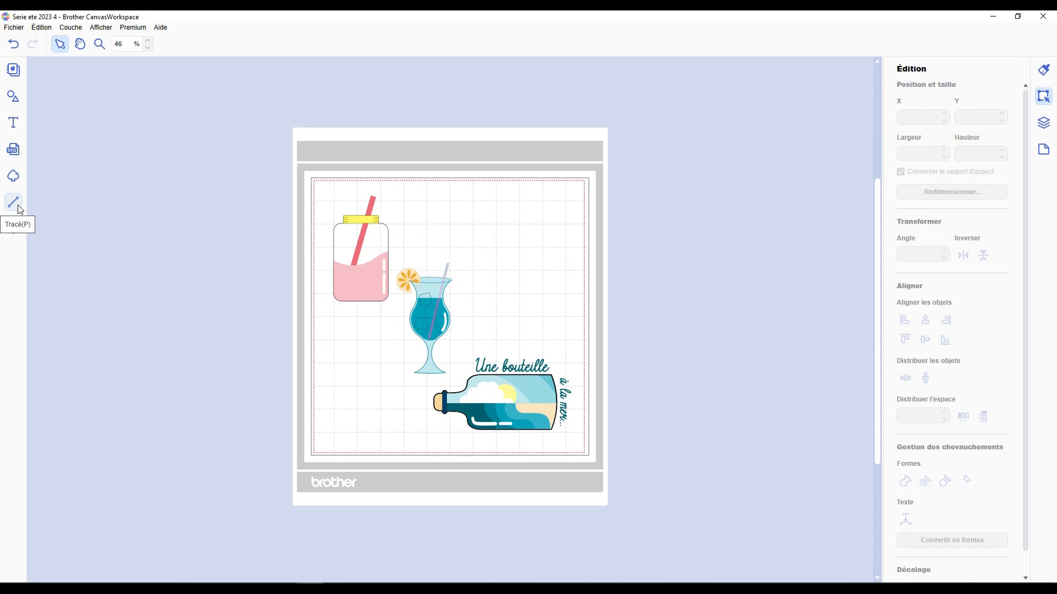
click(354, 262)
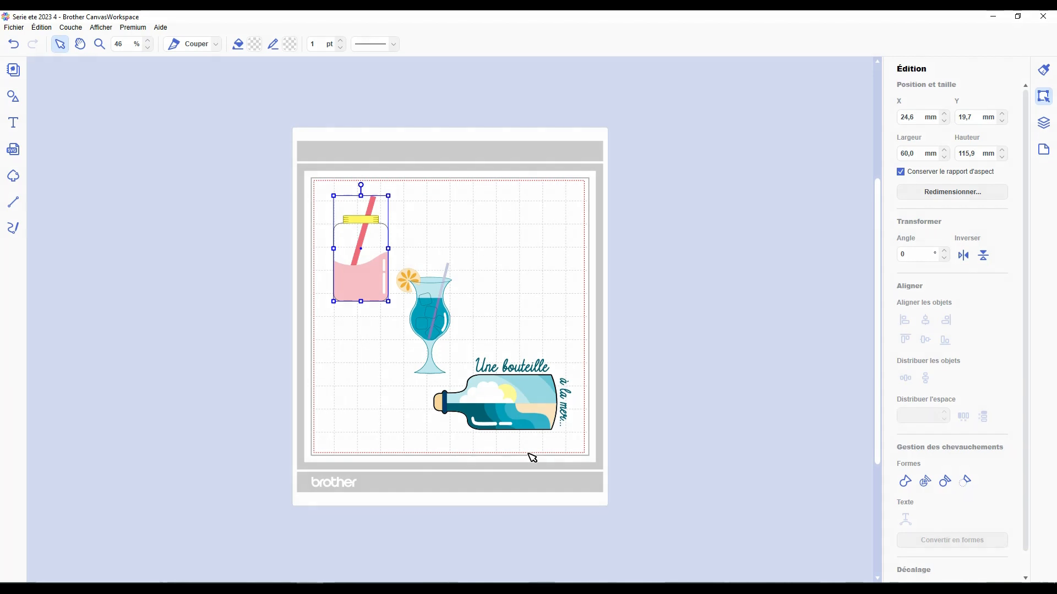
drag(474, 394, 483, 400)
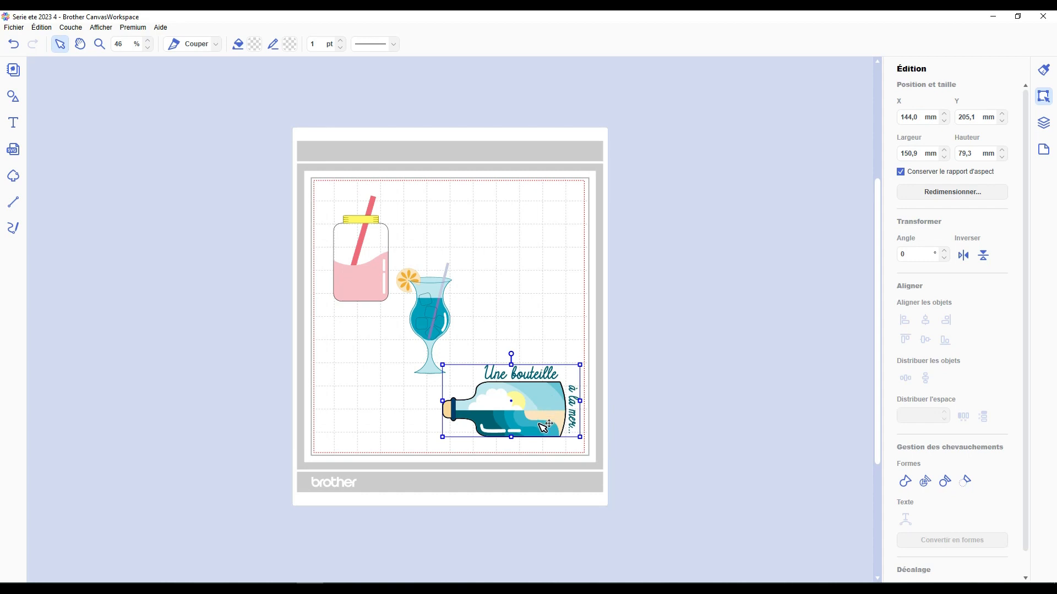
drag(545, 426, 537, 423)
click(630, 413)
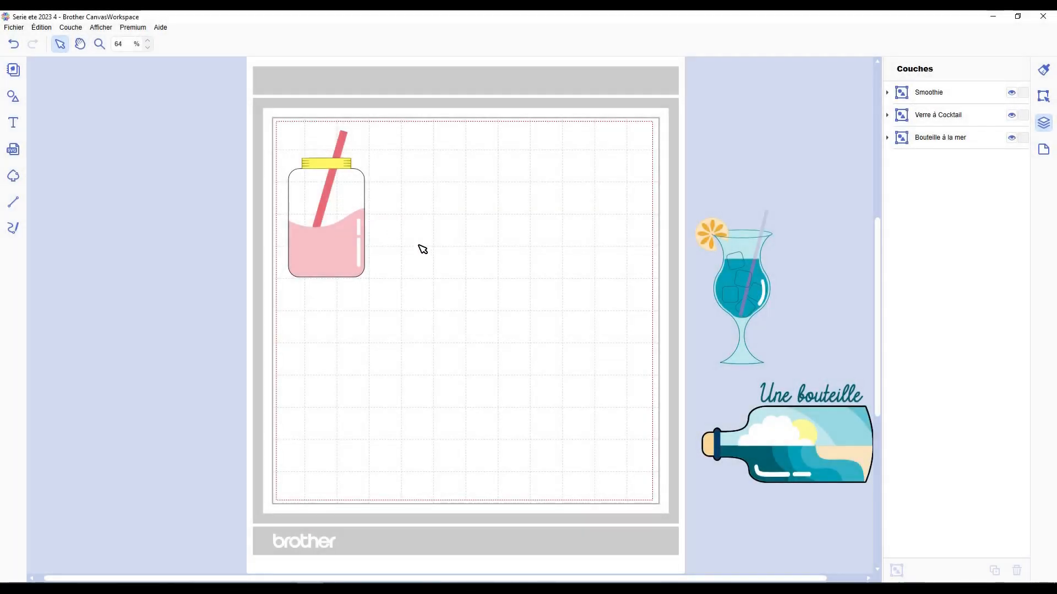
Hide the Verre à Cocktail and Bouteille à la mer layers and move the smoothie jar to the mat's upper-right corner
click(1012, 115)
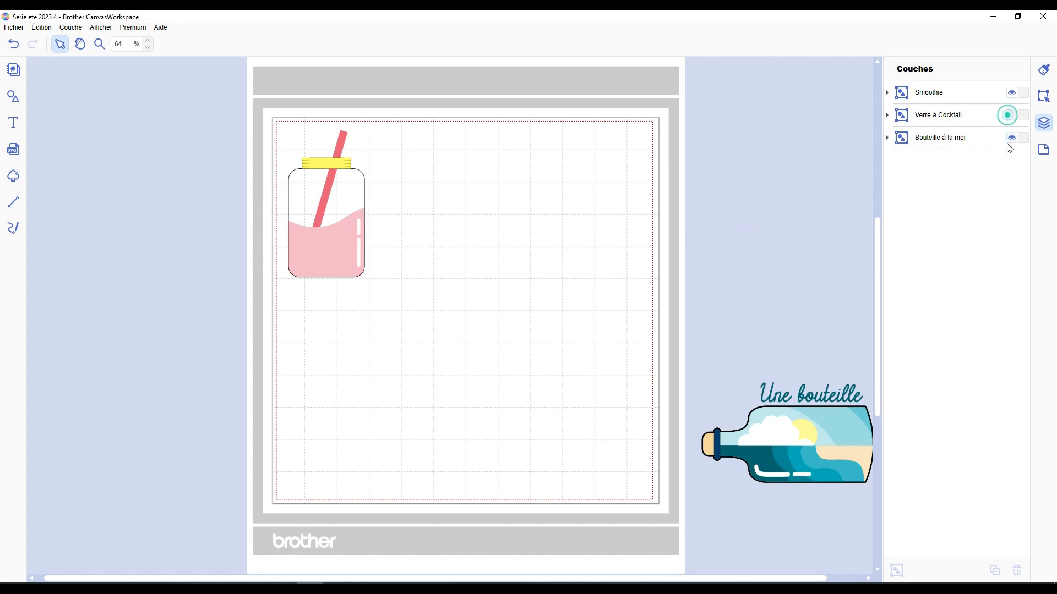
click(1011, 138)
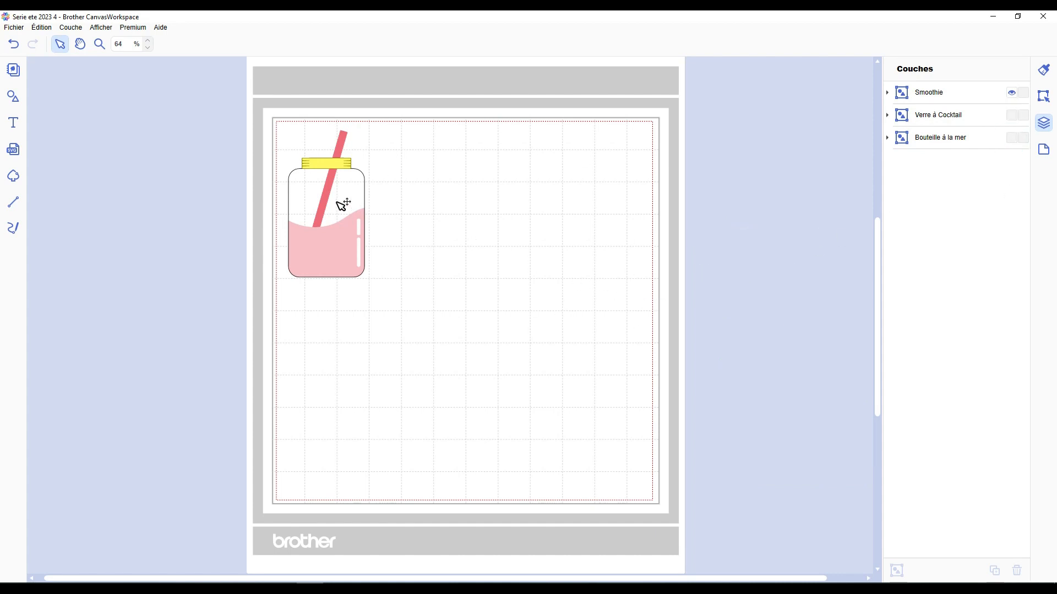
drag(342, 205, 625, 204)
click(456, 341)
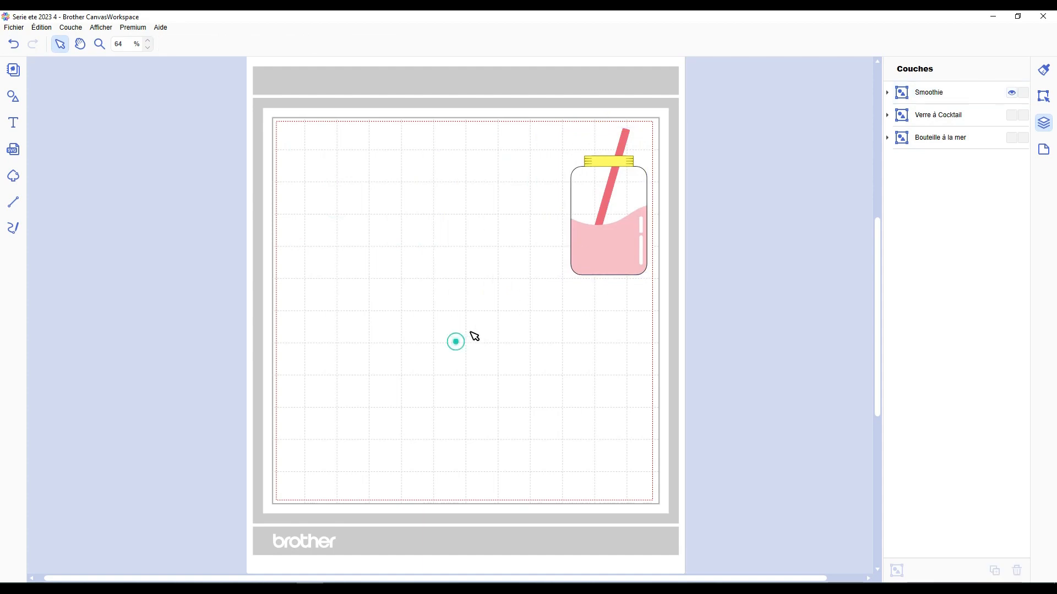
Add a slightly rounded rectangle to the mat and rotate it 90° so that it stands upright
click(14, 96)
scroll(156, 309, up, 6)
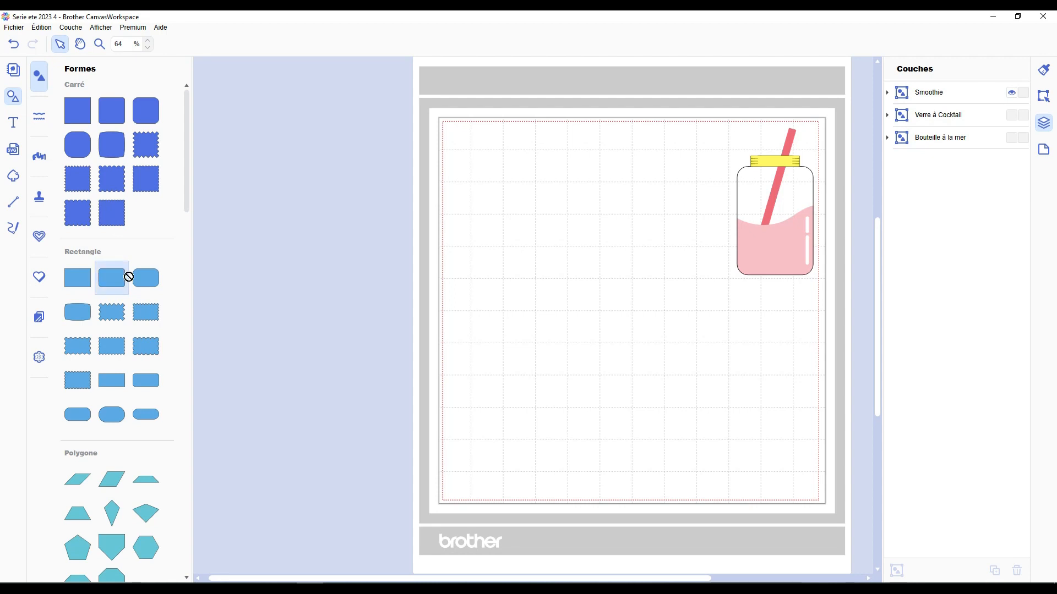
drag(126, 277, 568, 329)
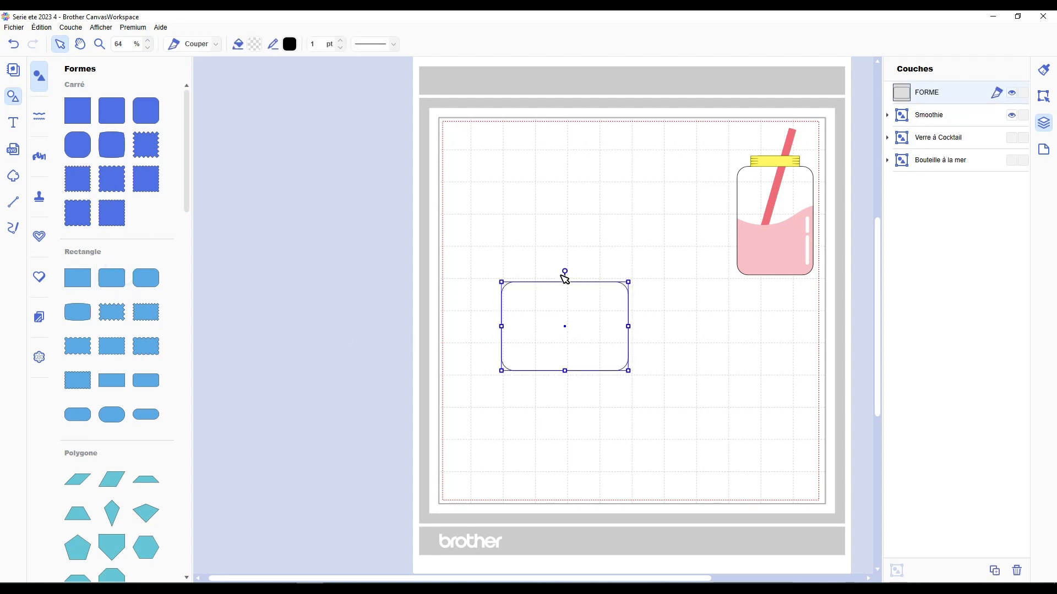
drag(564, 273, 621, 413)
click(649, 362)
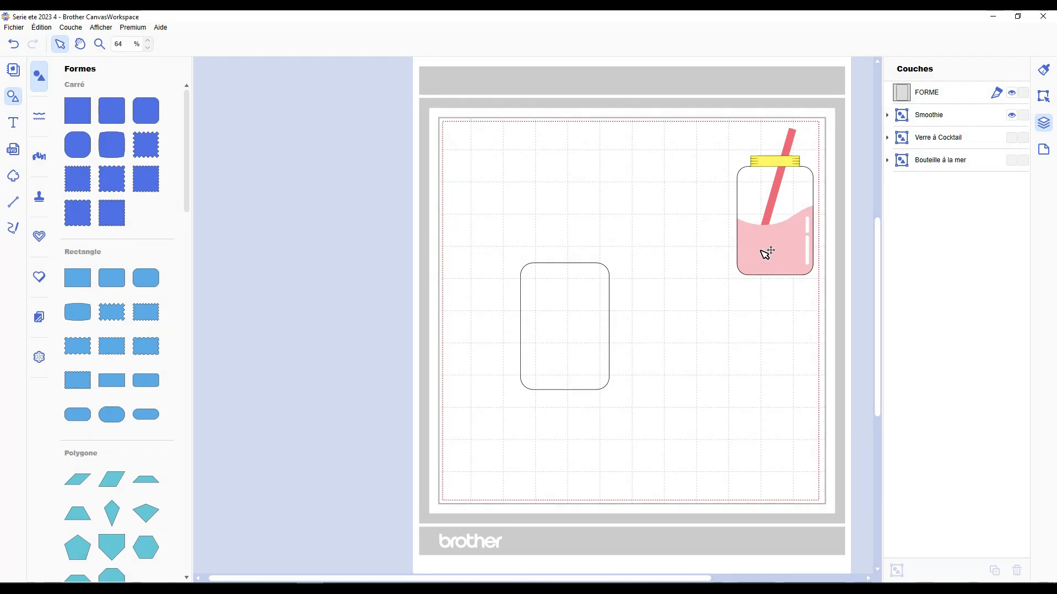
Add a plain rectangle and a plain circle and park both outside the mat, beside its upper-left corner
click(565, 311)
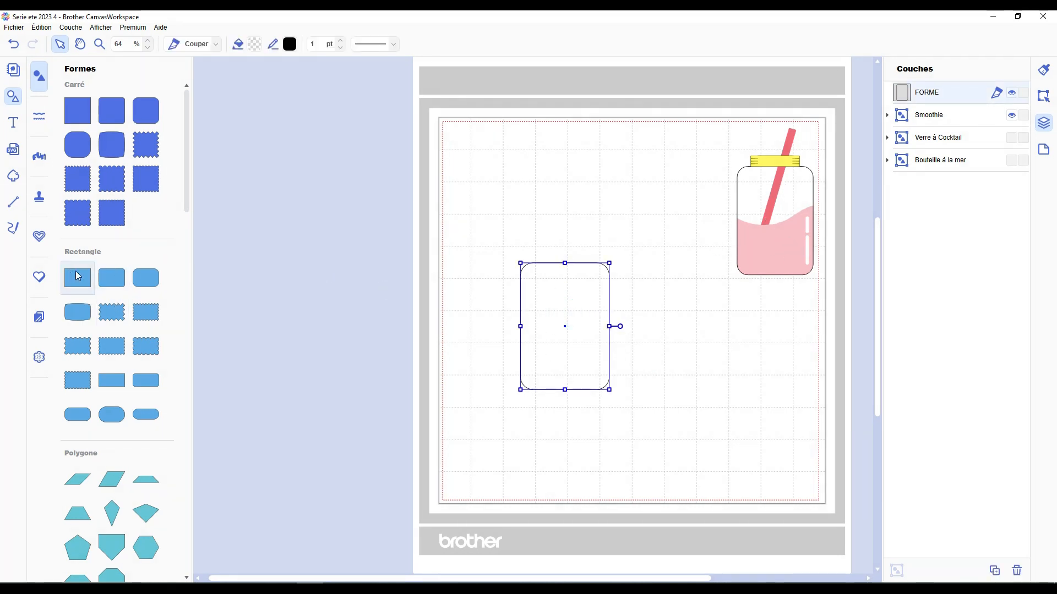
drag(78, 278, 443, 171)
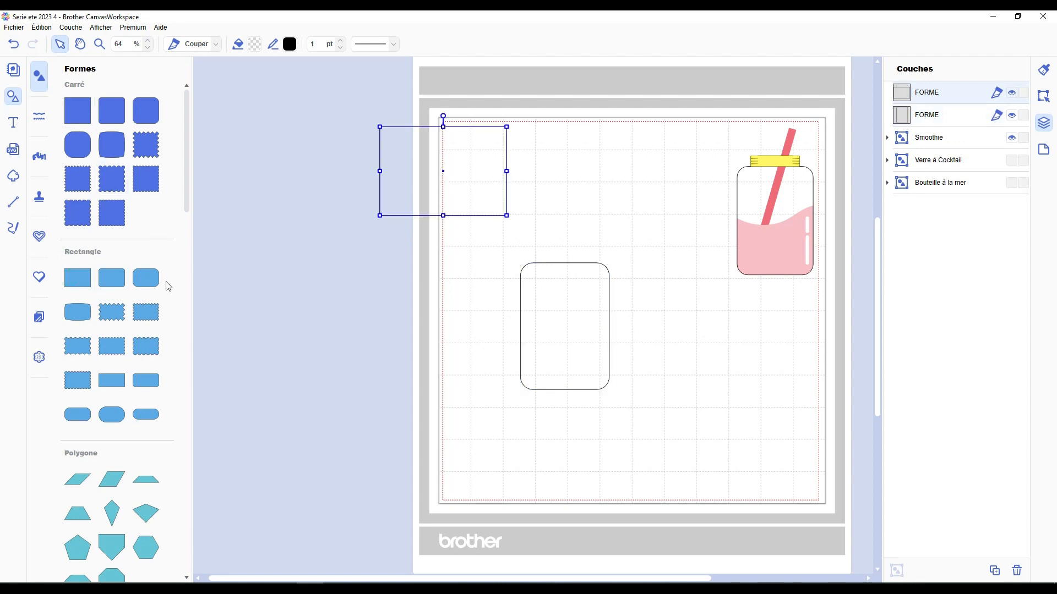
scroll(168, 284, down, 7)
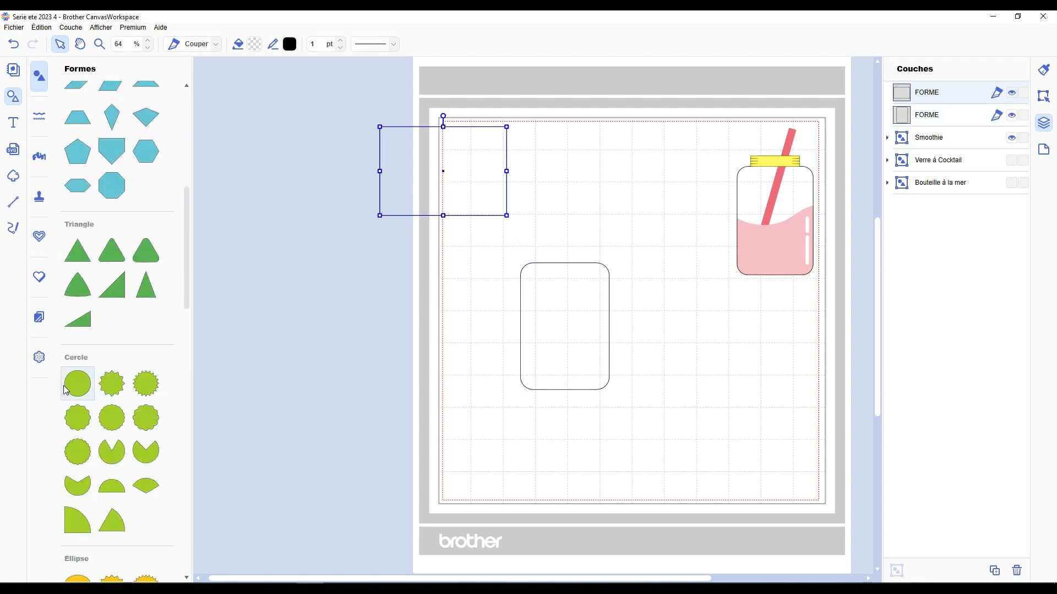
drag(78, 380, 385, 167)
click(238, 201)
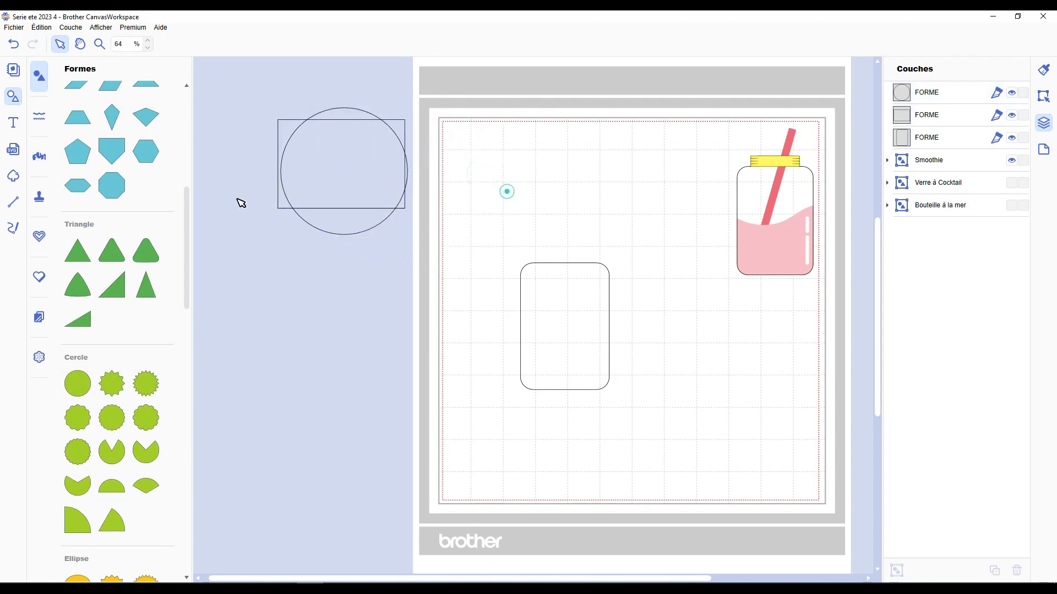
click(14, 97)
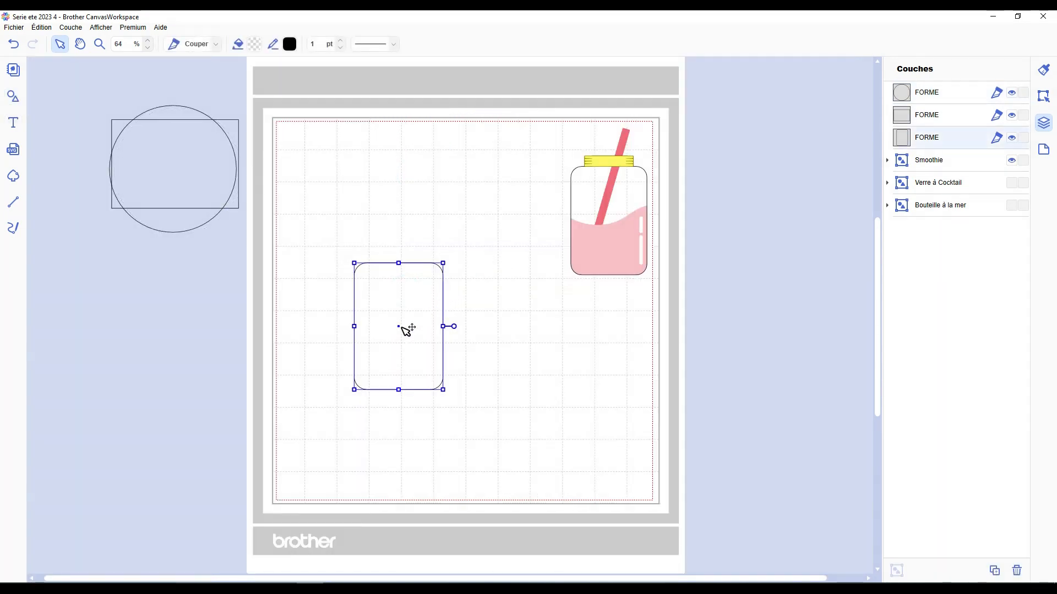
Copy the upright rounded rectangle to the mat's top edge and shift the original slightly toward the mat's centre
drag(406, 328, 504, 161)
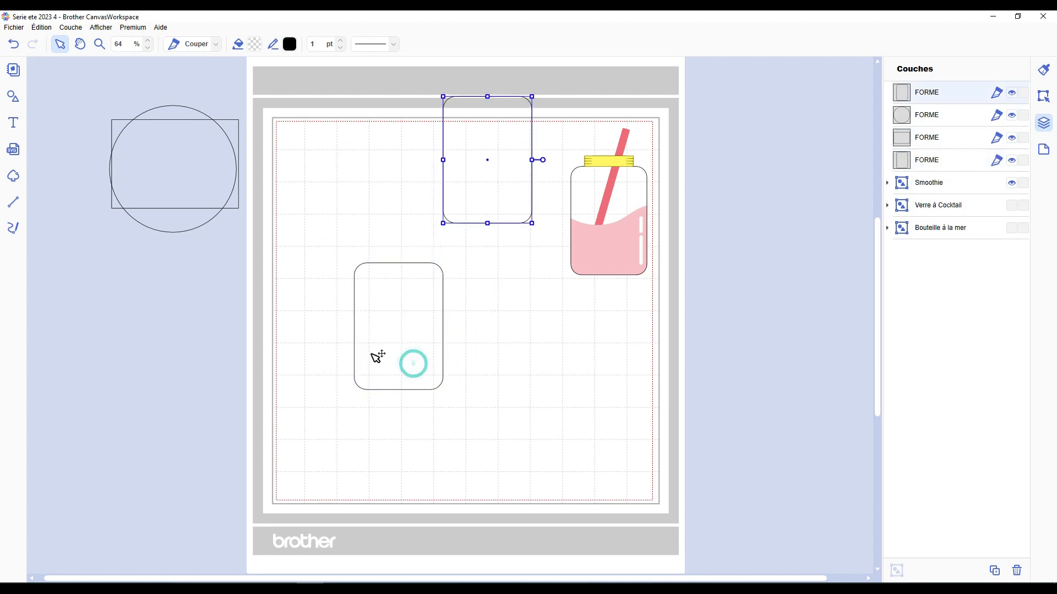
drag(374, 356, 409, 370)
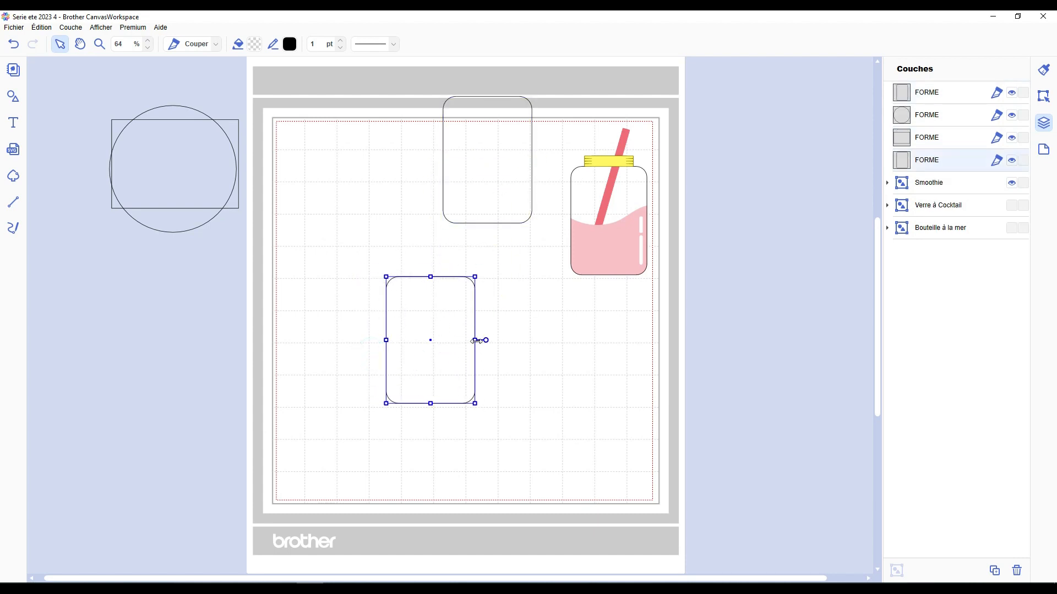
drag(475, 340, 478, 340)
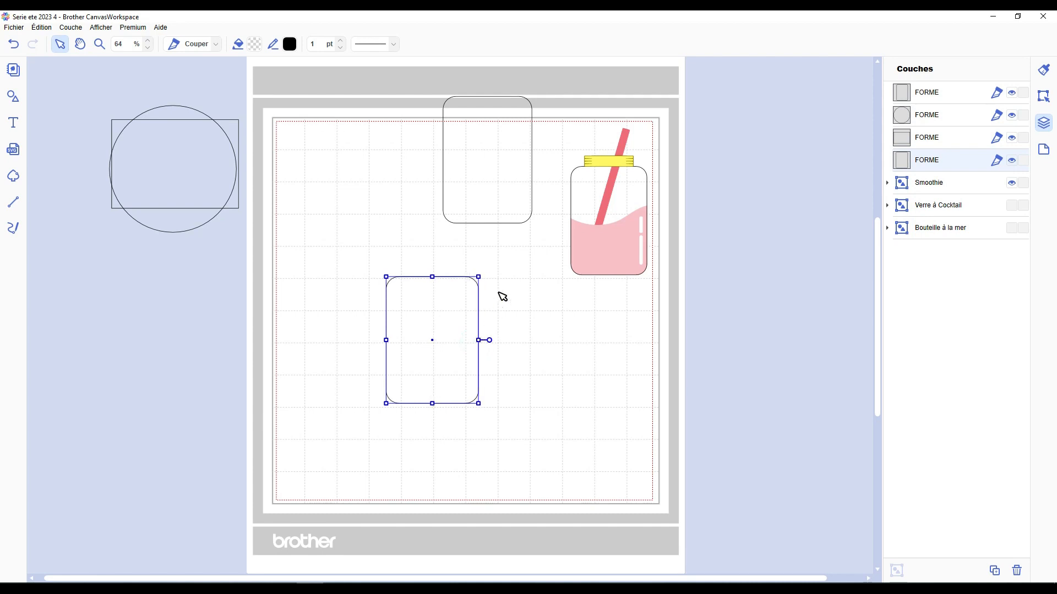
key(ctrl+z)
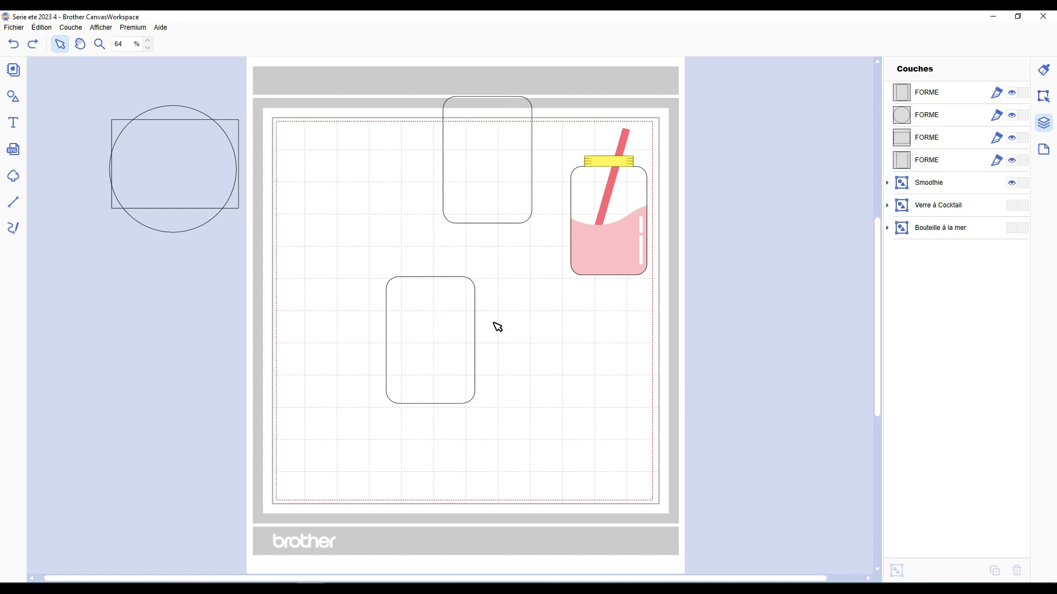
Shrink the copied rounded rectangle to a thin horizontal strip about 42.6 mm wide, centred just above the jar body
drag(497, 175, 456, 237)
drag(446, 159, 456, 283)
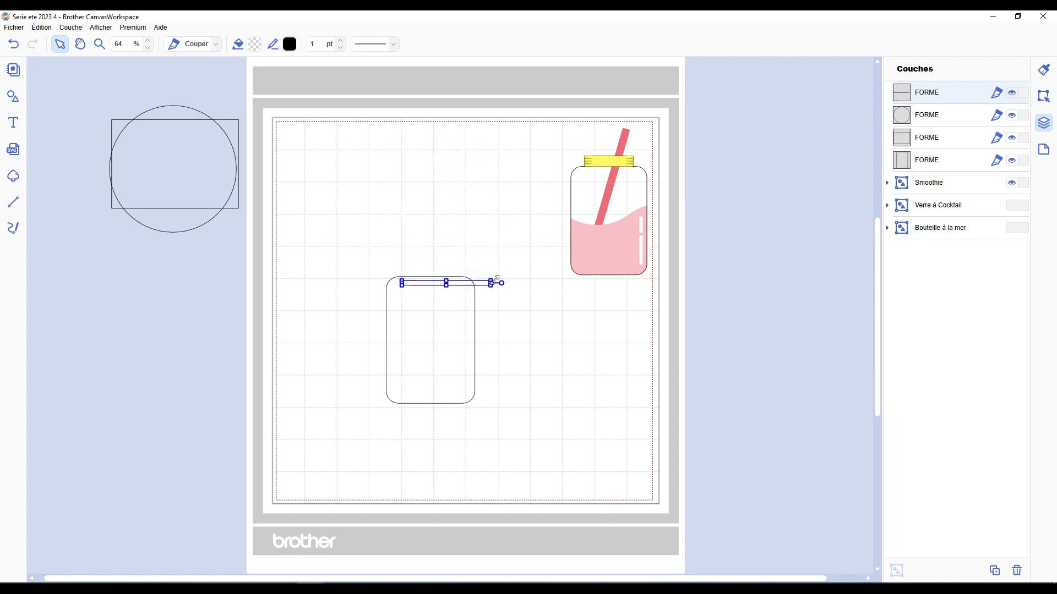
drag(492, 281, 450, 219)
scroll(394, 286, up, 3)
click(416, 254)
click(416, 276)
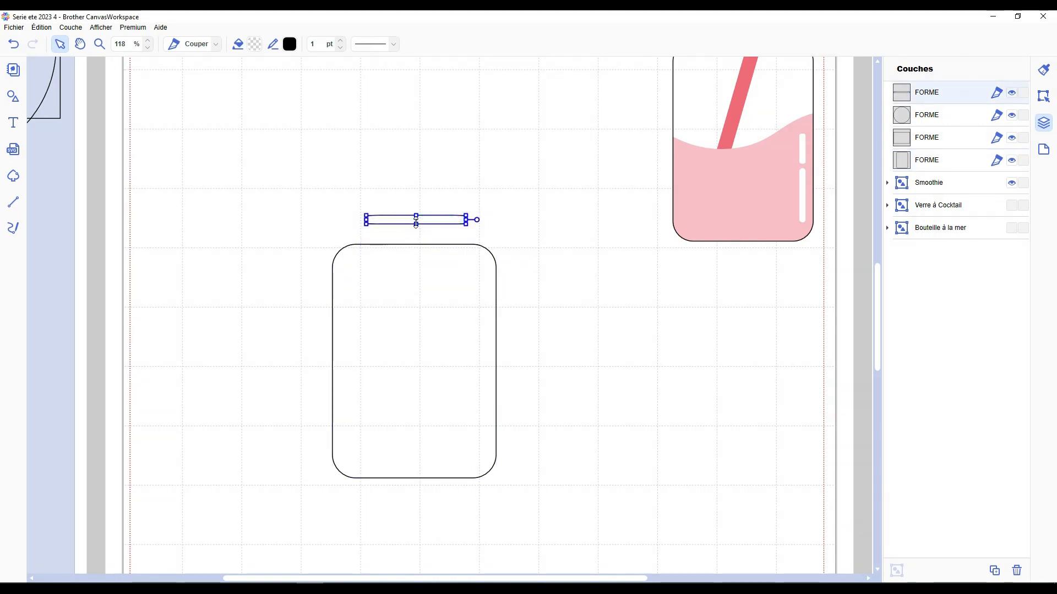
click(507, 234)
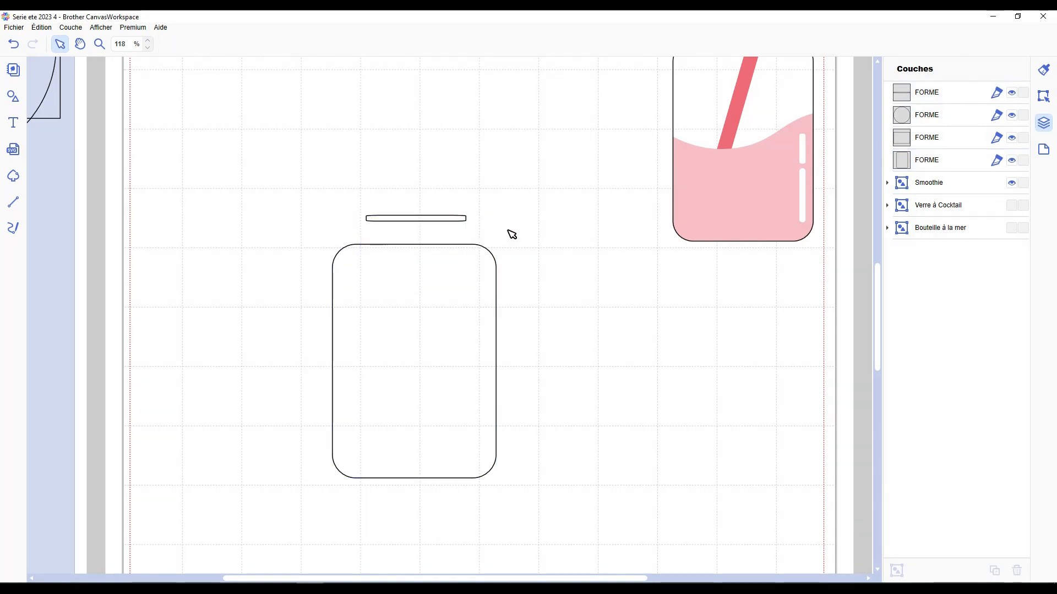
Duplicate the thin strip five times and move the jar body aside, clear of the strips
click(455, 222)
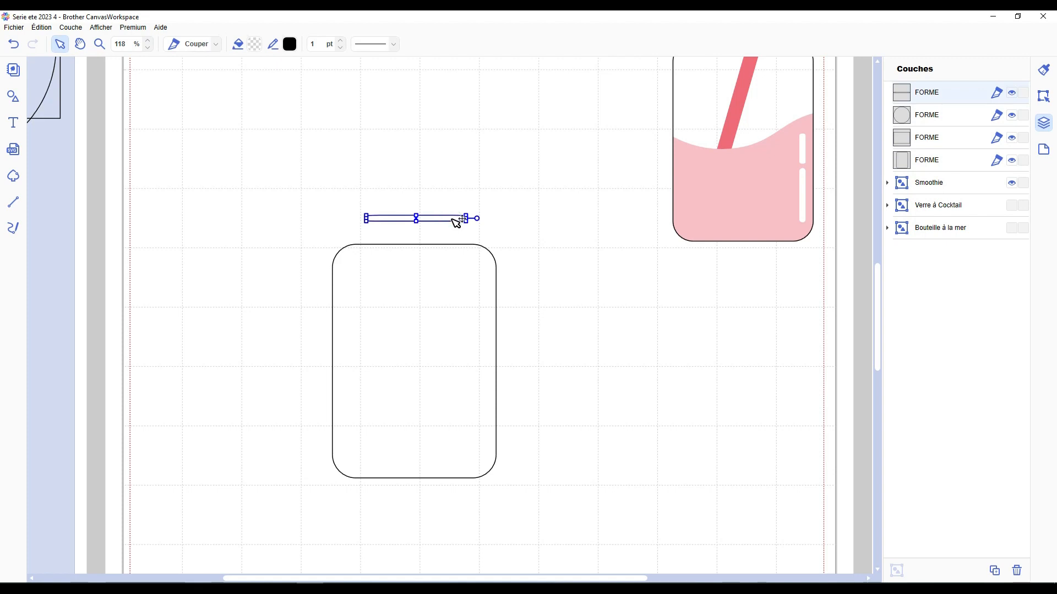
key(ctrl+d)
key(ctrl+d)
key(ctrl+d)
key(ctrl+d)
key(ctrl+d)
drag(422, 386, 286, 416)
Align all six strips on their vertical centre line and stack them vertically with 0.0 mm spacing
drag(443, 156, 524, 383)
click(1046, 98)
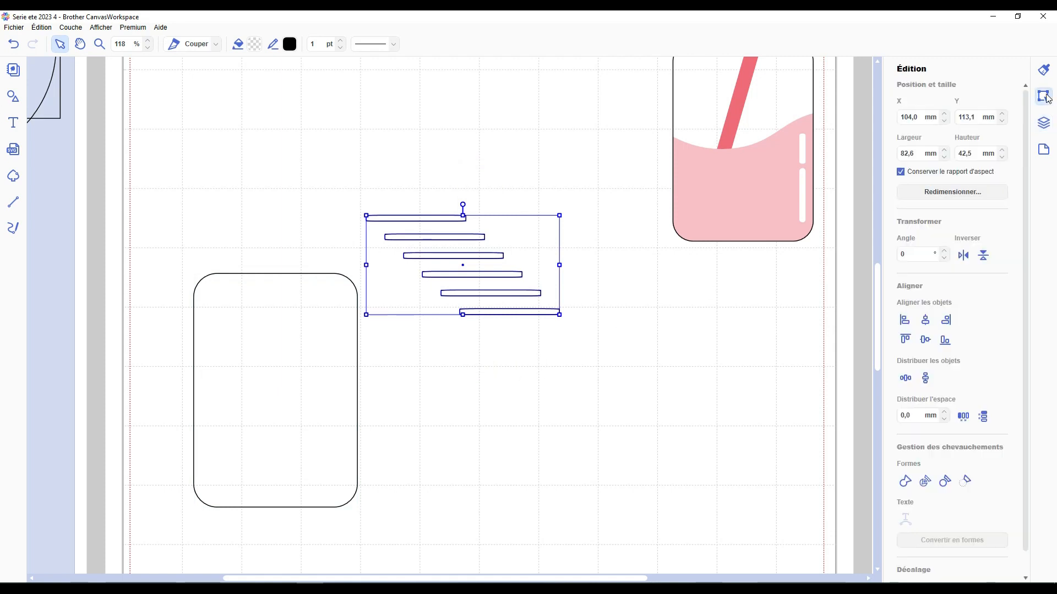
click(927, 321)
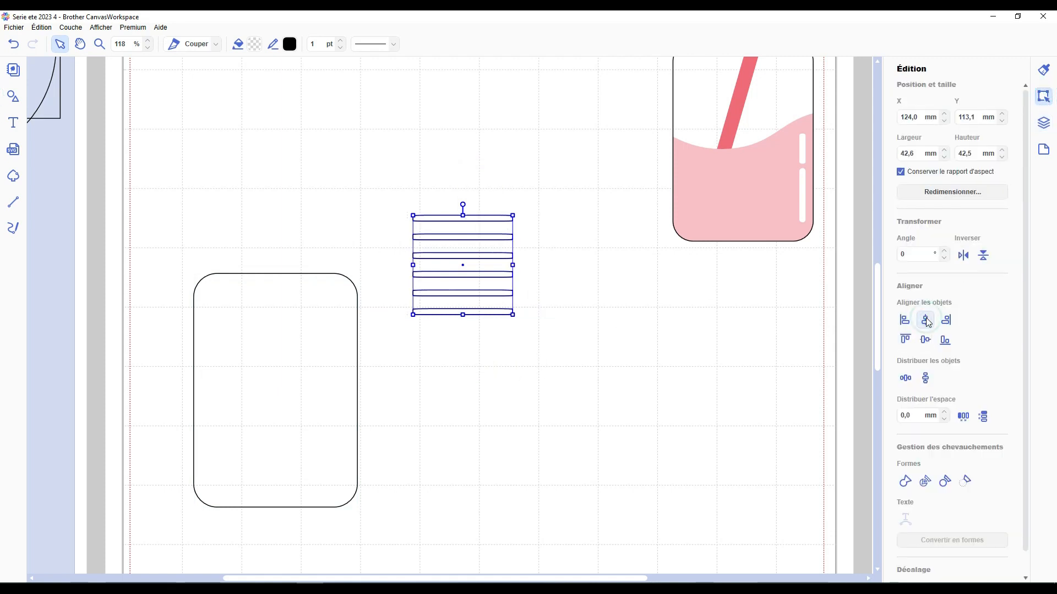
click(983, 417)
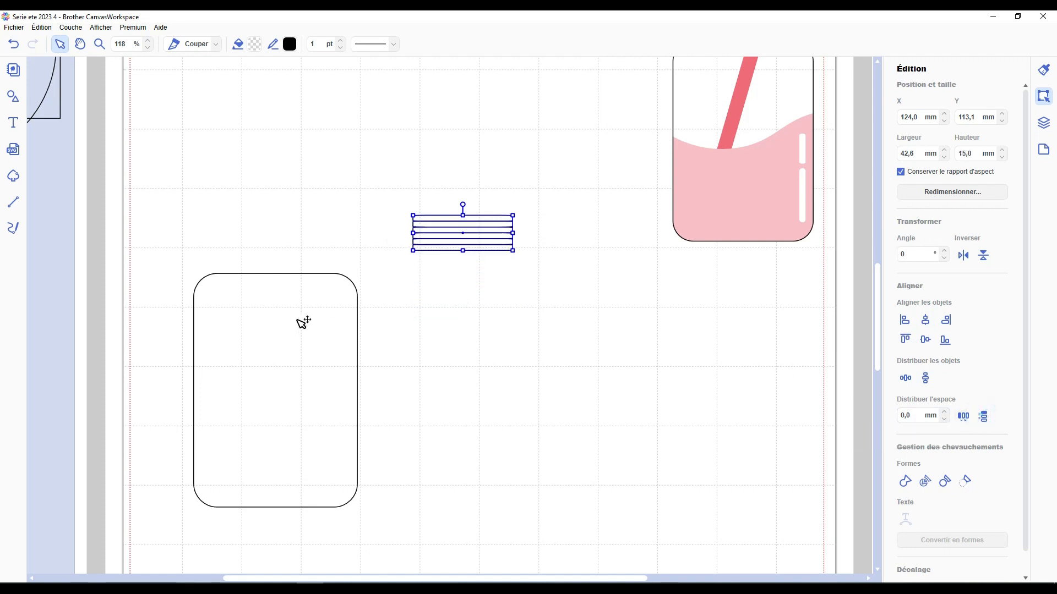
Move the jar body directly beneath the stacked strips and delete the two uppermost strips
drag(302, 323, 490, 297)
click(577, 185)
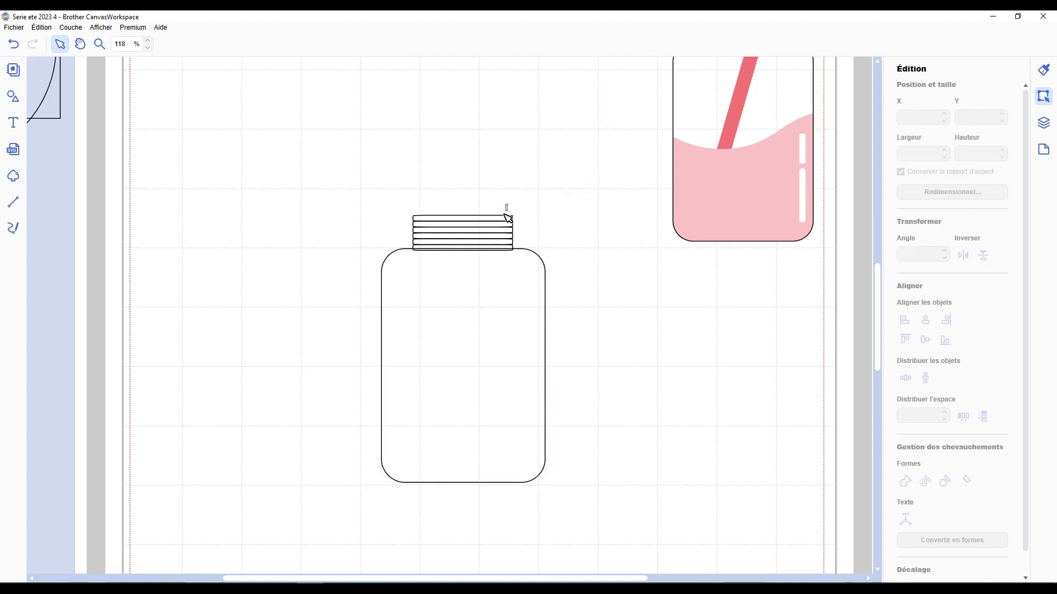
drag(507, 217, 498, 227)
key(Escape)
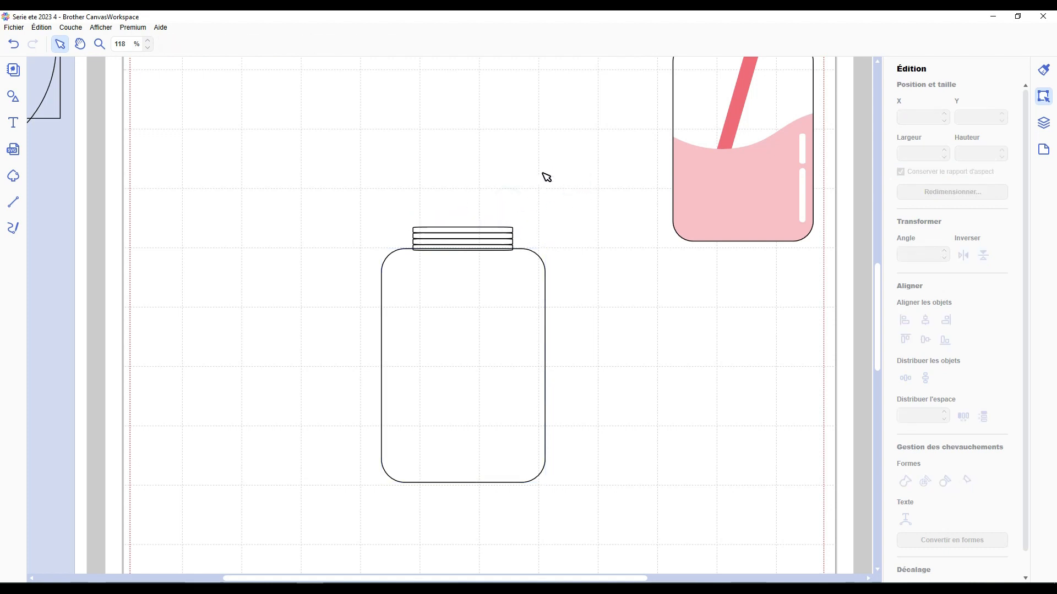
Move the jar body away from the strips and weld the four remaining strips into one lid shape
drag(506, 314, 448, 386)
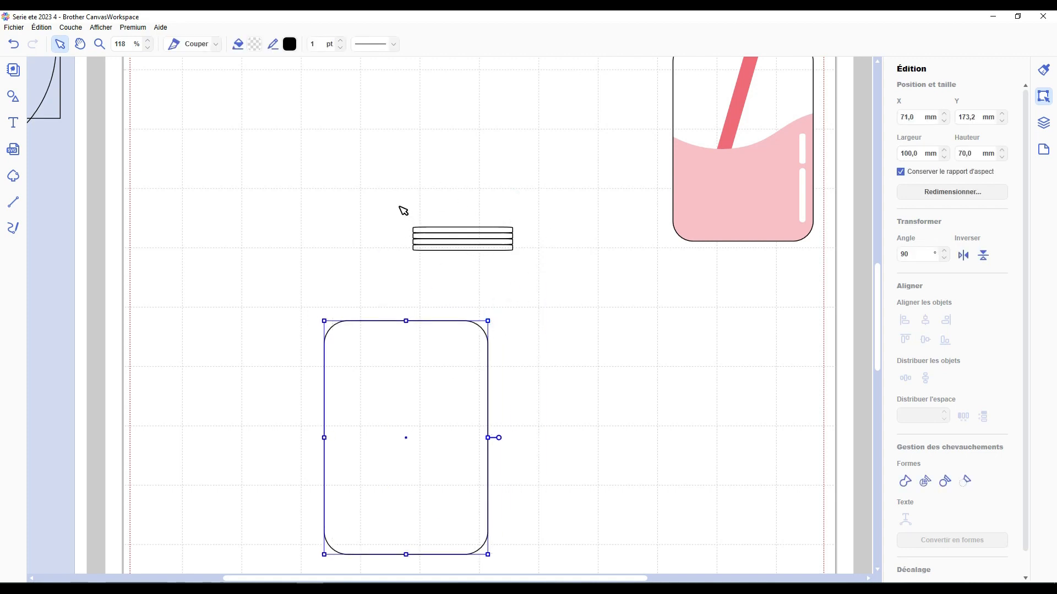
drag(403, 211, 519, 271)
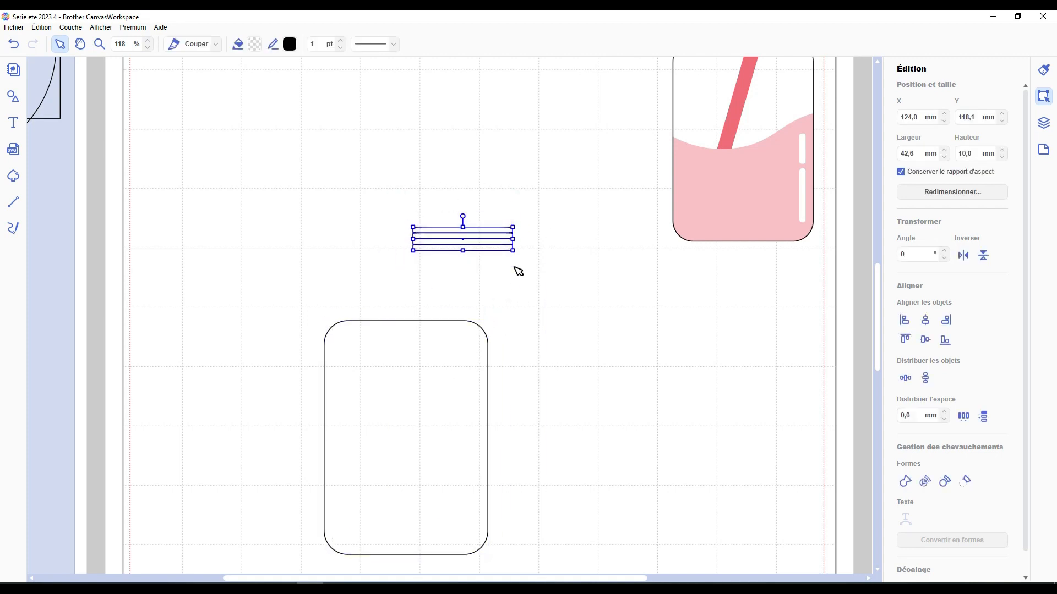
click(904, 483)
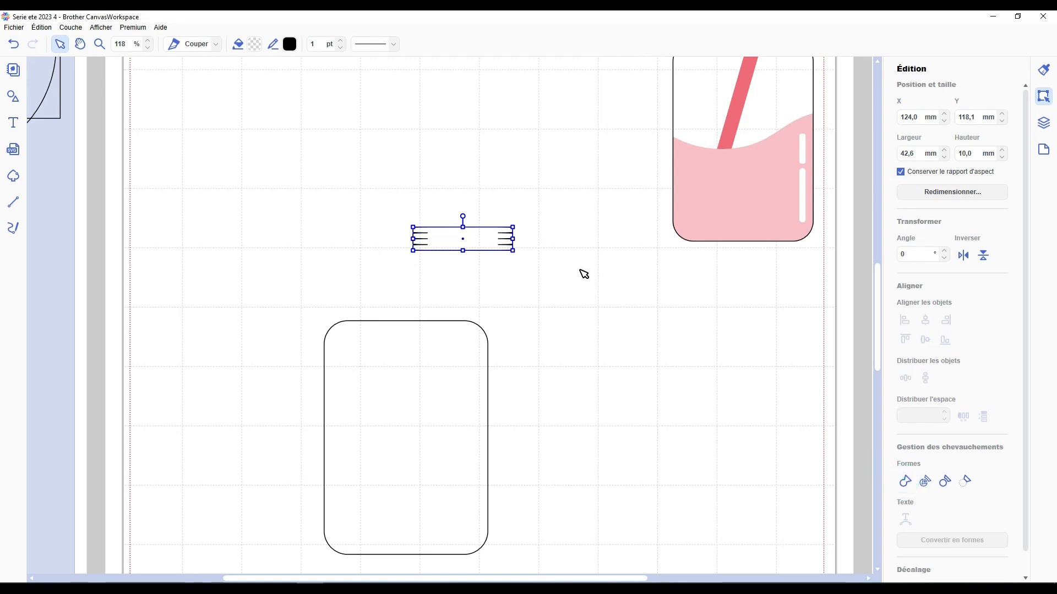
click(569, 256)
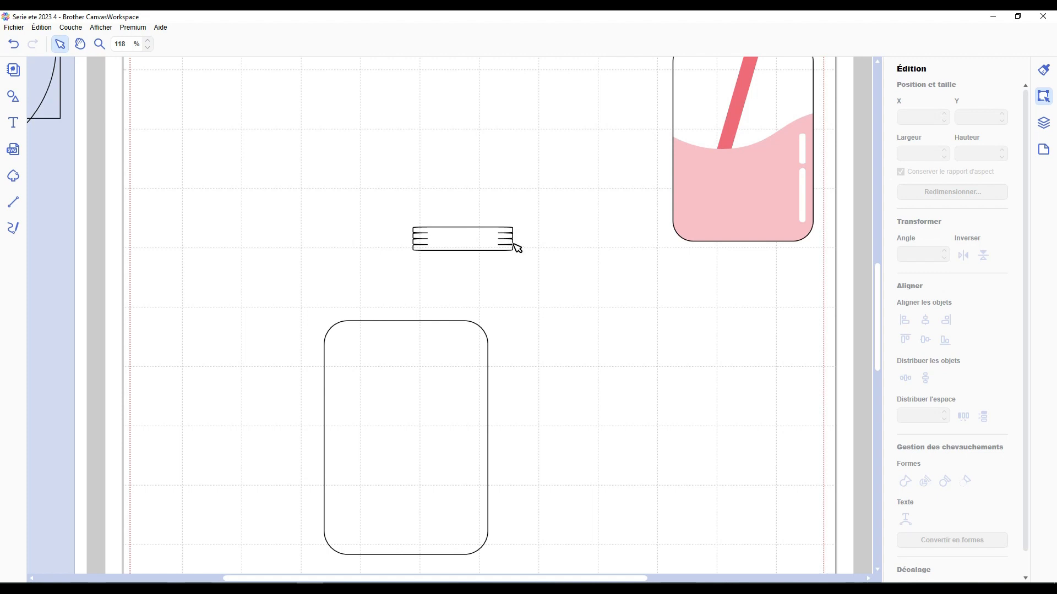
Place the welded lid centred on top of the jar body
scroll(470, 272, down, 3)
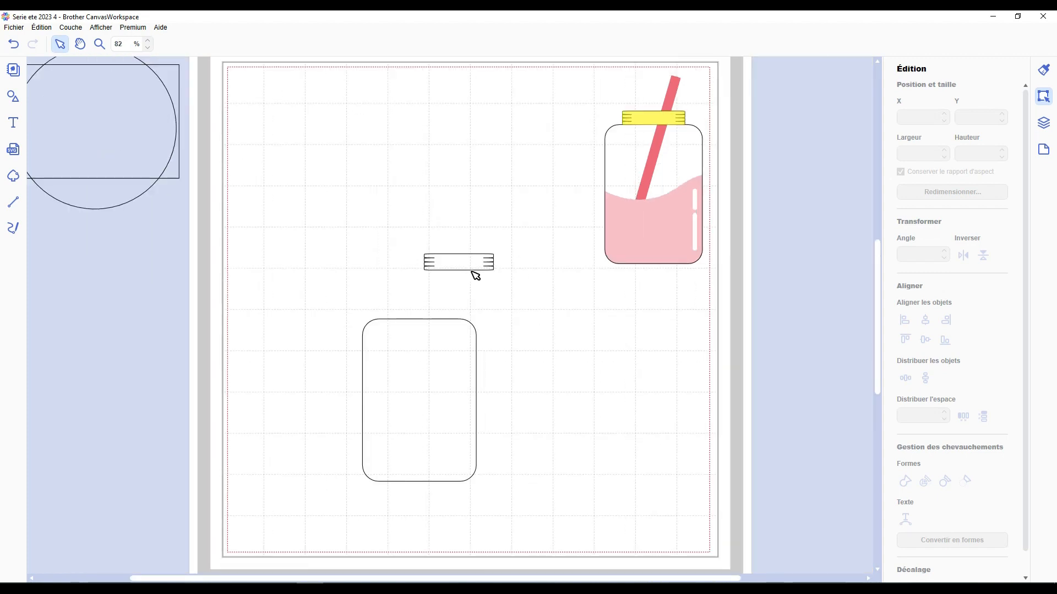
drag(469, 264, 429, 314)
Copy the jar body and lid beside the original, centre the copied parts on each other and stack them with 0.0 mm vertical spacing
shift+click(428, 363)
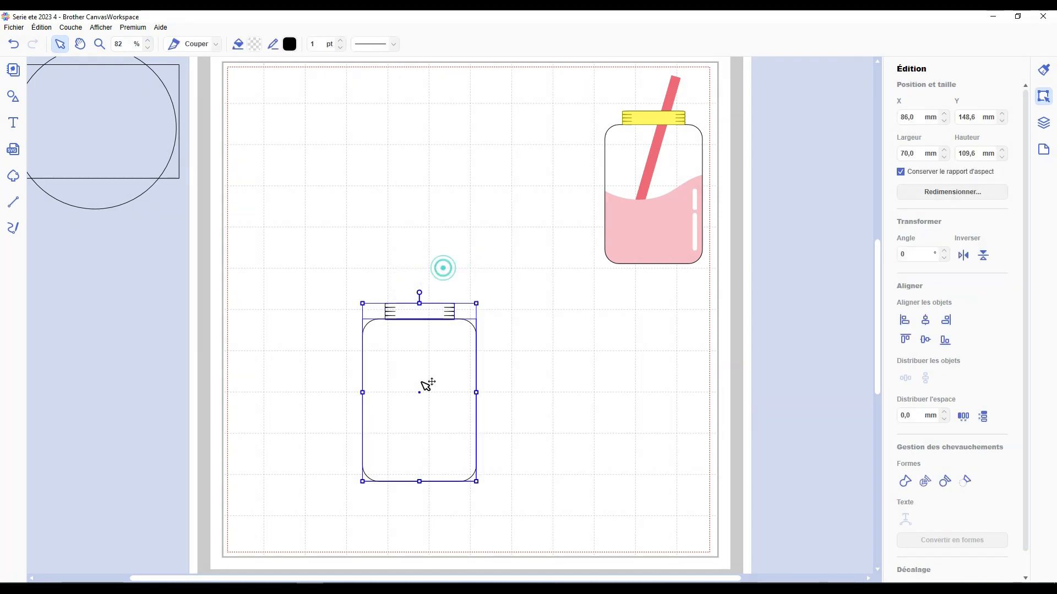
drag(449, 381, 595, 388)
click(925, 324)
click(983, 416)
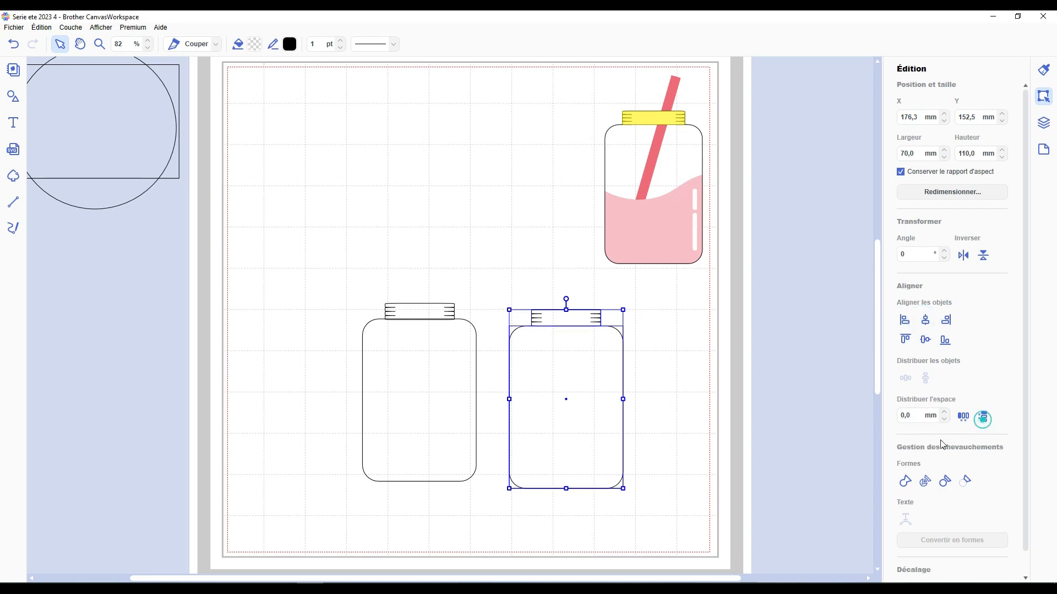
click(703, 383)
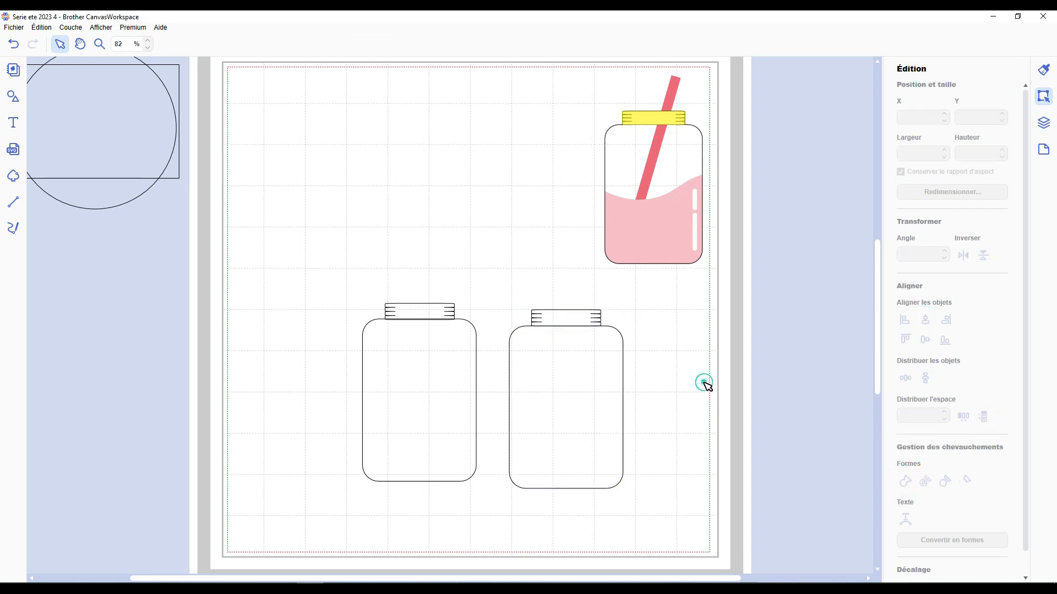
Nudge the copied jar's lid down slightly and weld it with its body into a single outline
scroll(707, 384, up, 3)
click(667, 316)
key(Down)
key(Down)
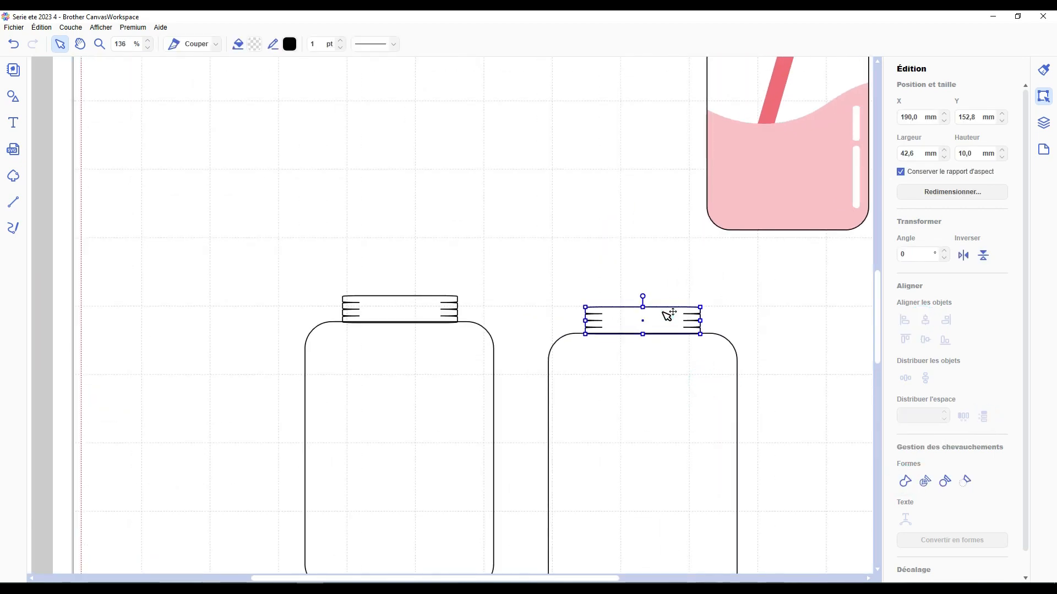
click(659, 276)
click(665, 360)
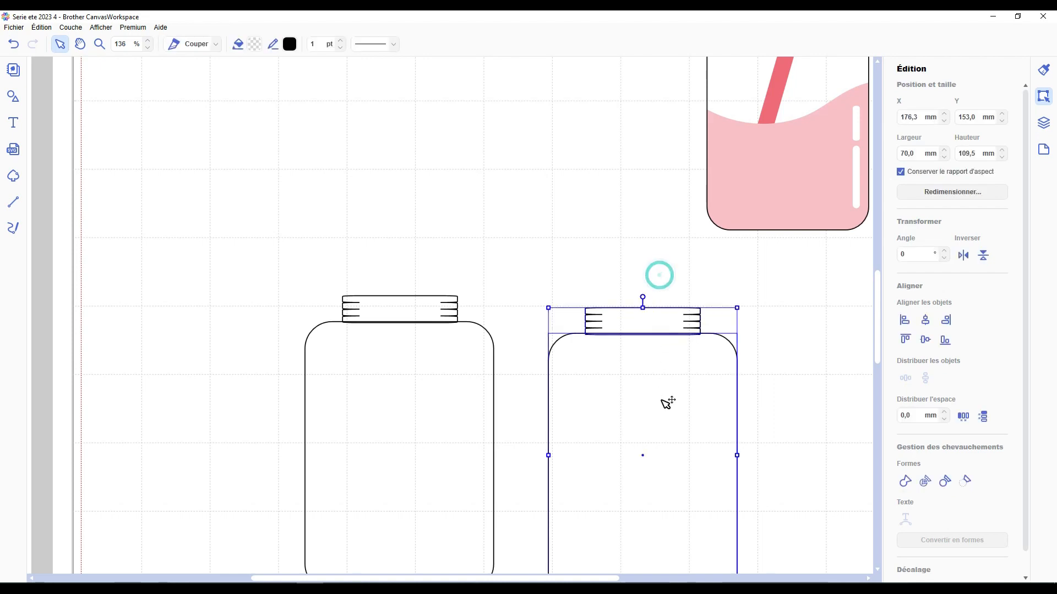
click(903, 485)
scroll(729, 372, down, 3)
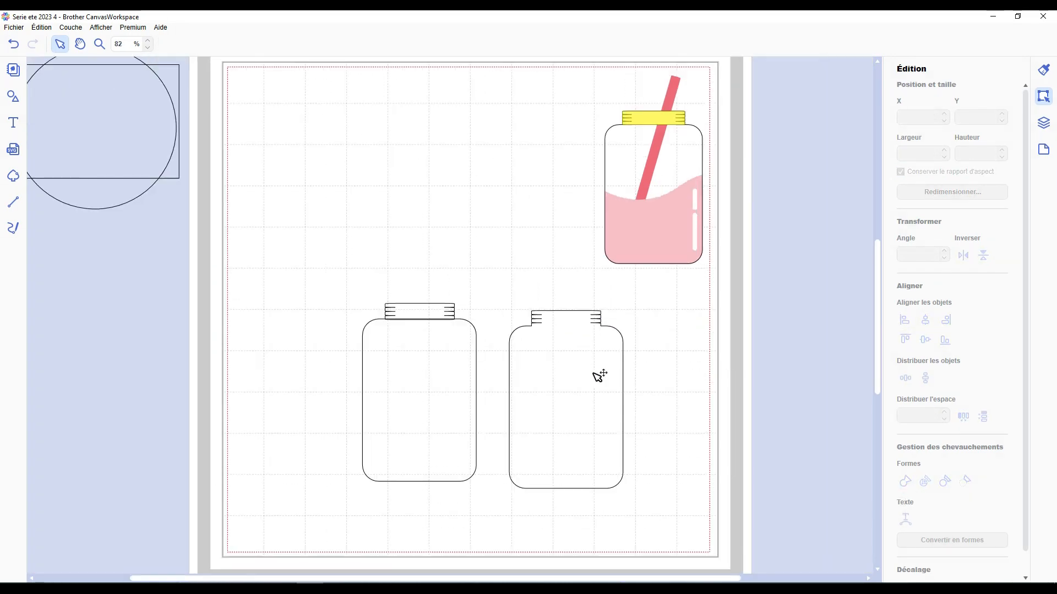
Move the welded jar to the page's upper left and the separate lid off its body to beside that jar
drag(569, 370, 298, 165)
drag(420, 325, 426, 109)
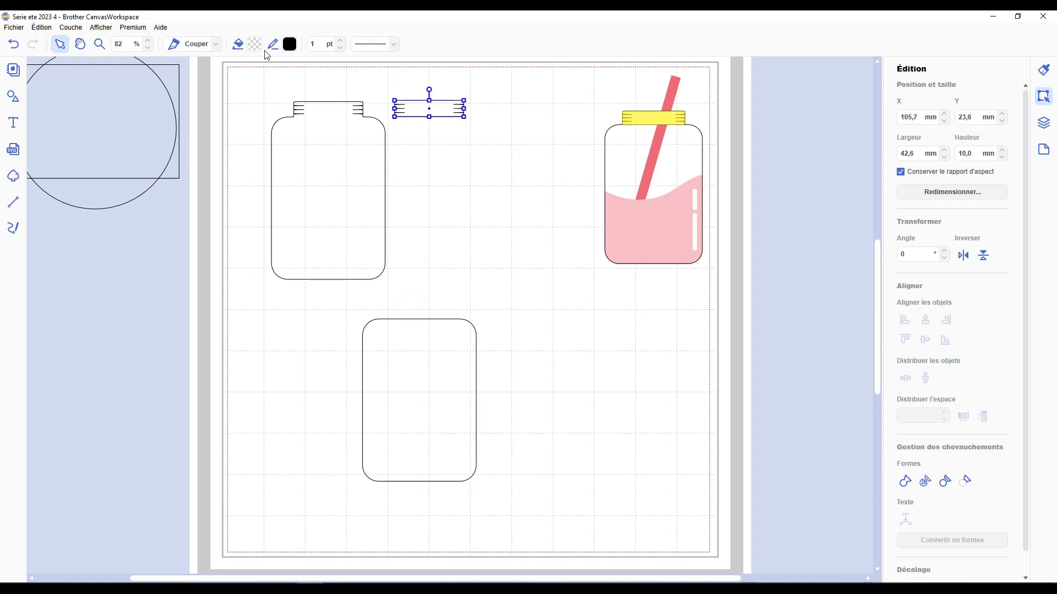
Colour the separate lid with a dark yellow #CCC100 outline and a light yellow fill
click(290, 44)
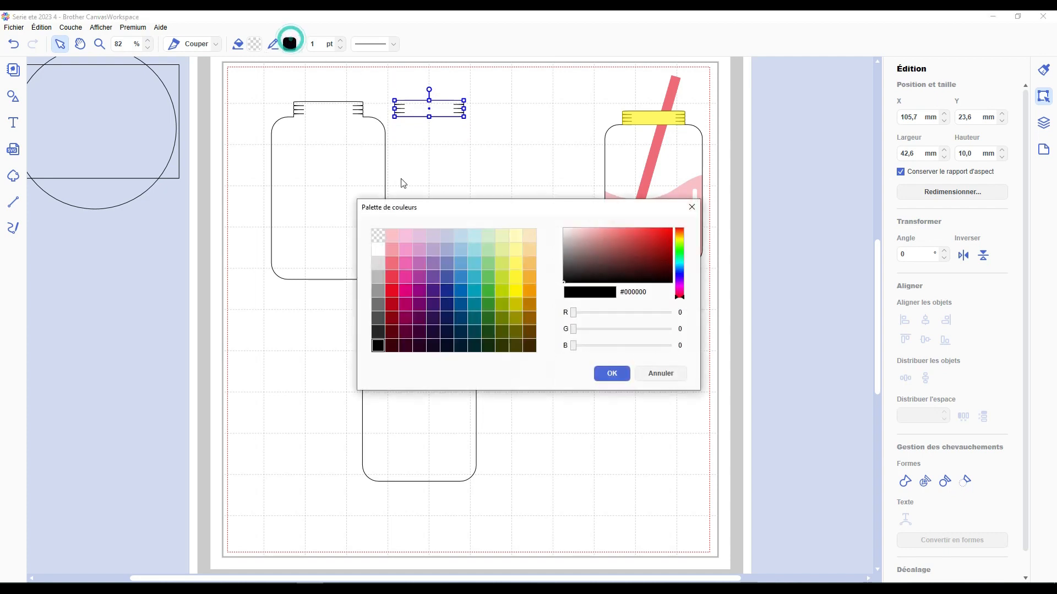
click(521, 307)
click(611, 373)
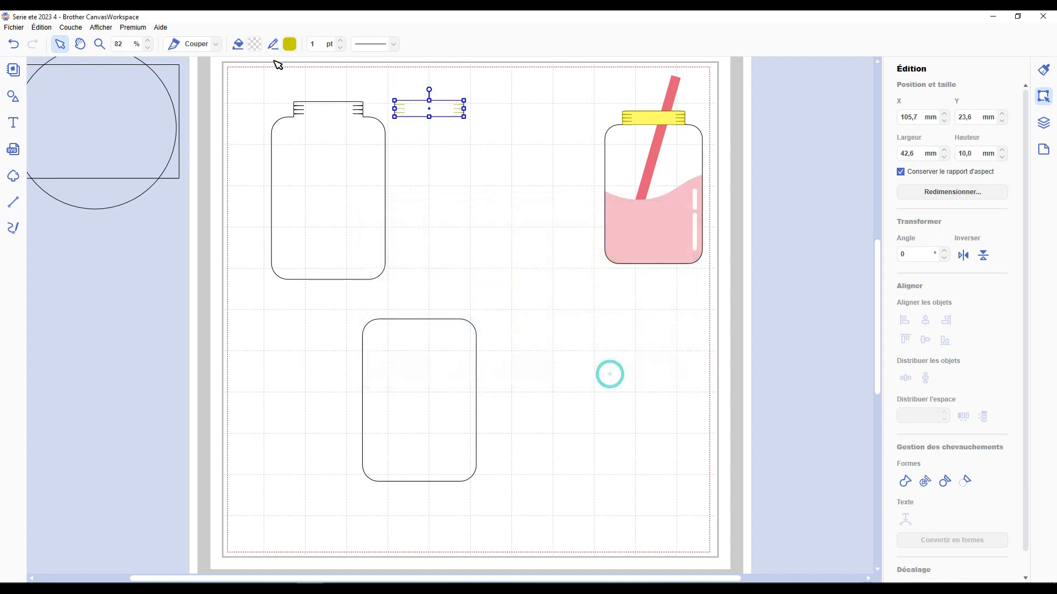
click(254, 44)
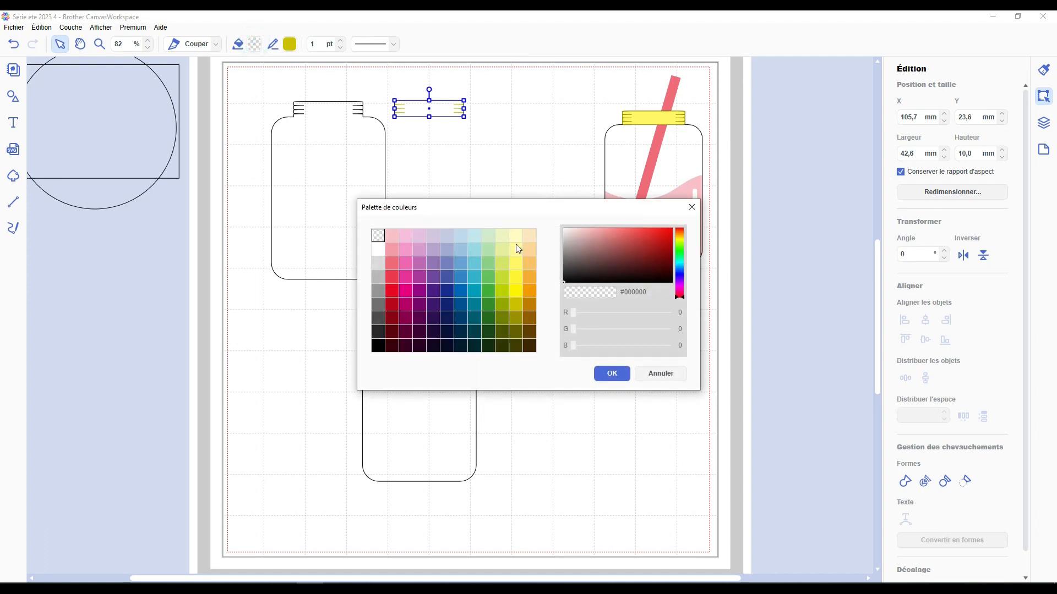
click(514, 261)
click(610, 373)
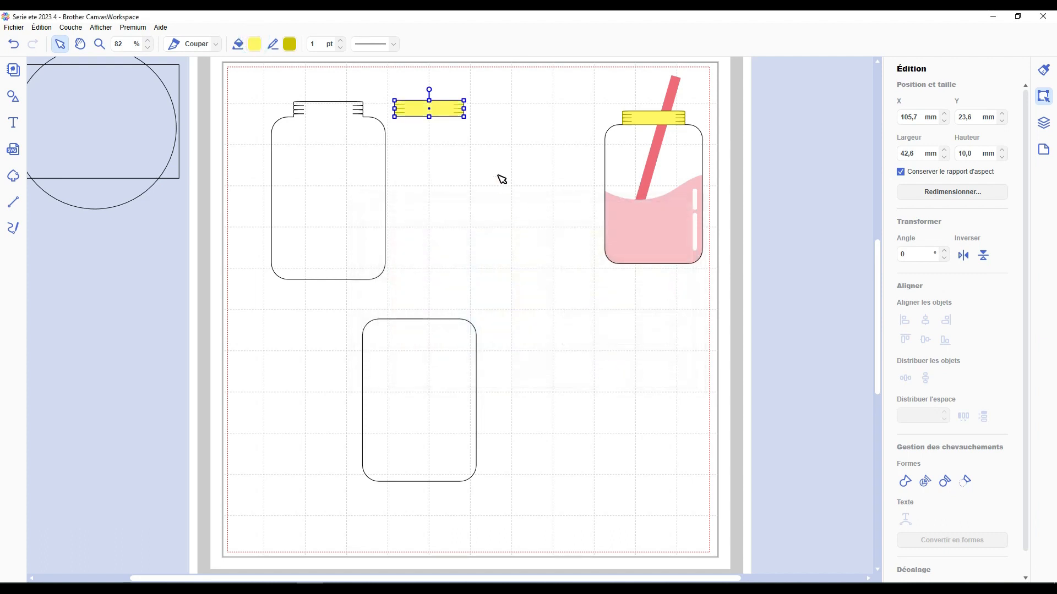
Change the yellow lid's outline to a darker olive shade and move the lid closer to the welded jar's neck
click(499, 176)
click(441, 107)
click(290, 44)
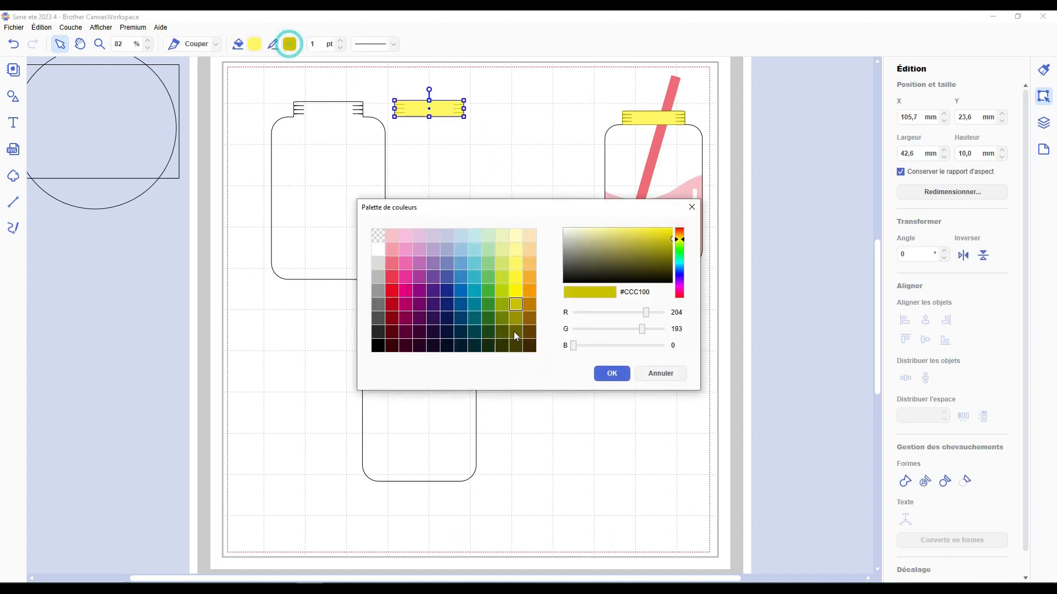
click(515, 322)
click(611, 373)
click(497, 175)
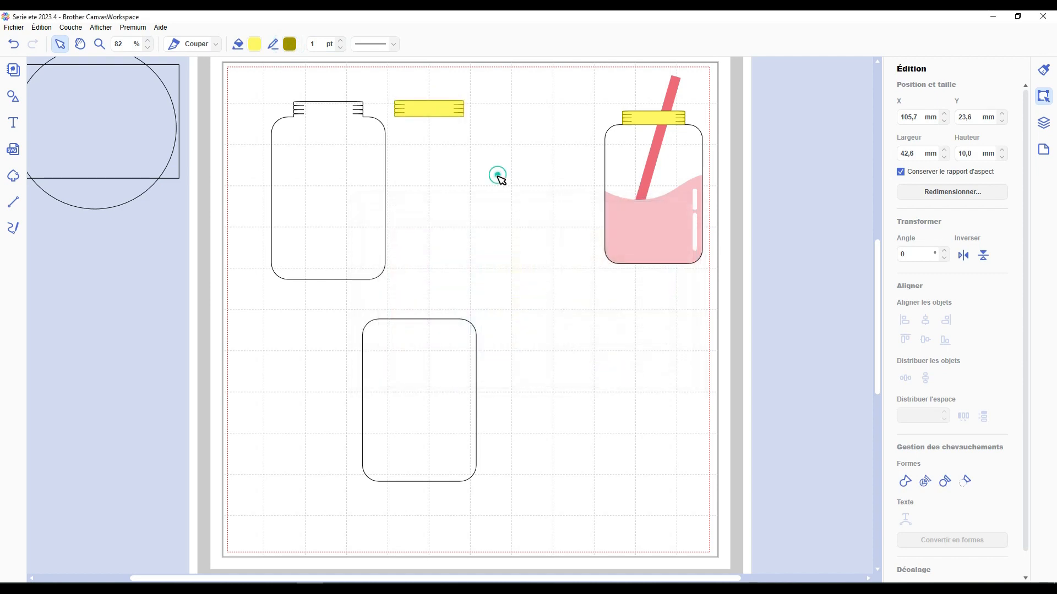
drag(428, 109, 406, 108)
Add a rectangle about 180 mm wide and 86 mm high across the lower part of the lidless jar body
click(460, 367)
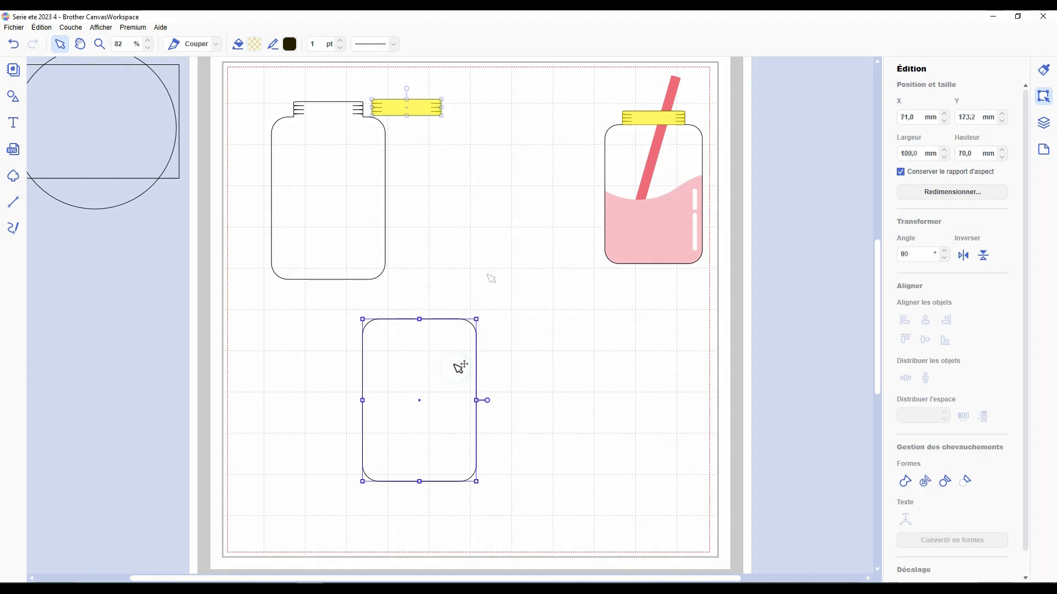
click(15, 207)
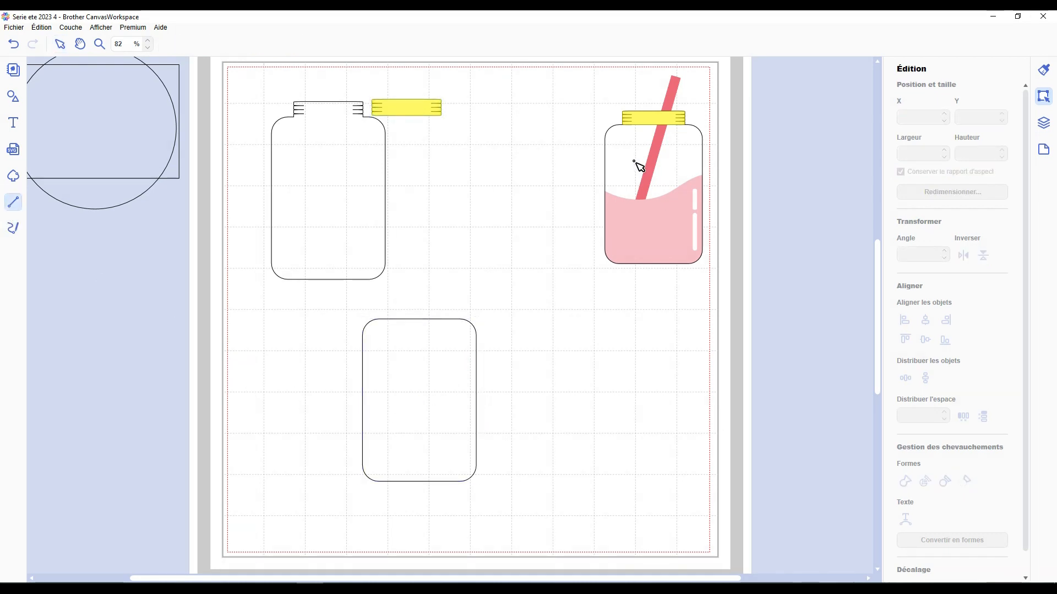
click(13, 97)
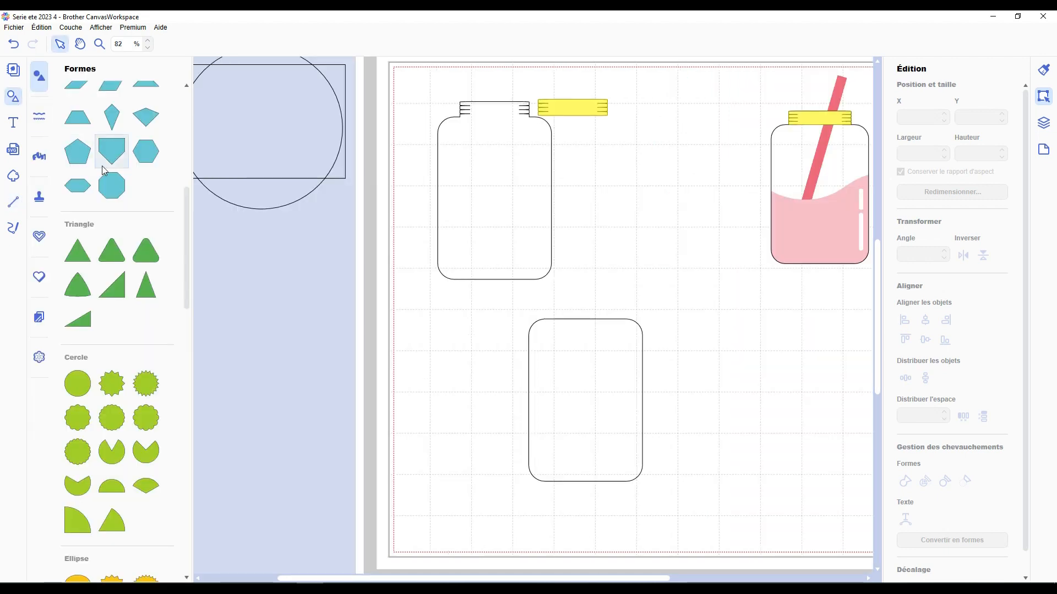
scroll(103, 176, up, 3)
drag(73, 110, 511, 452)
drag(593, 451, 723, 451)
drag(573, 372, 588, 396)
Centre the rectangle and jar body on each other, divide them, and delete the rectangle and the body's upper piece
drag(705, 329, 562, 471)
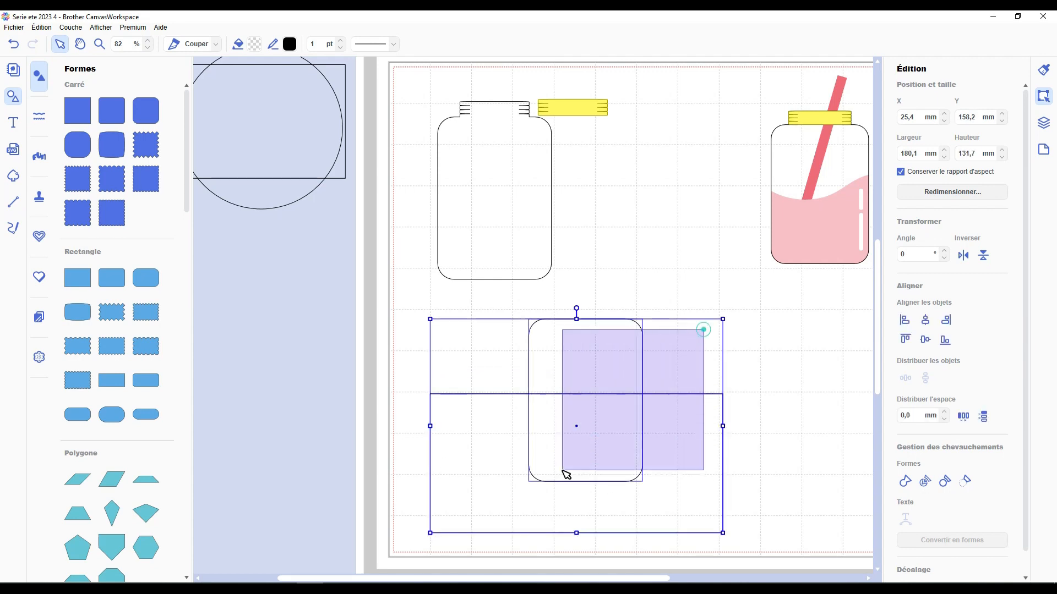
click(925, 319)
click(925, 481)
click(793, 400)
click(658, 441)
key(Delete)
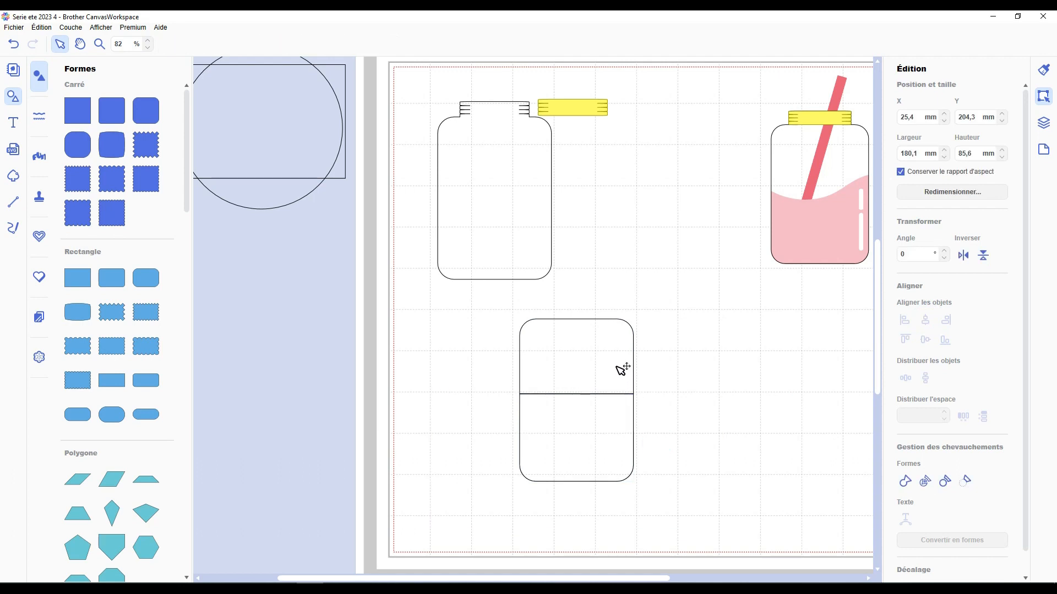
click(616, 363)
key(Delete)
Fit the remaining lower piece into the base of the welded jar and give it a light pink fill and outline
click(595, 444)
drag(519, 280, 514, 246)
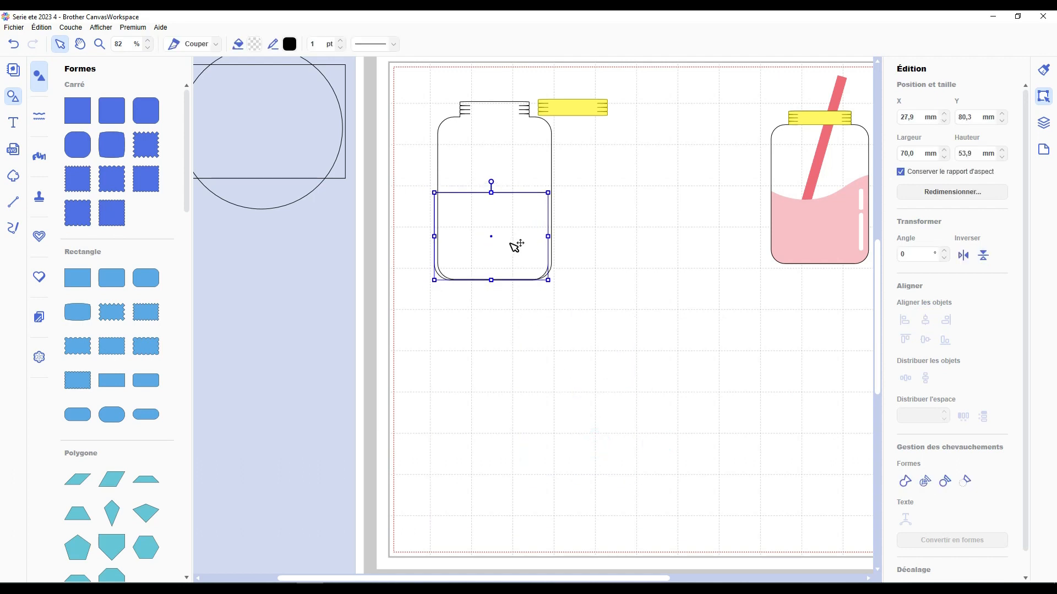
click(290, 44)
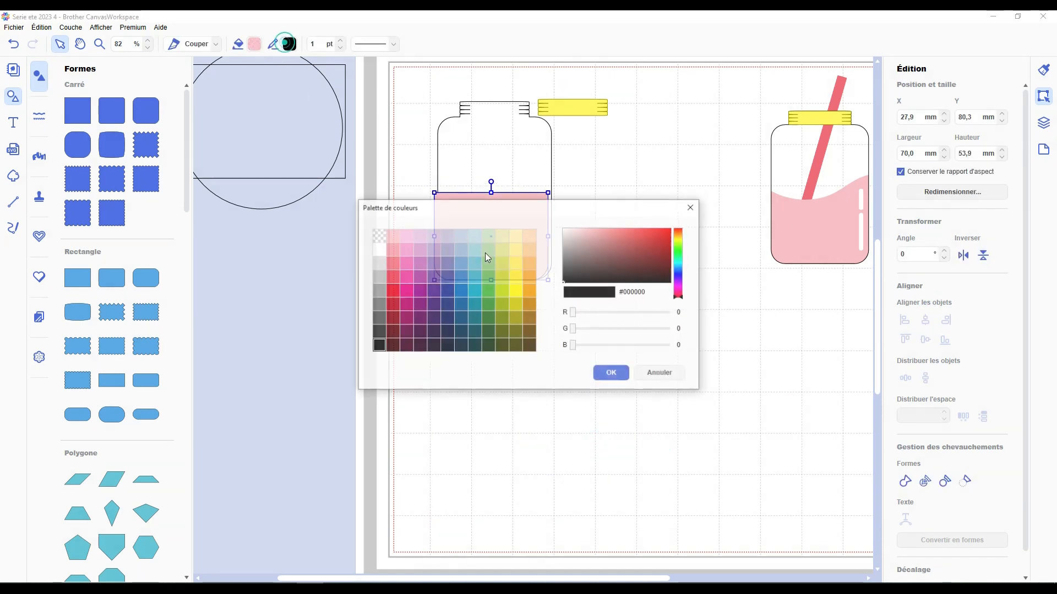
click(392, 235)
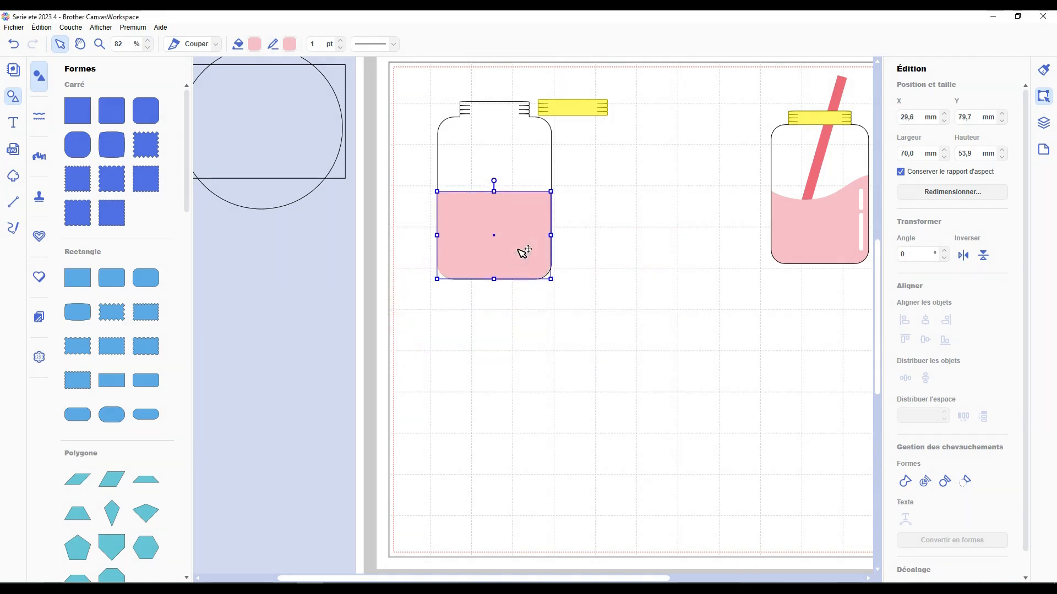
Place two copies of the empty welded jar outline side by side in the lower part of the page
click(599, 299)
click(528, 141)
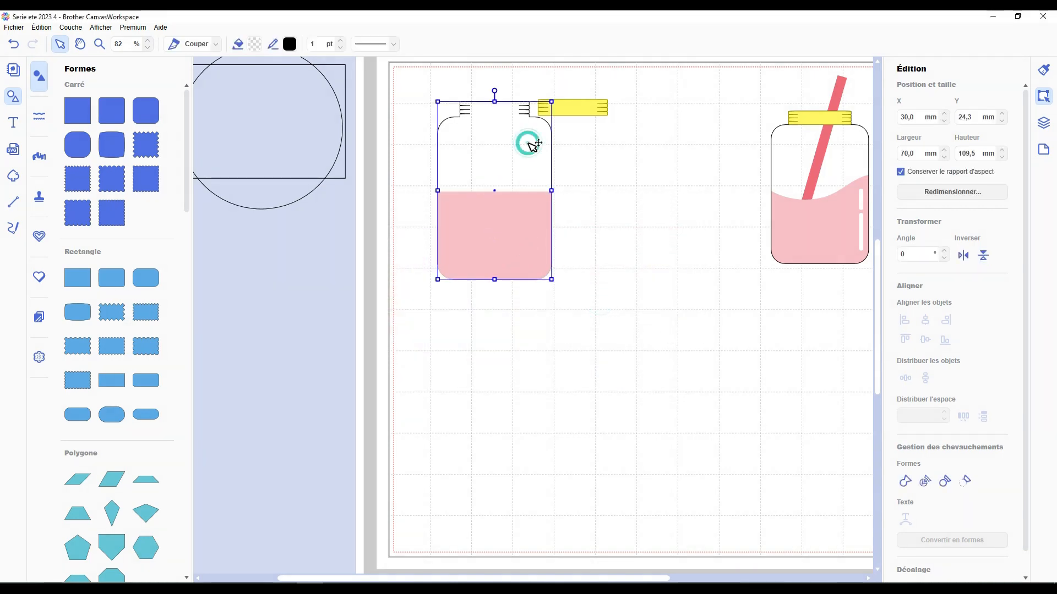
mouse_move(506, 166)
mouse_down()
mouse_move(638, 407)
mouse_move(648, 372)
mouse_up()
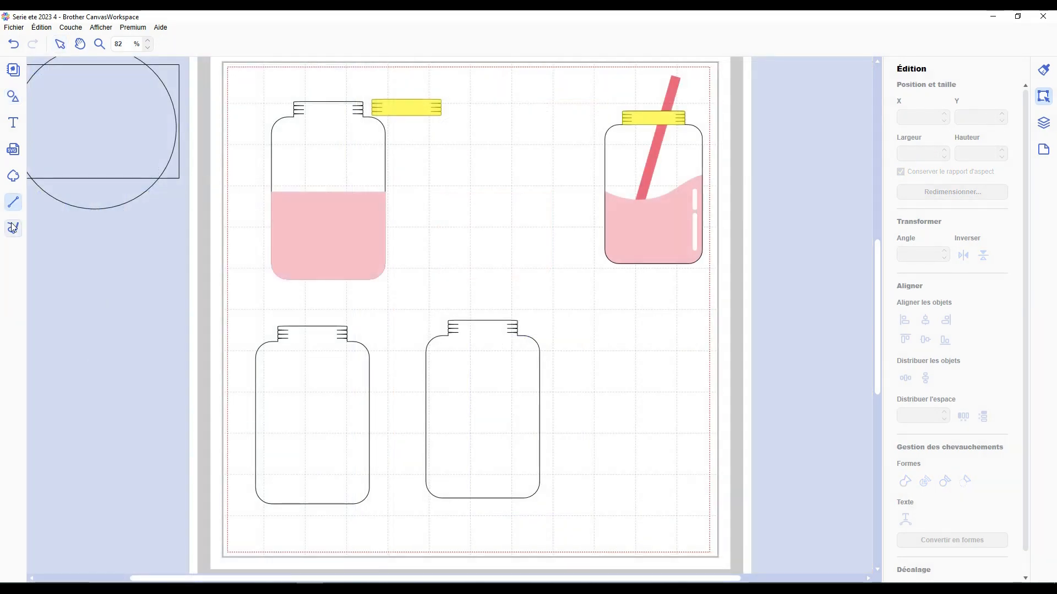
Draw a closed path about 123 mm wide and 96 mm high around the left empty jar's lower half, with a wavy upper edge
click(241, 414)
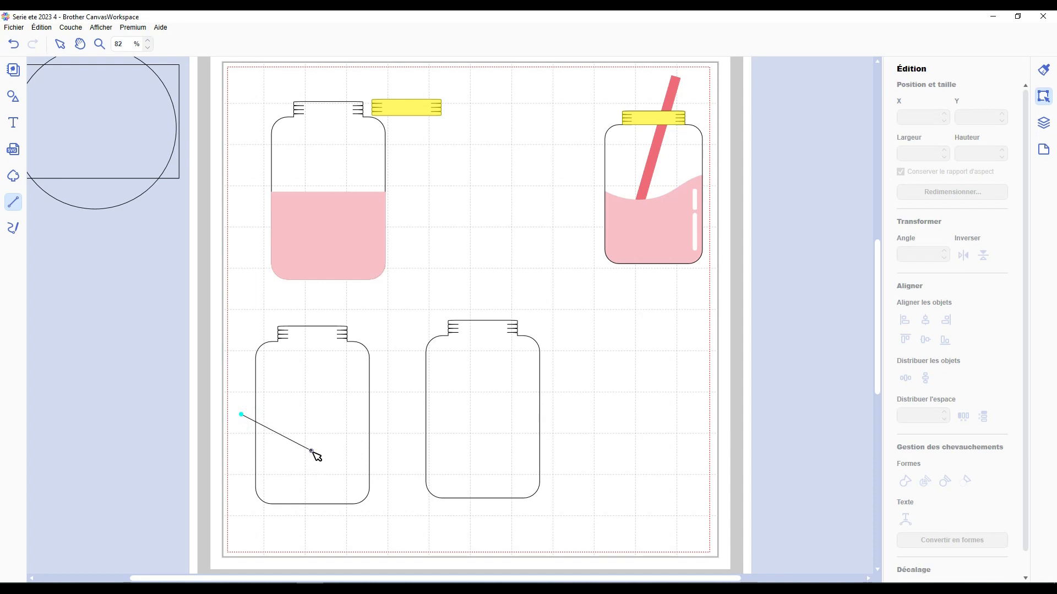
drag(312, 443, 355, 444)
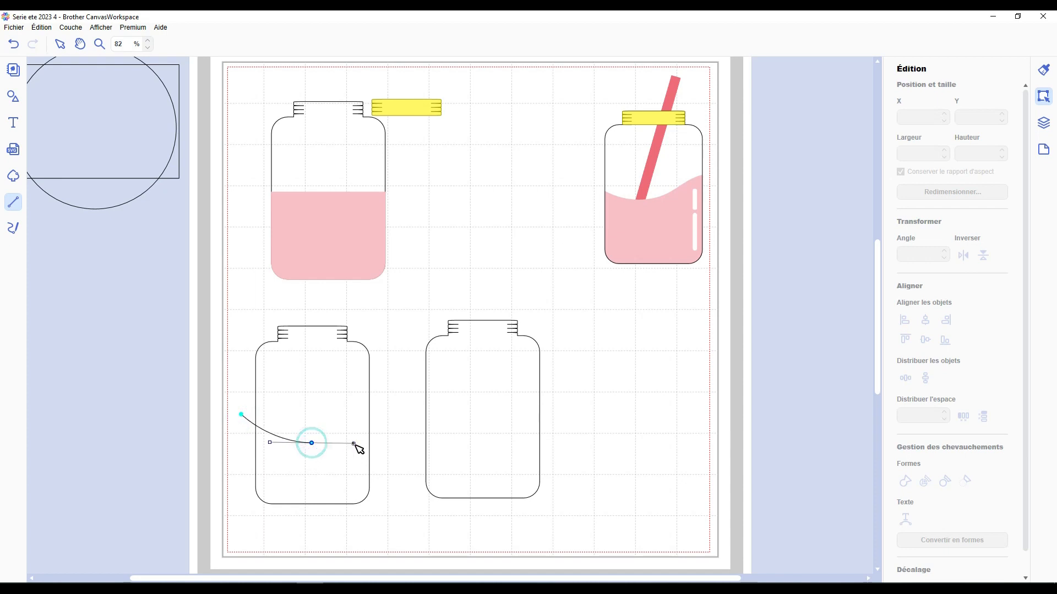
drag(389, 398, 438, 398)
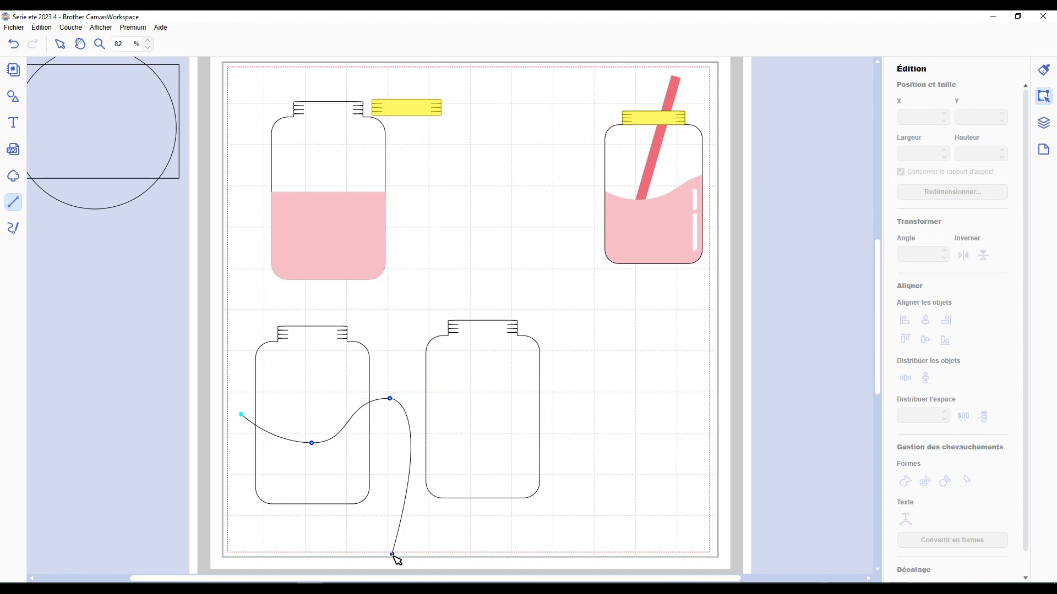
click(392, 554)
click(211, 543)
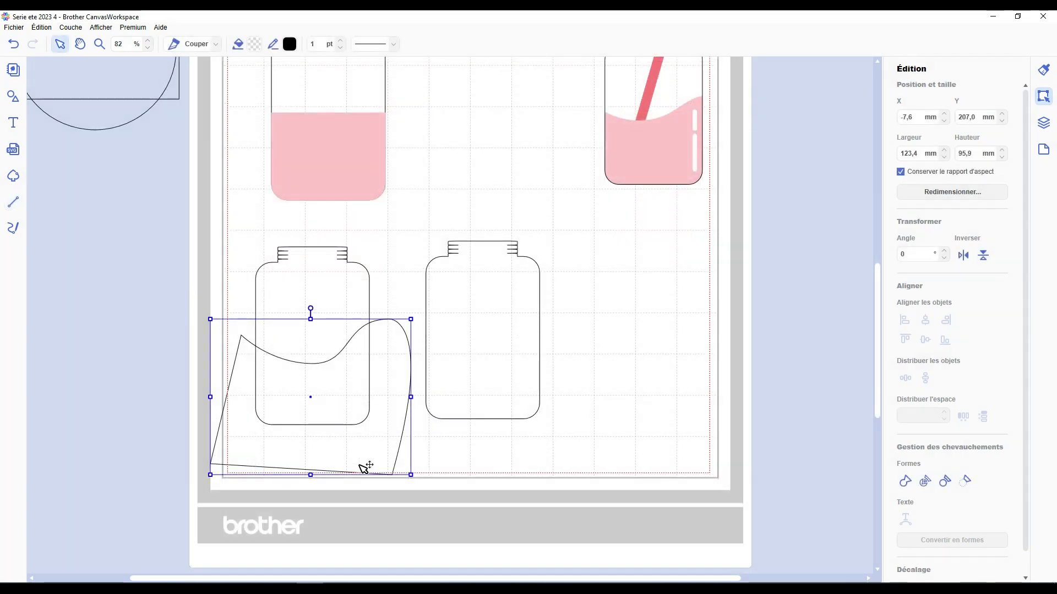
Edit the path's points and curve handles to smooth the wave crossing the left empty jar
double_click(333, 395)
click(355, 365)
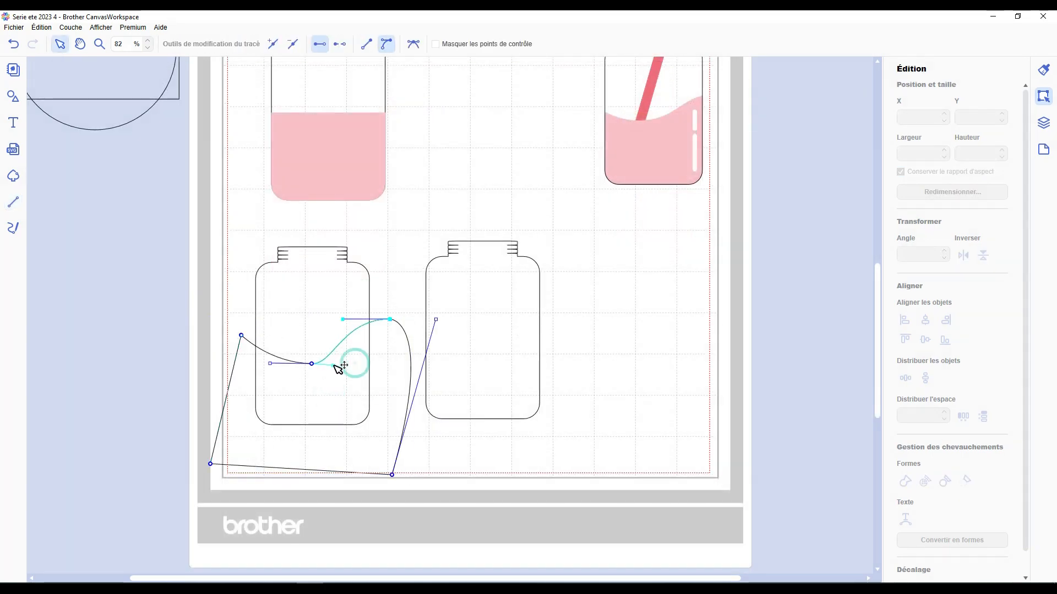
drag(338, 368, 358, 368)
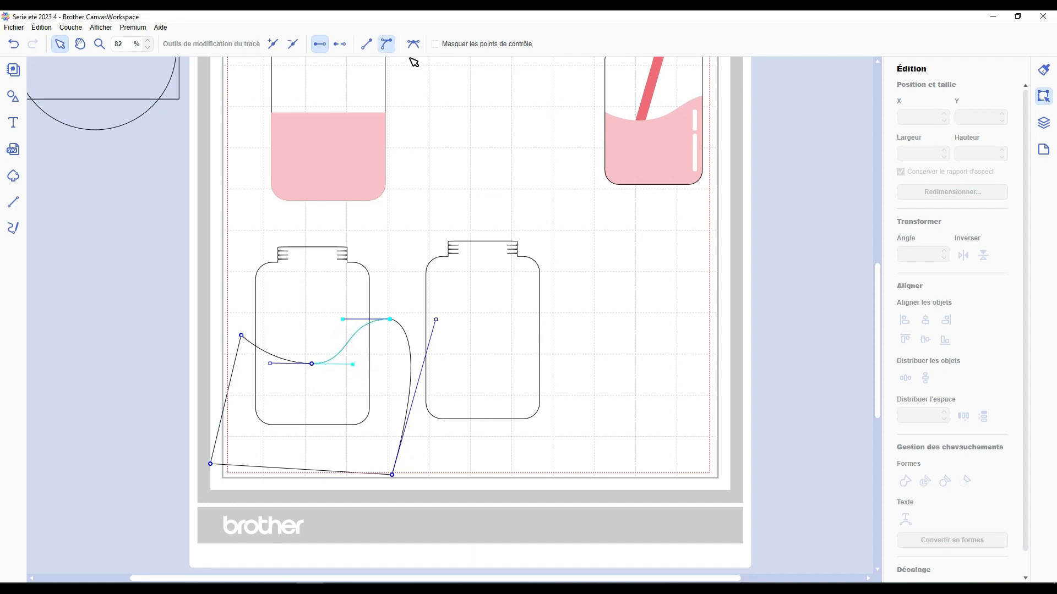
drag(311, 365, 303, 362)
click(346, 364)
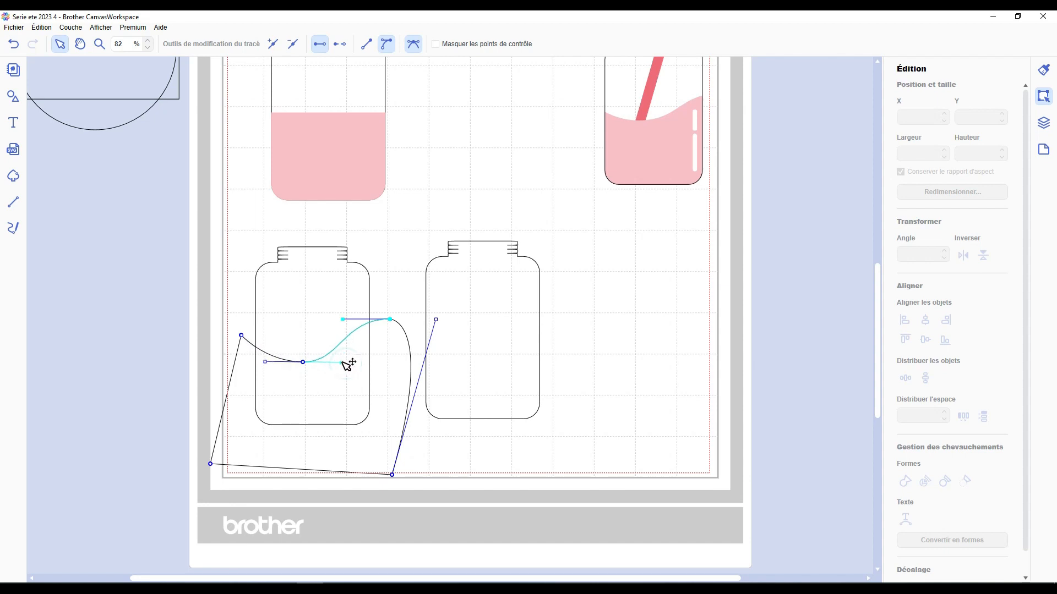
drag(343, 320, 340, 318)
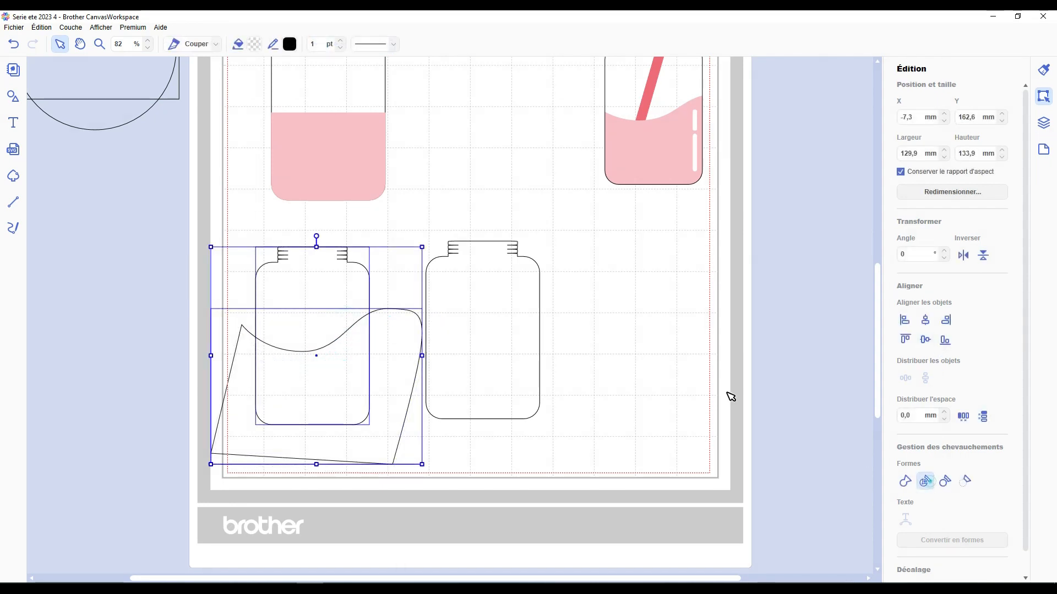
Divide the left empty jar with the wavy path and delete everything except the jar's wavy lower piece
click(663, 354)
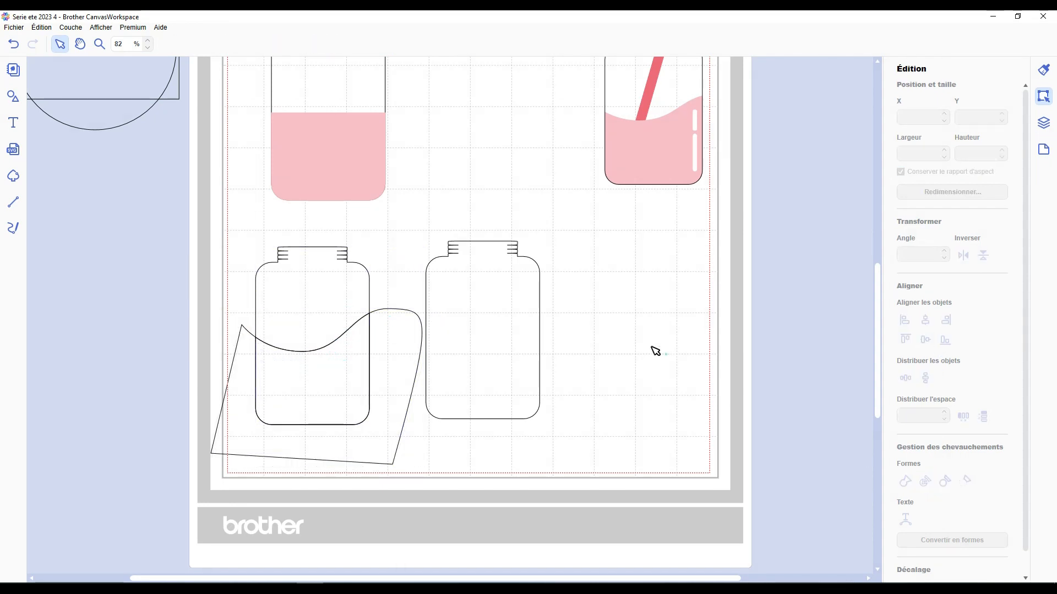
click(339, 286)
key(Delete)
click(384, 376)
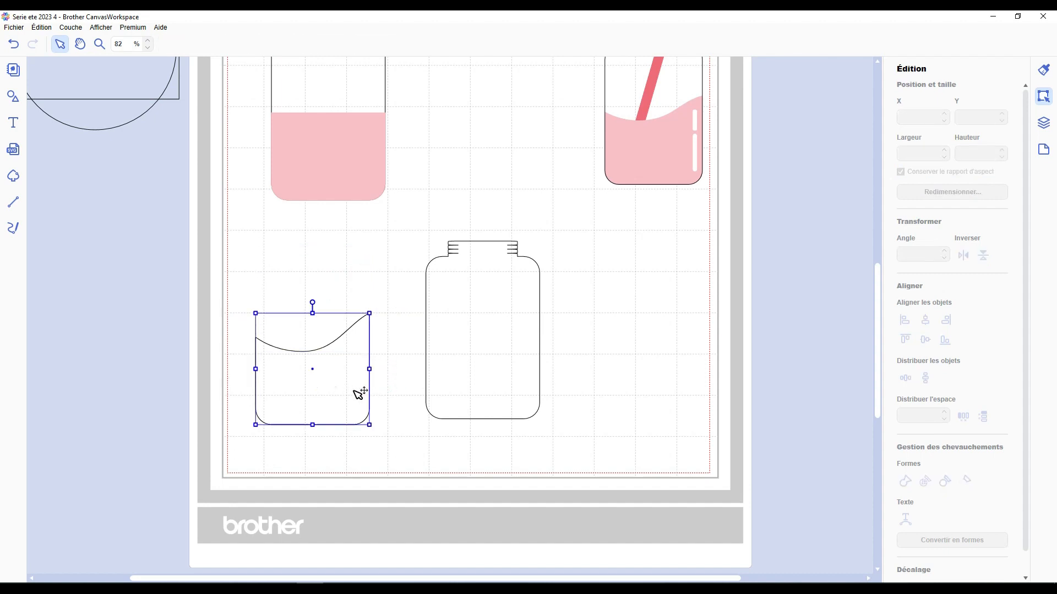
Move the wavy piece into the remaining empty jar and colour its fill #F9C1C7 and its outline light pink
drag(340, 384, 507, 385)
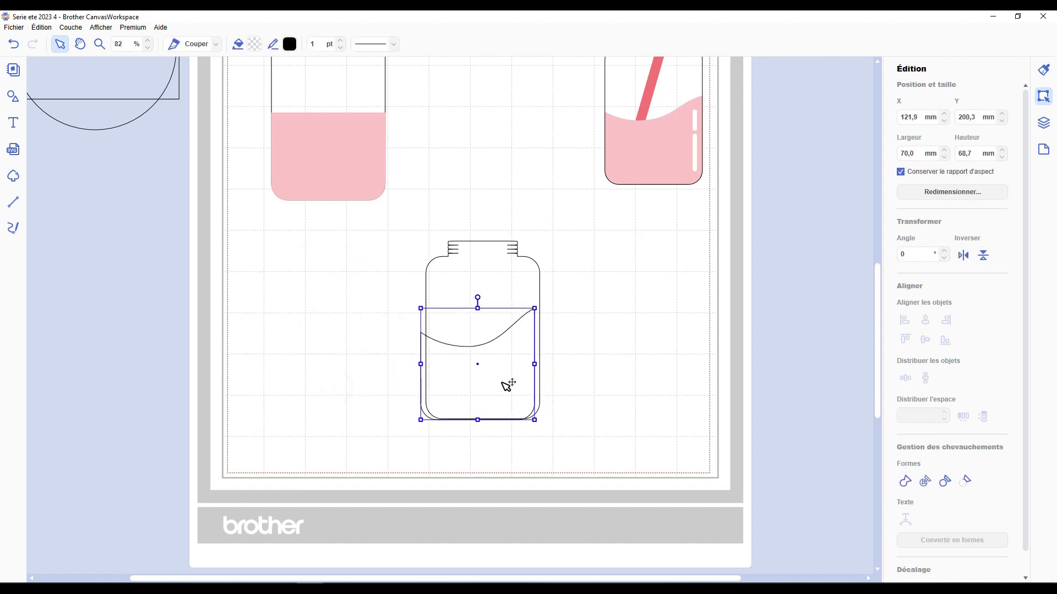
click(254, 43)
click(395, 237)
click(609, 371)
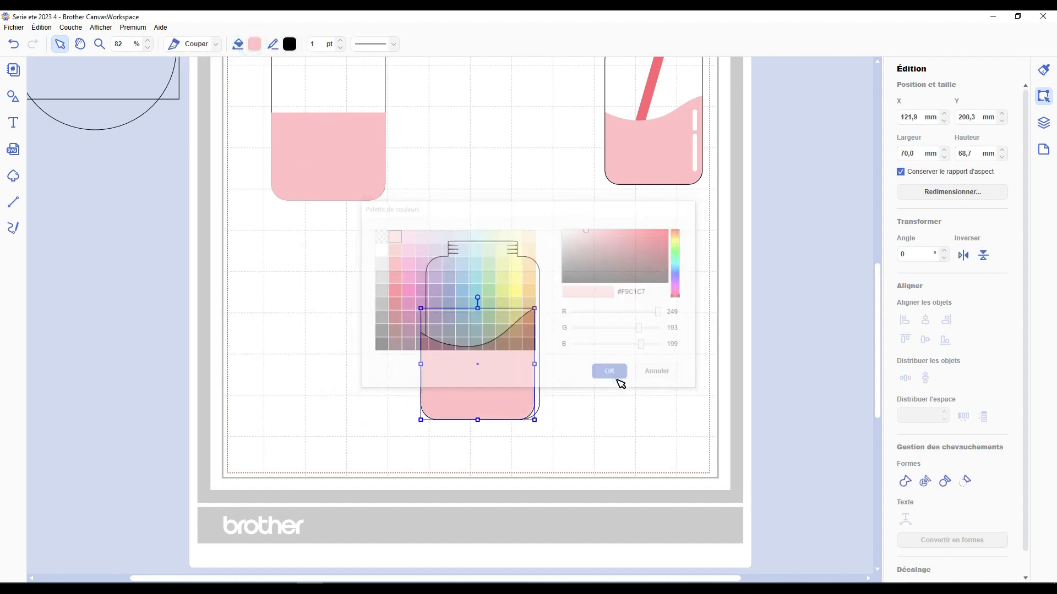
click(289, 43)
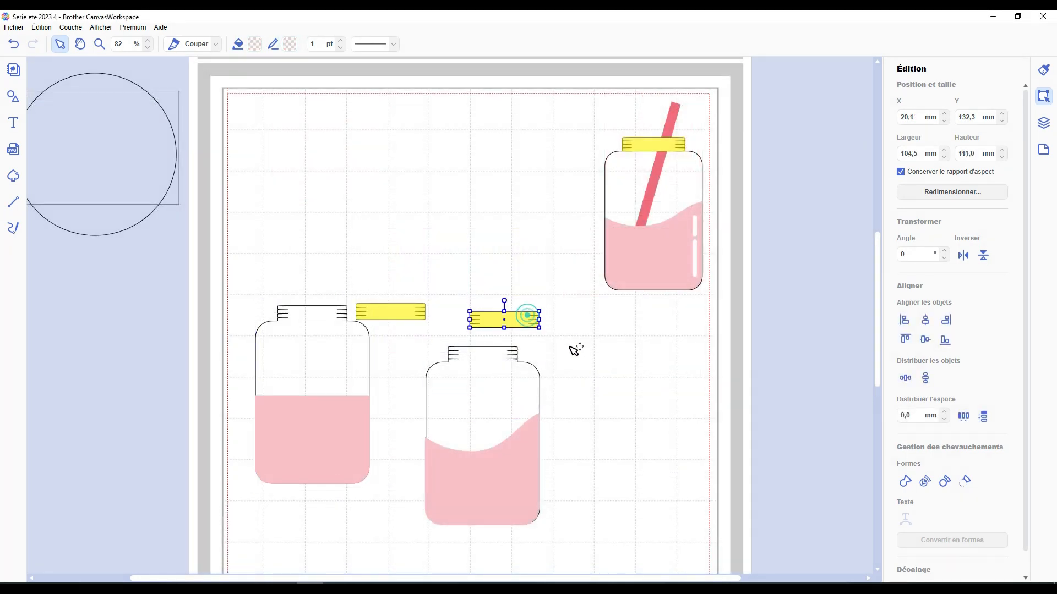
Set the second lid beside the wavy jar and align the wavy liquid with the jar, centred horizontally and flush at the bottom
mouse_move(572, 349)
mouse_down()
mouse_move(601, 346)
mouse_move(591, 352)
mouse_up()
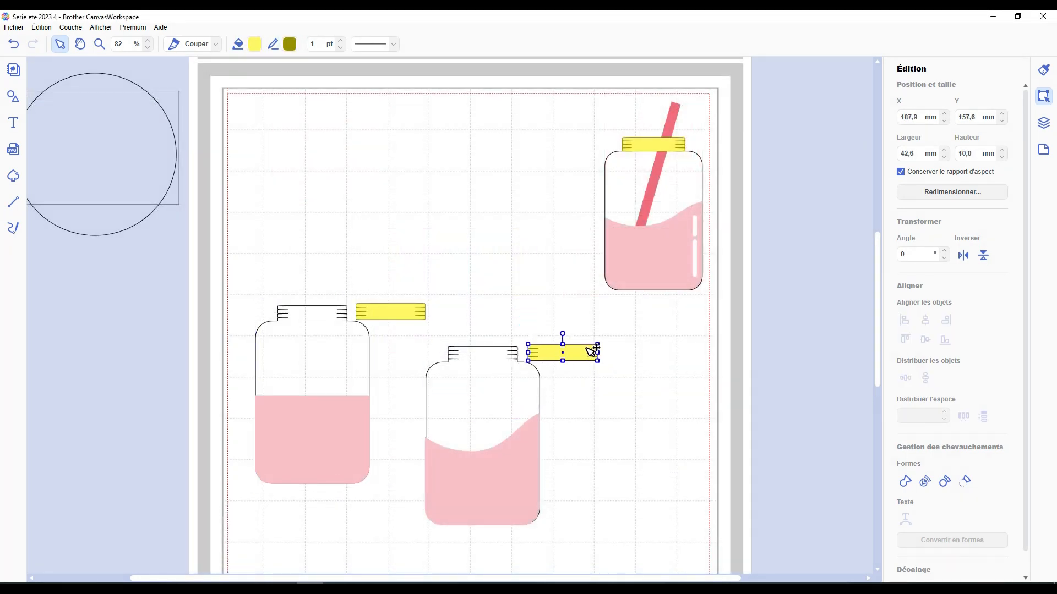
drag(625, 468, 474, 467)
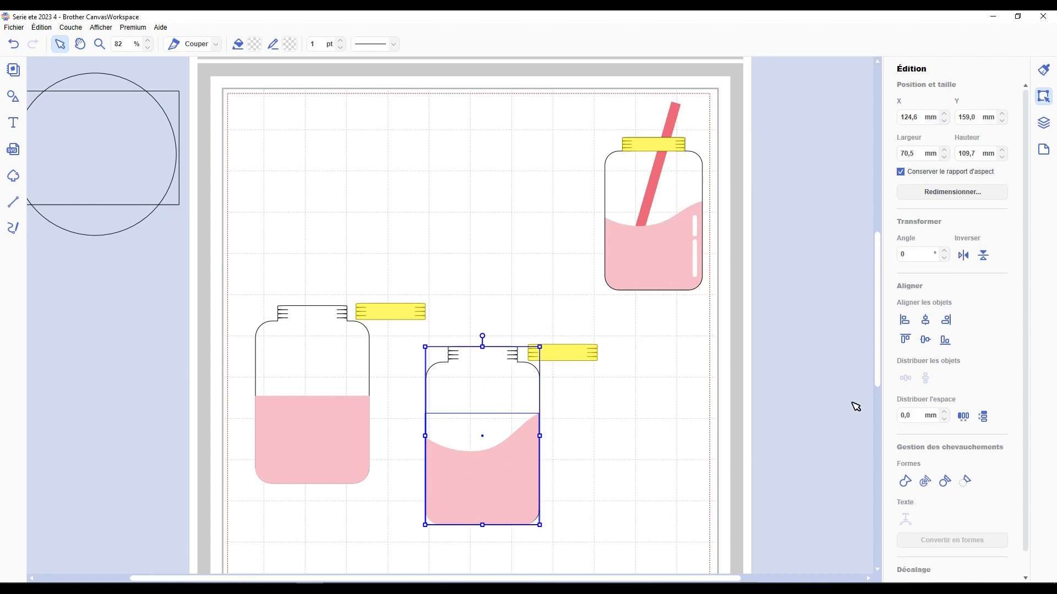
click(927, 325)
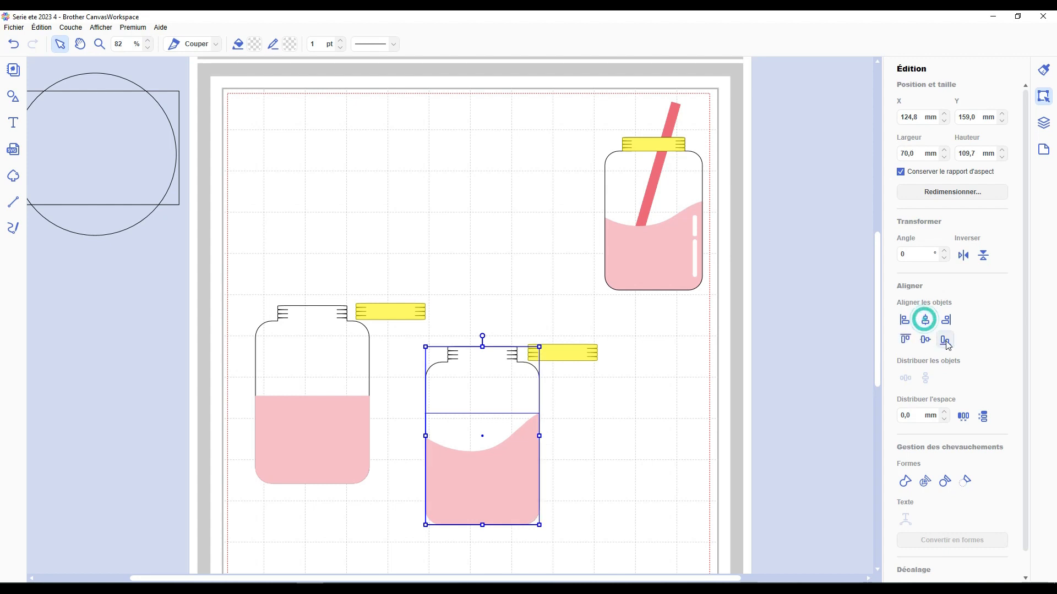
click(946, 341)
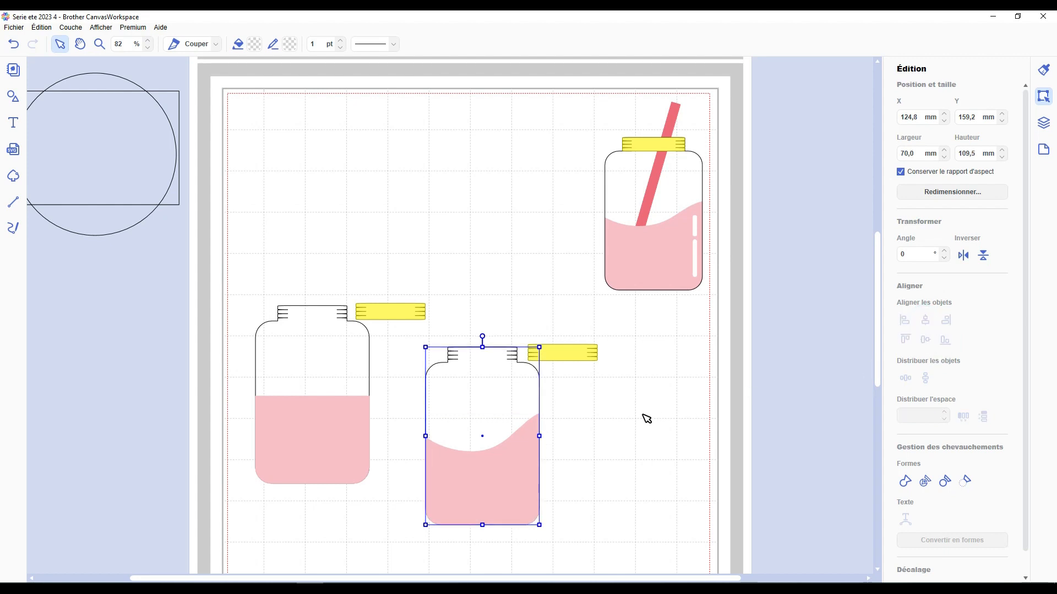
Align the lid with the wavy jar, centred horizontally and flush at the top, and group them
drag(627, 407, 486, 354)
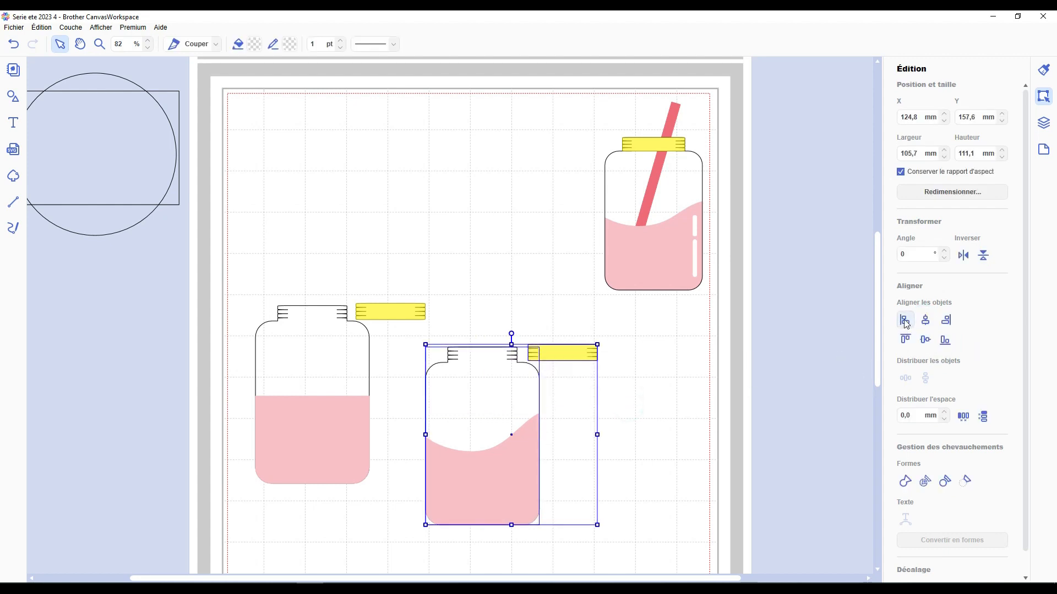
click(925, 320)
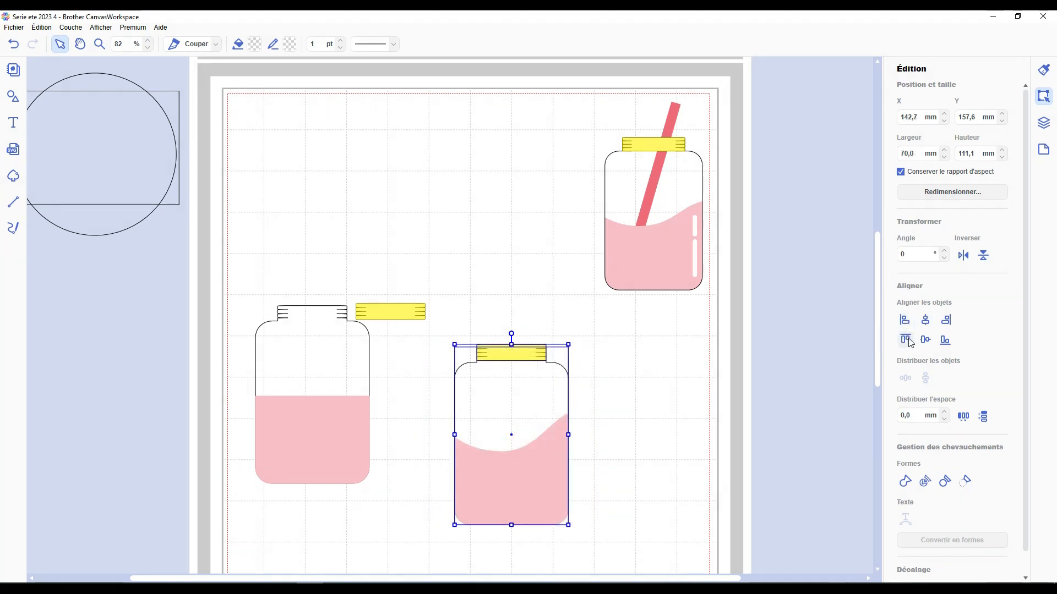
click(907, 340)
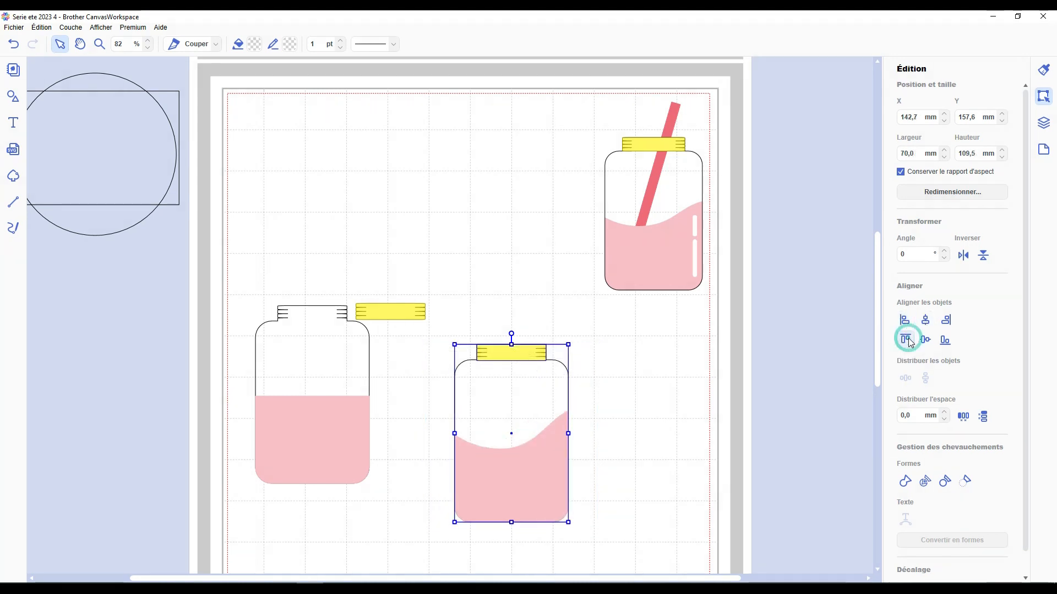
click(682, 361)
click(498, 420)
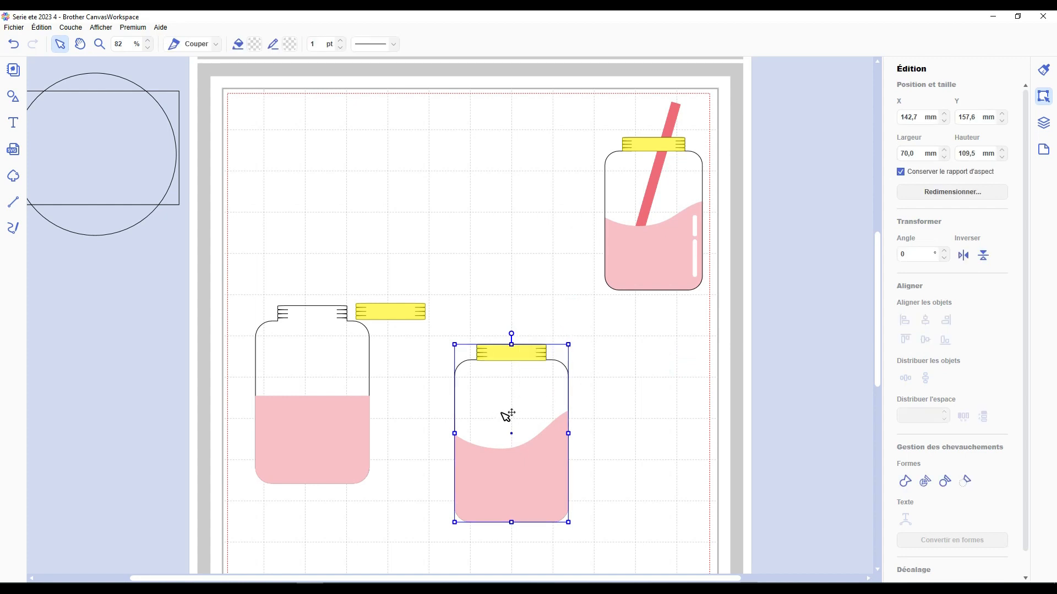
click(497, 302)
Align the flat liquid to the jar's centre and bottom, fit the lid centred at the top, and group the jar
drag(397, 379, 275, 455)
click(927, 320)
click(944, 340)
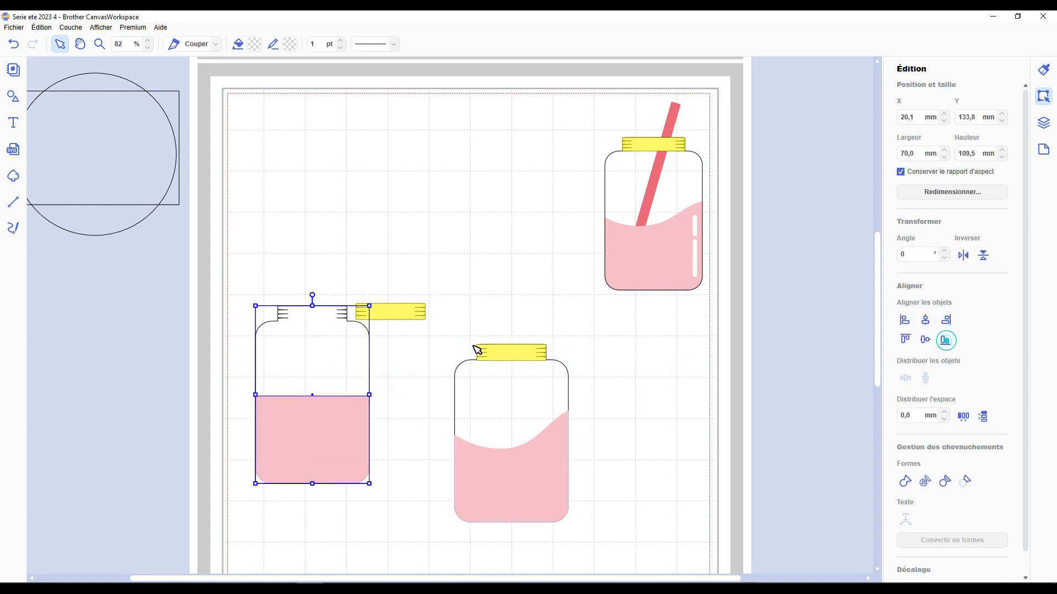
key(ctrl+g)
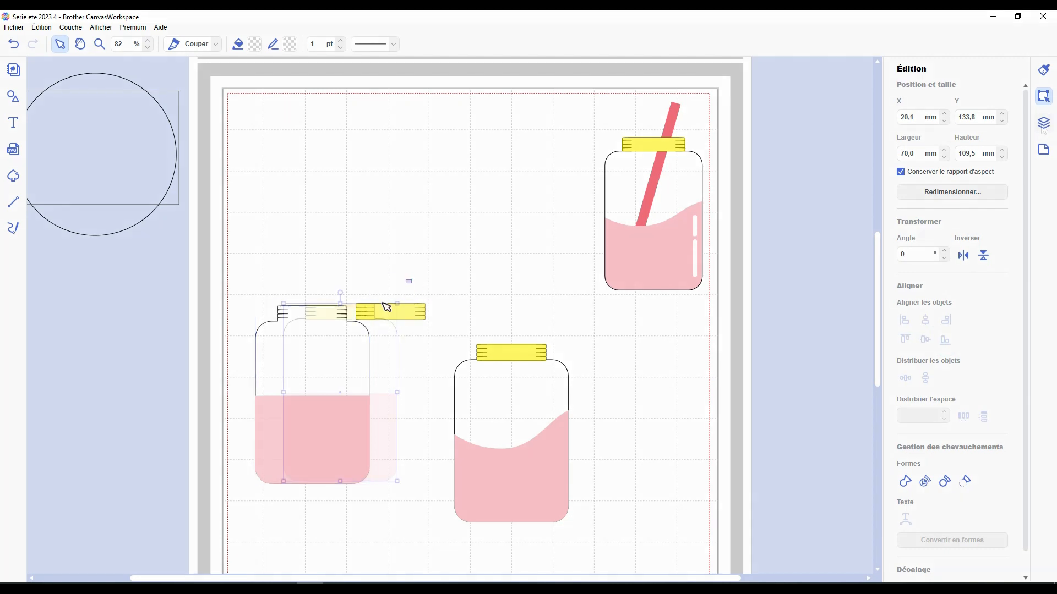
Bring the flat jar's lid to the front of its group and ungroup the inner liquid-and-jar groups of both jars
click(1044, 122)
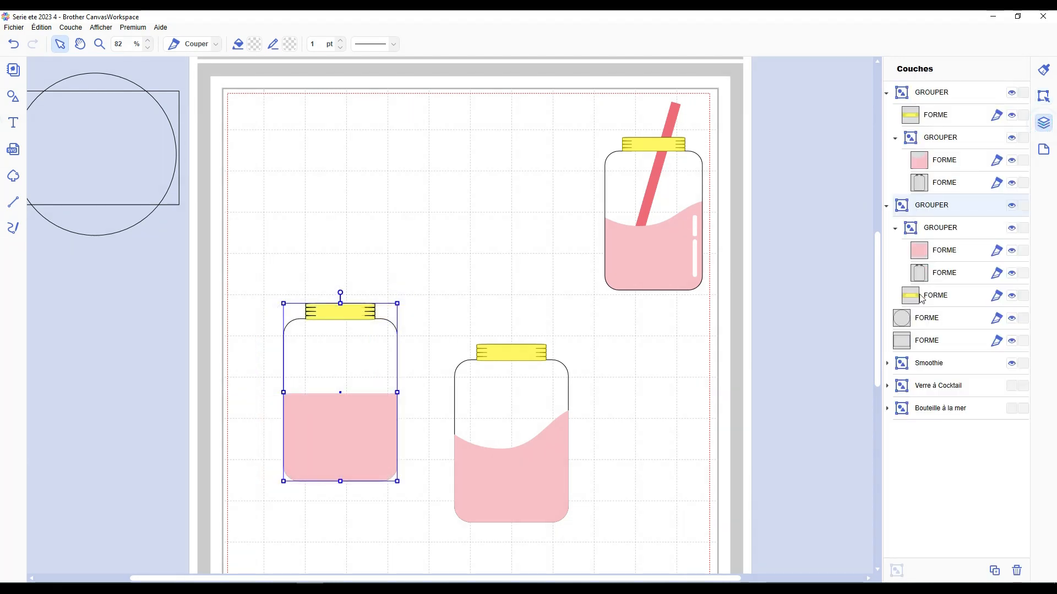
drag(922, 299, 924, 227)
drag(936, 266, 935, 269)
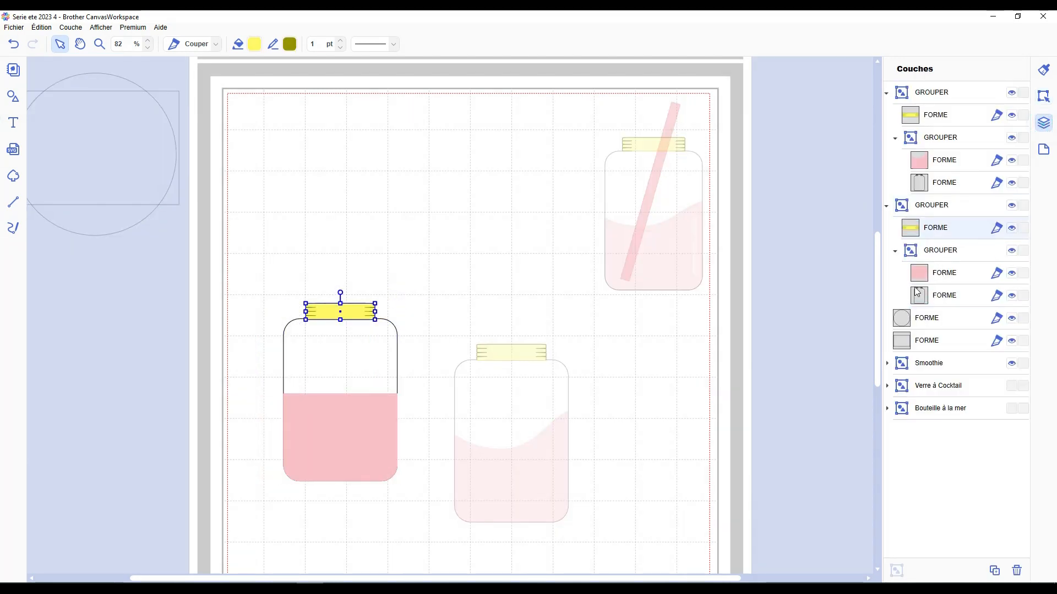
click(933, 276)
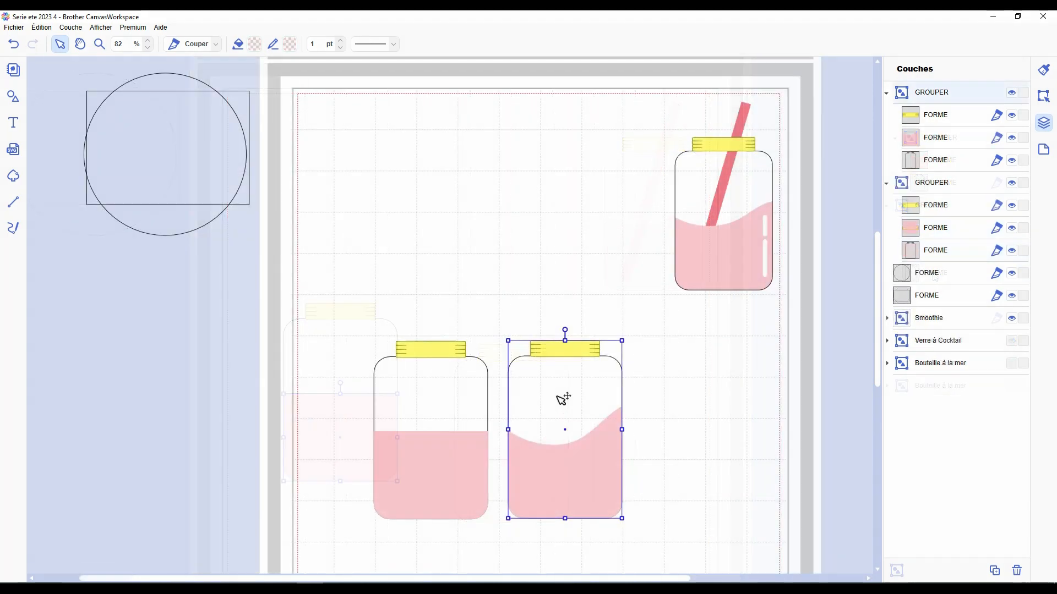
click(500, 290)
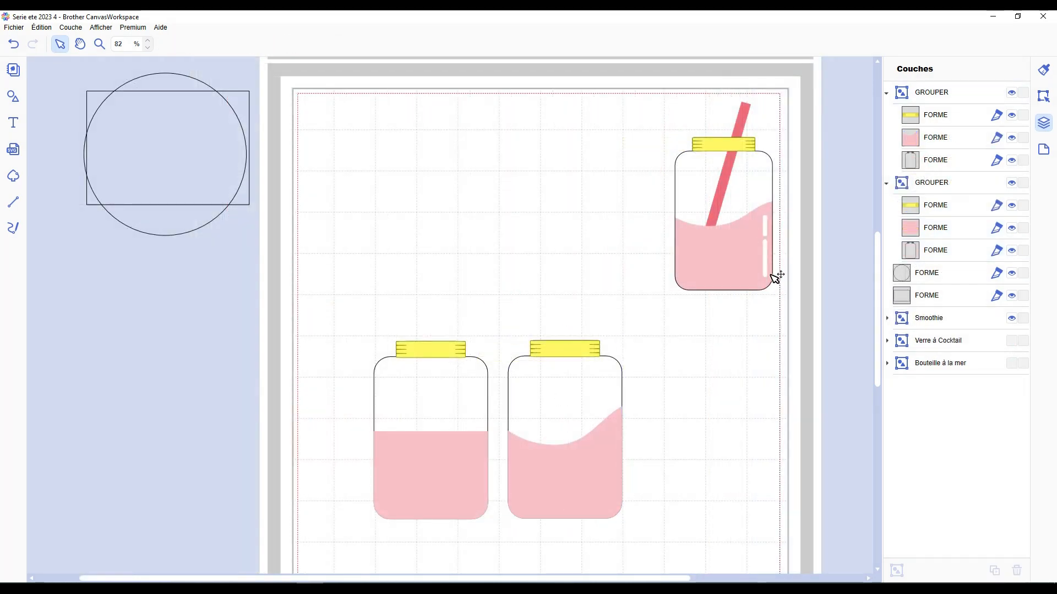
Move the circle onto the page and reshape the rectangle into a strip about 5 by 133 mm, slightly tilted over the left jar
click(246, 174)
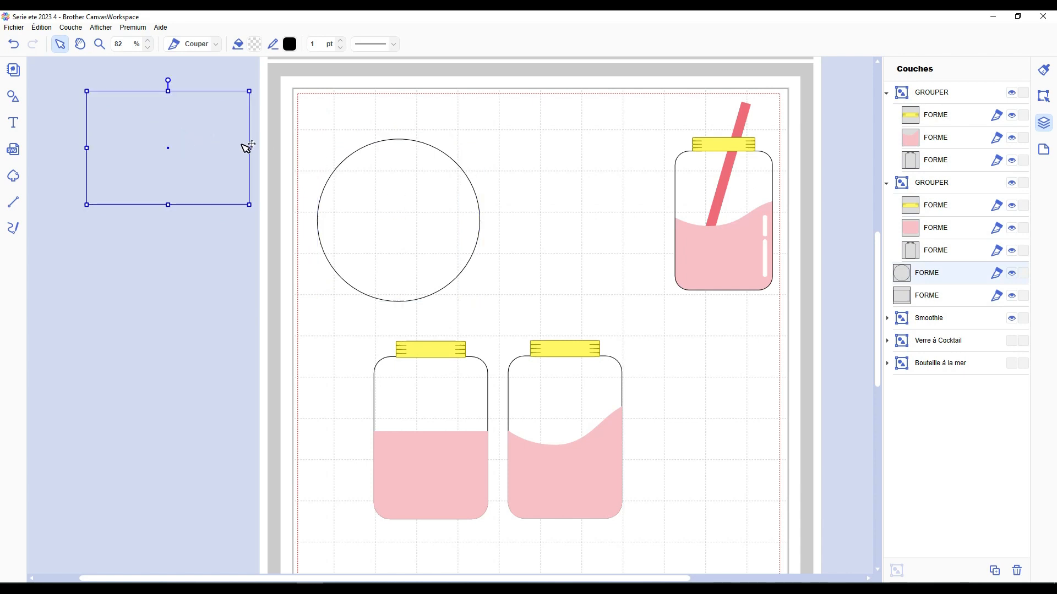
drag(211, 136, 545, 195)
drag(497, 151, 352, 246)
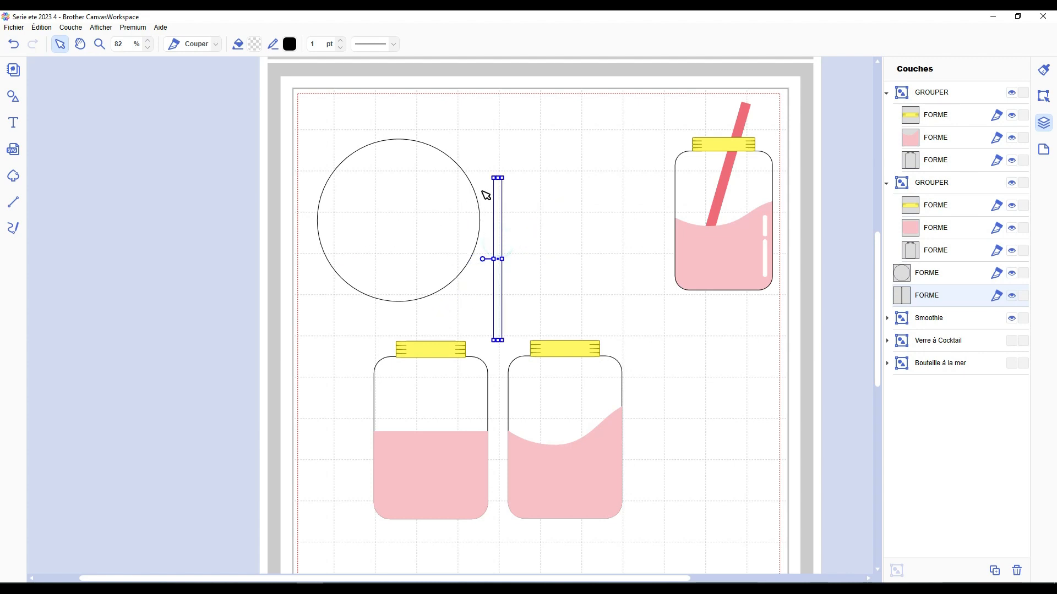
drag(499, 193, 420, 283)
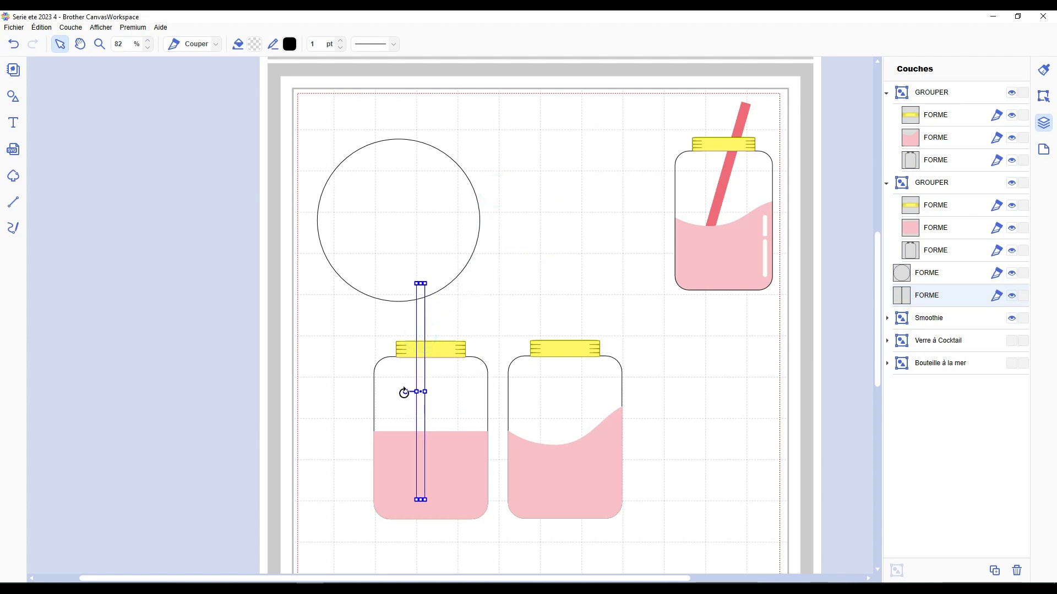
mouse_move(404, 393)
mouse_down()
mouse_move(407, 378)
mouse_move(399, 392)
mouse_up()
click(526, 283)
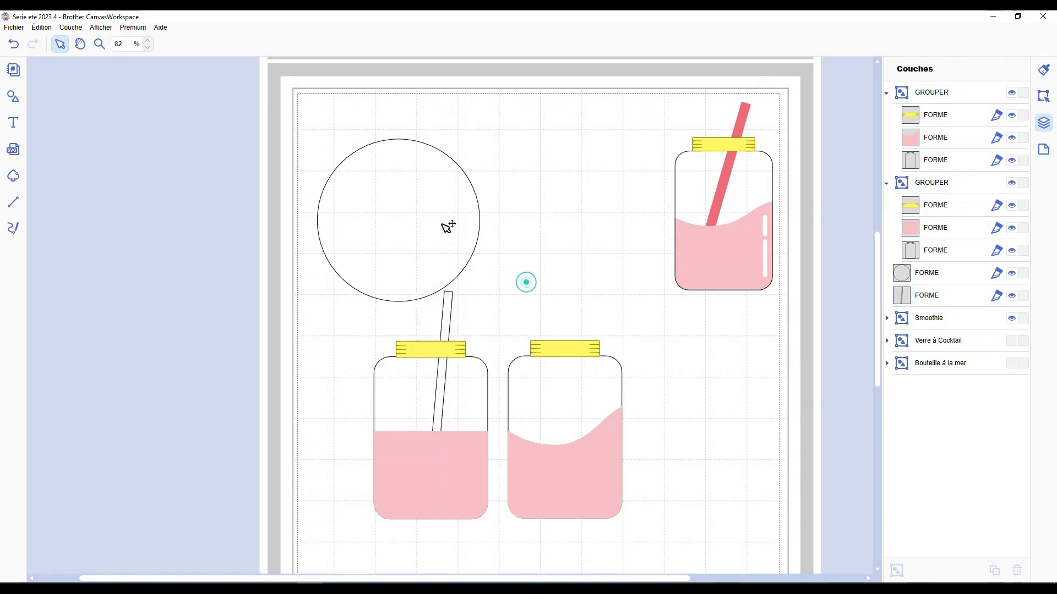
Straighten the strip upright above the left jar and place the circle and a duplicate of it over the strip's ends
drag(447, 227, 270, 212)
drag(447, 314, 423, 118)
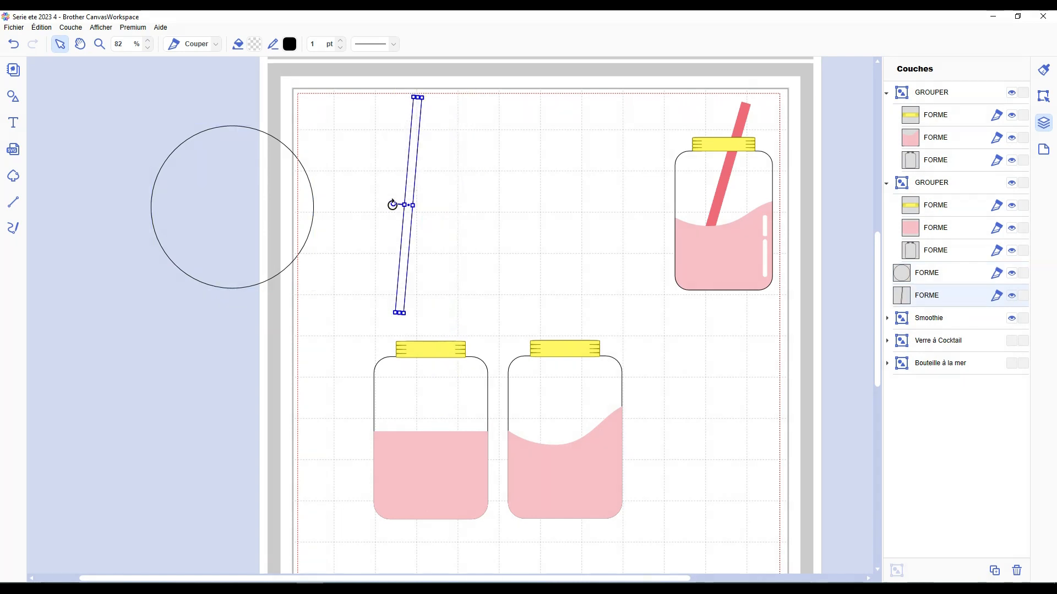
drag(392, 204, 390, 206)
drag(250, 196, 431, 201)
key(ctrl+d)
click(525, 224)
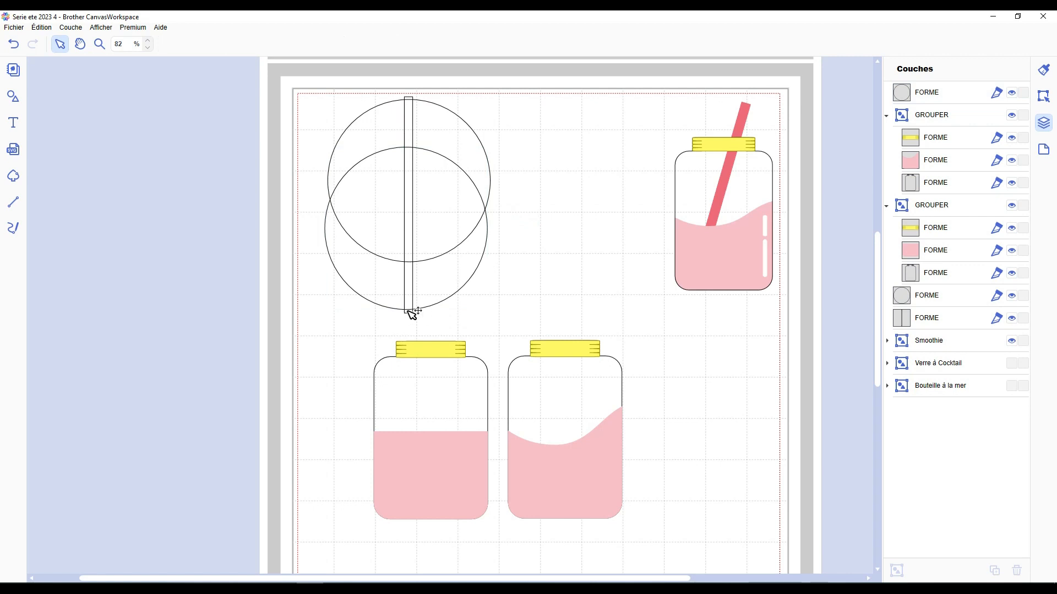
Centre the strip and both circles horizontally on each other and divide the overlapping shapes
drag(491, 101, 358, 235)
click(1043, 95)
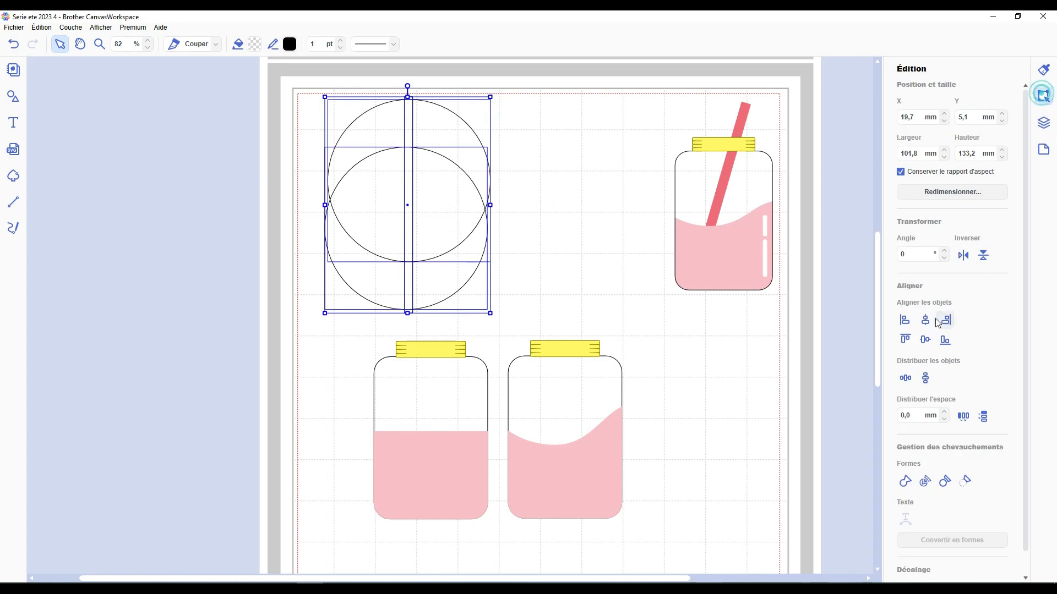
click(927, 324)
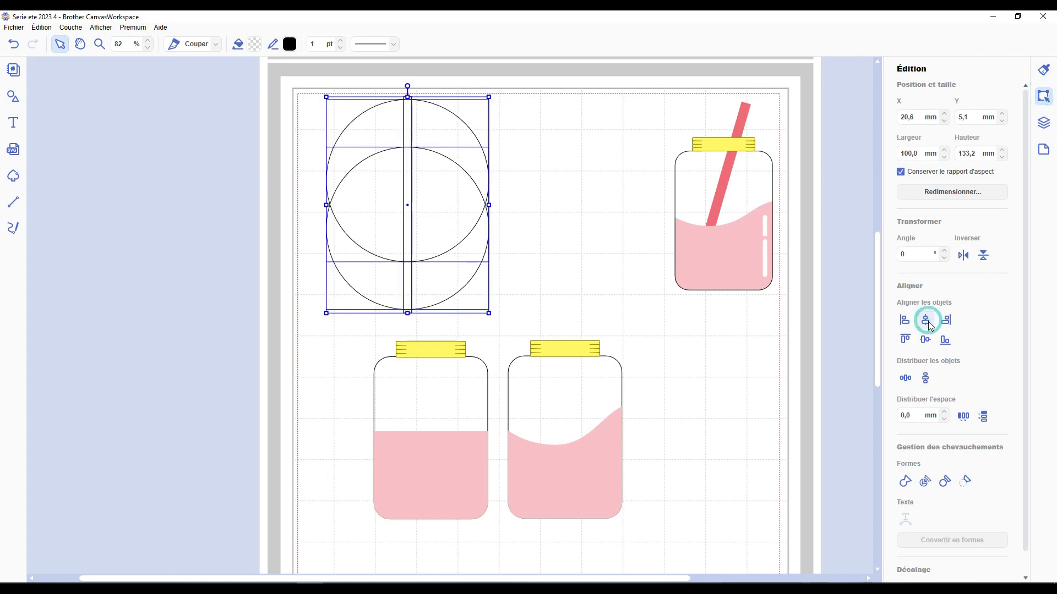
click(925, 479)
Delete all the divided circle pieces lying outside the strip
click(549, 163)
click(448, 135)
click(454, 249)
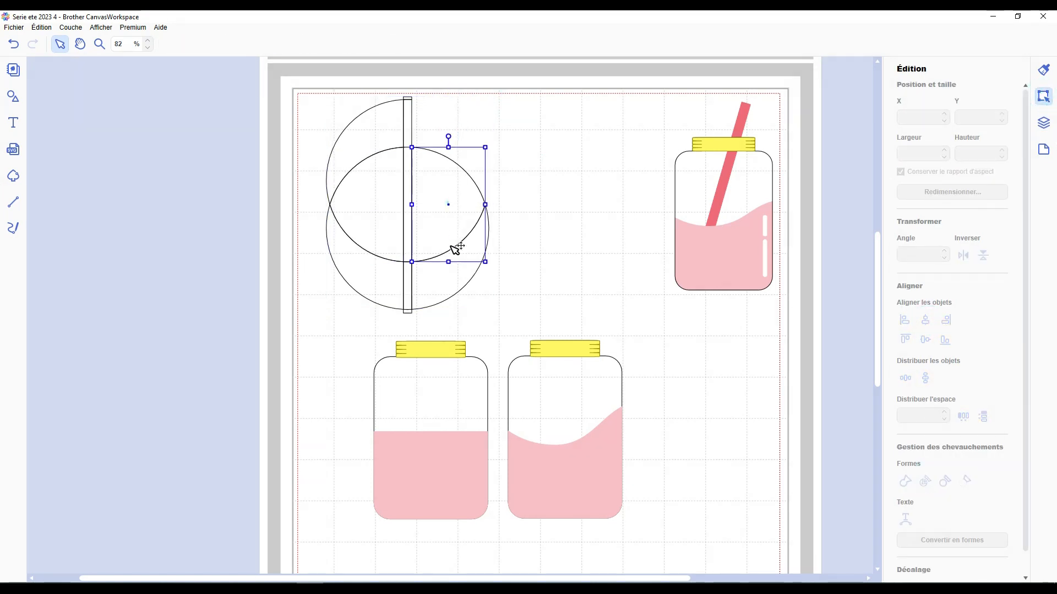
key(Delete)
click(448, 274)
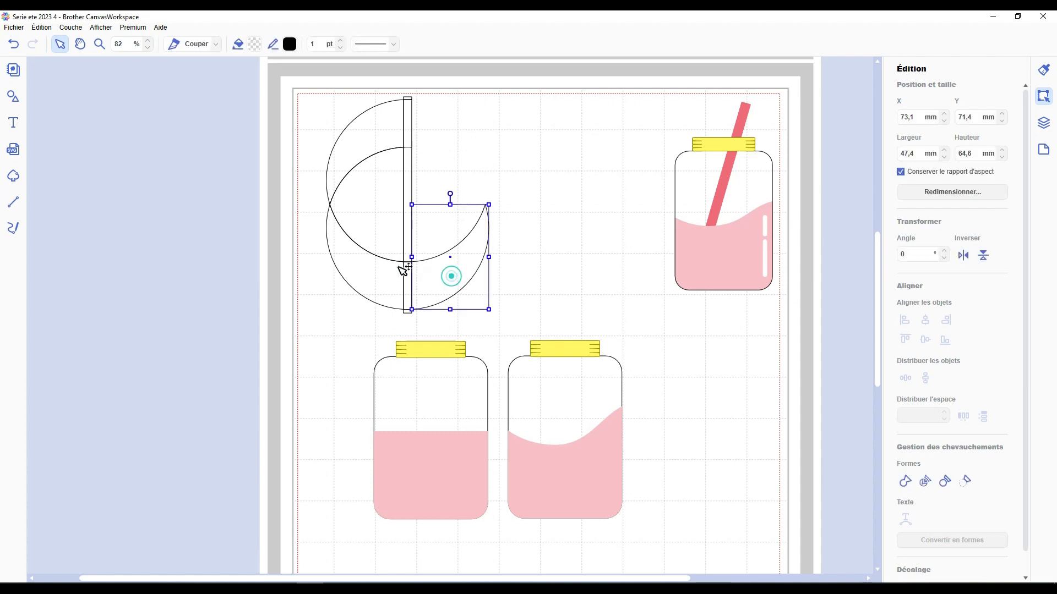
key(Delete)
click(372, 124)
key(Delete)
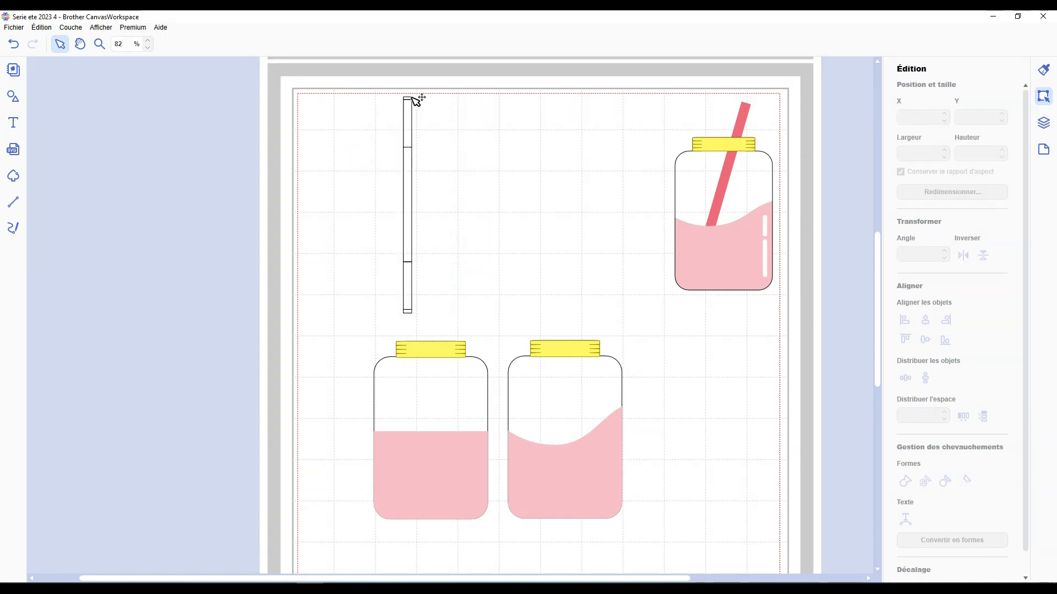
Delete the strip's two tips beyond the circle arcs and merge the remaining pieces into one straw
click(416, 100)
key(Delete)
click(409, 312)
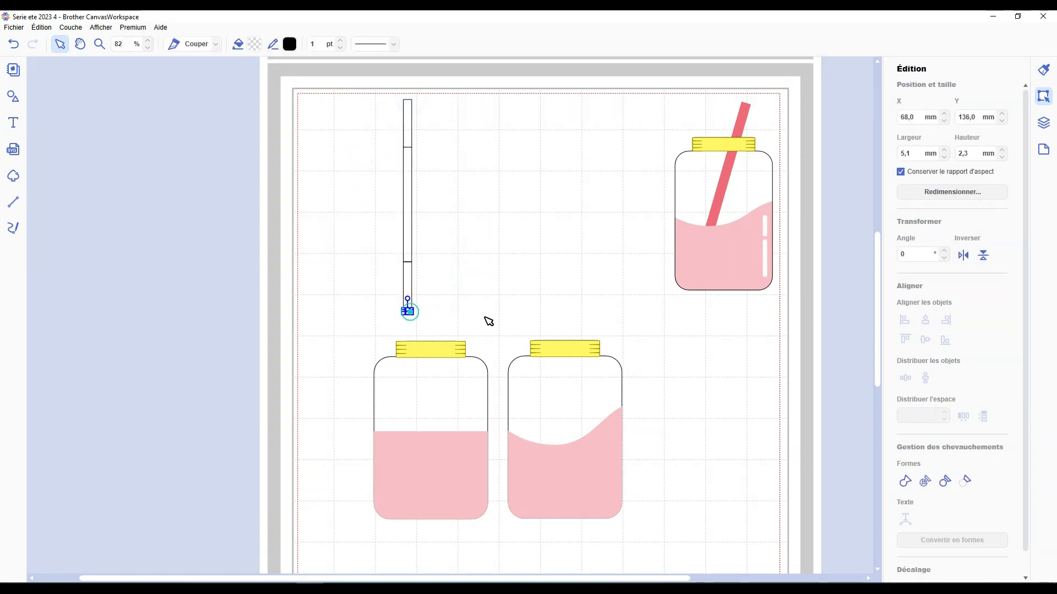
key(Delete)
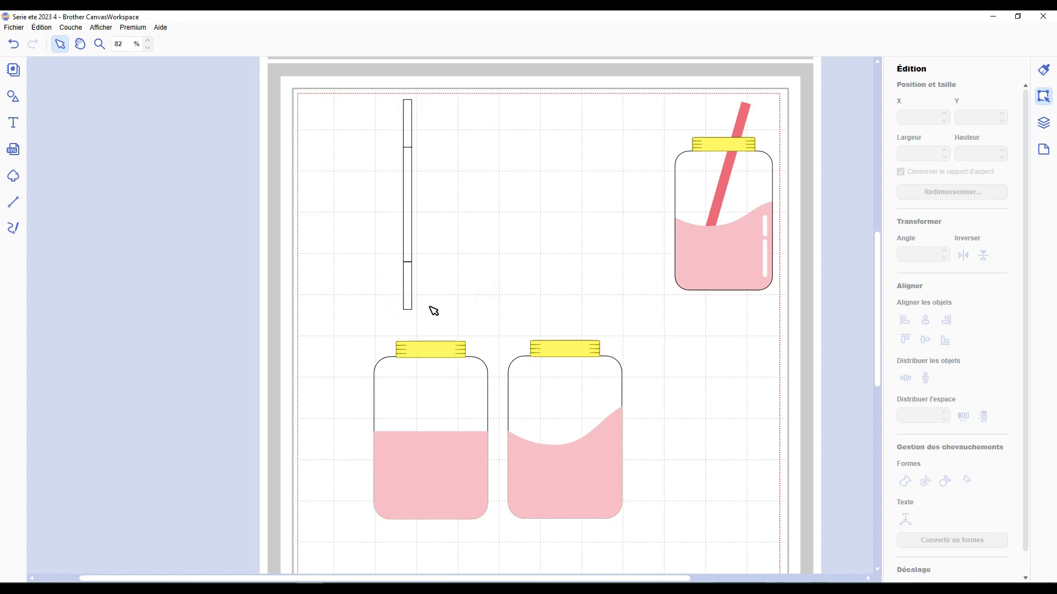
drag(467, 91, 350, 310)
click(905, 481)
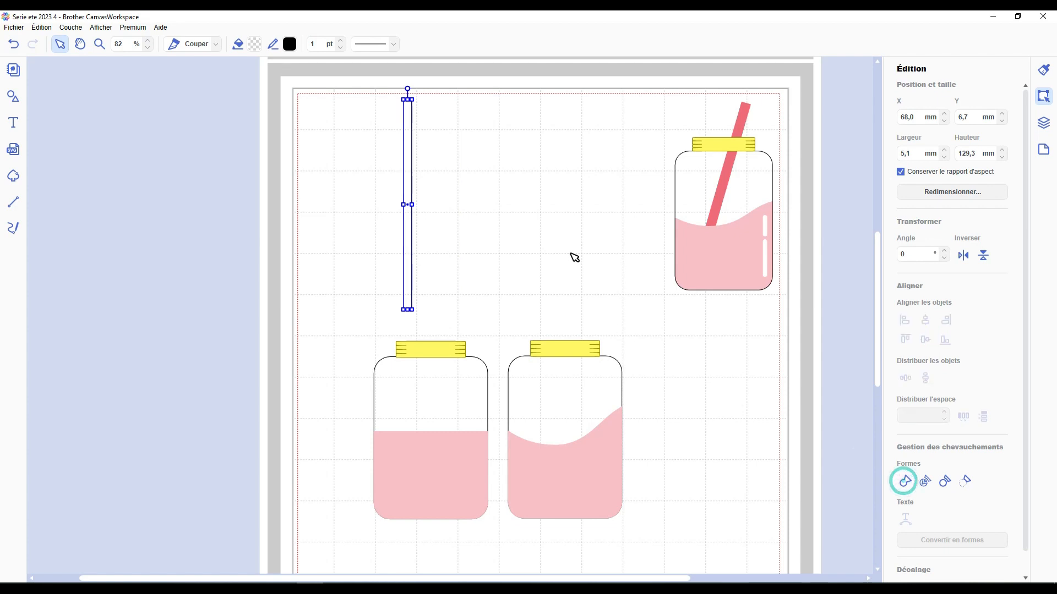
Place the straw in the left jar tilted 9° and copy it into the right jar
drag(414, 158, 444, 354)
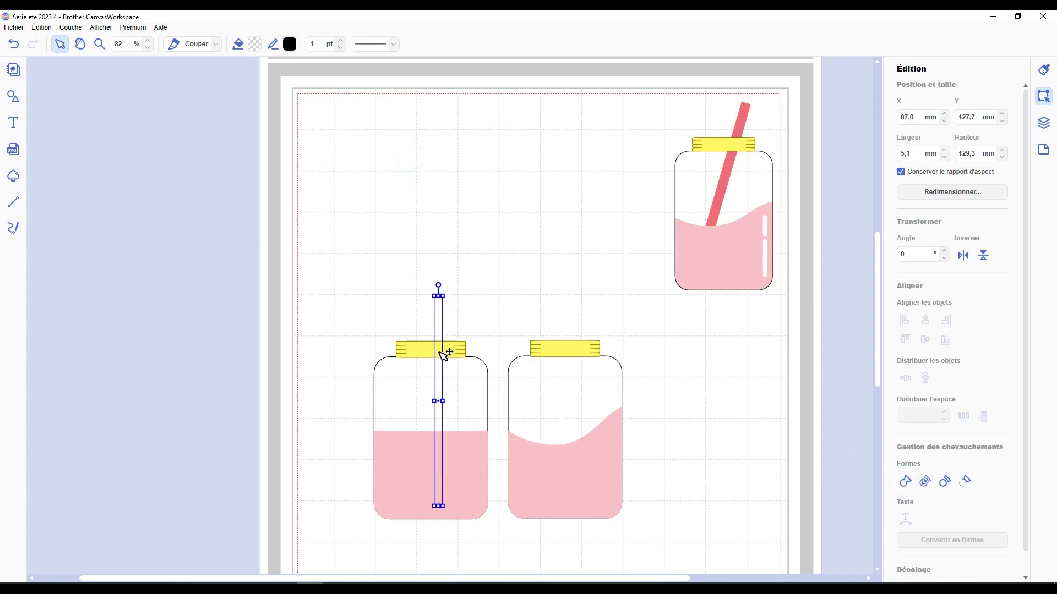
drag(437, 285, 463, 276)
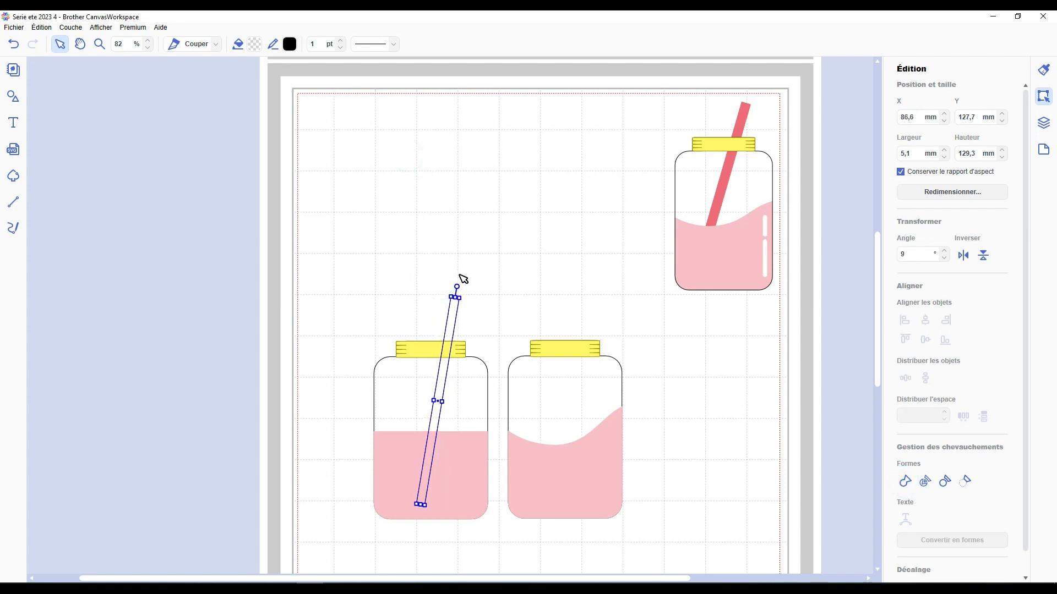
key(ctrl+c)
key(ctrl+v)
drag(467, 322, 585, 317)
click(529, 232)
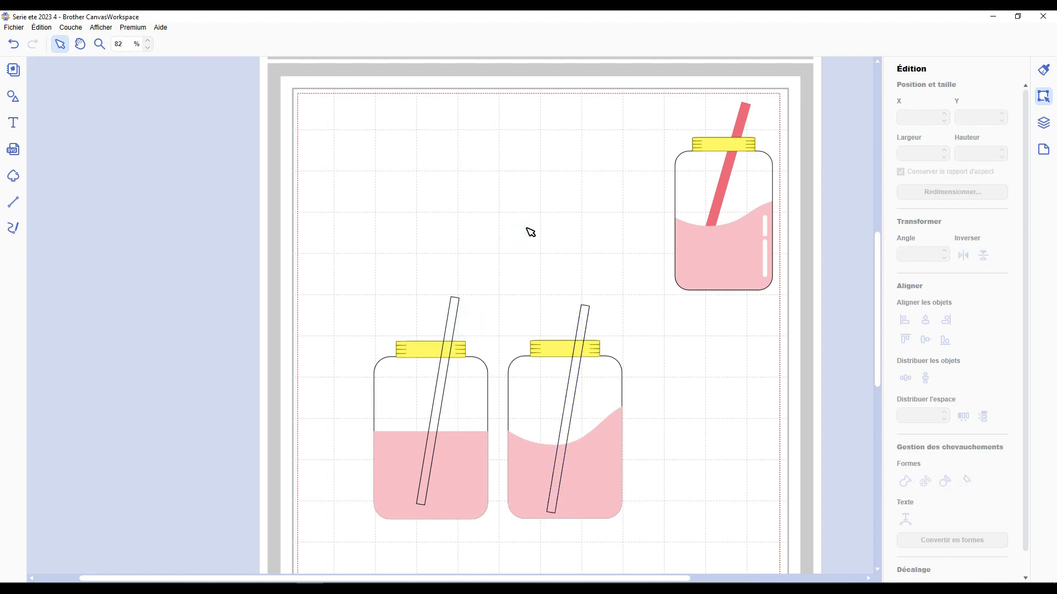
Colour the fill and outline of both straws coral pink #F06B79
ctrl+click(920, 115)
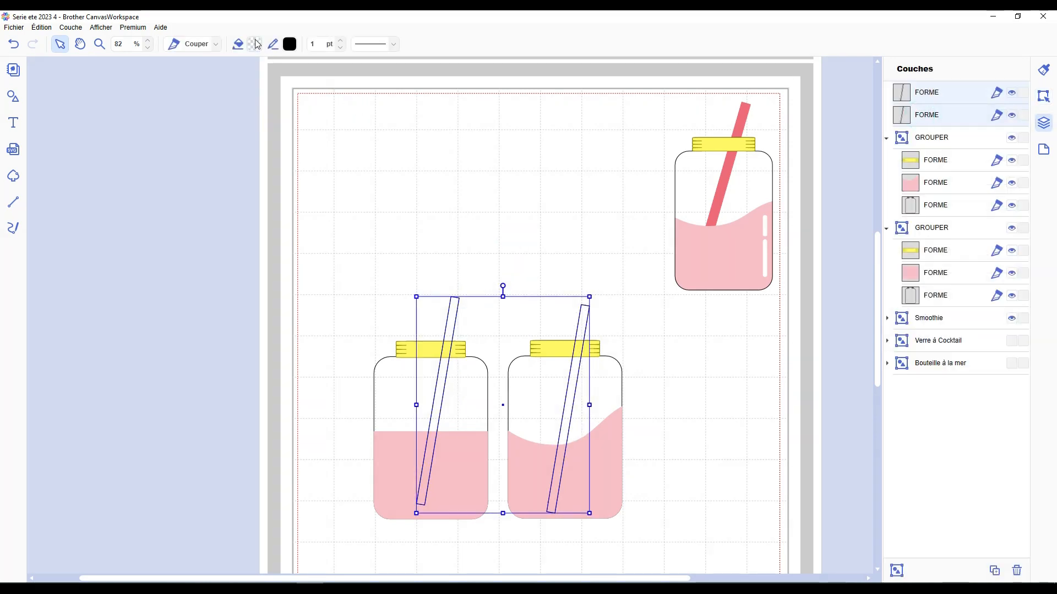
click(255, 40)
click(398, 266)
click(612, 373)
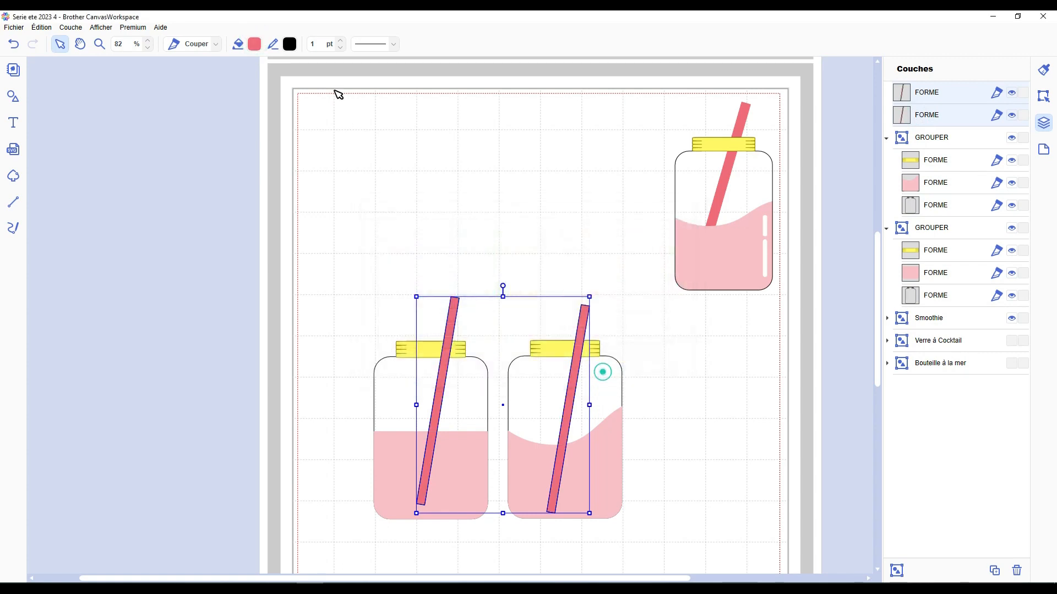
click(290, 44)
click(395, 263)
click(612, 373)
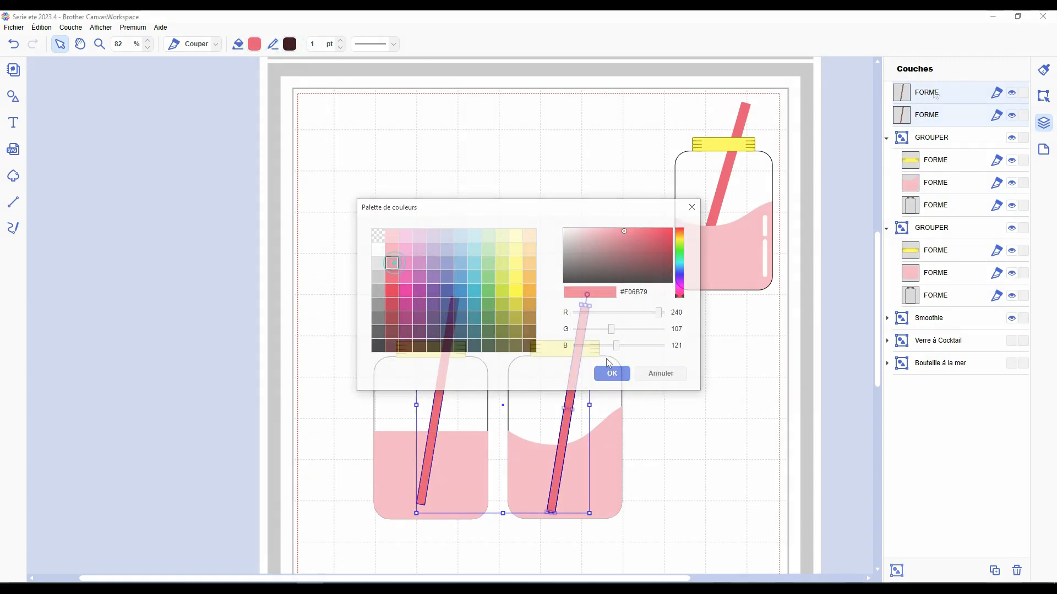
Move each straw into its jar's group in the layer order, directly beneath the pink liquid
click(935, 94)
drag(936, 93, 928, 174)
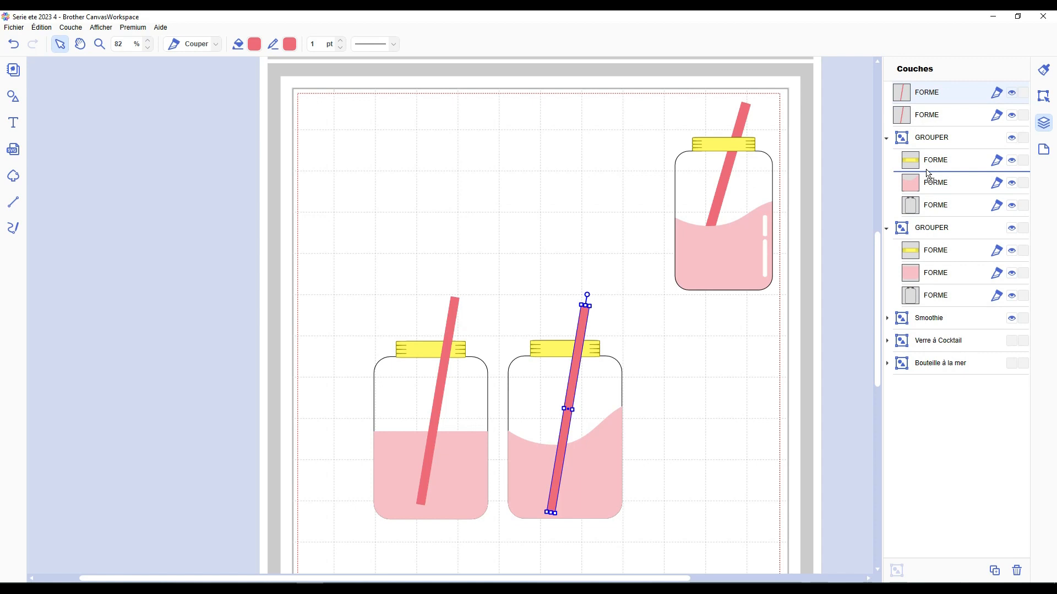
drag(928, 174, 928, 198)
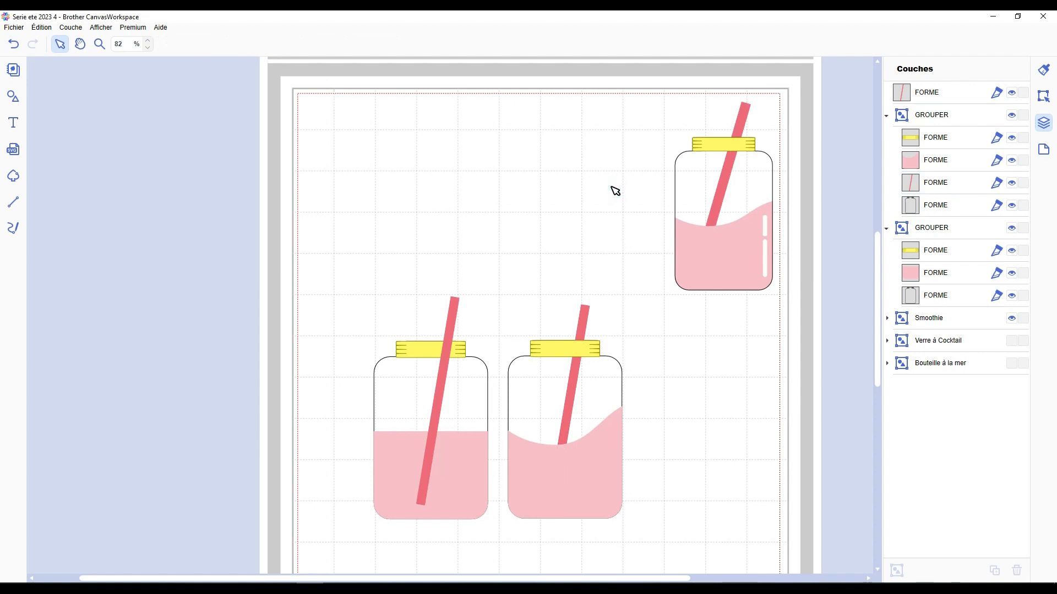
drag(928, 96, 929, 291)
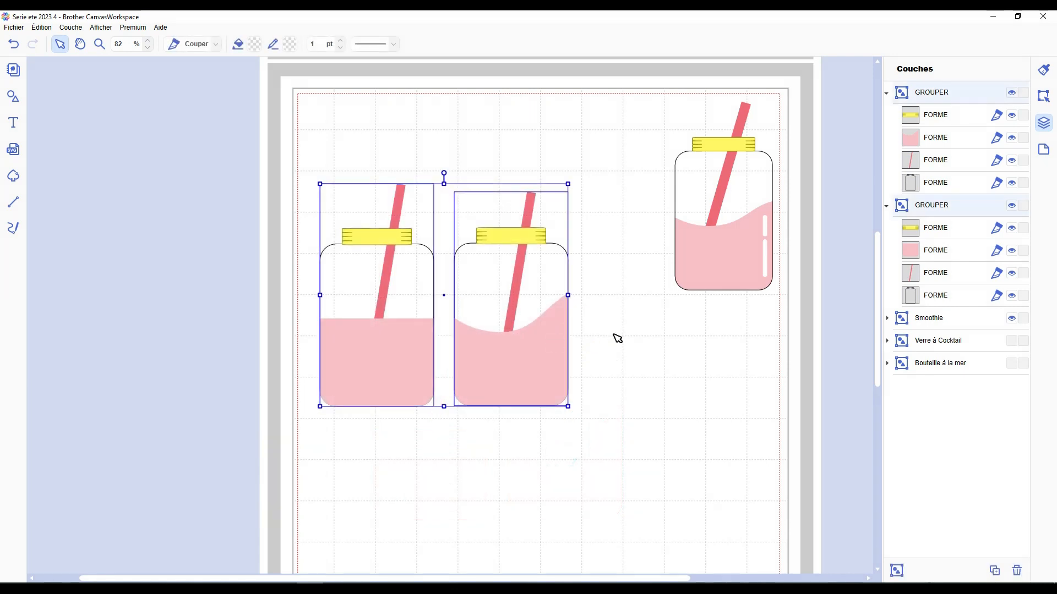
click(630, 331)
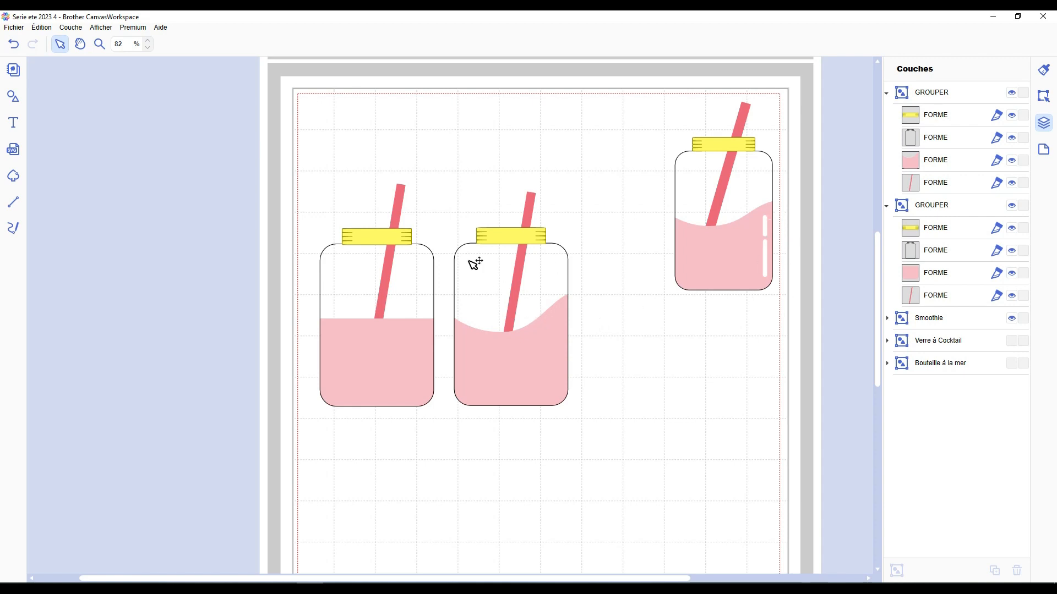
Draw two vertical lines, one above the other, near the right edge of the wavy liquid, spanning about 42 mm overall
click(13, 202)
click(558, 387)
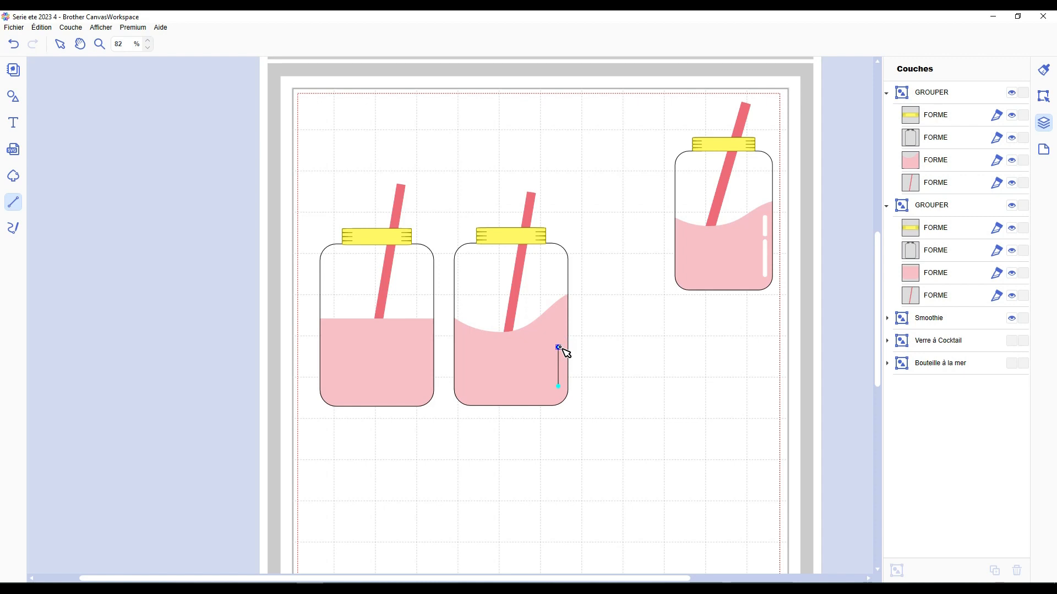
click(559, 347)
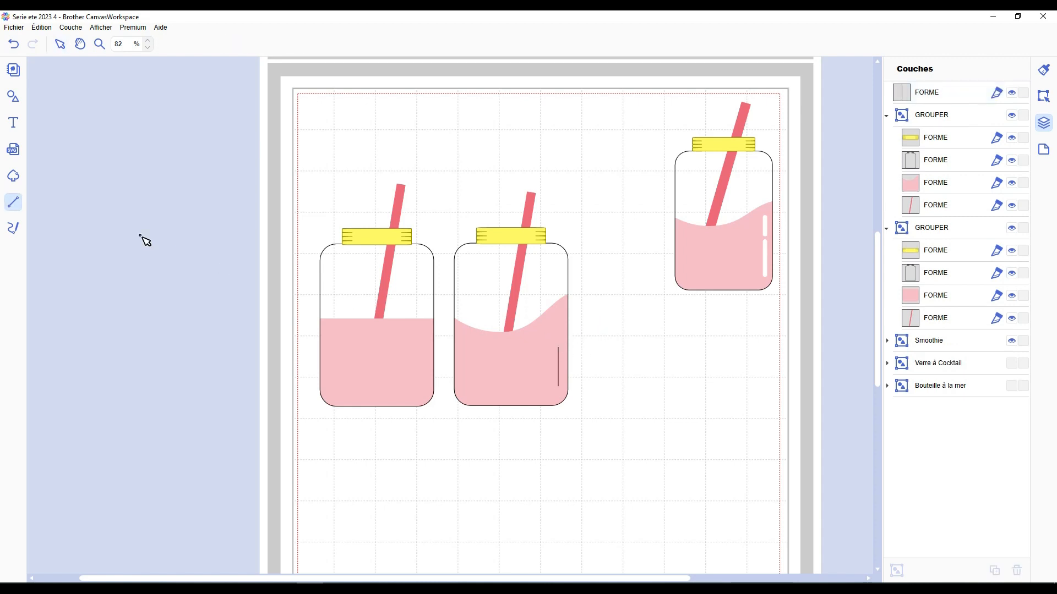
click(558, 339)
click(558, 319)
click(642, 355)
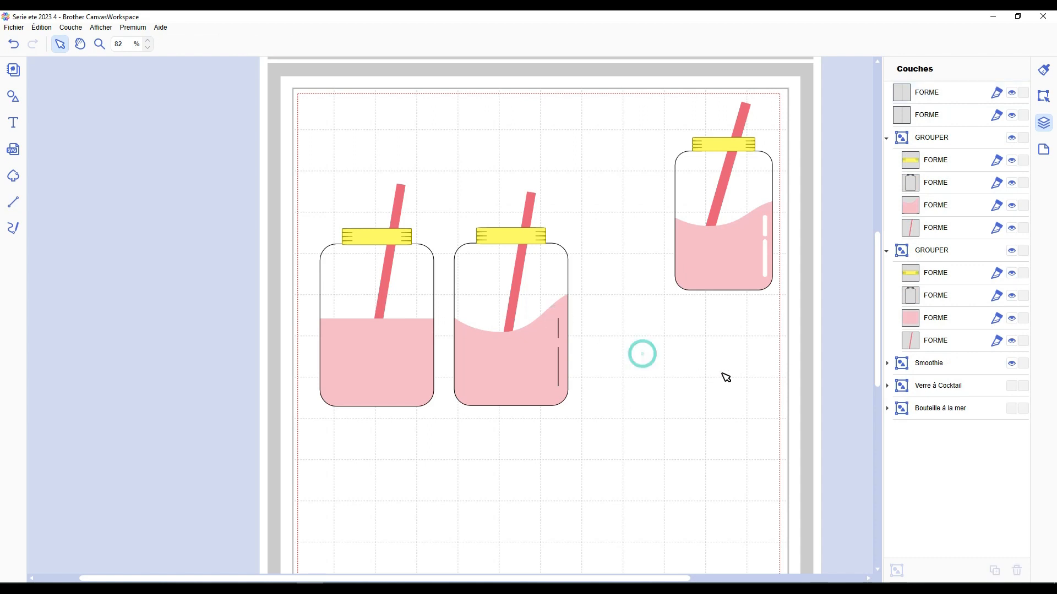
Create 2.0 mm outward offset outlines with rounded corners around both vertical lines
click(902, 101)
shift+click(906, 116)
click(1044, 96)
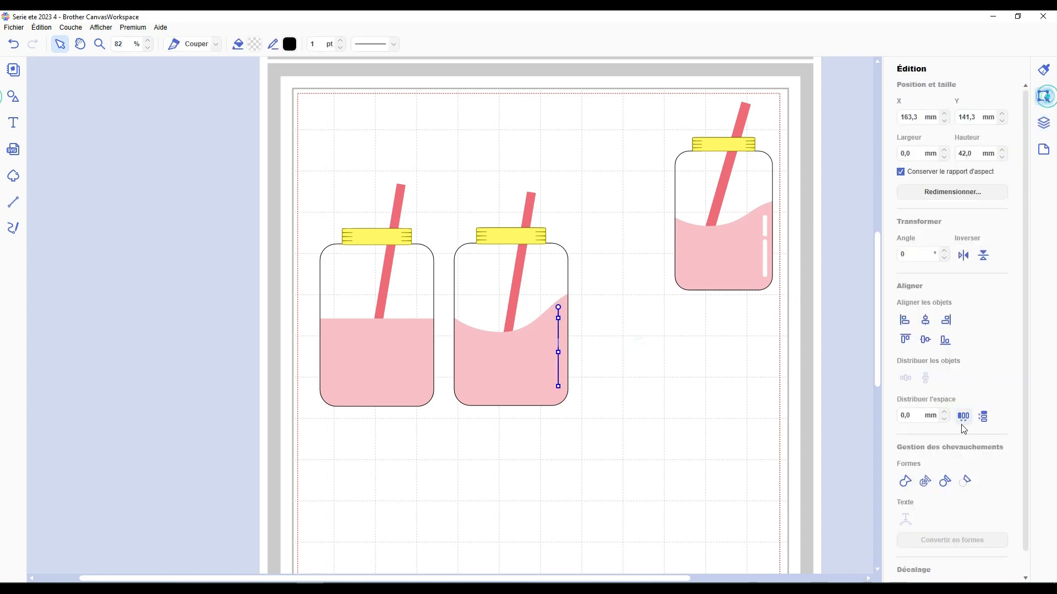
scroll(967, 548, down, 1)
click(952, 566)
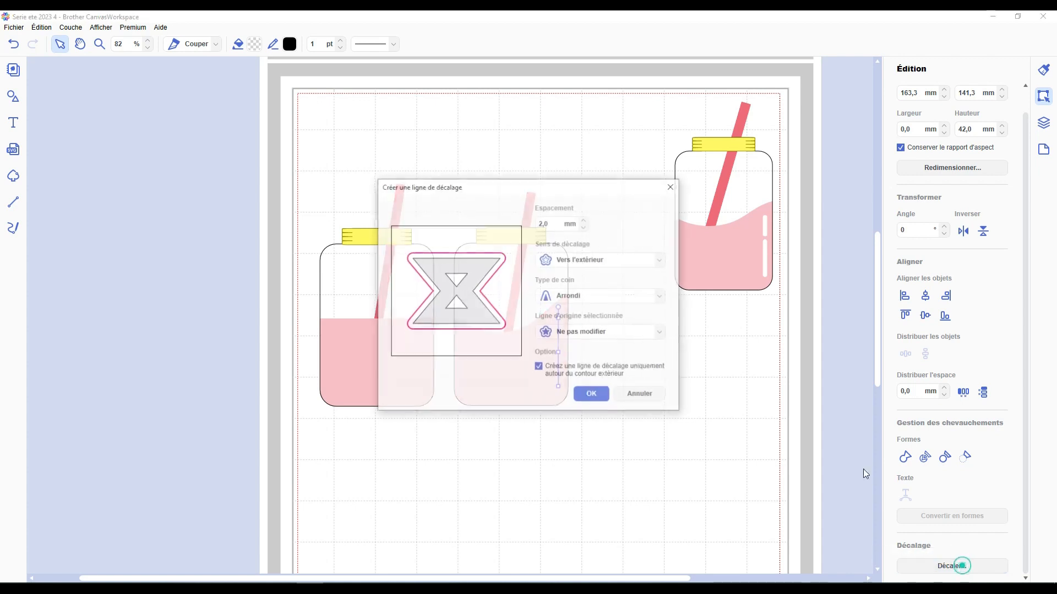
click(591, 394)
click(638, 388)
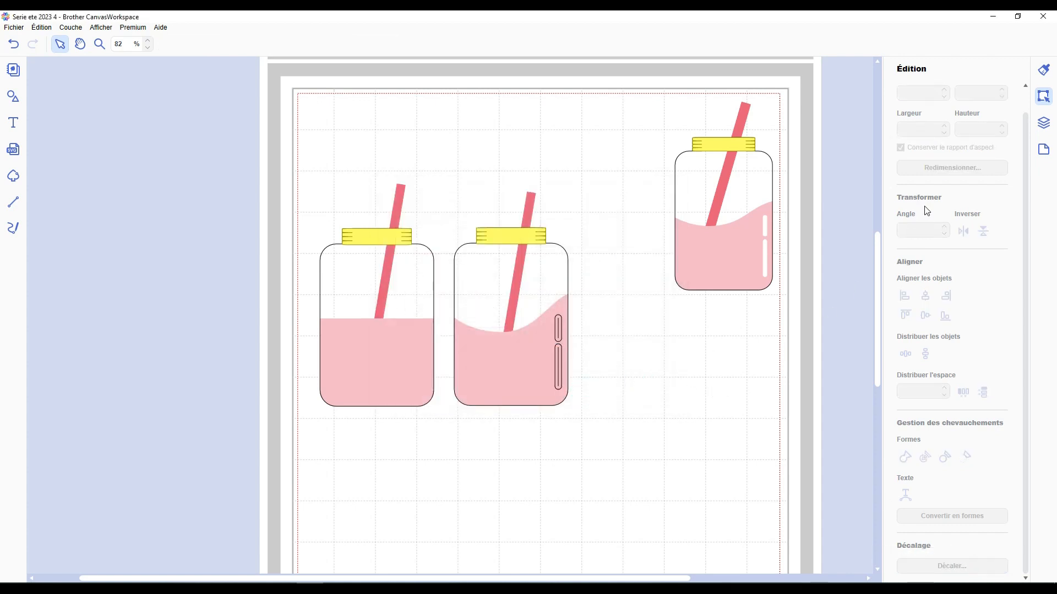
Delete the two original lines inside the rounded highlight outlines
click(1043, 122)
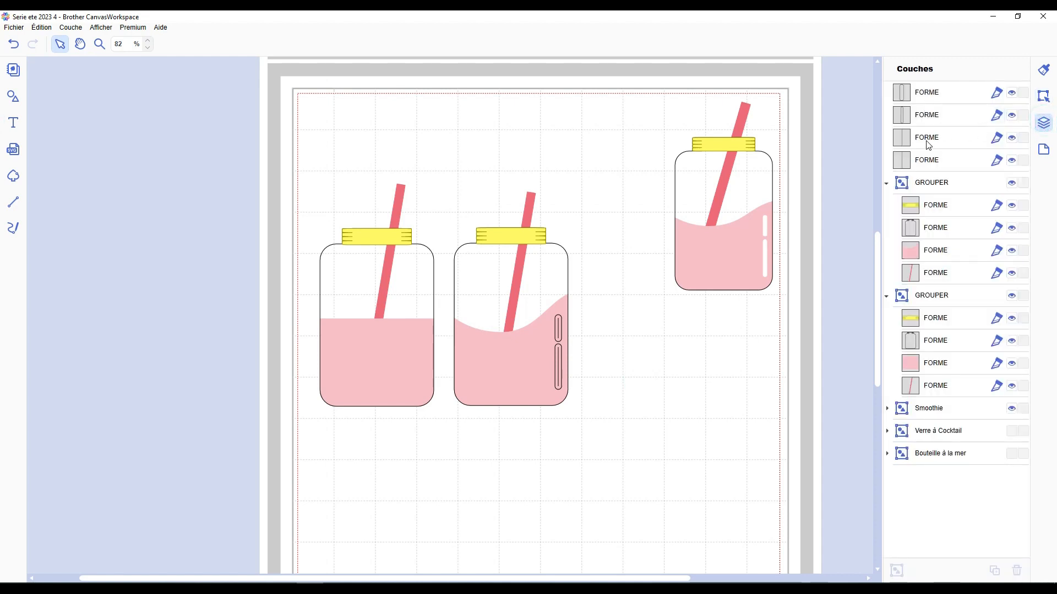
click(927, 137)
key(Delete)
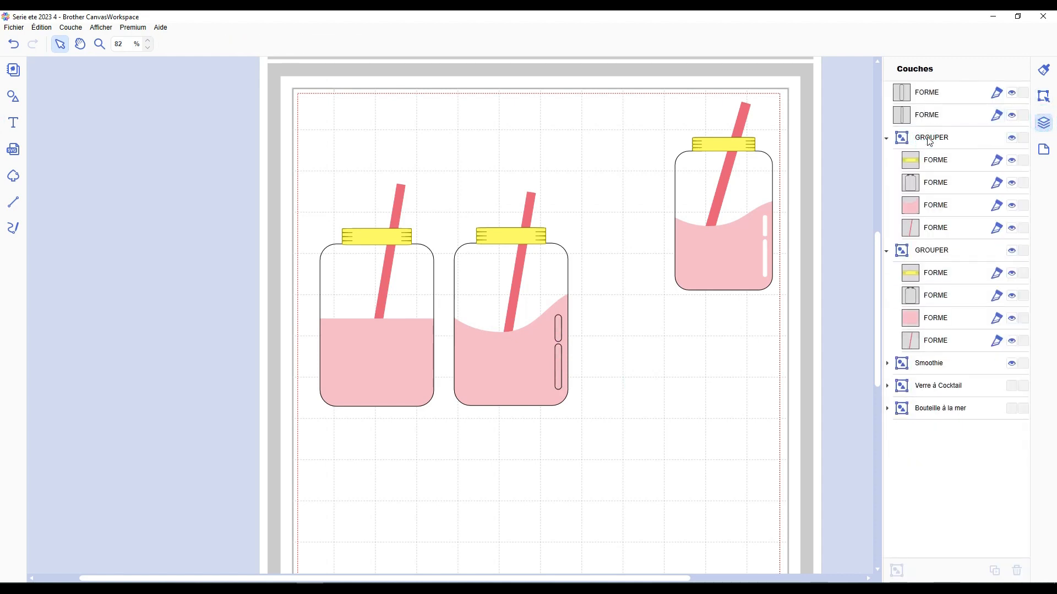
Scale down the two rounded highlight outlines together within the wavy liquid
click(928, 116)
shift+click(927, 93)
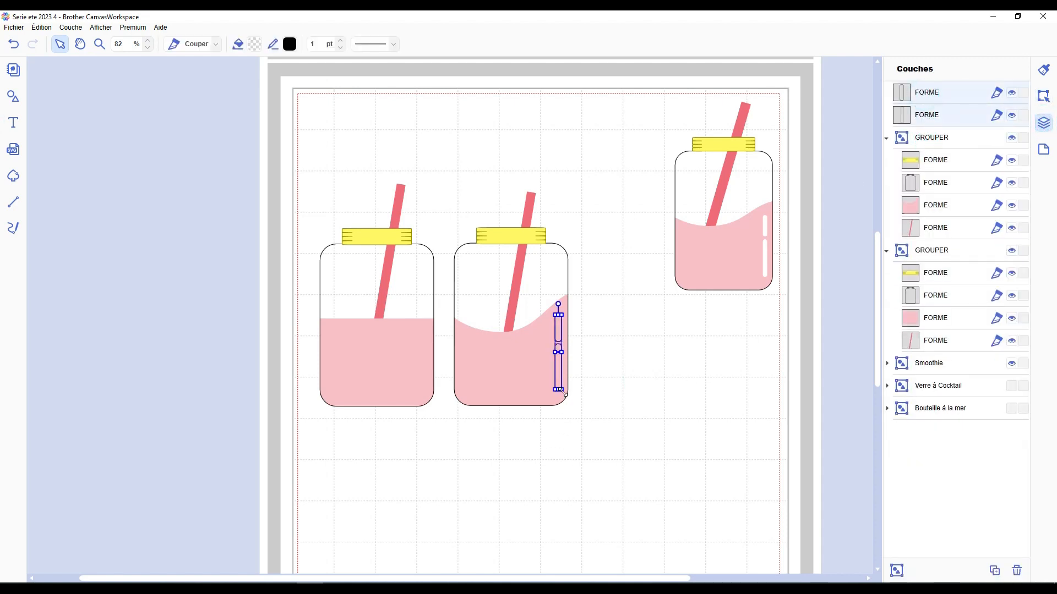
drag(564, 392, 561, 394)
click(629, 377)
Group the two highlight outlines and place them lower along the right side of the wavy liquid
click(557, 328)
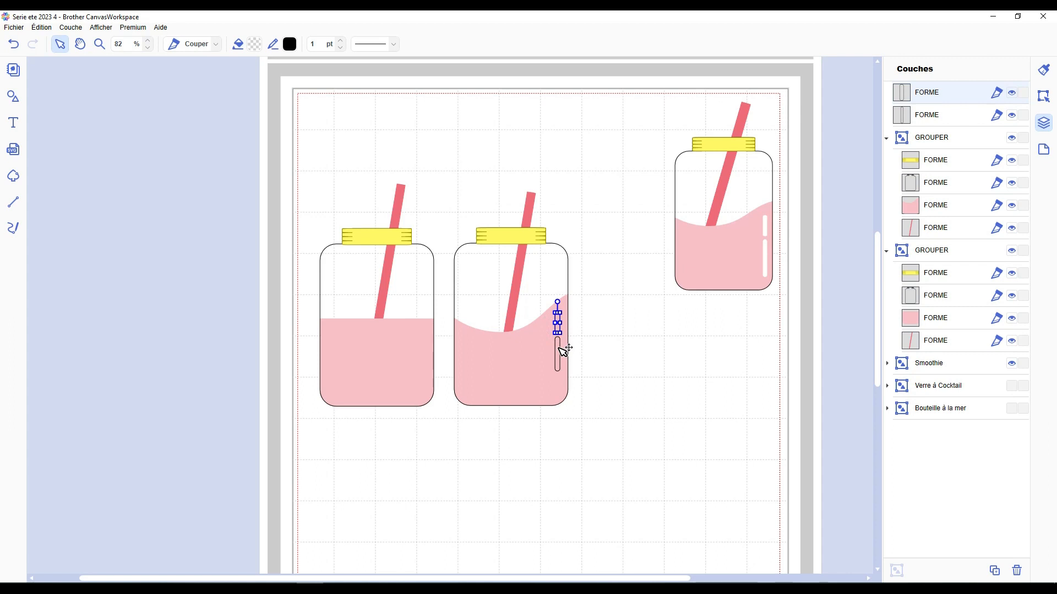
shift+click(564, 351)
key(ctrl+g)
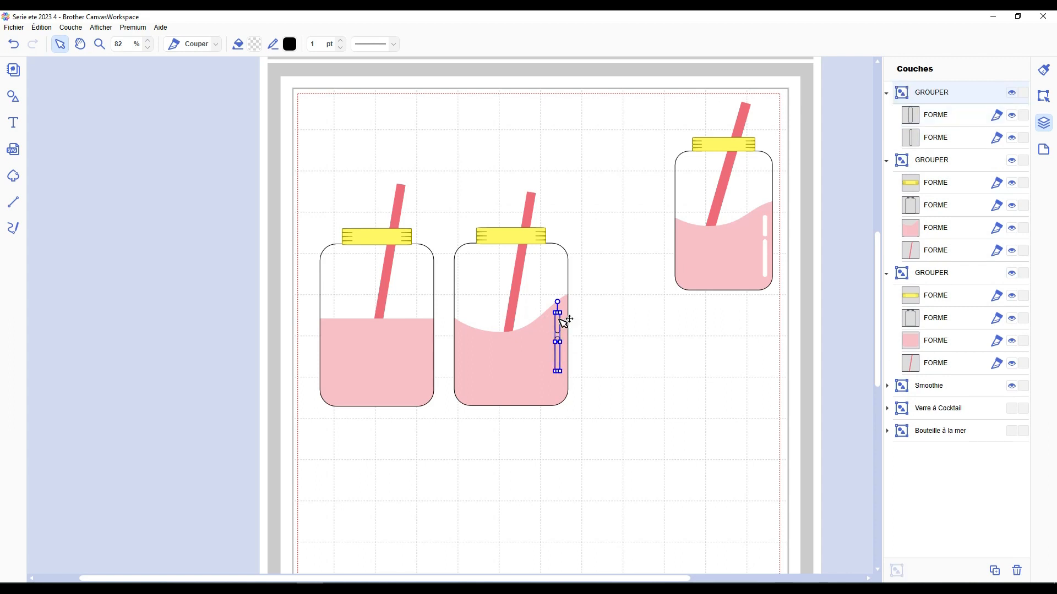
drag(563, 322, 565, 339)
Colour the fill and outline of the grouped highlights white #FFFFFF
click(255, 44)
click(380, 245)
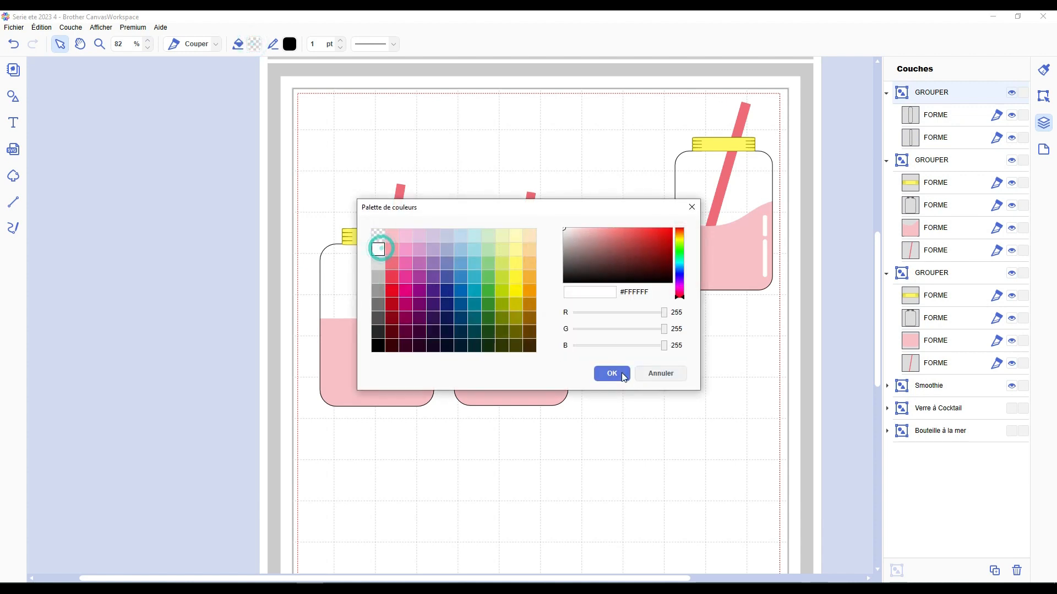
click(617, 372)
click(290, 44)
click(377, 249)
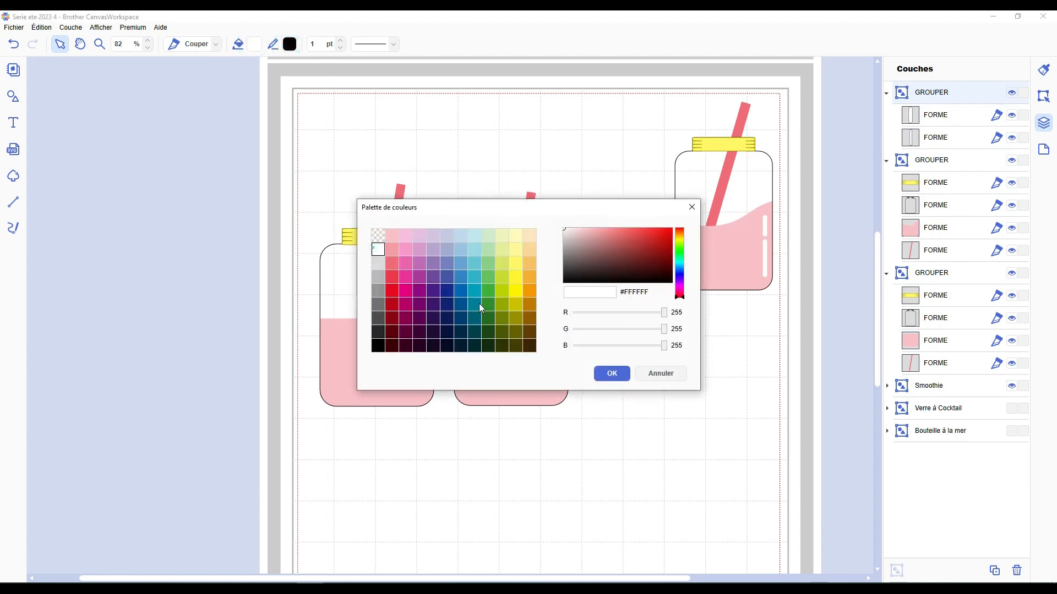
click(611, 381)
click(625, 338)
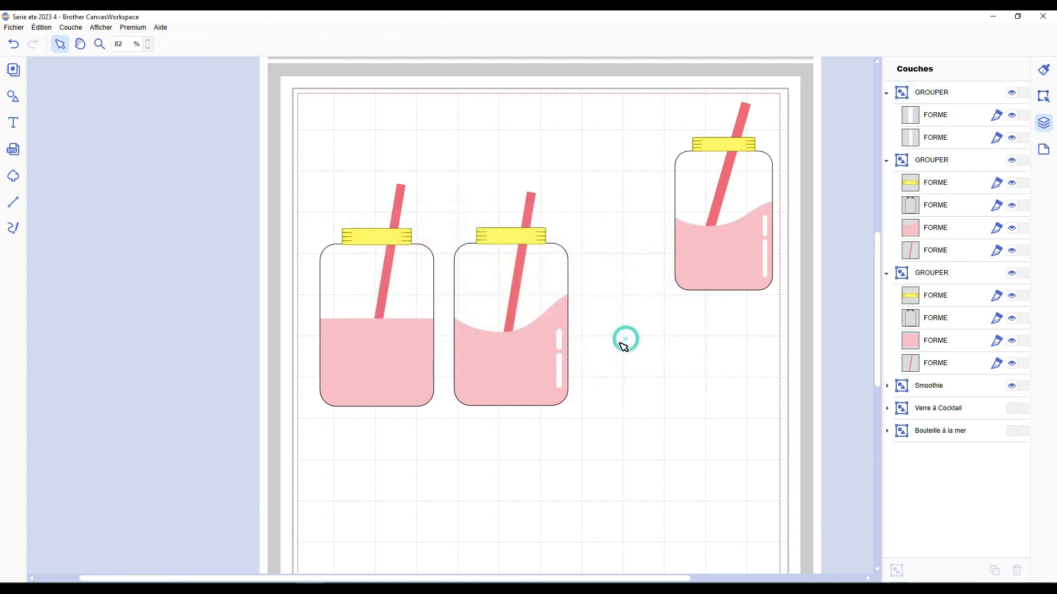
Duplicate the white highlights and place the copy along the right side of the left jar's liquid
scroll(566, 397, up, 1)
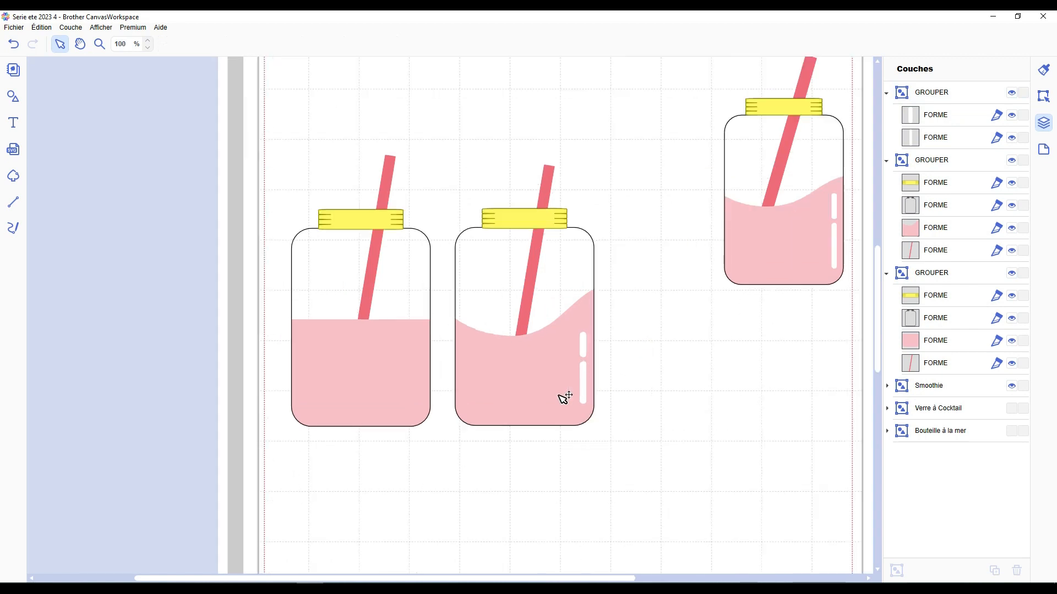
click(585, 345)
key(ctrl+d)
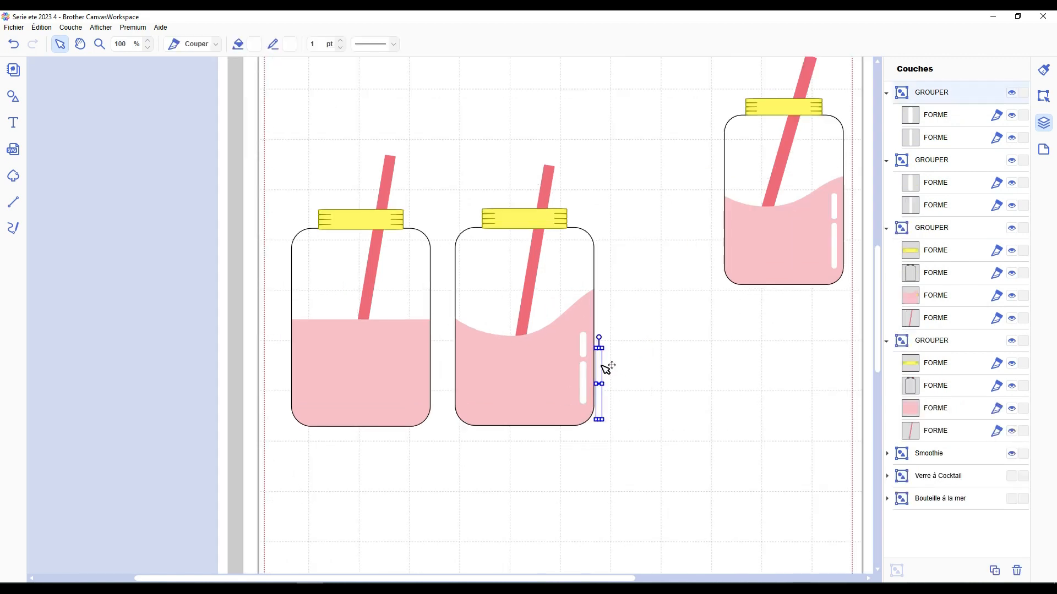
drag(600, 362, 427, 349)
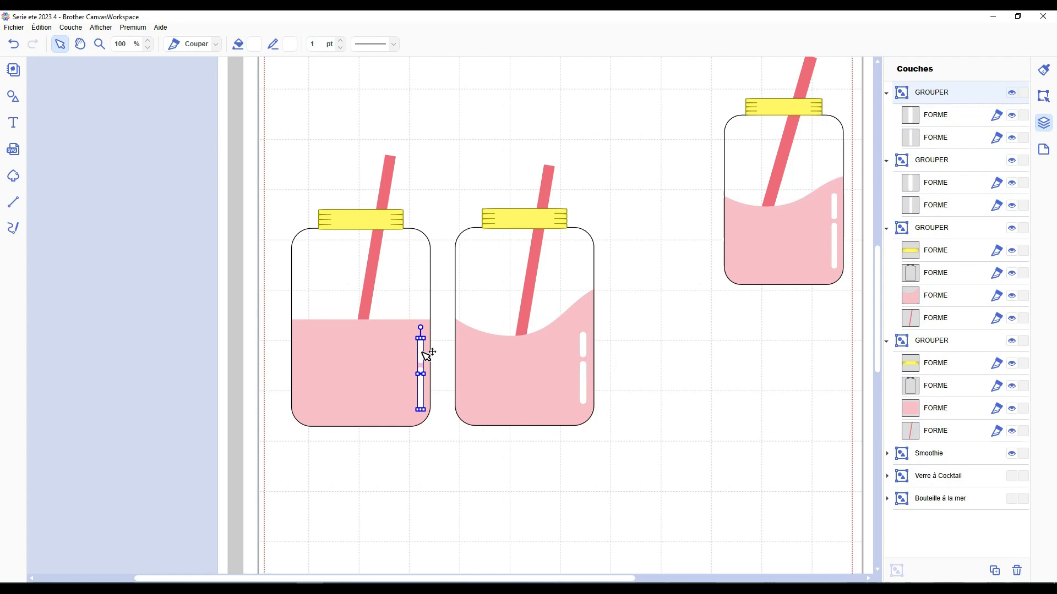
click(472, 450)
Place the reference smoothie beside the two new jars, then group the new jars with their highlights and scale them down
scroll(482, 454, down, 3)
drag(545, 266, 494, 323)
click(614, 340)
drag(446, 422, 396, 323)
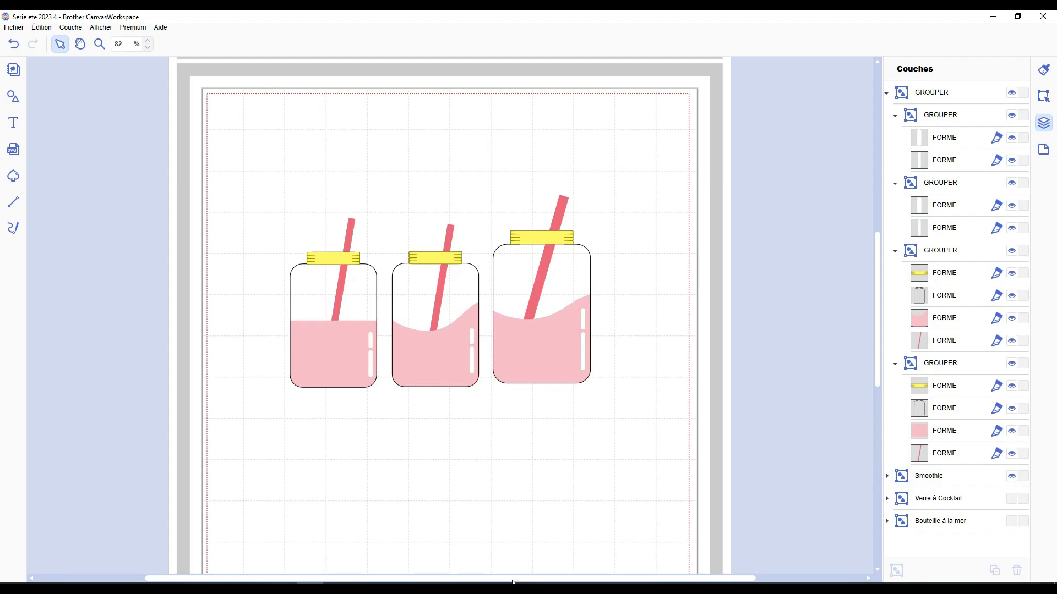
drag(512, 580, 499, 564)
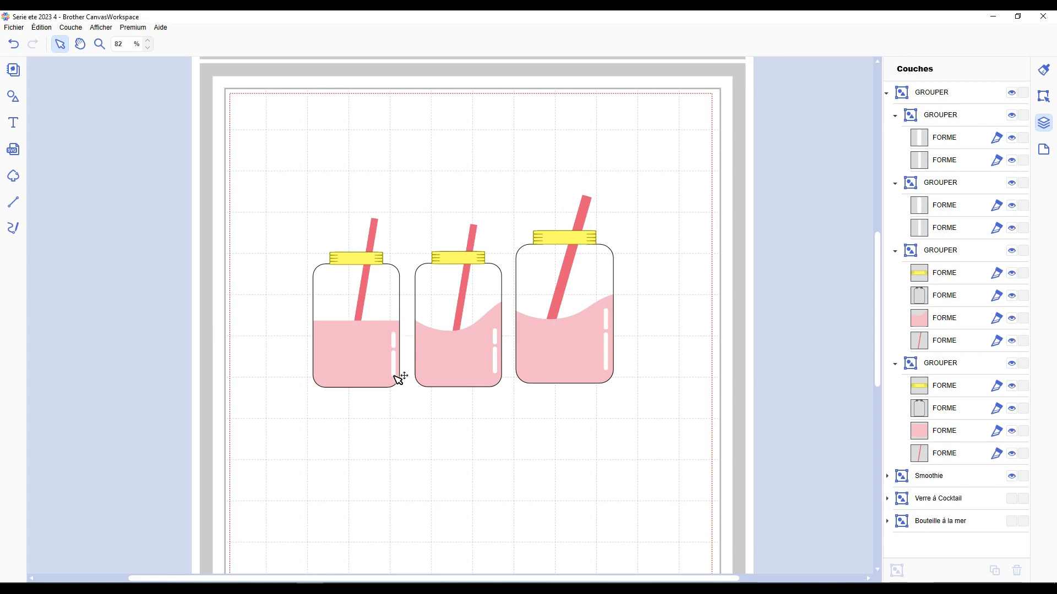
Group the three jars off the mat, hide that group and show the Verre à Cocktail group
scroll(398, 380, down, 3)
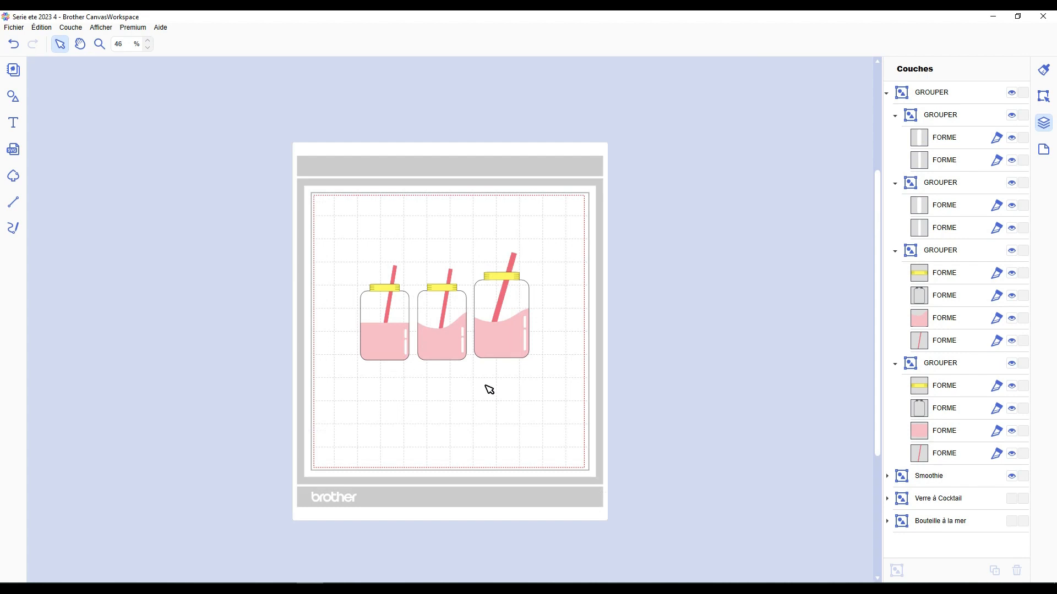
drag(516, 384, 309, 279)
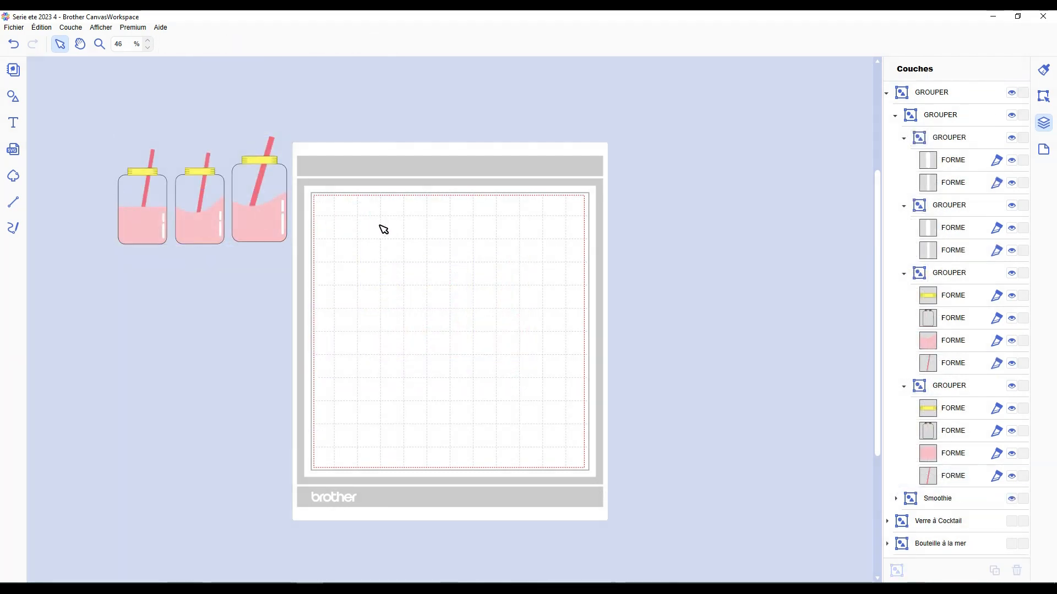
click(886, 93)
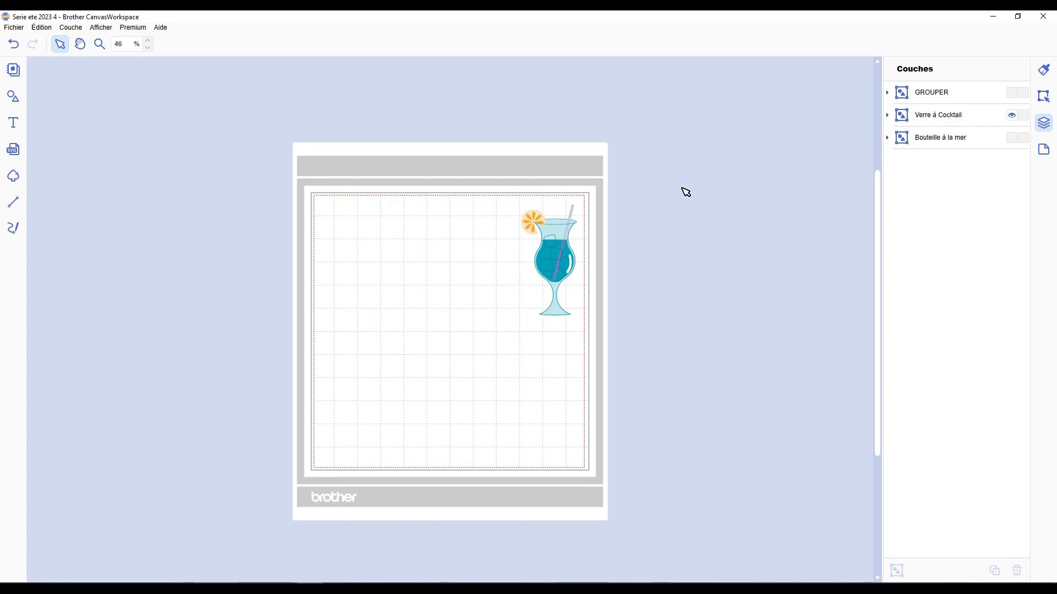
Add a plain circle near the centre of the mat and move the reference cocktail glass off the mat
click(15, 101)
scroll(133, 332, down, 7)
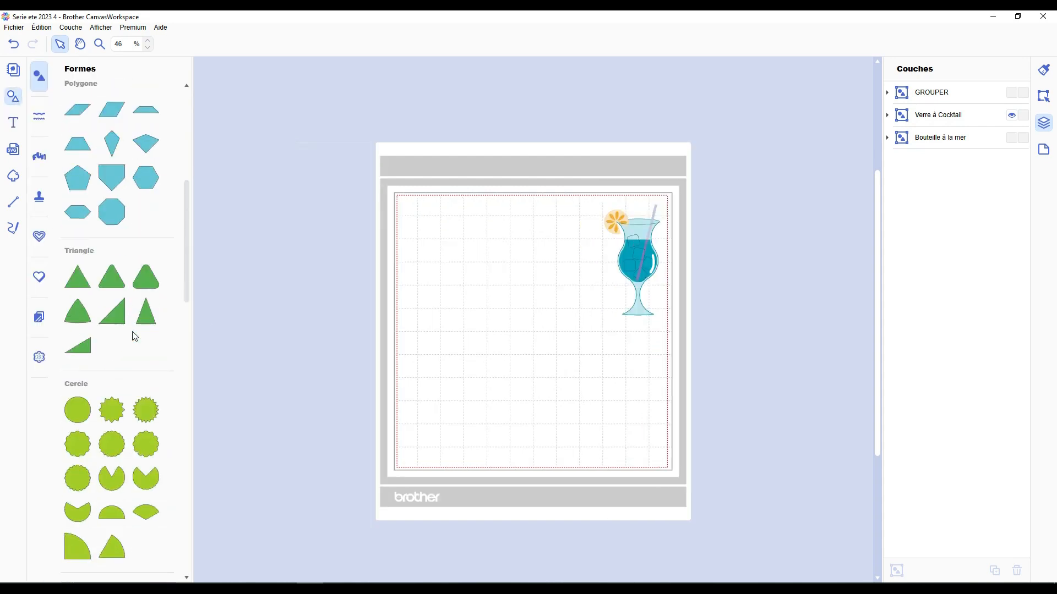
scroll(133, 336, down, 1)
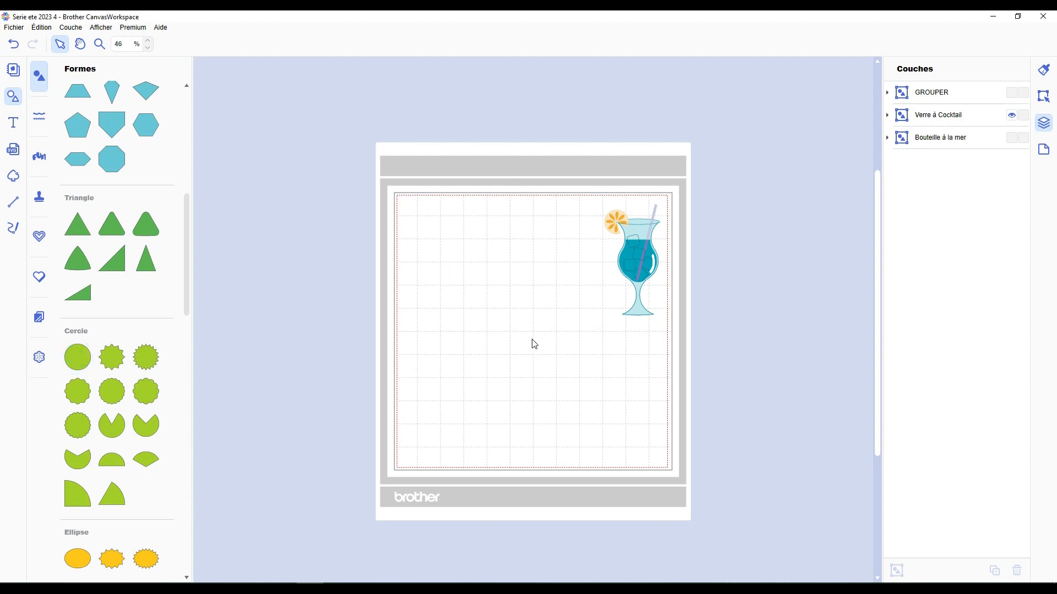
drag(77, 357, 532, 339)
click(510, 232)
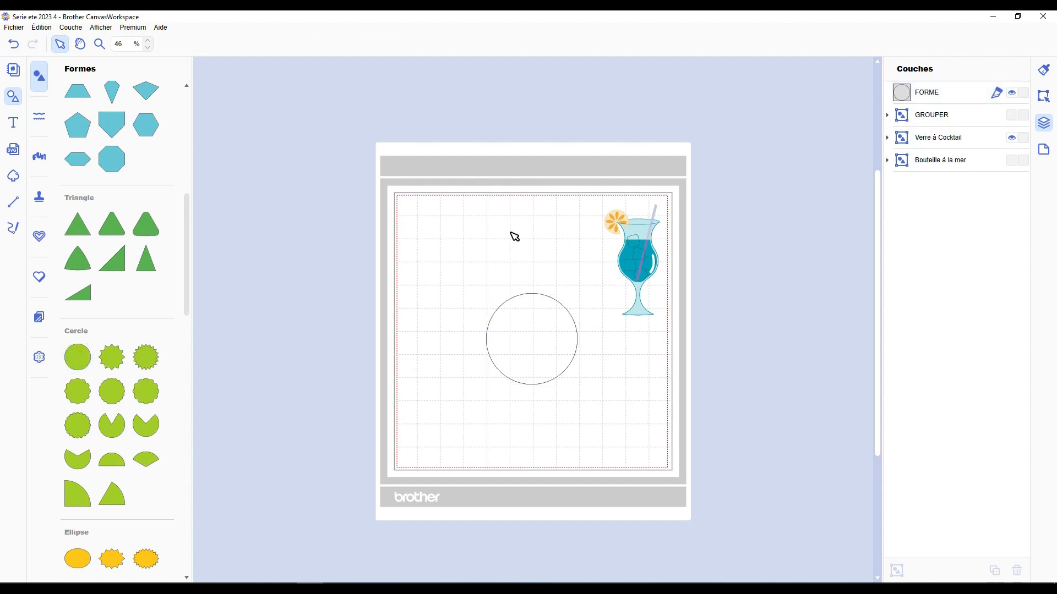
click(17, 100)
click(448, 348)
drag(448, 348, 438, 347)
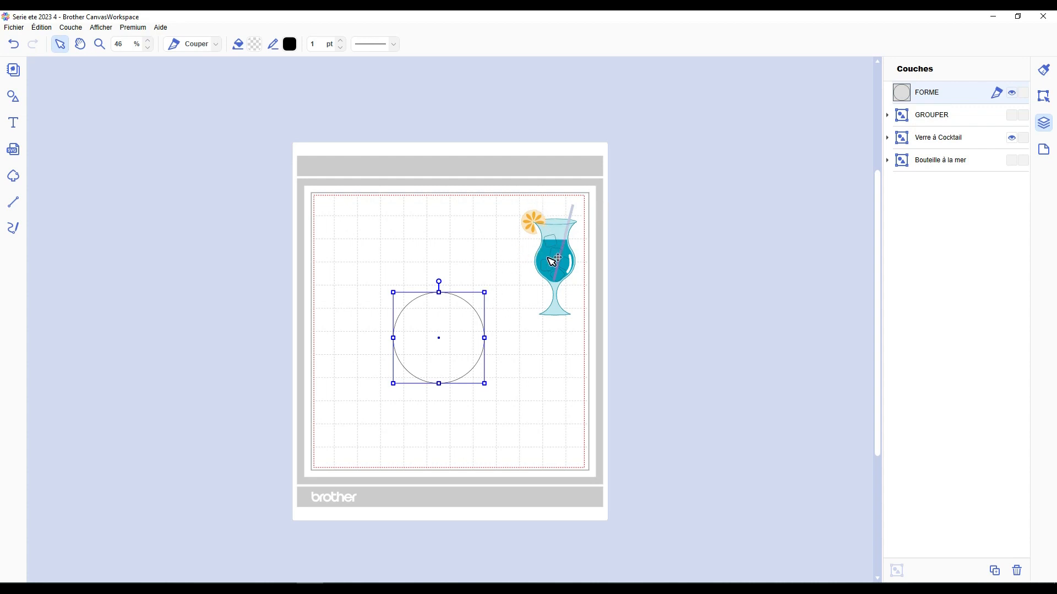
drag(556, 264, 640, 210)
Make two copies of the circle and place them above it on either side, touching its upper edge
click(456, 342)
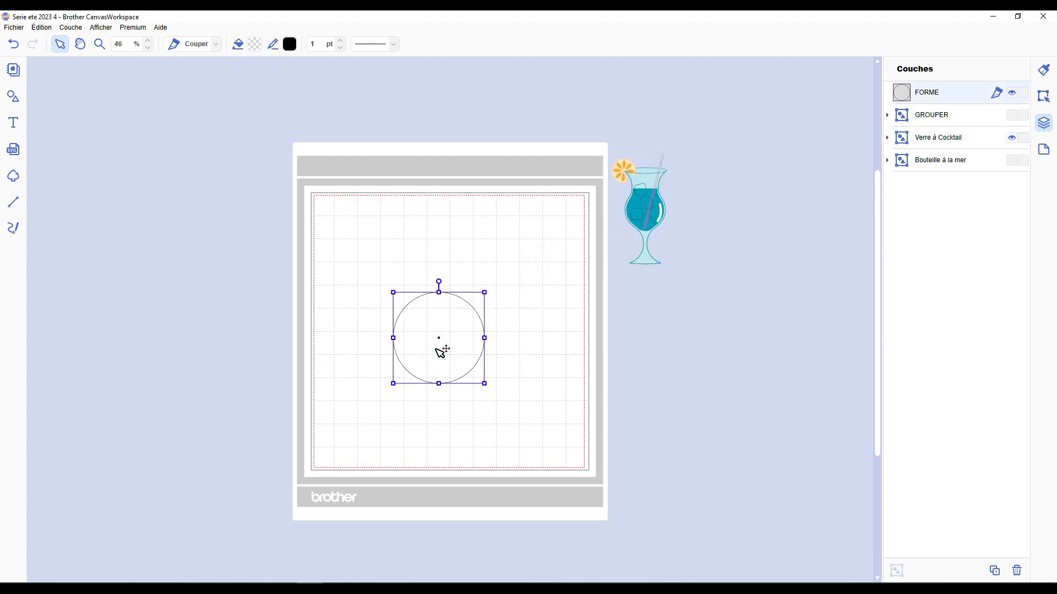
key(ctrl+c)
key(ctrl+v)
drag(452, 367, 531, 310)
key(ctrl+v)
click(579, 428)
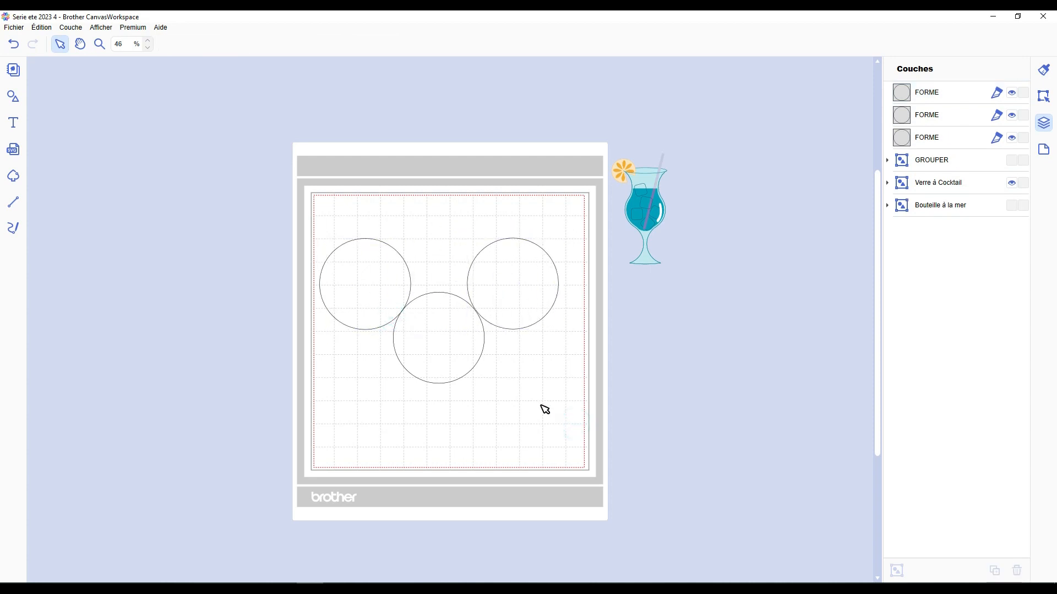
Move the reference glass down beside the mat, then align the two upper circles by their middles and group them
scroll(410, 373, up, 3)
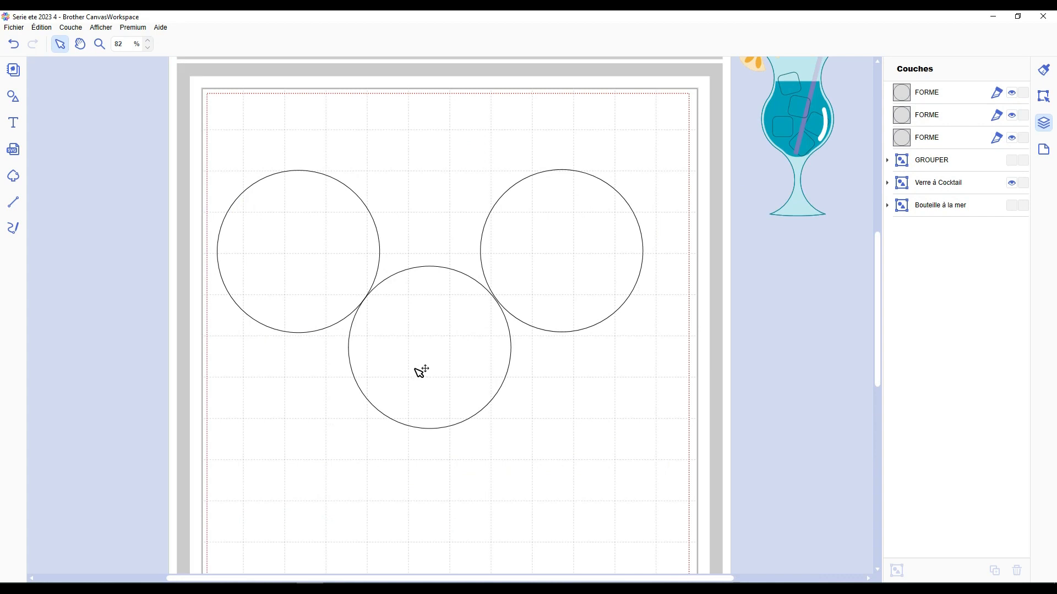
drag(831, 126, 825, 214)
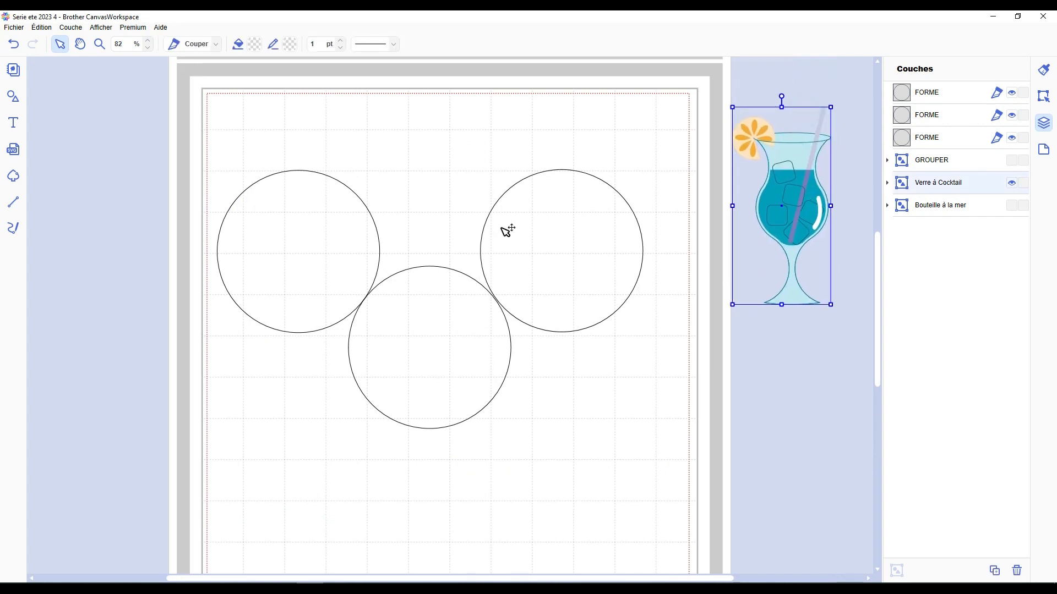
click(329, 263)
shift+click(497, 257)
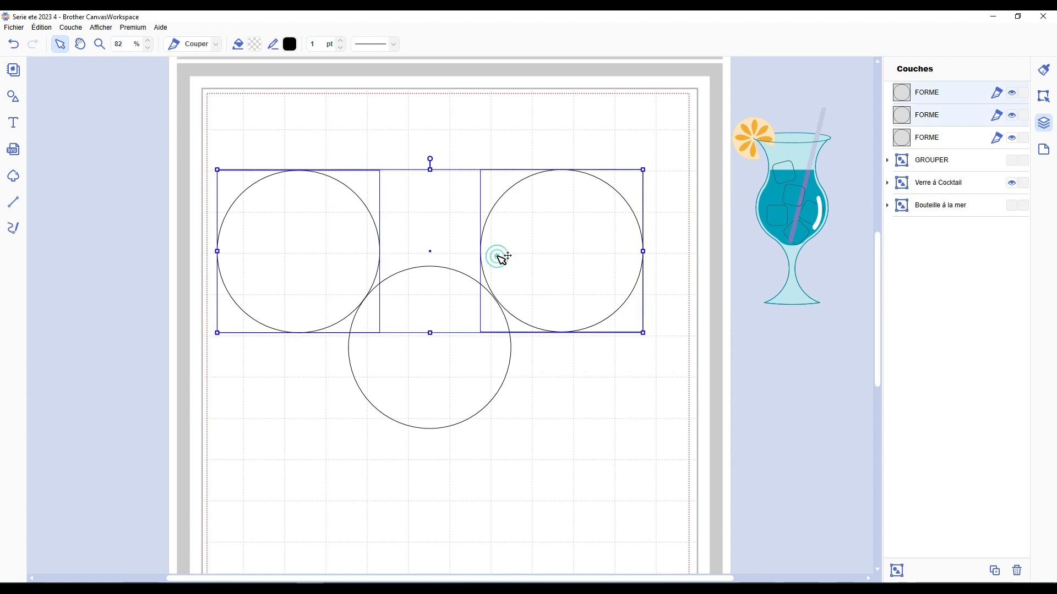
click(1044, 96)
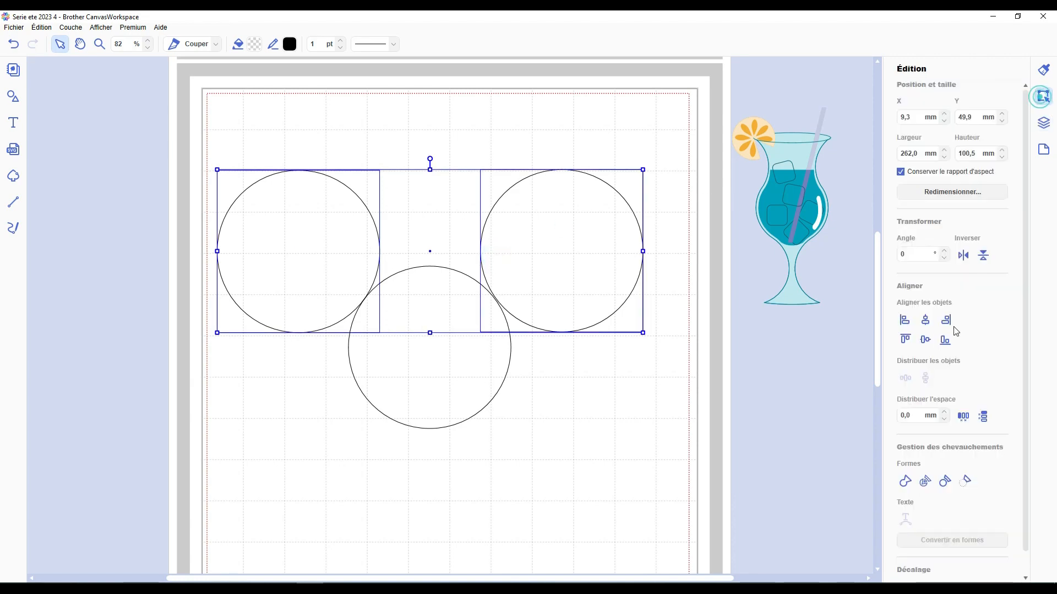
click(925, 341)
key(ctrl+g)
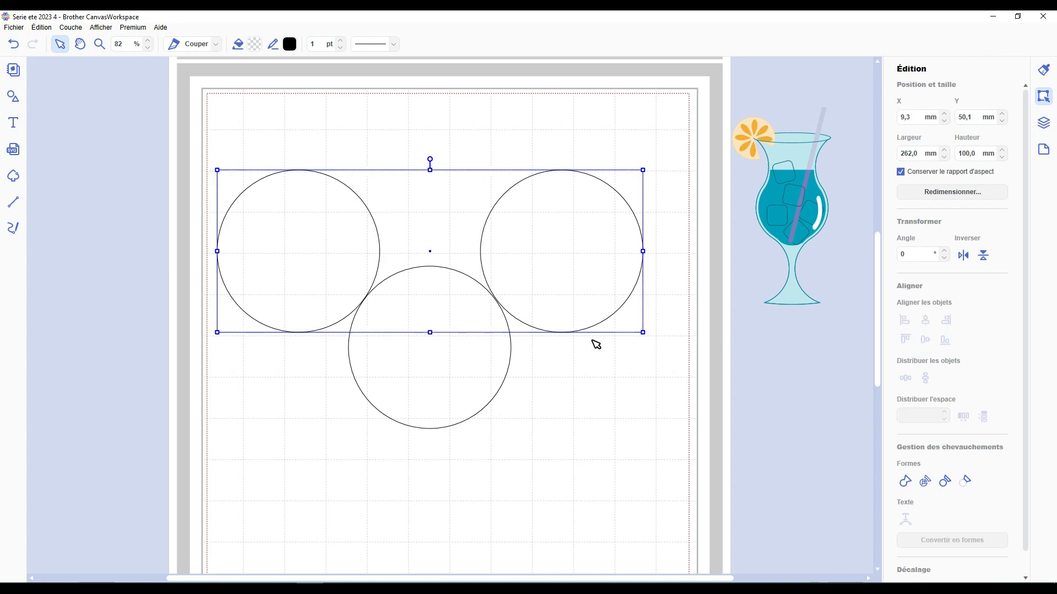
Copy the pair of circles below the central circle, ungroup the copy and bring its two circles closer together
key(ctrl+v)
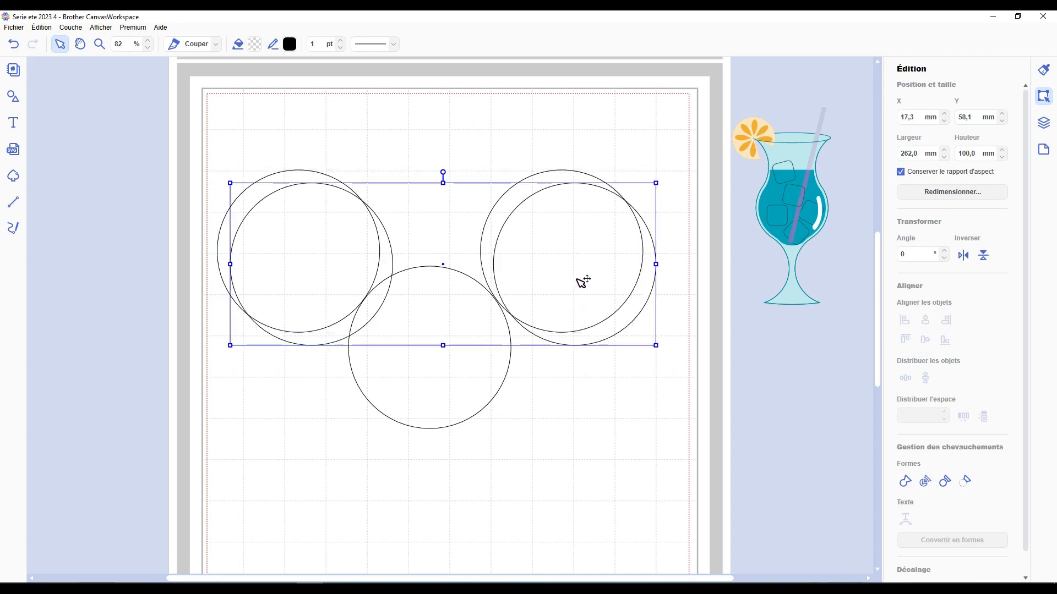
drag(577, 282, 578, 529)
scroll(560, 467, down, 3)
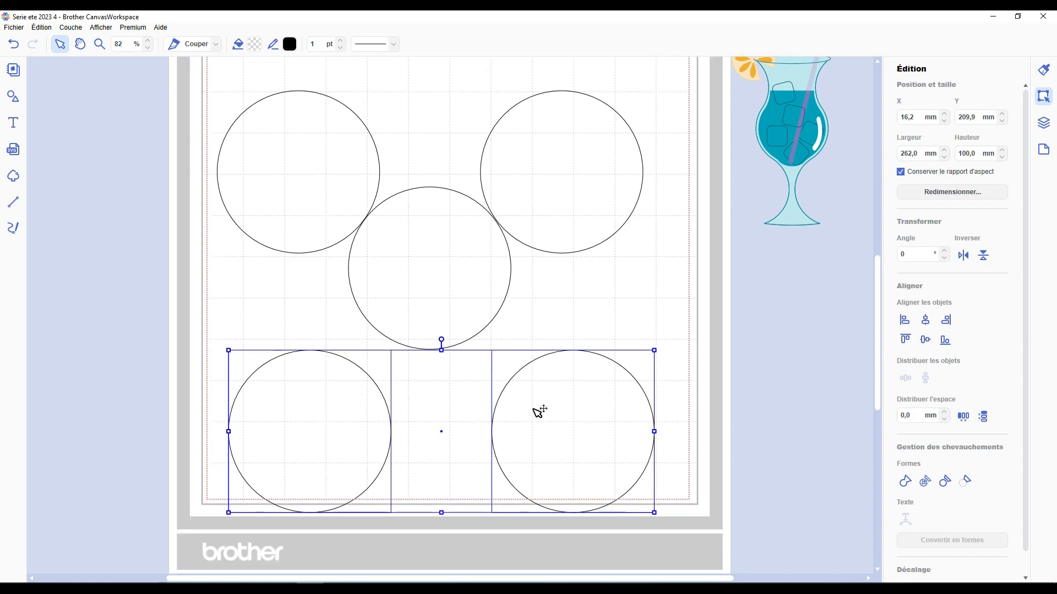
click(583, 337)
drag(554, 430, 509, 412)
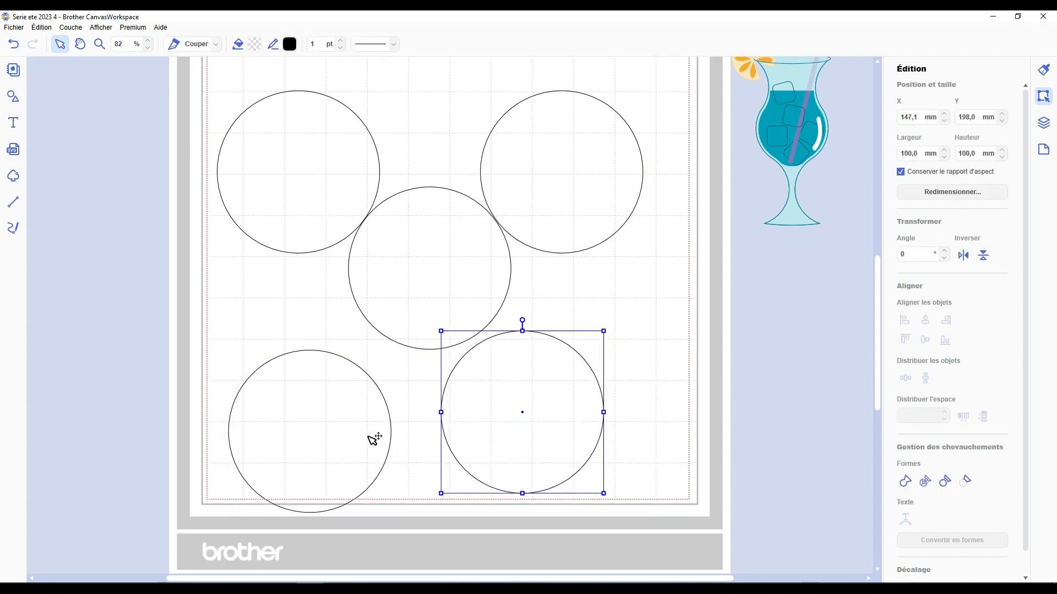
drag(361, 436, 406, 418)
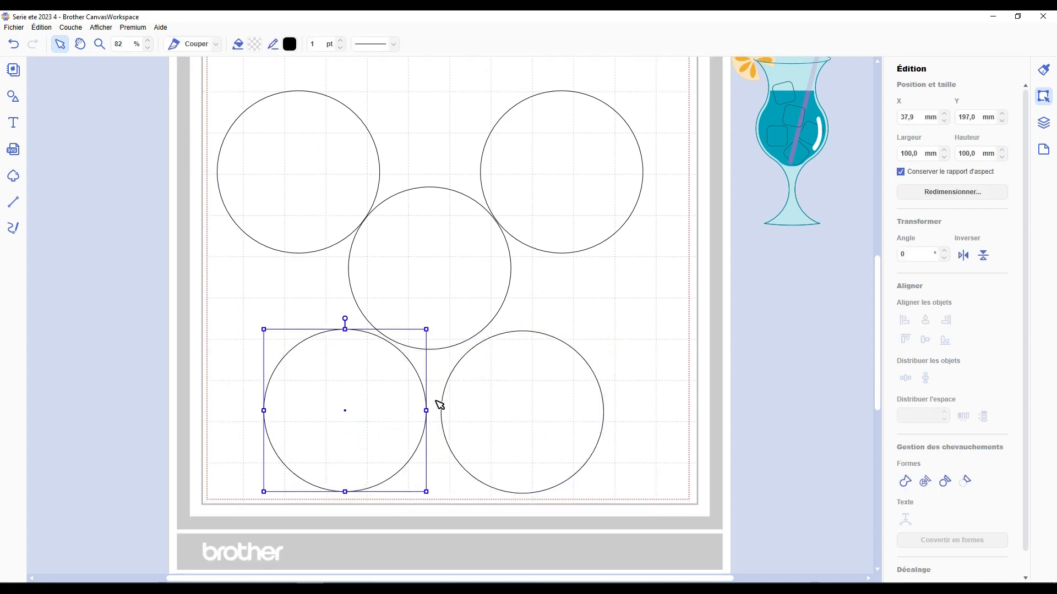
Align the two lower circles by their upper edges, group them and place them against the central circle's lower edge
shift+click(480, 413)
click(906, 339)
key(ctrl+g)
drag(512, 421, 508, 415)
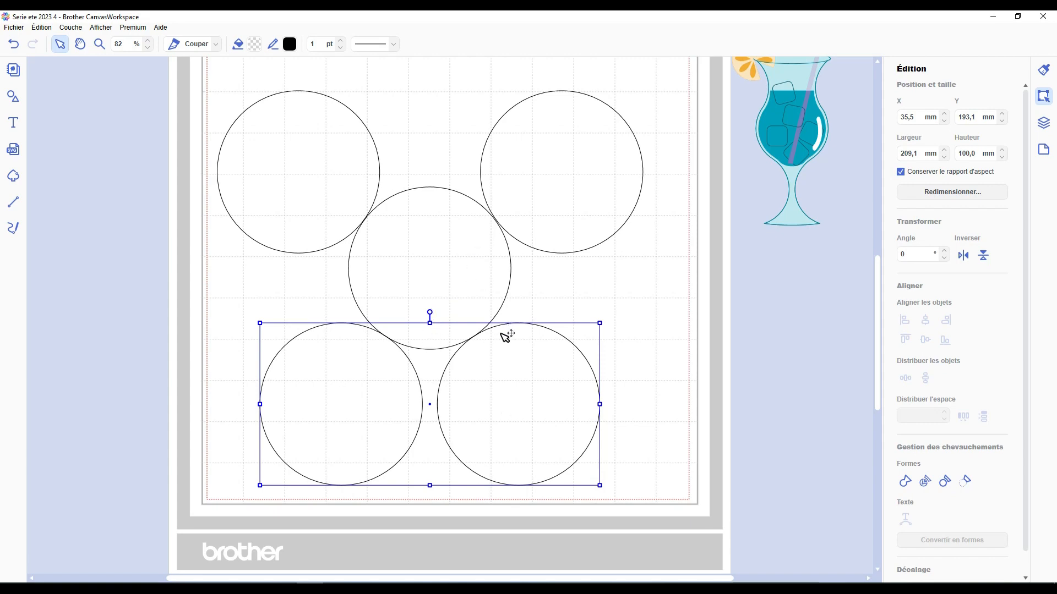
Stretch a copy of the central circle into an ellipse about 272 by 96 mm over the upper circles, and copy it over the lower pair
click(458, 267)
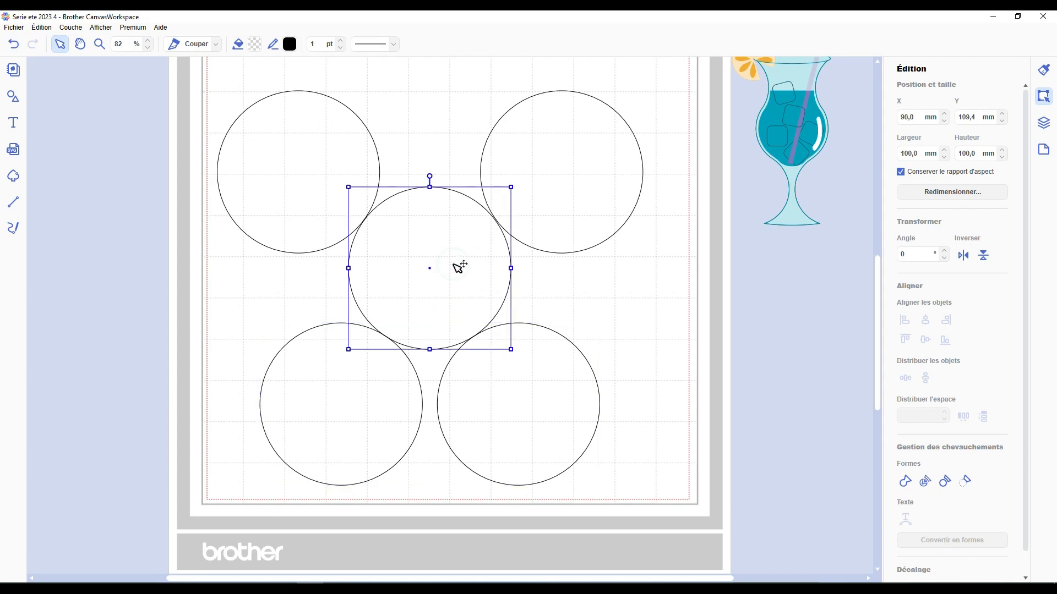
scroll(473, 330, up, 3)
drag(455, 368, 310, 268)
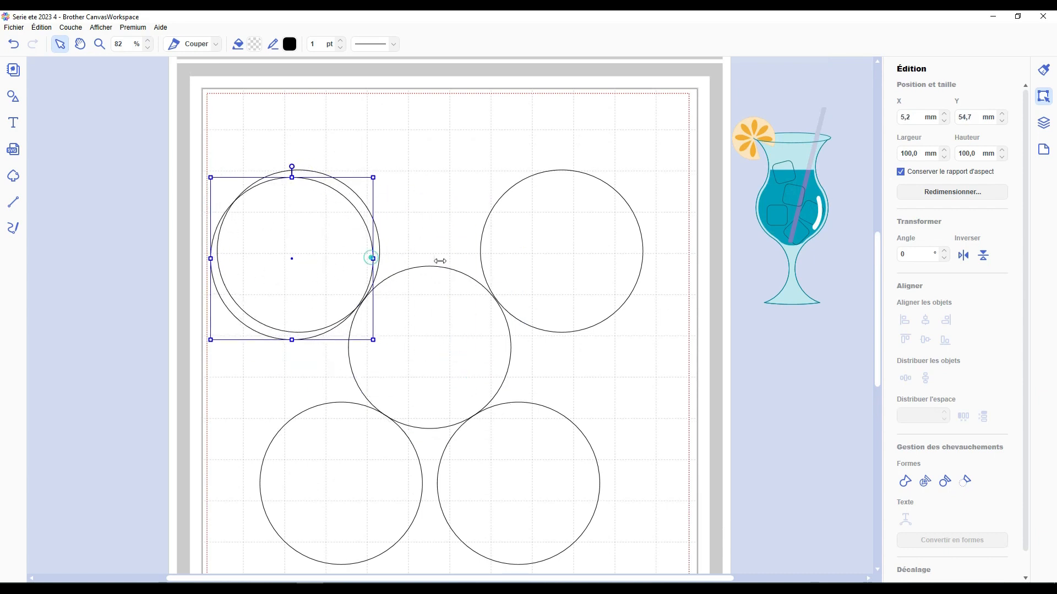
drag(440, 261, 655, 269)
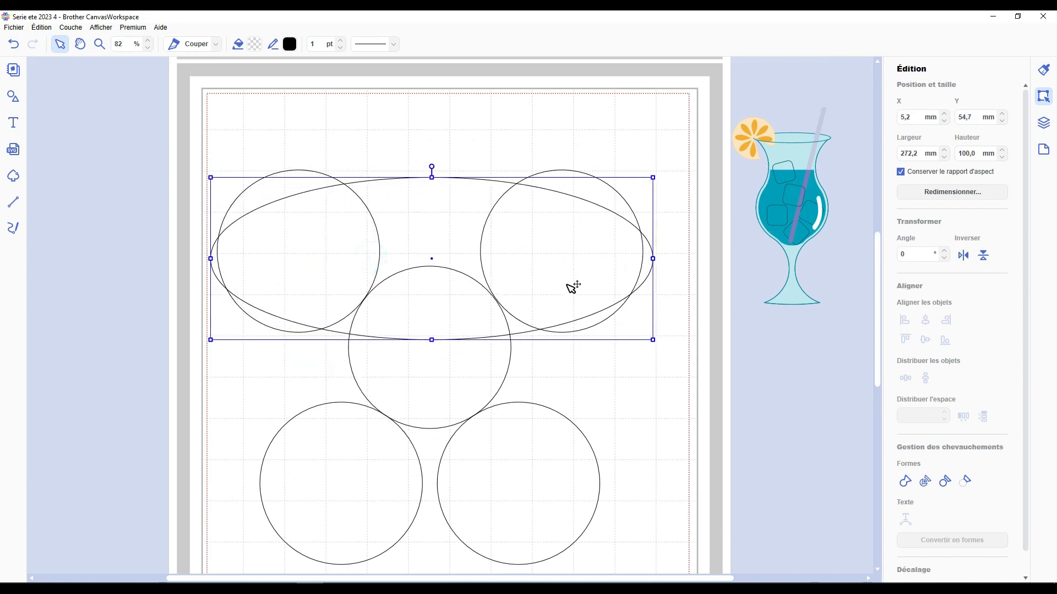
drag(431, 333, 431, 327)
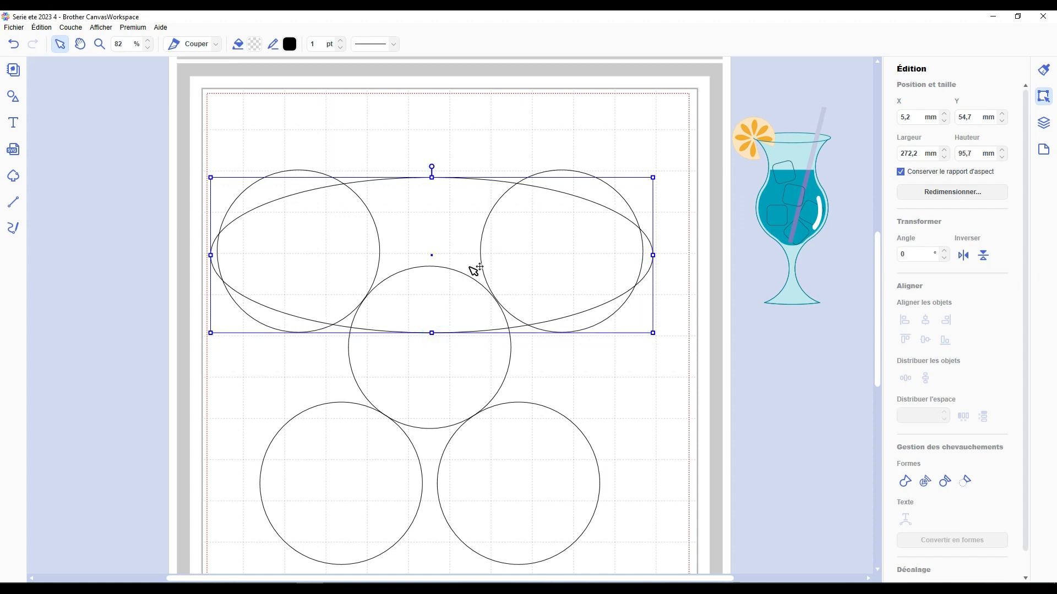
drag(509, 257, 491, 458)
Centre all circles and ellipses on a common vertical axis and shift the whole arrangement slightly up on the mat
click(638, 369)
drag(634, 100, 286, 531)
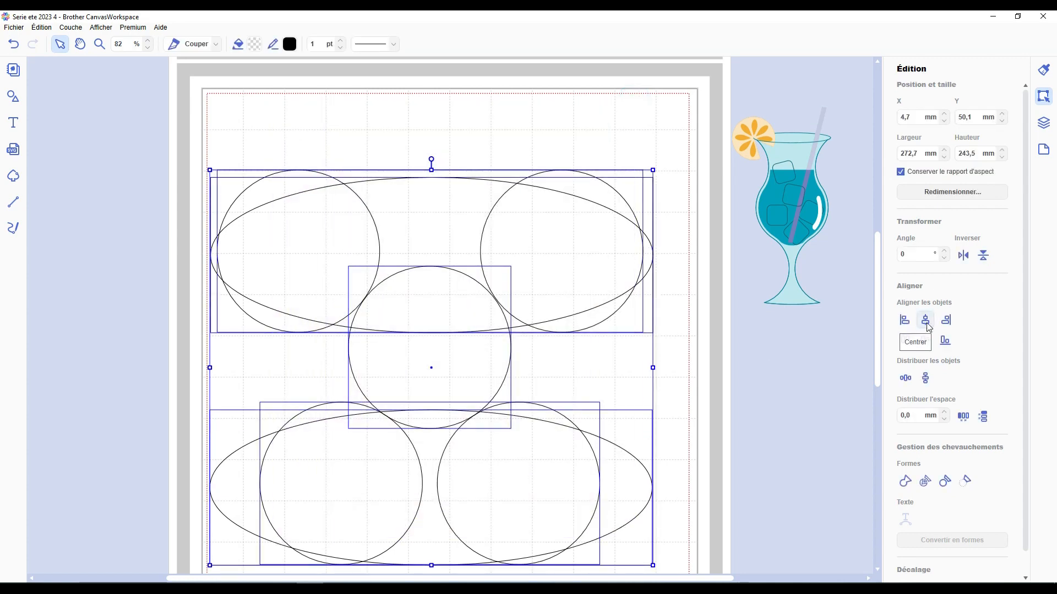
click(928, 326)
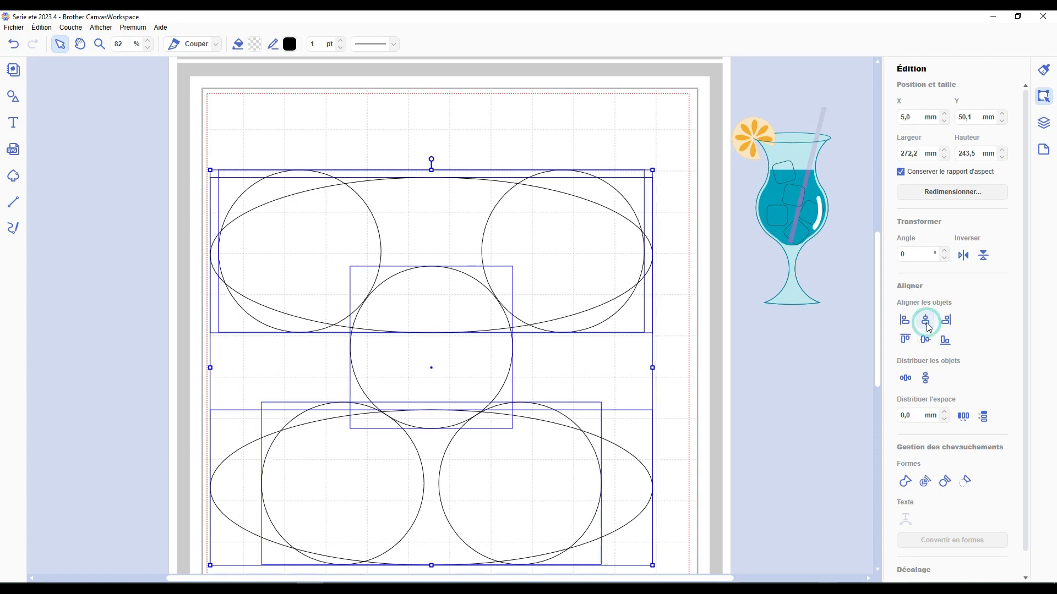
drag(547, 248, 560, 230)
click(700, 253)
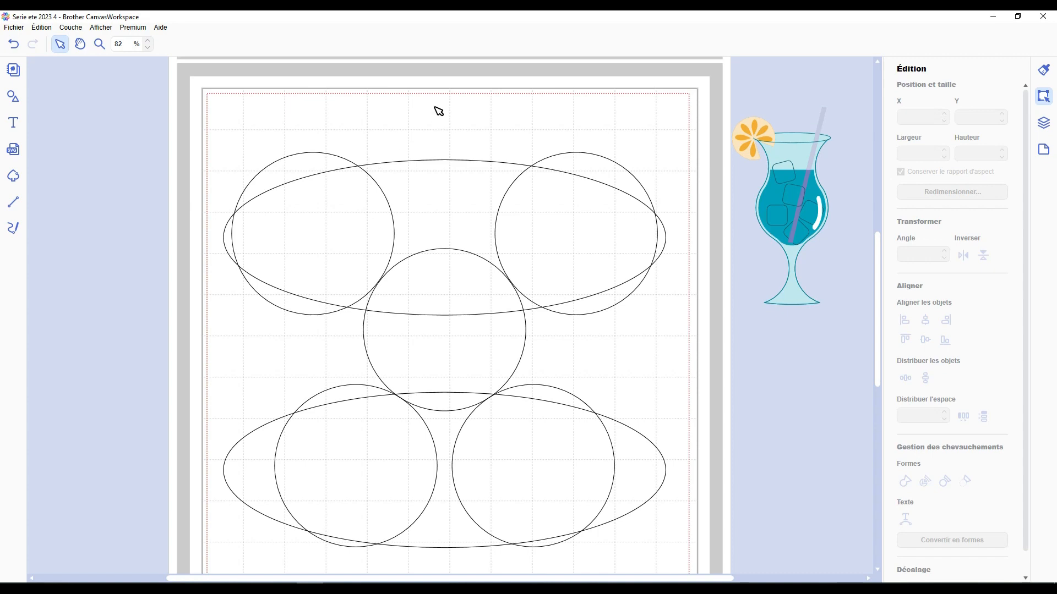
Divide all the overlapping circles and ellipses into separate pieces
drag(299, 87, 593, 540)
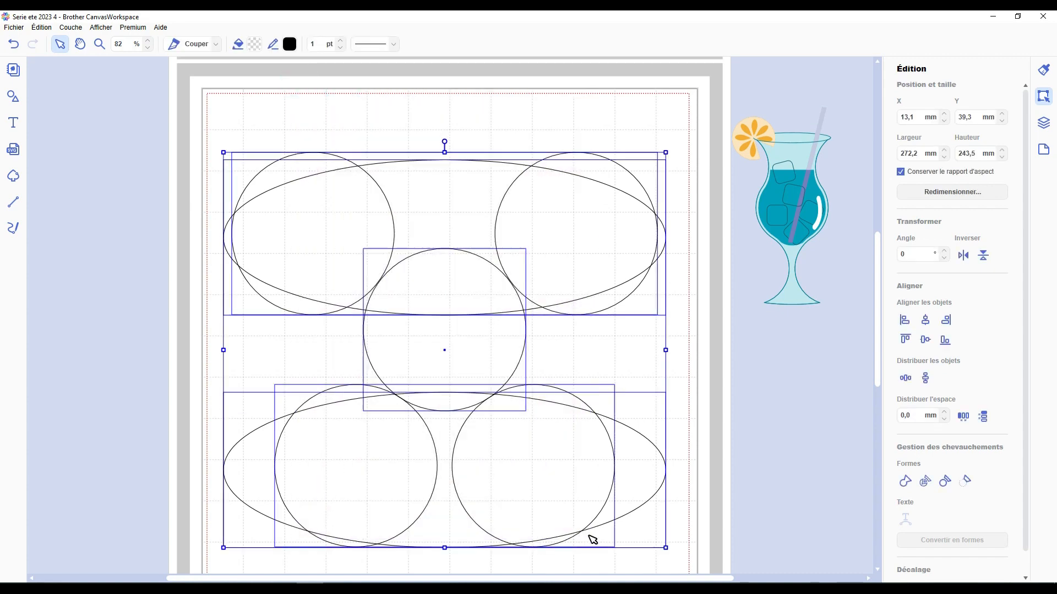
click(927, 483)
click(798, 394)
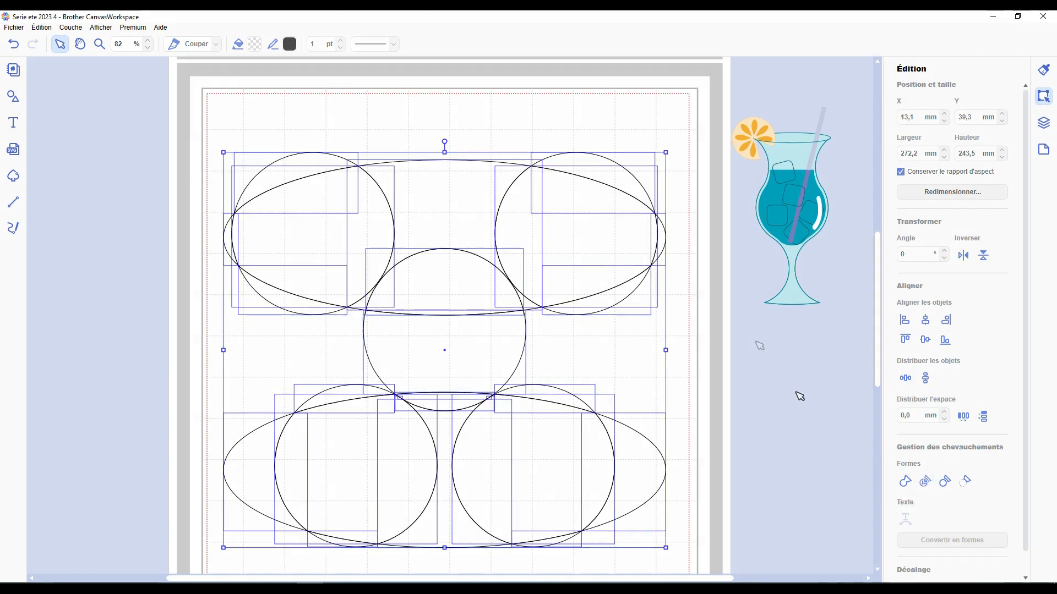
Delete the surplus circle and ellipse pieces on both sides of the glass's upper part, leaving the flared rim section
click(600, 226)
key(Delete)
click(608, 174)
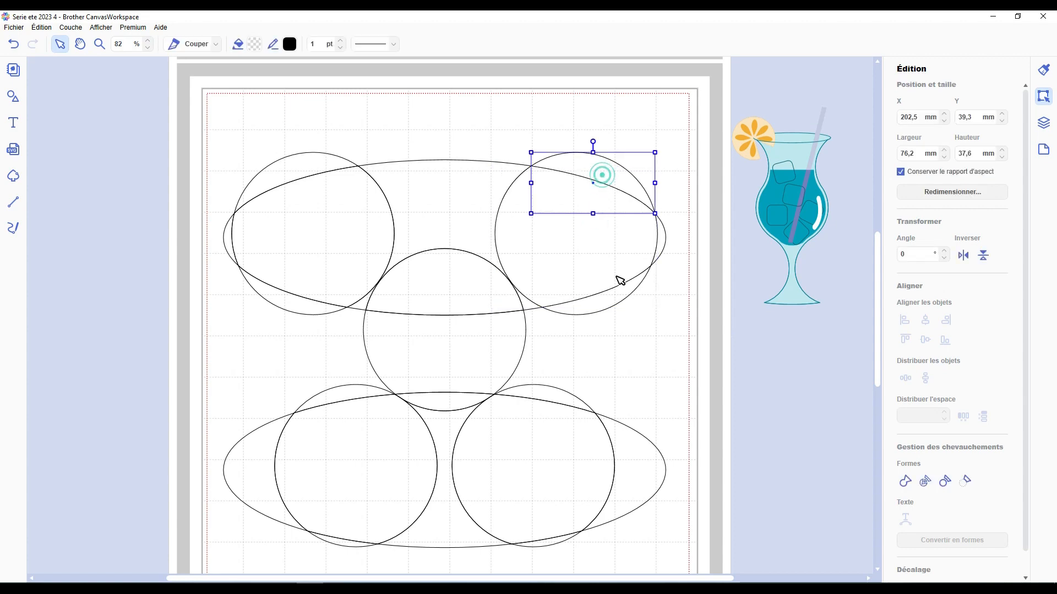
key(Delete)
click(607, 306)
key(Delete)
click(657, 236)
key(Delete)
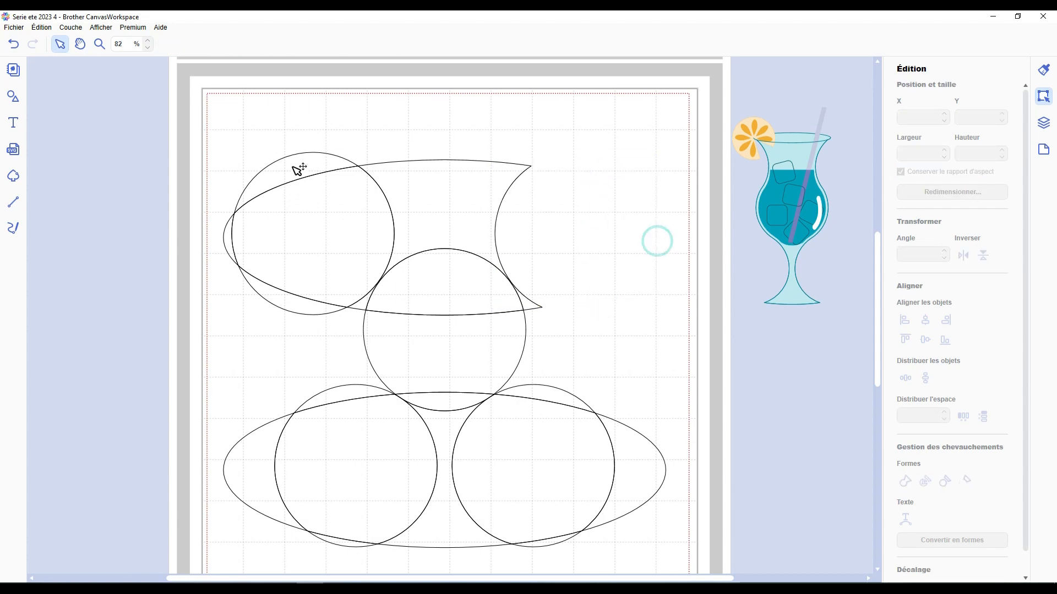
click(299, 172)
key(Delete)
click(302, 307)
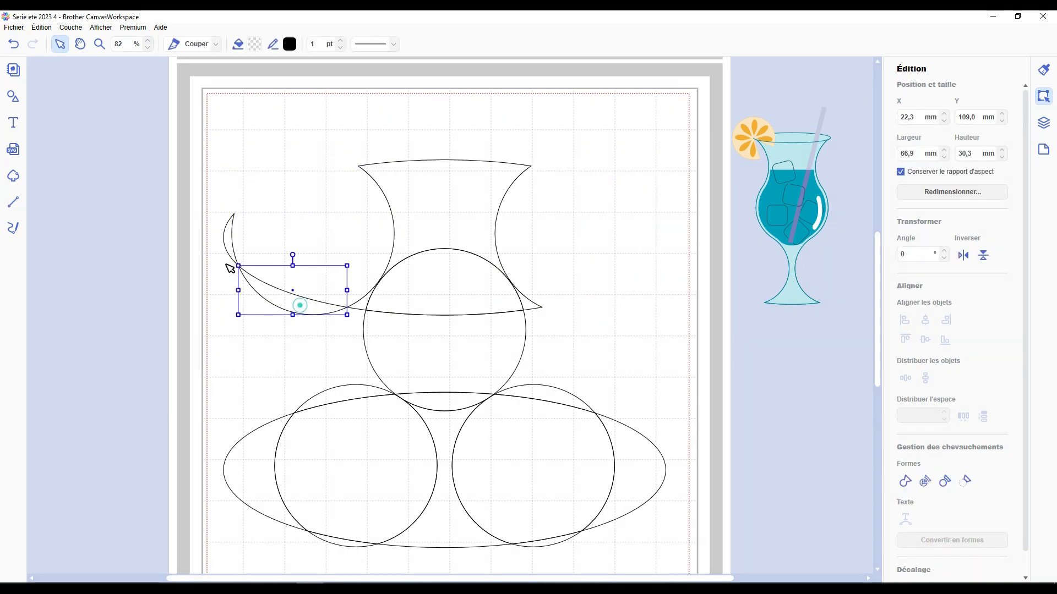
key(Delete)
click(229, 234)
key(Delete)
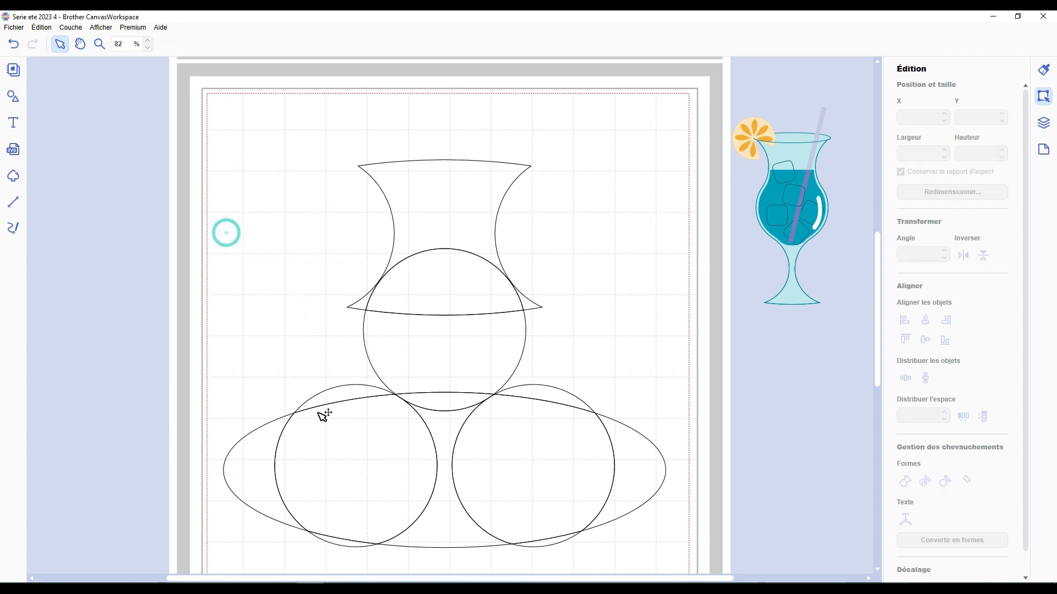
Delete the surplus circle and ellipse pieces on both sides of the lower part, leaving the stem and foot
click(352, 389)
click(372, 462)
key(Delete)
click(248, 462)
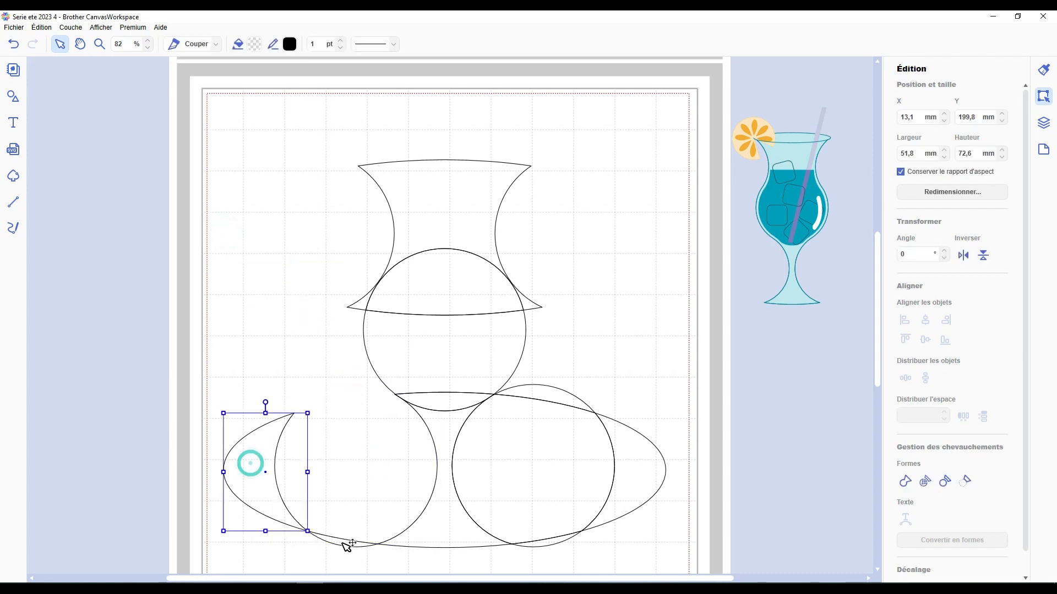
key(Delete)
click(342, 543)
click(577, 490)
key(Delete)
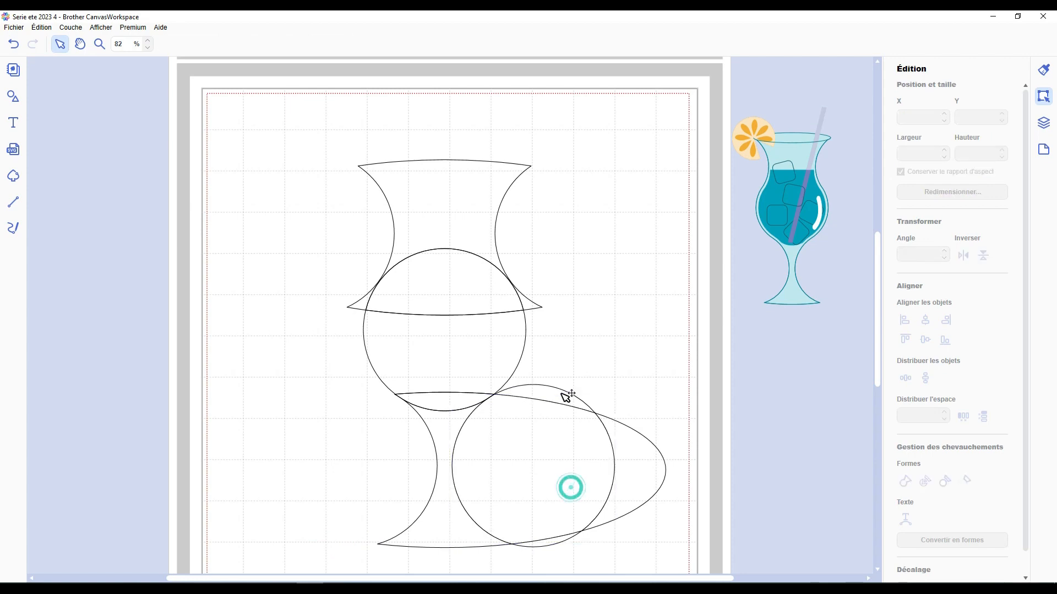
click(566, 397)
key(Delete)
click(538, 307)
key(Delete)
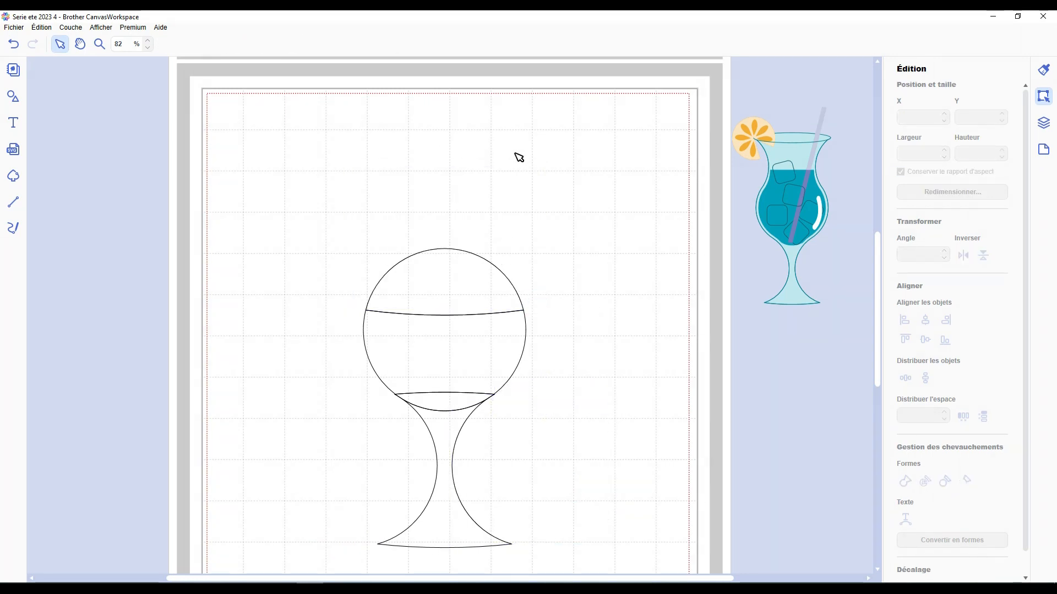
key(ctrl+z)
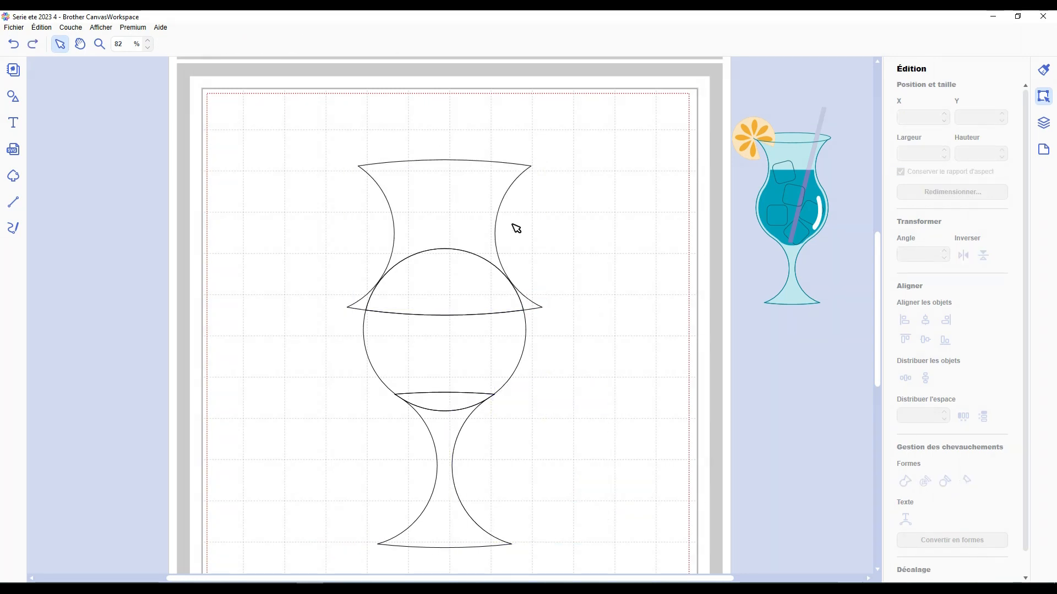
Draw a closed shape about 172 by 90 mm around the upper section's pointed side tips, crossing where the section meets the circle
scroll(439, 325, up, 3)
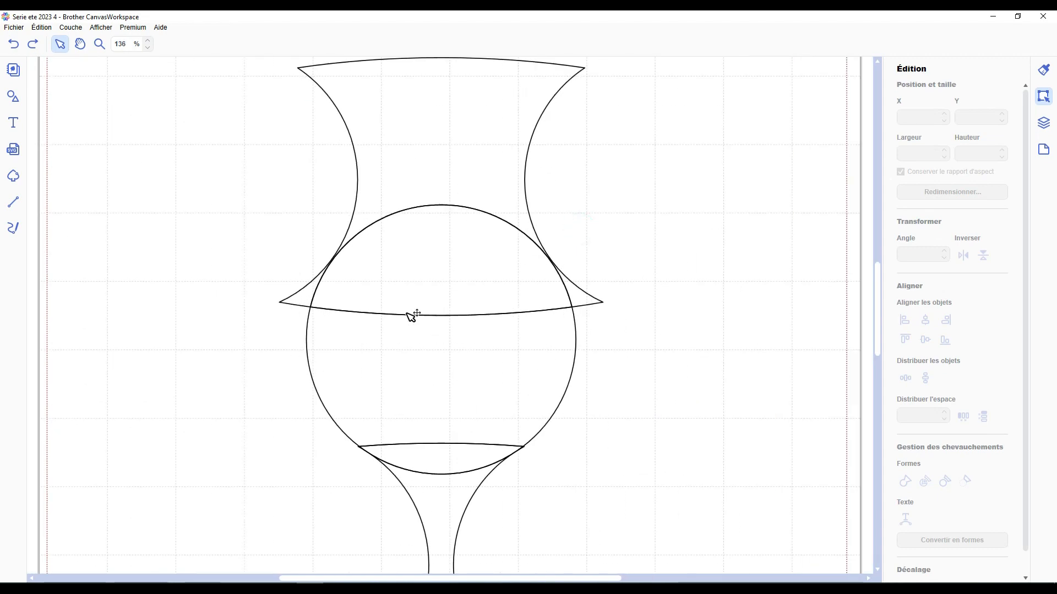
key(p)
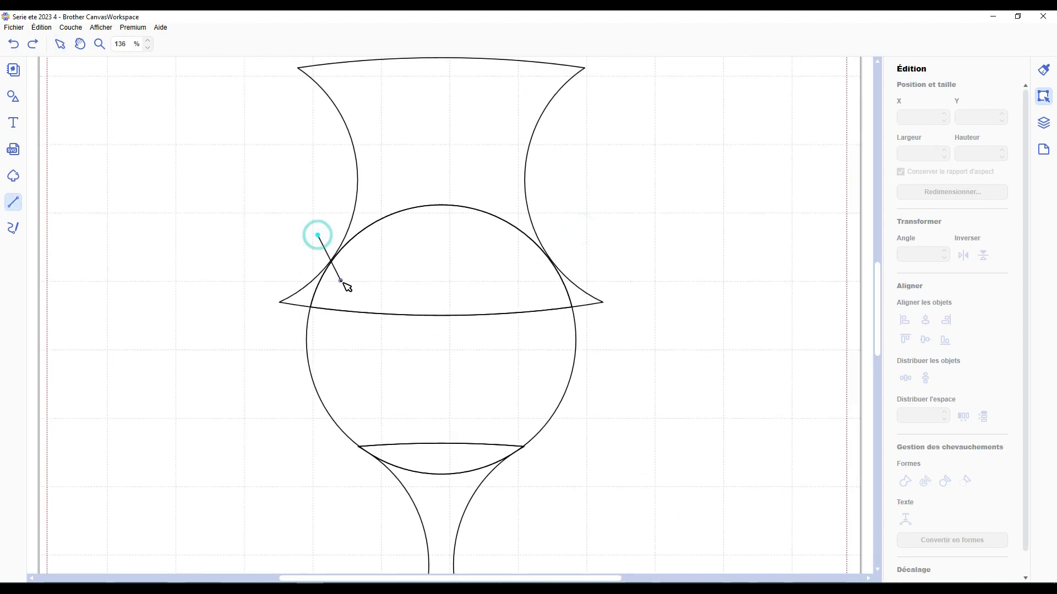
click(349, 283)
click(540, 277)
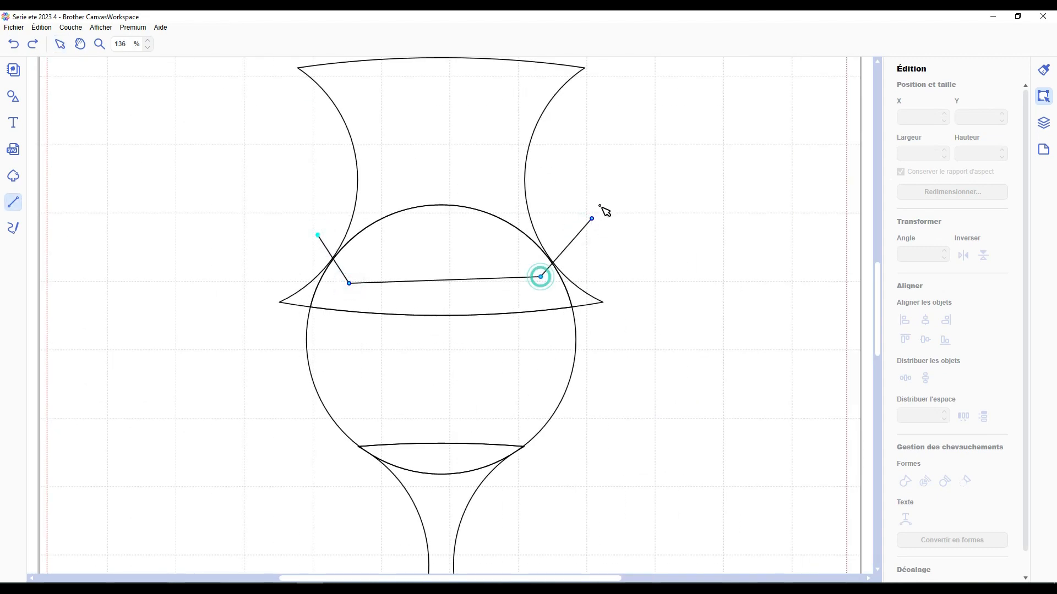
click(601, 192)
click(717, 298)
click(676, 434)
click(631, 442)
click(255, 410)
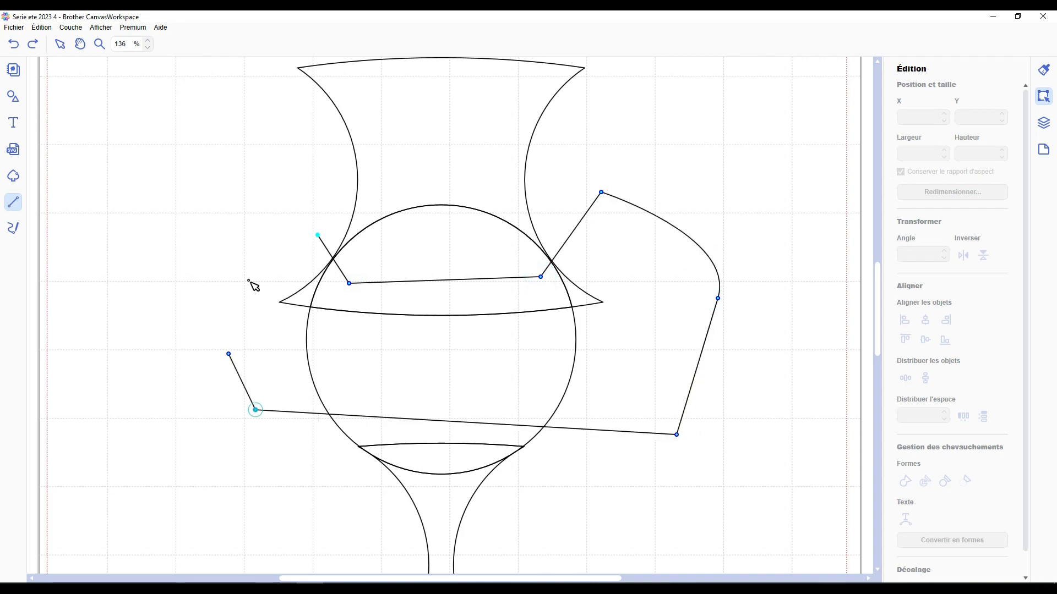
click(256, 257)
click(312, 236)
click(318, 235)
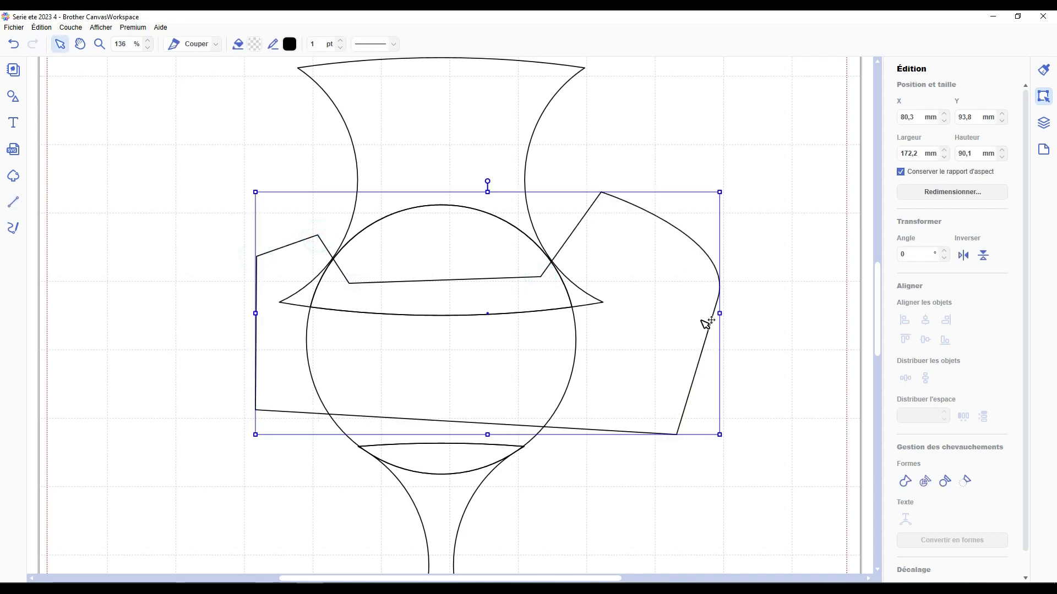
Divide the glass's upper section with the drawn shape and remove the pointed side tips and the cutting shape
shift+click(507, 161)
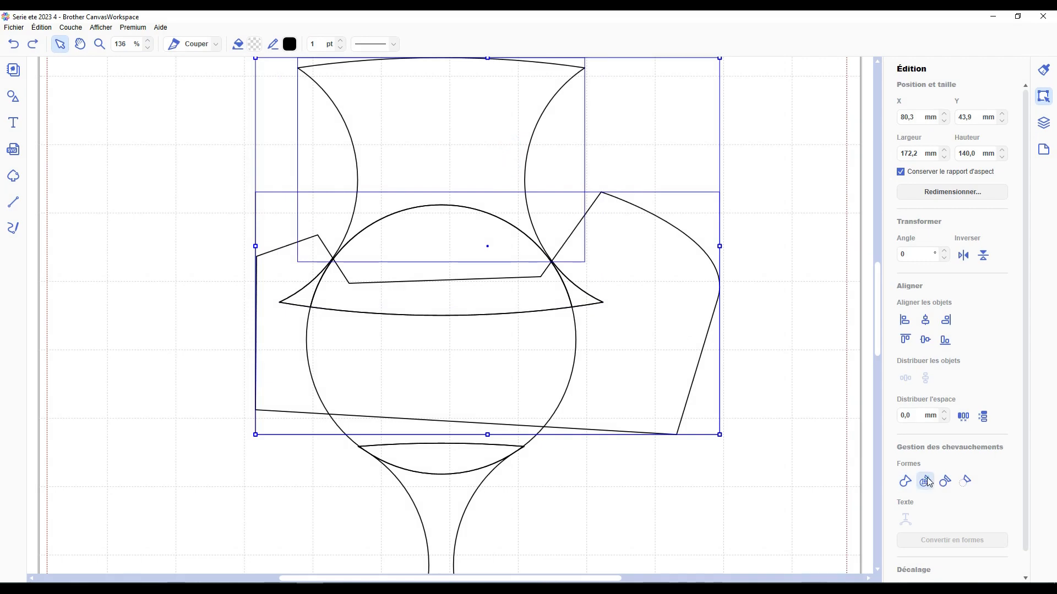
click(925, 482)
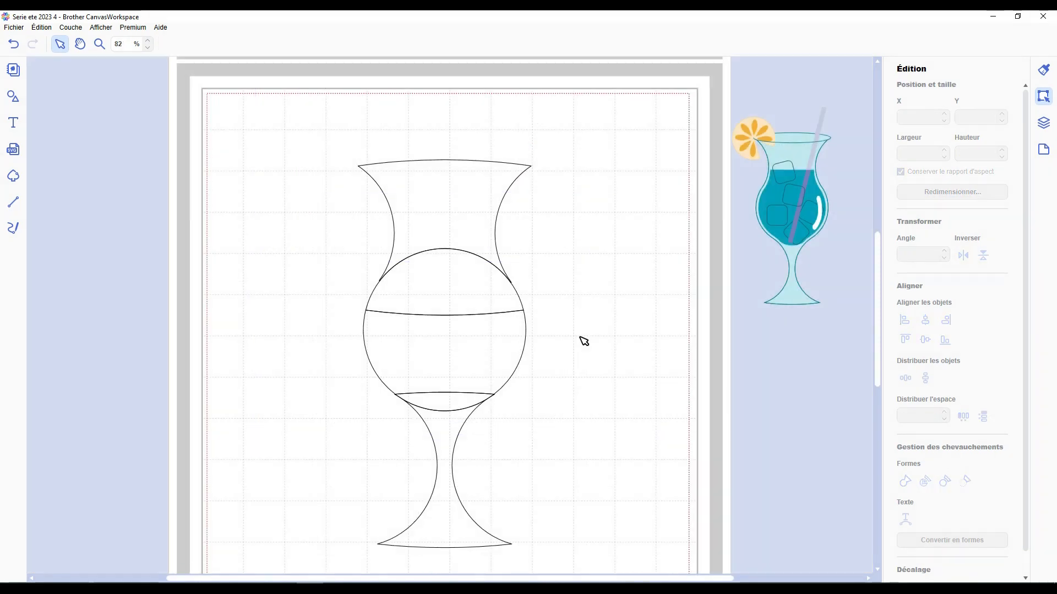
scroll(583, 341, down, 1)
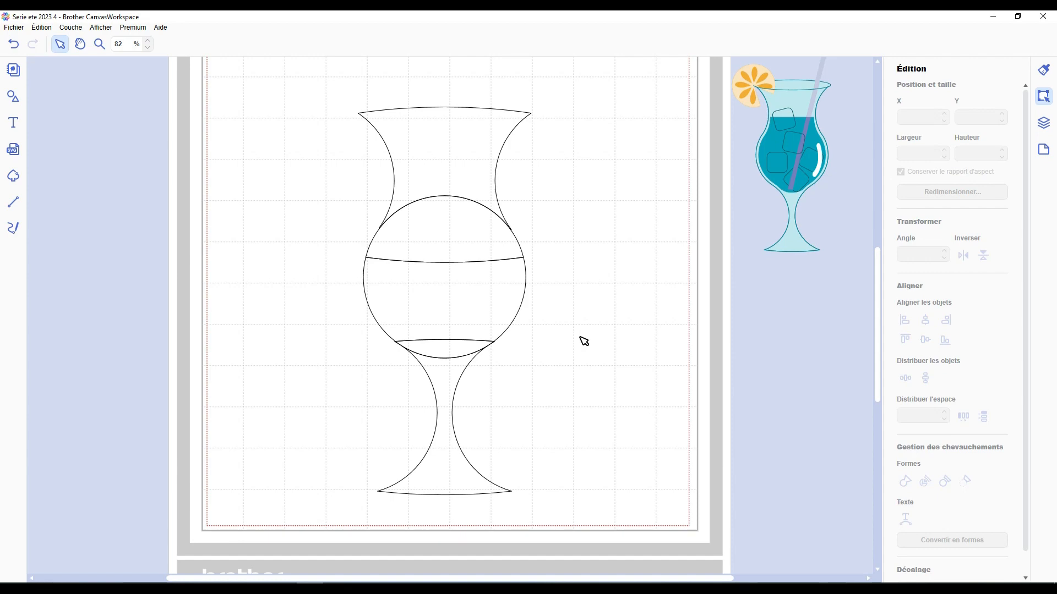
Try to weld the stem and foot section with the bowl's middle section
drag(590, 505, 410, 355)
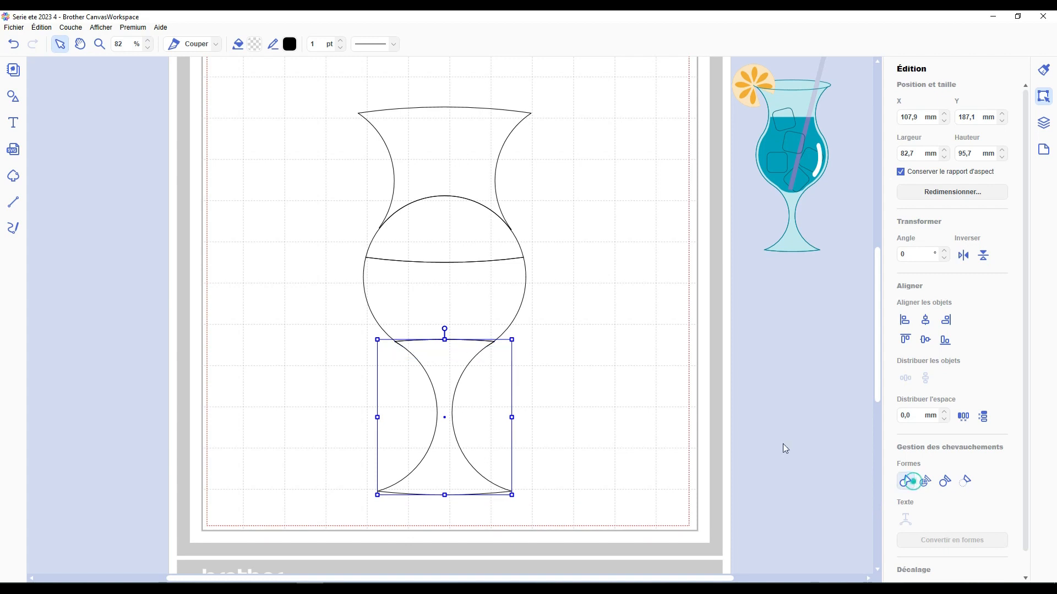
shift+click(493, 302)
click(910, 484)
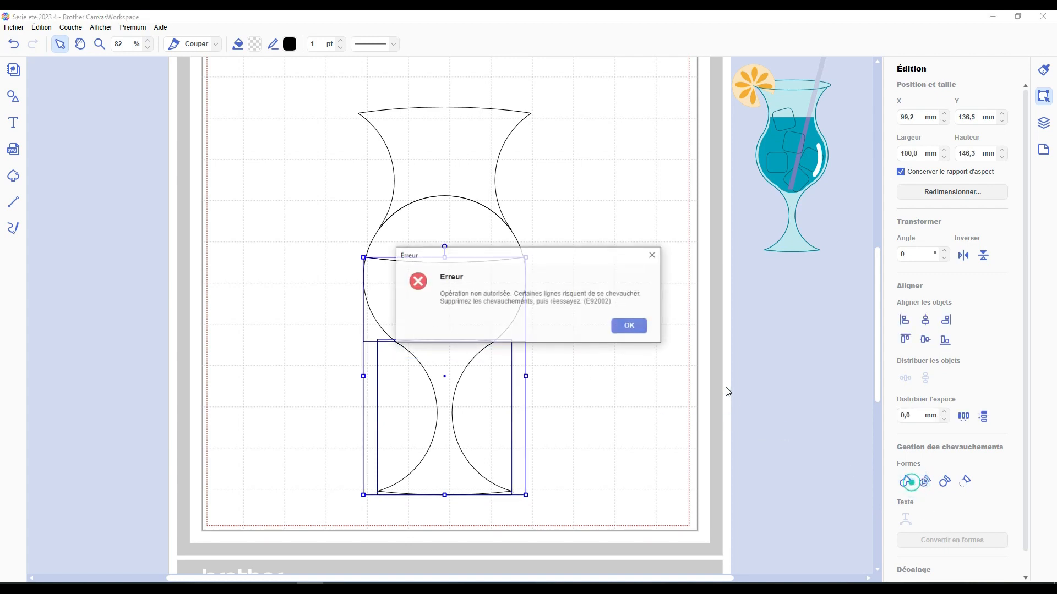
click(630, 326)
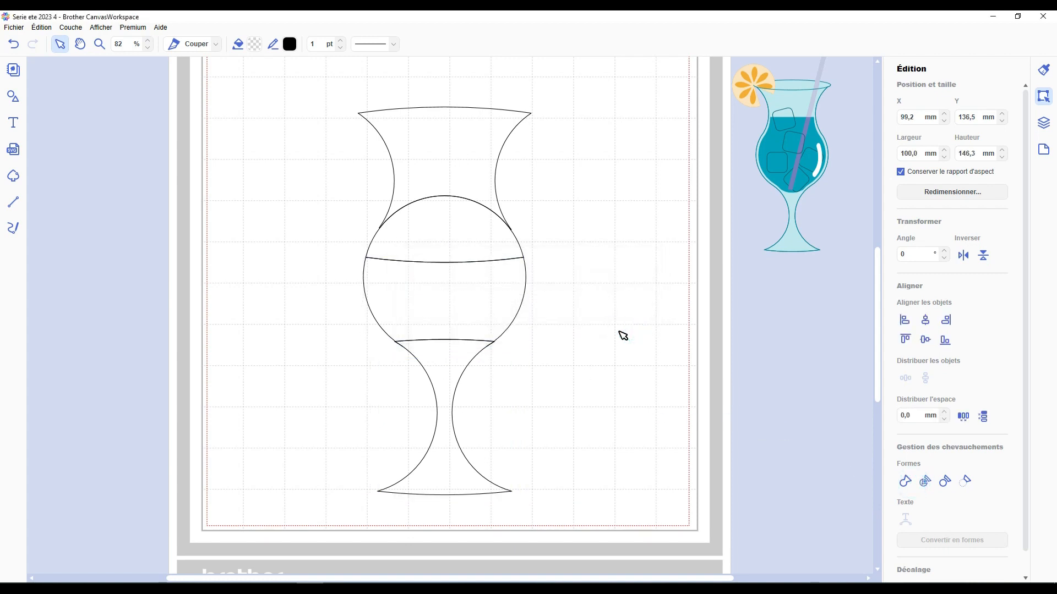
Weld the flared upper section with the top piece of the bowl
click(497, 238)
shift+click(485, 155)
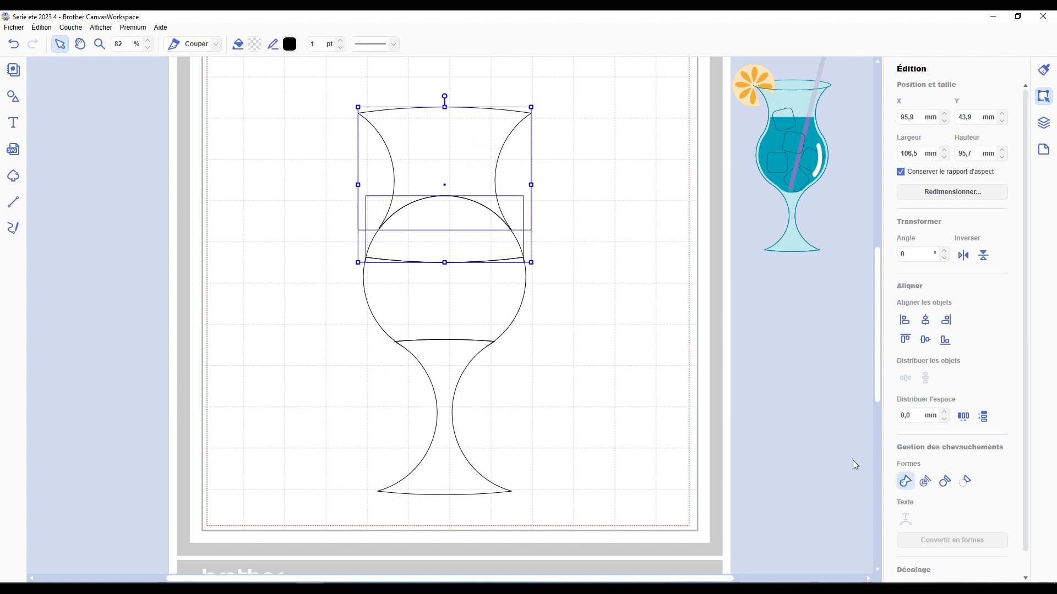
click(905, 481)
click(643, 332)
Try to weld the merged upper part with the bowl's middle section and the stem
click(462, 295)
shift+click(465, 224)
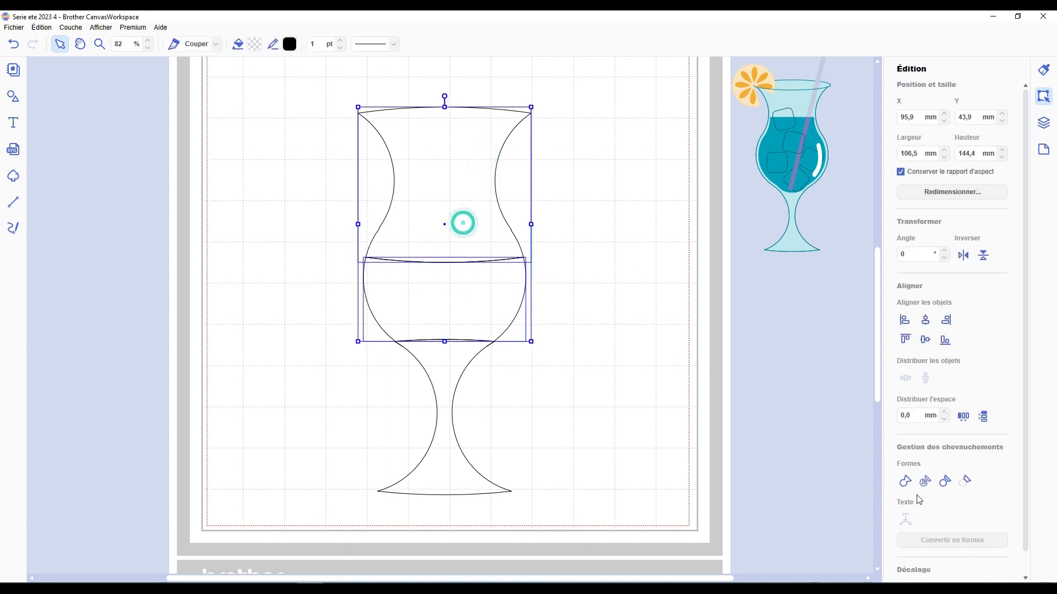
click(905, 481)
shift+click(465, 372)
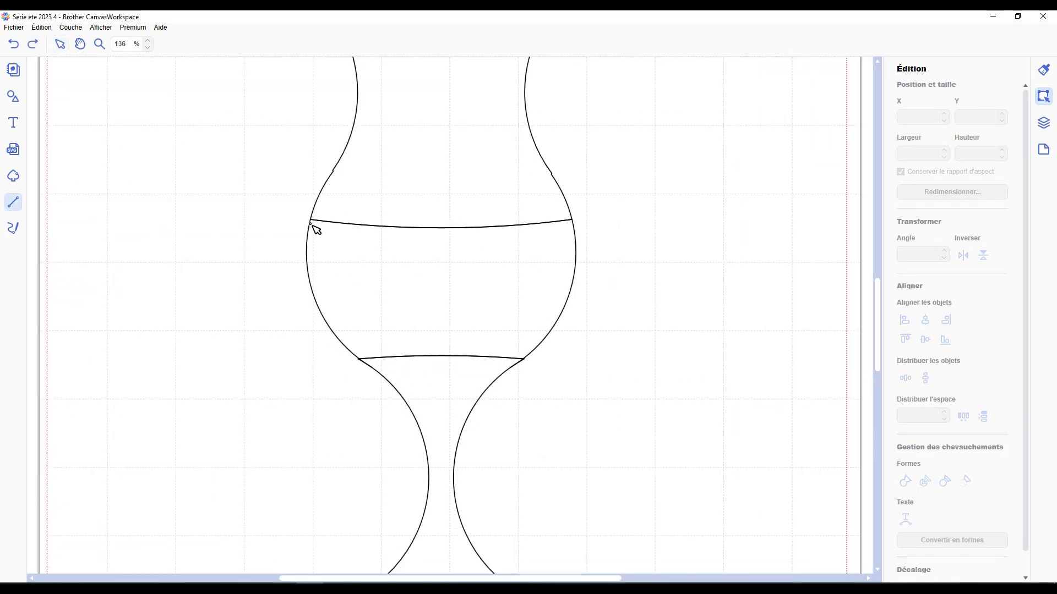
Draw a closed triangle joining both ends of the seam between upper part and bowl, with its apex above the seam
click(310, 220)
click(428, 175)
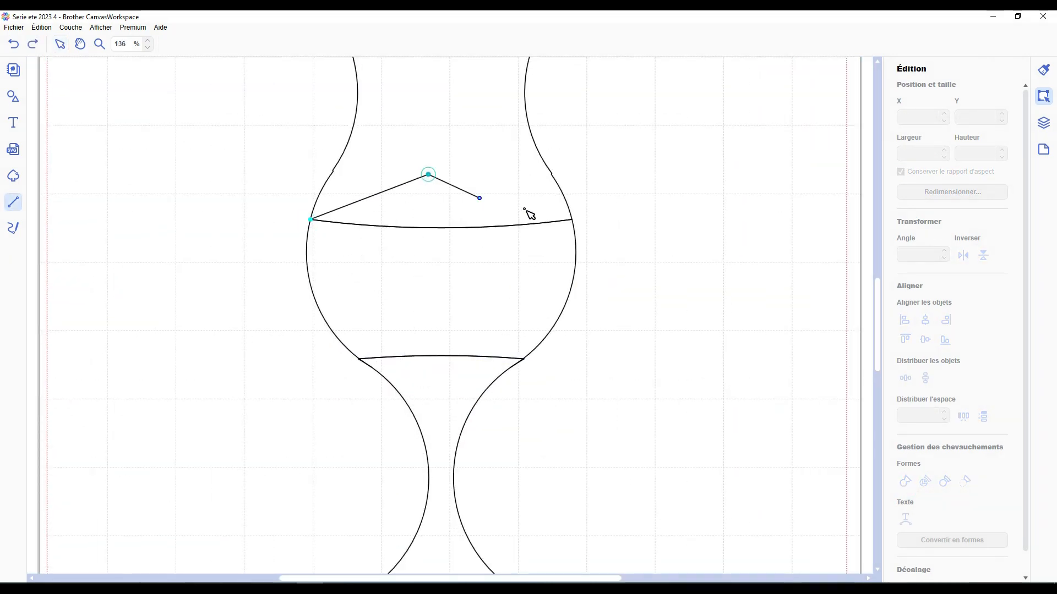
click(572, 220)
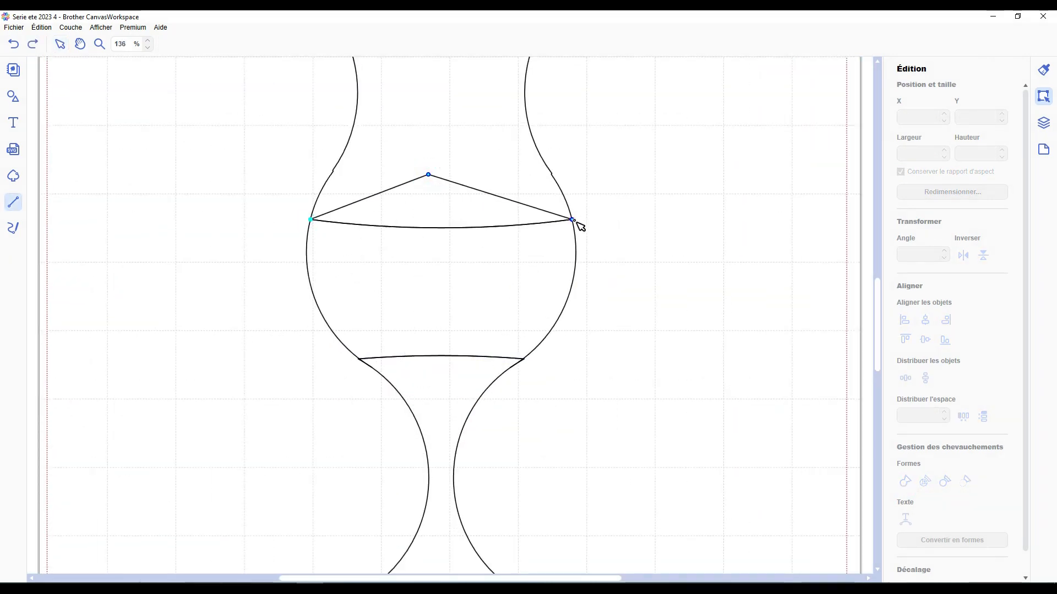
click(311, 221)
Weld the triangle, upper part, bowl and stem section into a single glass outline
click(468, 144)
key(Delete)
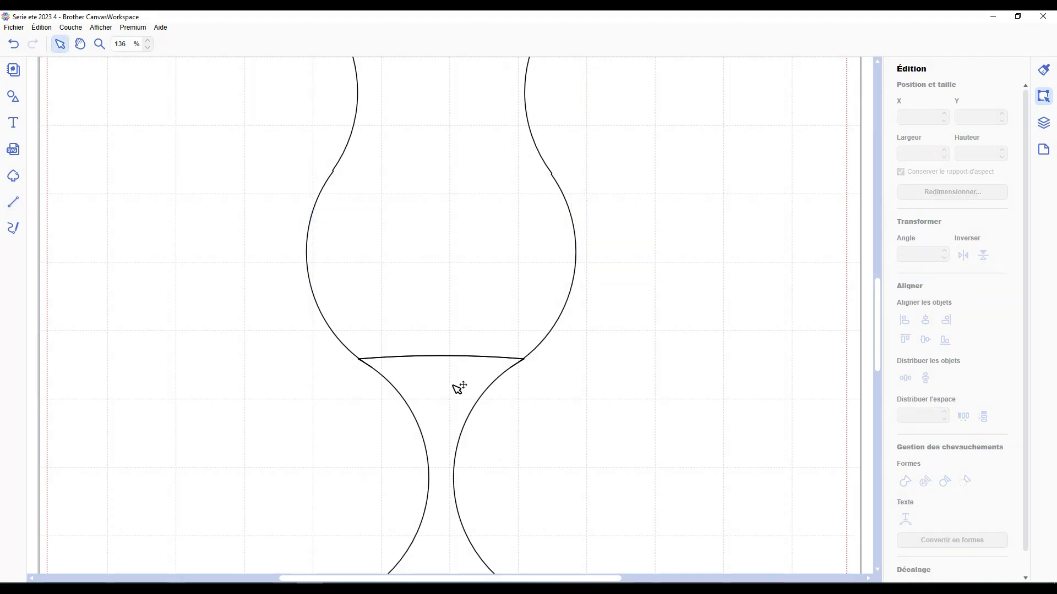
click(461, 352)
scroll(444, 365, down, 3)
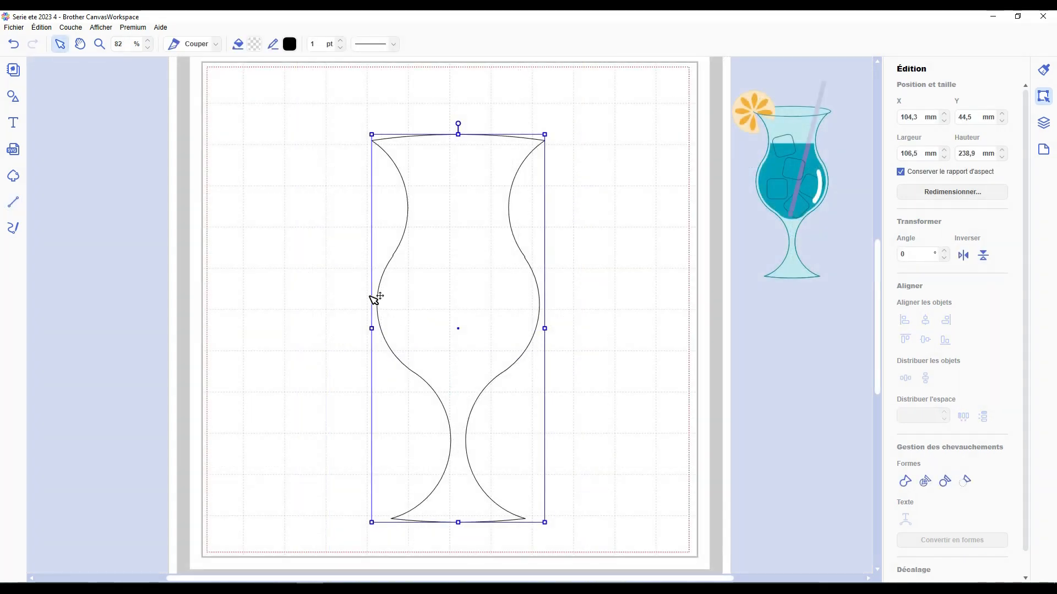
Edit the glass outline's nodes to smooth the left kink where the flared upper part meets the bowl
scroll(372, 290, up, 4)
scroll(359, 263, up, 3)
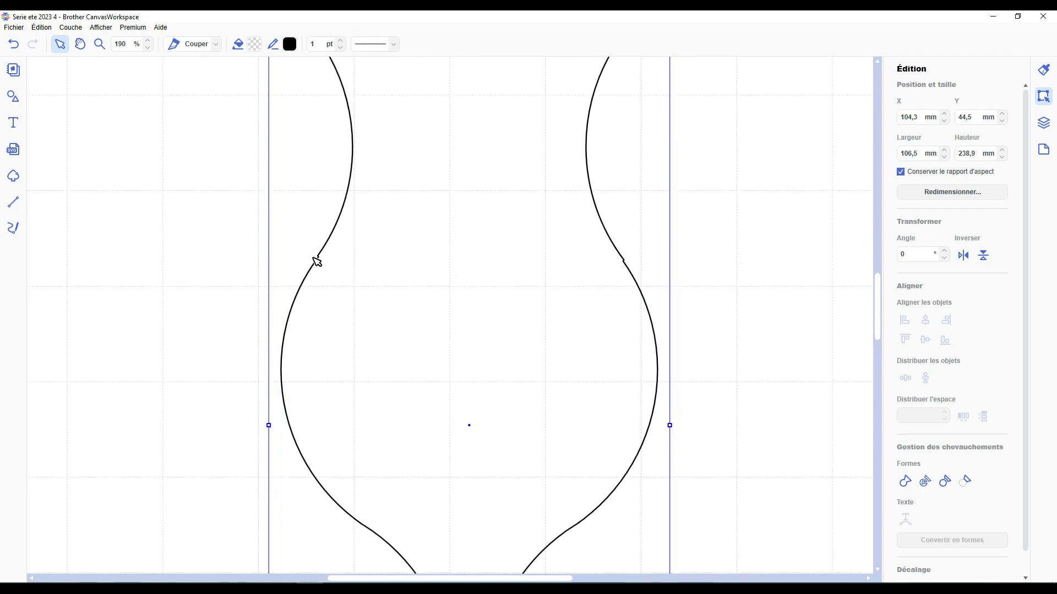
double_click(346, 257)
scroll(217, 247, up, 3)
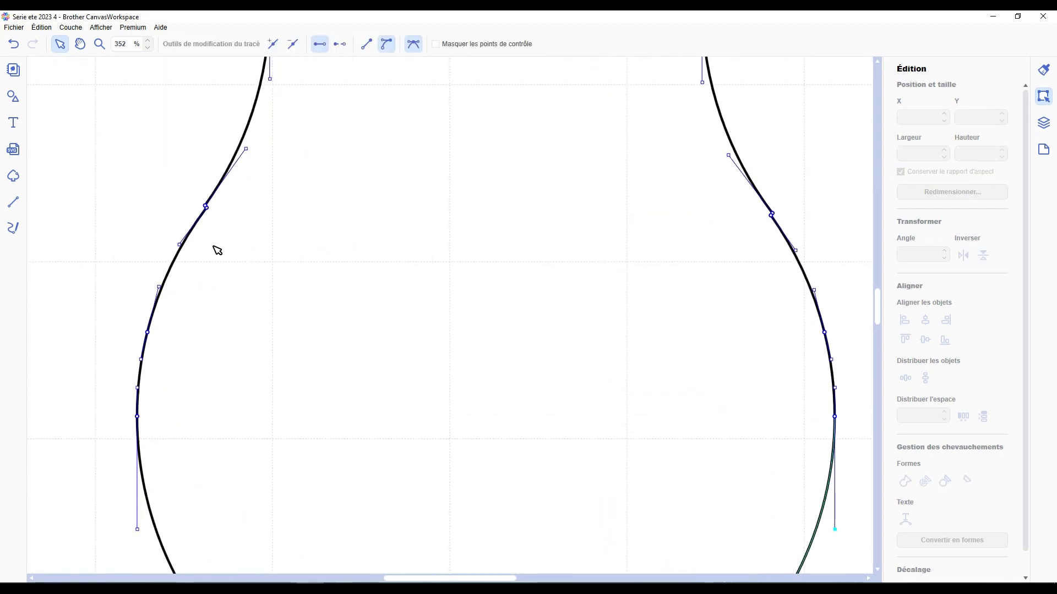
click(232, 213)
click(156, 175)
scroll(224, 265, down, 8)
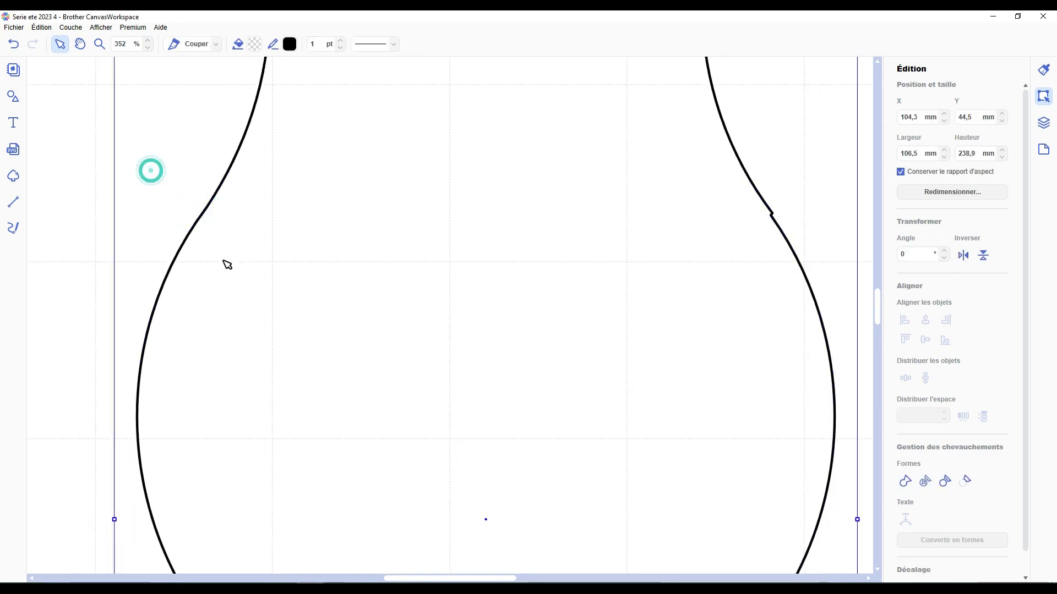
Draw a closed shape about 118 by 287 mm covering the glass's left half, with a straight edge along its vertical centreline
scroll(269, 282, down, 1)
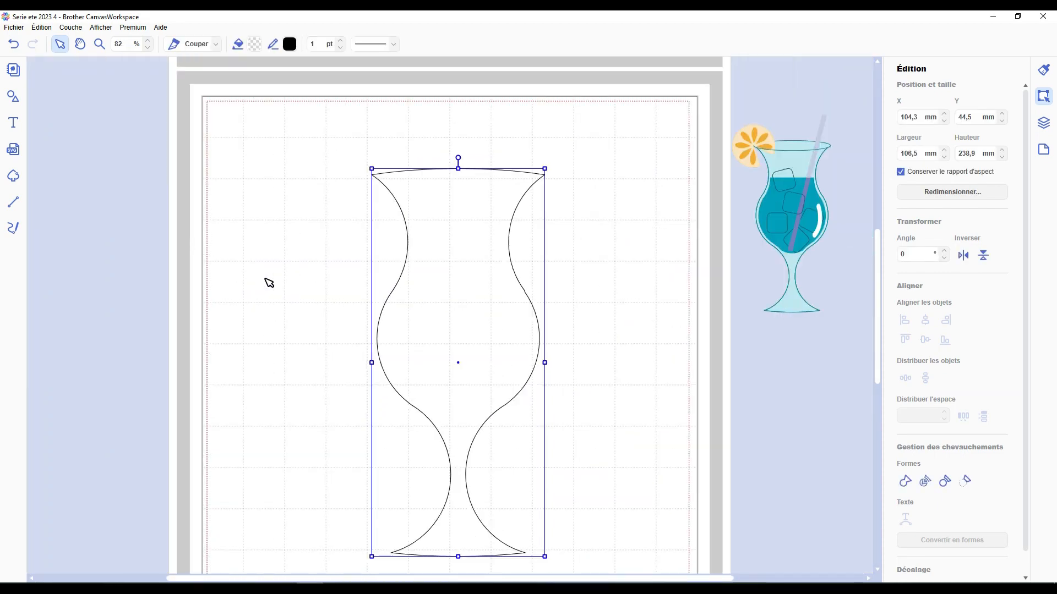
scroll(385, 309, down, 1)
scroll(496, 313, down, 1)
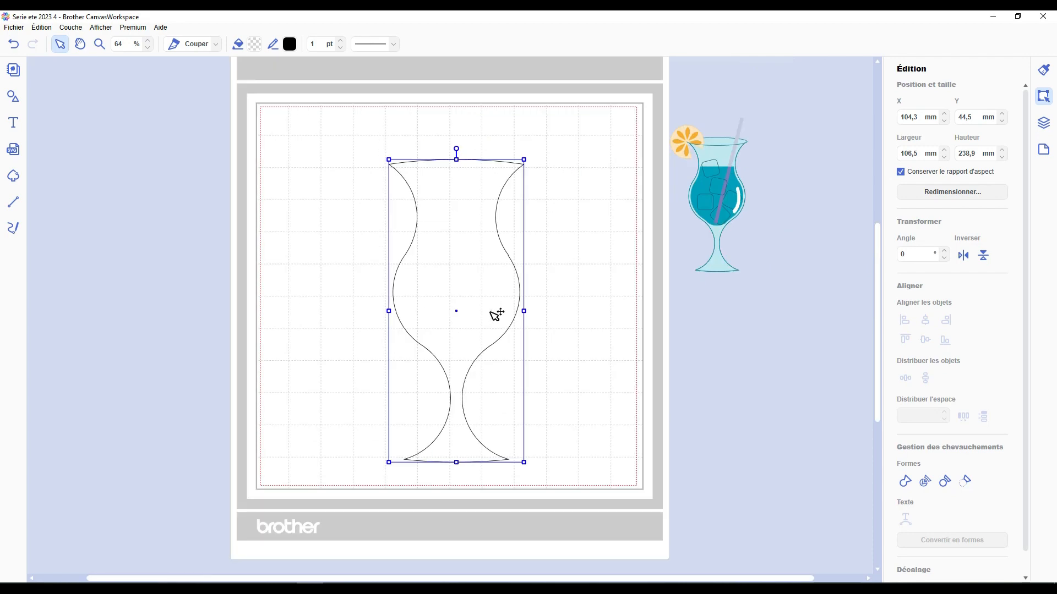
key(l)
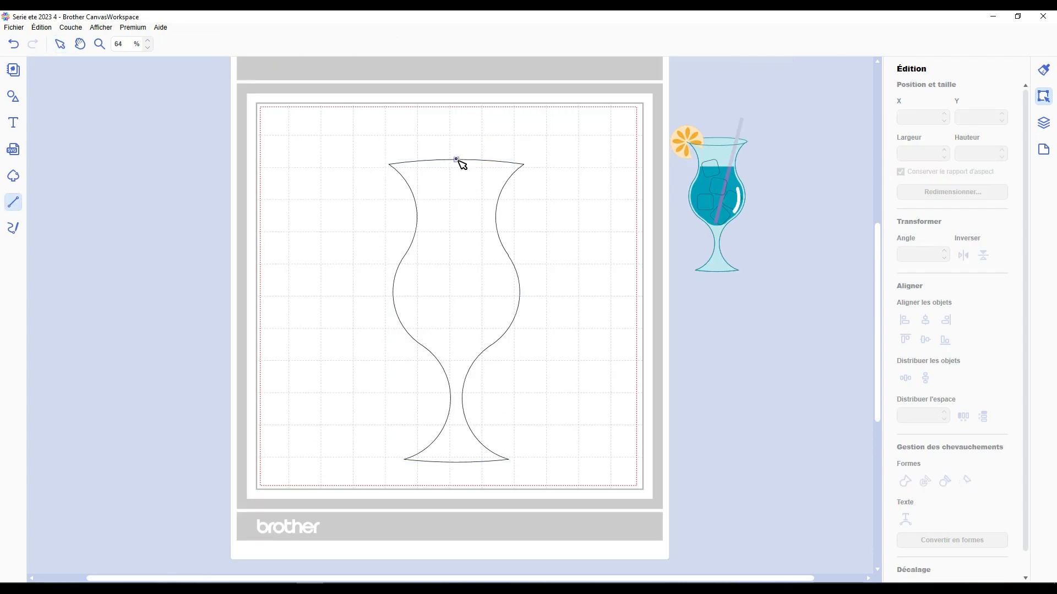
click(456, 160)
click(414, 490)
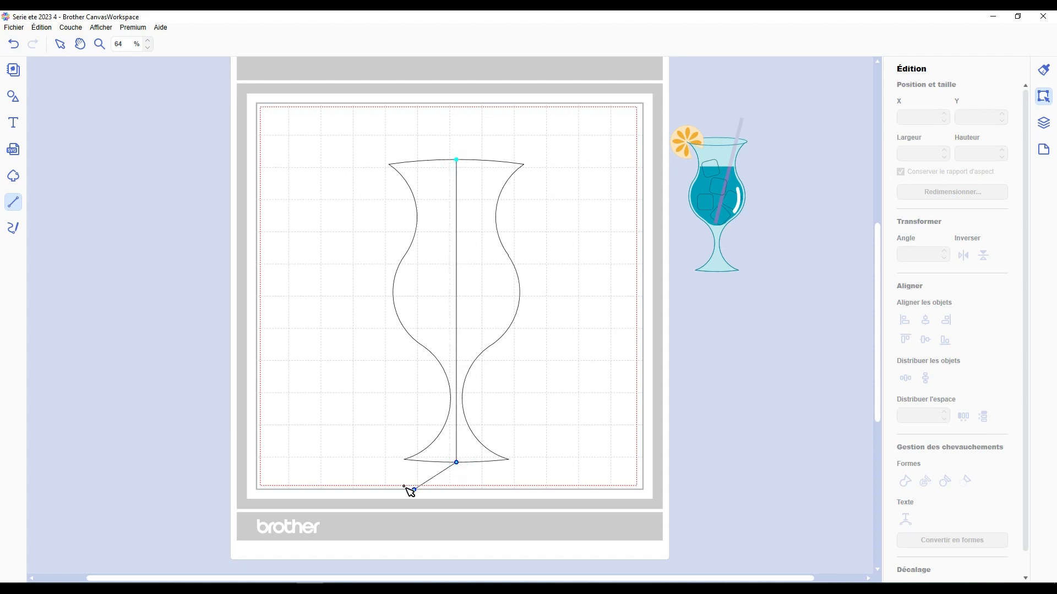
click(306, 426)
click(360, 147)
click(454, 125)
click(456, 158)
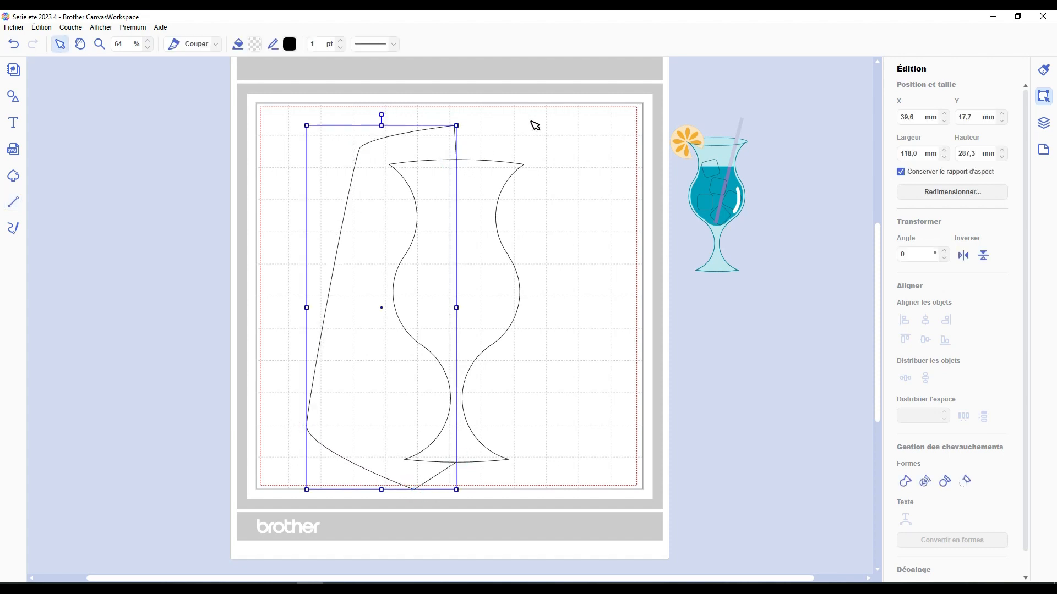
Divide the glass with the drawn shape and delete the right half and the cutting shape
drag(537, 116, 409, 278)
click(929, 477)
click(545, 273)
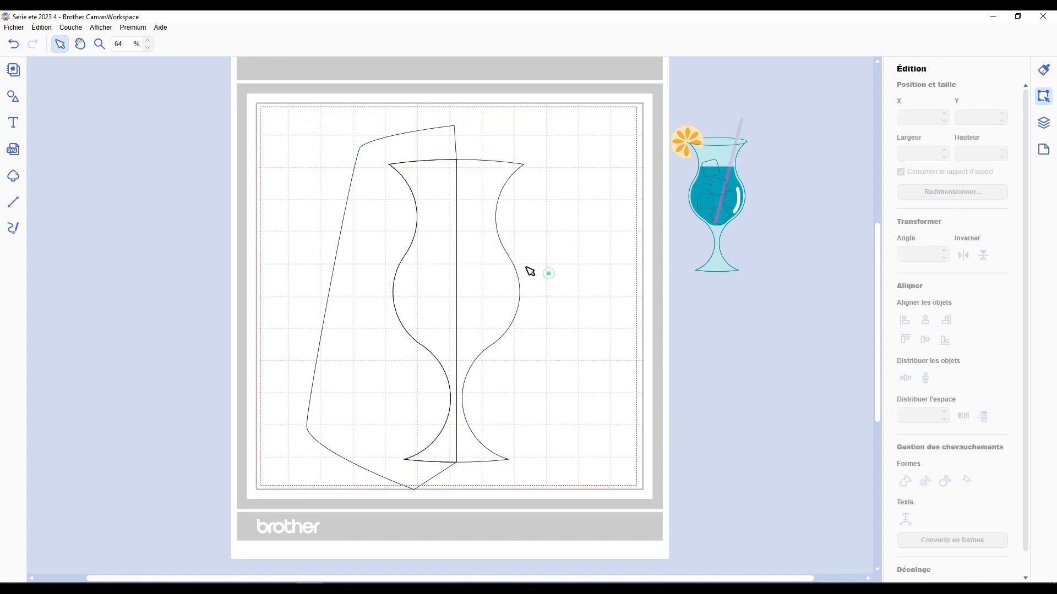
click(507, 260)
key(Delete)
click(439, 147)
key(Delete)
Duplicate the left half of the glass, mirror the copy horizontally and place it just right of the original
click(444, 218)
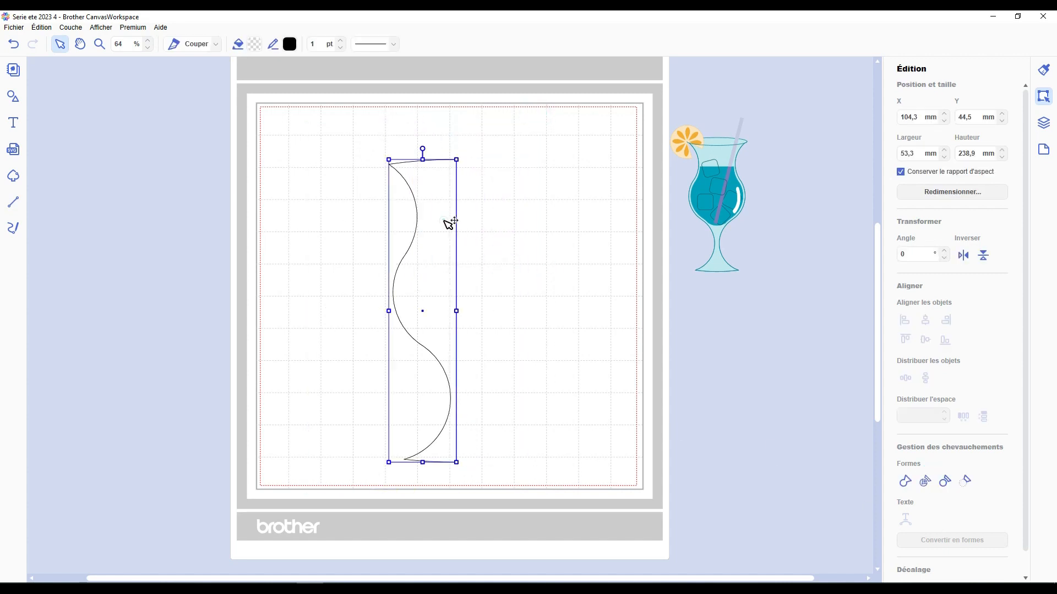
key(ctrl+d)
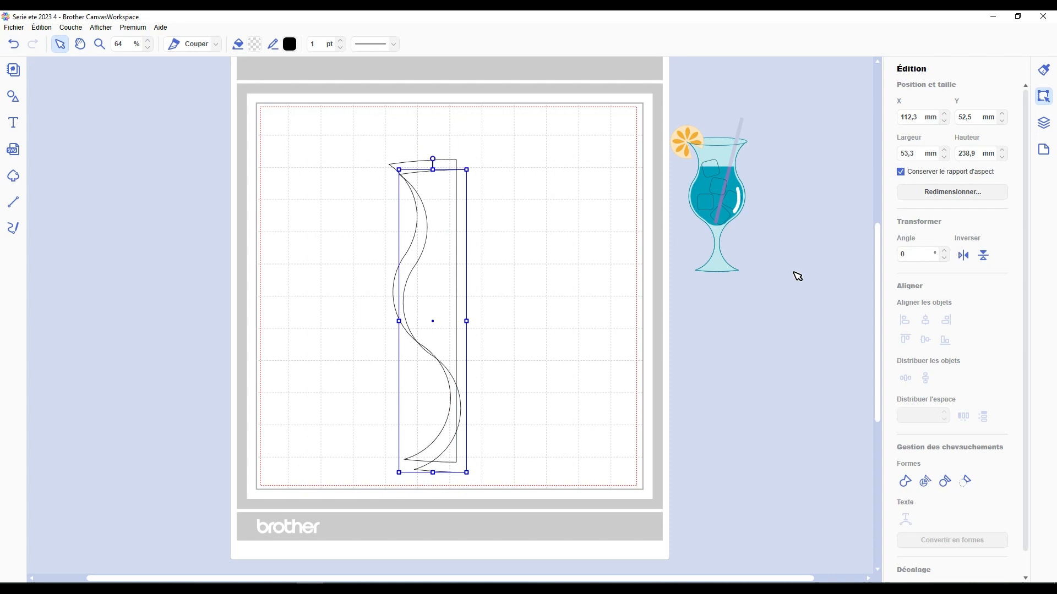
click(964, 255)
drag(438, 246, 501, 240)
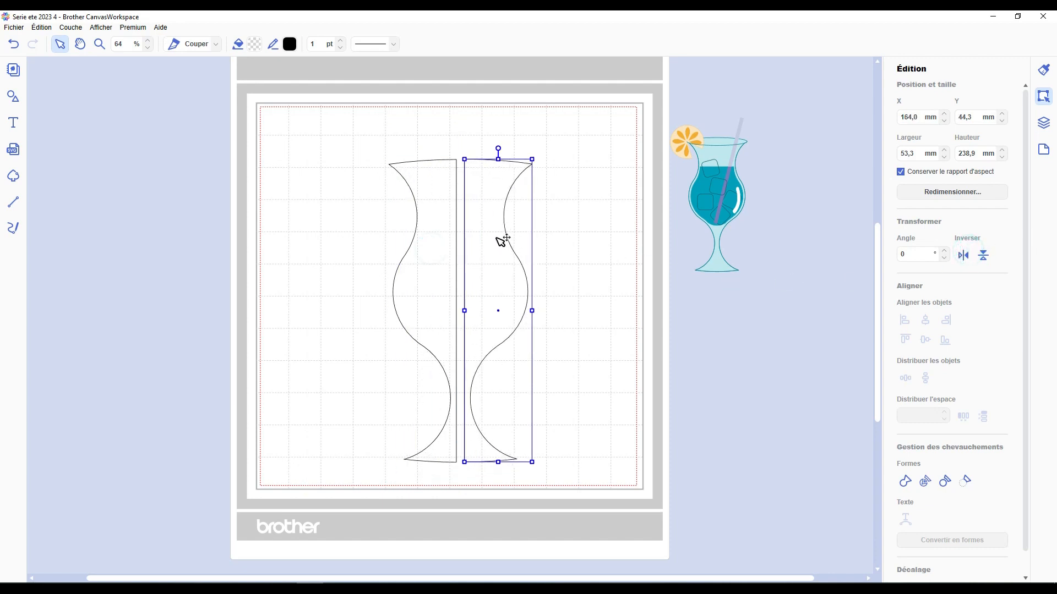
Space the two glass halves horizontally at 0 mm and weld them into one symmetrical outline
drag(511, 120, 424, 262)
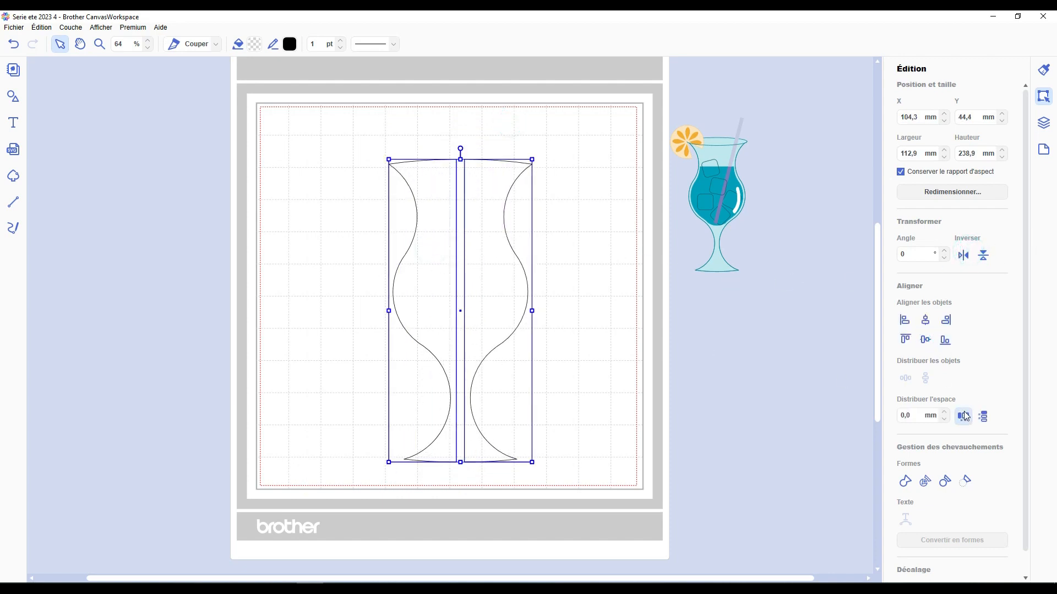
click(966, 416)
click(618, 297)
drag(584, 369, 379, 248)
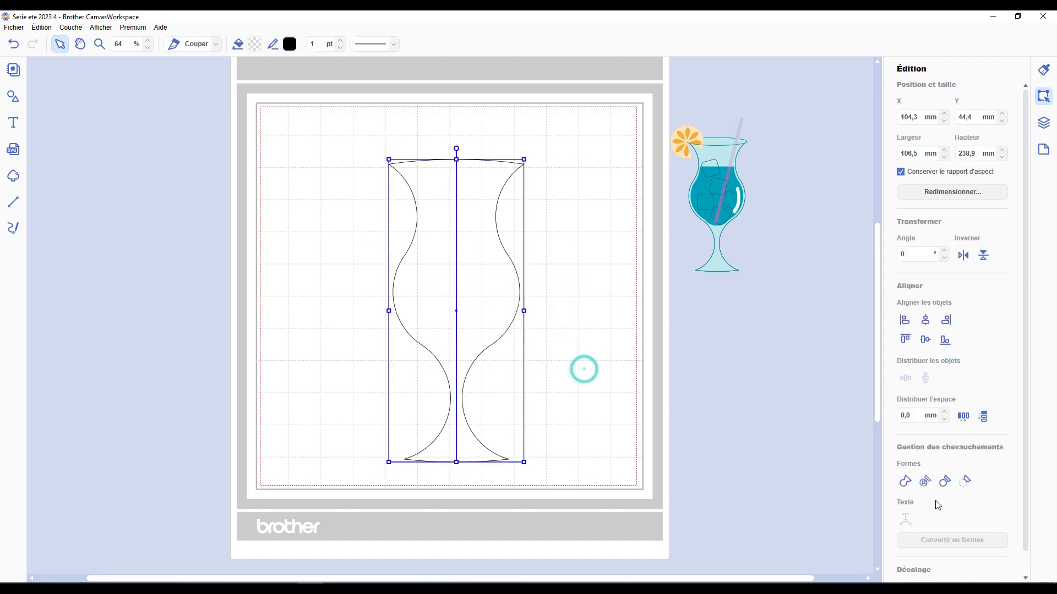
click(904, 481)
click(573, 350)
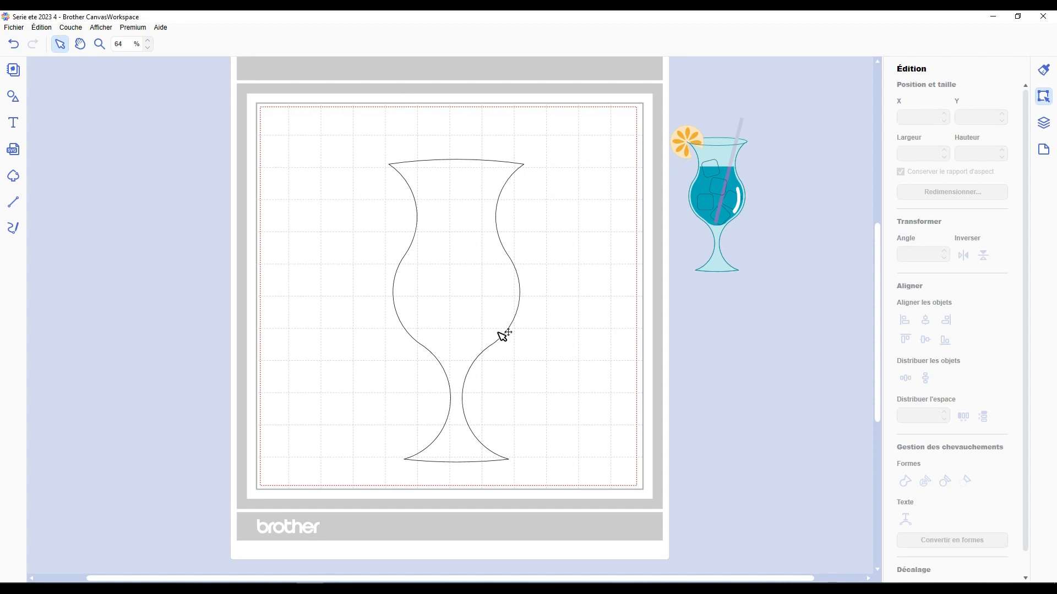
Shift the glass outline left on the mat and enlarge the reference cocktail to about 127 by 256 mm, placed right of the mat
drag(483, 271, 448, 274)
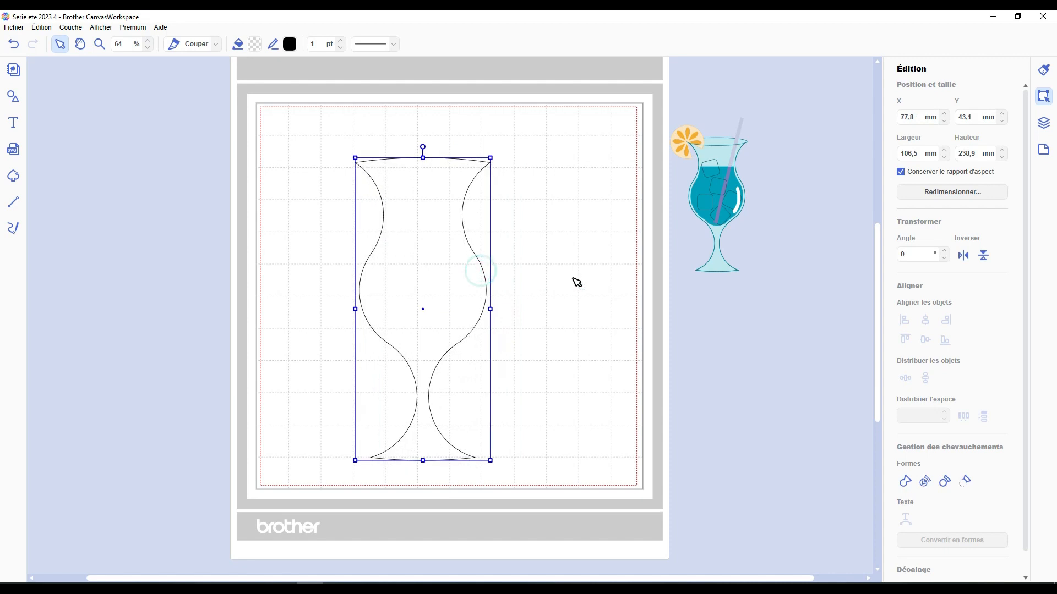
click(572, 285)
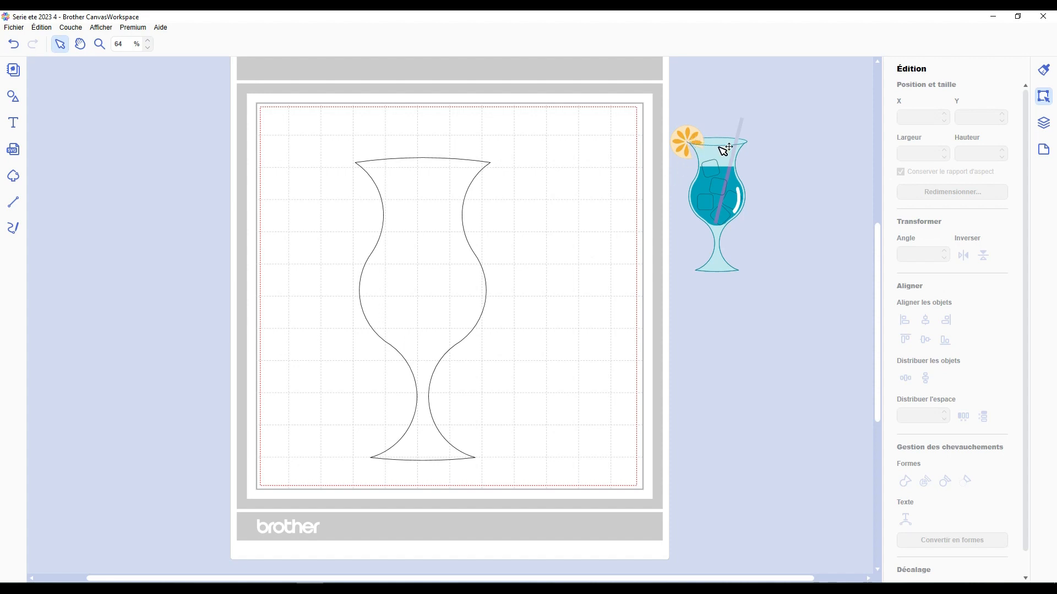
drag(747, 146, 583, 246)
drag(579, 212, 670, 137)
drag(671, 100, 630, 193)
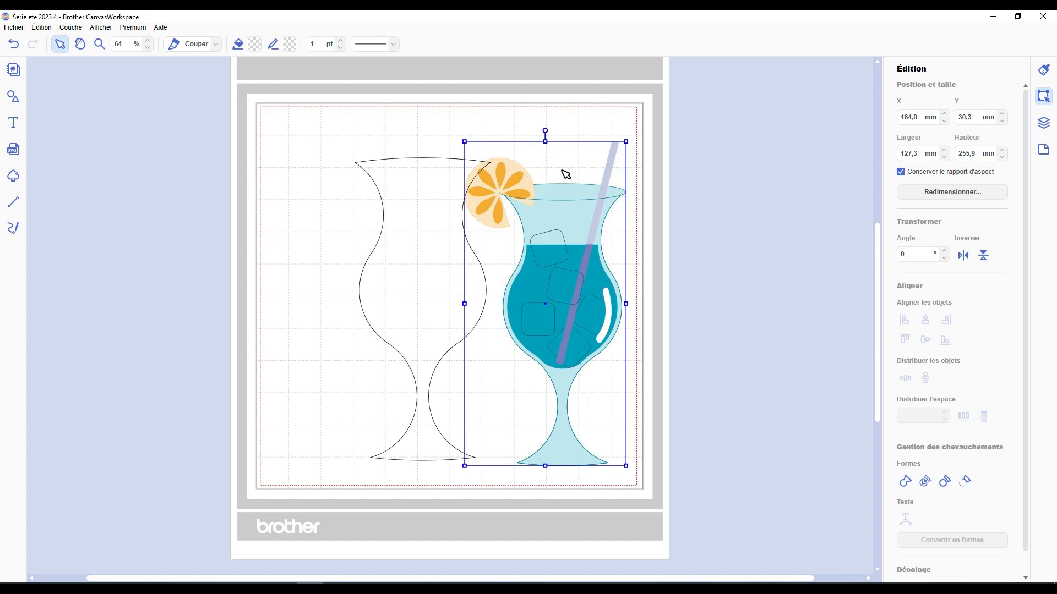
drag(578, 241, 743, 179)
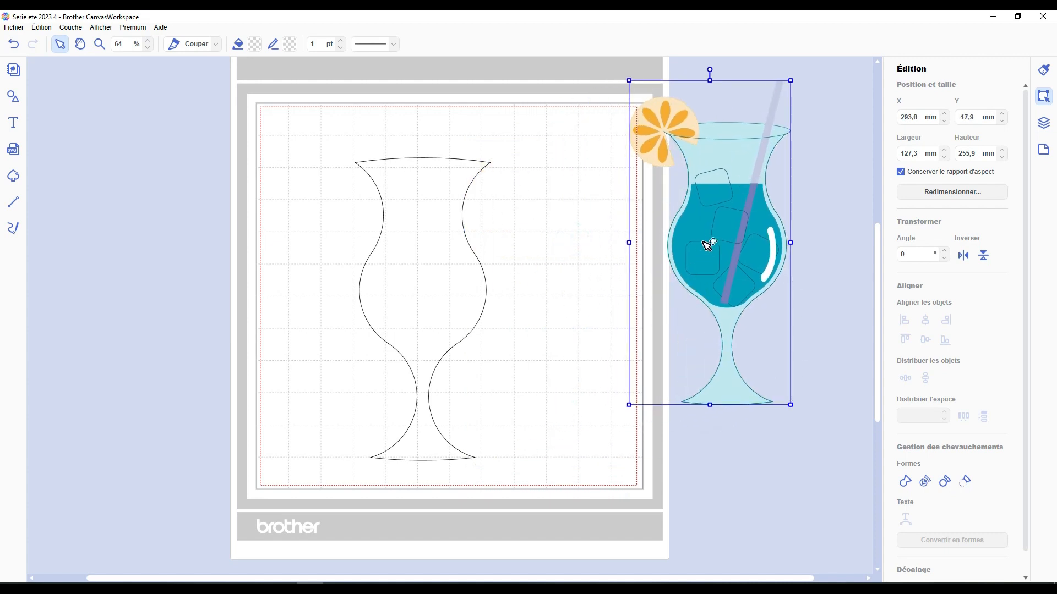
drag(708, 244, 748, 292)
Insert a 100 mm circle and move it over the glass's rim
click(451, 252)
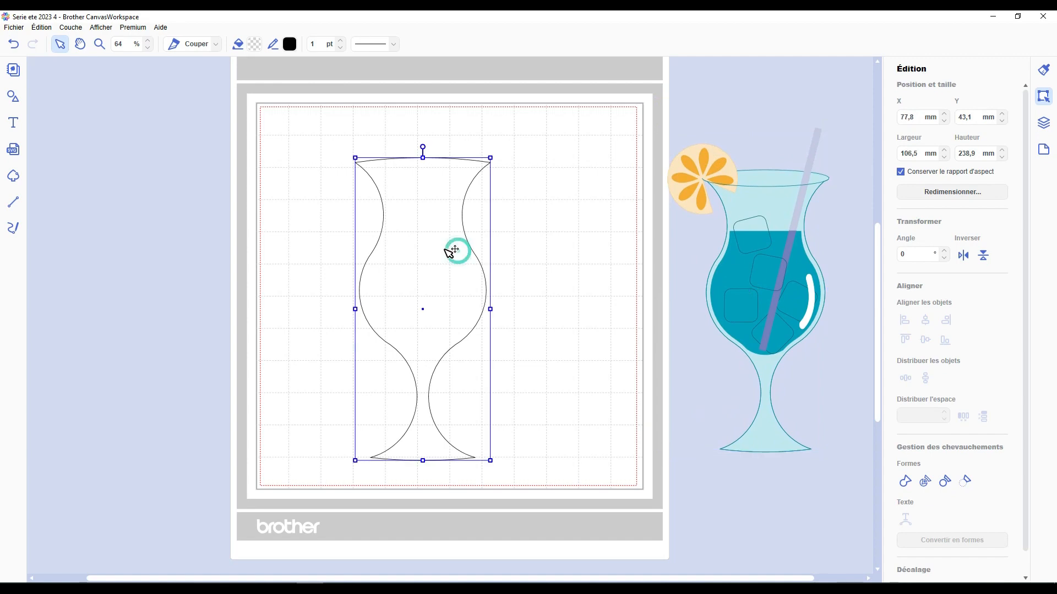
click(13, 96)
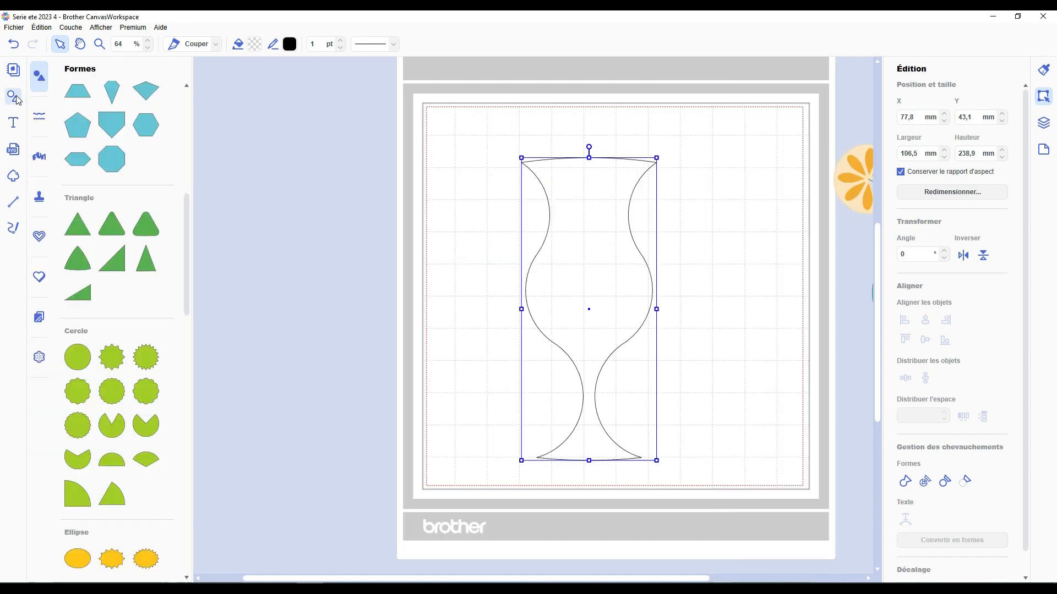
drag(78, 353, 458, 185)
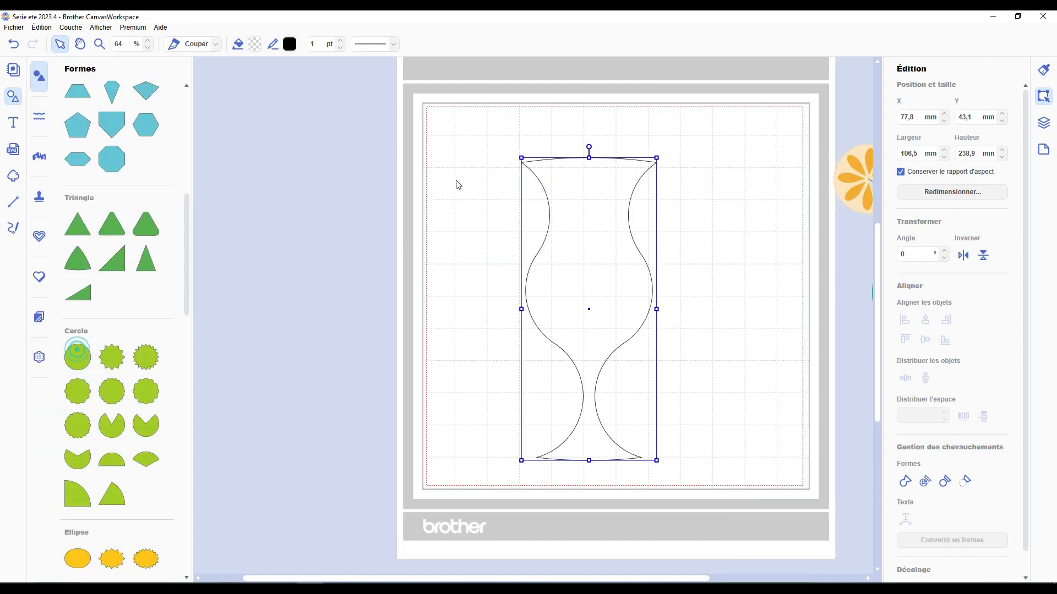
click(11, 96)
scroll(302, 170, up, 5)
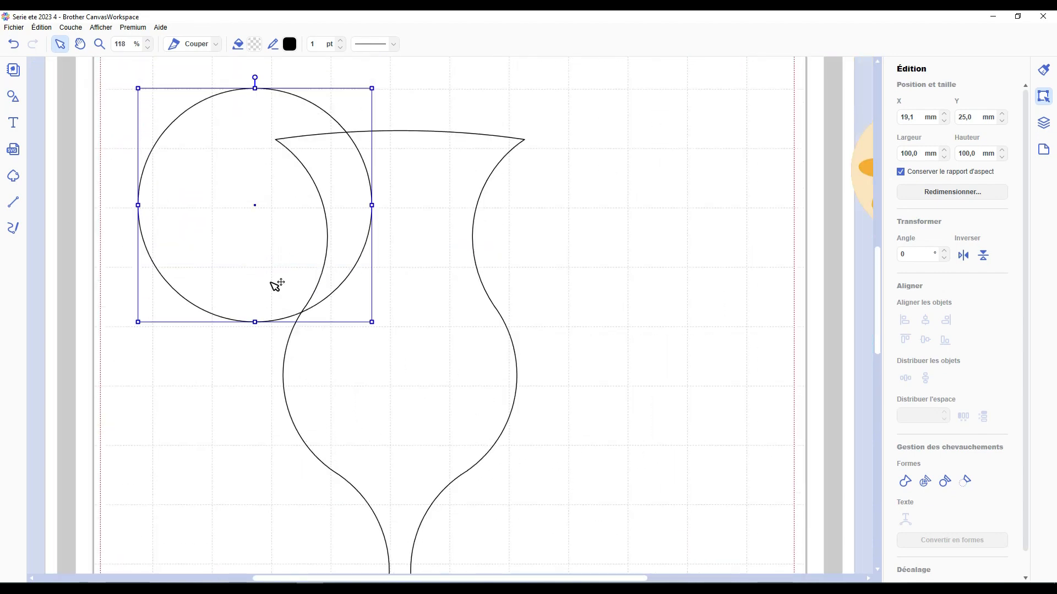
scroll(242, 279, up, 3)
drag(168, 284, 371, 199)
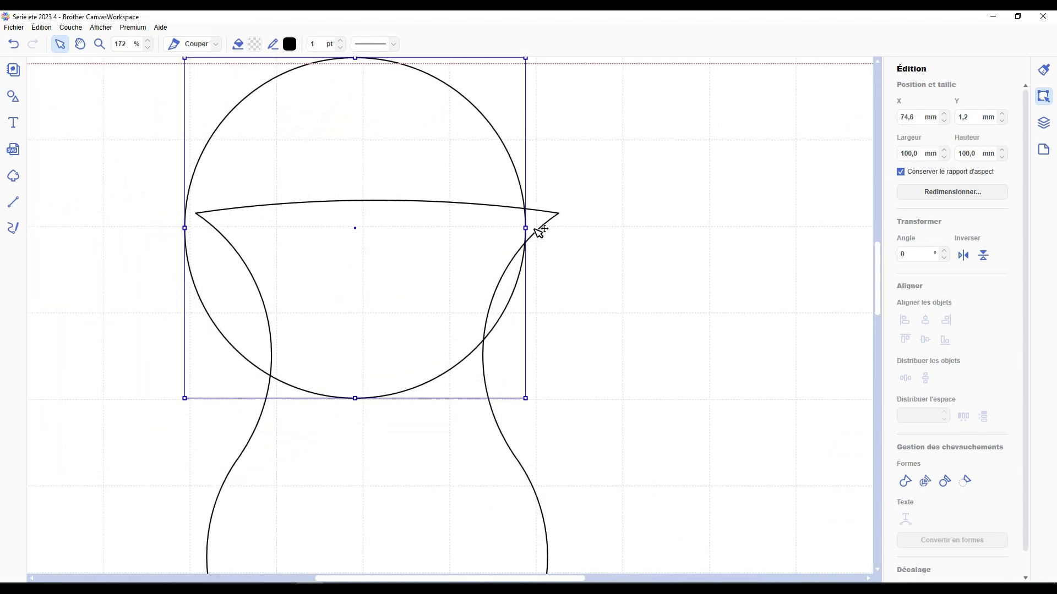
Stretch the circle to the rim's 106.5 mm width and flatten it into an ellipse about 13.6 mm high
drag(474, 245, 557, 215)
drag(377, 384, 394, 90)
scroll(392, 259, up, 3)
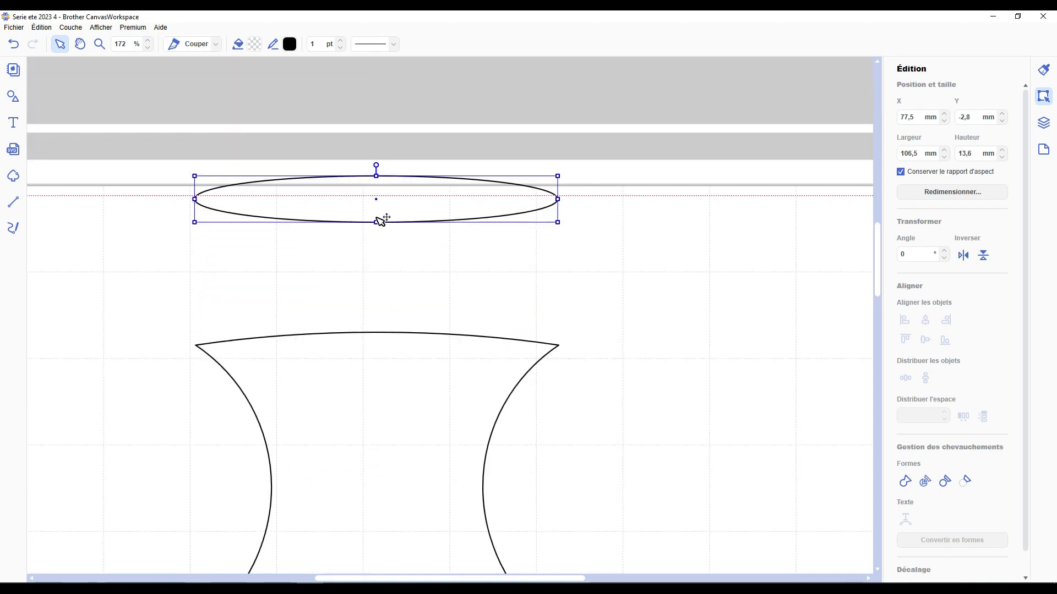
Flatten the ellipse to 9.7 mm high and fit its ends onto both corners of the glass's rim
drag(376, 222, 388, 209)
drag(433, 182, 435, 335)
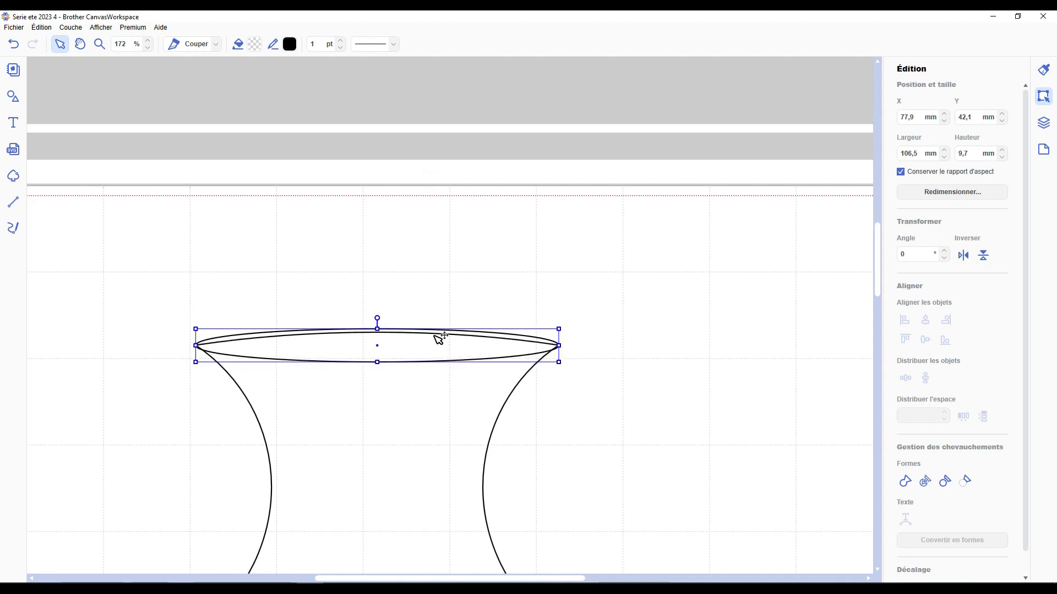
scroll(527, 406, up, 5)
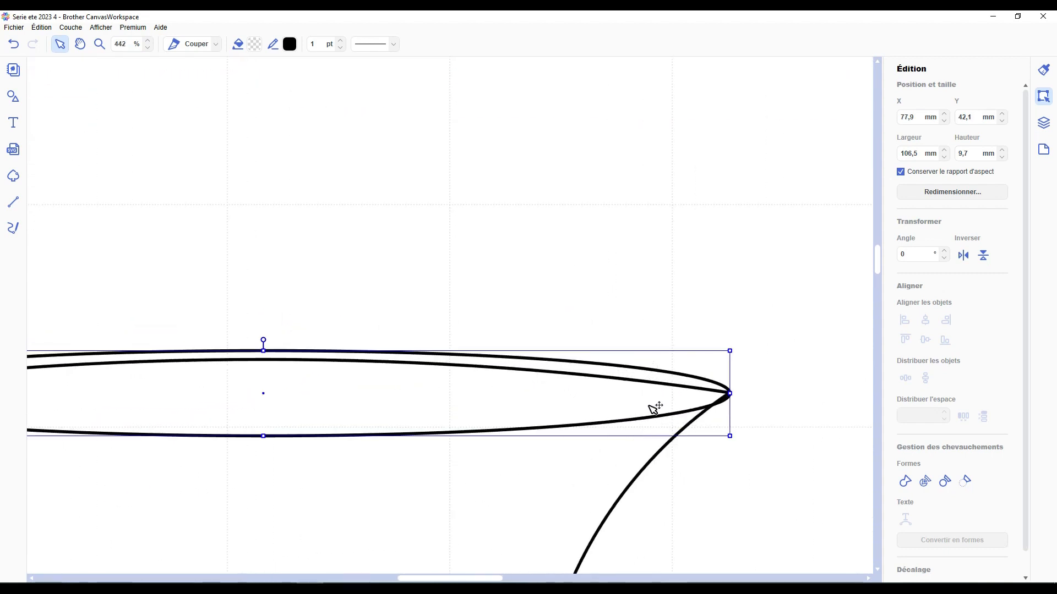
drag(651, 406, 654, 410)
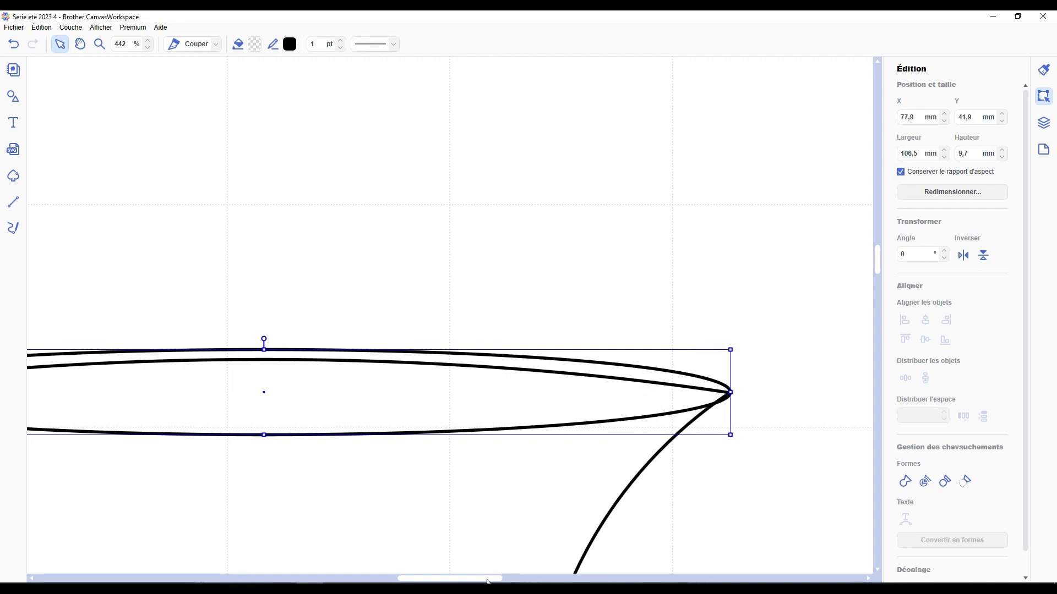
drag(487, 579, 421, 579)
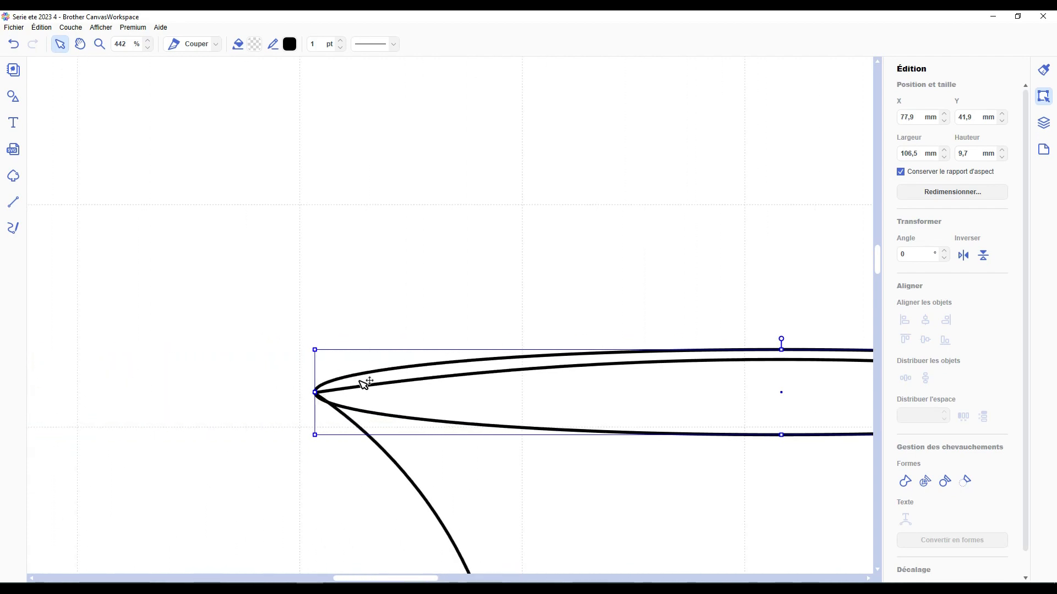
Duplicate the rim ellipse, set the copy aside on the mat, and weld the original ellipse with the glass outline
scroll(401, 406, down, 10)
scroll(484, 411, down, 3)
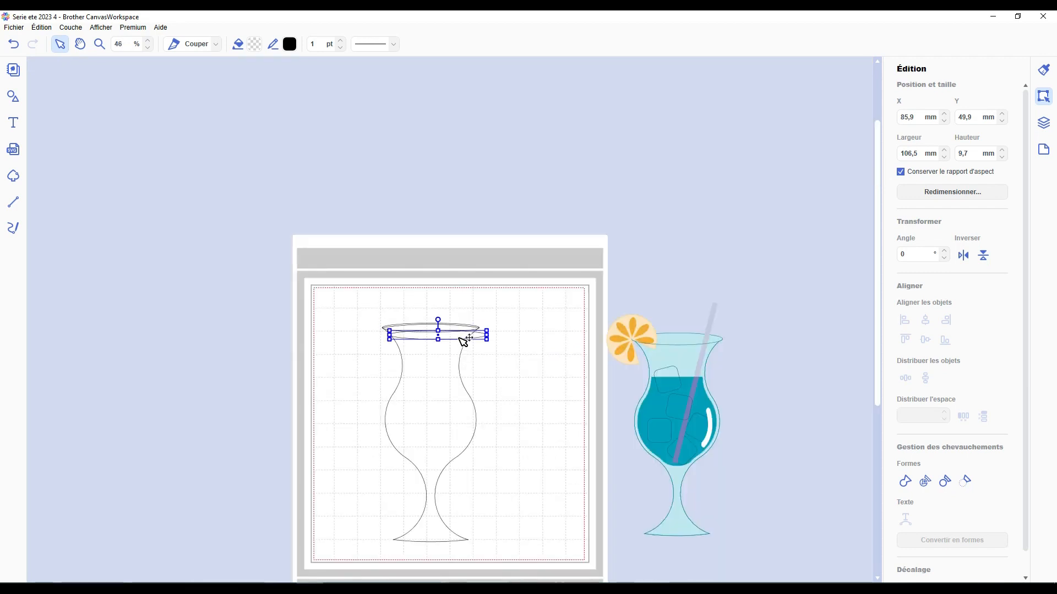
drag(466, 336, 547, 296)
click(434, 455)
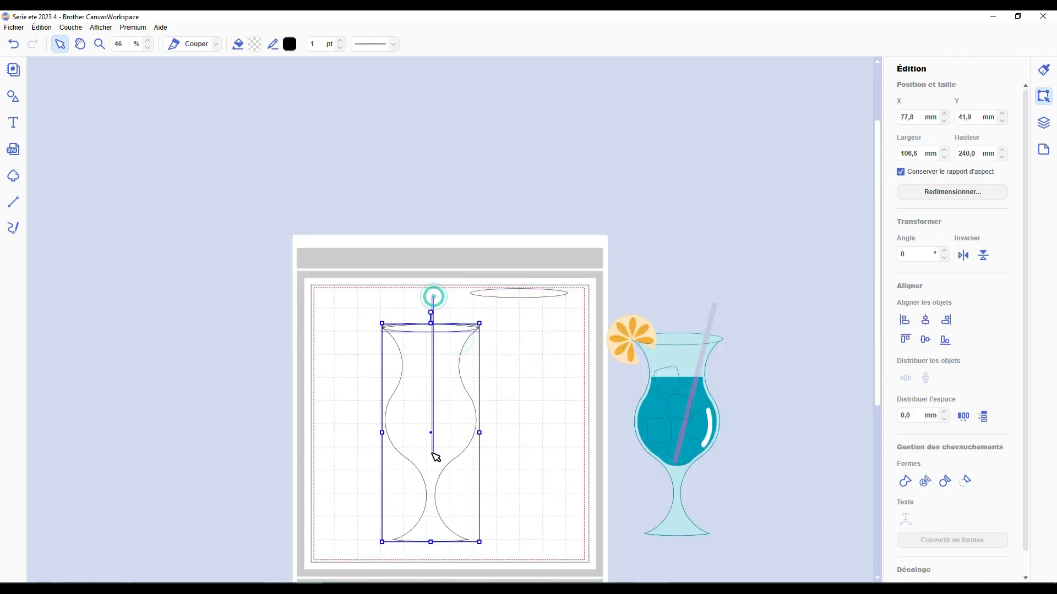
click(542, 388)
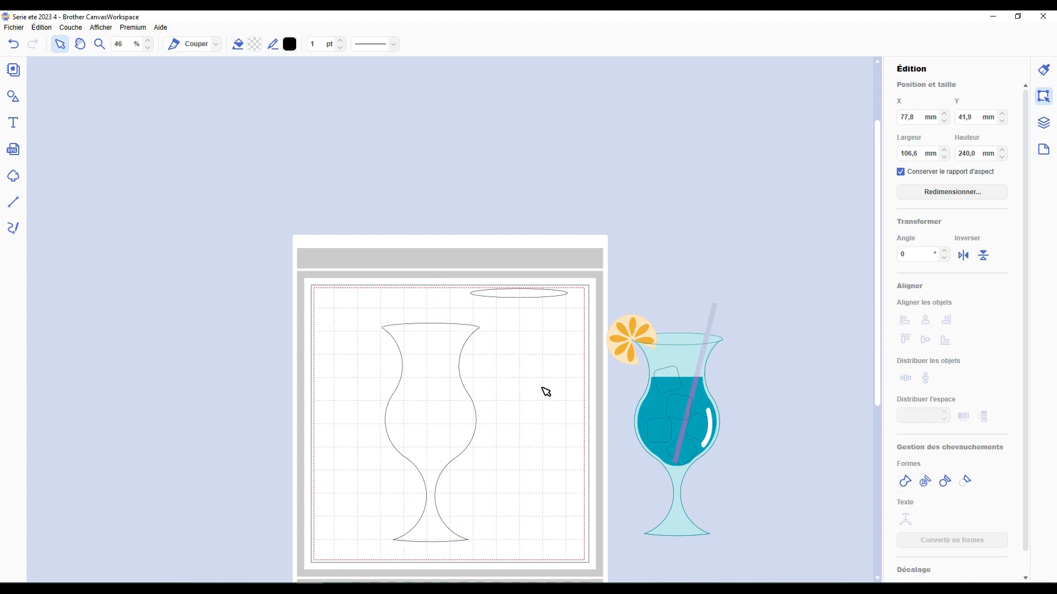
Centre the spare ellipse on the glass's rim and shift both shapes to about X 11.5 mm, Y 30.5 mm
scroll(393, 377, up, 4)
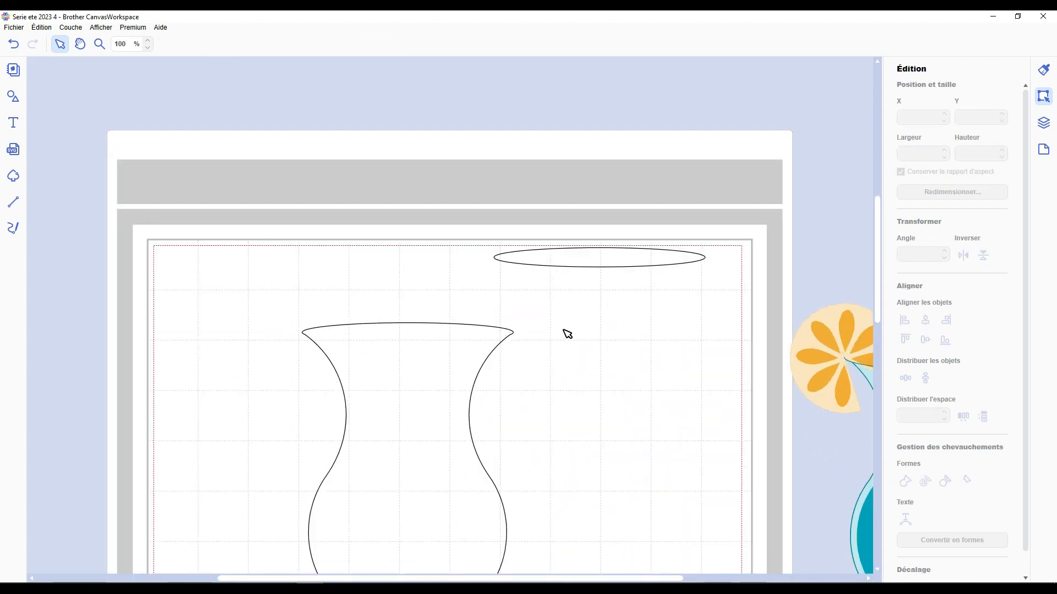
drag(607, 266, 416, 343)
click(434, 267)
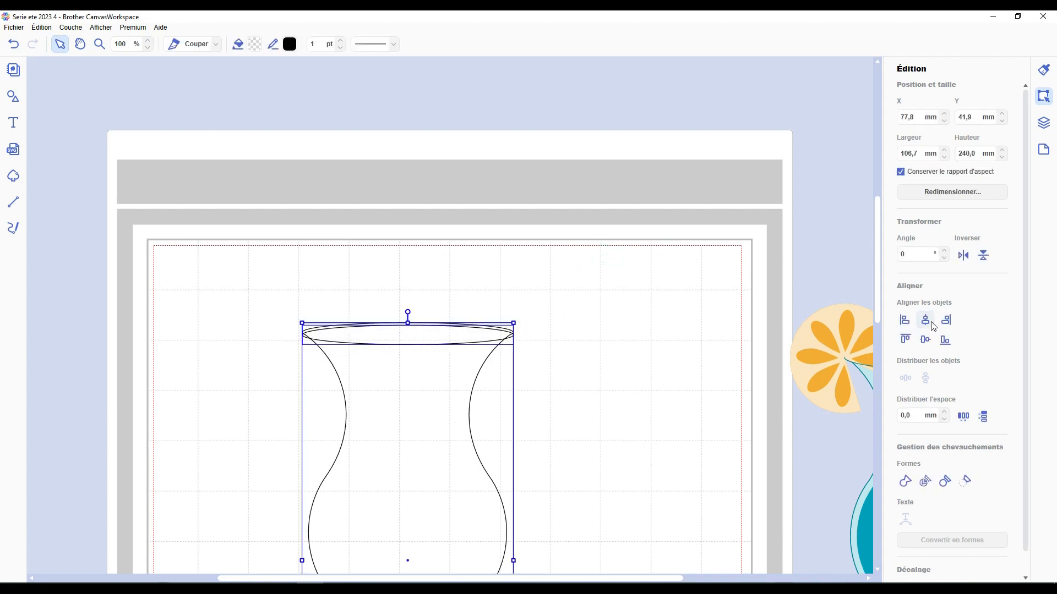
click(569, 344)
scroll(572, 359, down, 6)
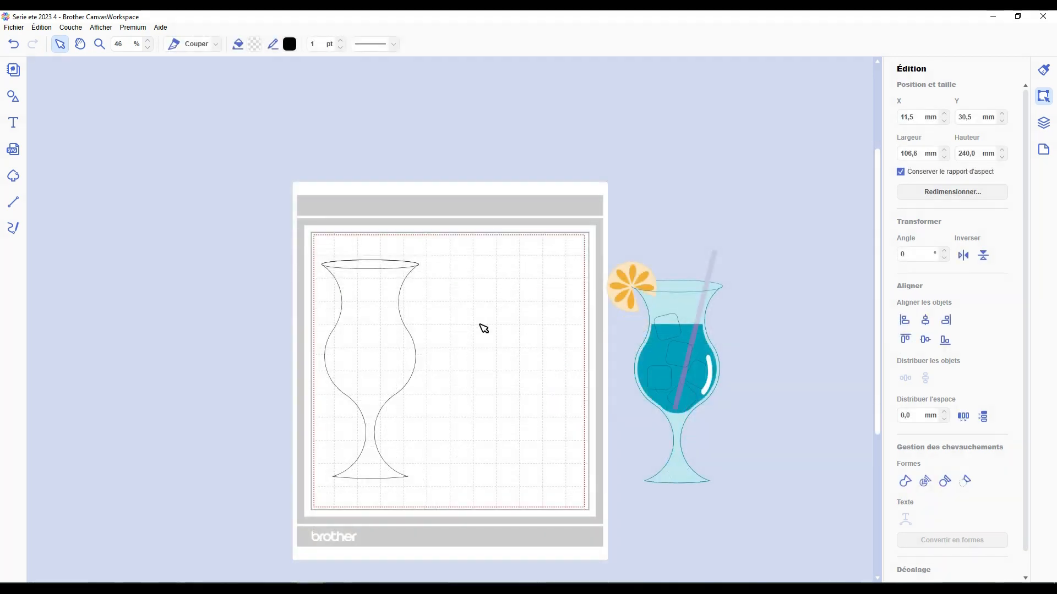
click(479, 324)
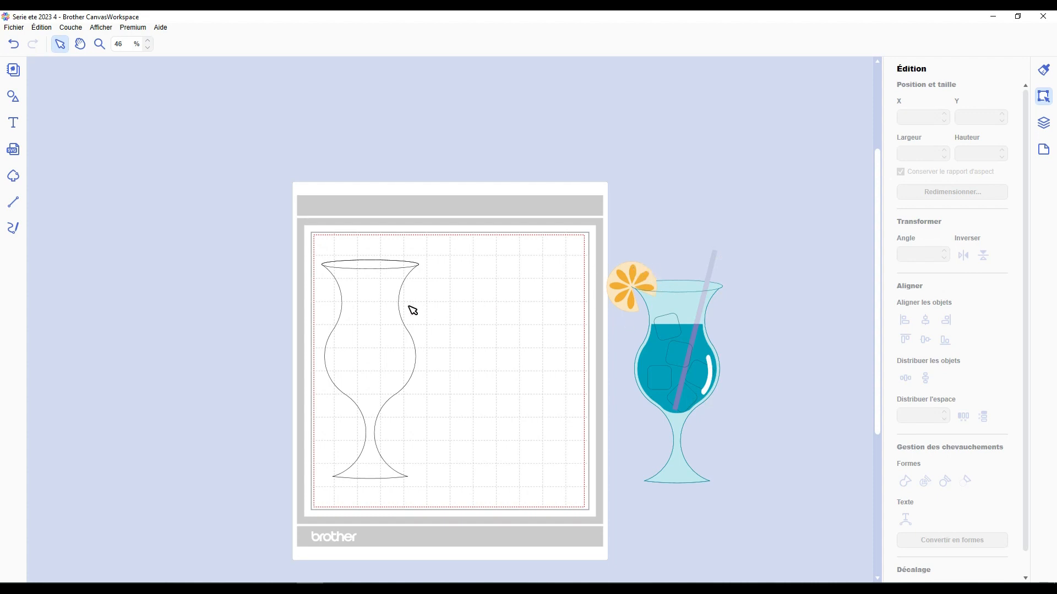
Duplicate the glass with its rim ellipse and place the copies right of the originals, undoing the stray move of the glass copy
drag(404, 223, 460, 358)
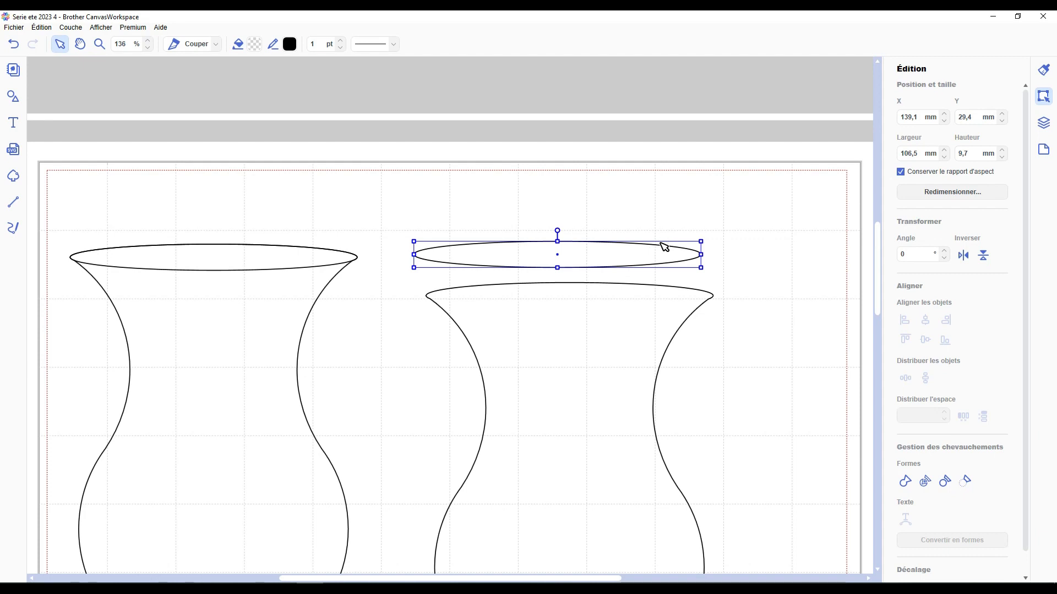
key(ctrl+z)
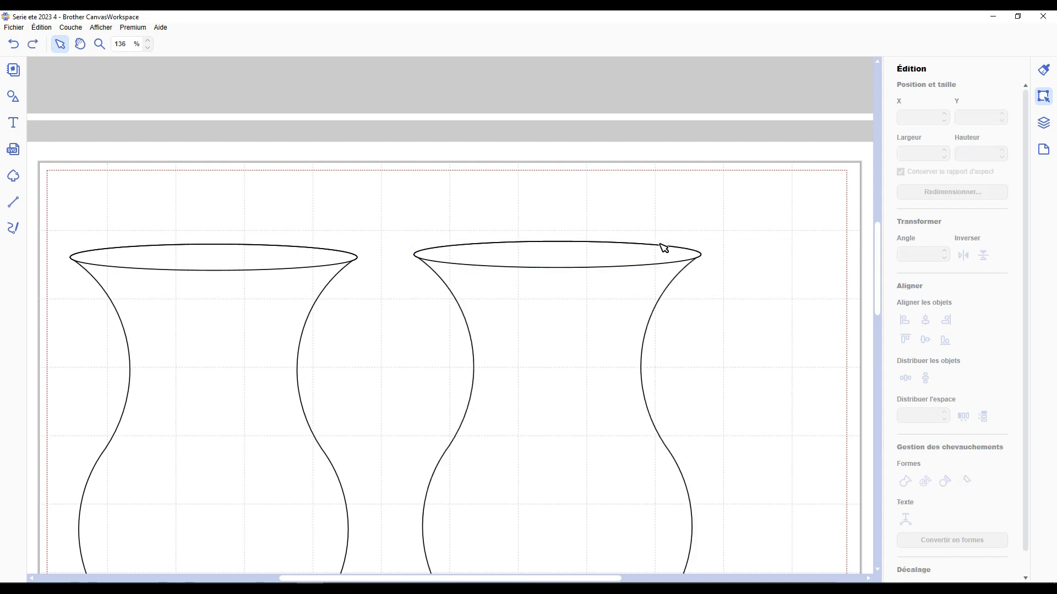
Bring the copied rim ellipse above the copied glass outline in the layer order
click(524, 257)
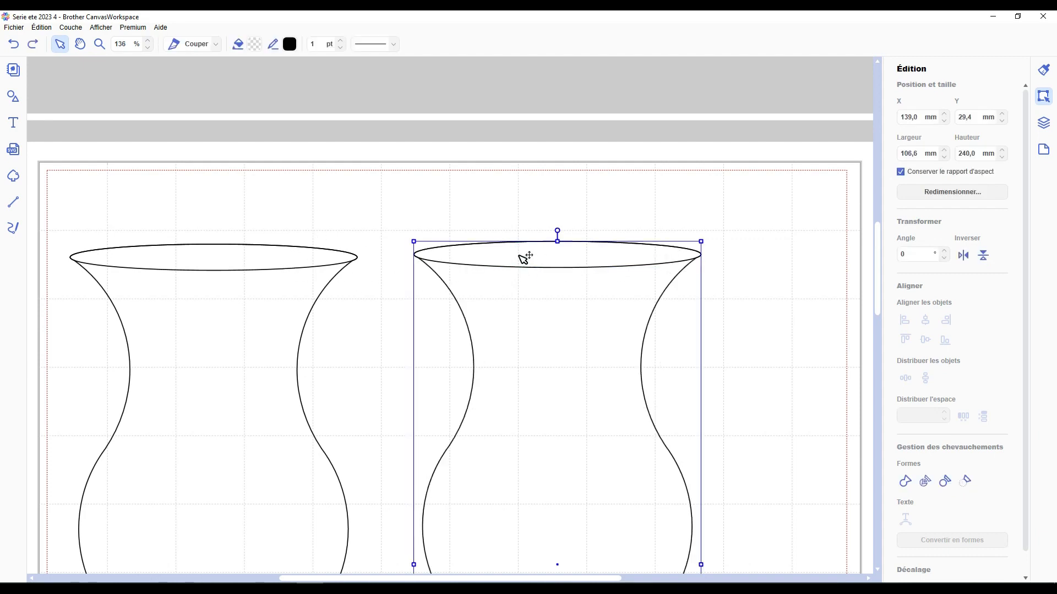
click(1044, 123)
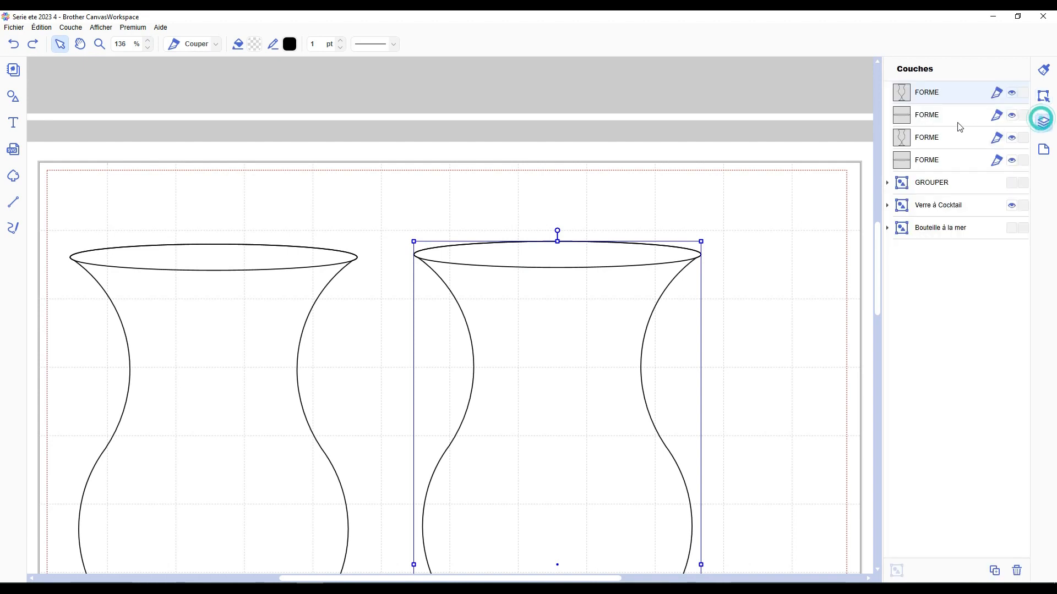
drag(952, 118, 902, 123)
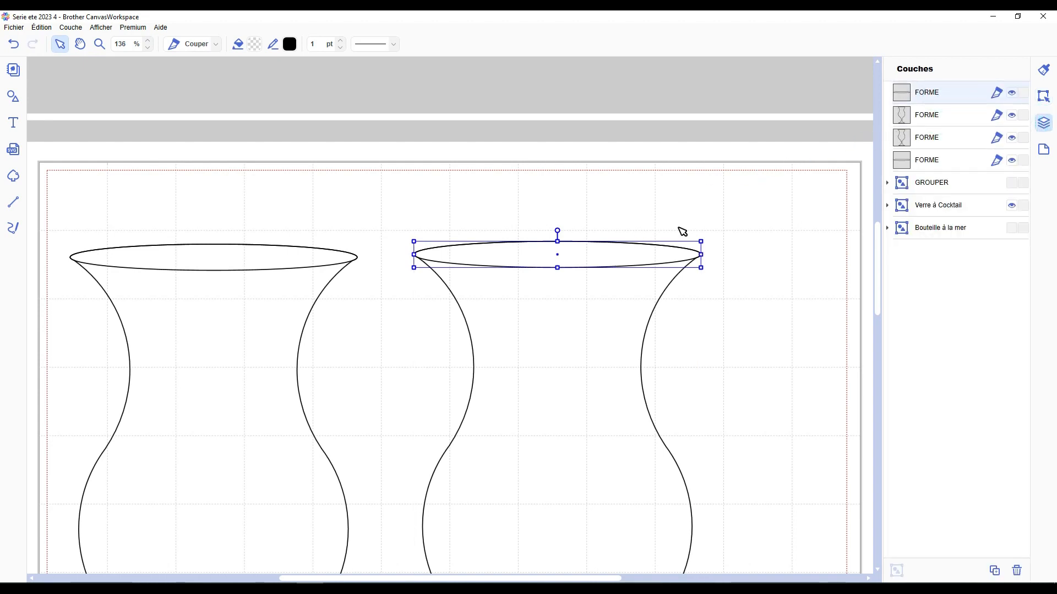
Reduce the copied ellipse to its lower arc by deleting the upper node, straightening that segment and opening the contour
double_click(688, 261)
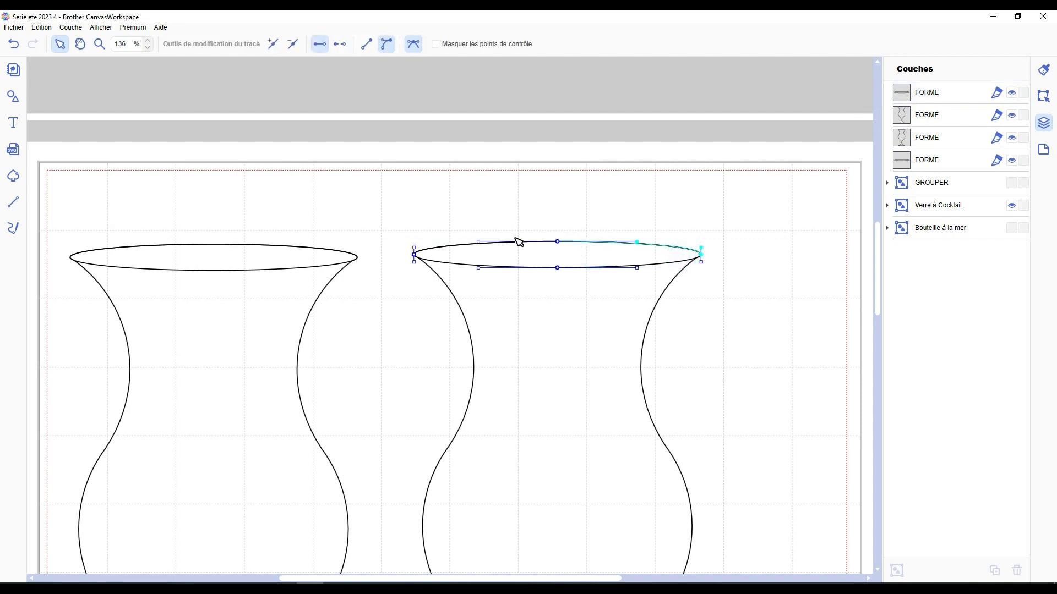
click(562, 242)
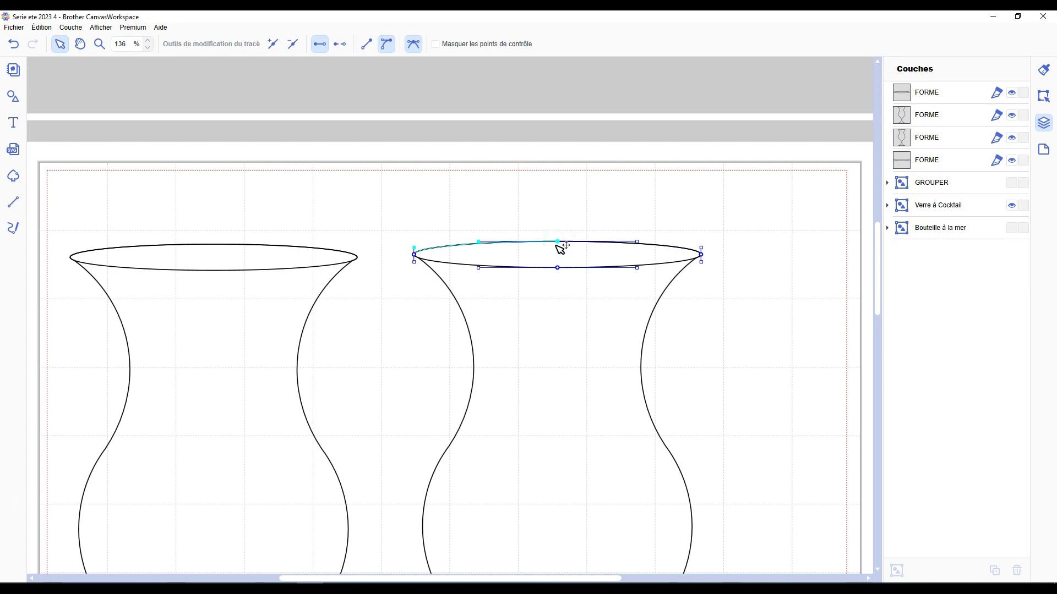
key(Delete)
click(701, 255)
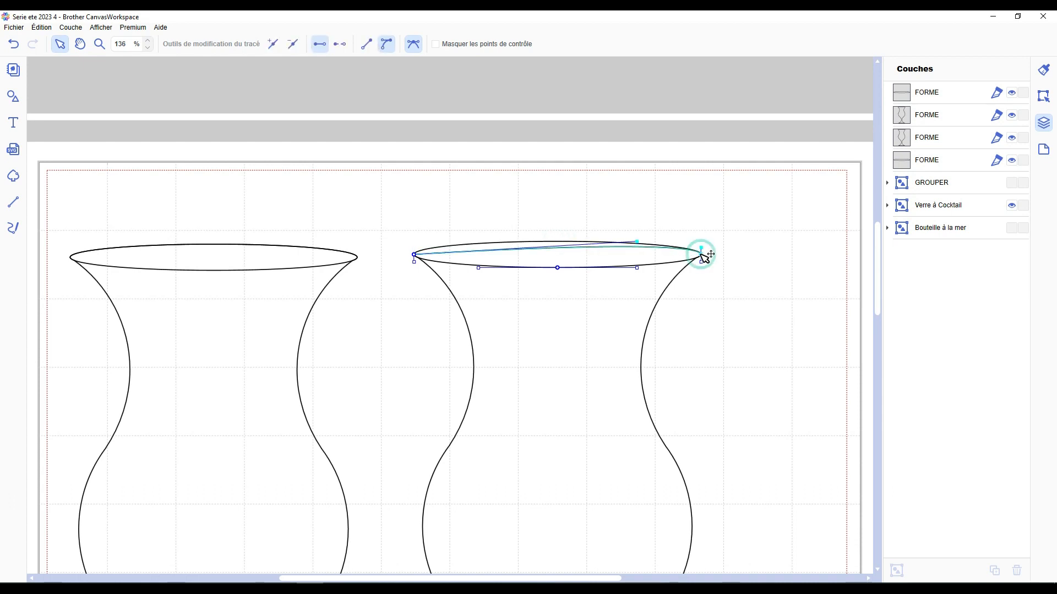
click(365, 49)
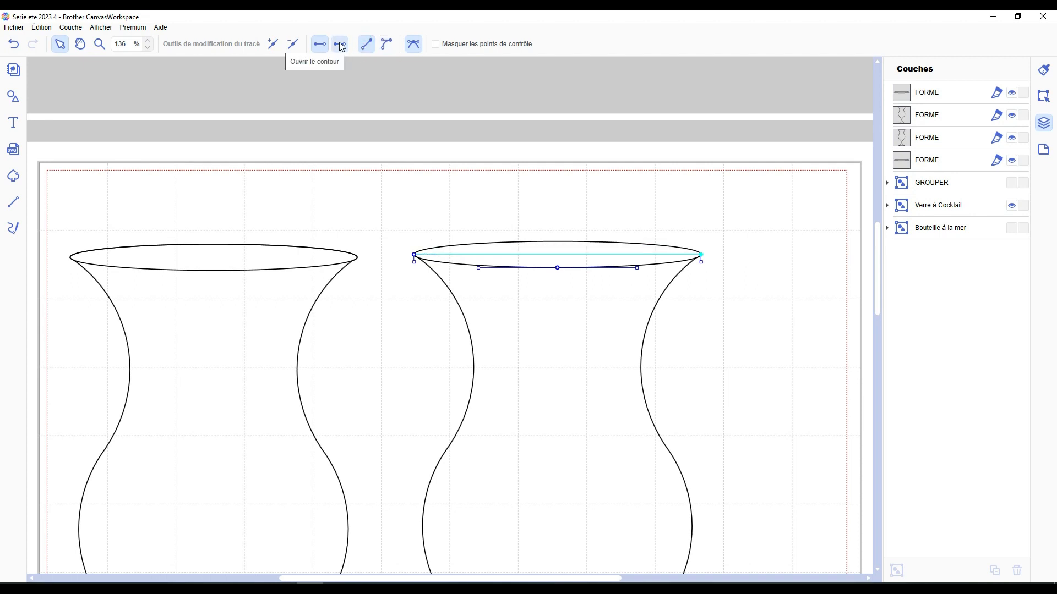
click(342, 45)
click(579, 157)
click(579, 157)
Check the open rim arc with the copied glass temporarily hidden, and compare the glasses with the reference cocktail
click(1009, 116)
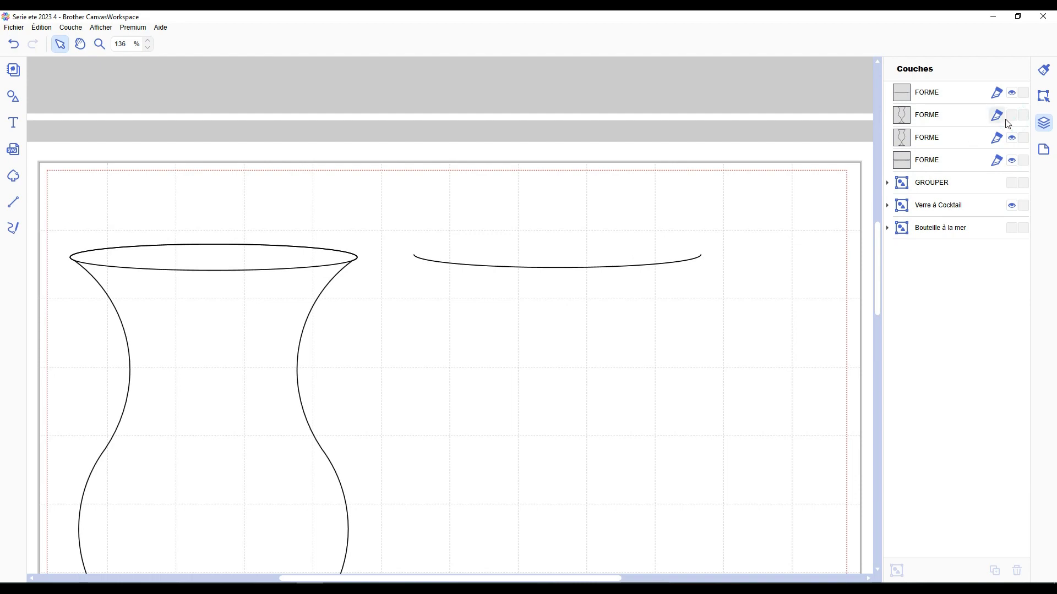
click(1011, 115)
scroll(710, 286, down, 5)
scroll(708, 293, up, 4)
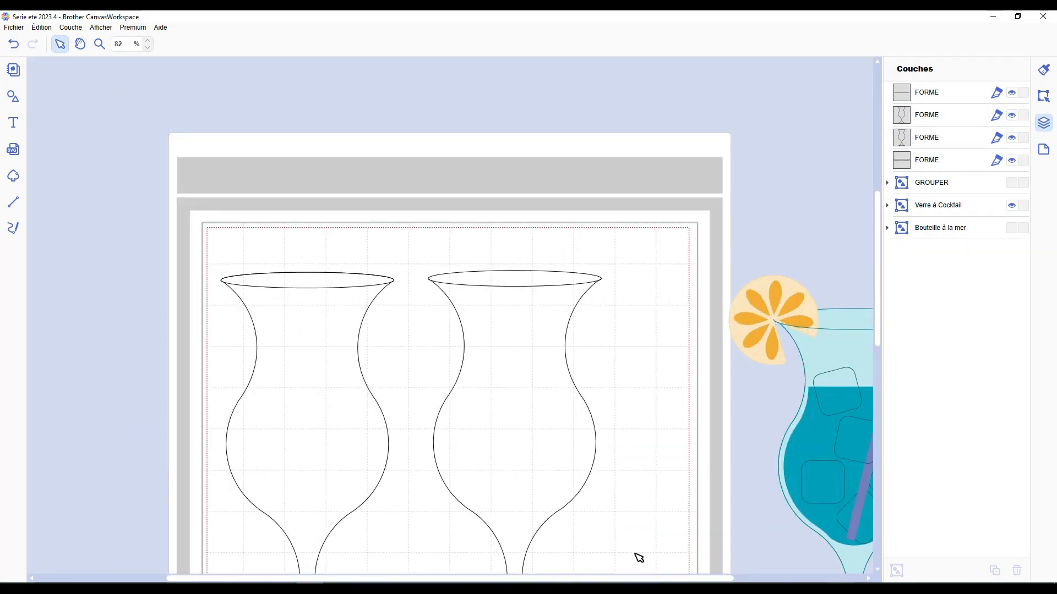
drag(631, 579, 741, 573)
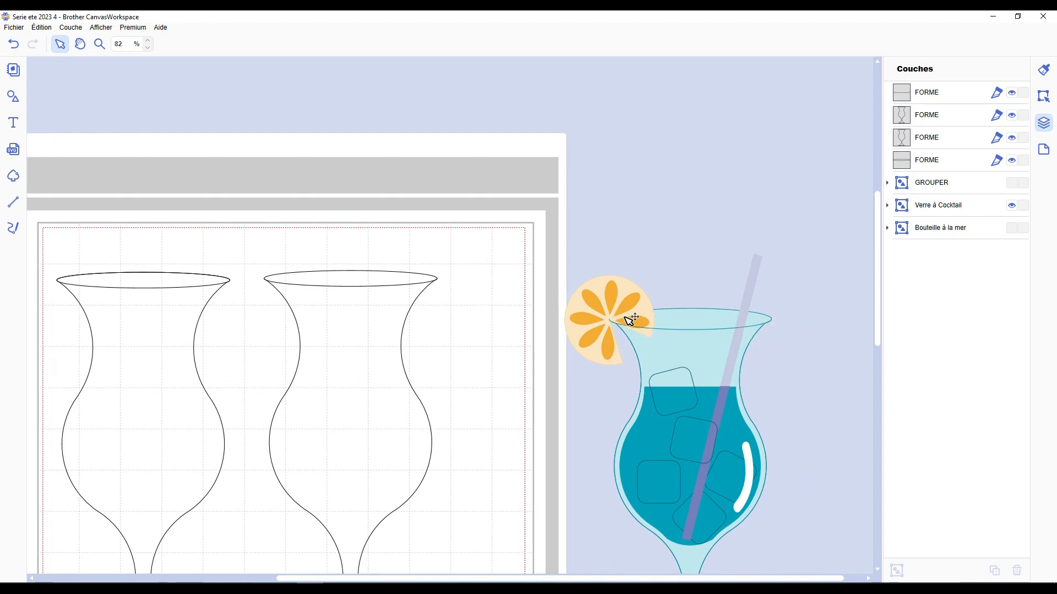
scroll(576, 518, left, 3)
Move the left glass outline off its rim ellipse, down and to the right, and delete that ellipse
drag(385, 213, 304, 465)
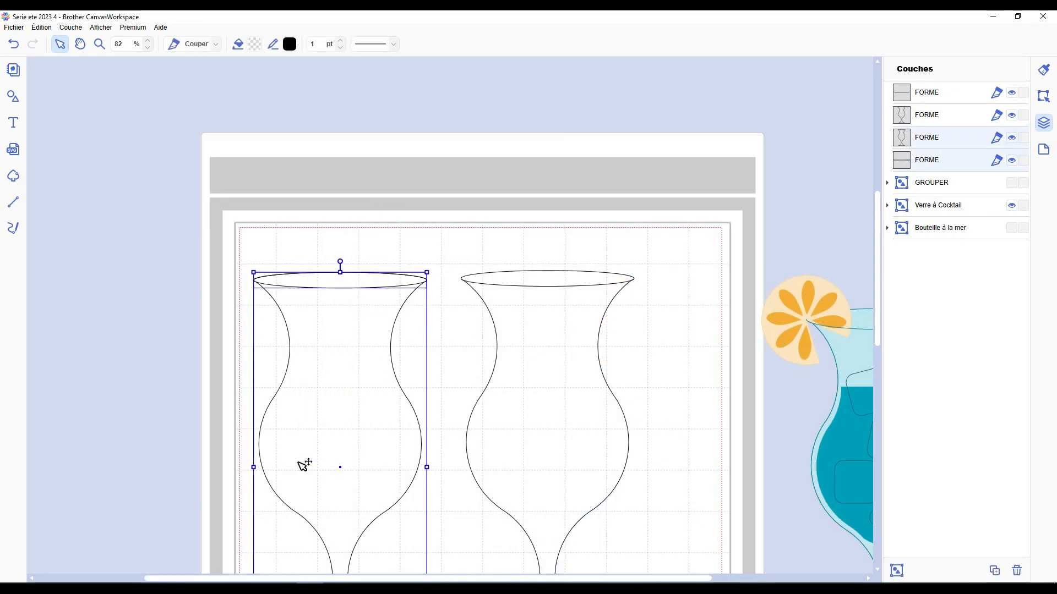
click(432, 300)
scroll(528, 451, down, 2)
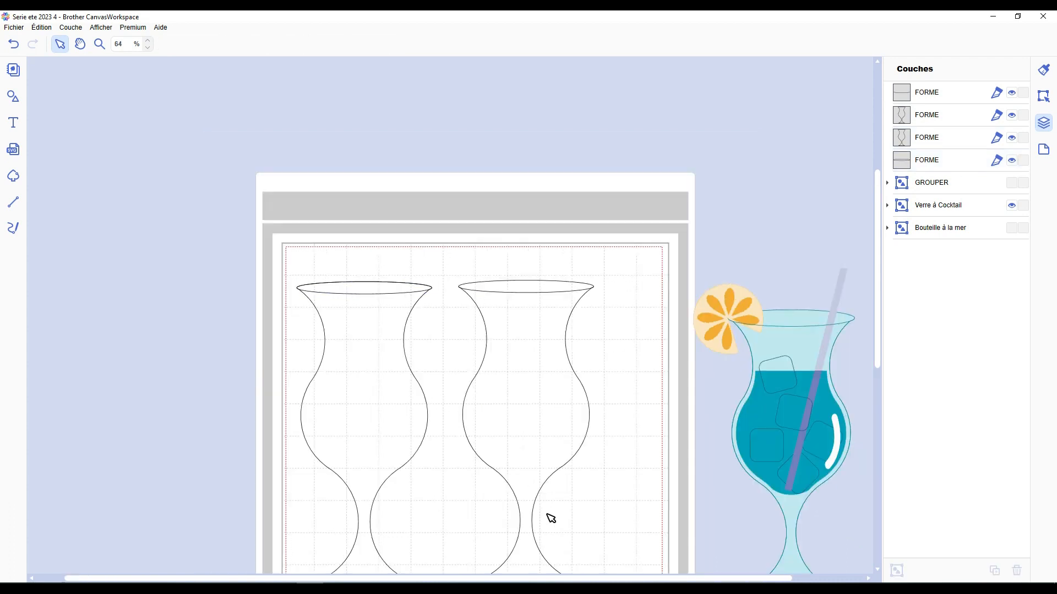
drag(562, 579, 549, 577)
click(401, 289)
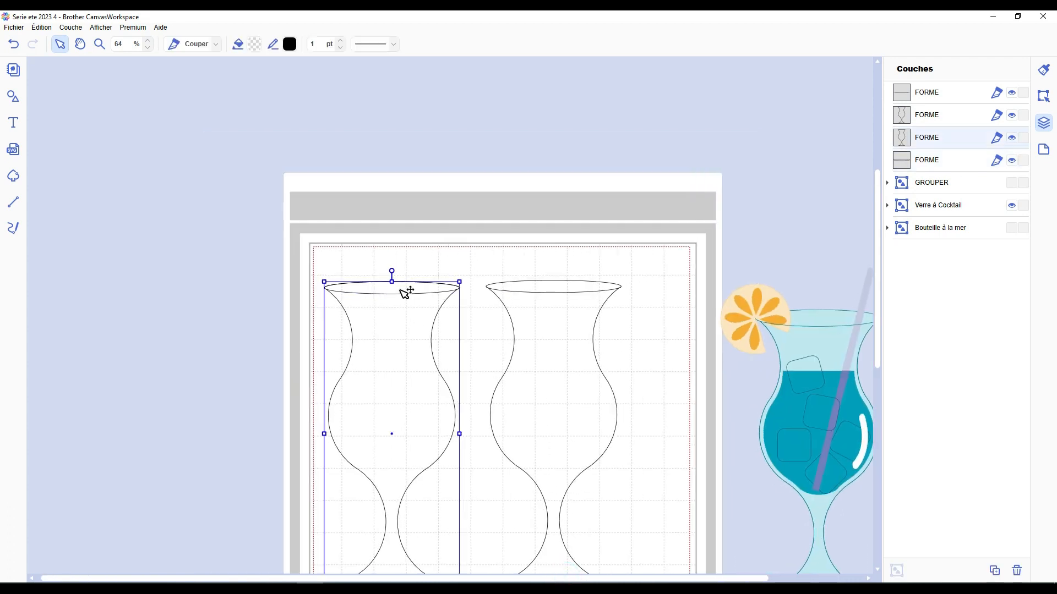
drag(432, 273, 451, 326)
click(364, 285)
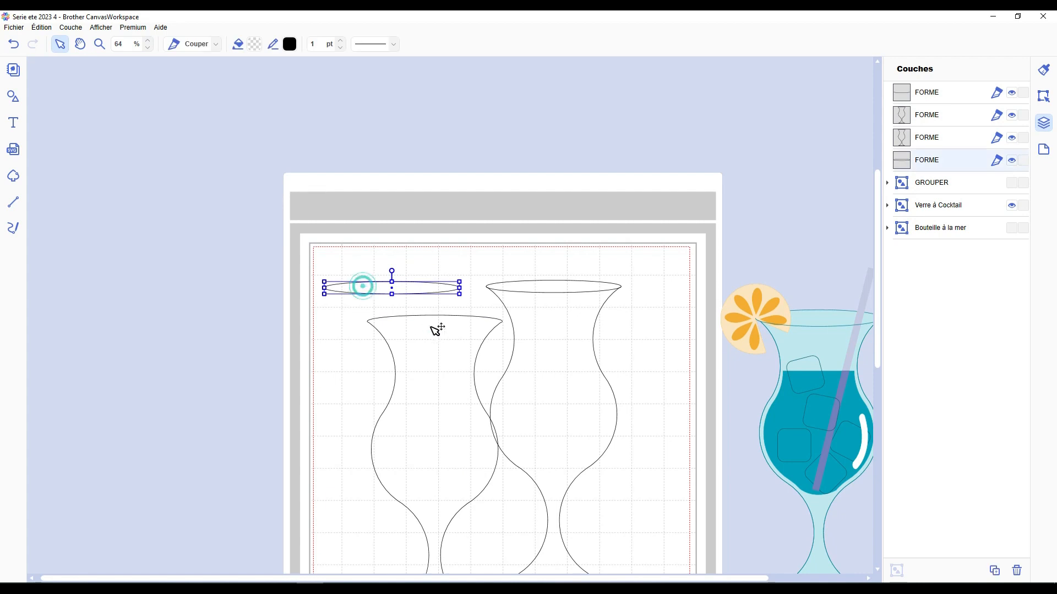
key(Delete)
Group the right glass outline with its open rim arc
scroll(450, 326, down, 1)
click(583, 320)
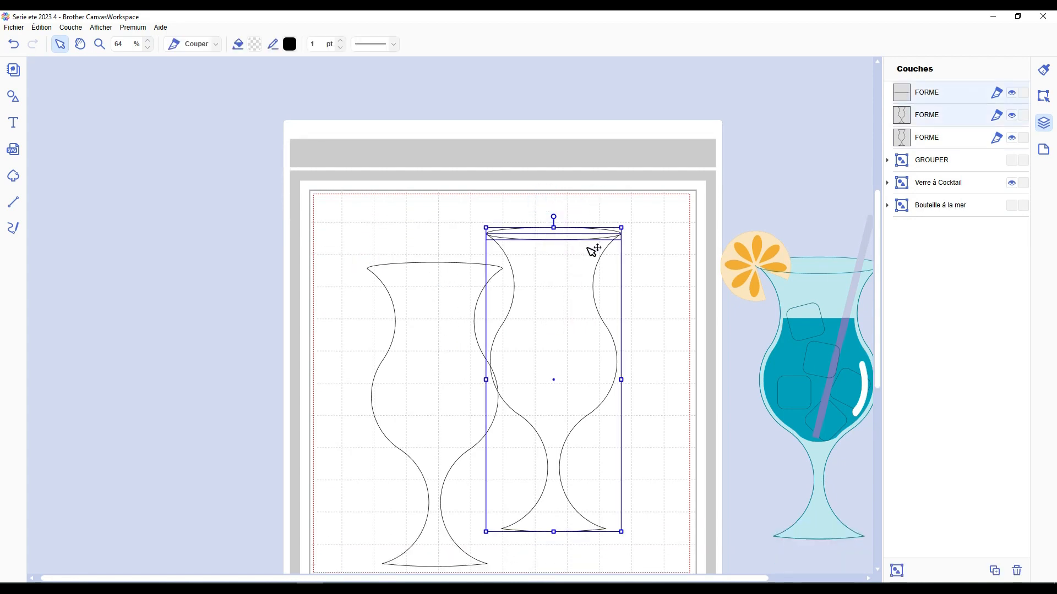
key(ctrl+g)
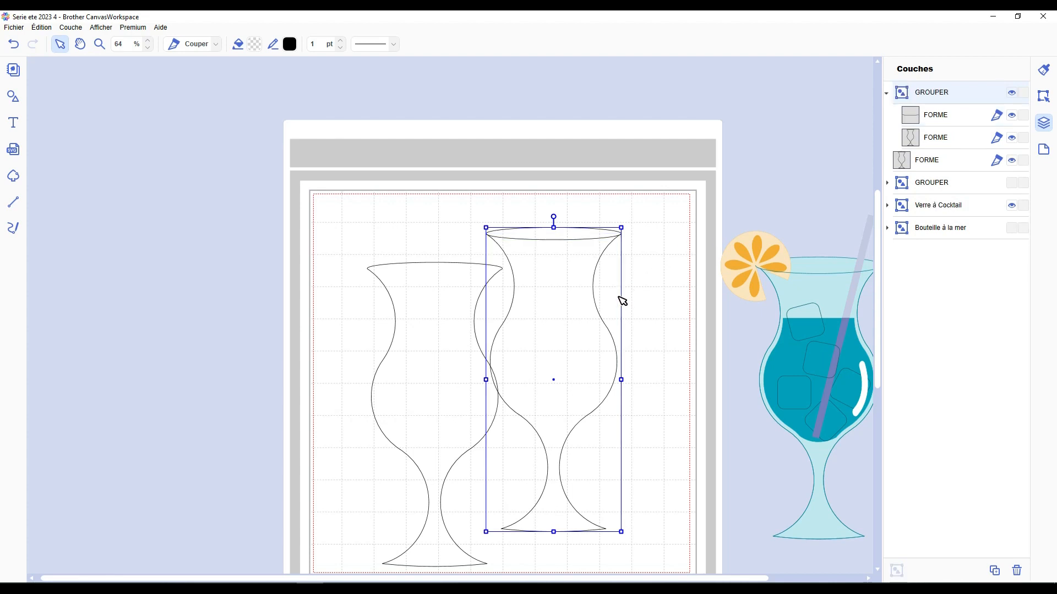
Place the grouped glass over the mat's left edge and the single glass outline near the mat's centre
drag(581, 289, 298, 291)
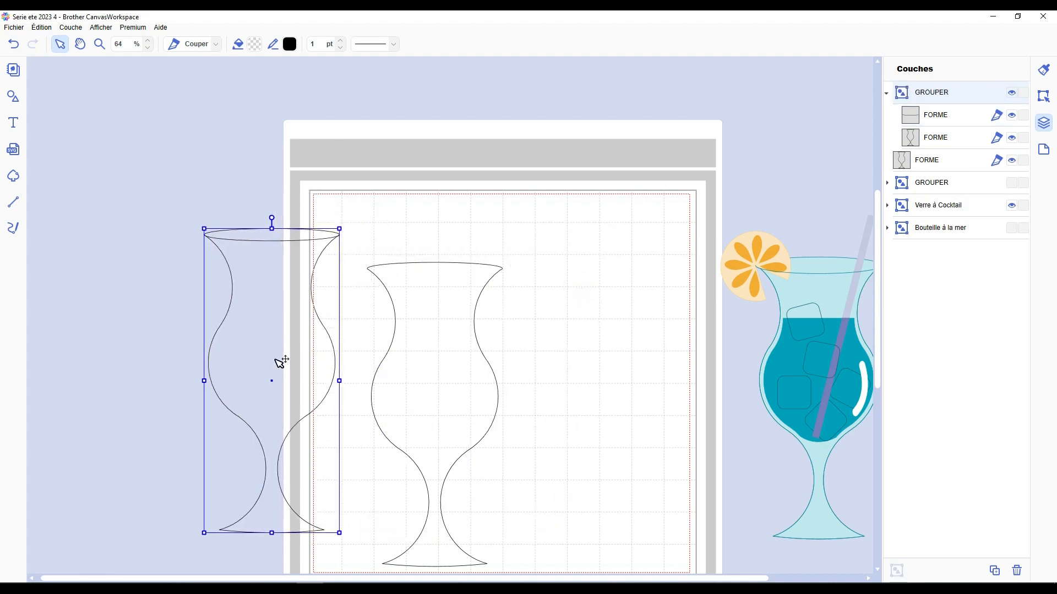
drag(272, 348, 285, 352)
drag(409, 364, 495, 329)
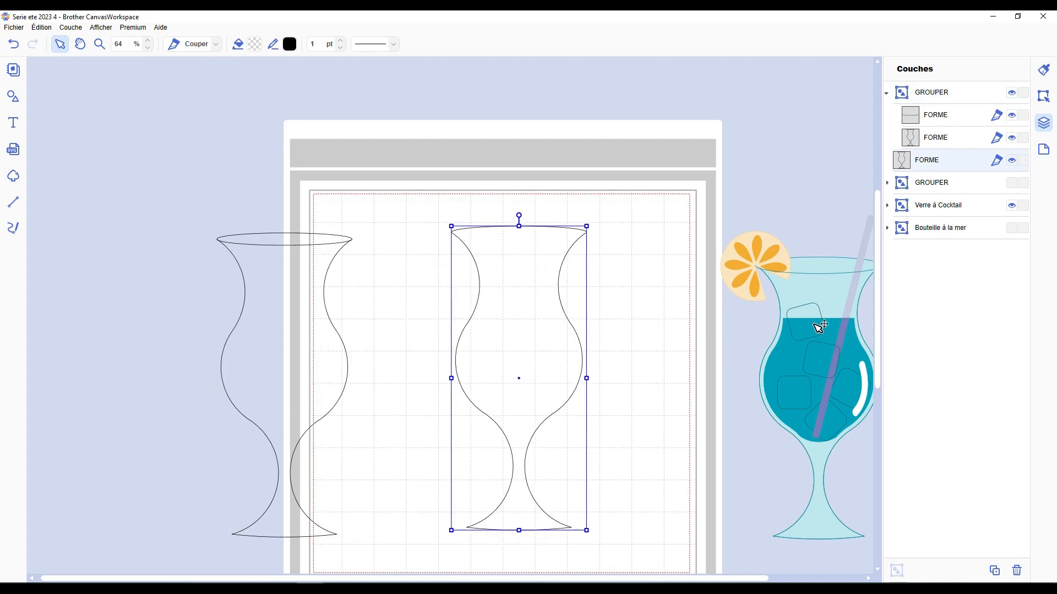
Draw a closed straight-line polygon around the central glass's bowl, with a horizontal liquid level and a level base across the stem
key(p)
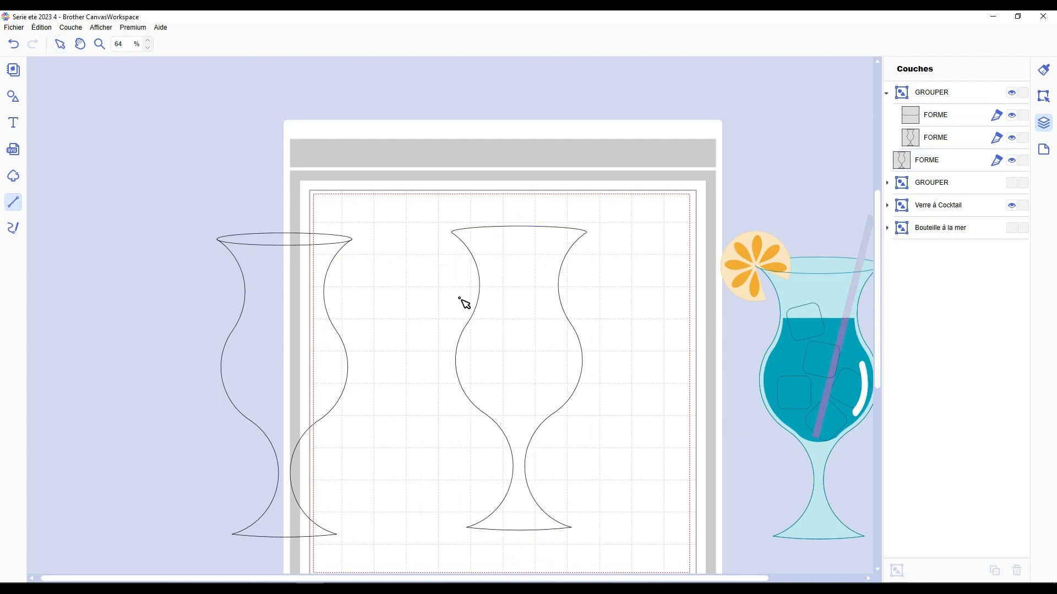
click(454, 295)
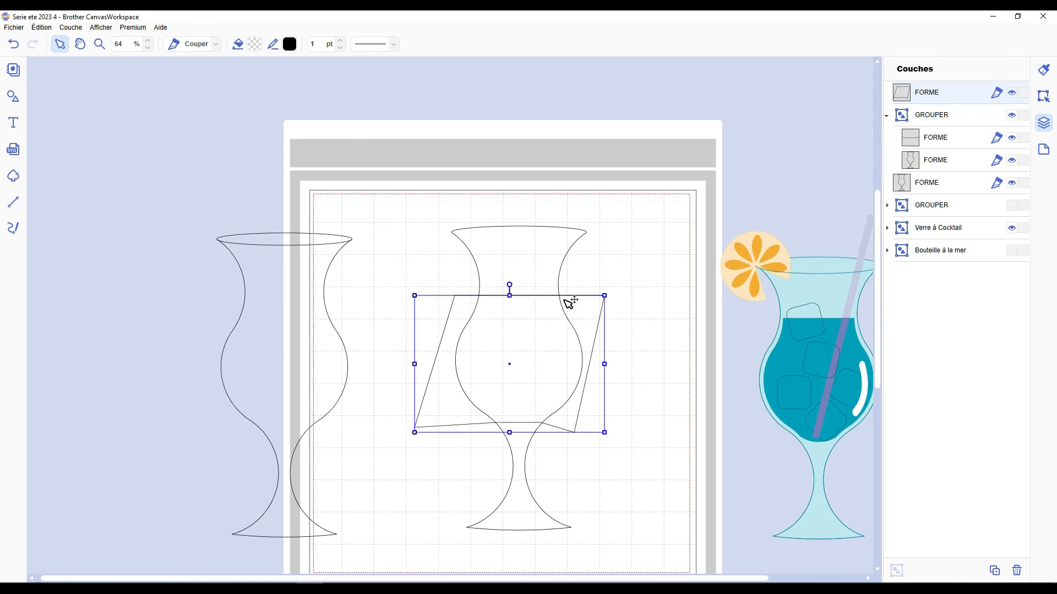
click(636, 290)
scroll(578, 431, up, 6)
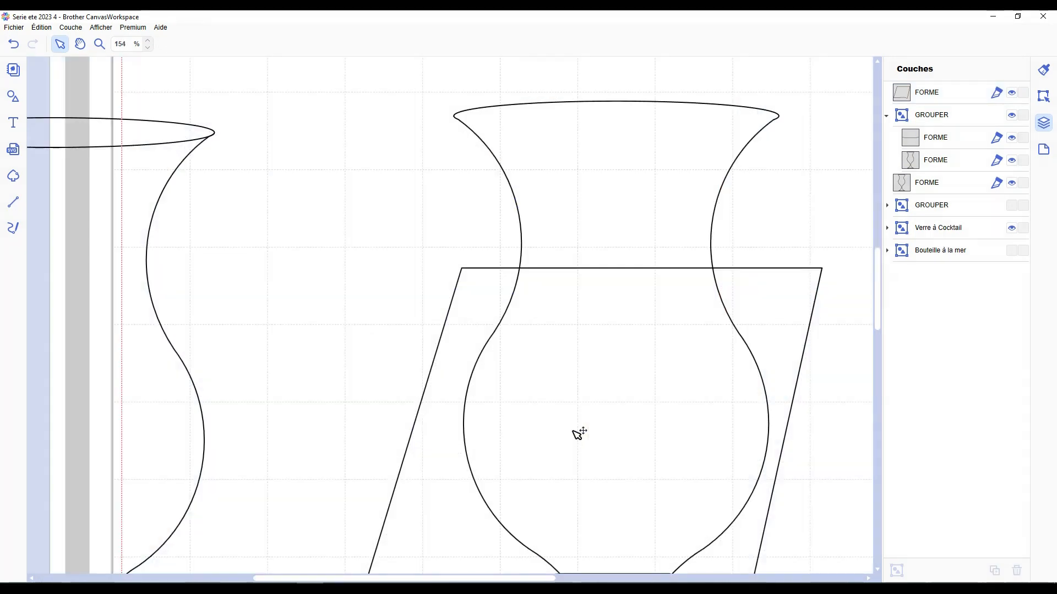
scroll(516, 579, right, 3)
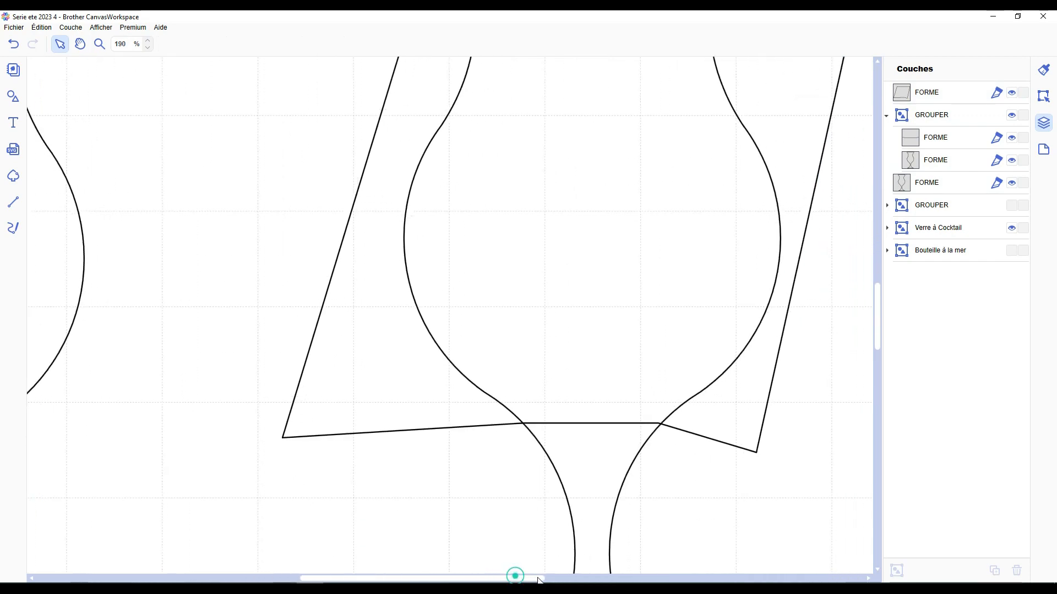
Adjust the two base corners of the polygon so they sit exactly on the central glass outline above the stem
click(552, 399)
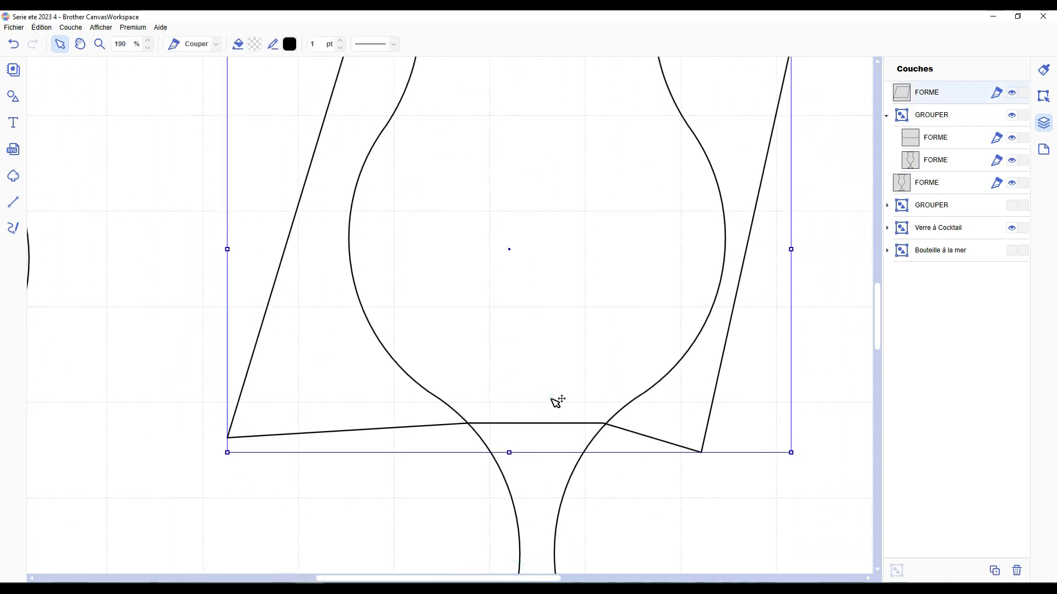
double_click(552, 399)
scroll(684, 481, up, 2)
scroll(684, 482, up, 2)
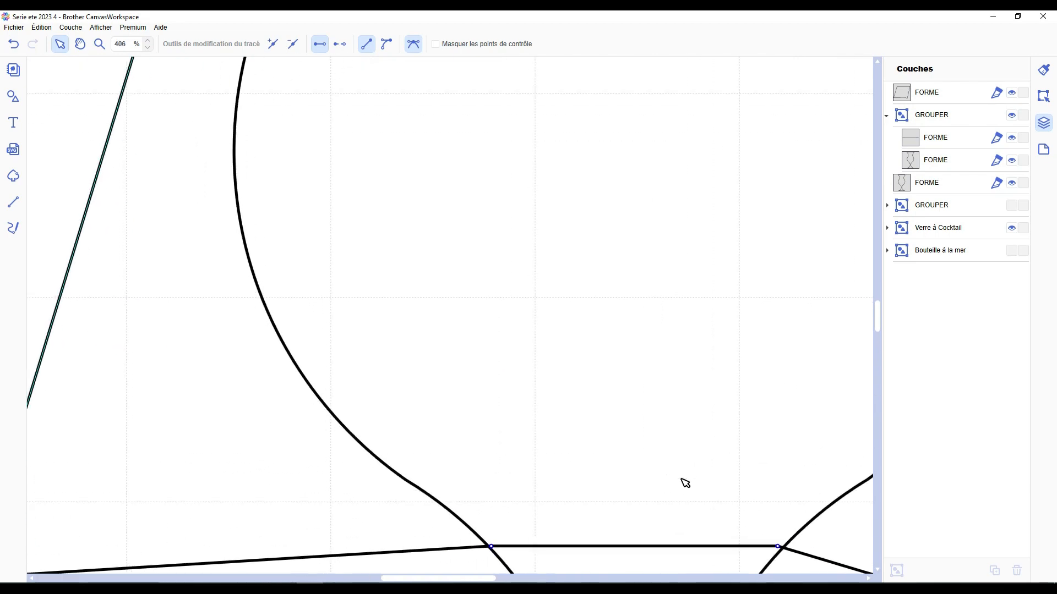
scroll(502, 521, down, 2)
scroll(473, 579, right, 3)
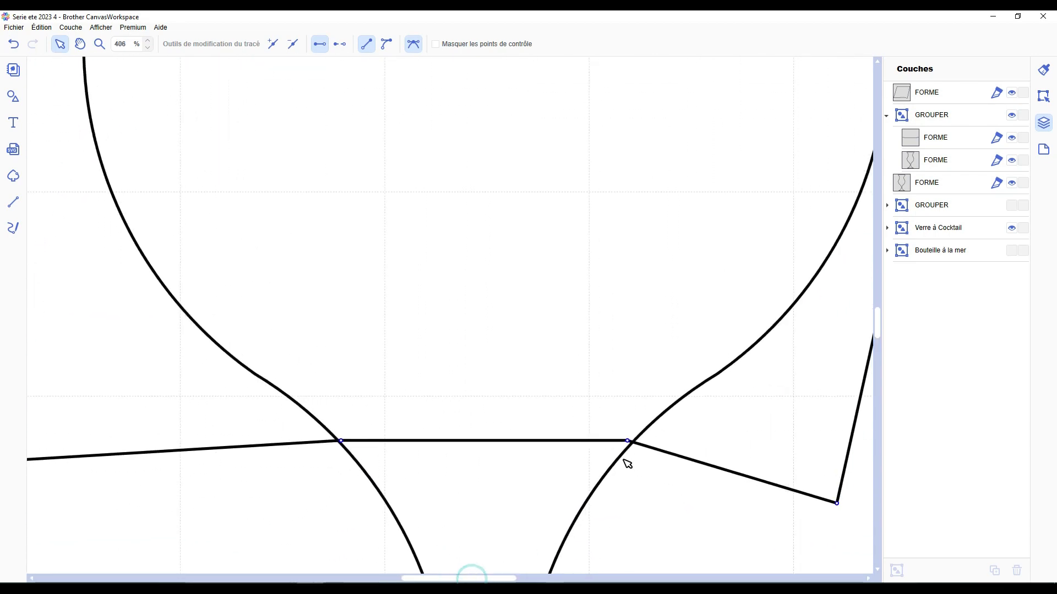
click(634, 440)
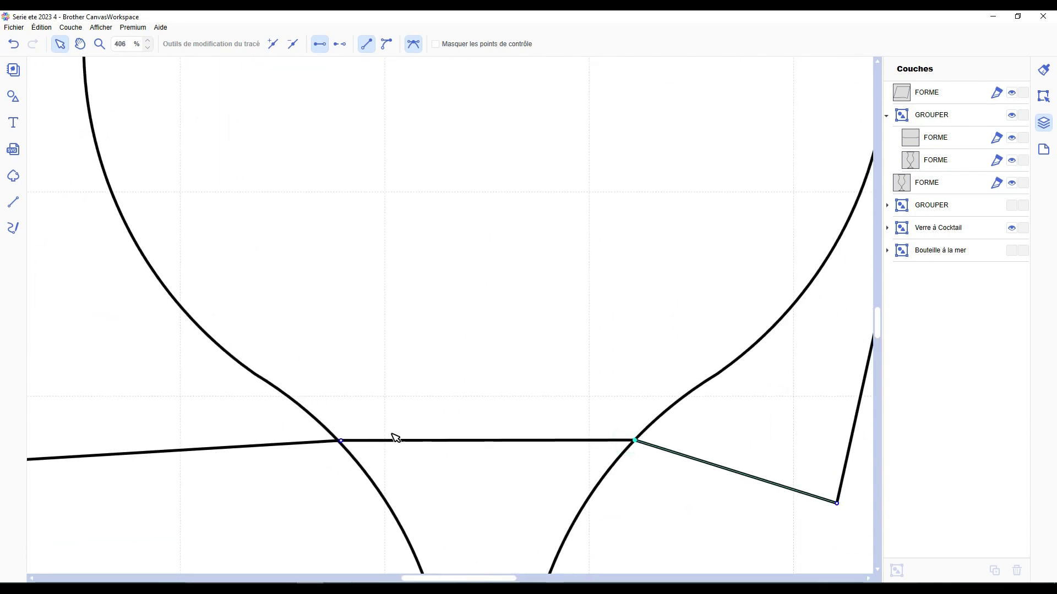
click(339, 440)
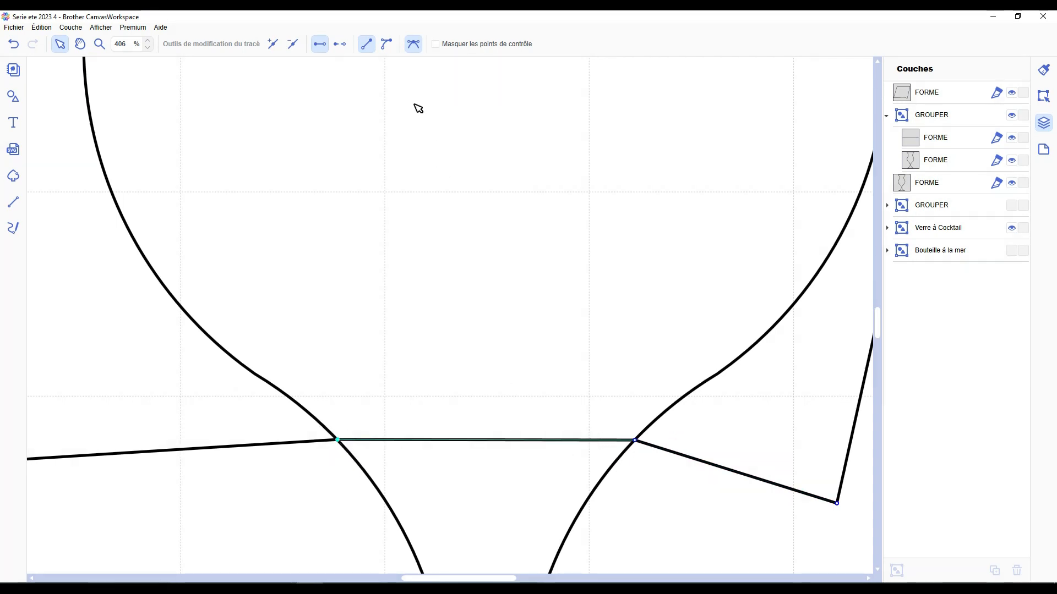
Convert the polygon's base segment between the glass sides into a curve and bow it downward into a rounded bottom
click(386, 44)
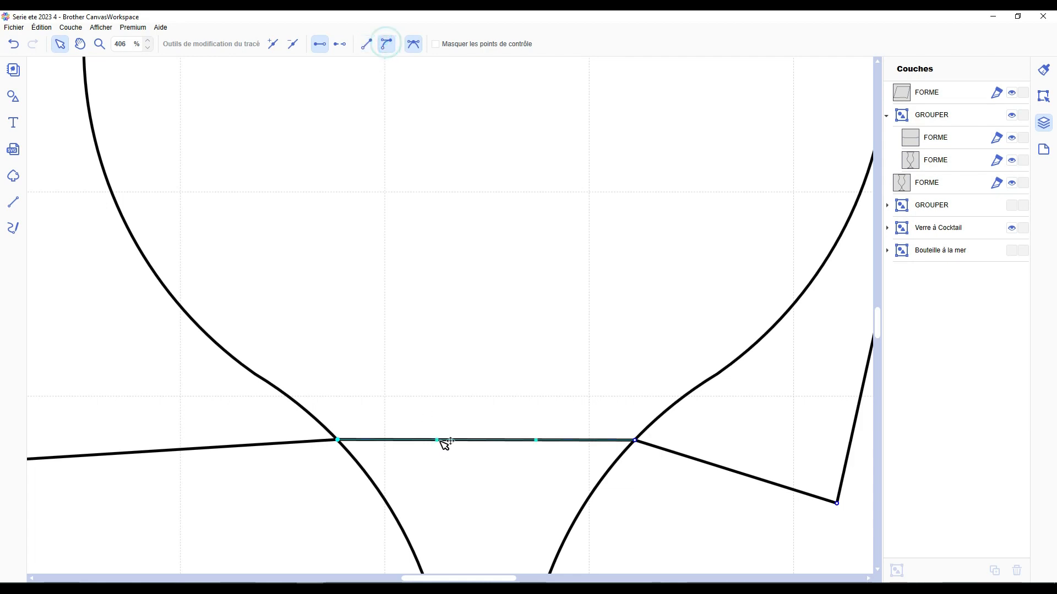
drag(441, 441, 442, 486)
drag(536, 440, 579, 501)
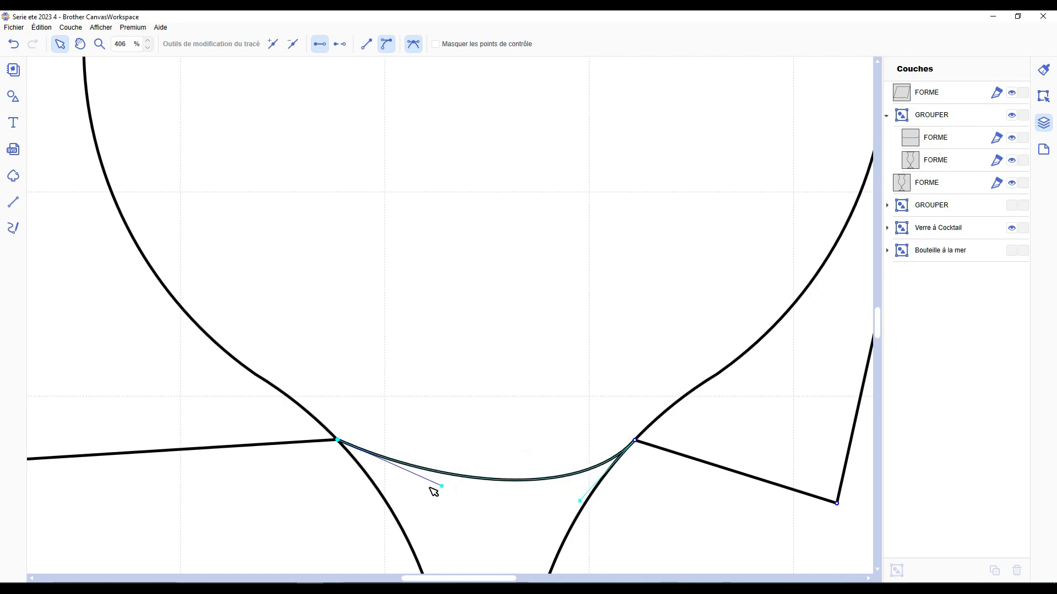
drag(440, 487, 395, 509)
click(286, 511)
scroll(304, 497, down, 10)
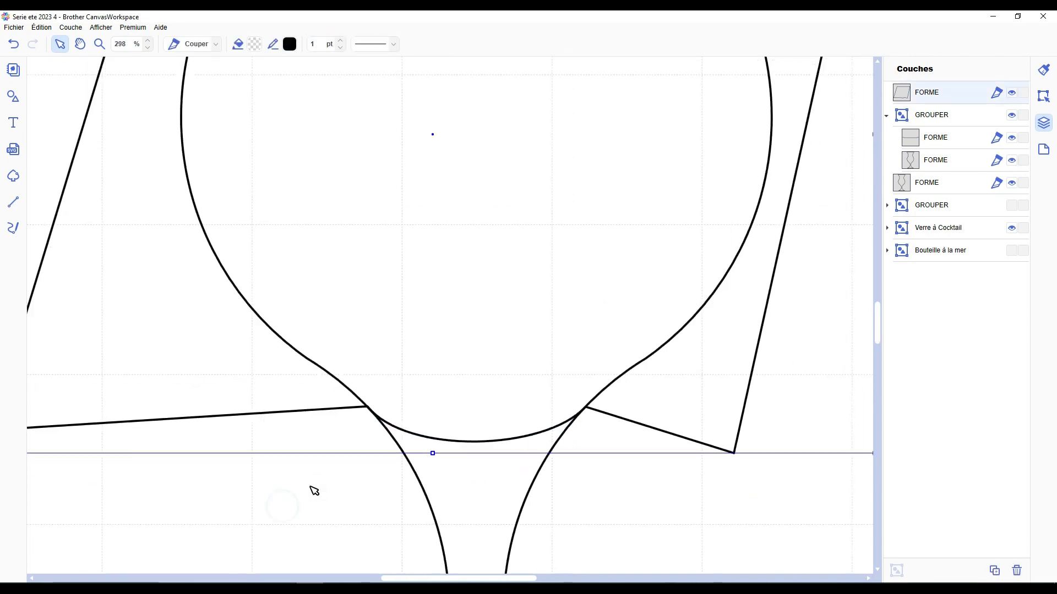
Cut the central glass outline with the polygon and delete the leftover outline, keeping only the liquid shape inside the bowl
scroll(315, 490, down, 2)
shift+click(408, 367)
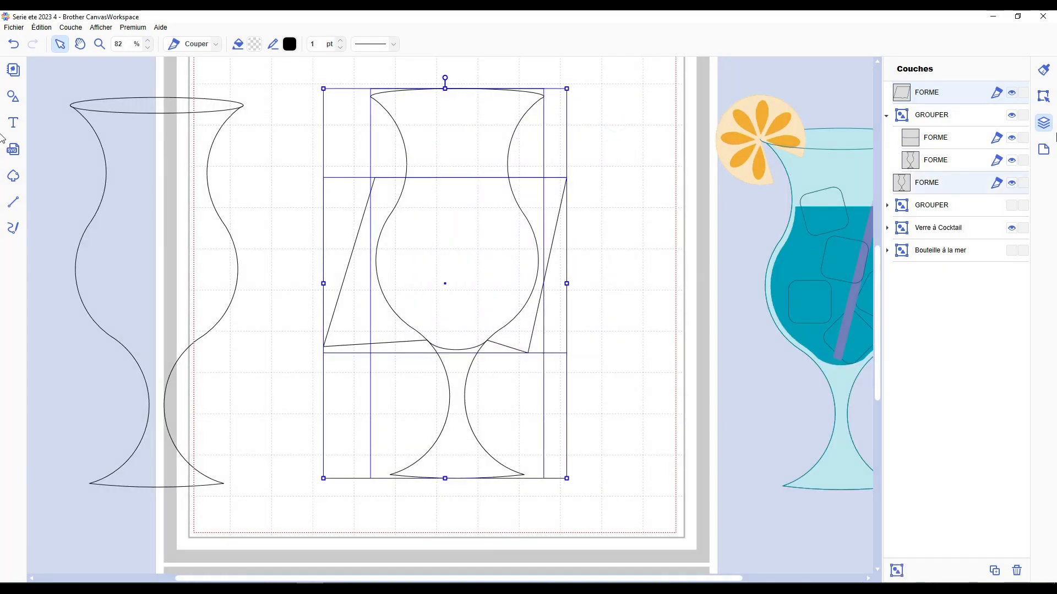
click(1044, 96)
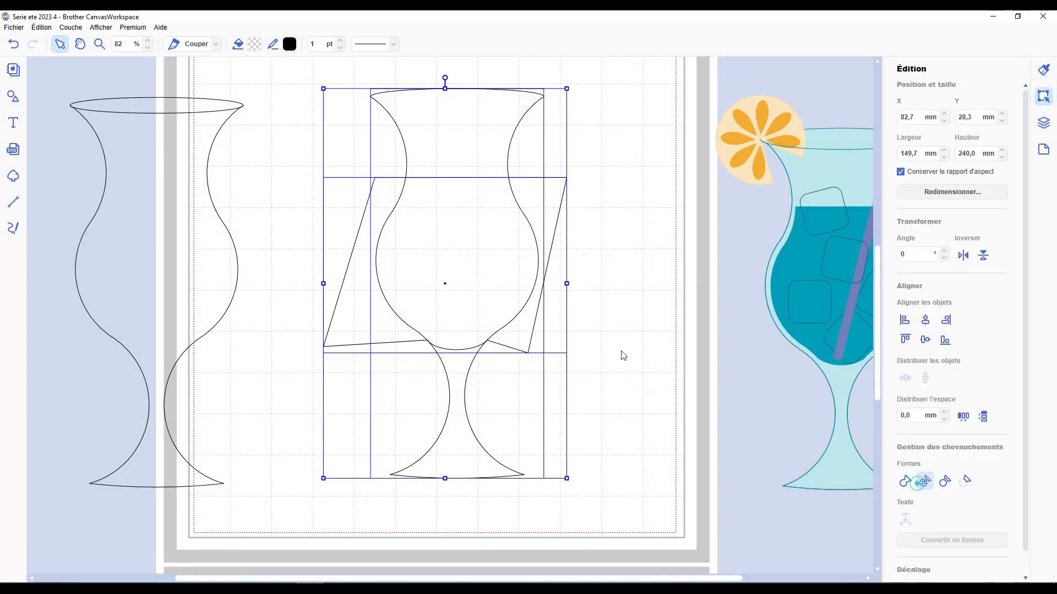
click(626, 226)
click(460, 425)
key(Delete)
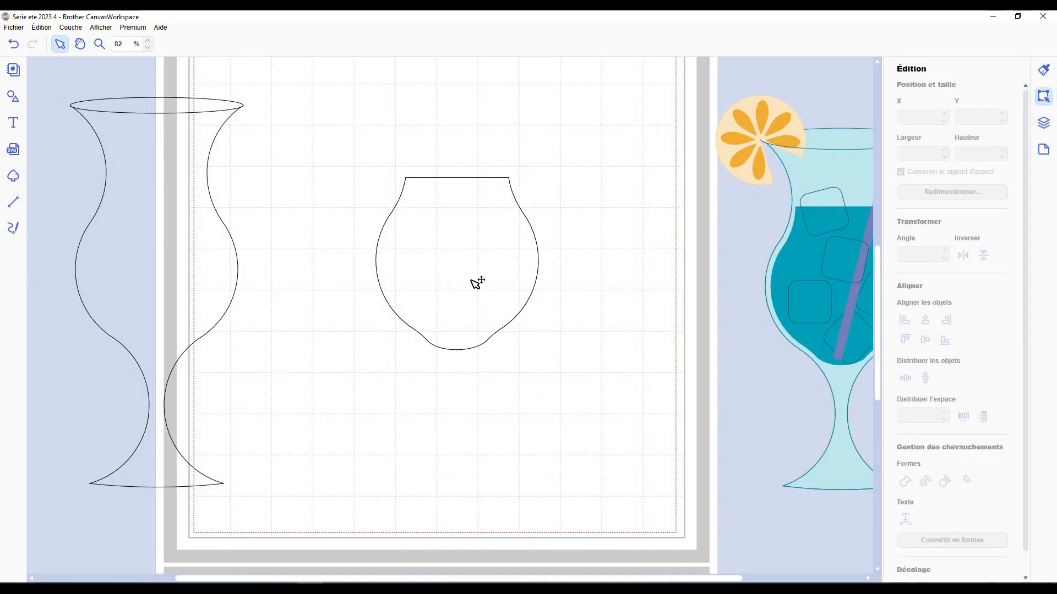
Move the liquid shape aside, bring the grouped glass onto the mat, and shift the coloured reference cocktail closer
drag(471, 279, 553, 324)
drag(194, 244, 379, 245)
click(750, 288)
drag(750, 287, 718, 284)
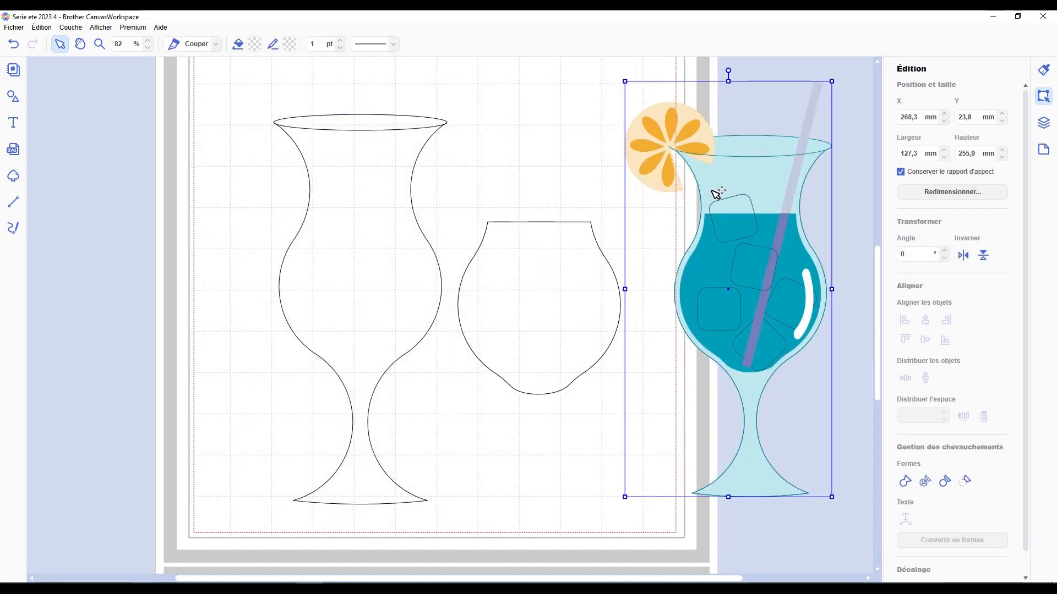
Place the liquid shape inside the glass's bowl, scale it down to leave an even margin, and colour it solid teal
drag(537, 281, 373, 274)
drag(458, 386, 444, 370)
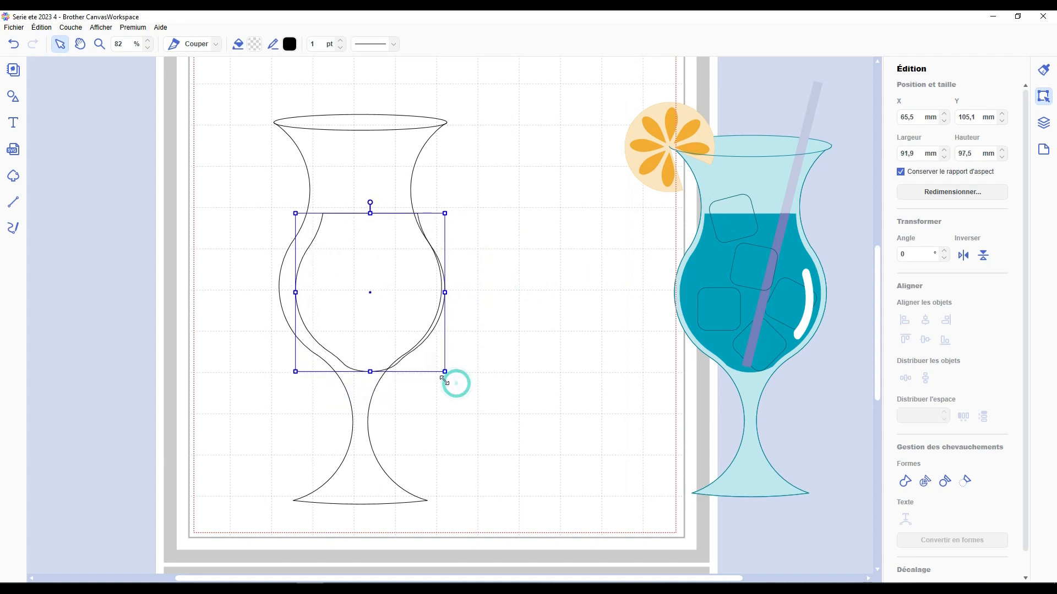
click(254, 44)
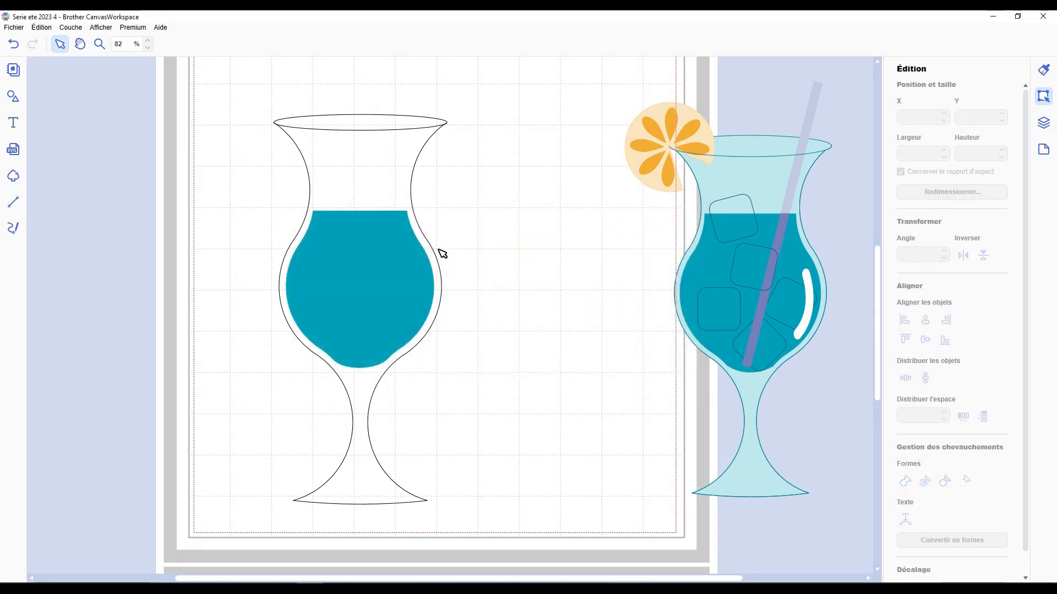
click(388, 282)
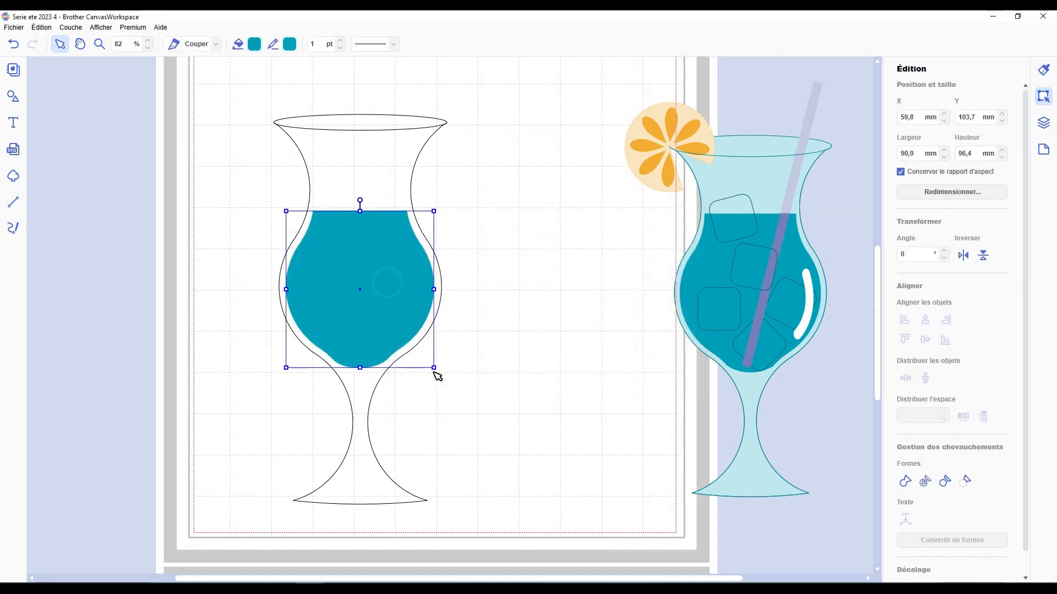
click(472, 132)
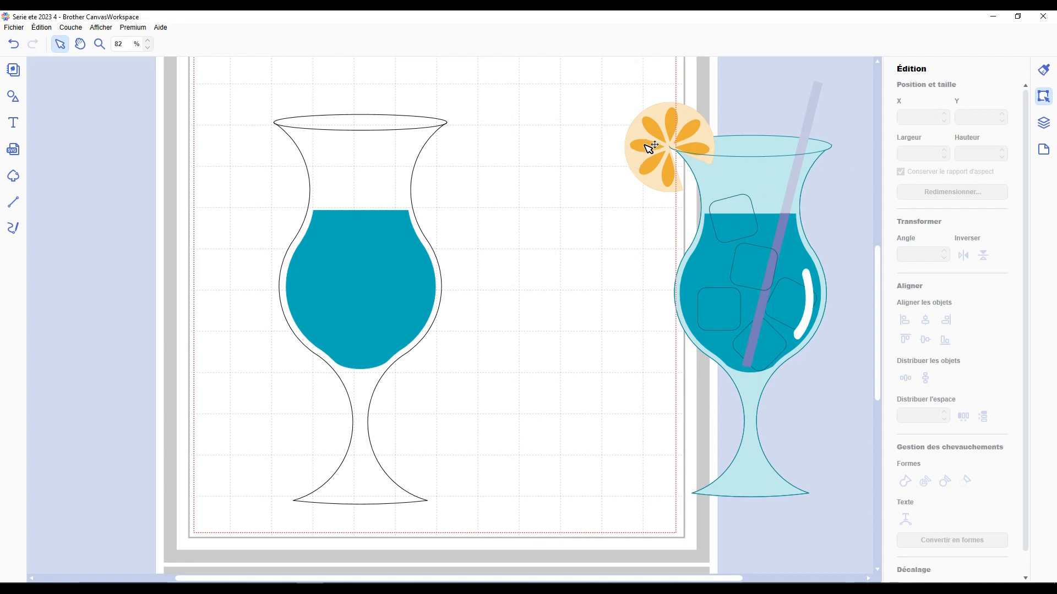
Select the liquid together with the grouped glass and align both on their common vertical centre line
scroll(402, 236, up, 2)
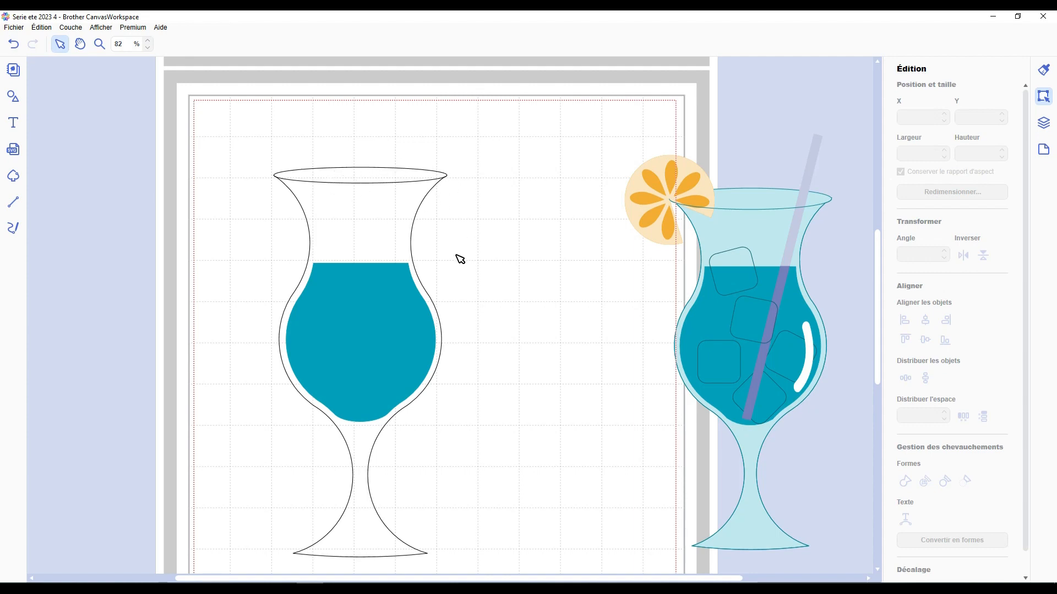
drag(483, 242, 346, 374)
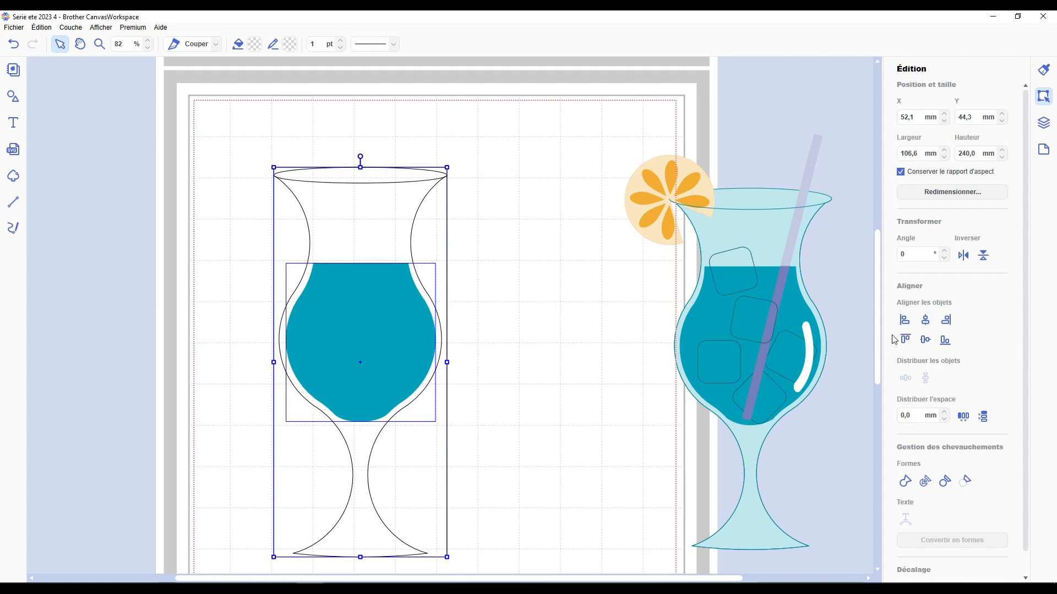
click(929, 321)
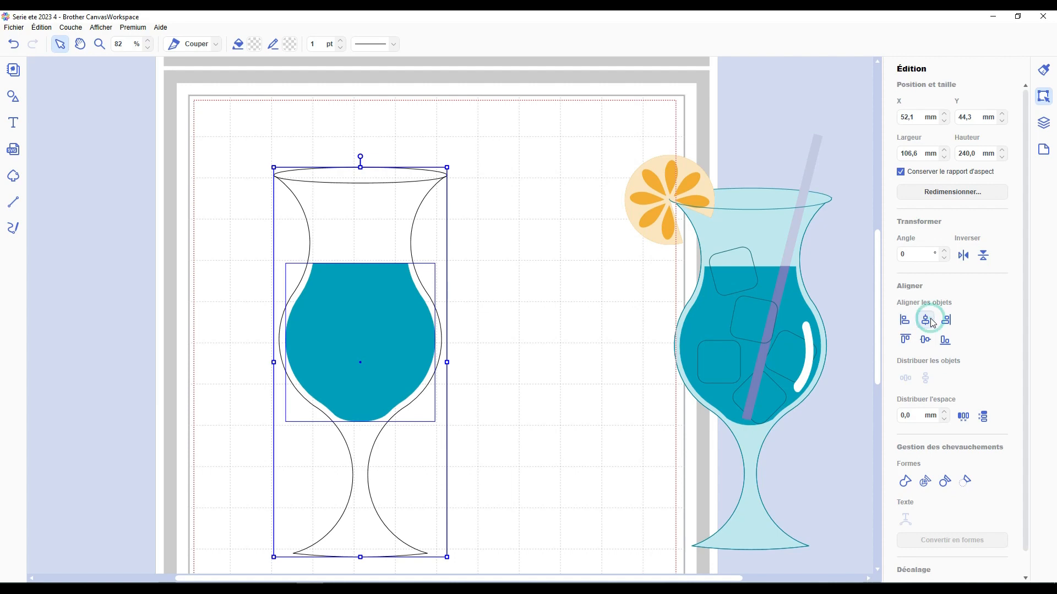
Move the teal liquid layer into the glass group, between the rim arc and the glass outline
click(1044, 122)
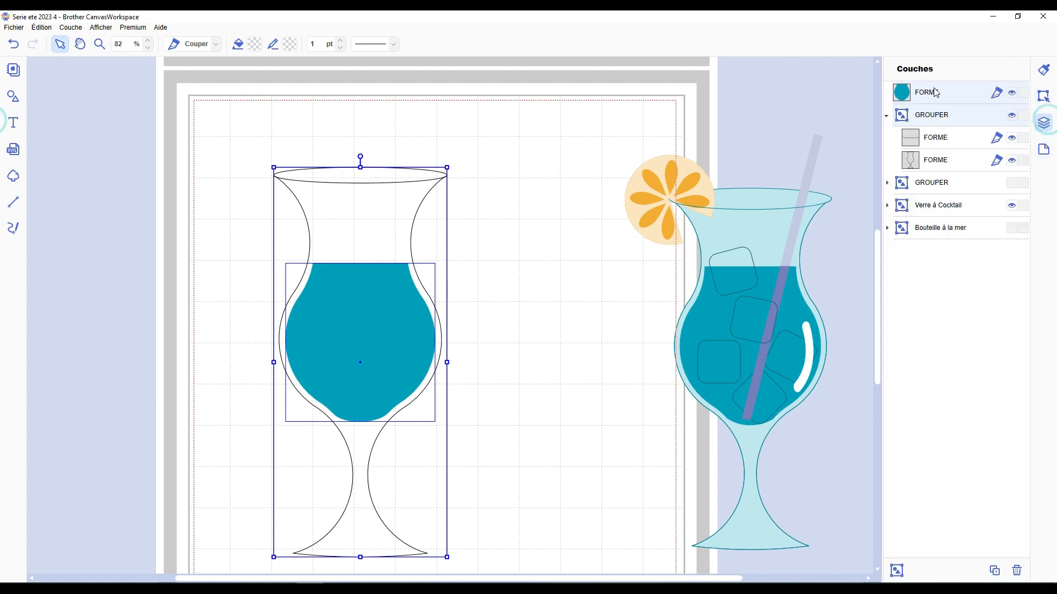
drag(928, 88, 928, 159)
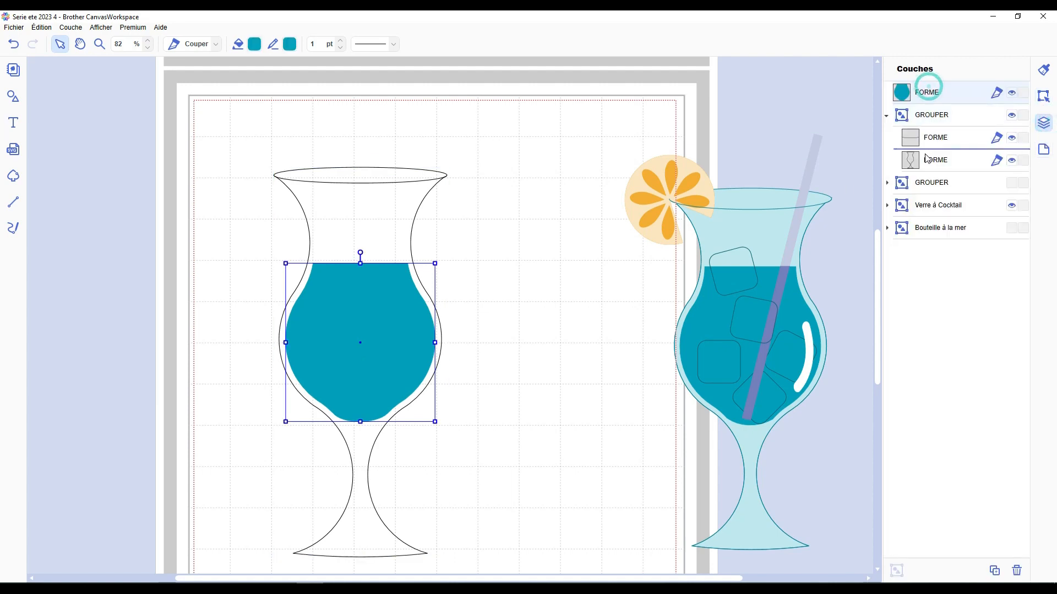
click(571, 267)
scroll(496, 313, down, 2)
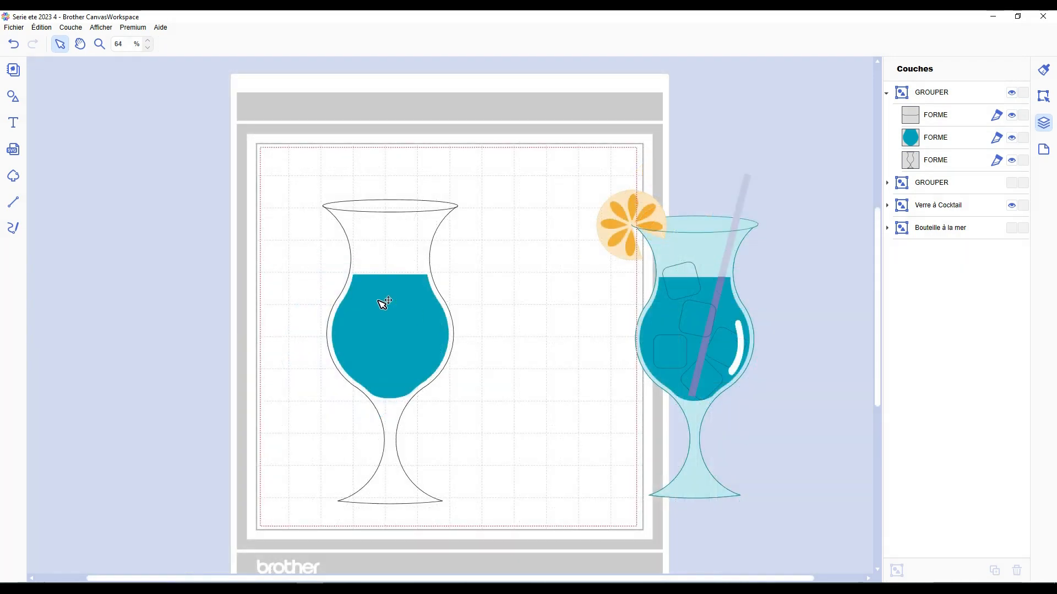
Add a plain rectangle and a plain circle from the basic shapes beside the glass
click(12, 99)
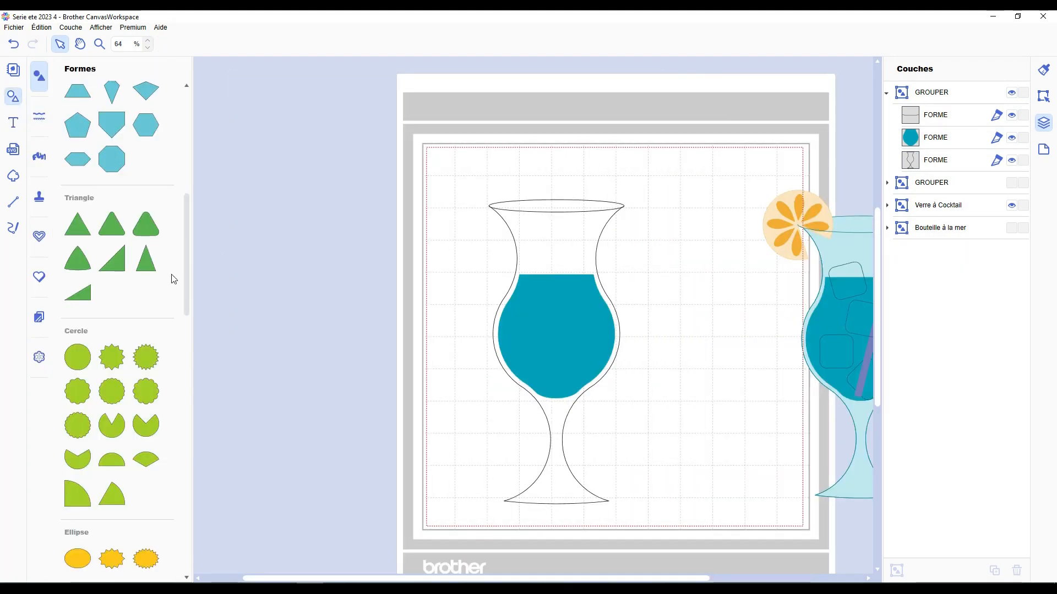
drag(648, 578, 714, 573)
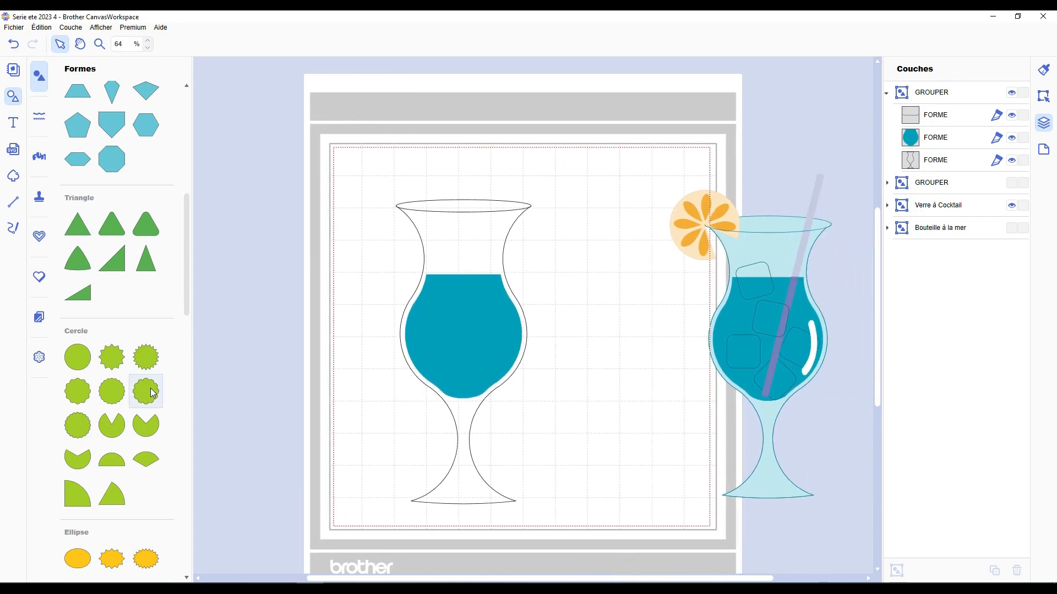
scroll(122, 248, up, 10)
drag(78, 279, 331, 165)
scroll(67, 379, down, 12)
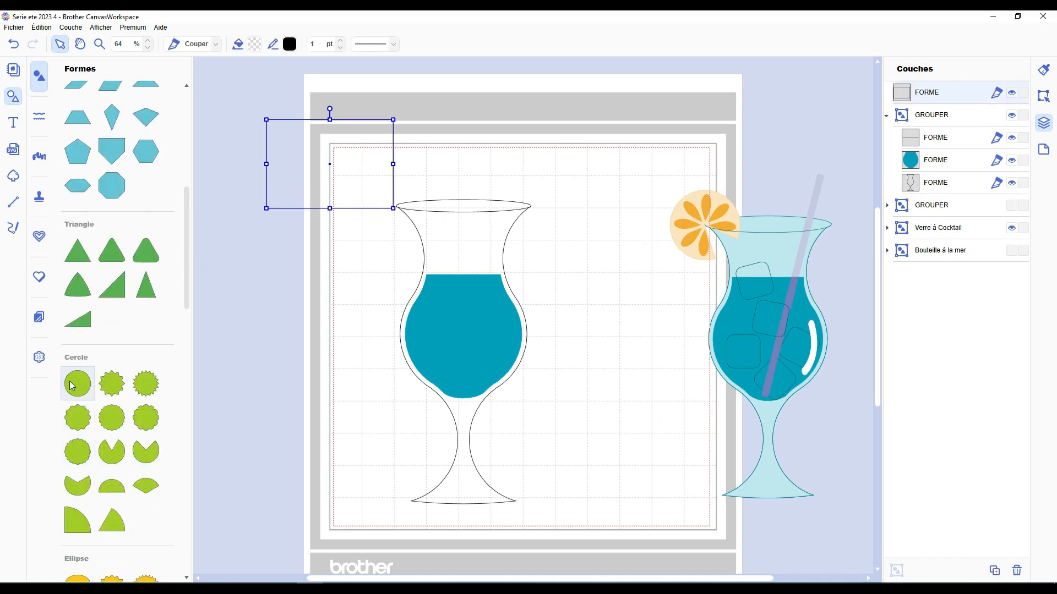
click(72, 386)
Add a rounded-corner square, shrink it to ice-cube size, and place it on the mat to the upper right of the glass
scroll(100, 330, up, 12)
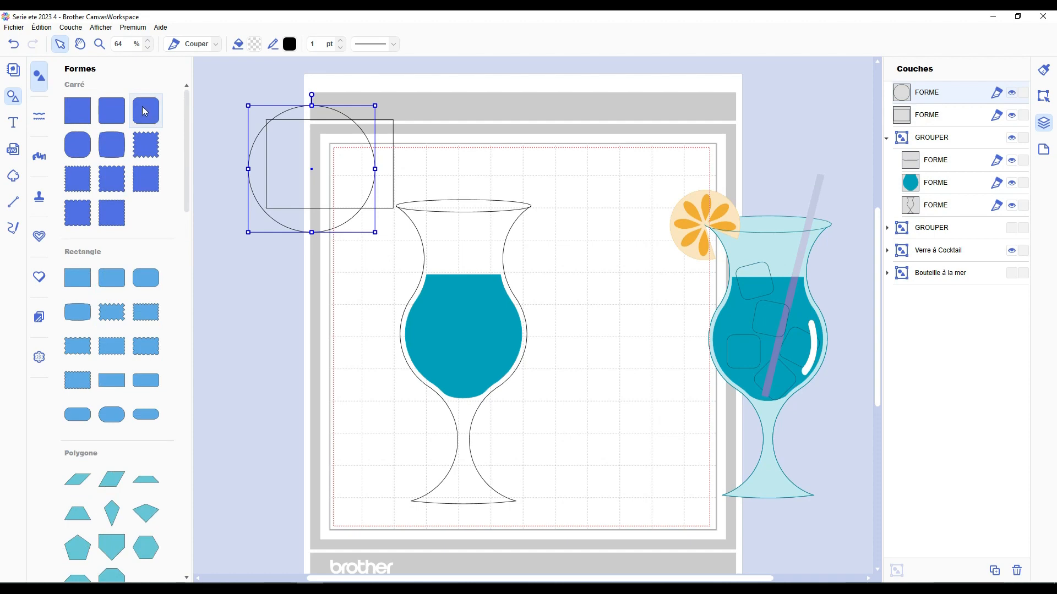
drag(140, 107, 501, 135)
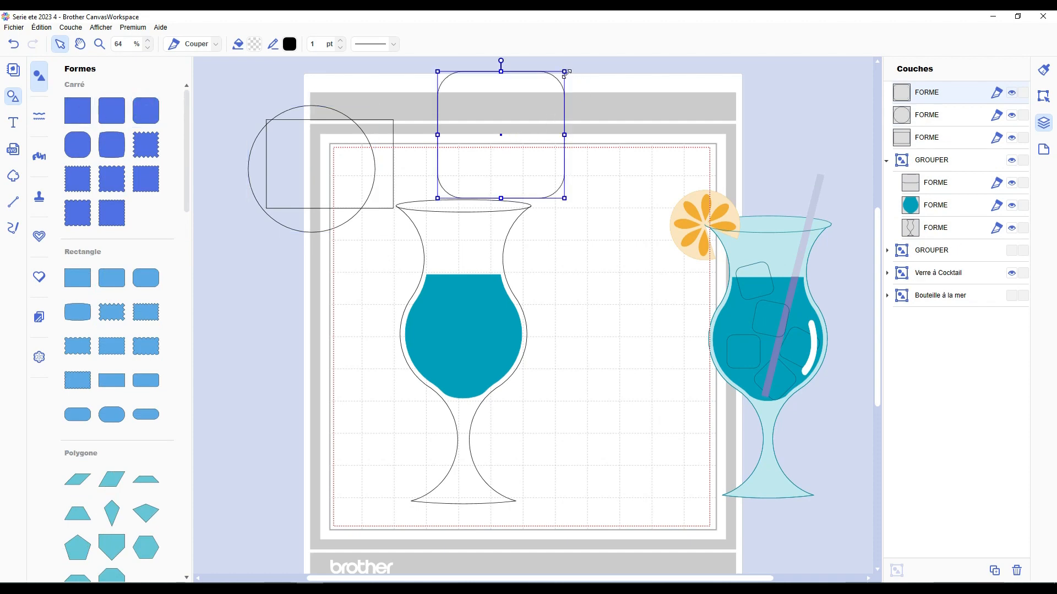
drag(565, 72, 576, 191)
click(590, 268)
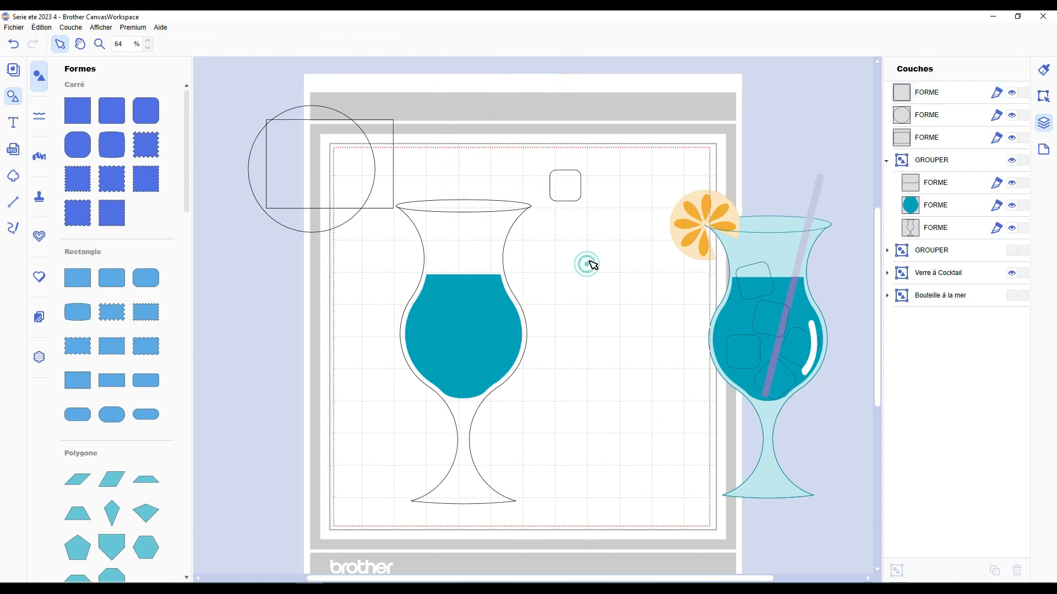
click(16, 98)
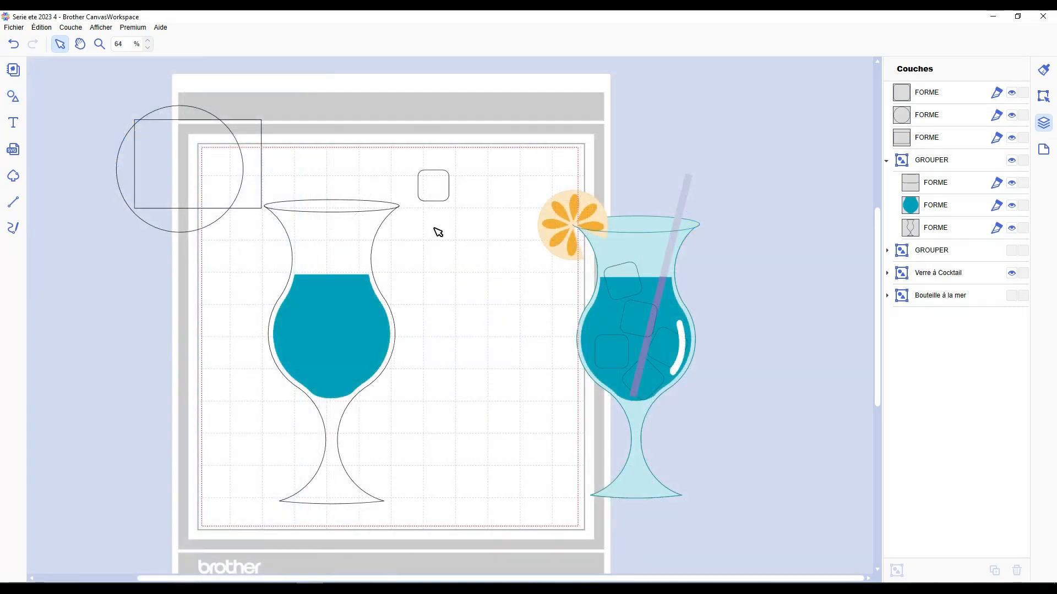
drag(456, 190, 493, 203)
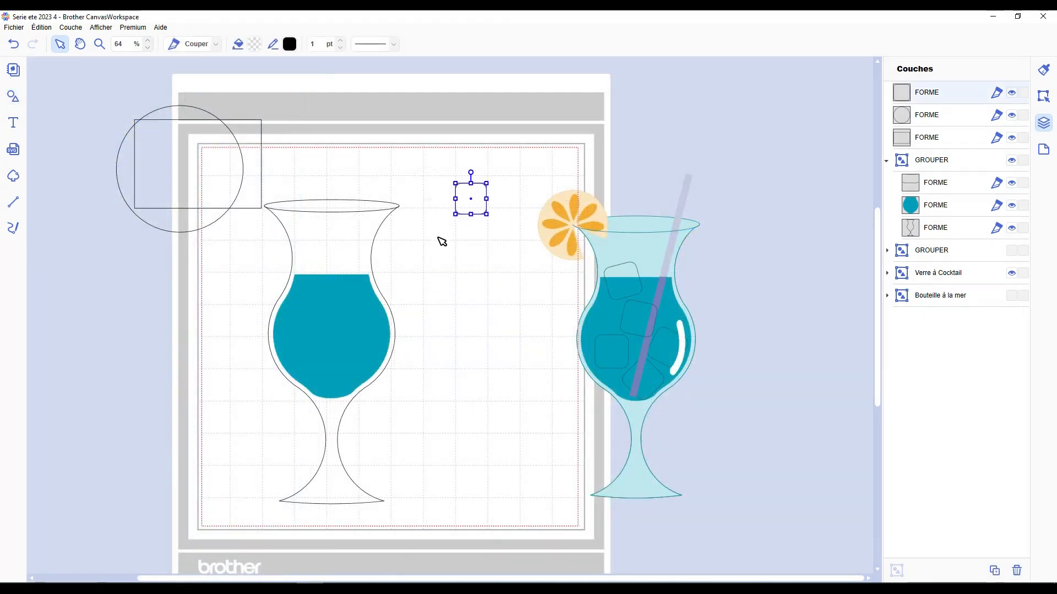
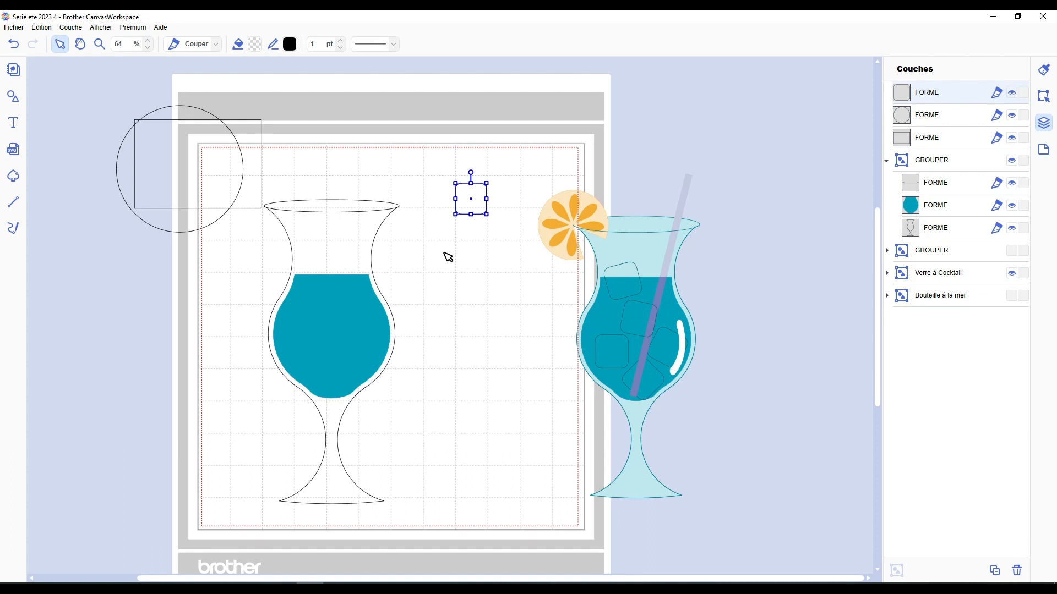
Move the rectangle beside the glass, turn it upright, and reshape it into a long narrow straw
drag(194, 174, 462, 388)
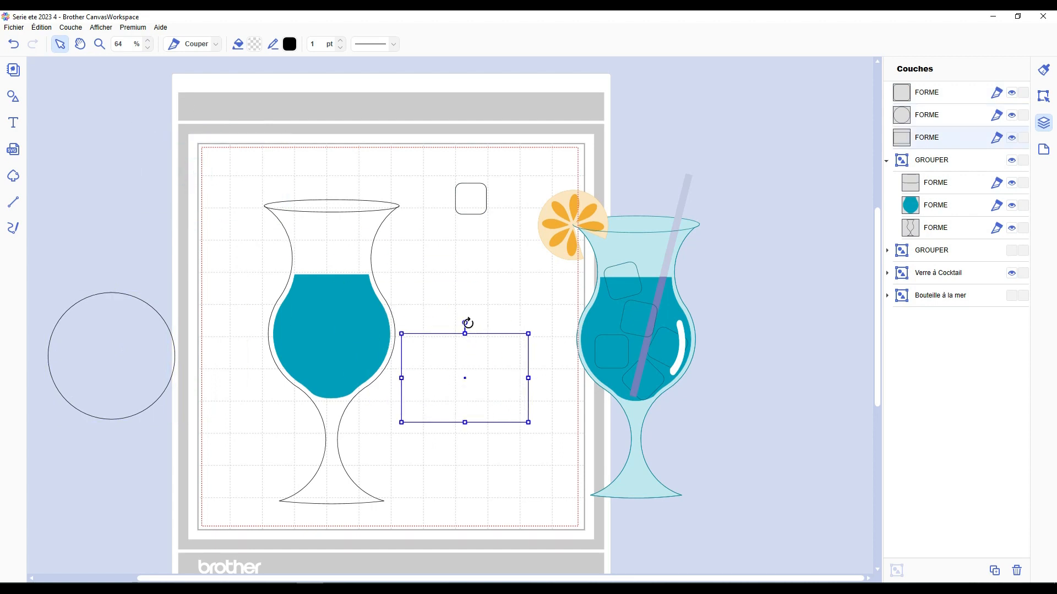
drag(468, 323, 429, 373)
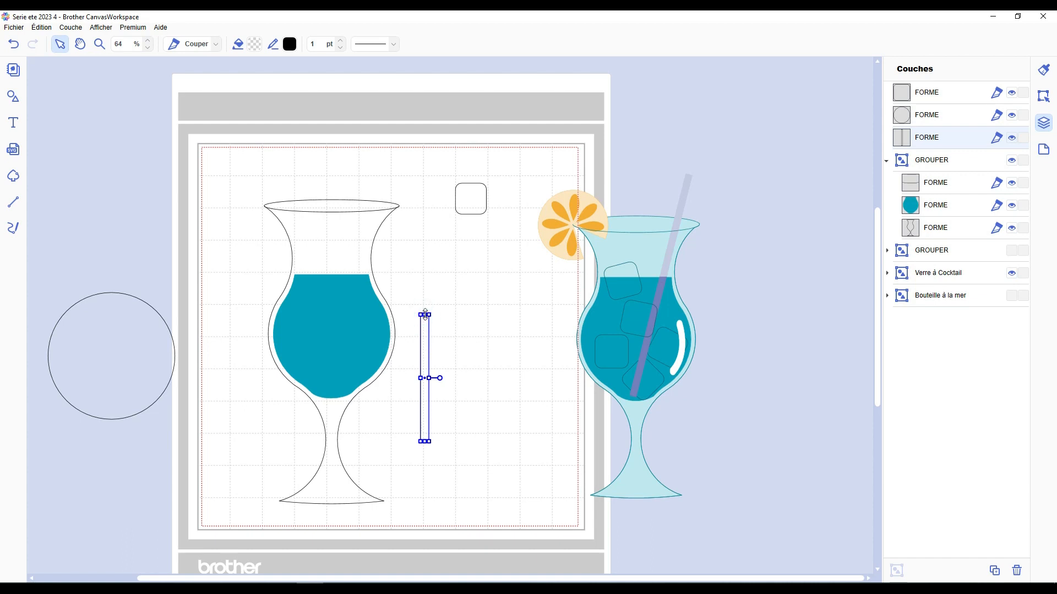
drag(425, 315, 424, 183)
Place the straw in the glass with its lower end near the liquid's bottom and tilt it to the right
drag(421, 231, 331, 183)
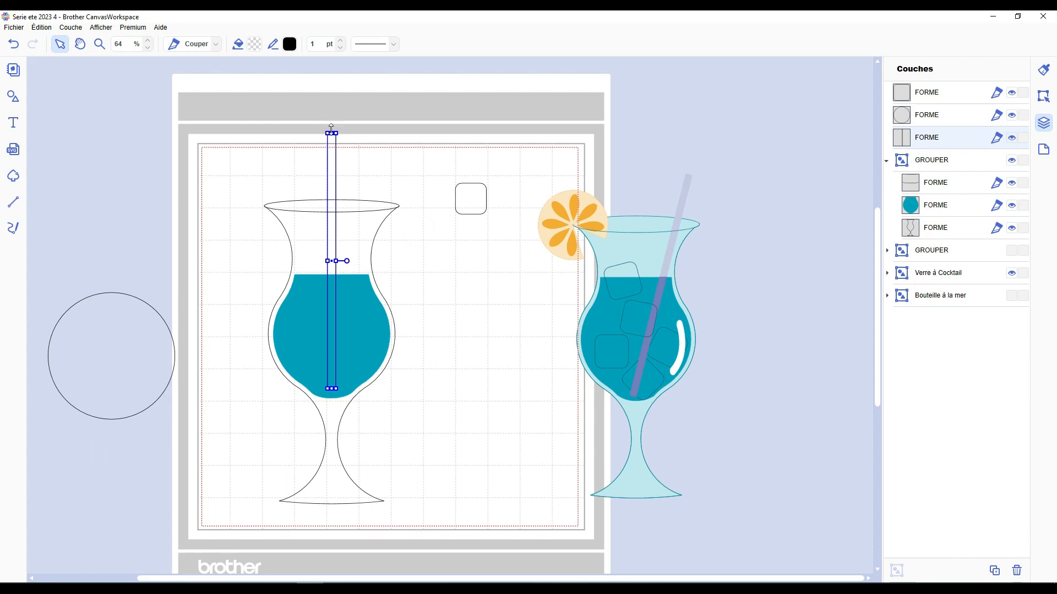
drag(350, 249, 358, 218)
drag(357, 179, 387, 183)
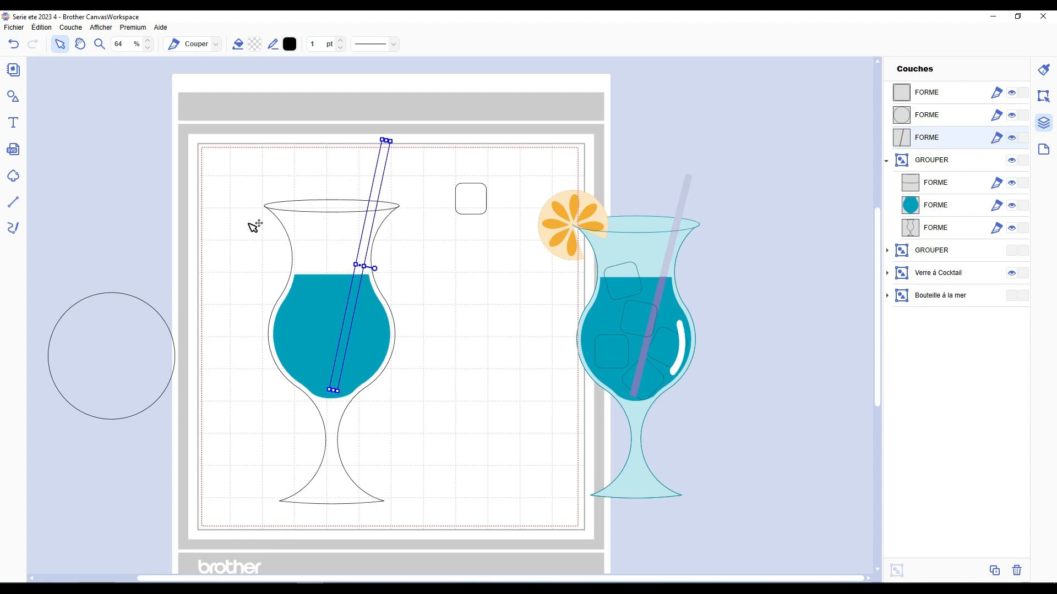
Fine-tune the straw in the glass, move it out to the glass's right side and turn it upright
scroll(254, 225, up, 4)
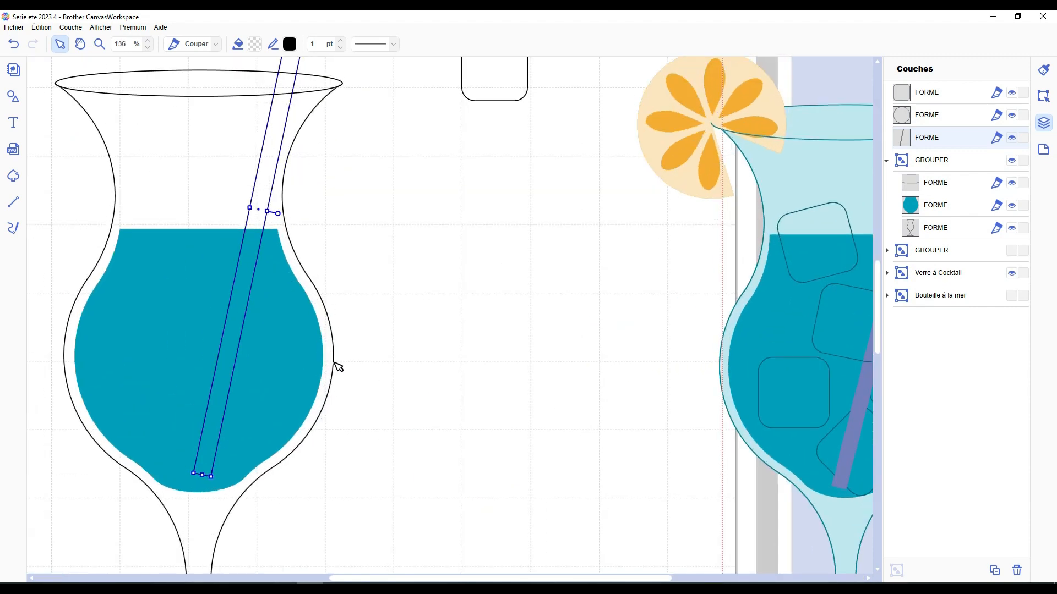
drag(278, 137, 278, 140)
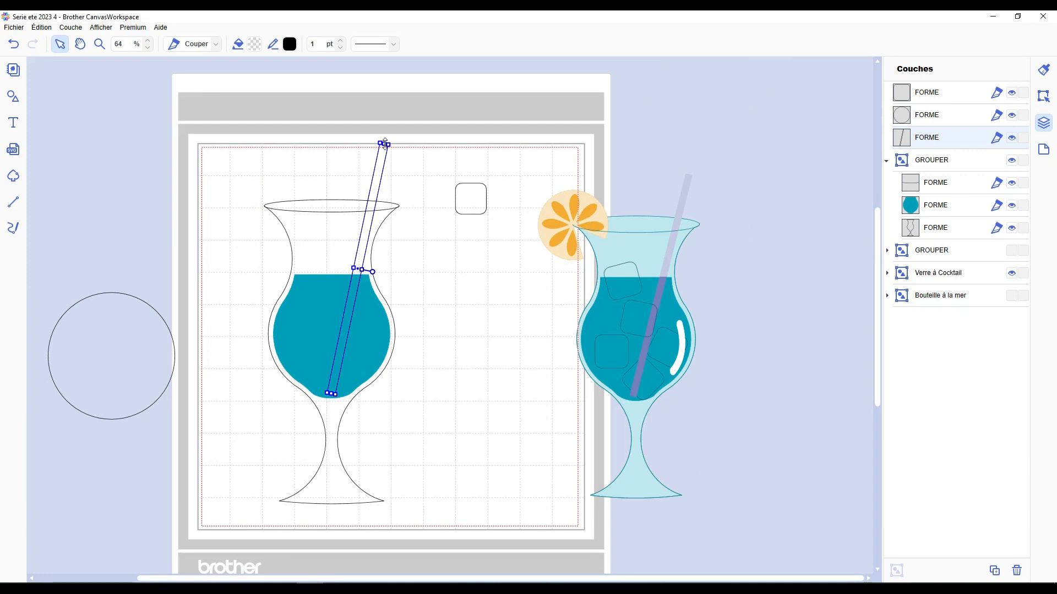
drag(383, 144, 383, 147)
drag(366, 239, 427, 291)
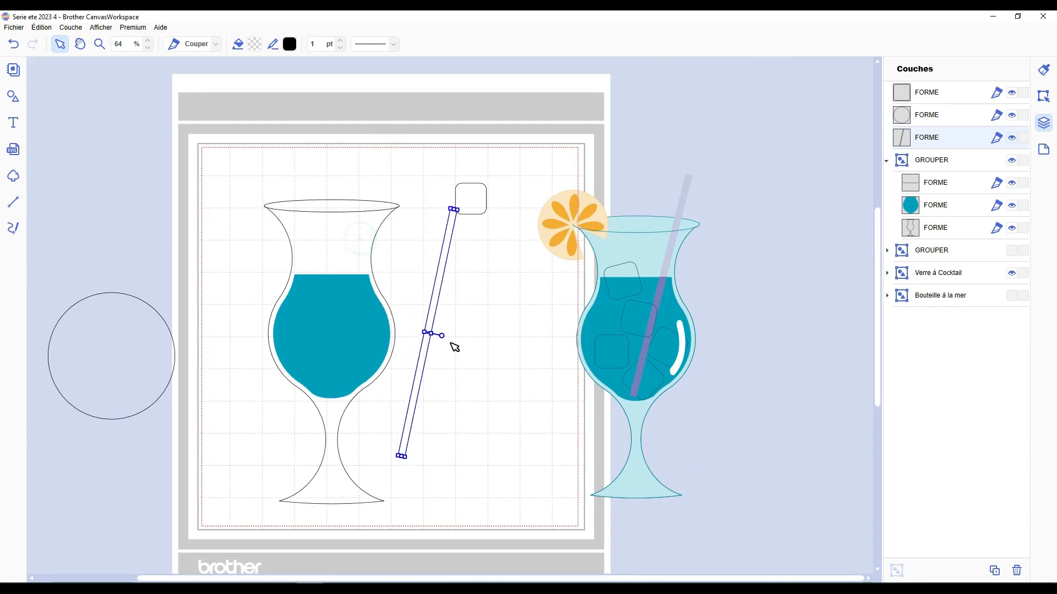
drag(443, 338, 443, 331)
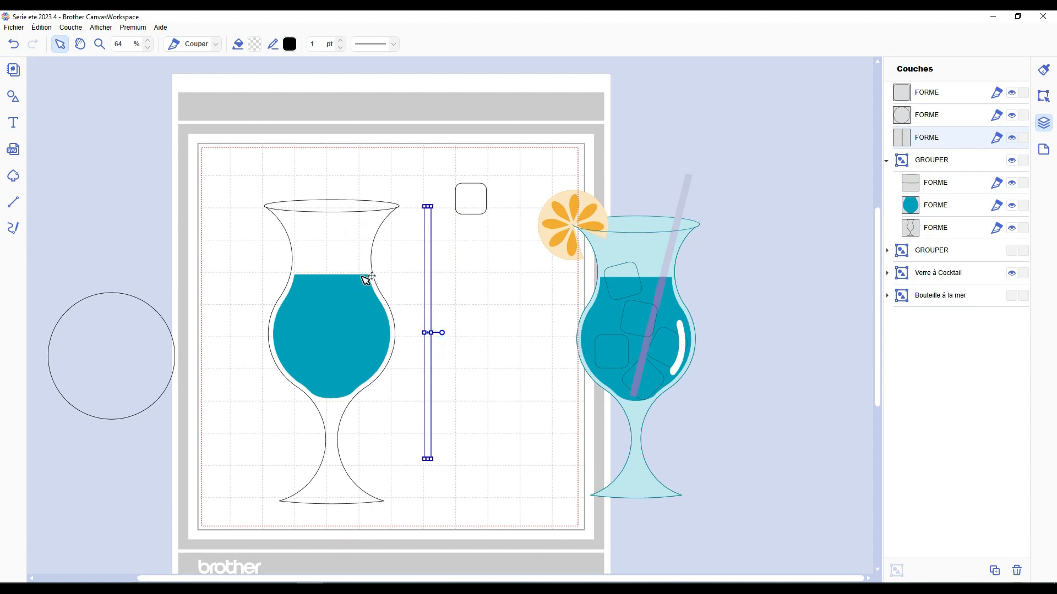
Move the glass aside, place the circle over the straw's upper half and a copy of it over the lower half
click(349, 260)
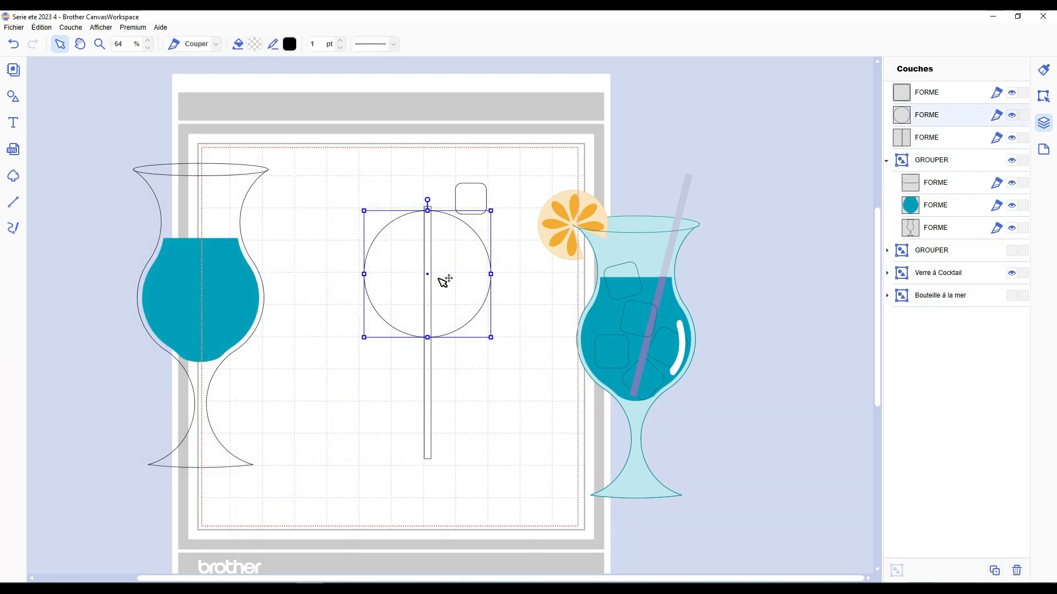
key(ctrl+v)
drag(450, 279, 442, 384)
click(470, 489)
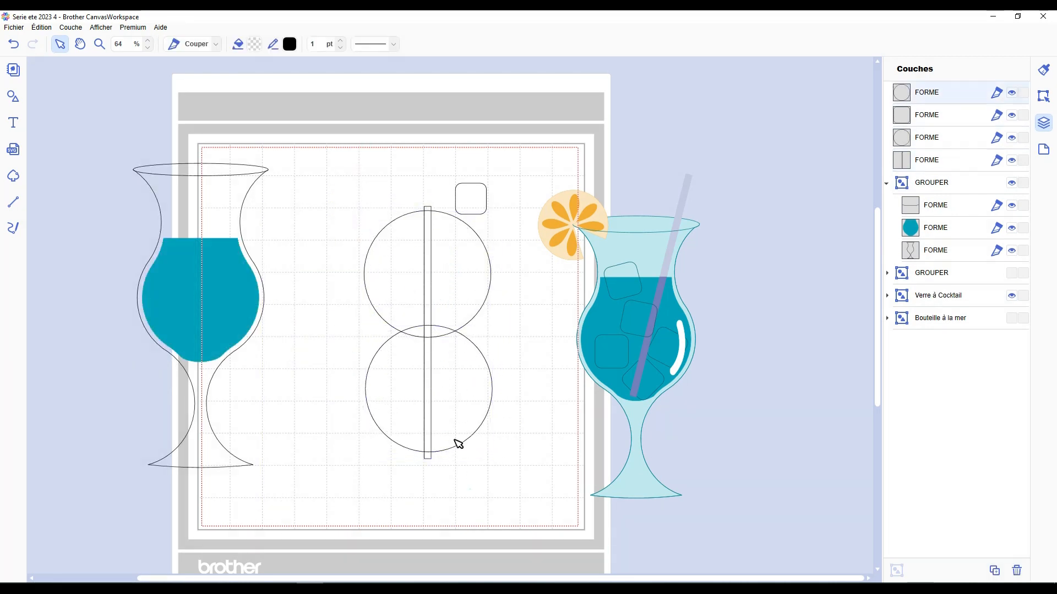
Align the straw and both circles on their common vertical centre line and divide them where they overlap
drag(423, 295, 475, 494)
click(1044, 96)
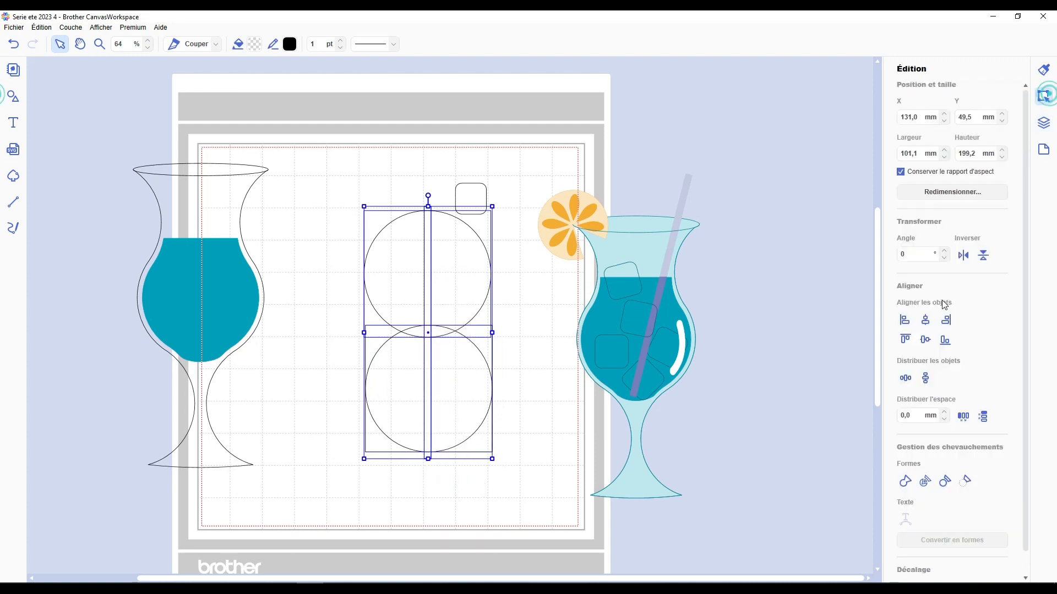
click(925, 320)
click(925, 482)
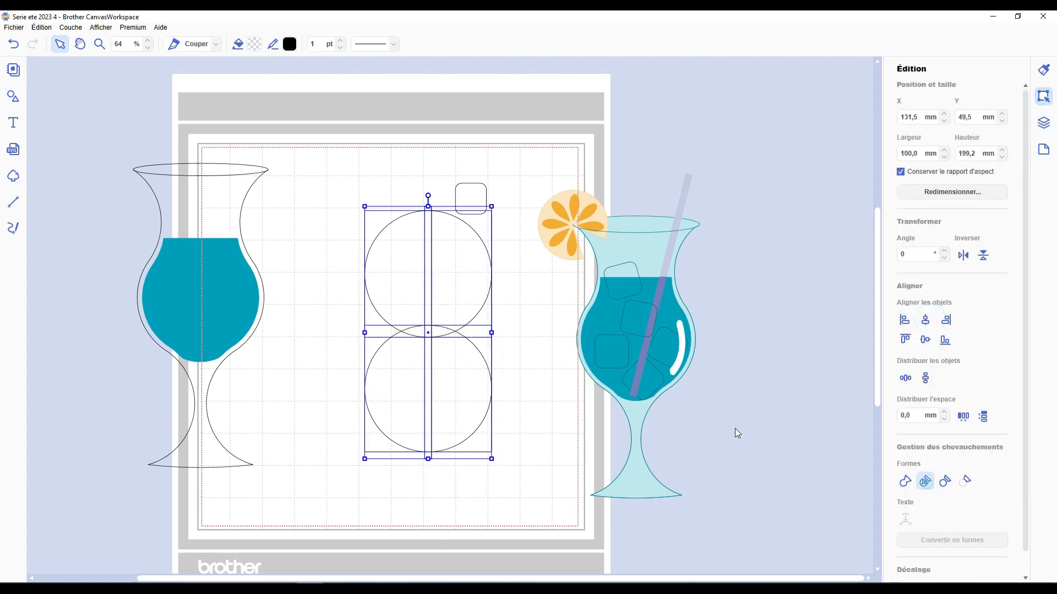
Delete the circle pieces outside the straw and the small offcuts at its two ends
click(523, 297)
click(474, 277)
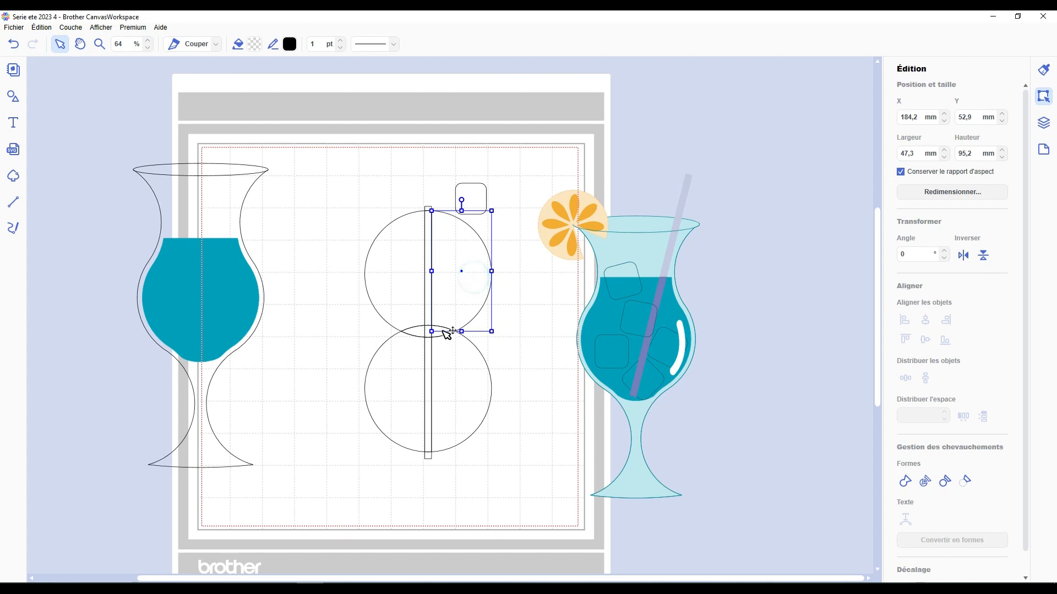
key(Delete)
click(442, 331)
key(Delete)
click(458, 364)
key(Delete)
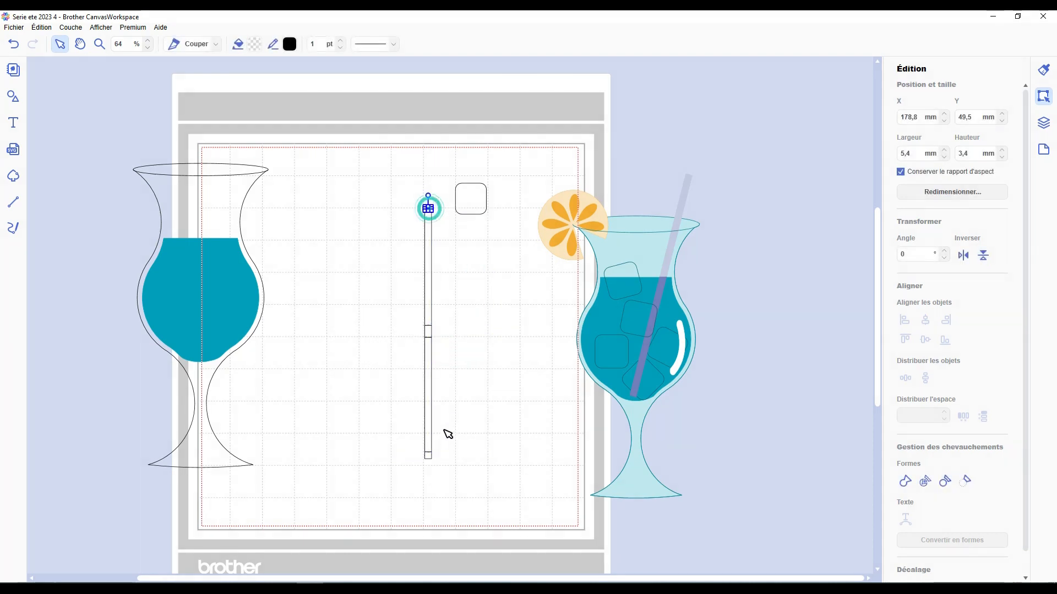
key(Delete)
click(430, 455)
key(Delete)
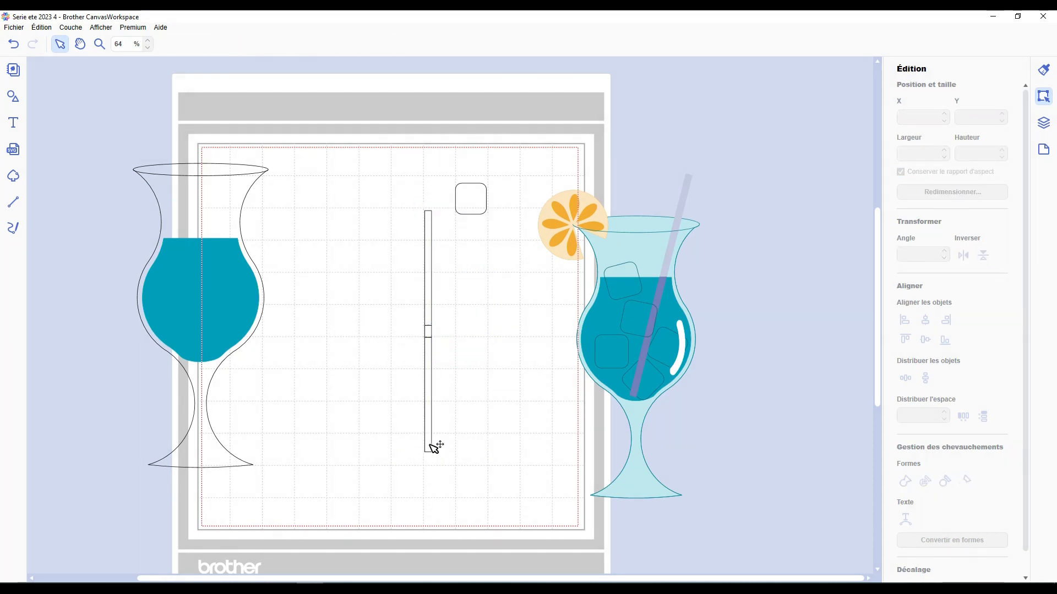
Merge the remaining straw segments into a single shape
drag(490, 471, 394, 197)
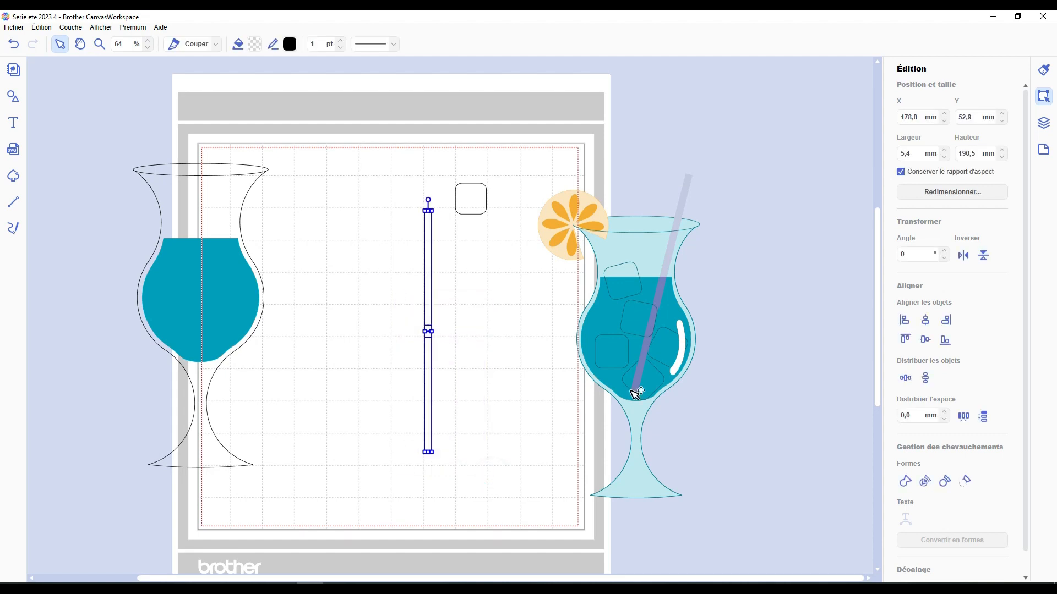
click(899, 487)
click(466, 327)
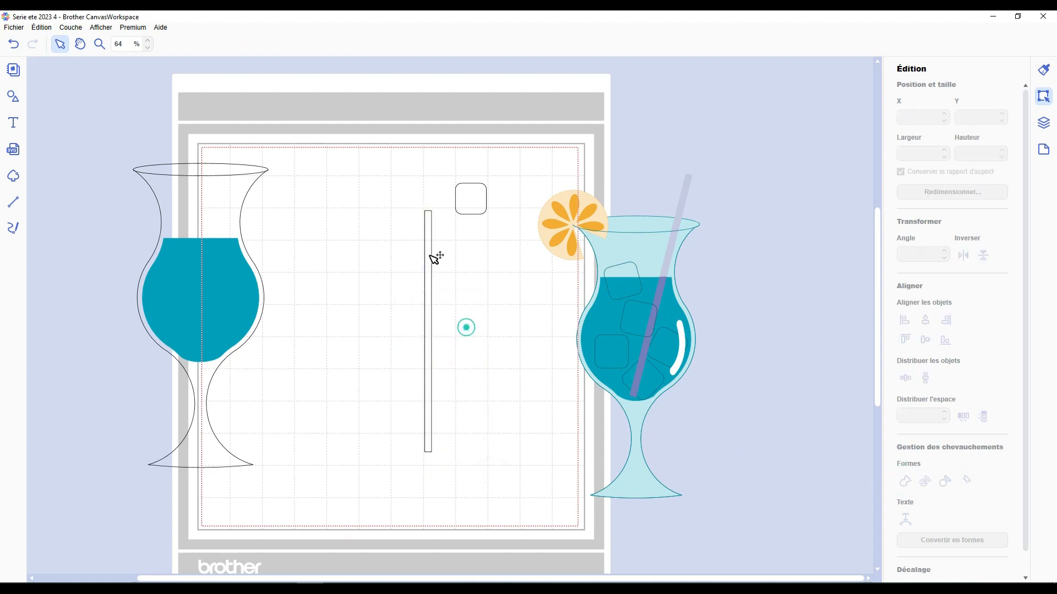
Place a copy of the filled glass on the mat, with the original off the mat to the left and the straw on the right
drag(430, 252, 389, 252)
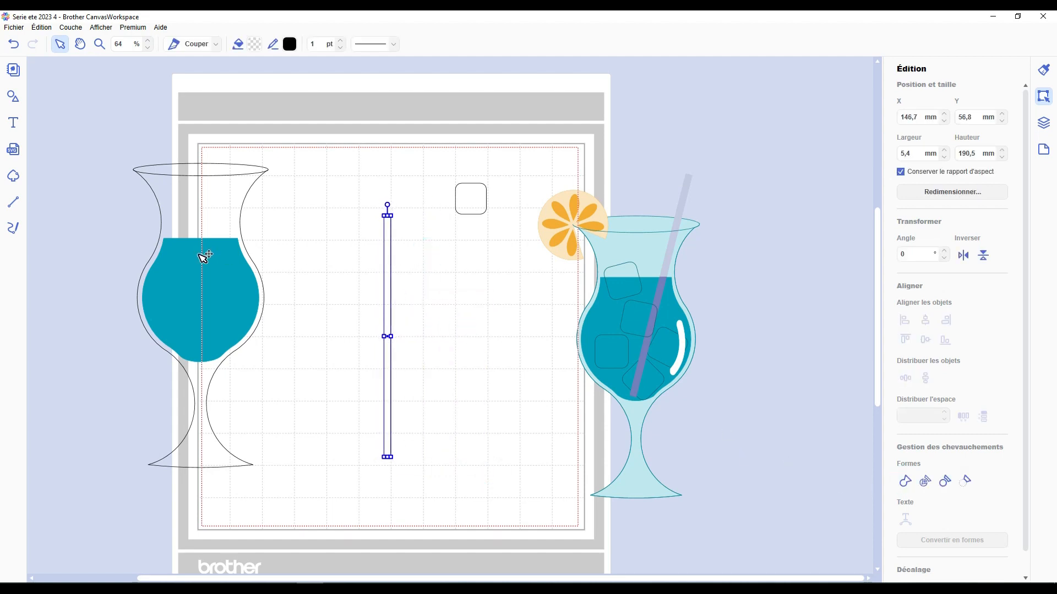
drag(204, 257, 392, 297)
drag(256, 273, 144, 278)
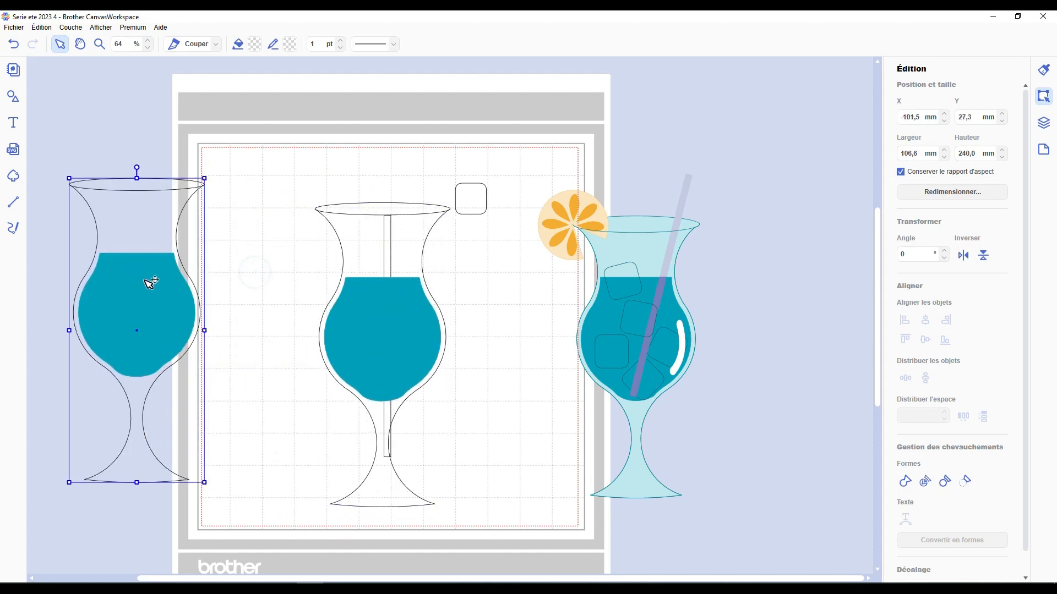
drag(387, 301, 314, 282)
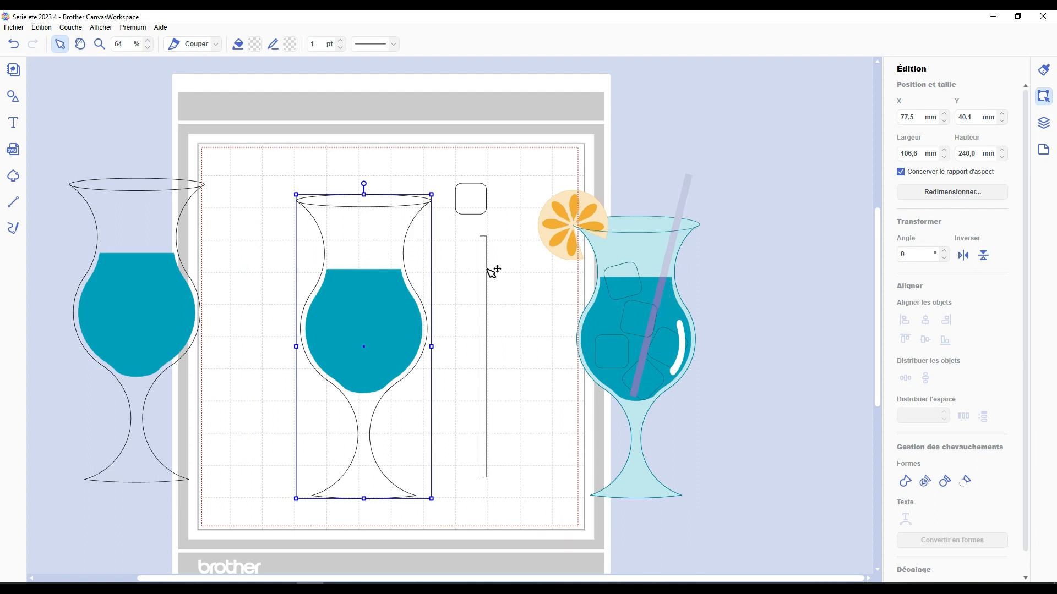
Place the straw in the glass copy, tilted 13° to the right with its lower end near the liquid's bottom
drag(488, 269, 378, 178)
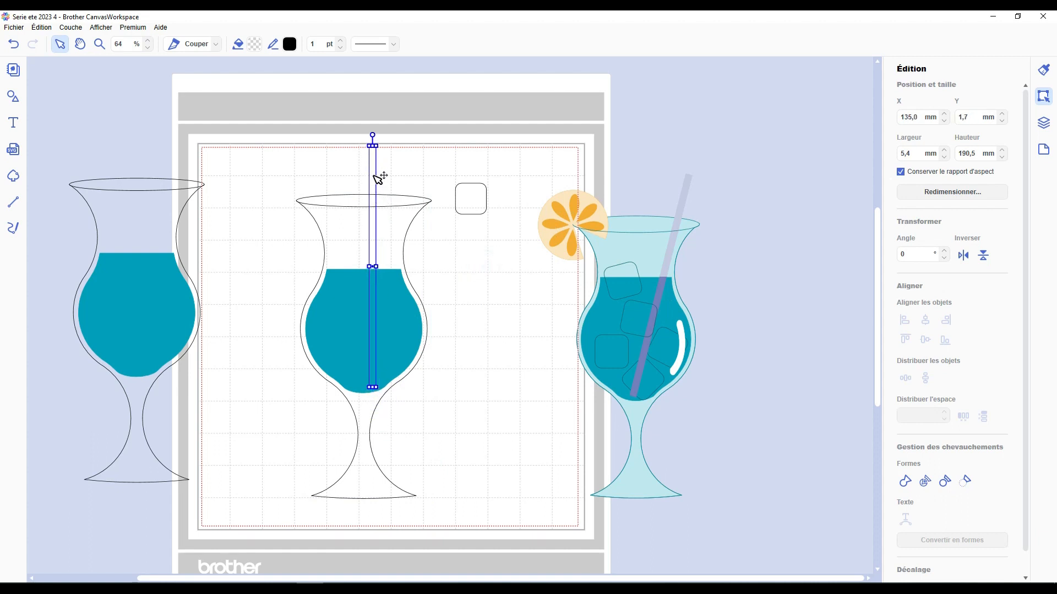
drag(371, 138, 410, 122)
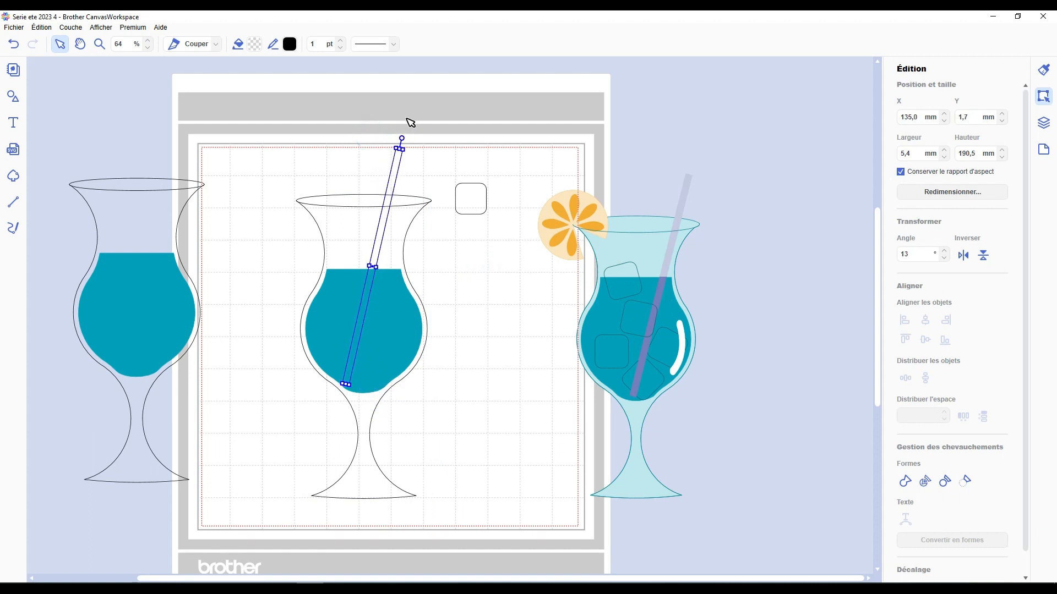
drag(403, 168, 420, 173)
click(448, 256)
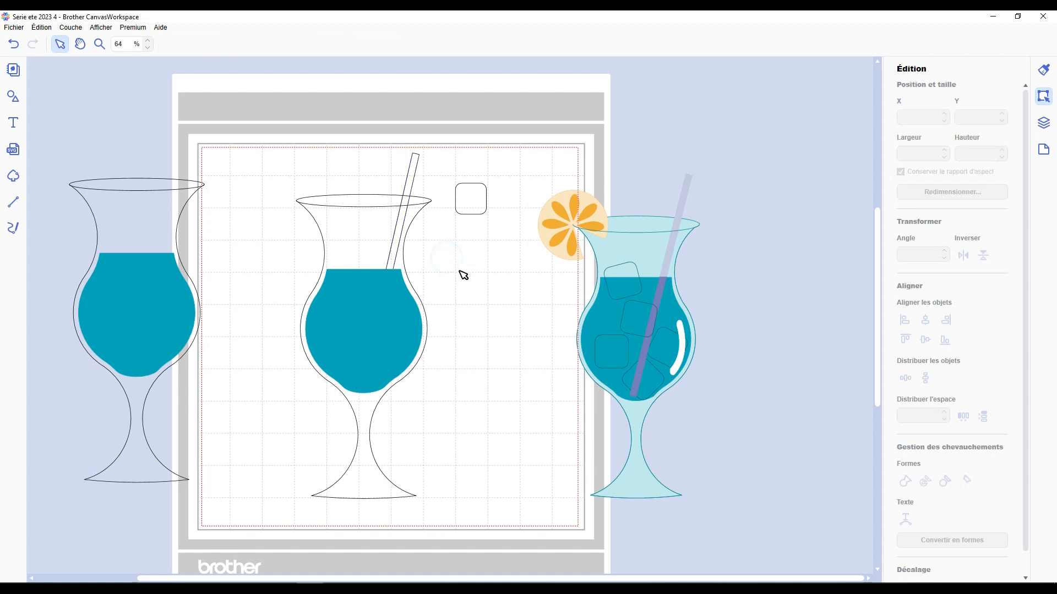
Delete the outline and rim pieces of the glass copy around the liquid and straw
click(359, 229)
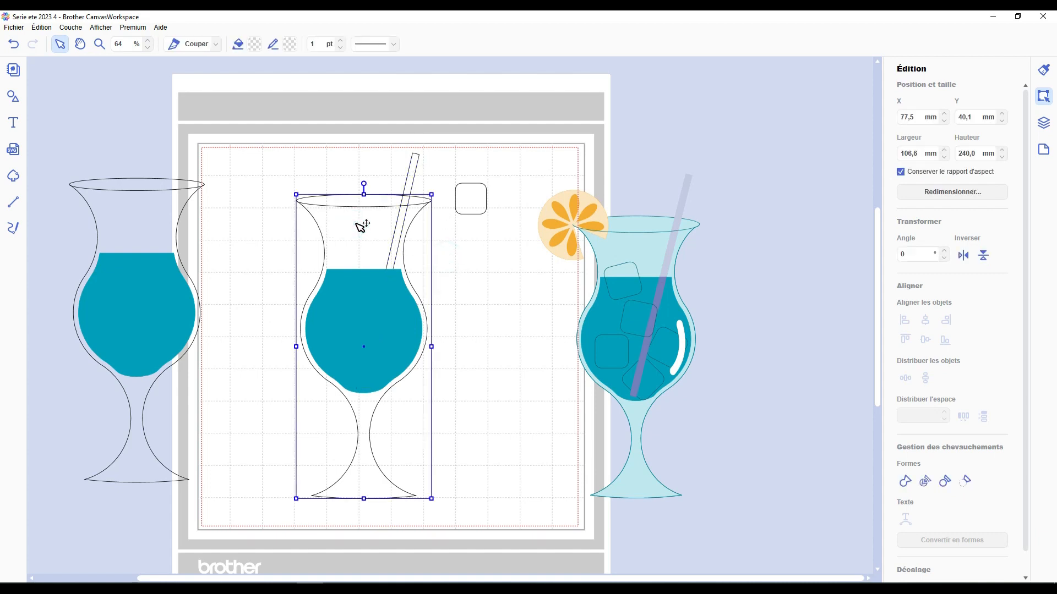
click(463, 266)
click(379, 203)
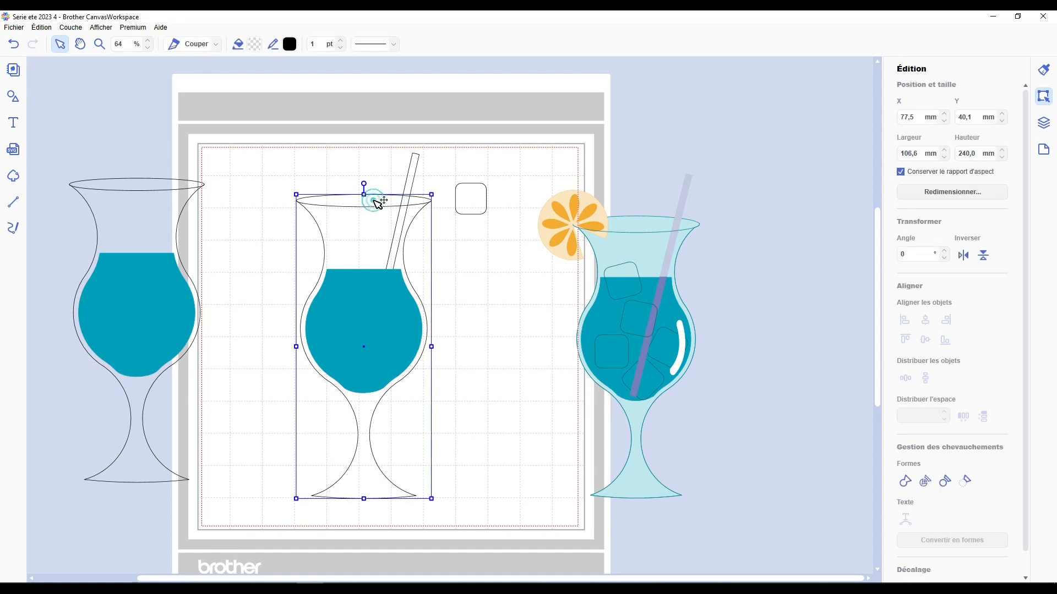
key(Delete)
click(379, 207)
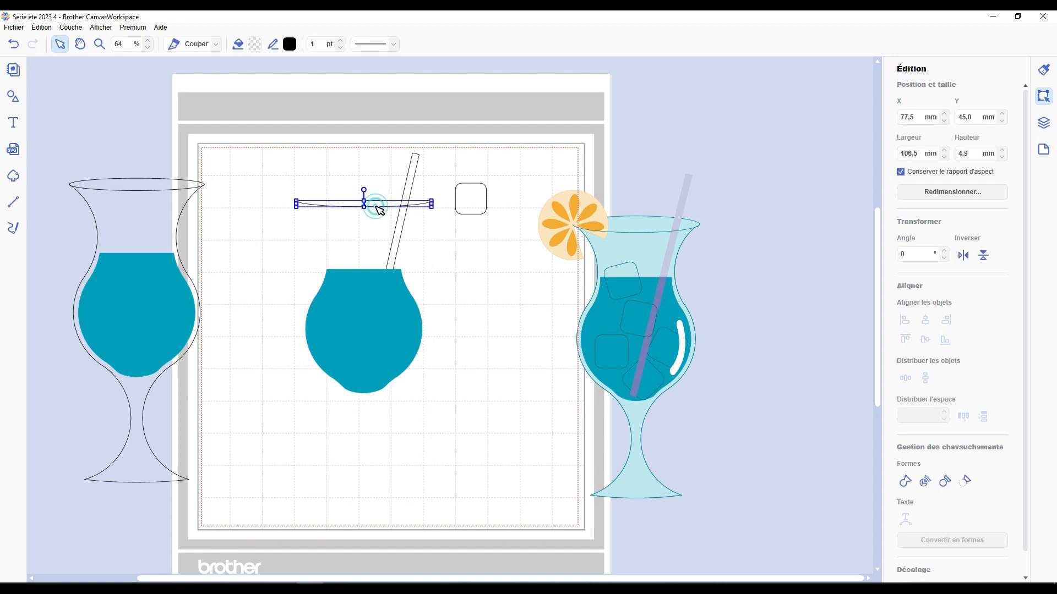
key(Delete)
Divide the straw and the liquid at their overlap and delete the remaining liquid piece
drag(358, 148, 414, 370)
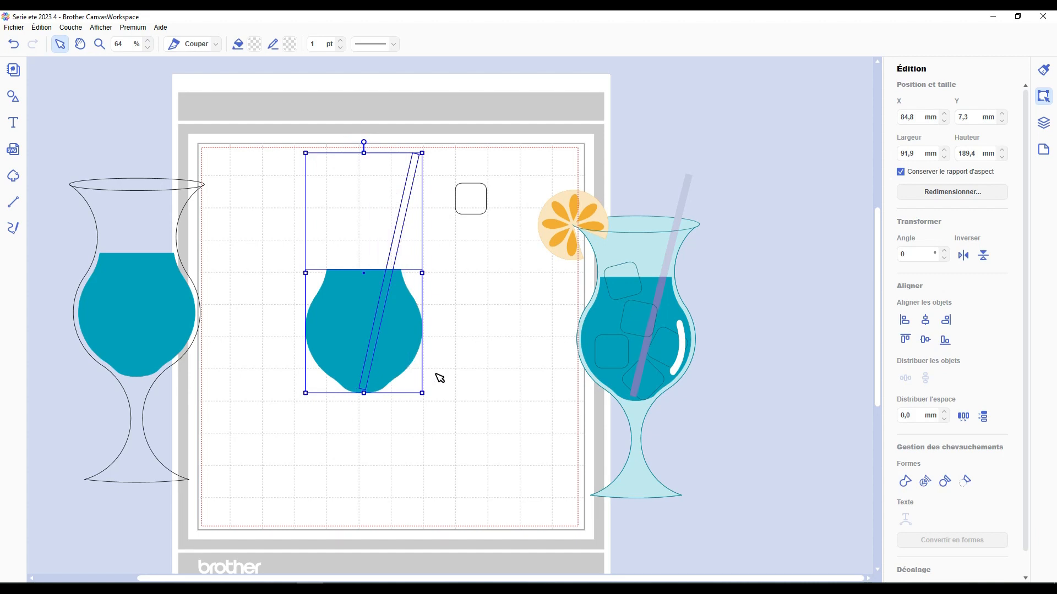
click(925, 481)
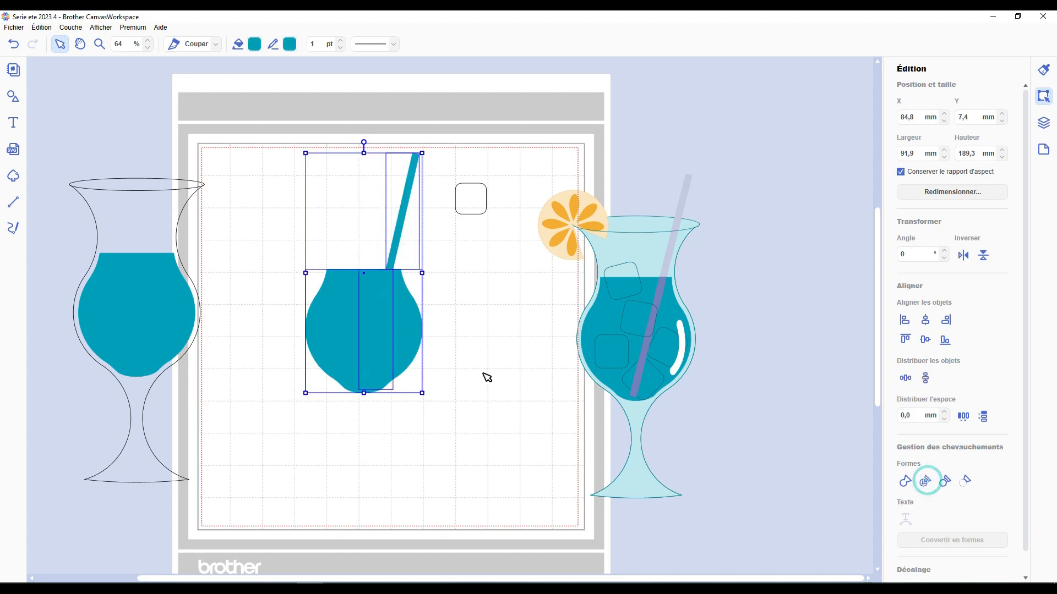
click(482, 373)
click(421, 331)
key(Delete)
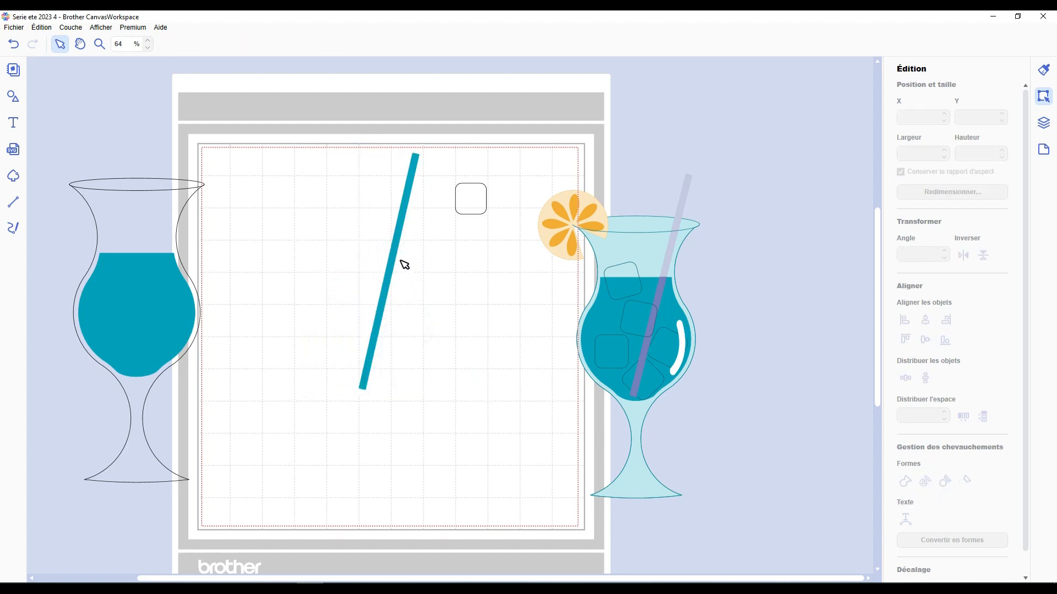
Set the fill of both straw pieces to transparent
double_click(396, 323)
click(375, 231)
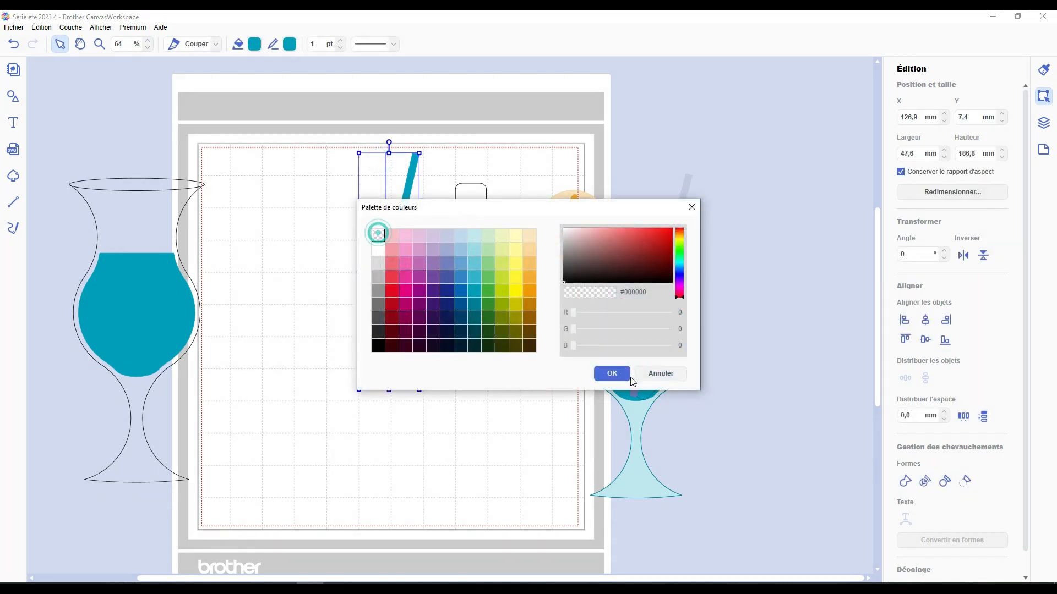
click(622, 374)
click(462, 312)
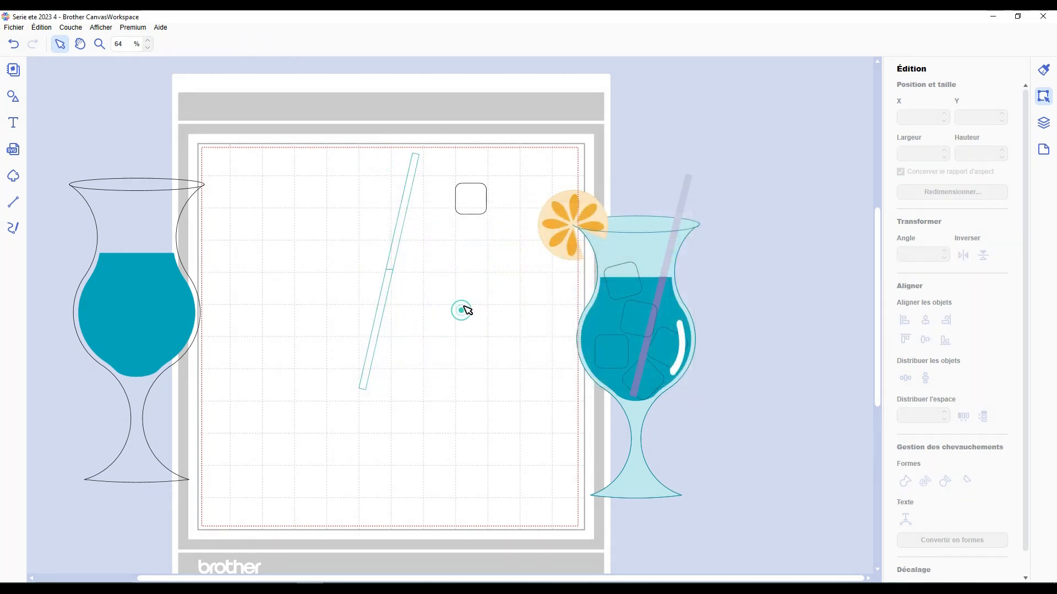
Colour the lower straw piece's fill and outline purple #9377B7
click(391, 280)
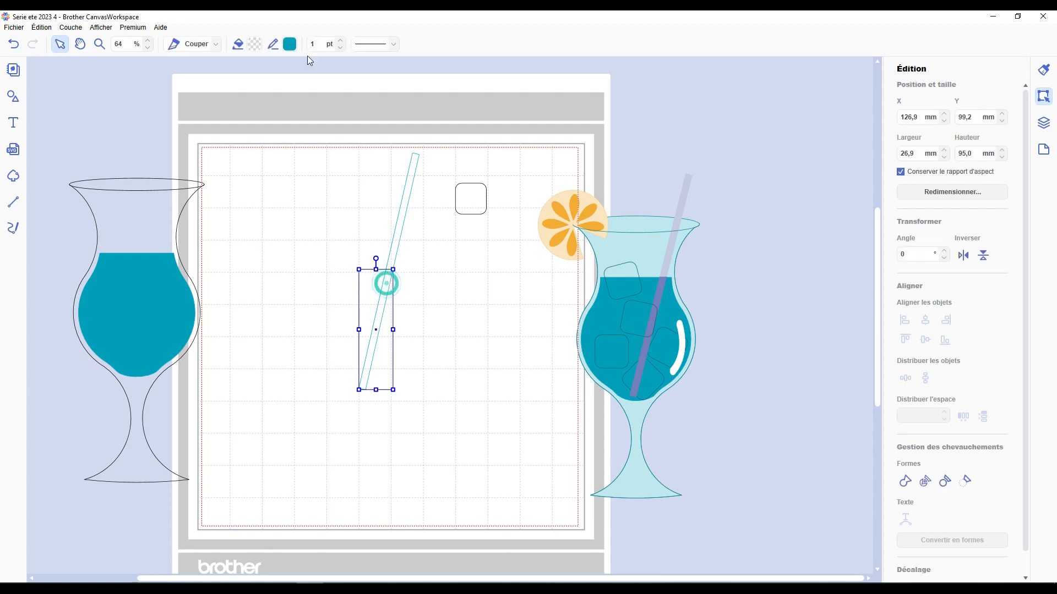
click(256, 43)
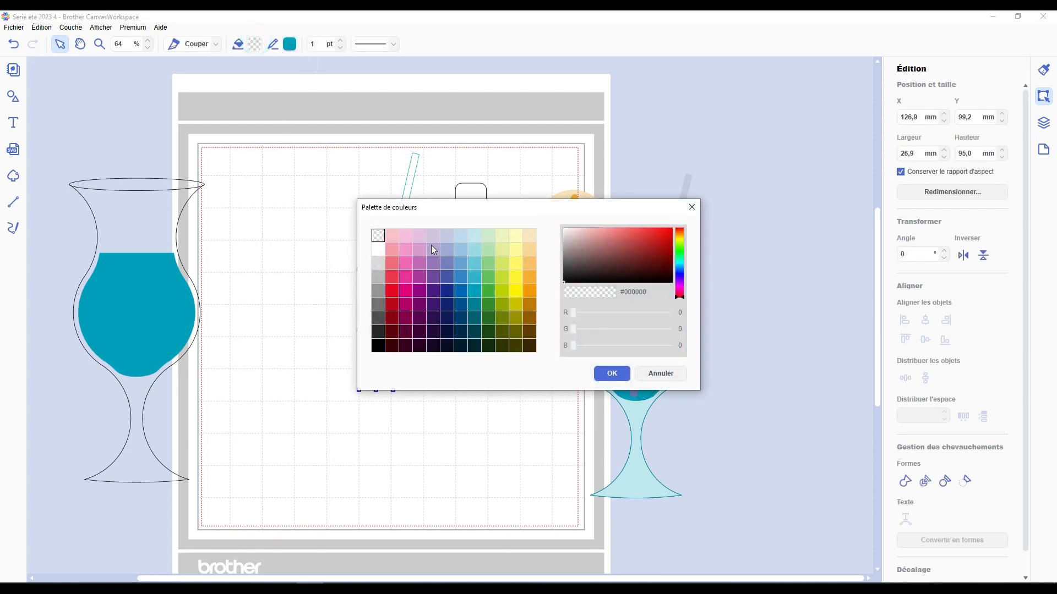
click(433, 268)
click(611, 374)
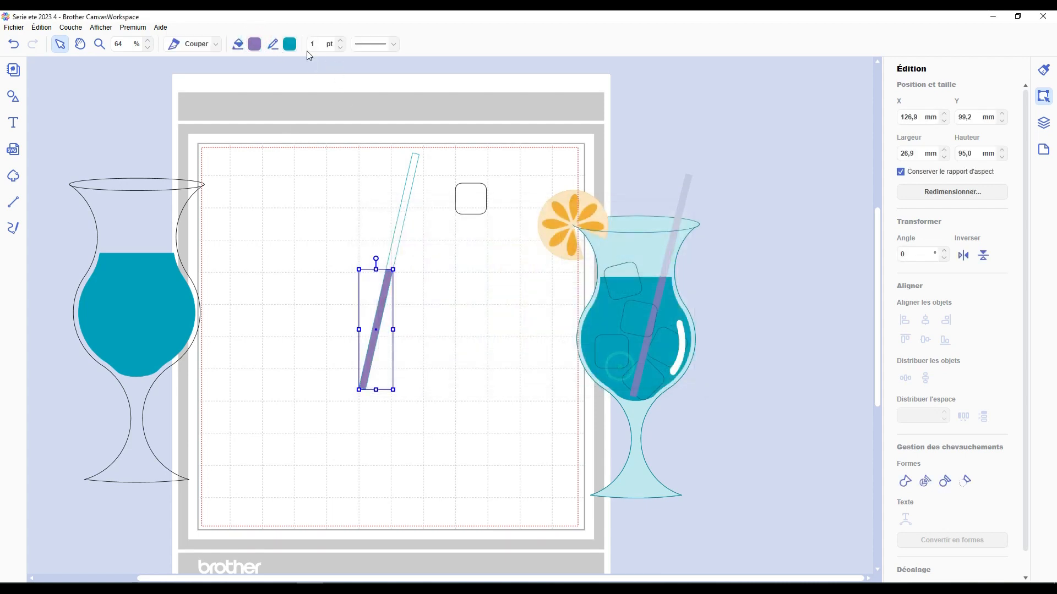
click(289, 44)
click(438, 255)
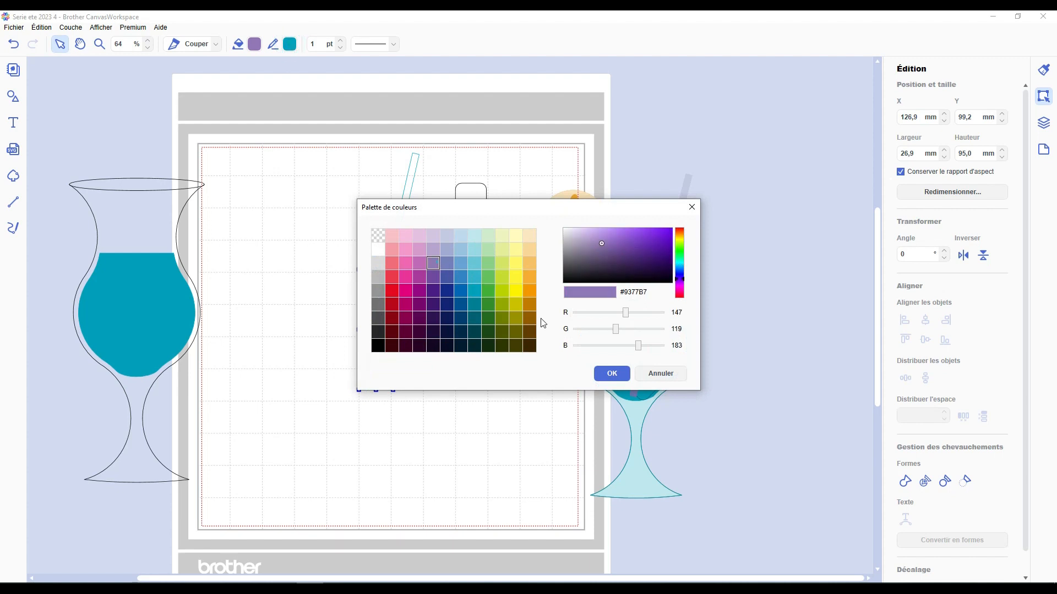
click(610, 373)
Colour the upper straw piece's fill and outline pale lilac #D2C6E1
click(412, 226)
click(408, 219)
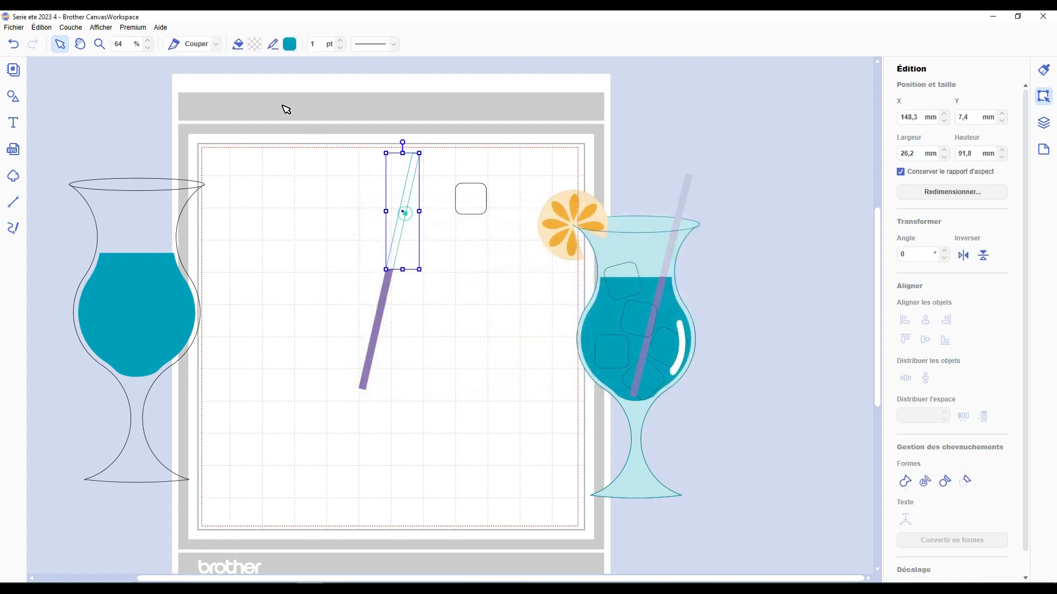
click(257, 45)
click(430, 238)
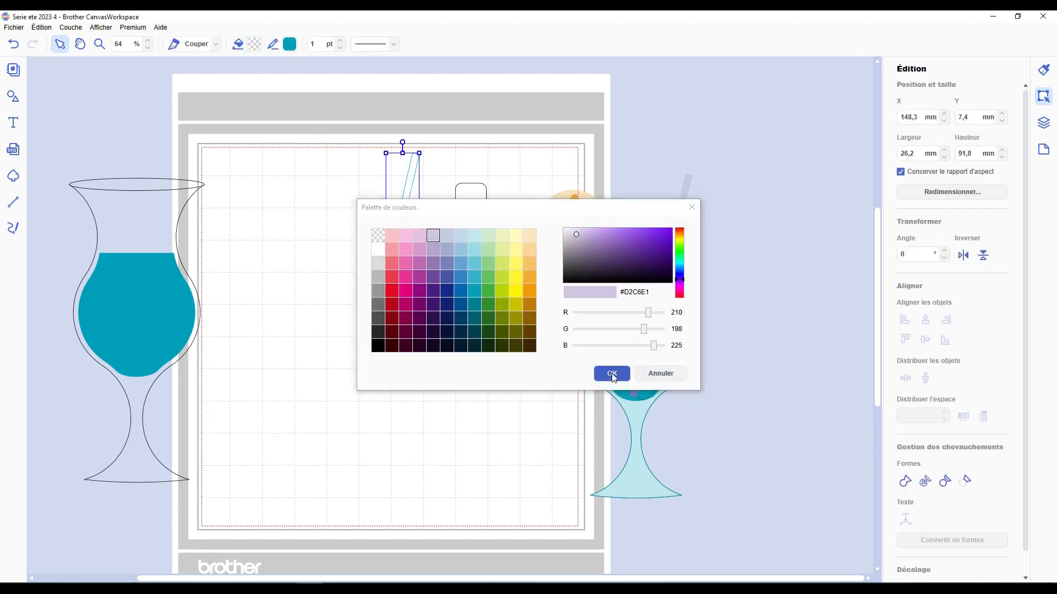
click(611, 374)
click(293, 45)
click(431, 236)
click(611, 373)
click(424, 95)
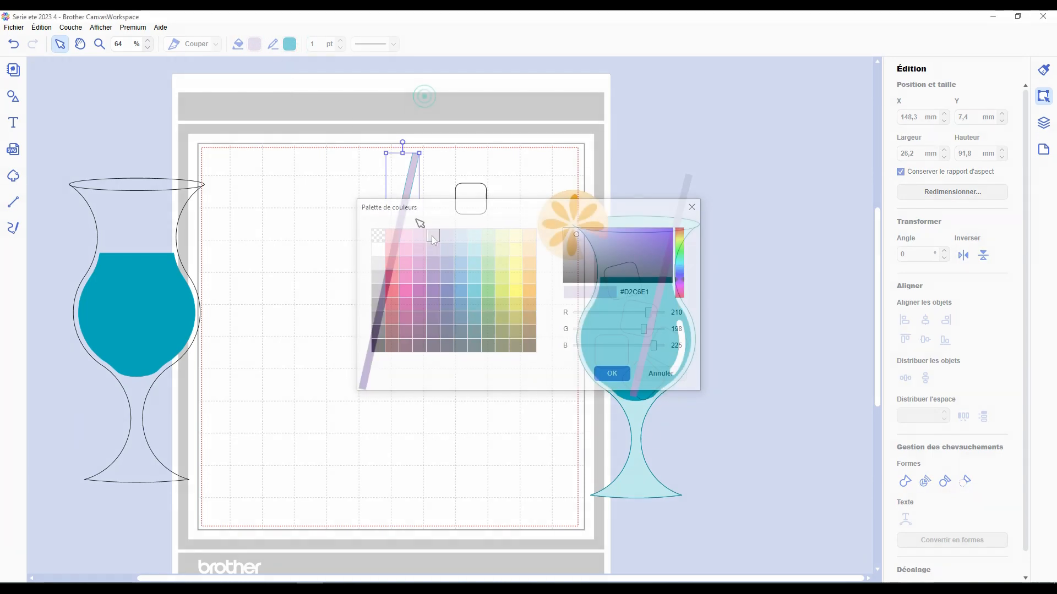
Group the two straw segments and move the outlined glass with its liquid onto the mat beneath the straw
drag(343, 140, 424, 387)
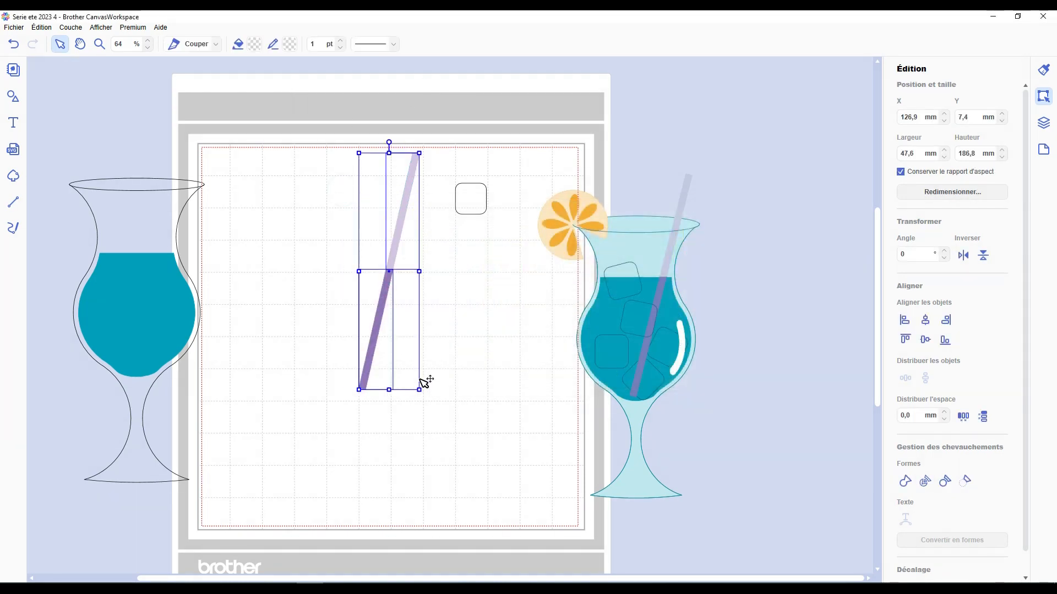
key(ctrl+g)
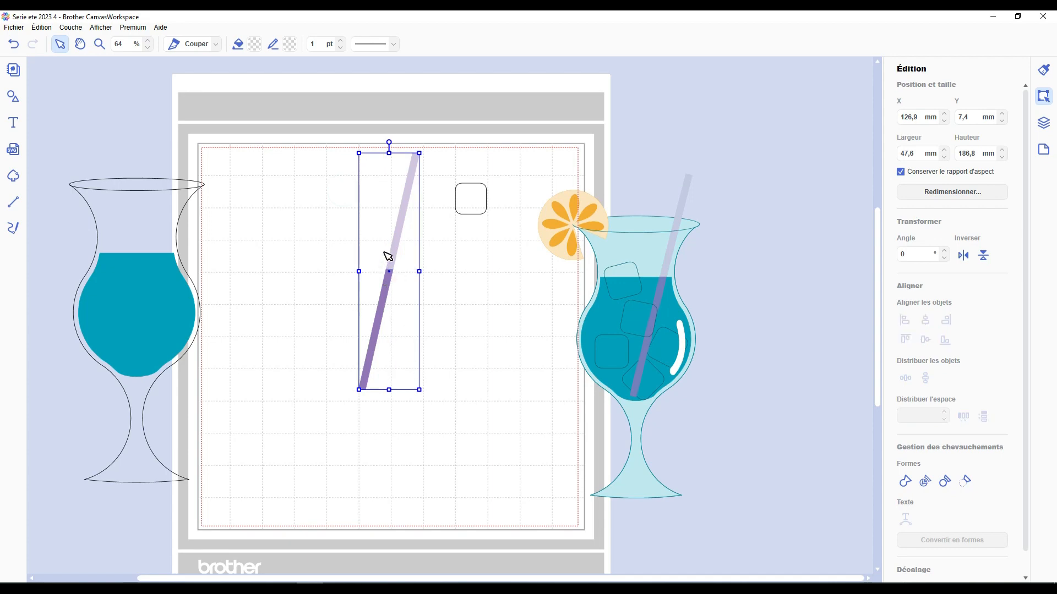
drag(164, 286, 394, 300)
Align the straw's colour boundary with the liquid surface and shift the straw to X 129.5 mm, Y 6.8 mm
scroll(271, 219, up, 5)
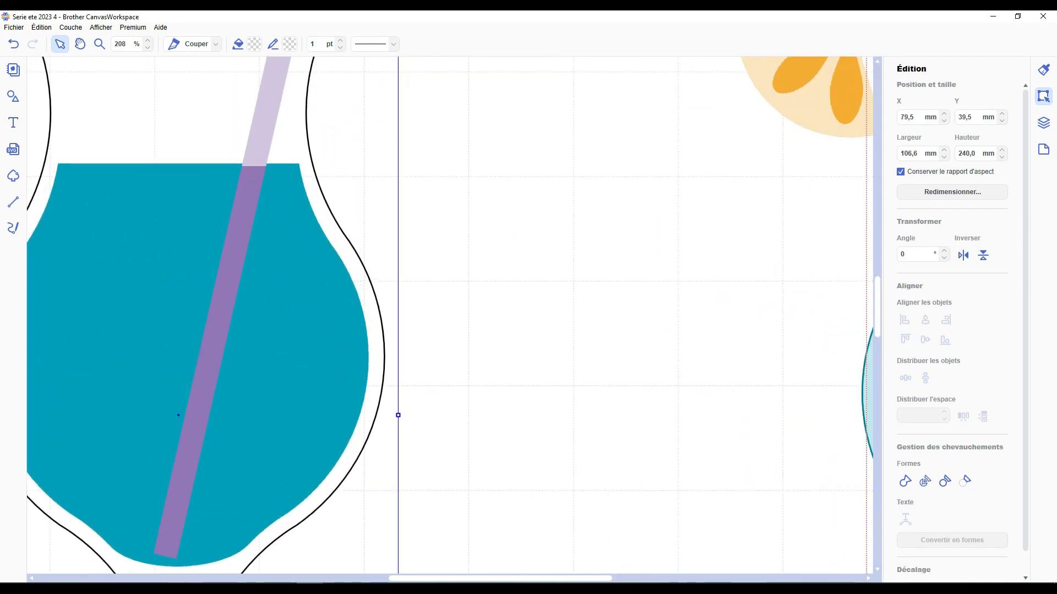
scroll(521, 579, left, 3)
scroll(313, 455, up, 4)
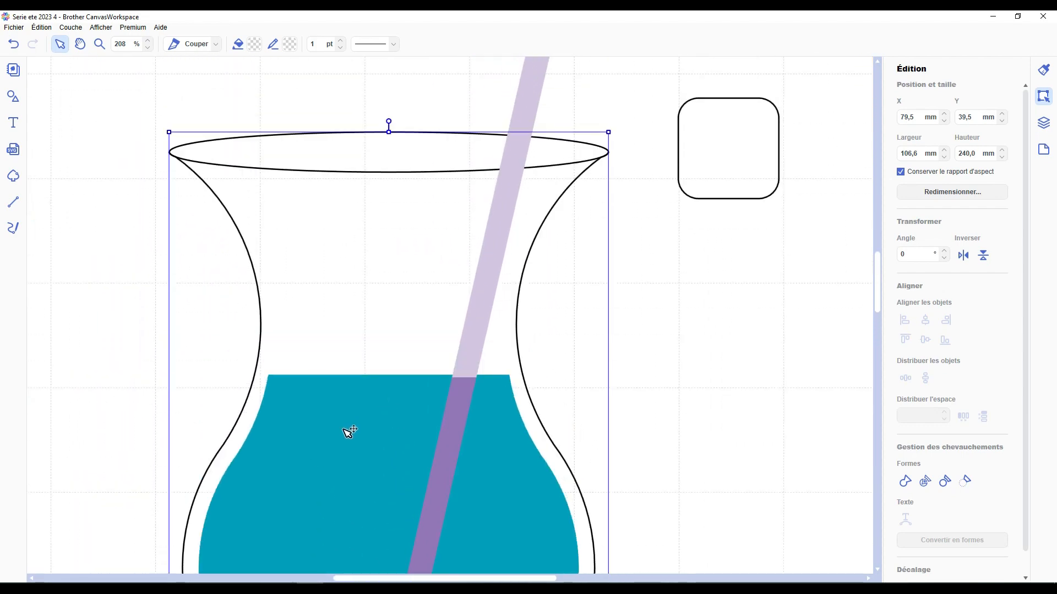
scroll(500, 361, up, 1)
click(499, 360)
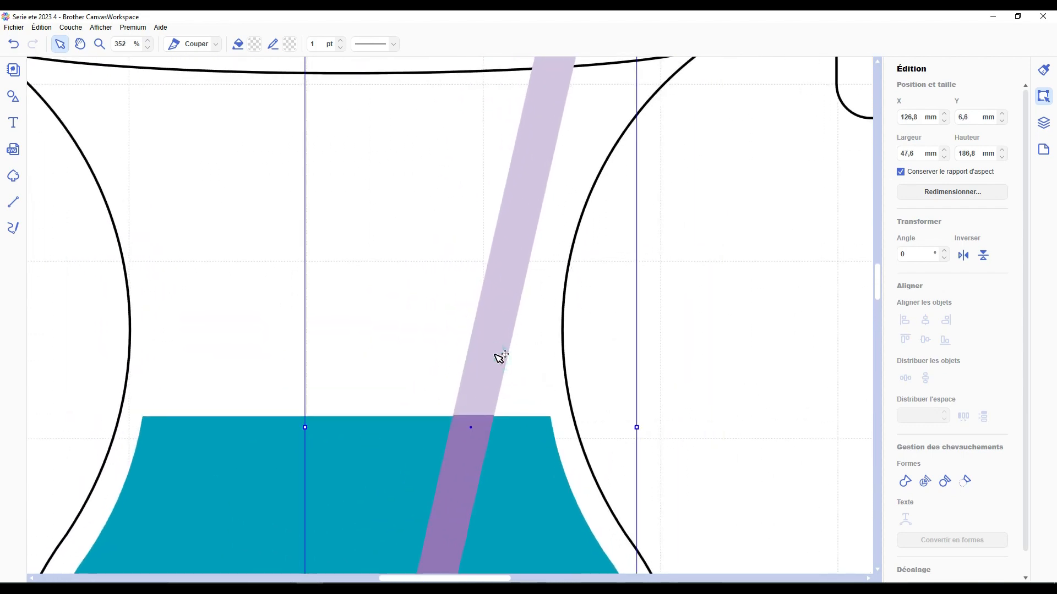
drag(495, 355, 494, 356)
scroll(499, 358, down, 4)
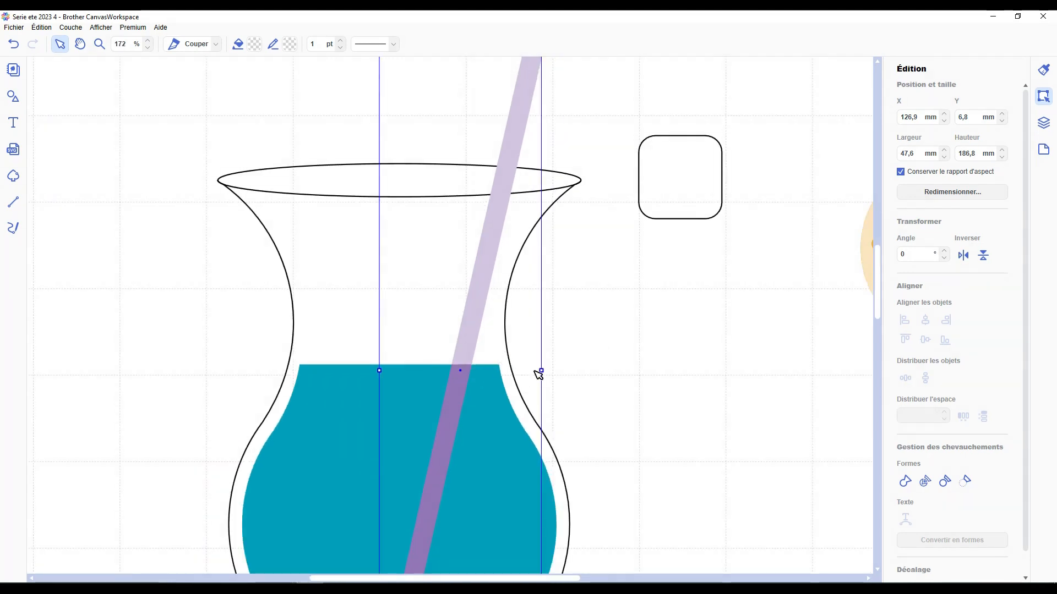
key(Right)
key(Right)
key(Right)
key(Right)
key(Right)
key(Right)
key(Right)
key(Right)
key(Right)
key(Right)
click(595, 370)
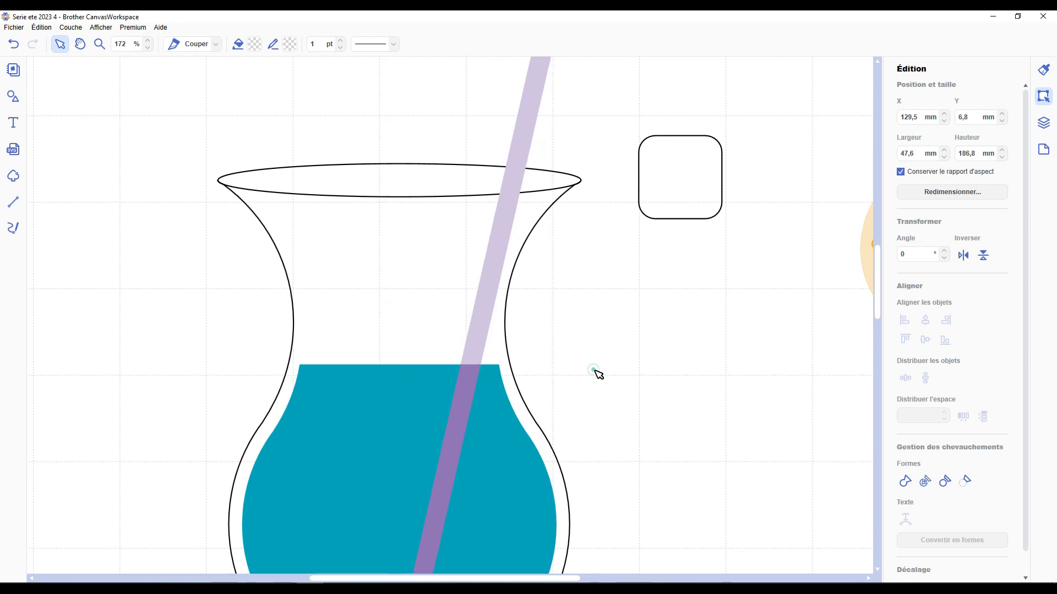
Move the straw group into the glass group's layers, between the rim shape and the blue liquid
scroll(606, 431, down, 6)
click(1044, 122)
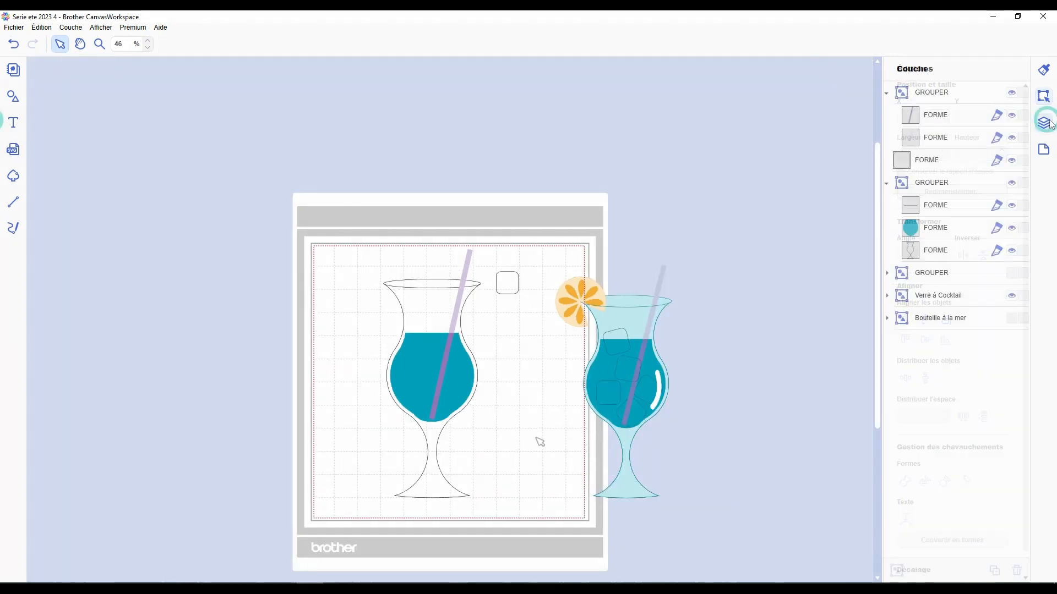
click(886, 92)
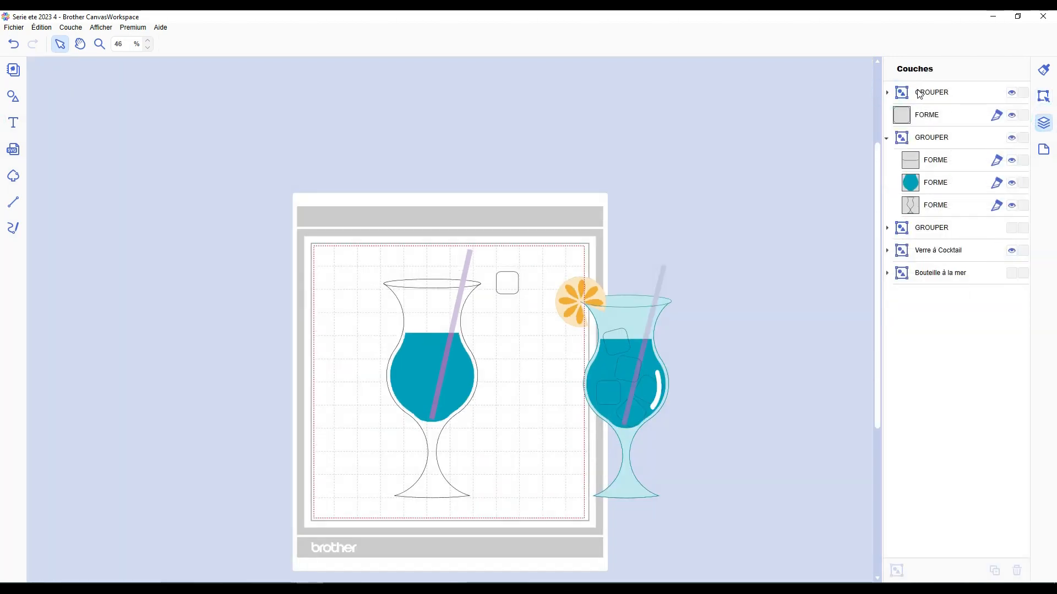
drag(919, 94, 926, 174)
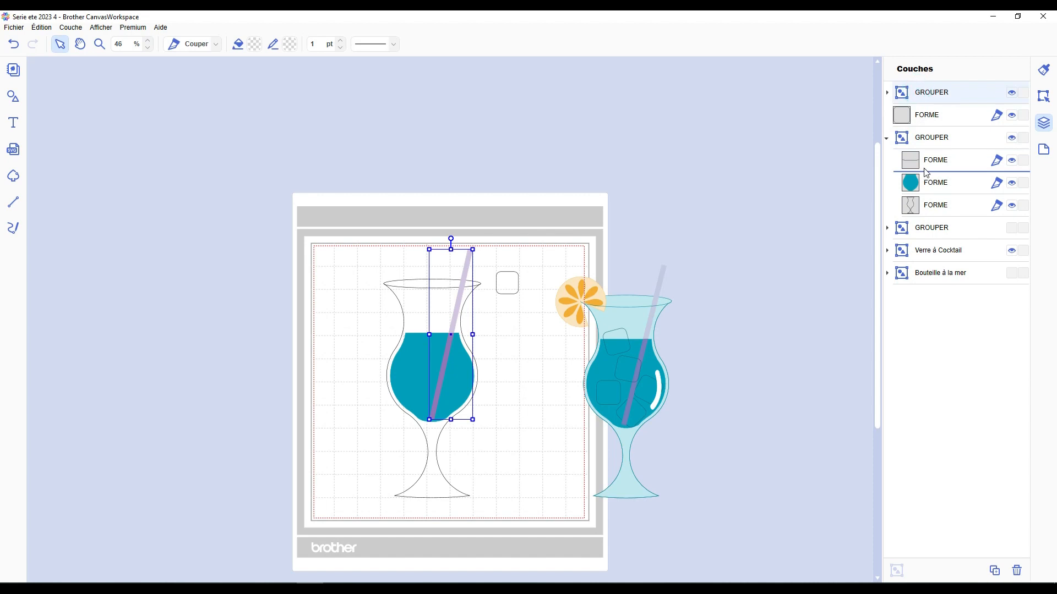
drag(926, 172, 927, 173)
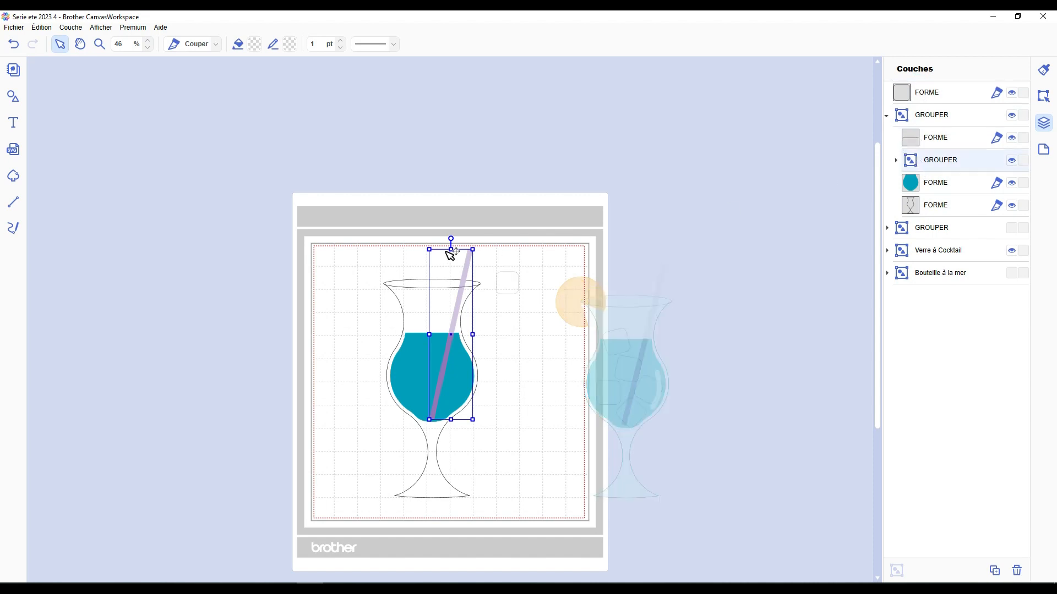
click(441, 223)
Place the rounded square as an ice cube at the bottom of the liquid and tilt it counterclockwise
scroll(343, 385, up, 1)
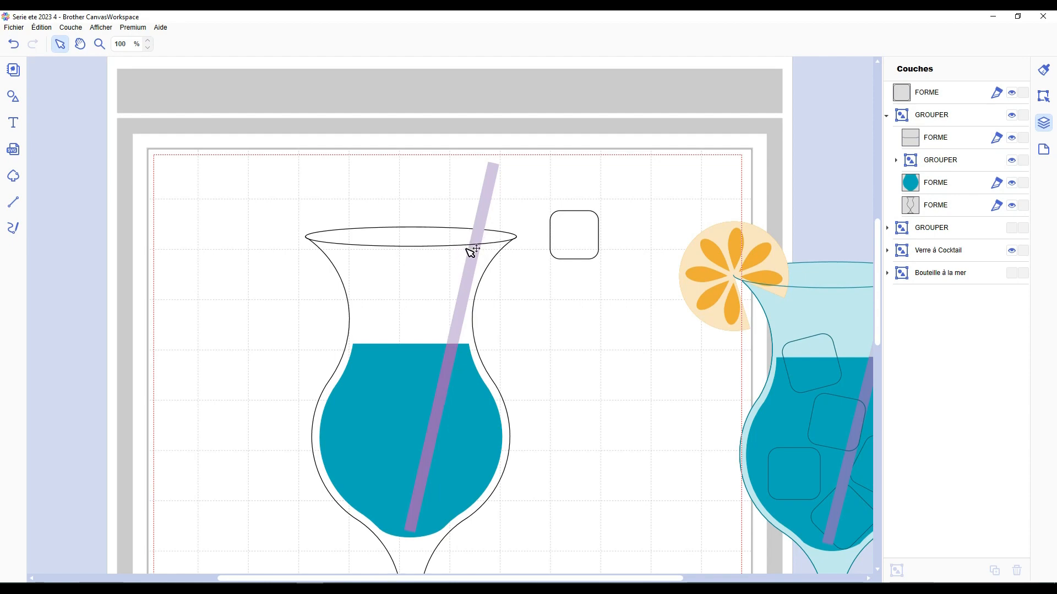
scroll(497, 248, down, 1)
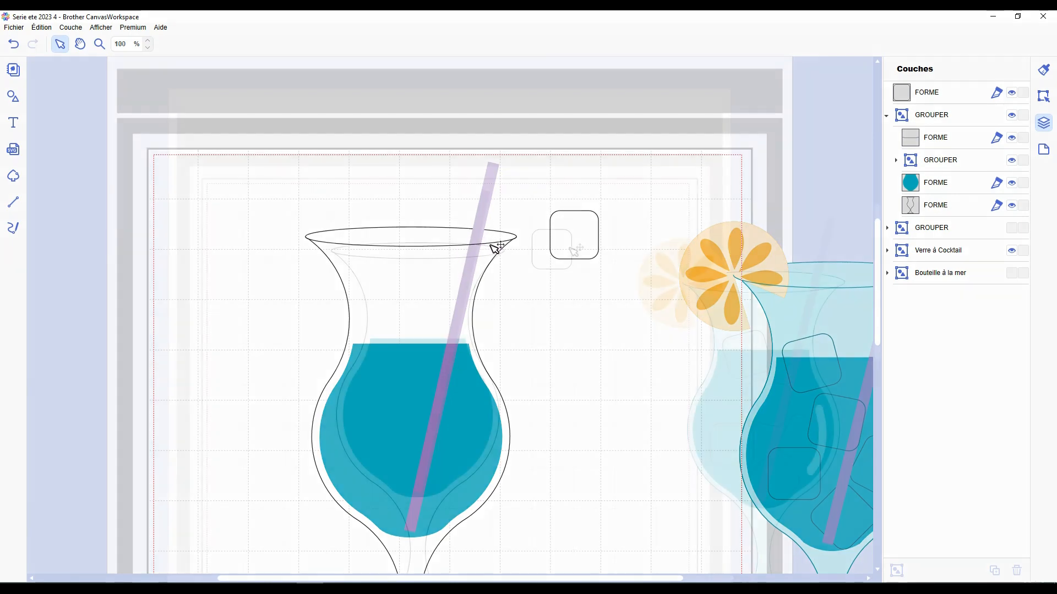
drag(574, 242, 466, 391)
scroll(467, 391, down, 2)
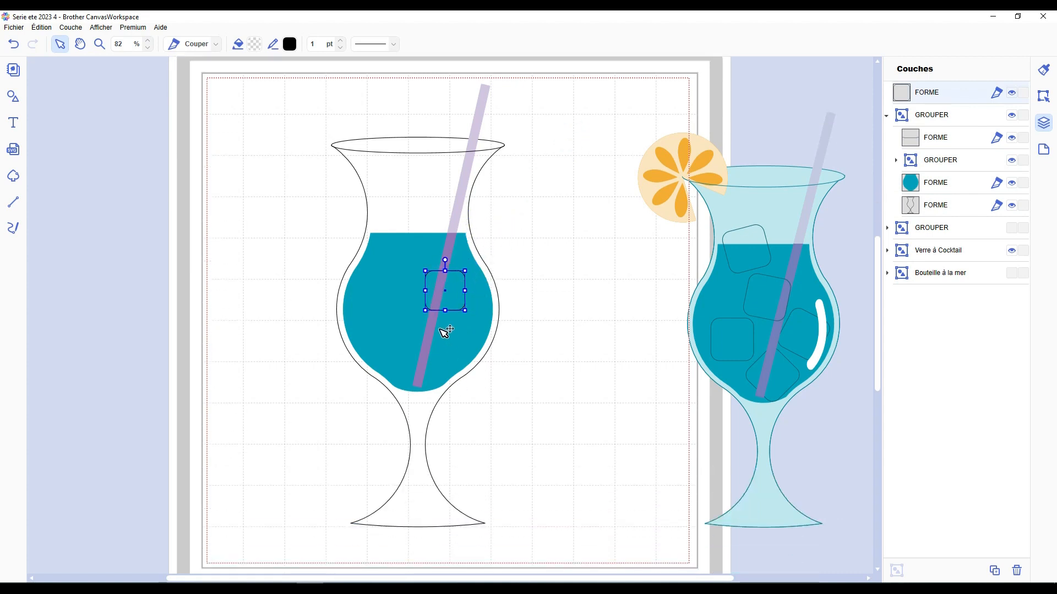
drag(443, 302, 424, 368)
drag(430, 329, 418, 332)
drag(435, 361, 437, 361)
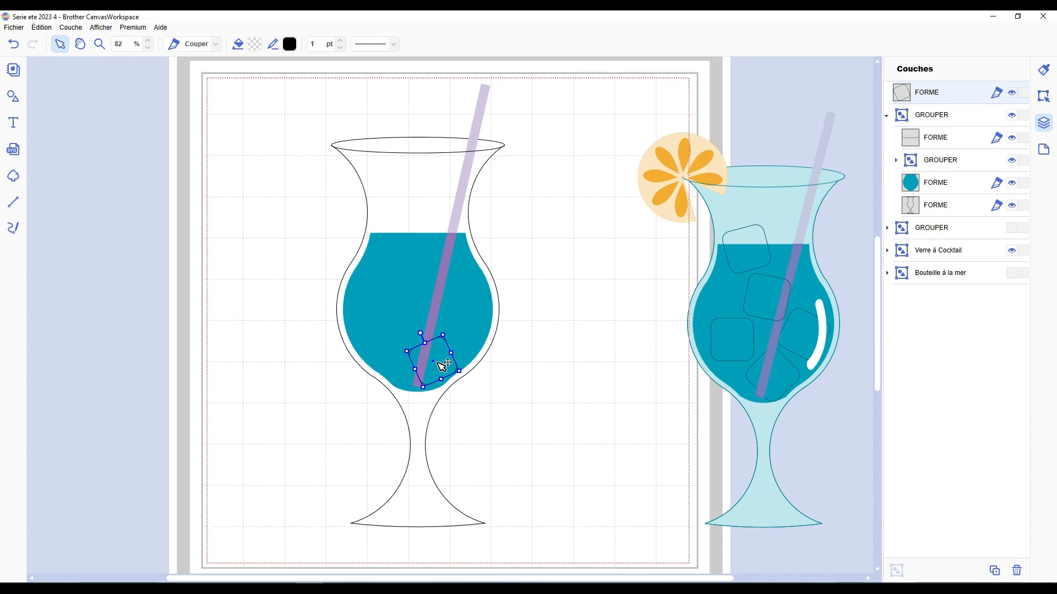
Add two copies of the ice cube, one upright on the liquid's left side and one tilted clockwise on its right
key(ctrl+v)
drag(445, 381, 378, 282)
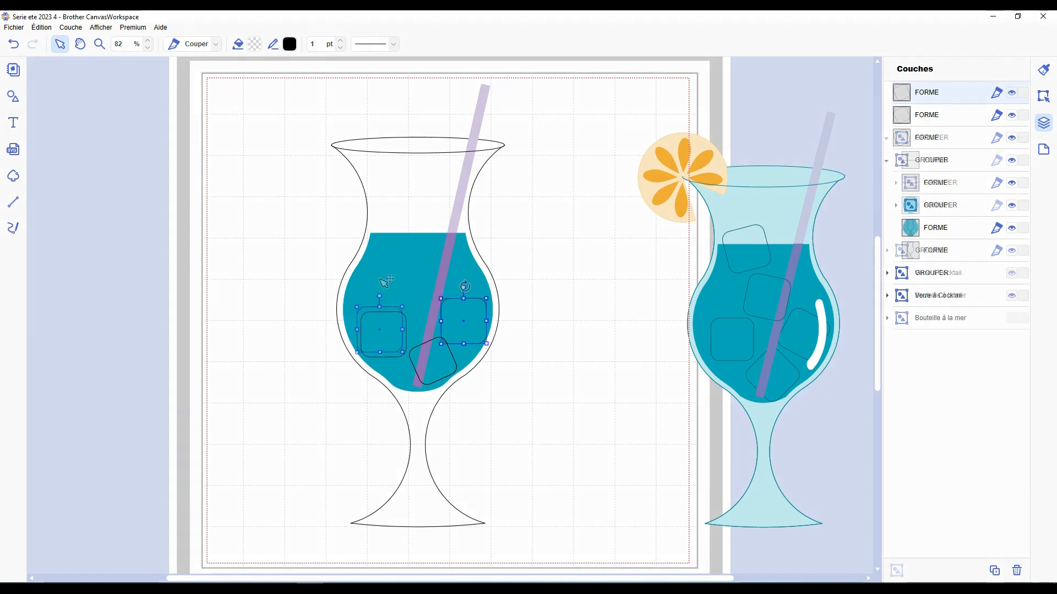
drag(465, 286, 476, 287)
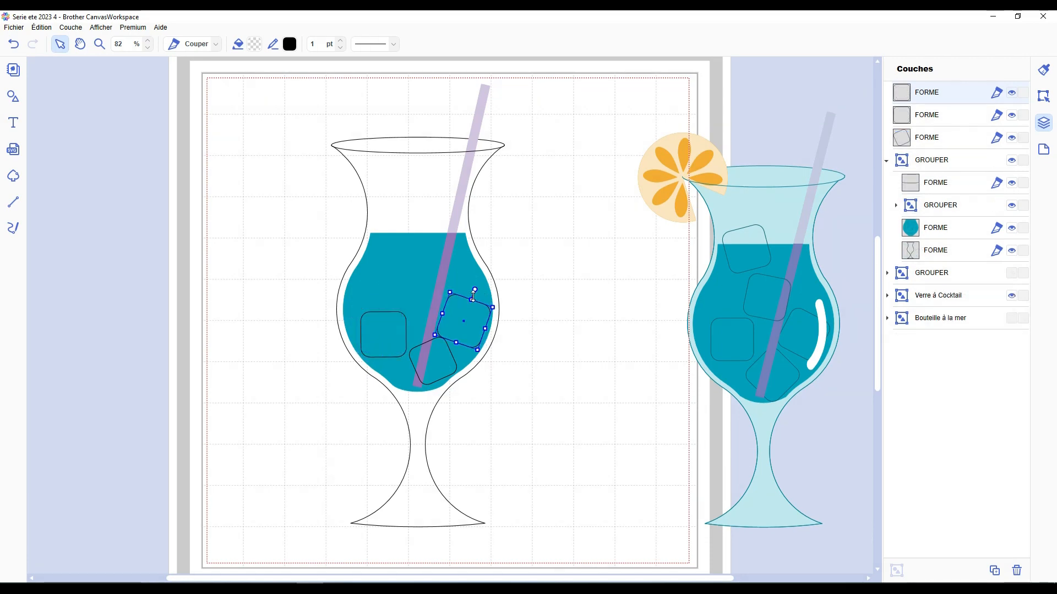
drag(453, 332, 453, 328)
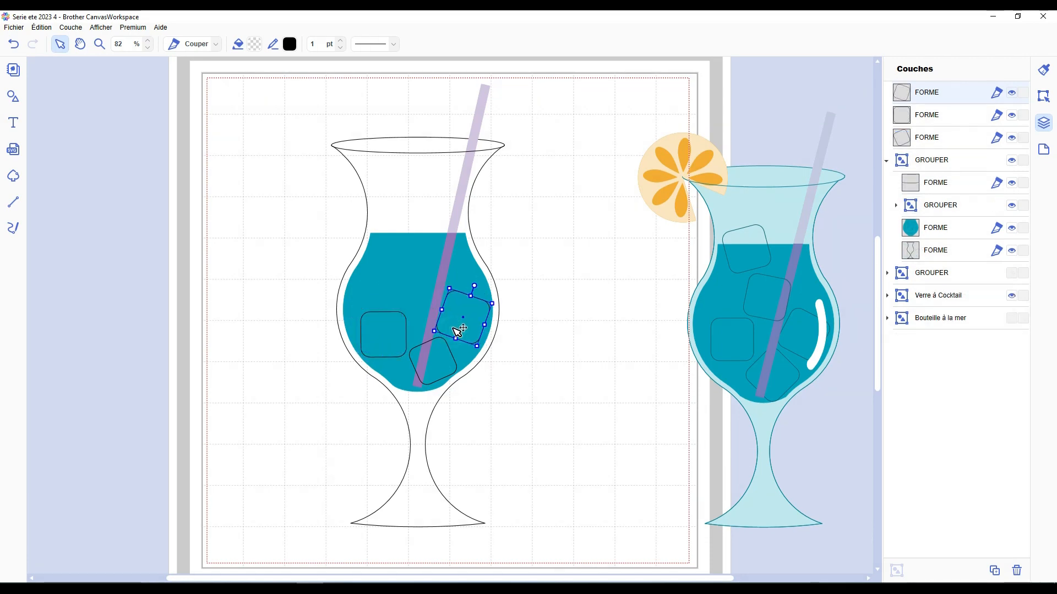
Add two more ice cube copies, one upright near the liquid's centre and one tilted across the liquid surface
key(ctrl+c)
key(ctrl+v)
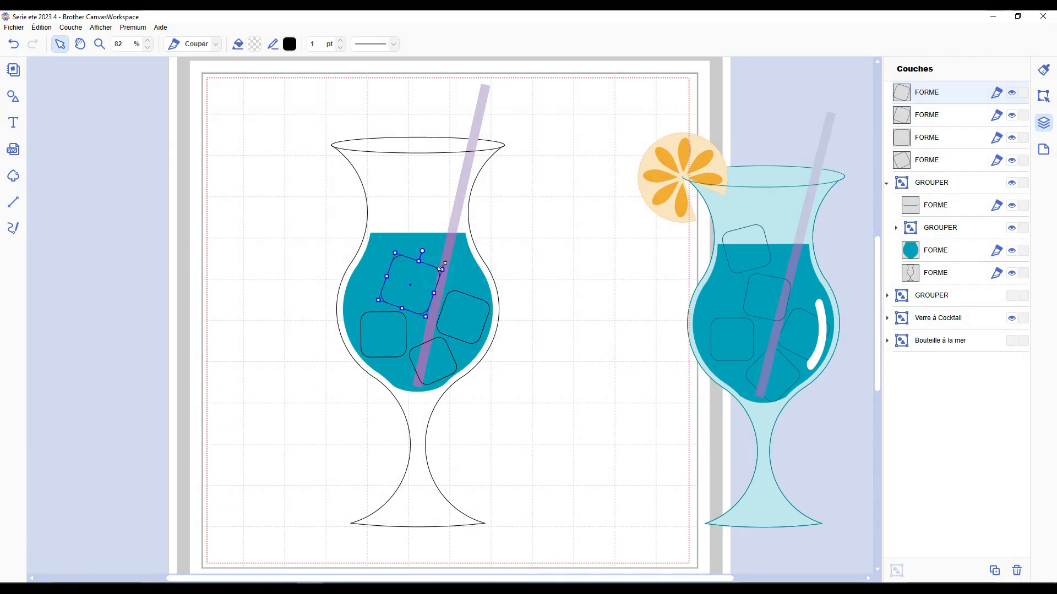
drag(422, 251, 410, 231)
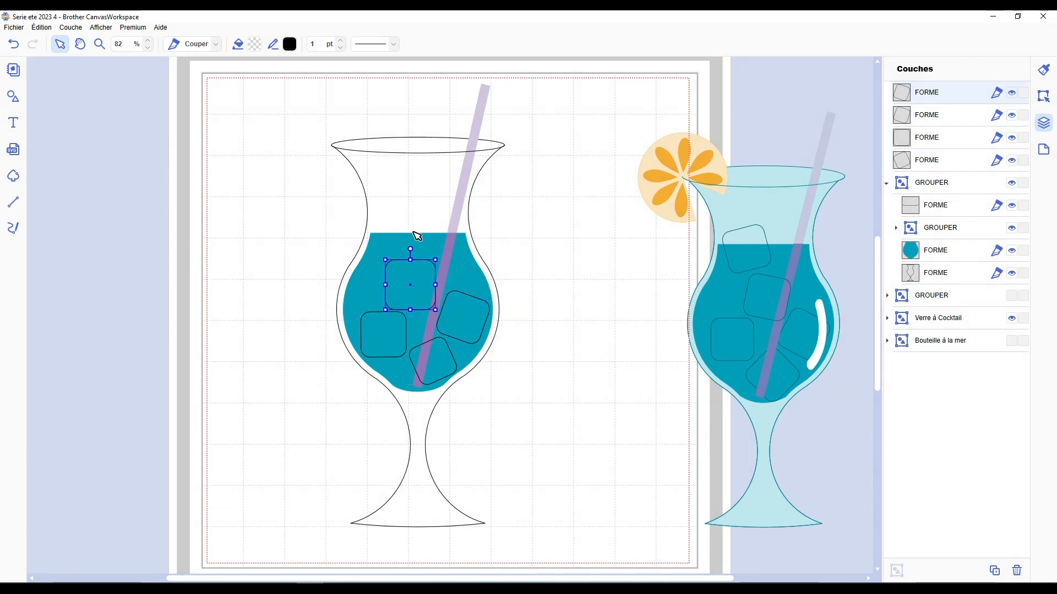
click(210, 274)
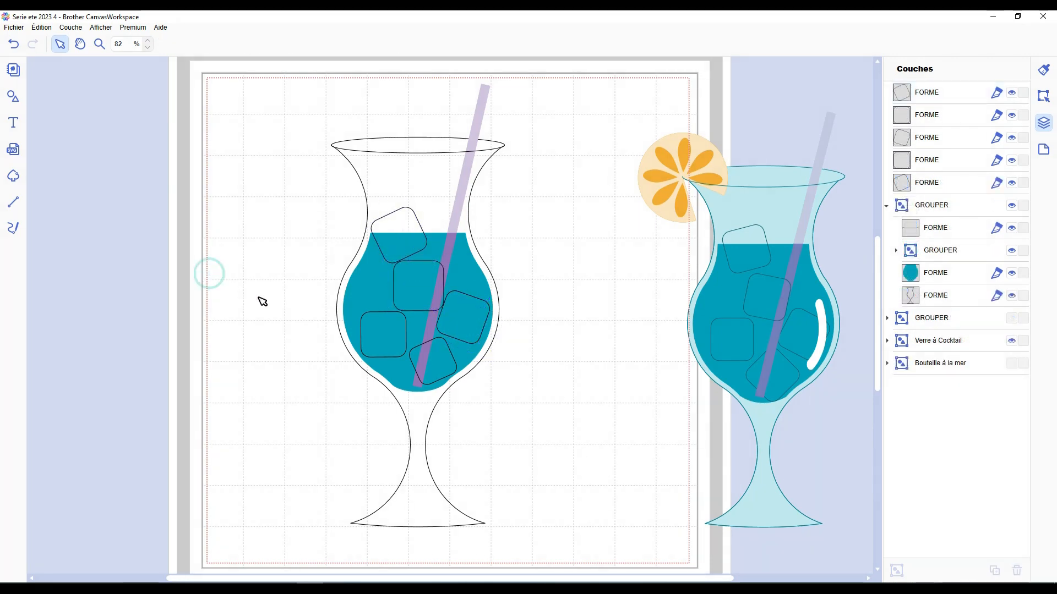
Set the outline colour of all five ice cubes to dark teal #005F70
scroll(259, 298, down, 3)
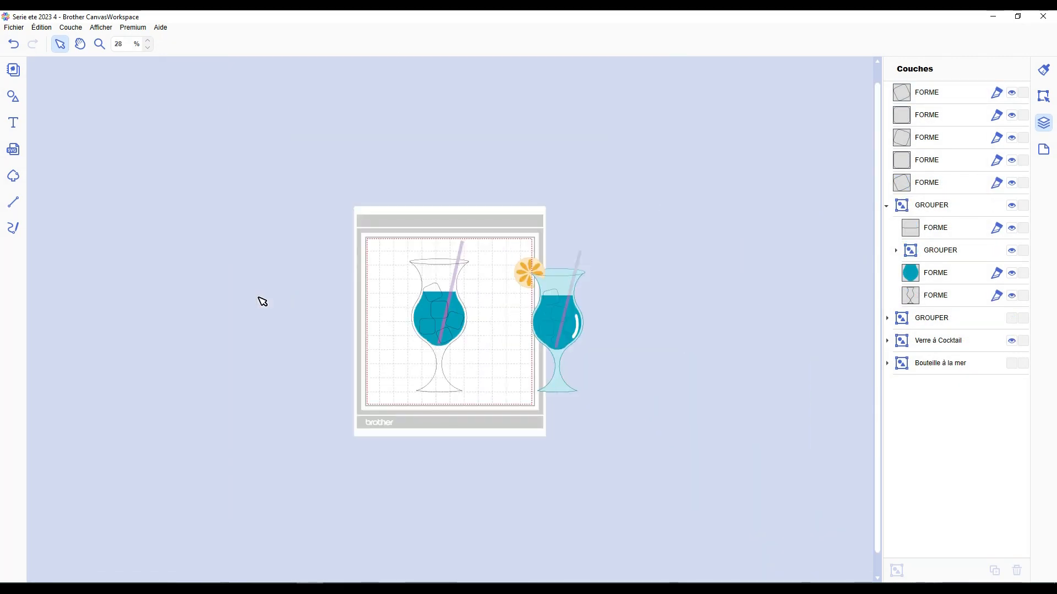
scroll(259, 297, up, 2)
scroll(262, 302, up, 1)
click(919, 180)
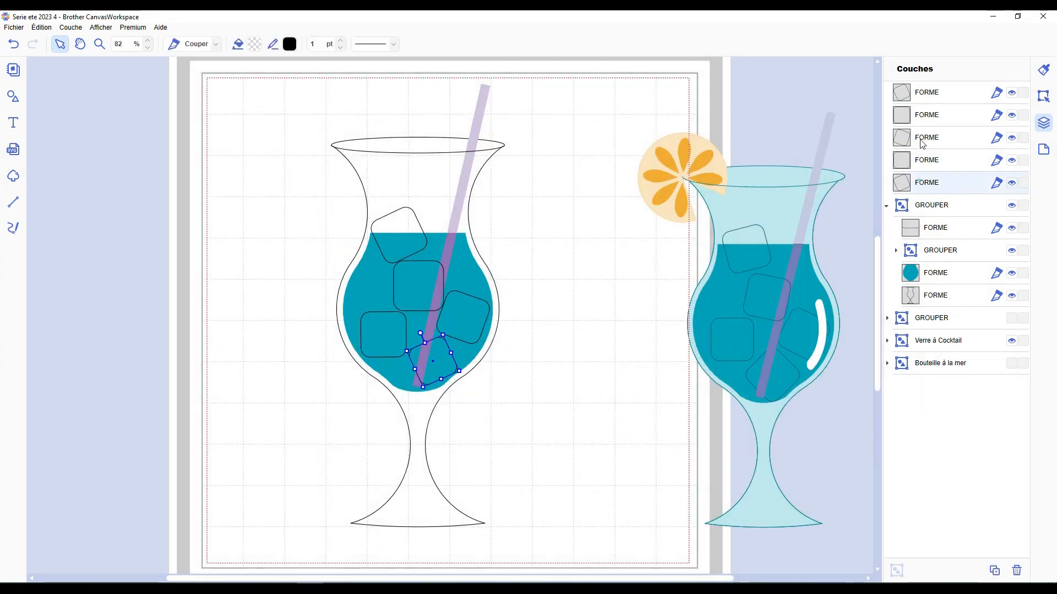
ctrl+click(931, 91)
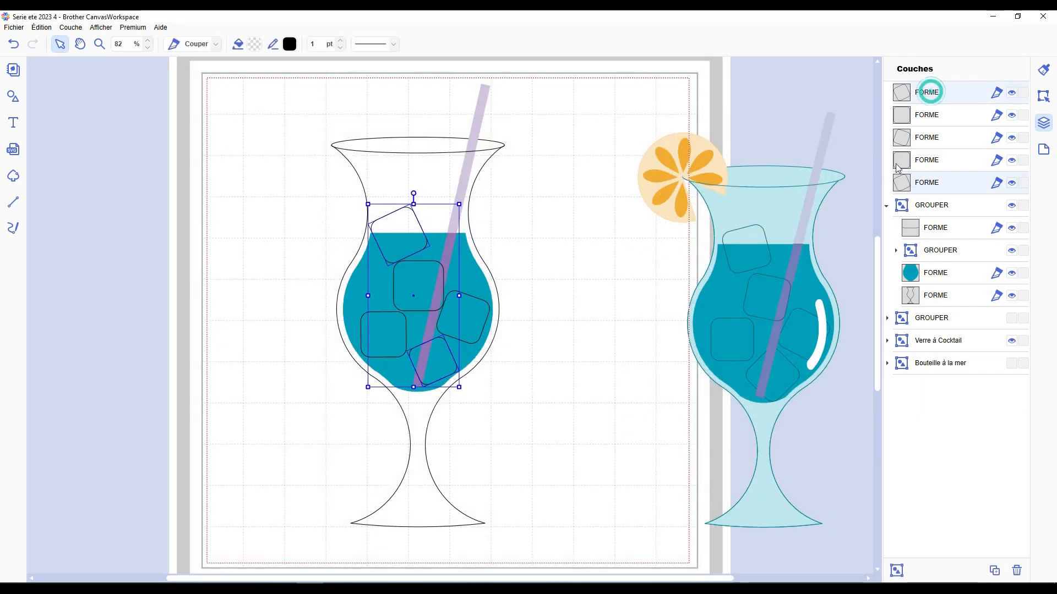
ctrl+click(928, 165)
ctrl+click(926, 137)
ctrl+click(925, 114)
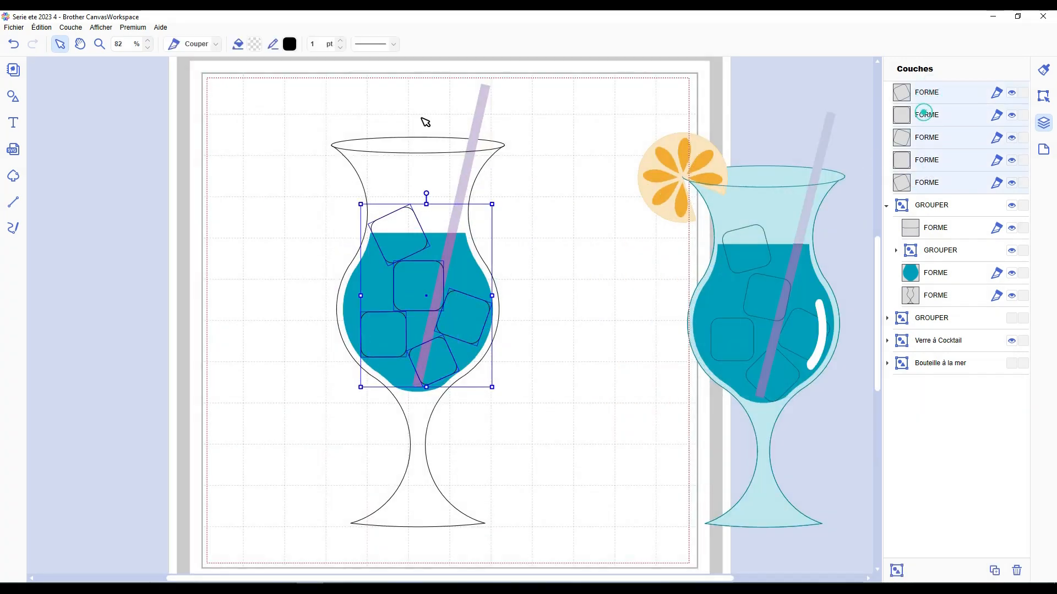
click(290, 44)
click(474, 318)
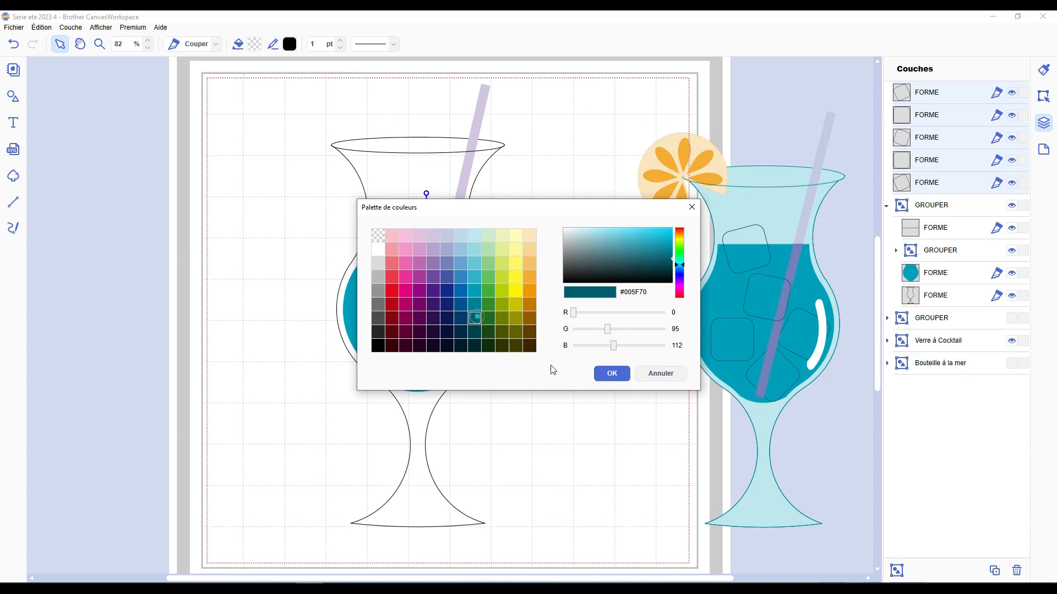
click(609, 377)
click(254, 44)
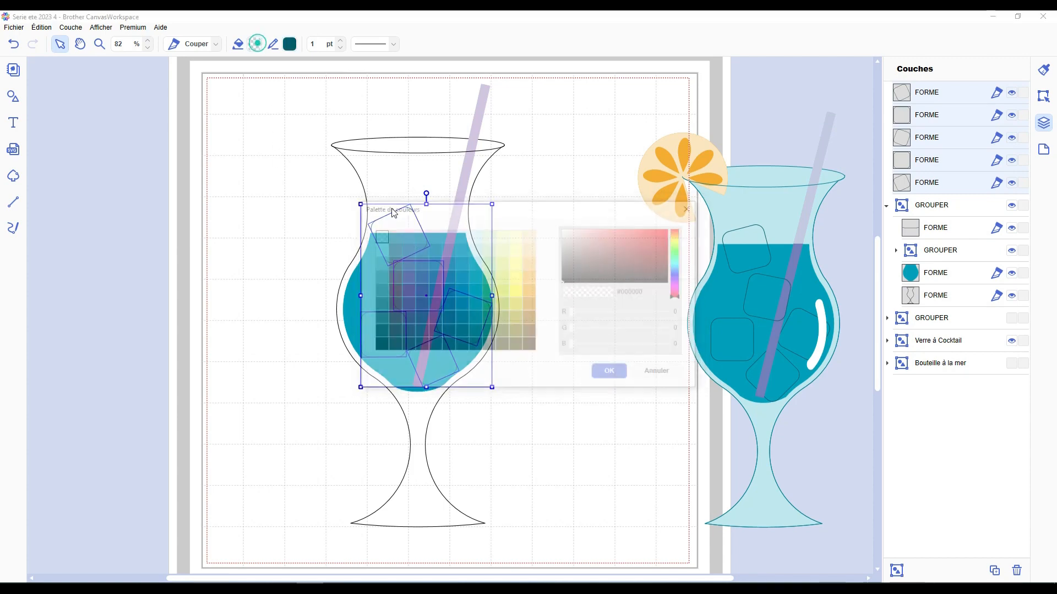
click(652, 374)
click(613, 337)
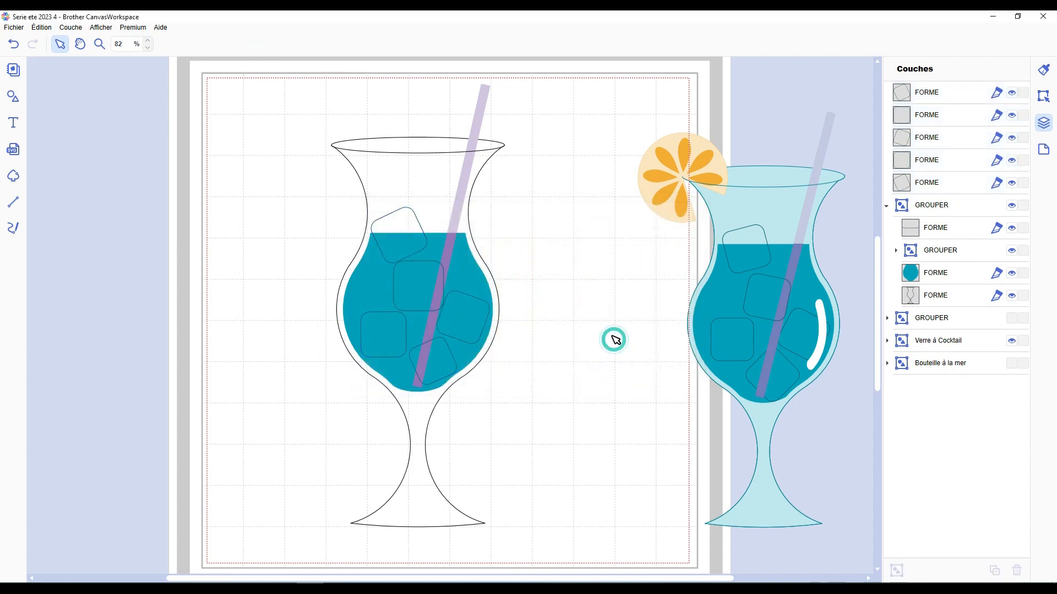
Move the five ice cube layers into the glass group, between the rim shape and the straw group
click(934, 93)
ctrl+click(929, 182)
shift+click(928, 160)
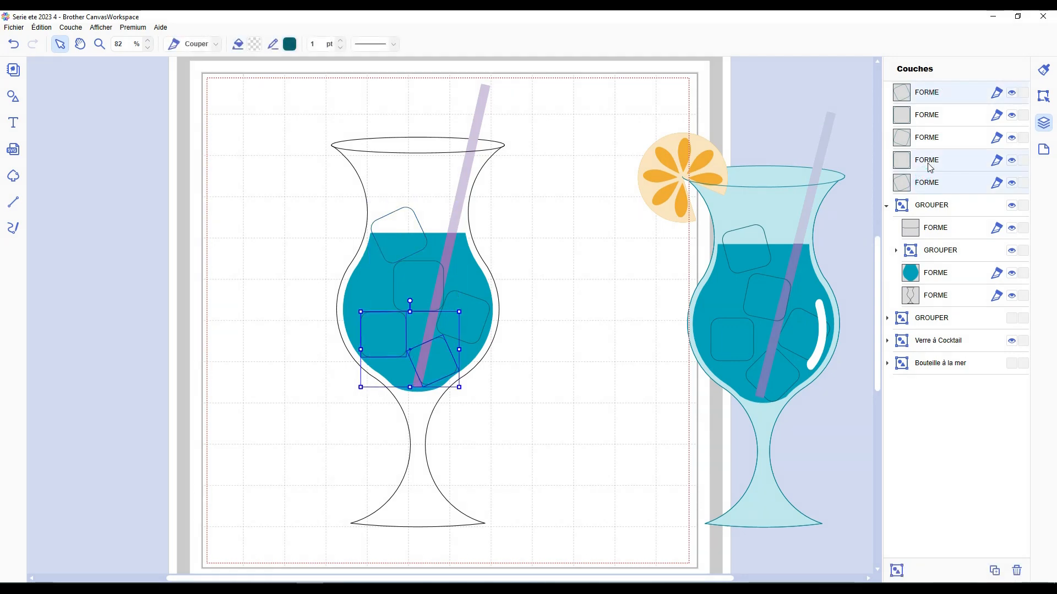
shift+click(933, 93)
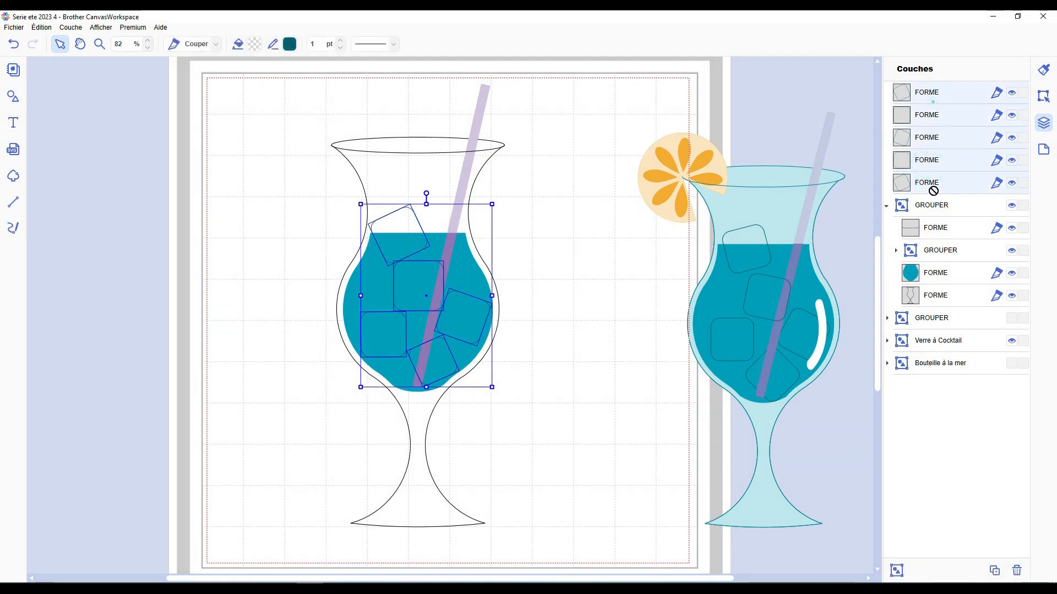
drag(932, 94, 939, 247)
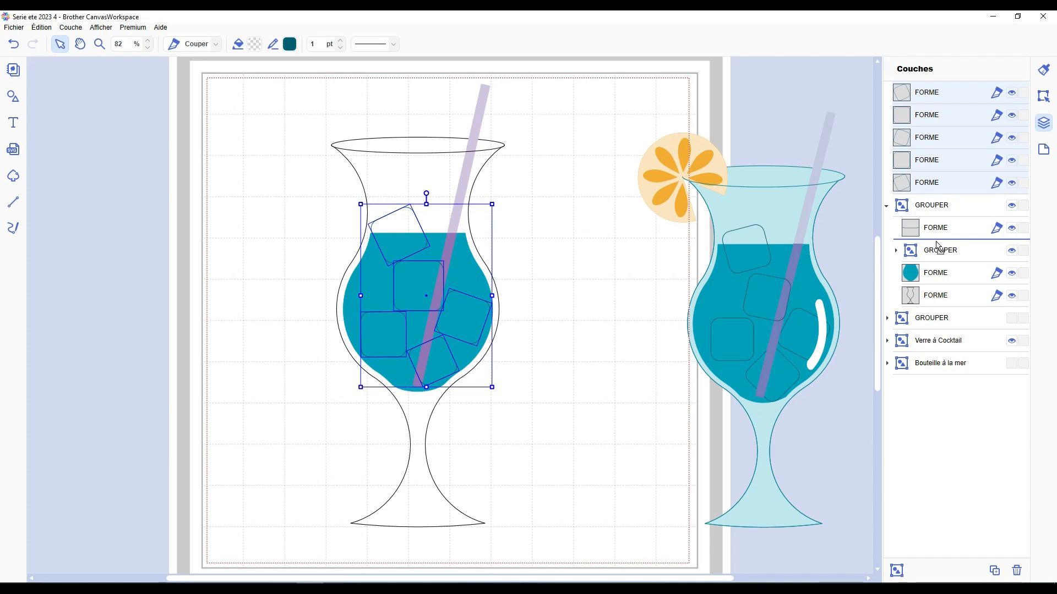
drag(939, 246, 922, 284)
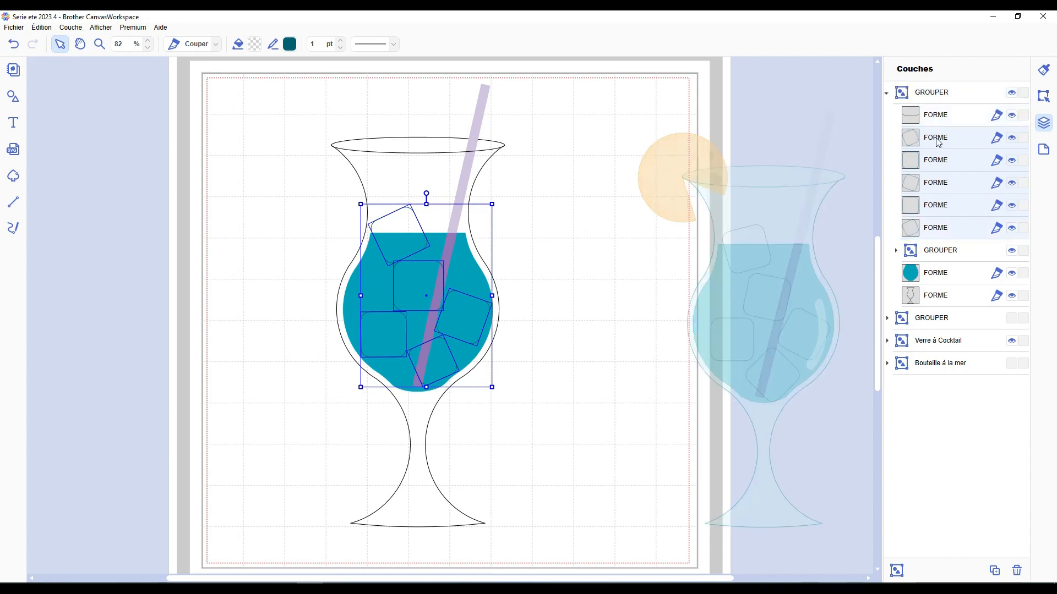
click(567, 308)
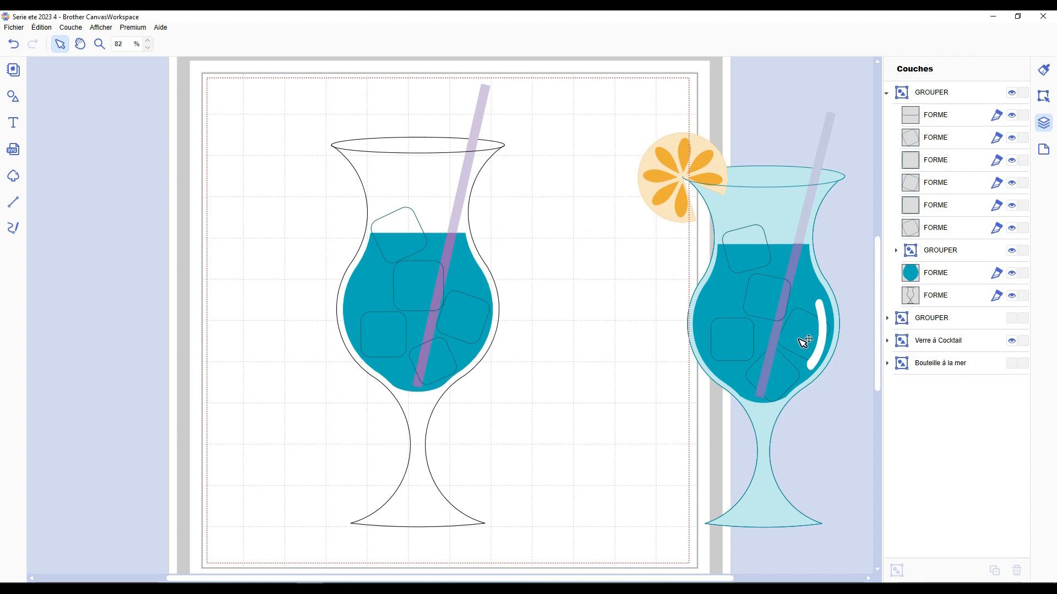
Move the two tilted ice cubes on the liquid's lower right below the straw group in the layer order
click(933, 230)
ctrl+click(933, 216)
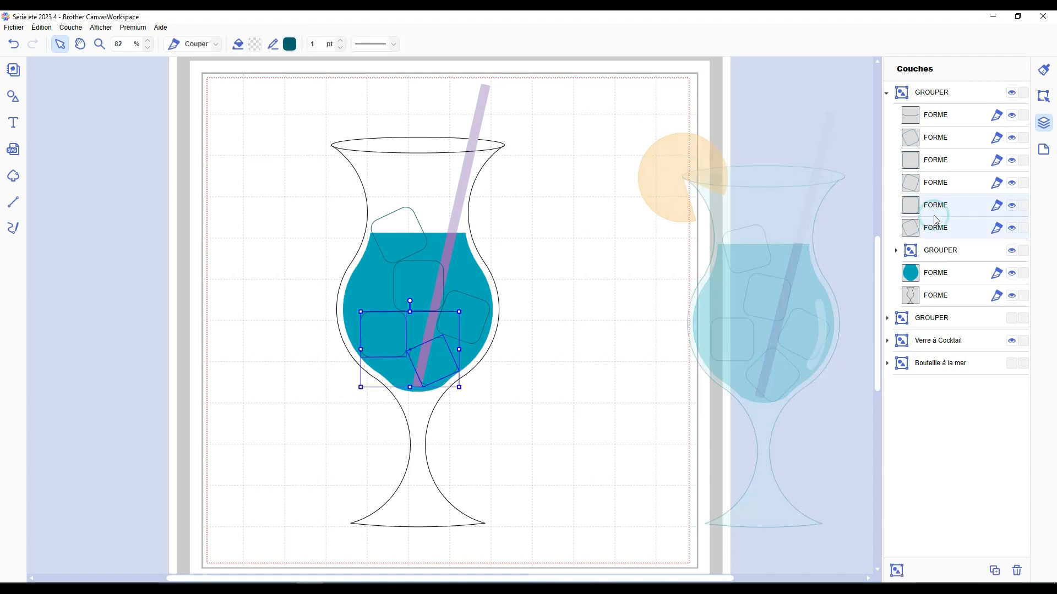
ctrl+click(933, 215)
ctrl+click(935, 183)
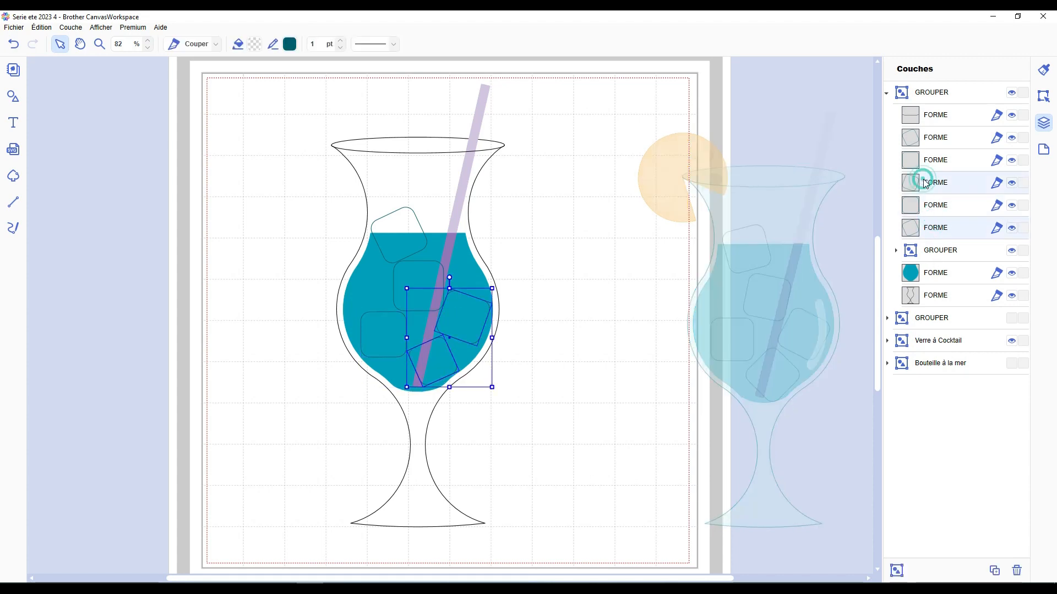
drag(930, 242, 927, 259)
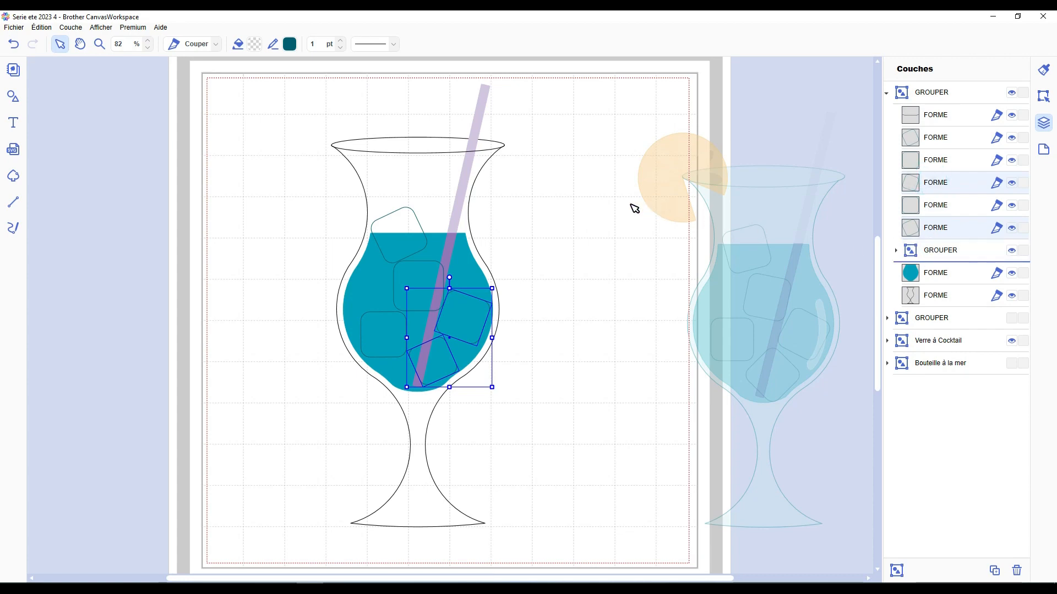
drag(634, 208, 538, 235)
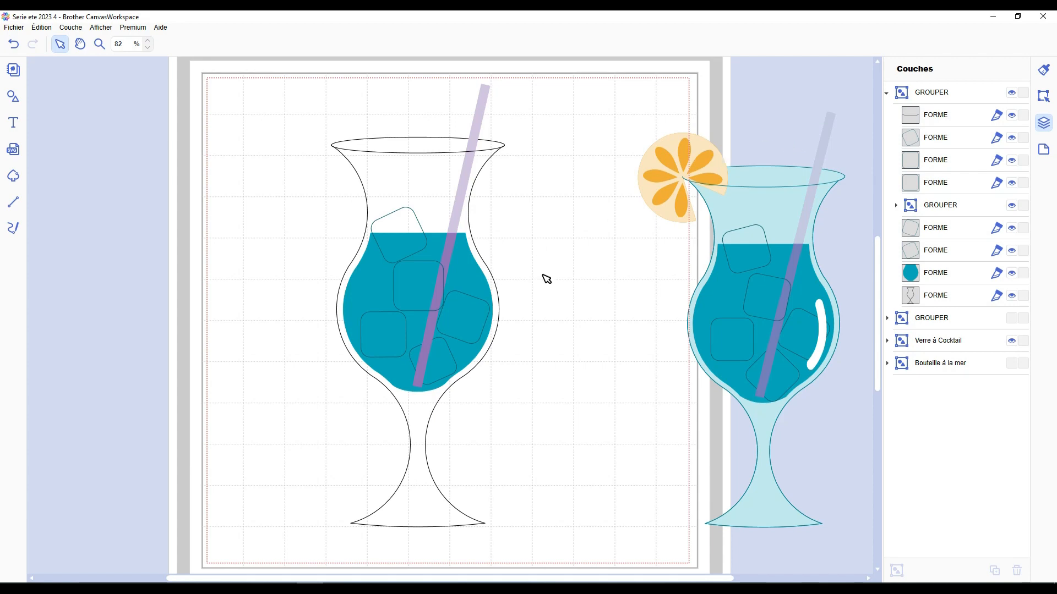
key(ctrl+z)
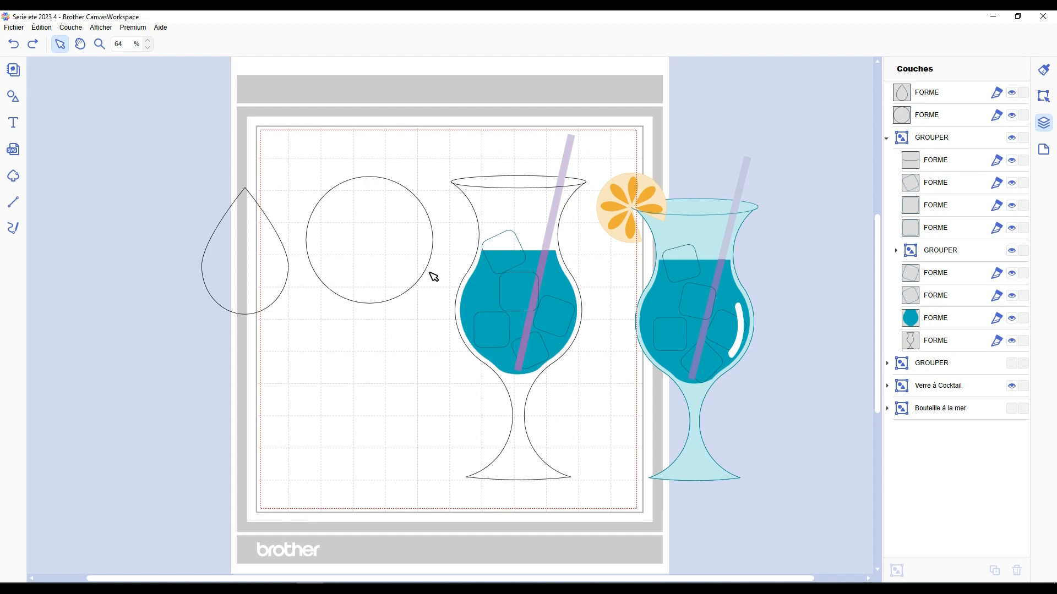
Shrink the circle to about 62 mm in diameter and place a copy of it below
click(408, 232)
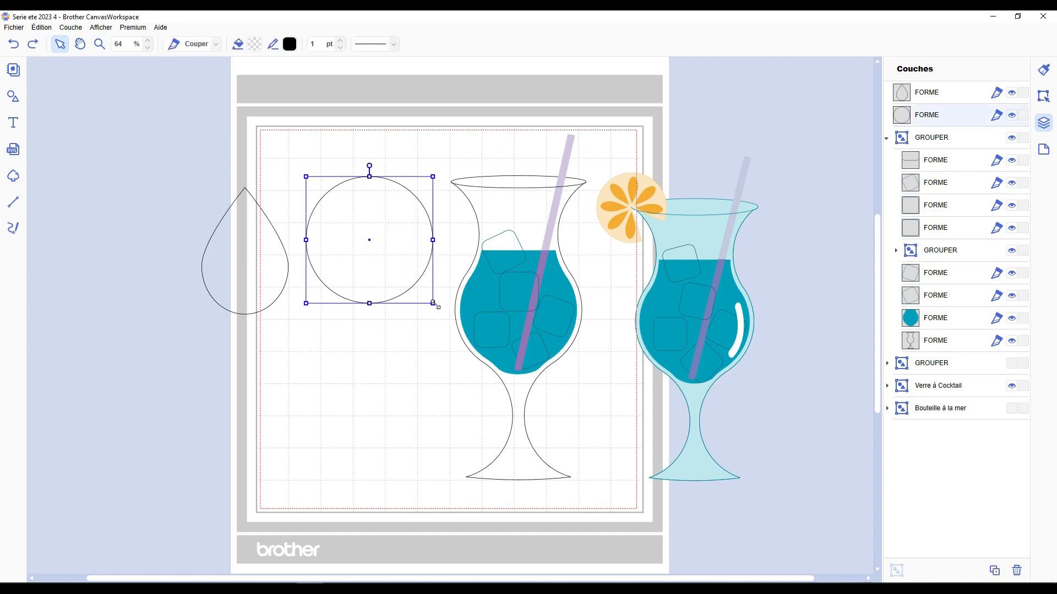
drag(434, 302, 487, 214)
drag(438, 202, 364, 405)
key(ctrl+v)
Shrink the teardrop into a narrow petal and place it in the lower circle, tip pointing at the centre
drag(245, 259, 349, 412)
drag(340, 421, 372, 456)
drag(367, 516, 368, 418)
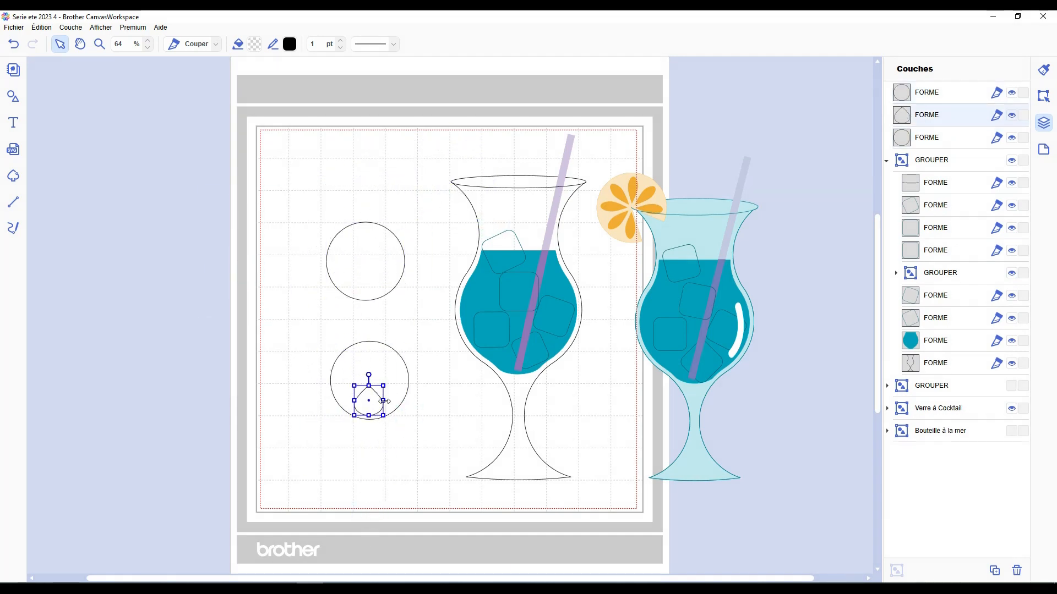
scroll(368, 410, up, 6)
mouse_move(281, 436)
mouse_down()
mouse_move(298, 444)
mouse_move(266, 436)
mouse_up()
Bring the petal in front of the circles and add an upside-down copy of it
double_click(284, 444)
drag(941, 117, 941, 91)
drag(278, 448, 315, 517)
key(ctrl+v)
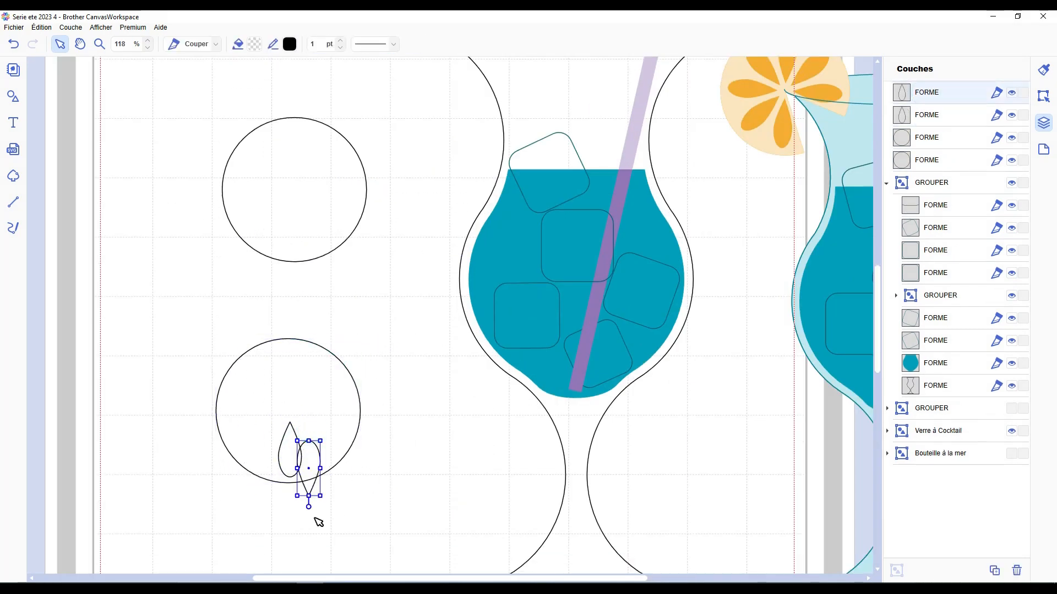
Align the two petals into an opposed vertical pair and add rotated copies of the pair, up to an angle of 135°
shift+click(290, 451)
drag(307, 467, 397, 476)
click(1044, 96)
click(925, 320)
key(ctrl+v)
drag(344, 393, 401, 493)
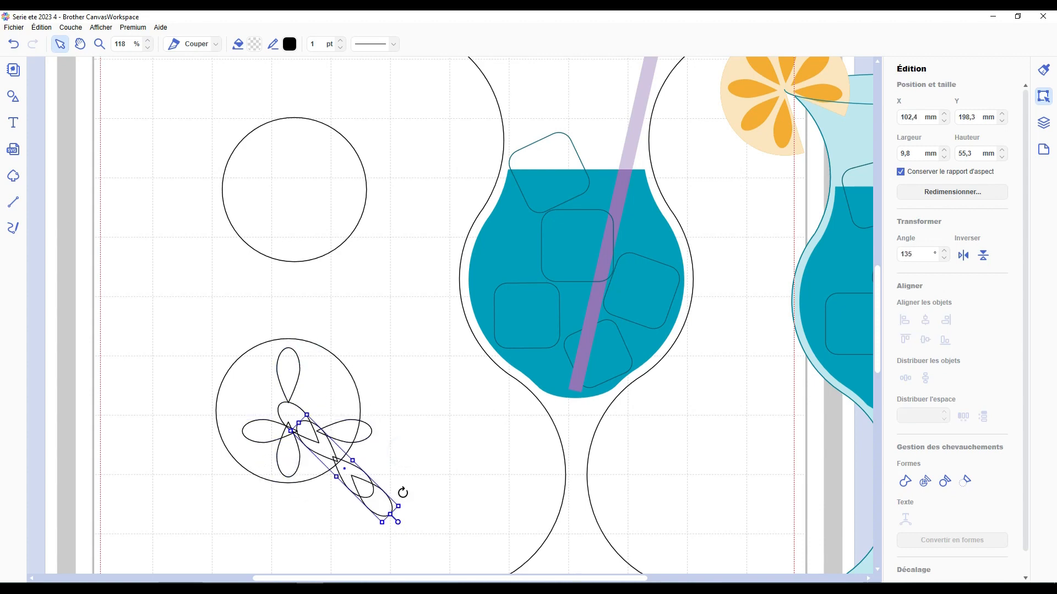
Centre all the petal pairs on one another and combine them into a single eight-petal shape
drag(213, 289, 408, 531)
click(925, 320)
click(925, 339)
click(922, 482)
Centre the eight-petal shape and both circles on one another, horizontally and vertically
shift+click(340, 368)
drag(340, 368, 324, 138)
click(925, 320)
click(925, 340)
Draw a triangular wedge from the circle's centre across the lower-right petal, then duplicate it exactly on top of itself
scroll(398, 398, up, 8)
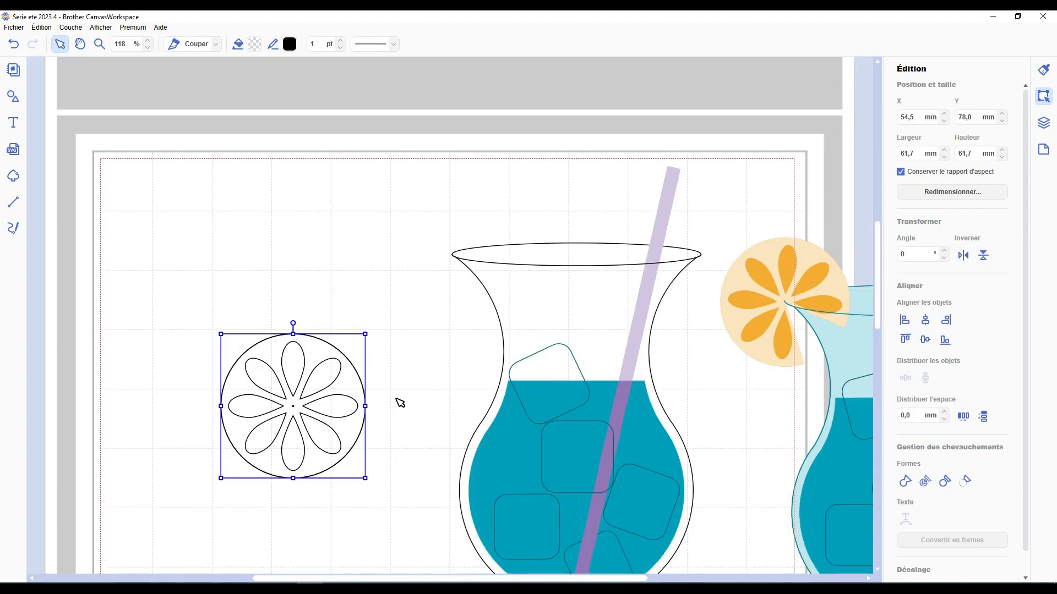
click(13, 202)
click(380, 416)
click(292, 379)
click(339, 492)
click(380, 415)
key(ctrl+v)
shift+click(363, 446)
click(905, 319)
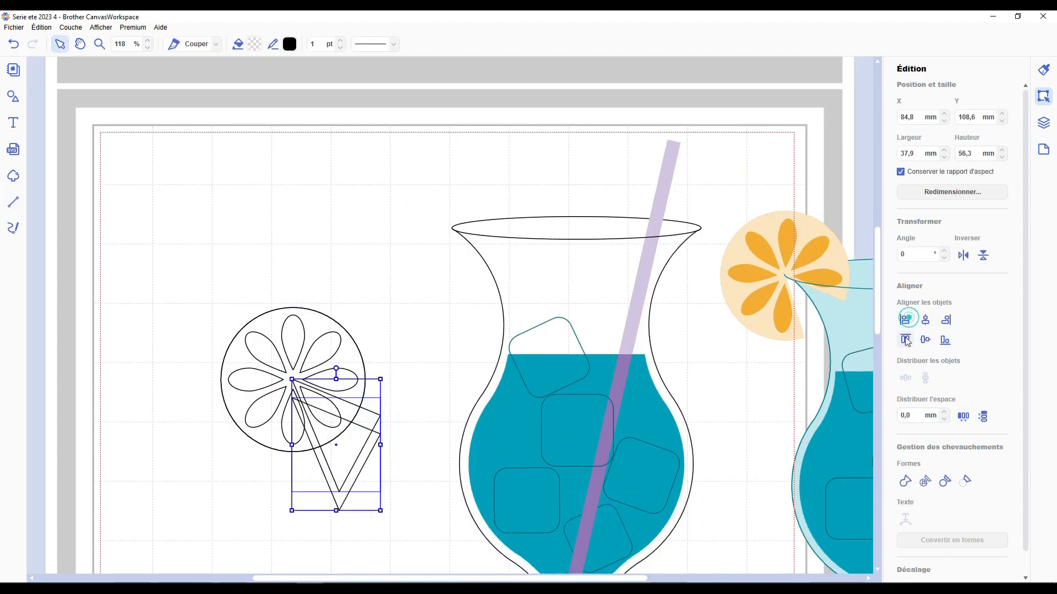
click(905, 340)
Cut one wedge out of the petal shape and delete the leftover piece
shift+click(353, 362)
click(925, 481)
click(1043, 123)
click(925, 137)
key(Delete)
Cut the remaining wedge out of the circle and delete the leftover piece
click(925, 115)
shift+click(920, 136)
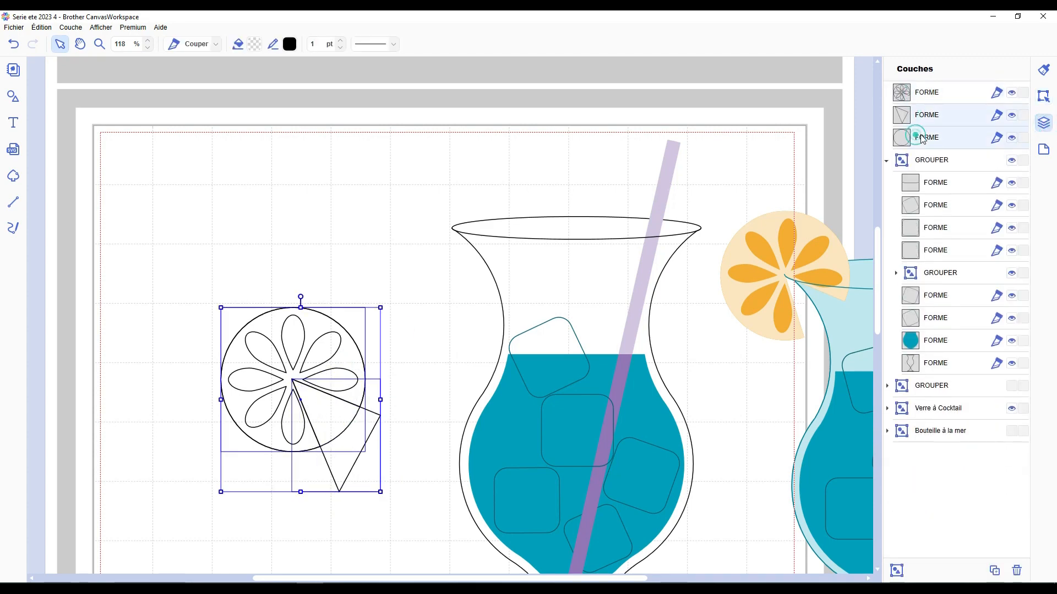
click(1044, 96)
click(356, 432)
key(Delete)
Fill the notched disc with orange #F5AD33
click(333, 380)
click(1044, 122)
click(255, 44)
click(531, 277)
click(611, 374)
Change the notched disc's fill to pale peach and remove its outline
click(290, 44)
click(531, 277)
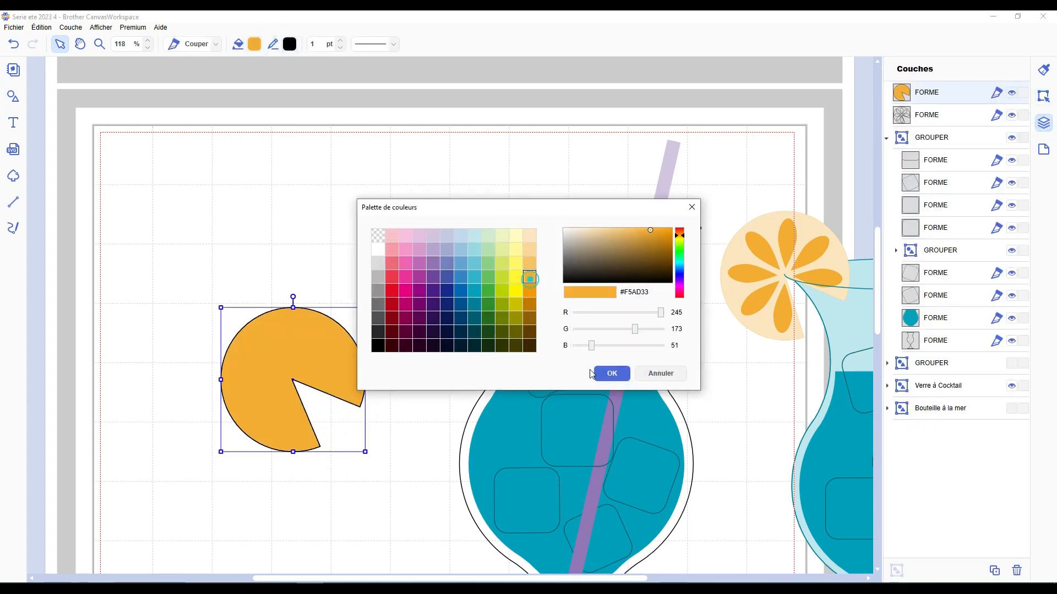
click(531, 236)
click(612, 374)
click(289, 44)
click(379, 235)
click(611, 374)
Bring the petals in front of the disc and place the grouped citrus slice with its notch on the rim's left end
drag(923, 115, 919, 86)
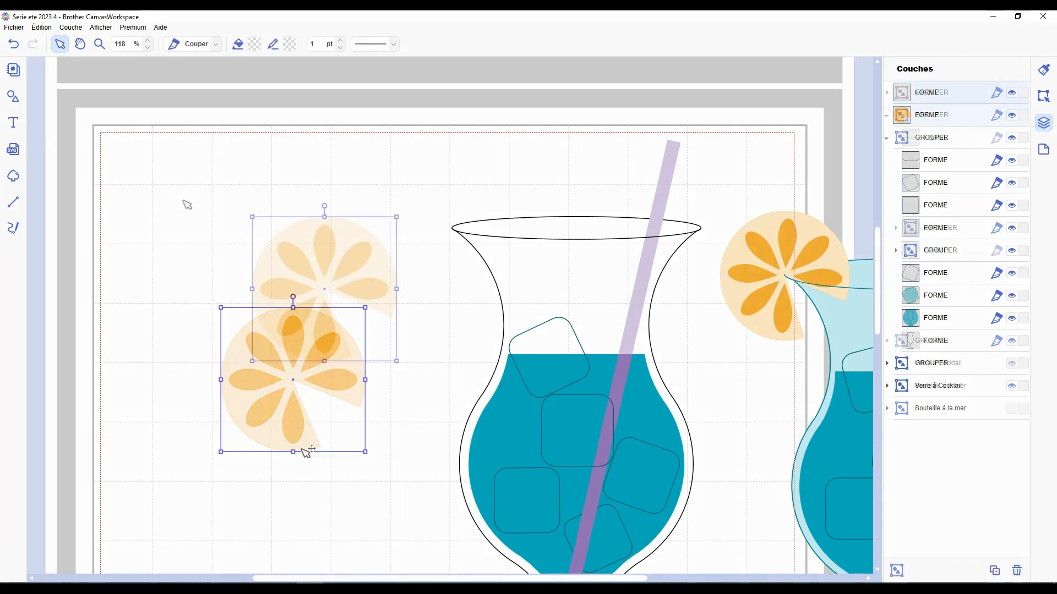
click(143, 195)
drag(318, 276, 442, 215)
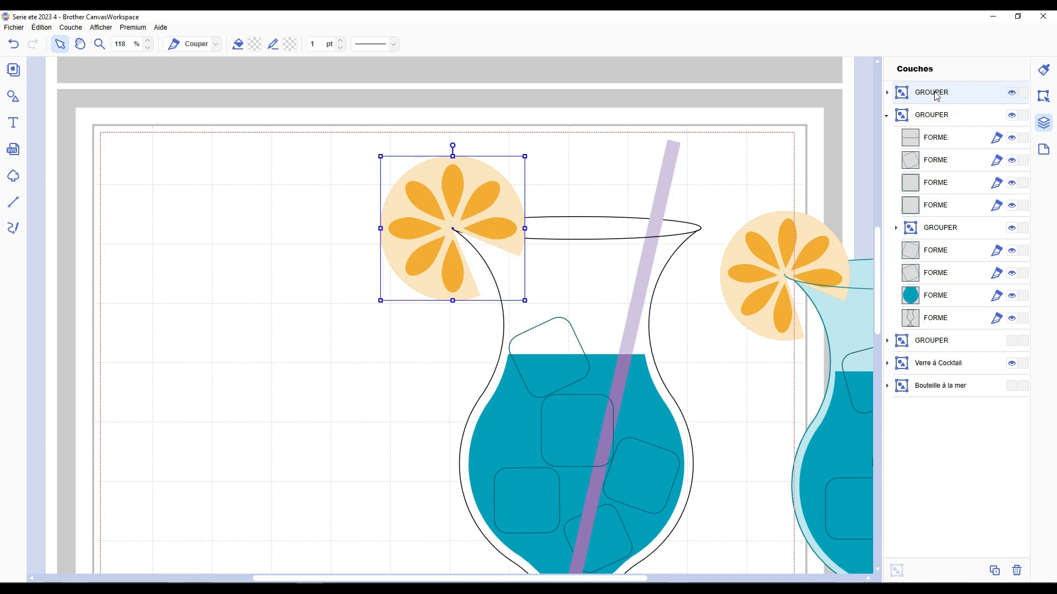
Move the citrus slice group into the glass group just below the rim shape, and shift the whole glass to the left
drag(936, 94, 928, 129)
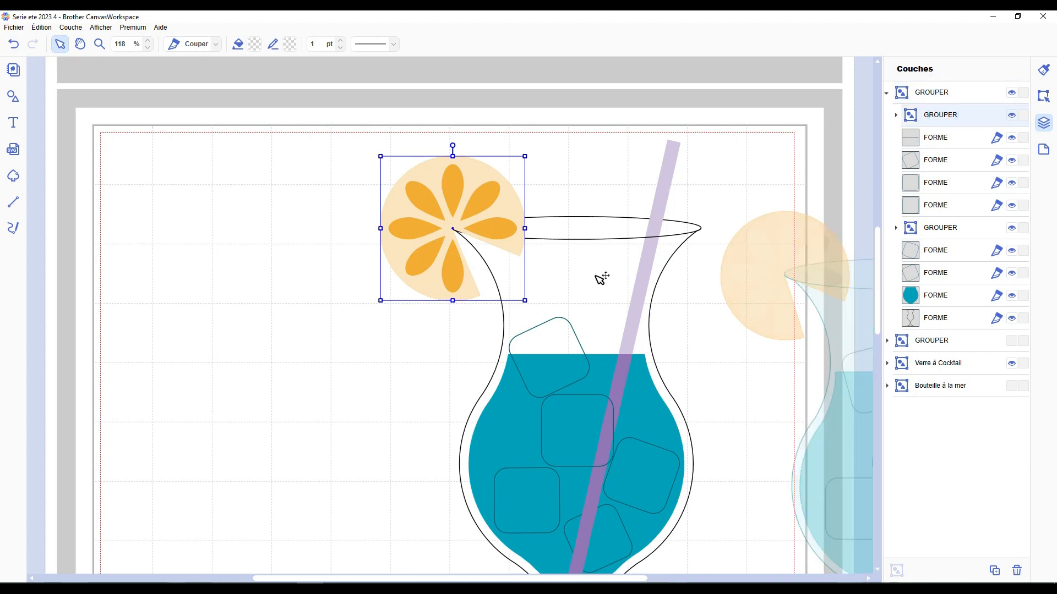
drag(601, 278, 460, 318)
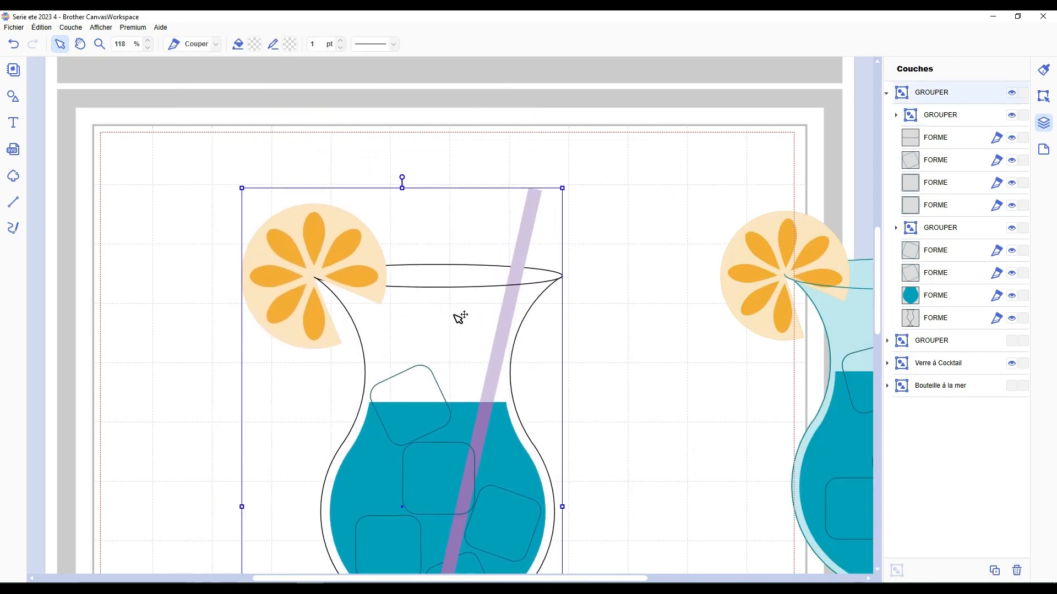
click(937, 115)
drag(928, 114, 910, 133)
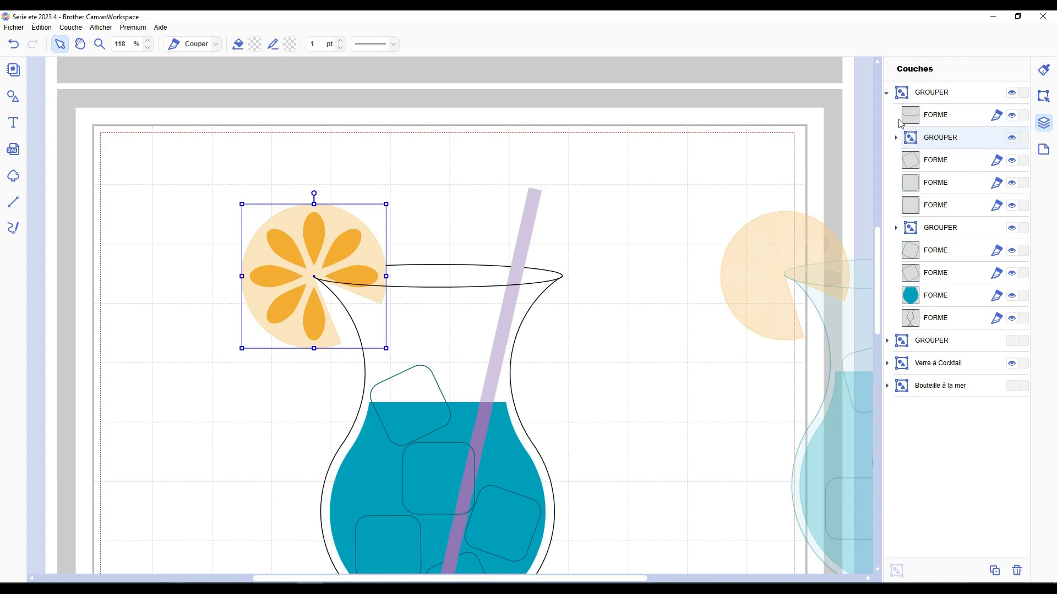
click(414, 204)
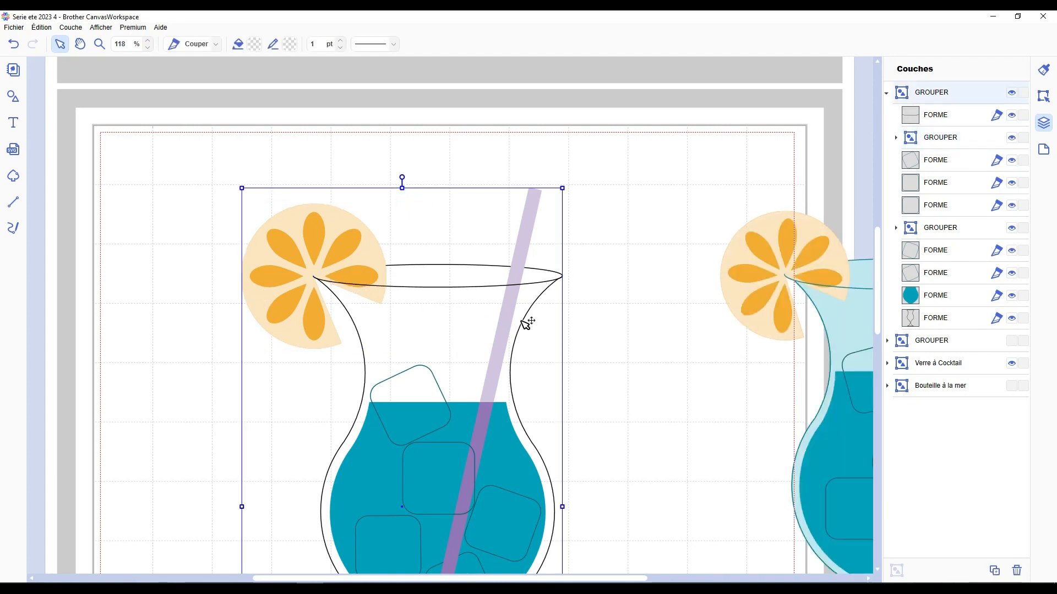
Fill the glass body with light blue #BFE7EE
scroll(524, 326, down, 5)
scroll(490, 362, up, 2)
scroll(489, 362, down, 1)
click(939, 320)
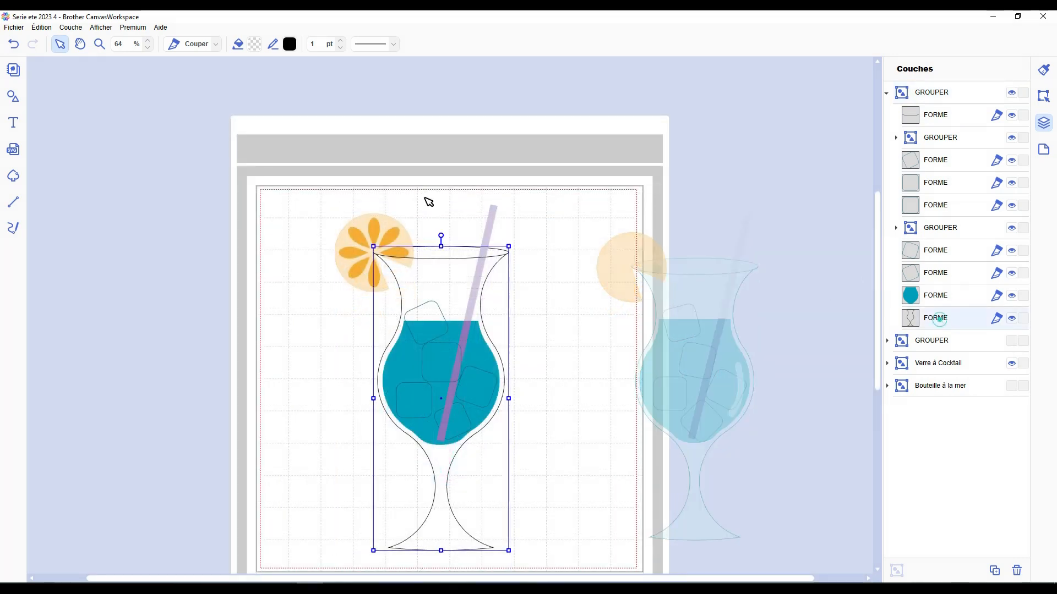
click(254, 44)
click(475, 239)
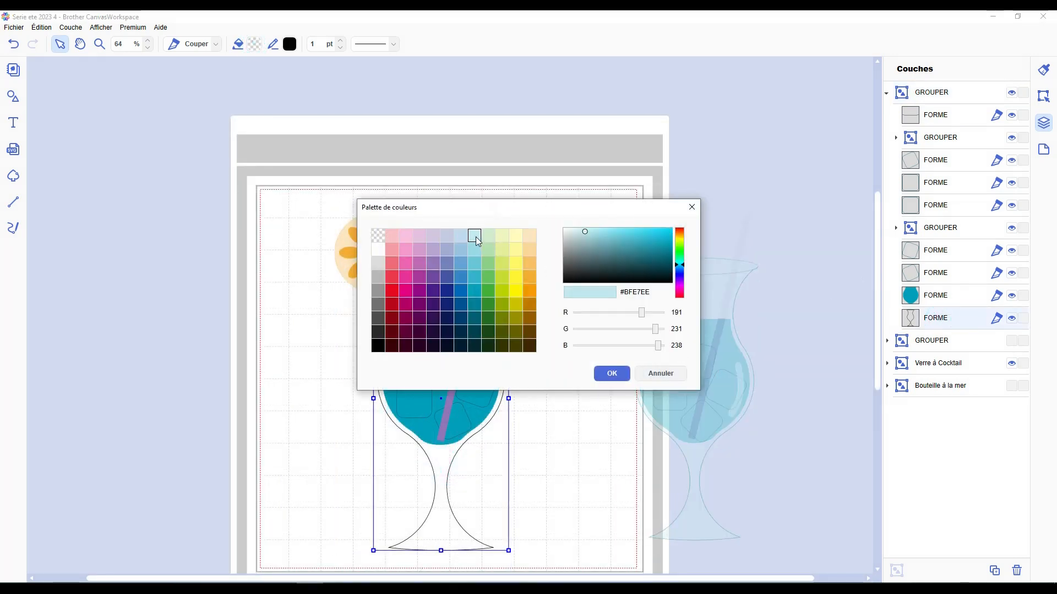
click(611, 373)
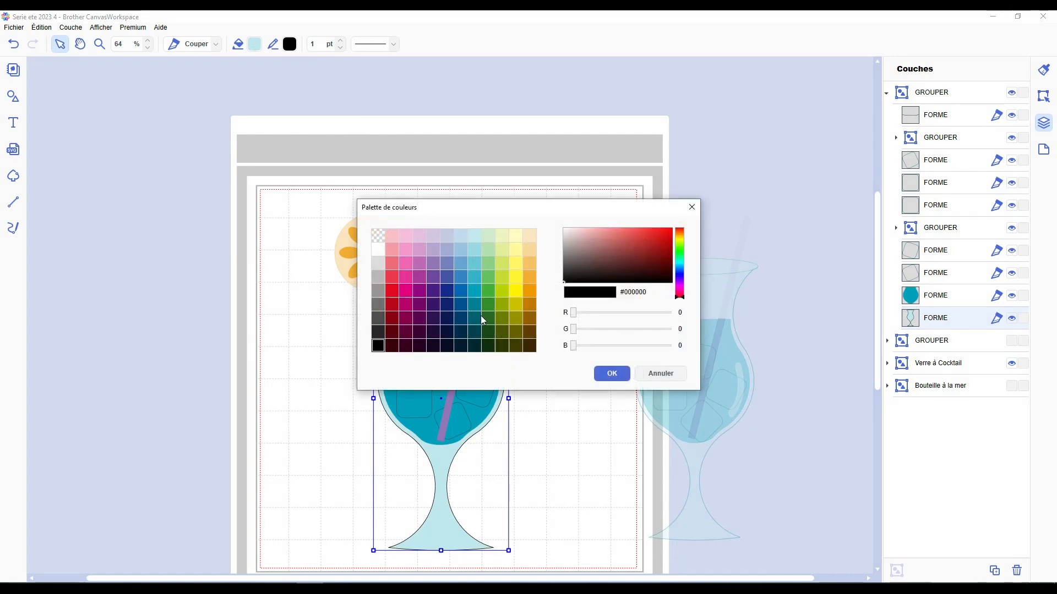
Set the outline colour of the glass body and the rim shape to dark teal #005F70
click(477, 318)
click(620, 373)
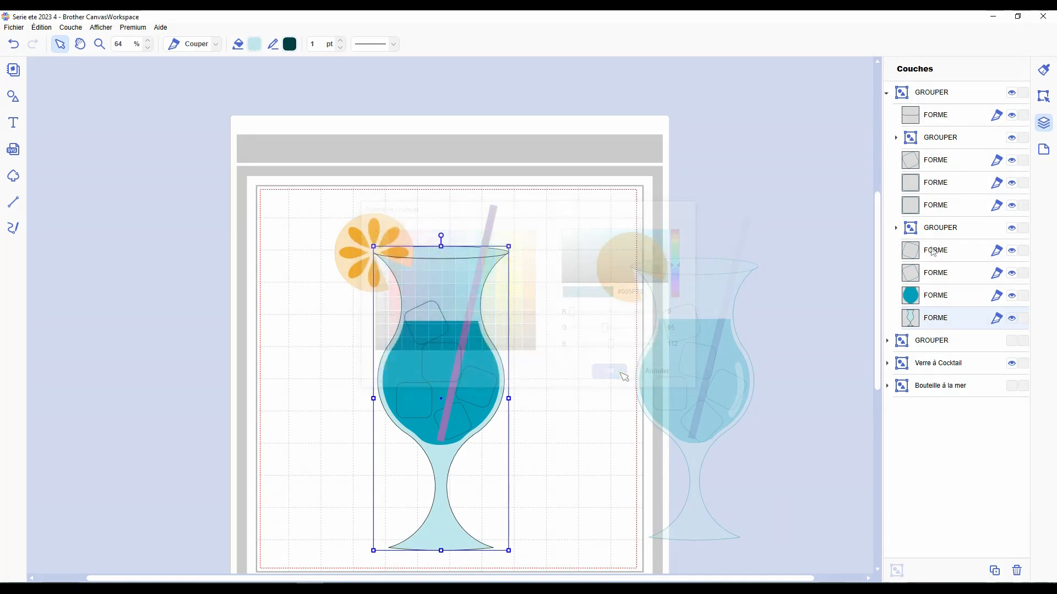
click(921, 122)
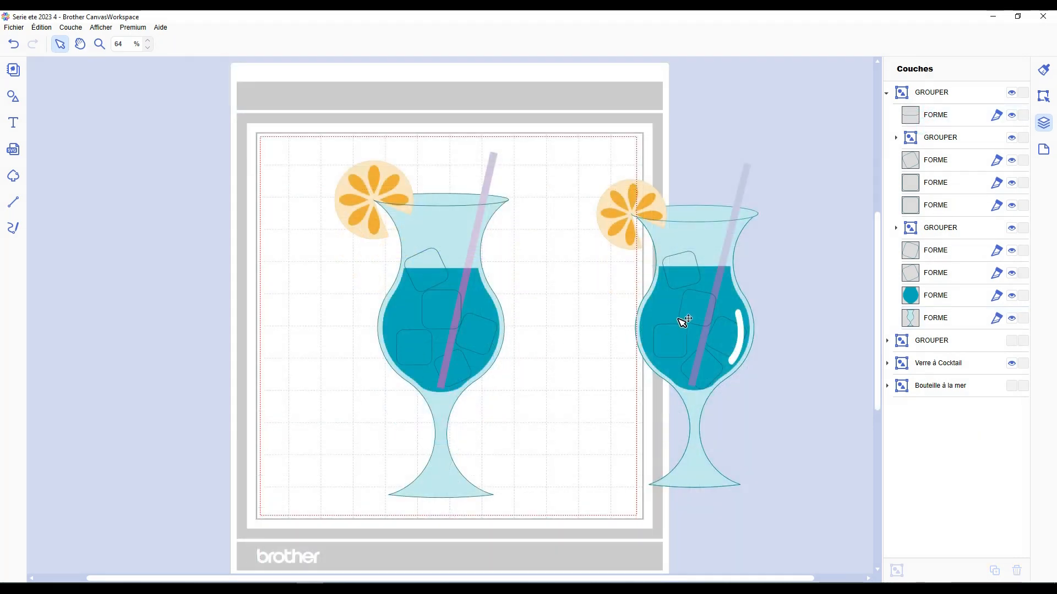
Move the reference glass closer and draw a curved highlight line, about 12 × 36 mm, along the liquid's right side
drag(682, 321, 613, 316)
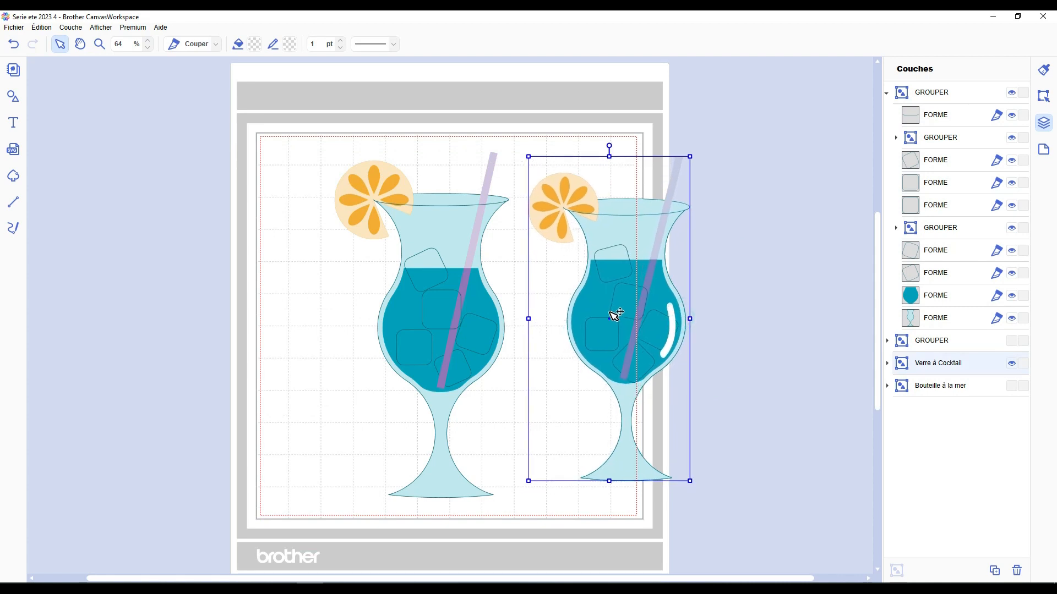
click(13, 202)
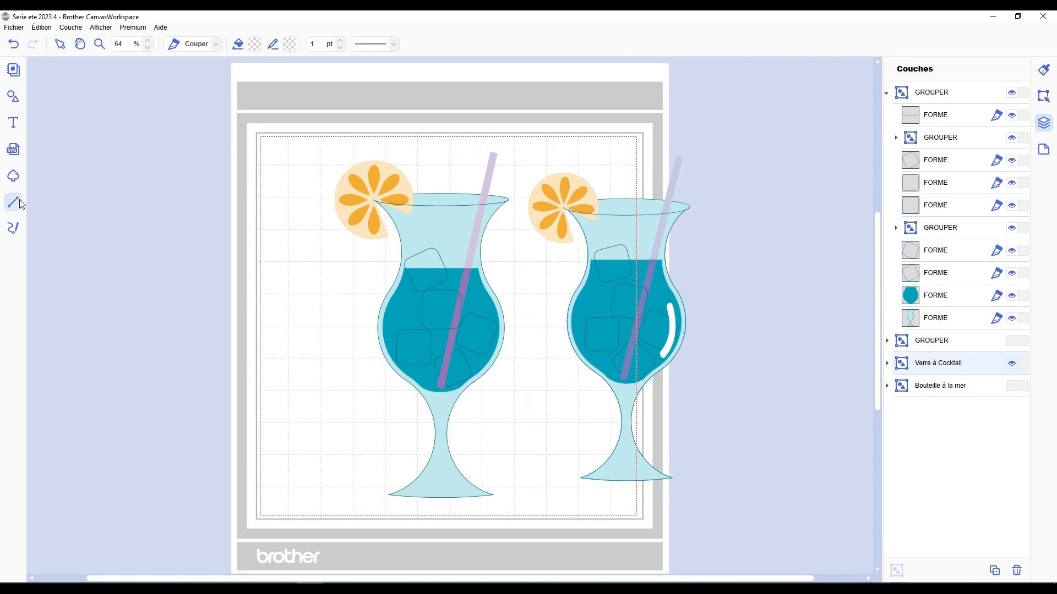
click(491, 321)
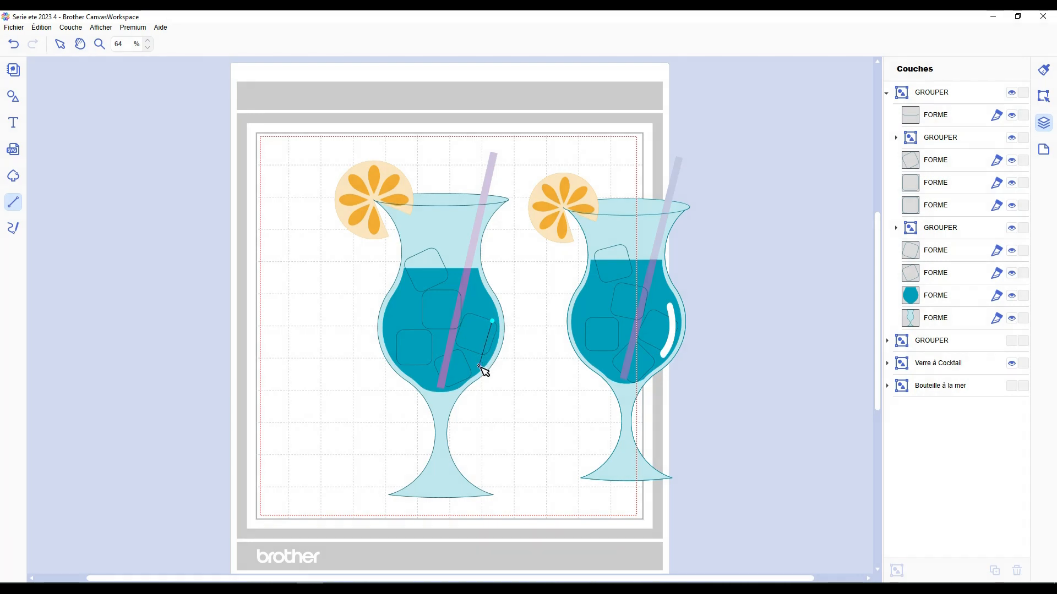
drag(479, 366, 471, 372)
double_click(478, 367)
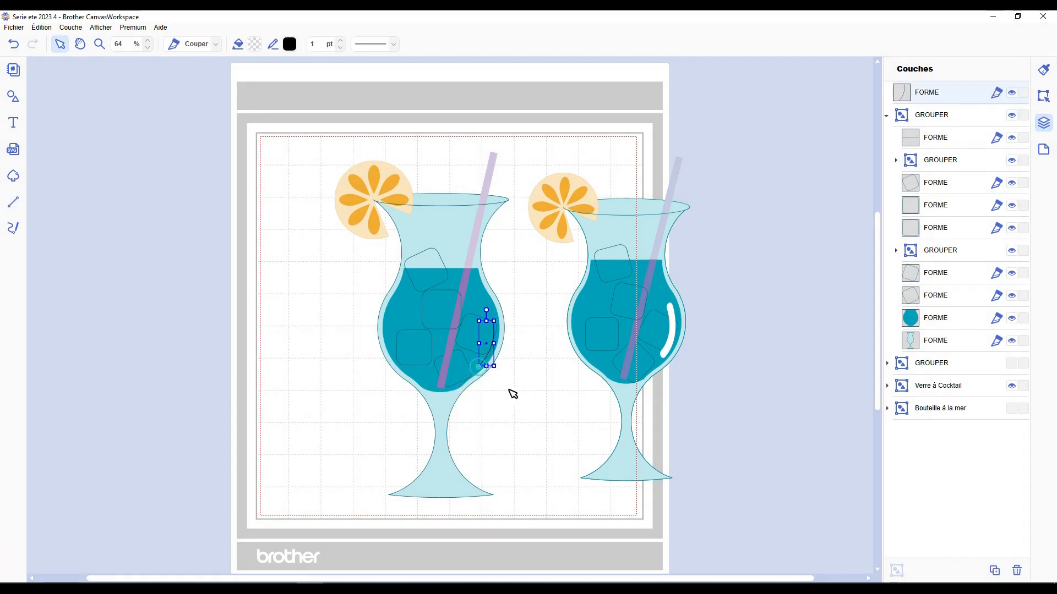
Create an outward offset outline around the curved highlight line
click(1043, 96)
scroll(972, 399, down, 1)
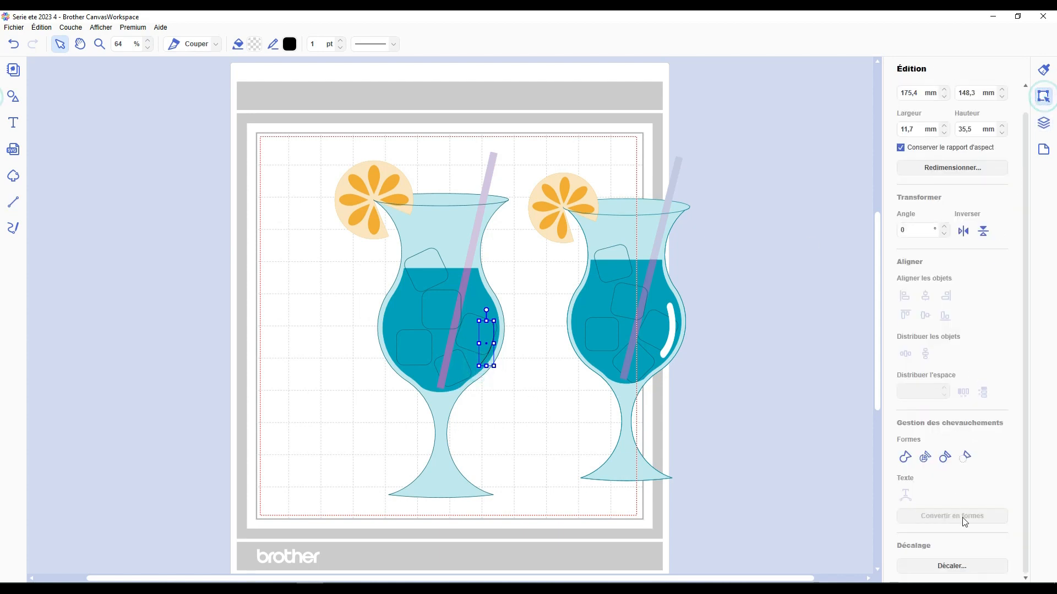
click(959, 565)
click(591, 395)
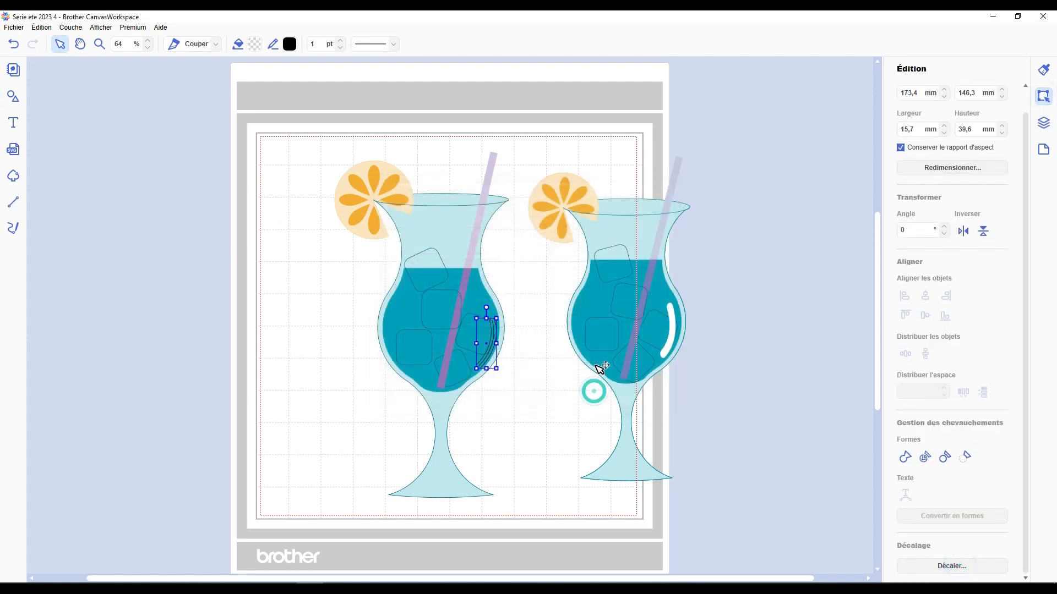
Delete the original curved line inside the offset highlight shape
scroll(534, 390, up, 2)
scroll(525, 415, up, 3)
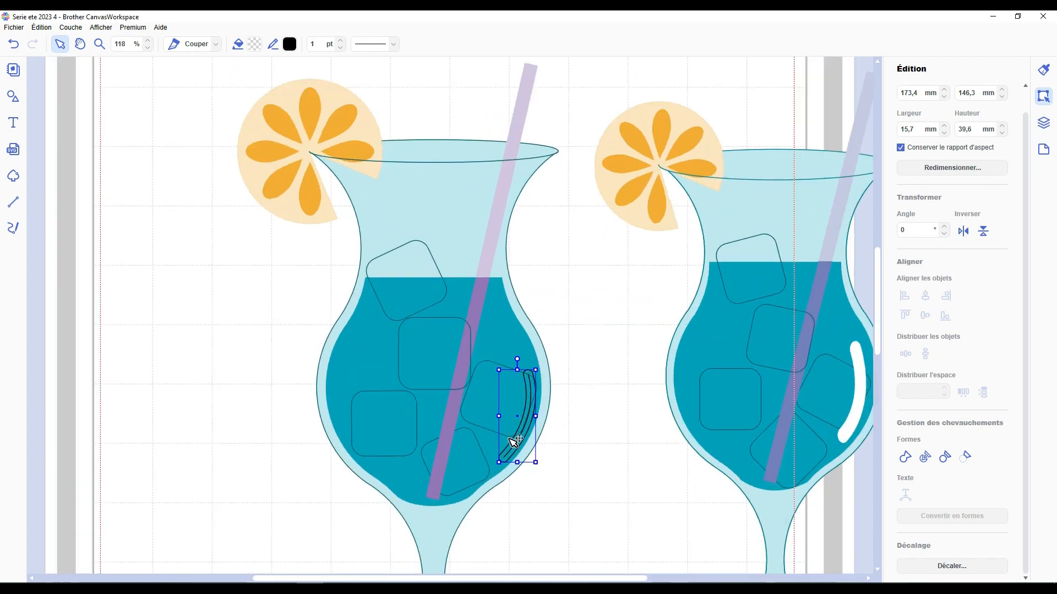
click(1045, 122)
click(948, 115)
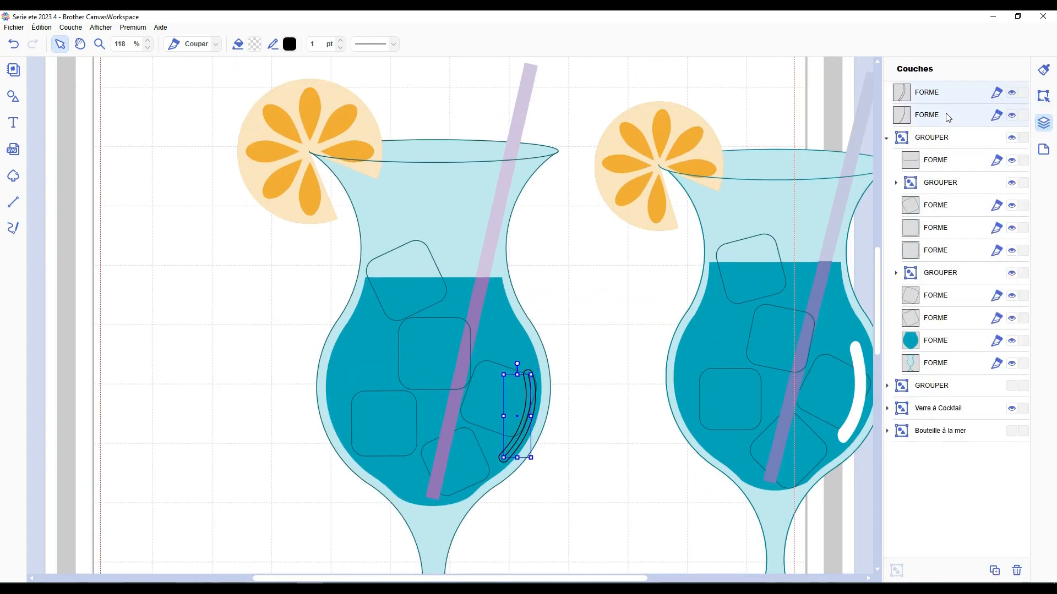
key(Delete)
Fill the offset highlight shape with white #FFFFFF
click(922, 92)
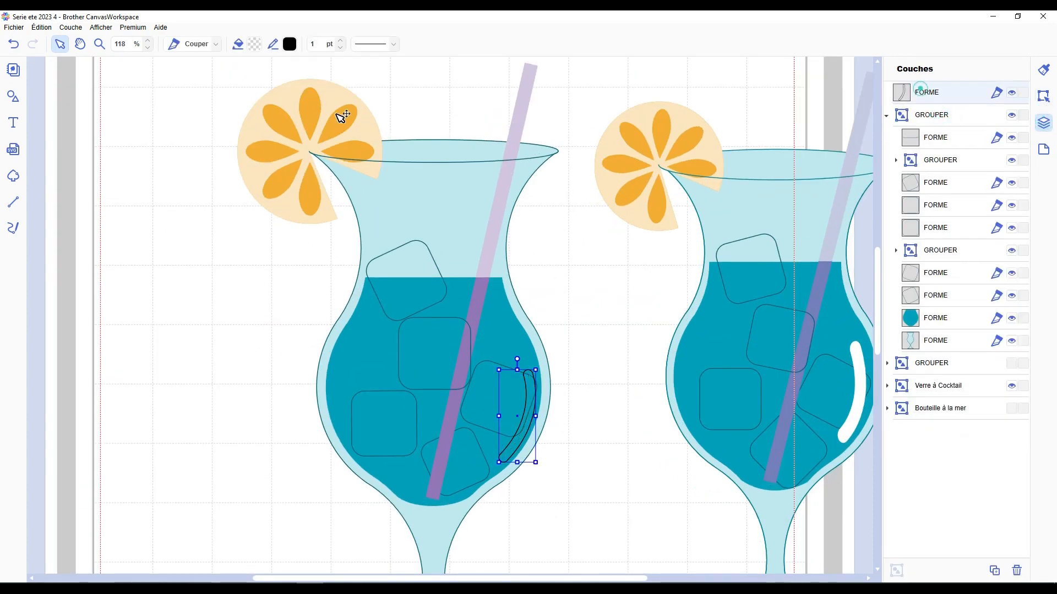
click(254, 44)
click(378, 249)
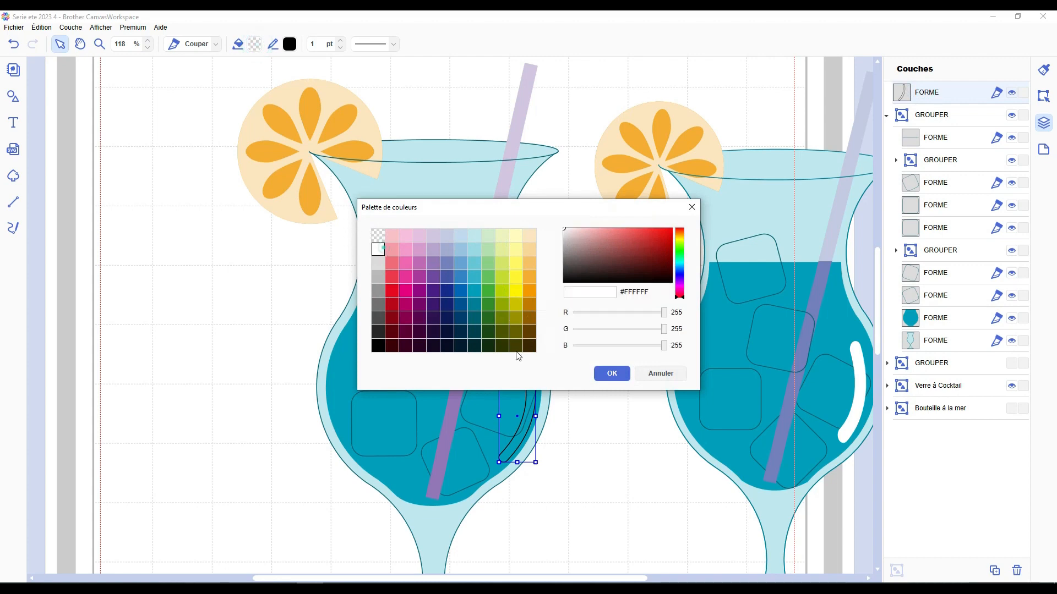
click(612, 373)
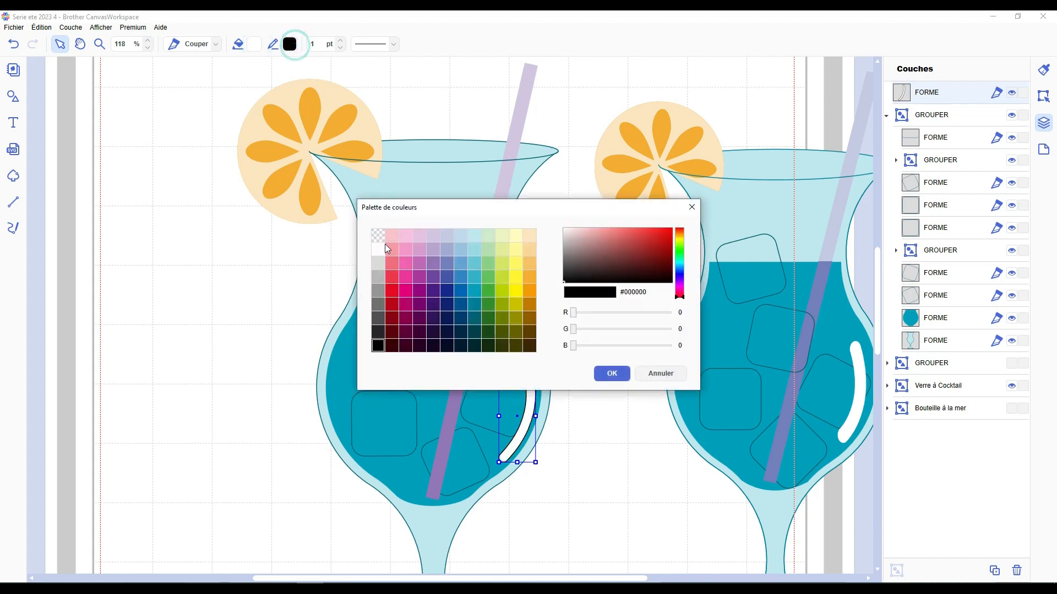
Set the highlight's outline colour to white #FFFFFF and move its layer to the head of the new glass's group
click(384, 244)
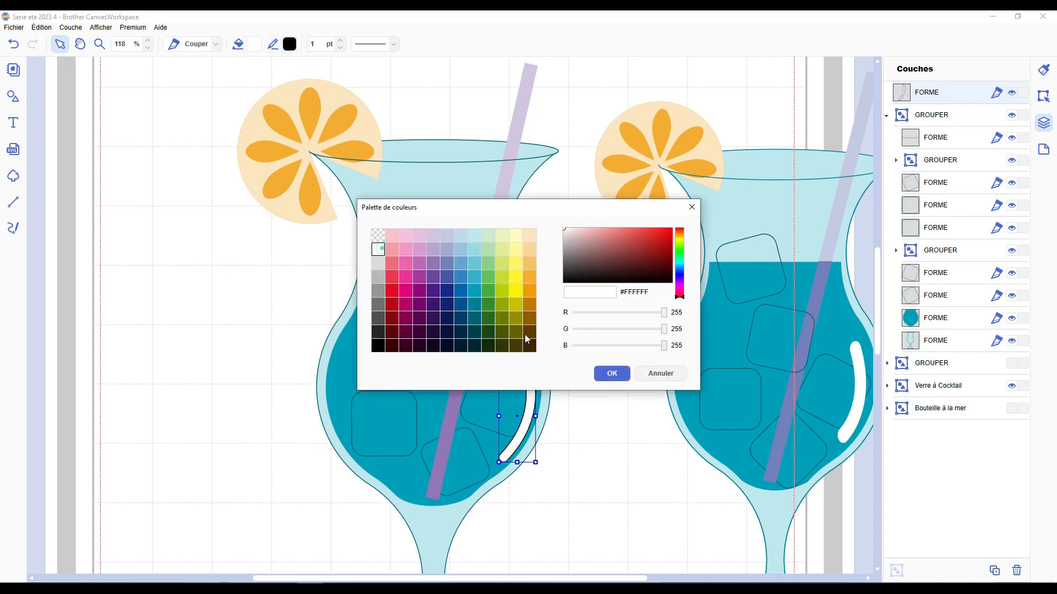
click(616, 368)
click(516, 322)
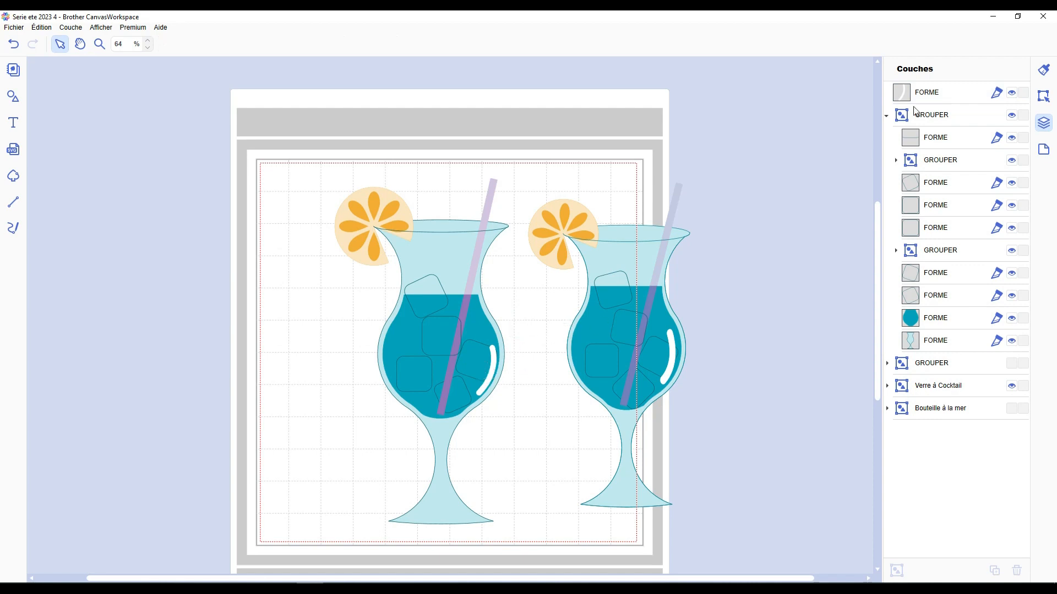
drag(928, 95, 924, 136)
click(477, 147)
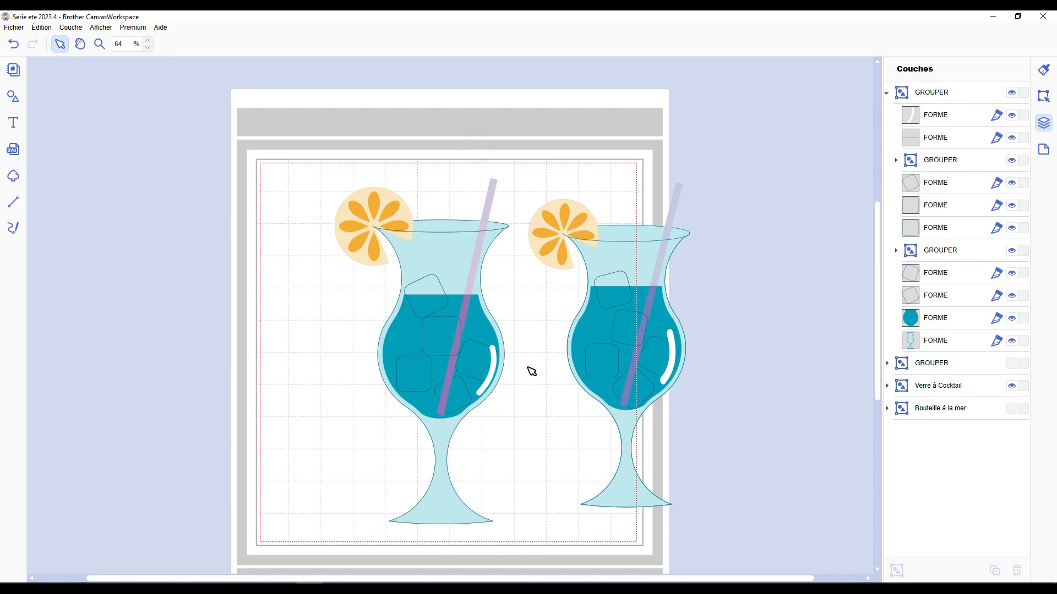
Scale the new and reference cocktail glasses down together to roughly three quarters of their size
scroll(518, 401, down, 3)
scroll(512, 401, up, 2)
click(516, 401)
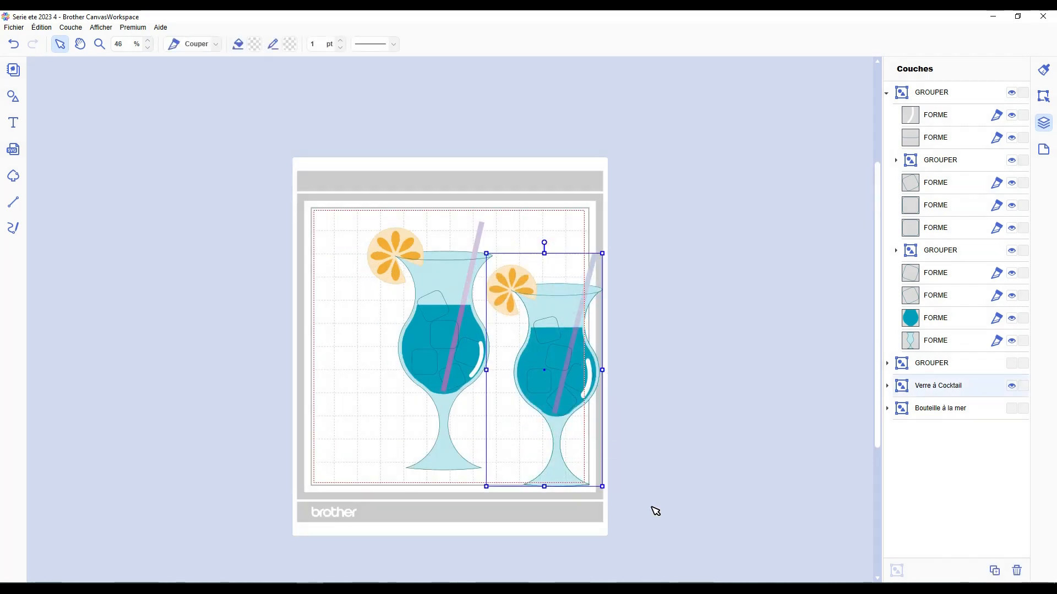
drag(654, 545, 420, 365)
drag(602, 487, 559, 427)
click(594, 374)
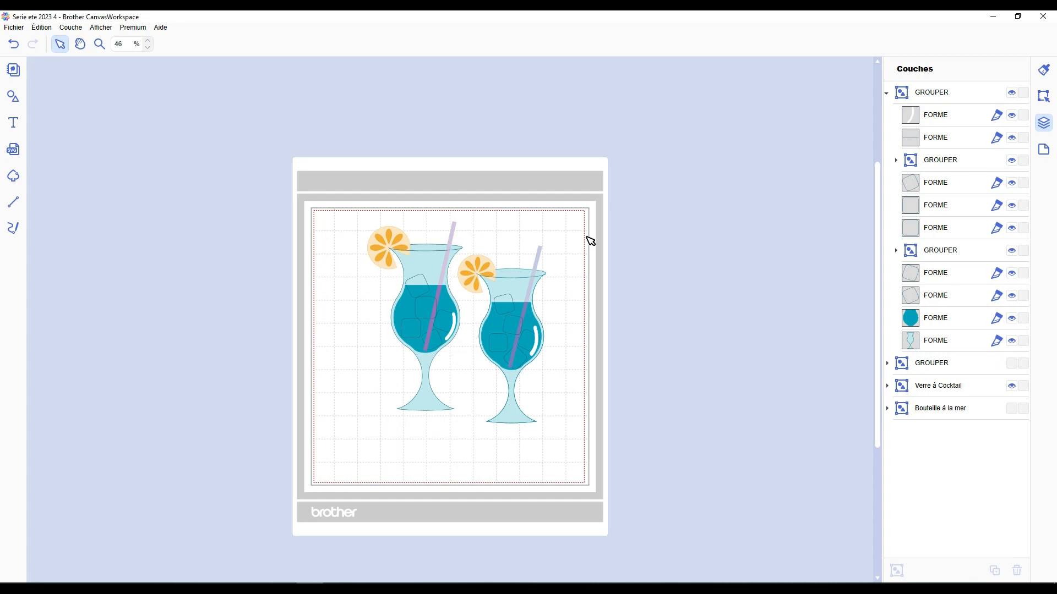
Move both cocktail glasses together off the cutting mat to its left side
drag(575, 218, 364, 425)
drag(542, 423, 252, 428)
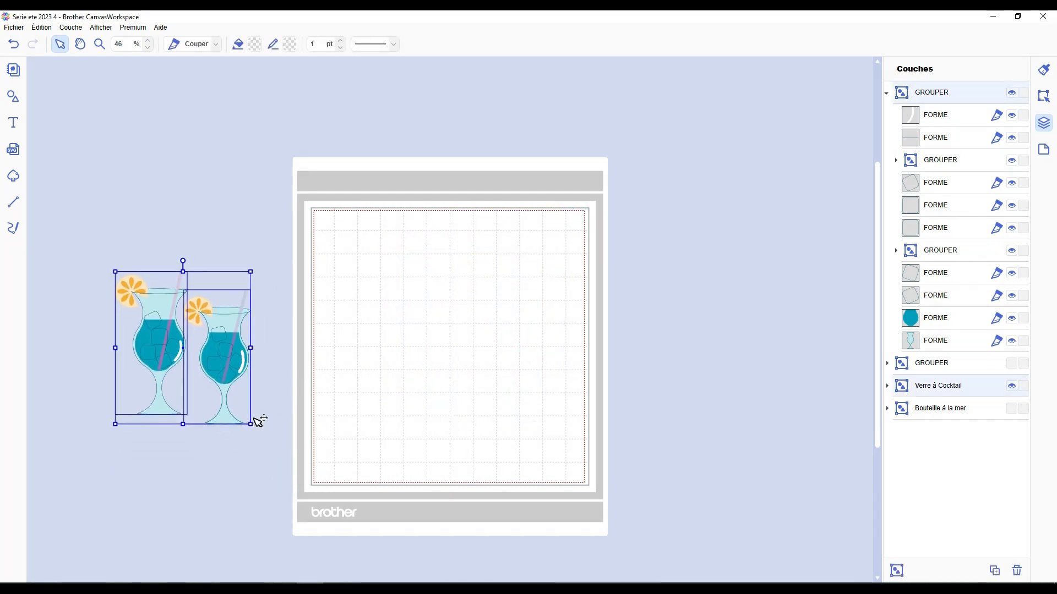
click(290, 397)
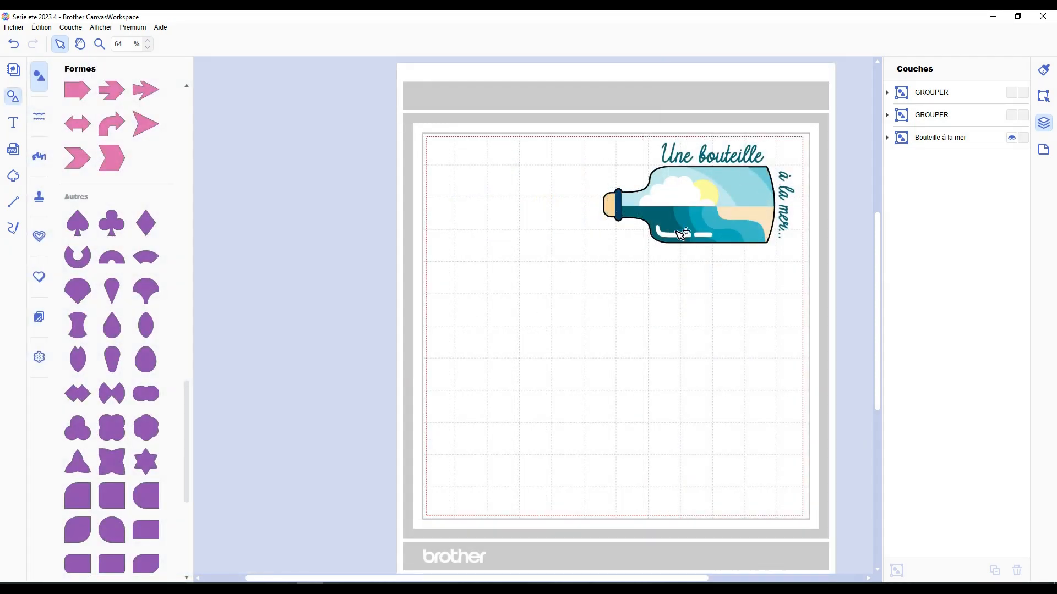
Place a slightly rounded rectangle from the shape library on the mat below the reference bottle, keeping the jar drawings hidden
scroll(185, 359, up, 20)
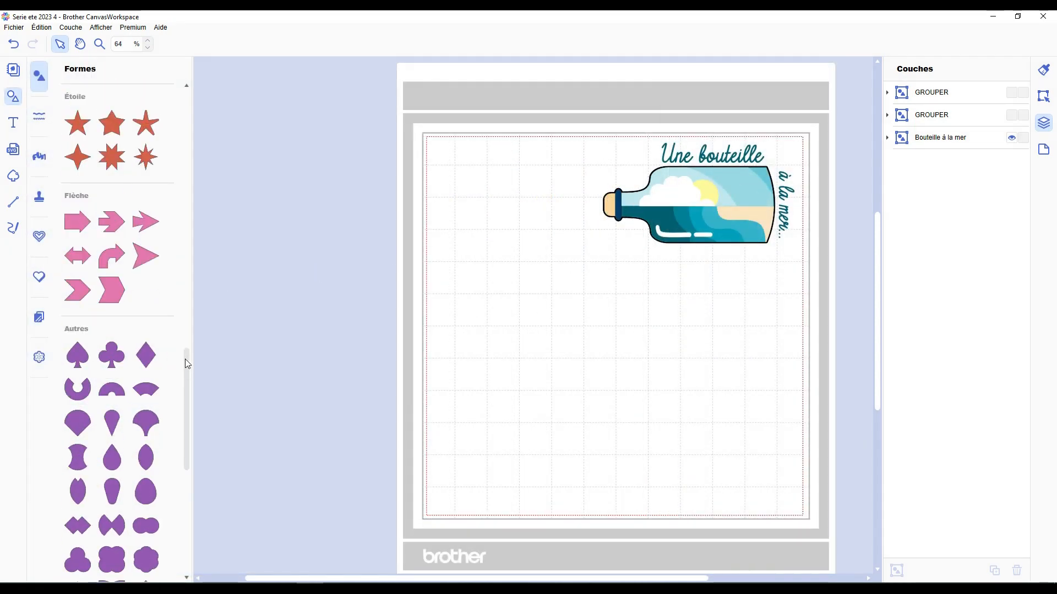
scroll(186, 361, up, 10)
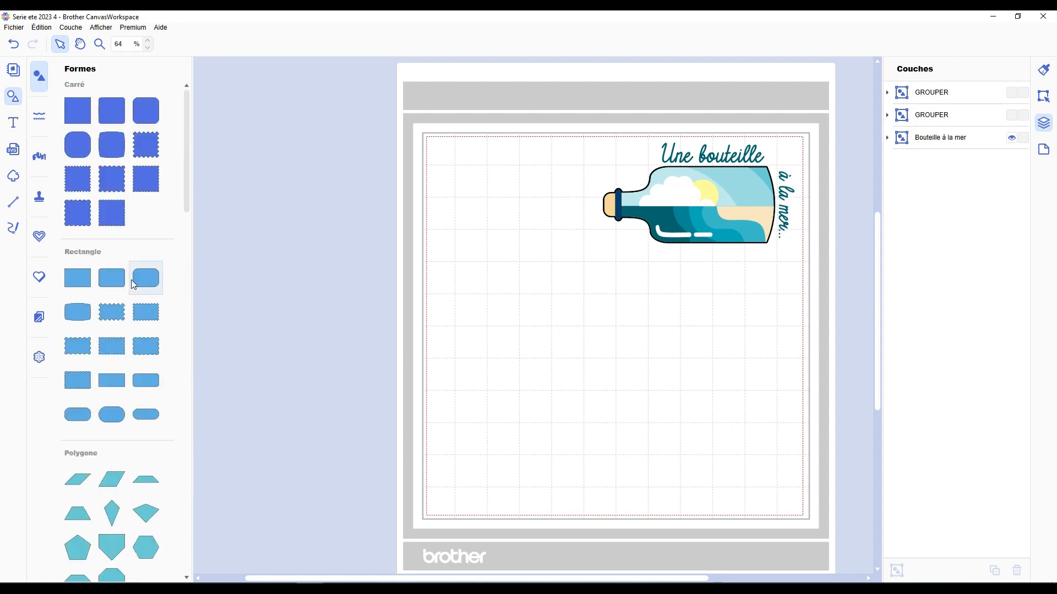
drag(113, 278, 550, 366)
drag(470, 578, 527, 578)
drag(479, 376, 555, 386)
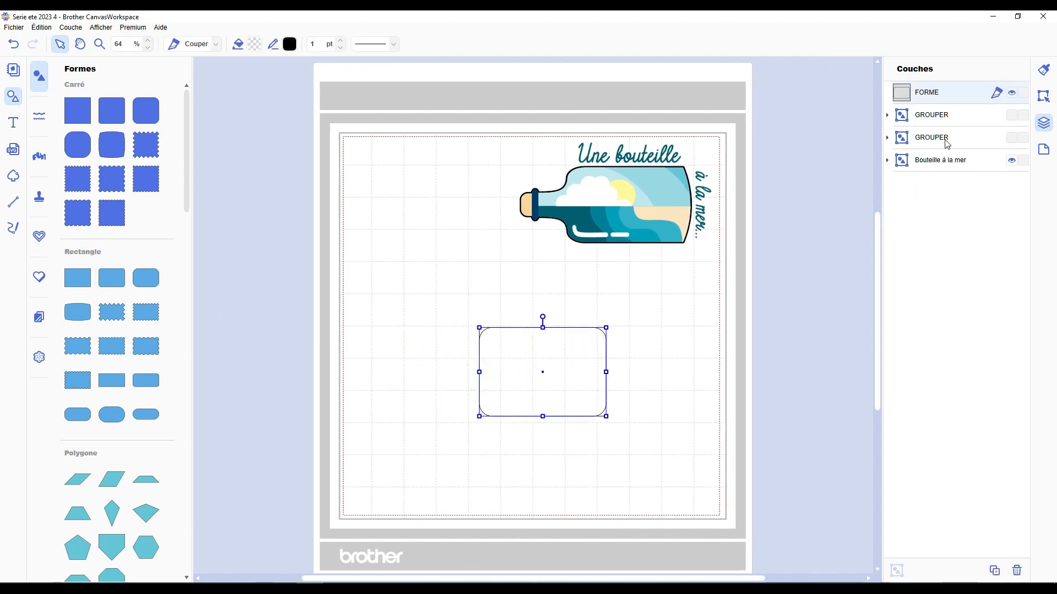
click(1011, 139)
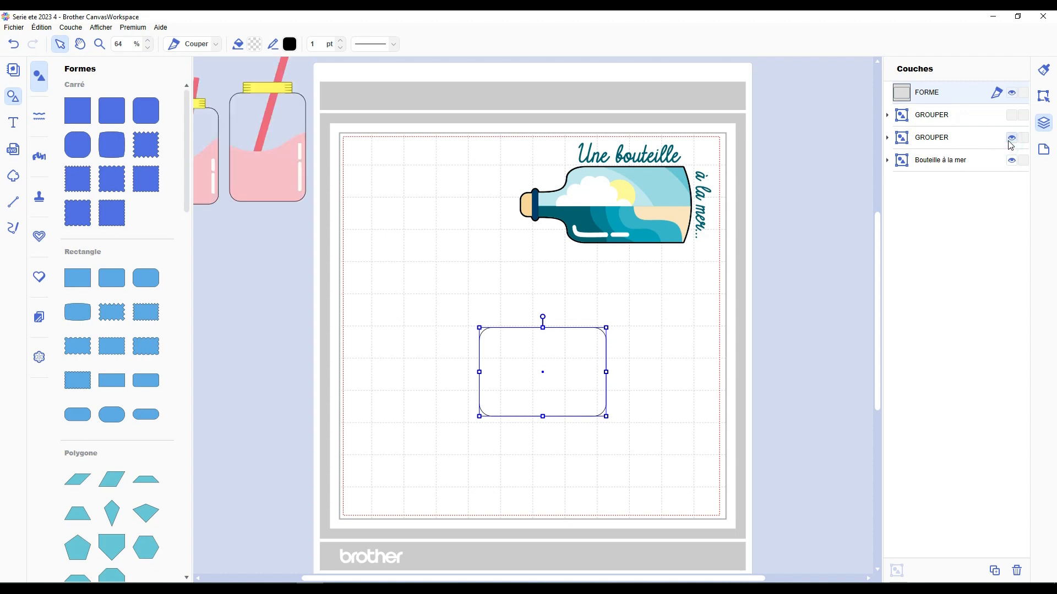
click(1011, 139)
Flatten the first rounded rectangle into a narrow bar and stretch a second one into a bottle body about 57 mm high
mouse_move(497, 389)
mouse_down()
mouse_move(404, 414)
mouse_move(416, 428)
mouse_move(430, 368)
mouse_move(496, 368)
mouse_up()
click(572, 392)
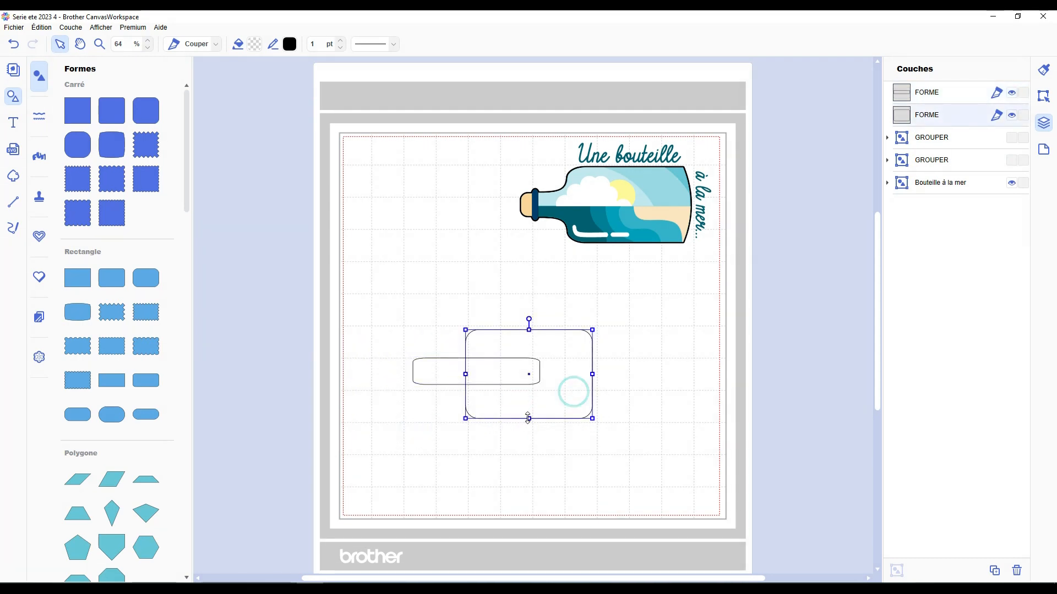
drag(529, 418, 527, 402)
mouse_move(592, 366)
mouse_down()
mouse_move(612, 367)
mouse_move(587, 374)
mouse_up()
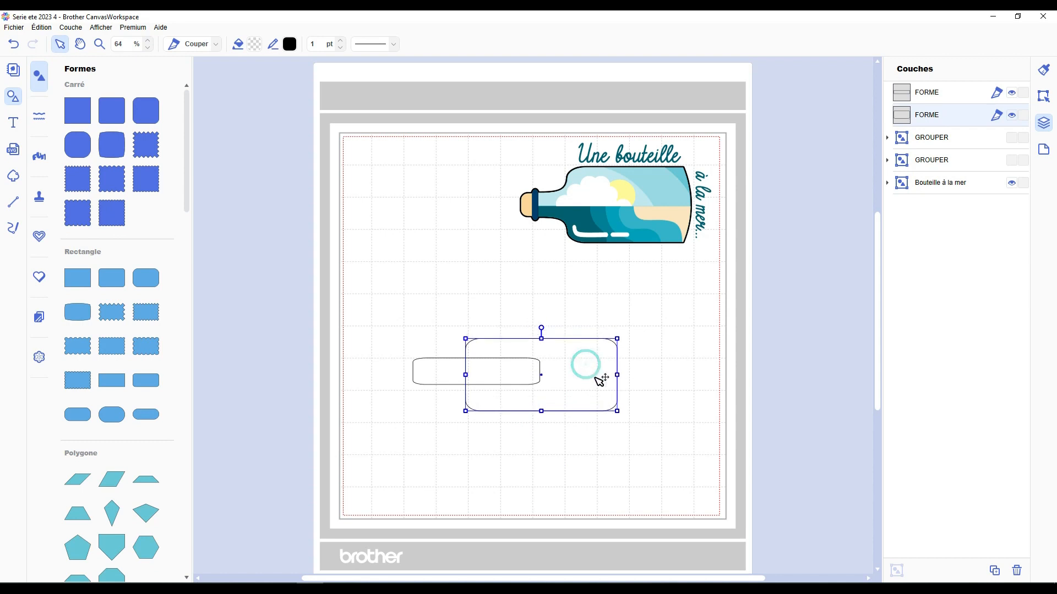
Slim the narrow bar slightly and slide it further into the body as a neck, about 142 mm overall
click(456, 376)
drag(476, 358, 475, 364)
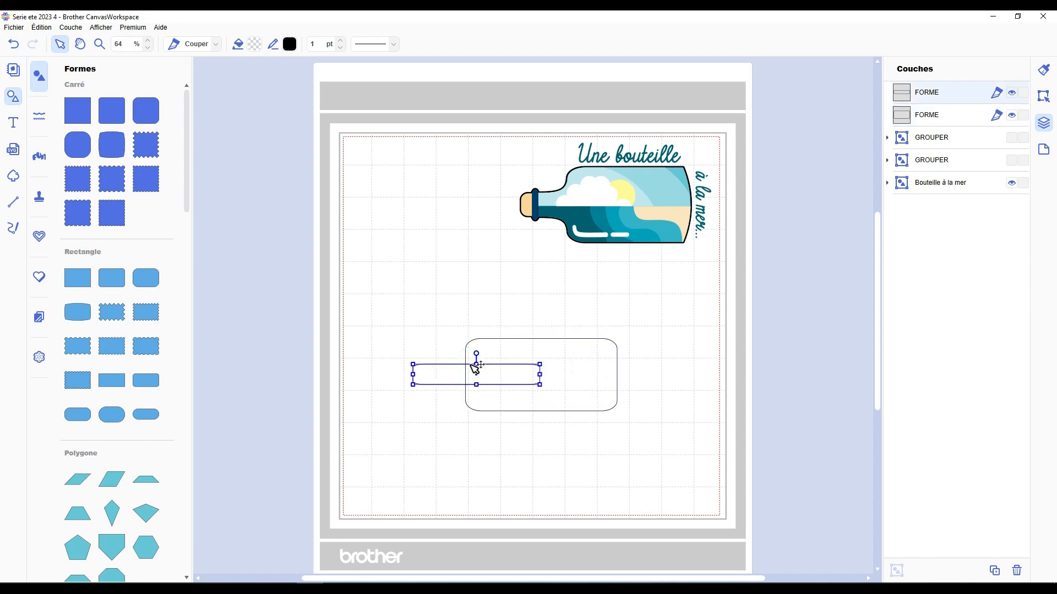
double_click(444, 378)
click(456, 324)
click(456, 327)
drag(440, 376, 475, 372)
click(394, 302)
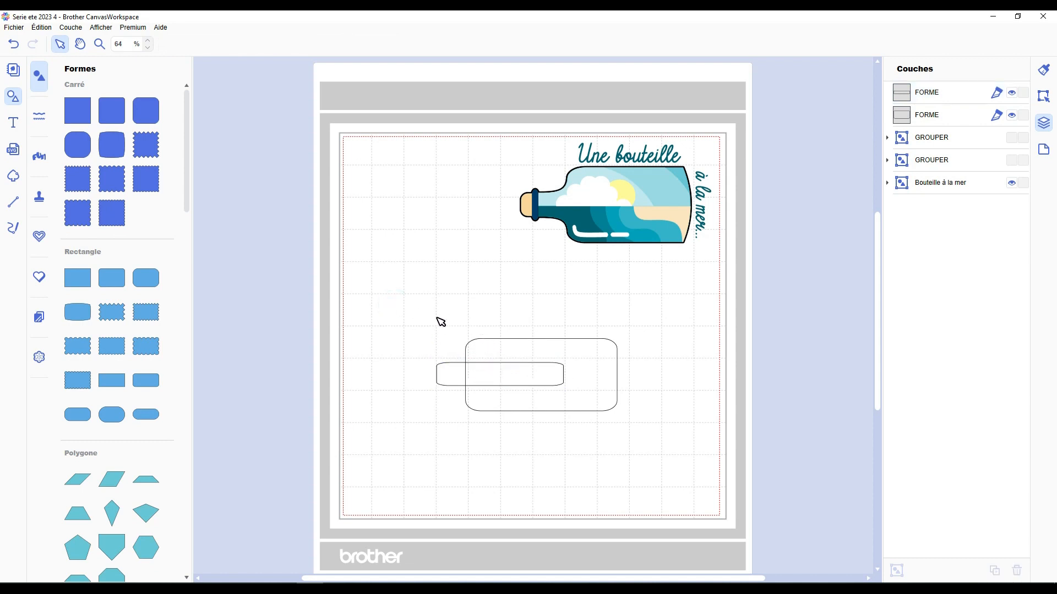
Rotate both rectangles 90° so the bottle stands upright and centre them horizontally on each other
drag(438, 319, 490, 401)
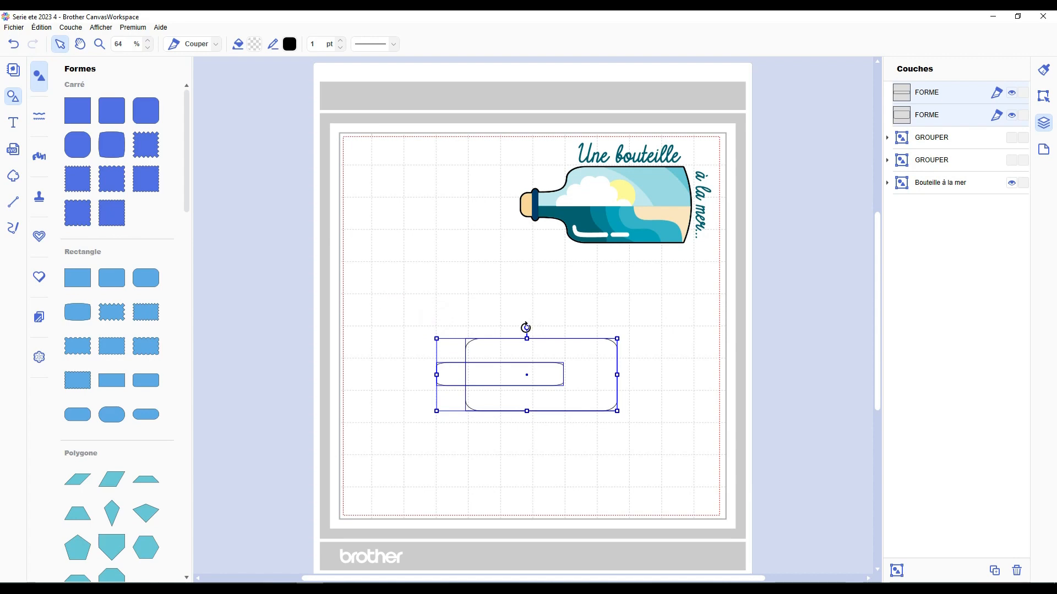
drag(526, 328, 614, 368)
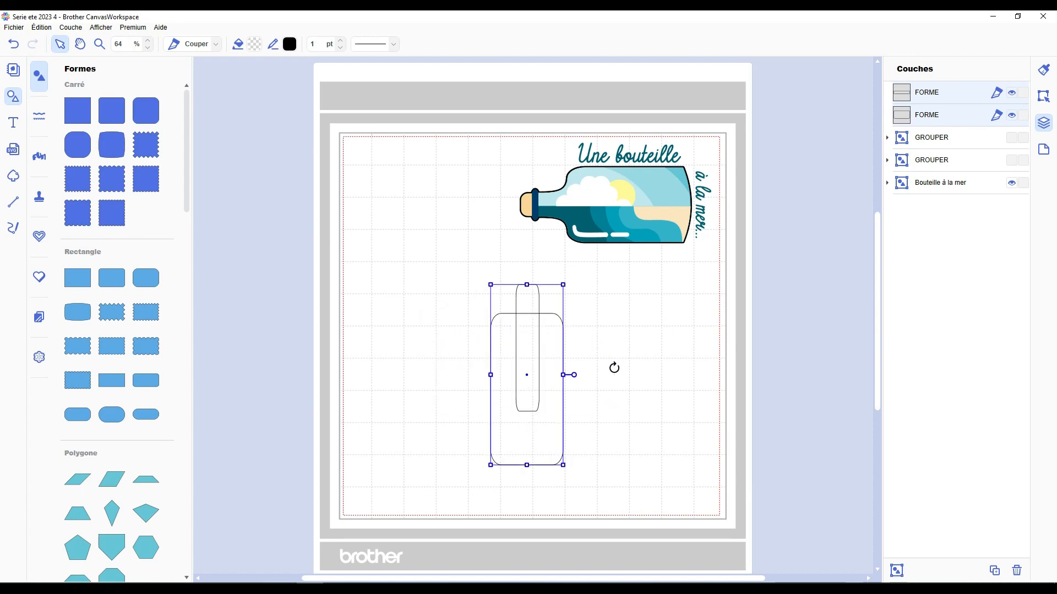
click(1042, 99)
click(925, 319)
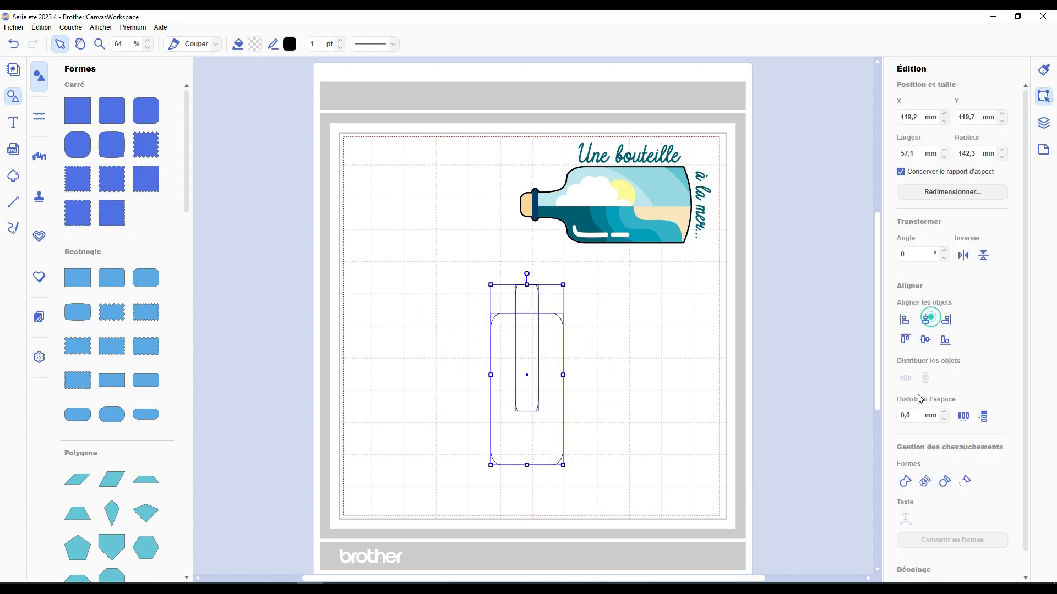
Merge the neck and body rectangles into a single bottle outline
click(906, 477)
click(650, 370)
scroll(698, 376, up, 2)
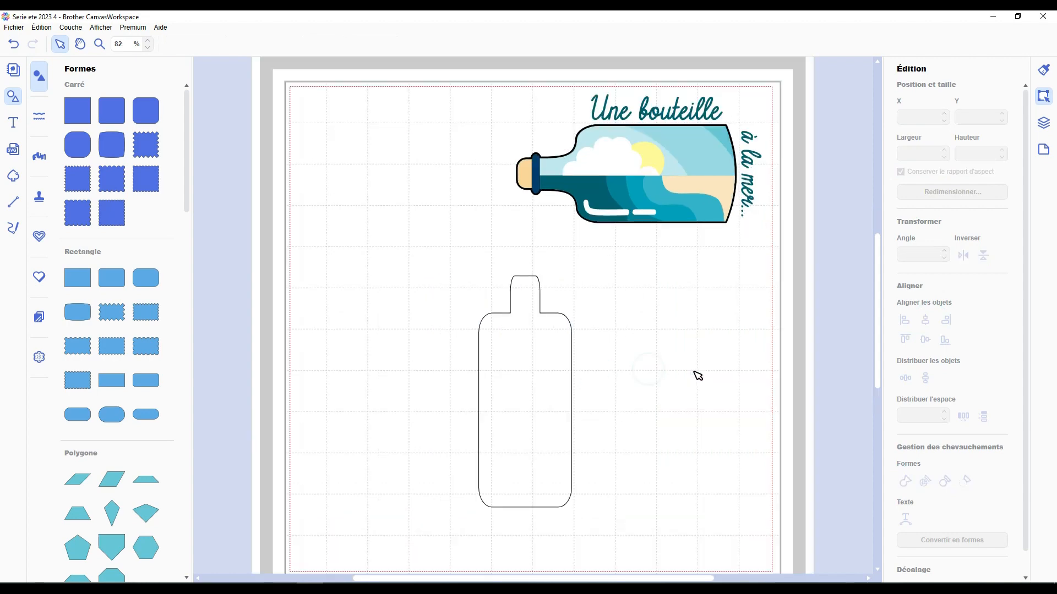
scroll(698, 376, up, 3)
scroll(627, 356, down, 4)
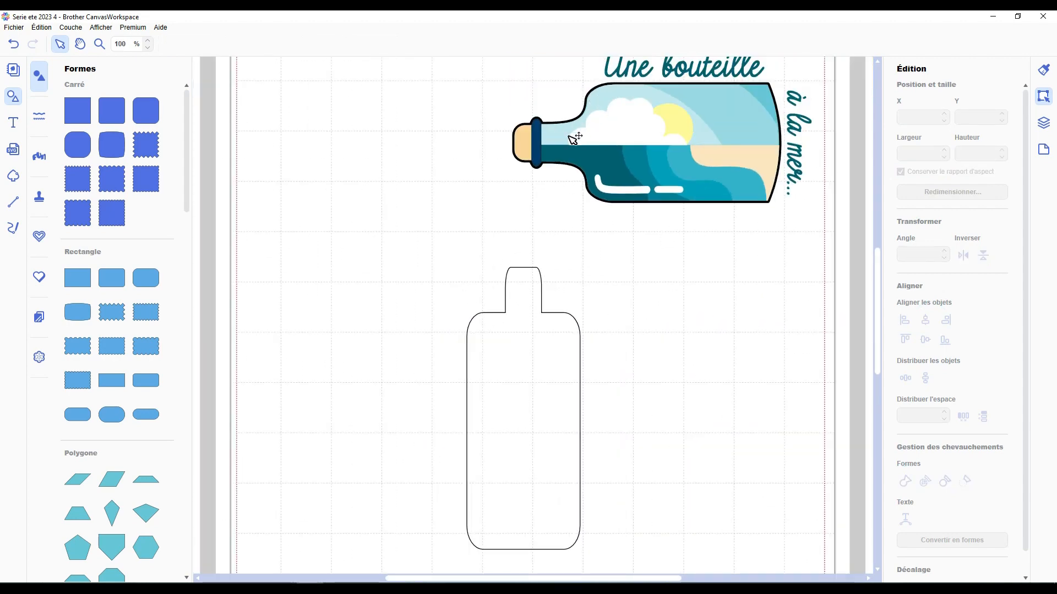
Delete the inner corner point on the neck's right side and bend the resulting diagonal segment into a smooth concave shoulder
scroll(643, 358, up, 5)
double_click(550, 310)
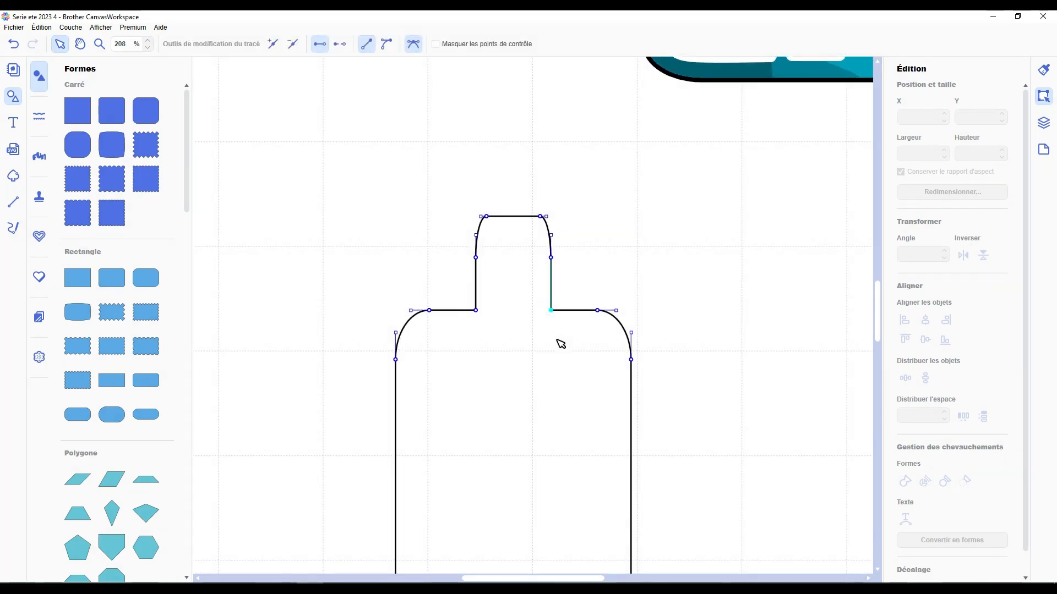
key(Delete)
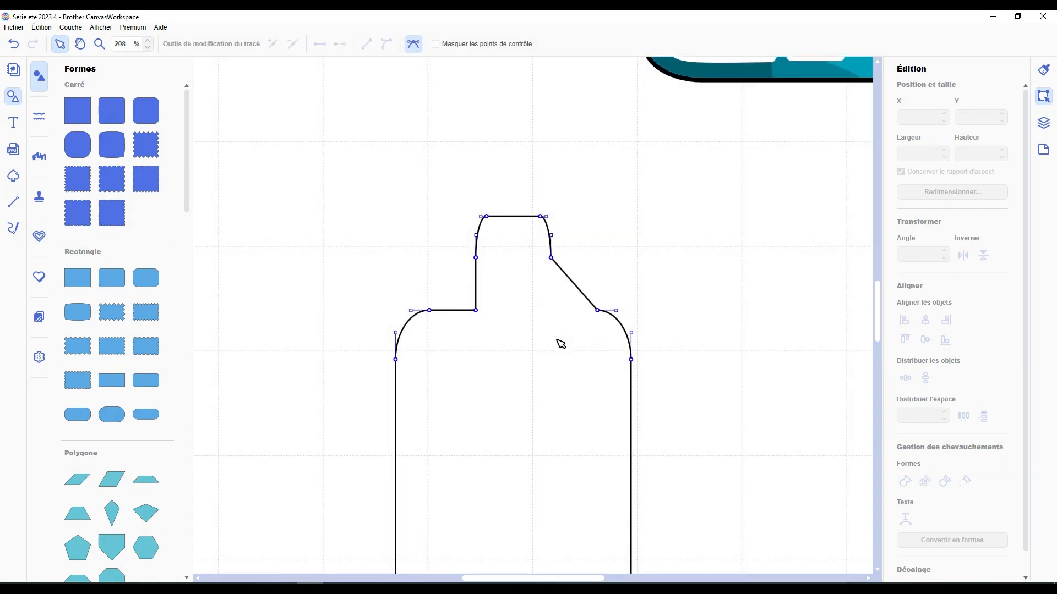
click(598, 311)
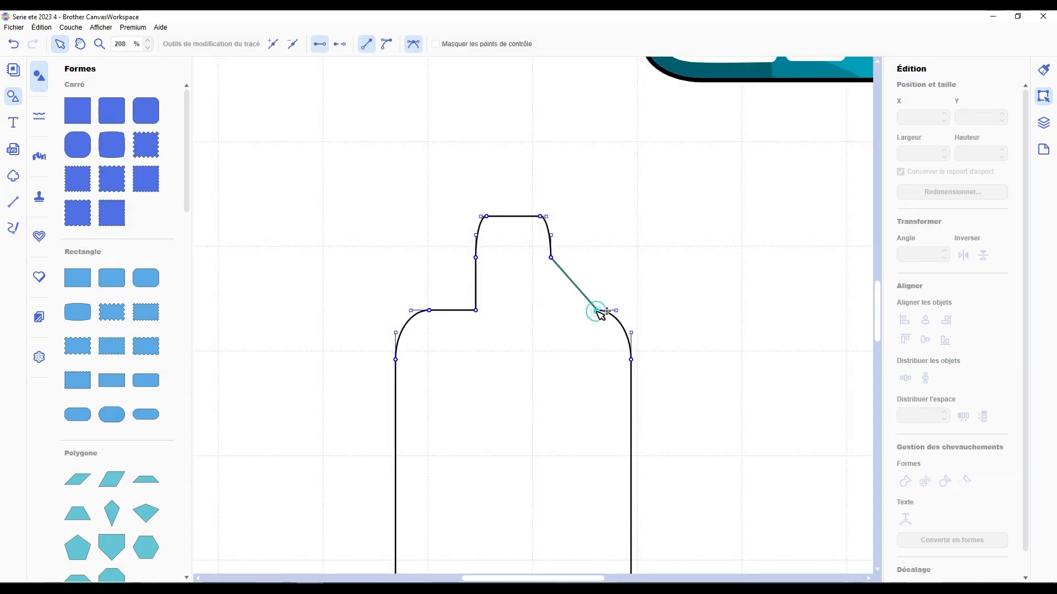
click(387, 47)
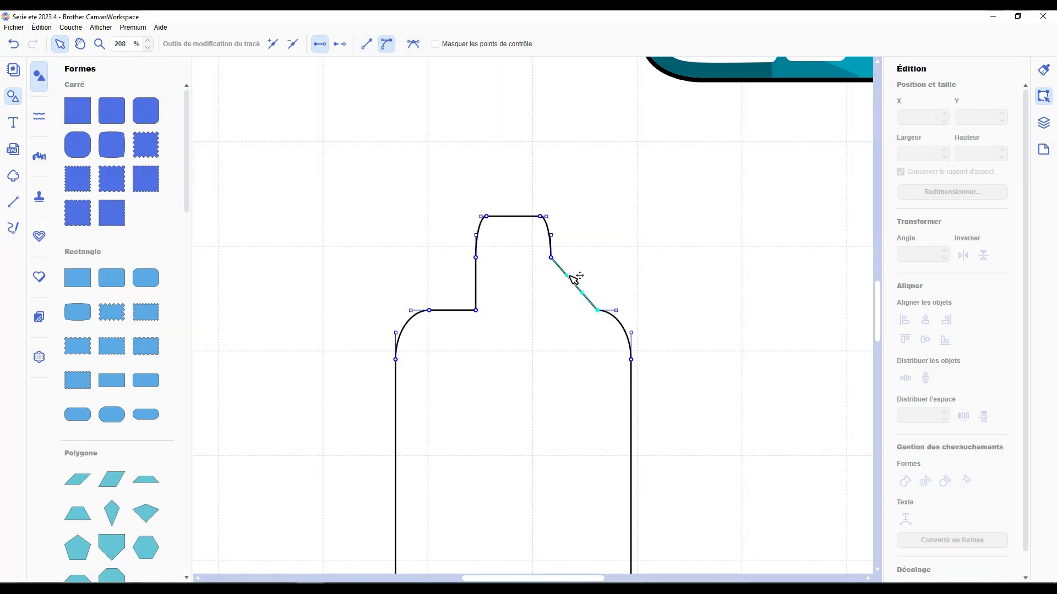
drag(566, 287, 552, 302)
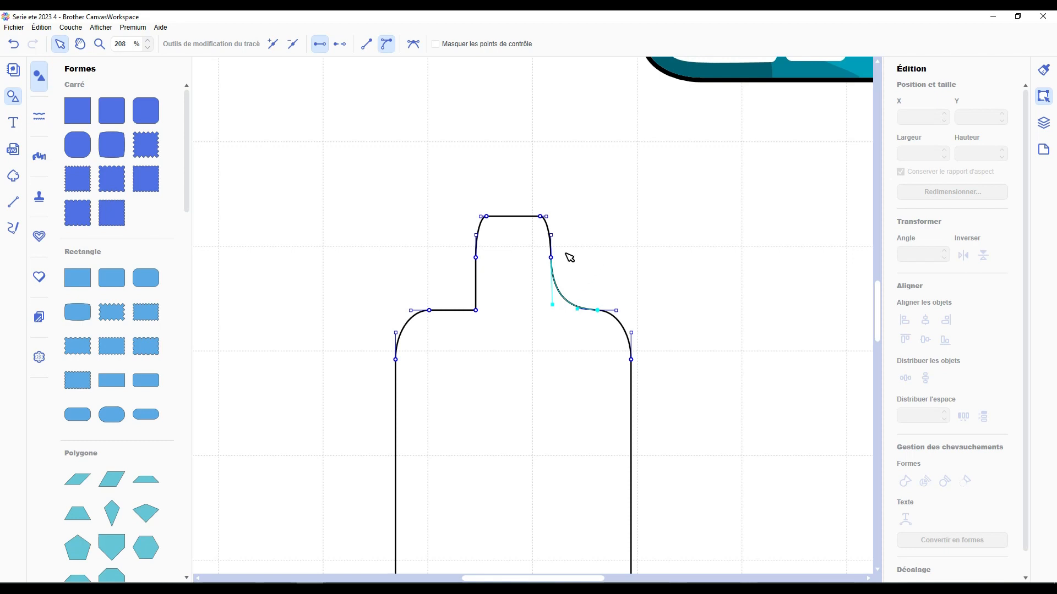
drag(578, 309, 578, 310)
Add a midpoint to the bottle's top edge and another to its bottom edge
click(540, 217)
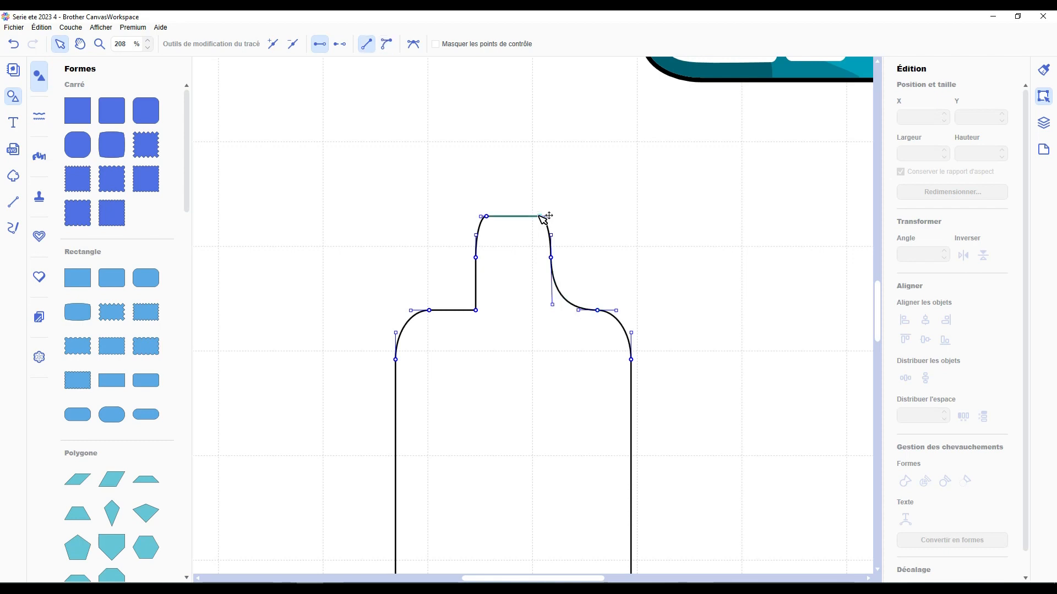
click(274, 44)
scroll(507, 403, down, 5)
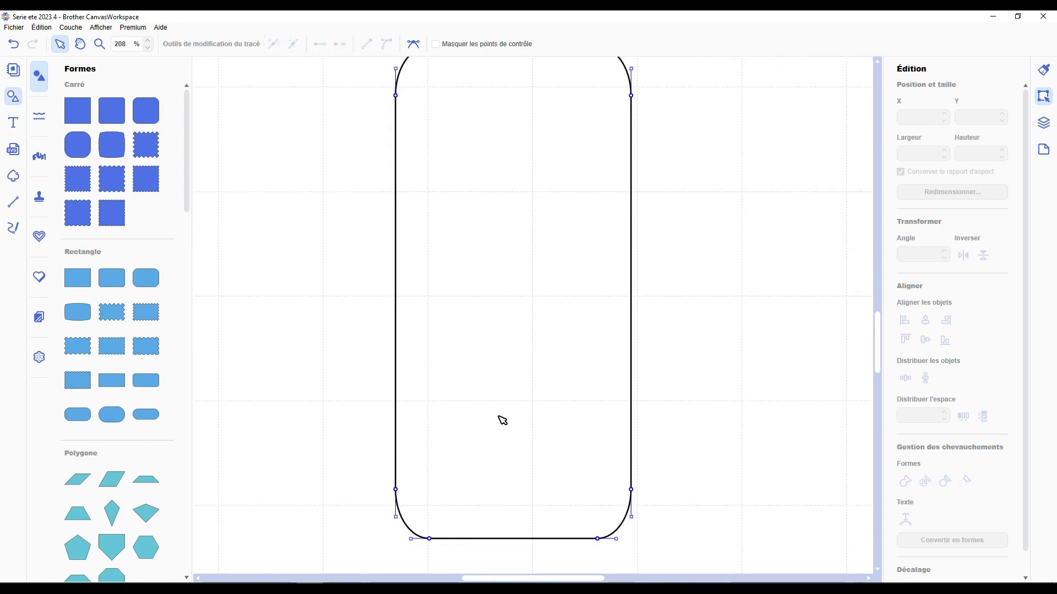
click(432, 407)
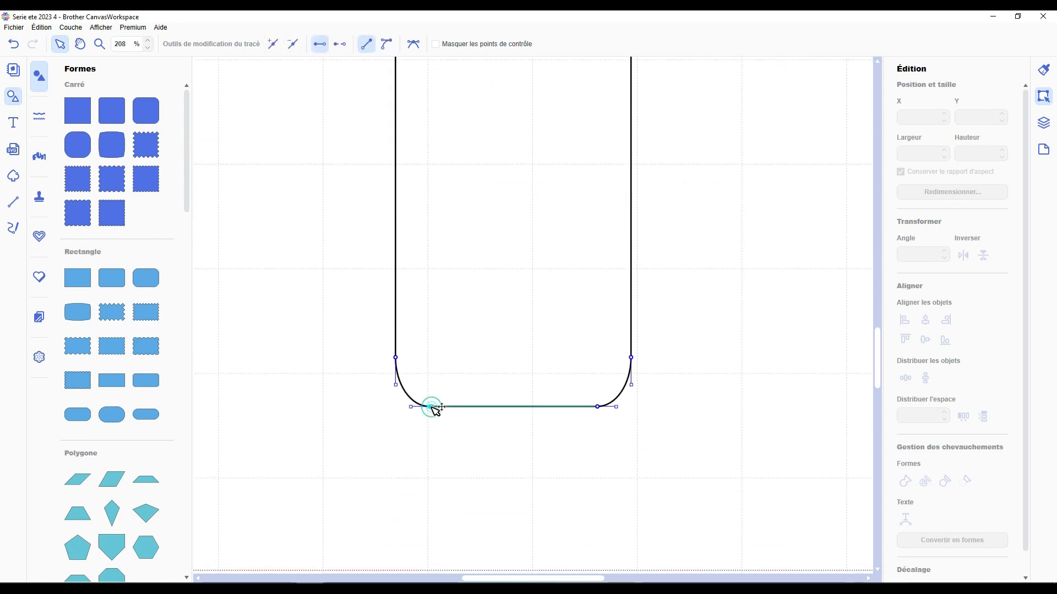
click(274, 43)
scroll(686, 329, up, 3)
scroll(689, 330, up, 5)
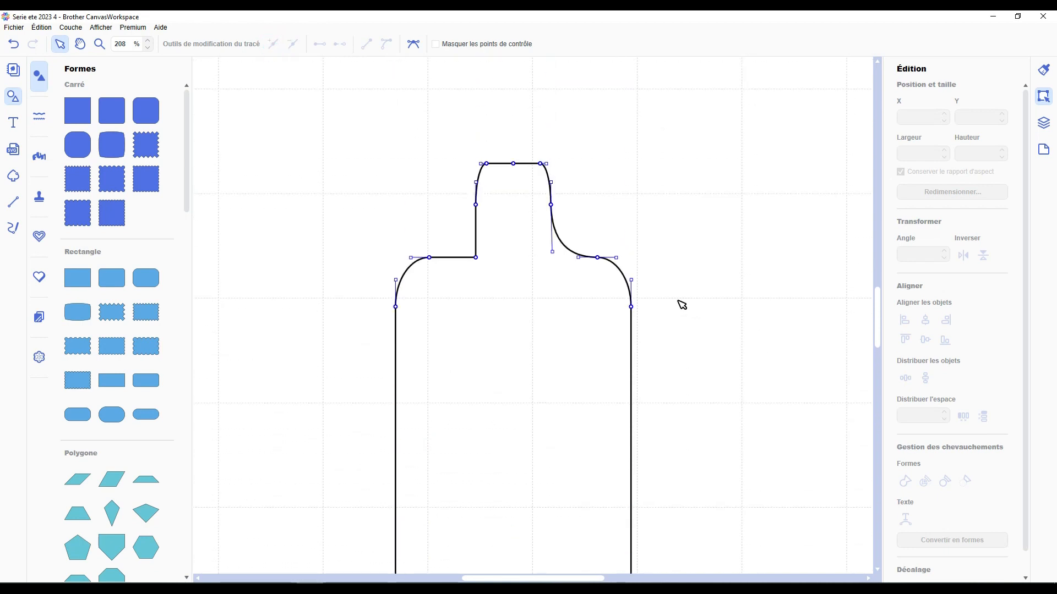
Fine-tune the right shoulder curve with its control handles and finish editing the bottle's points
click(570, 252)
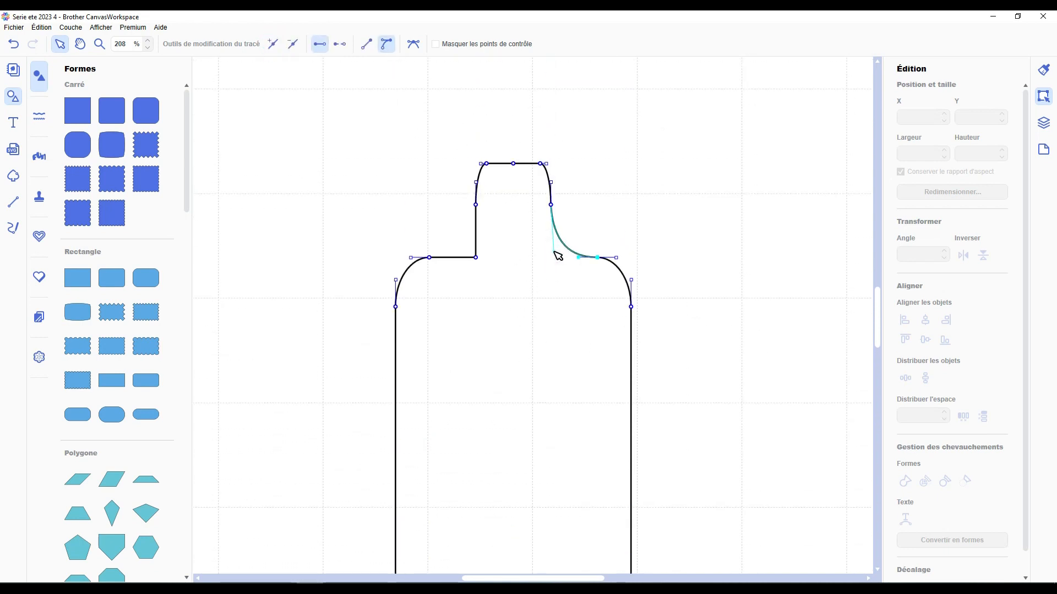
click(577, 255)
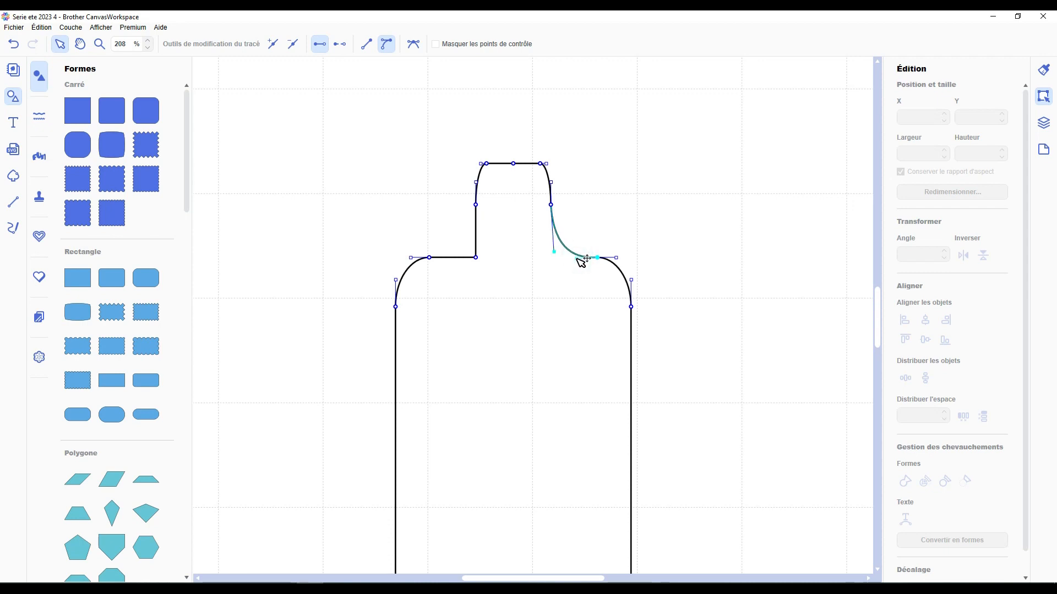
click(631, 224)
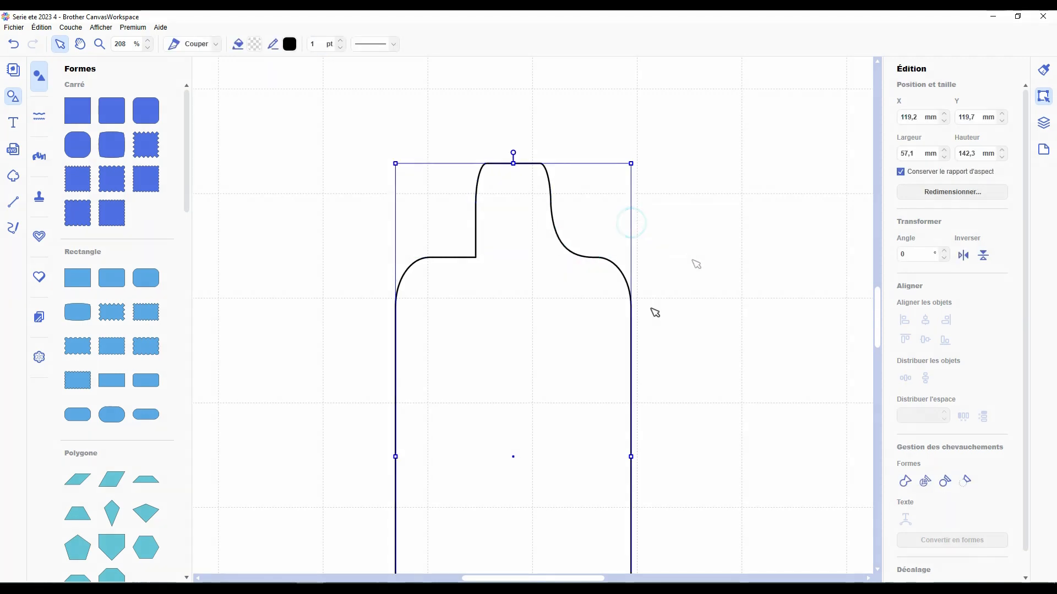
Draw a closed shape enclosing the bottle's right half, its straight side running between the top and bottom edge midpoints
scroll(606, 221, down, 10)
scroll(587, 304, down, 3)
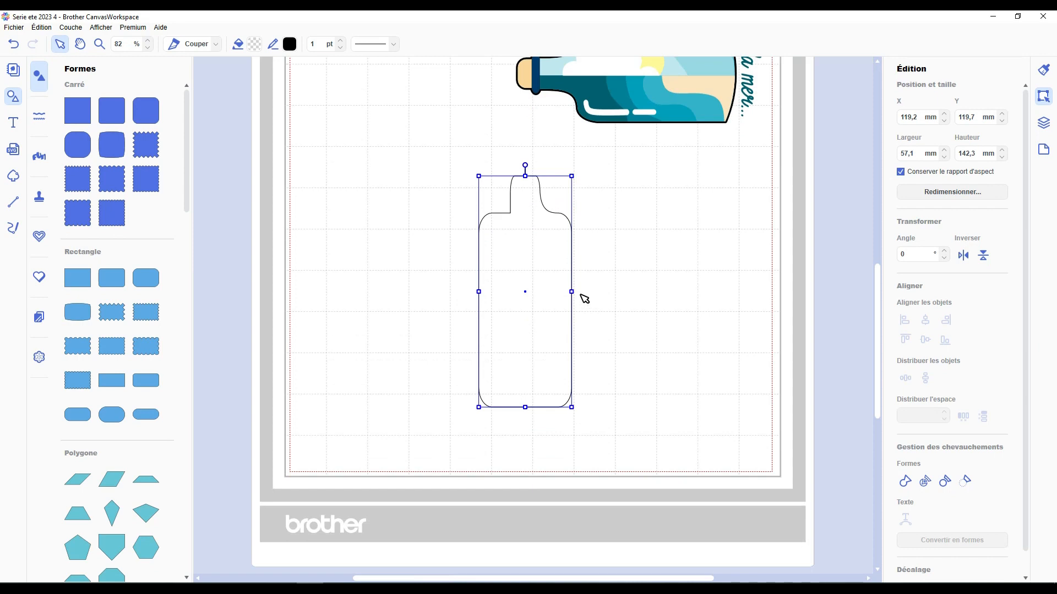
key(l)
mouse_move(359, 176)
mouse_down()
mouse_move(349, 442)
mouse_move(359, 407)
mouse_up()
click(397, 456)
click(524, 340)
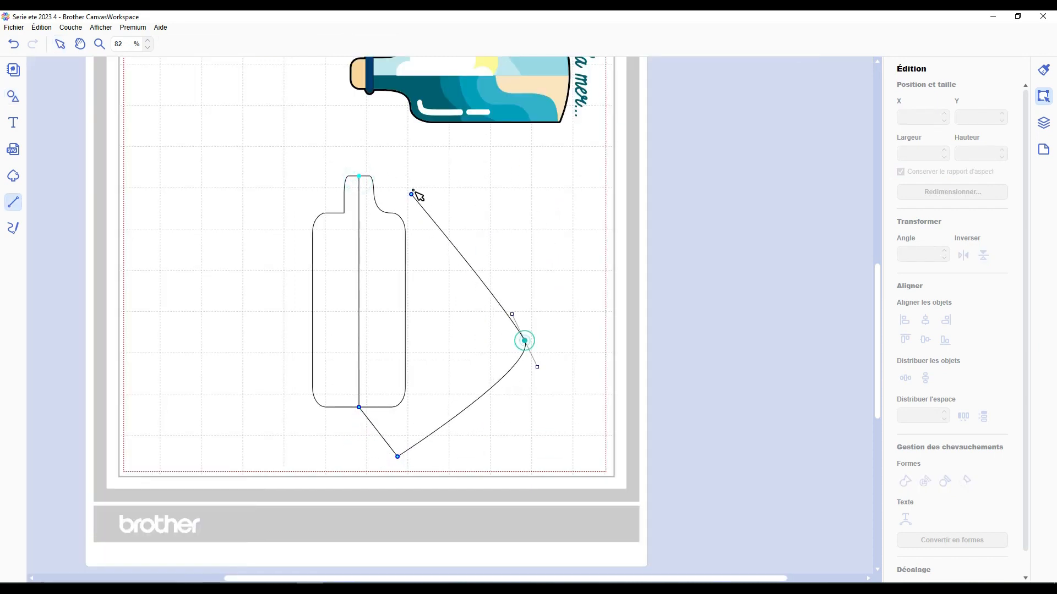
click(409, 173)
click(359, 176)
double_click(392, 174)
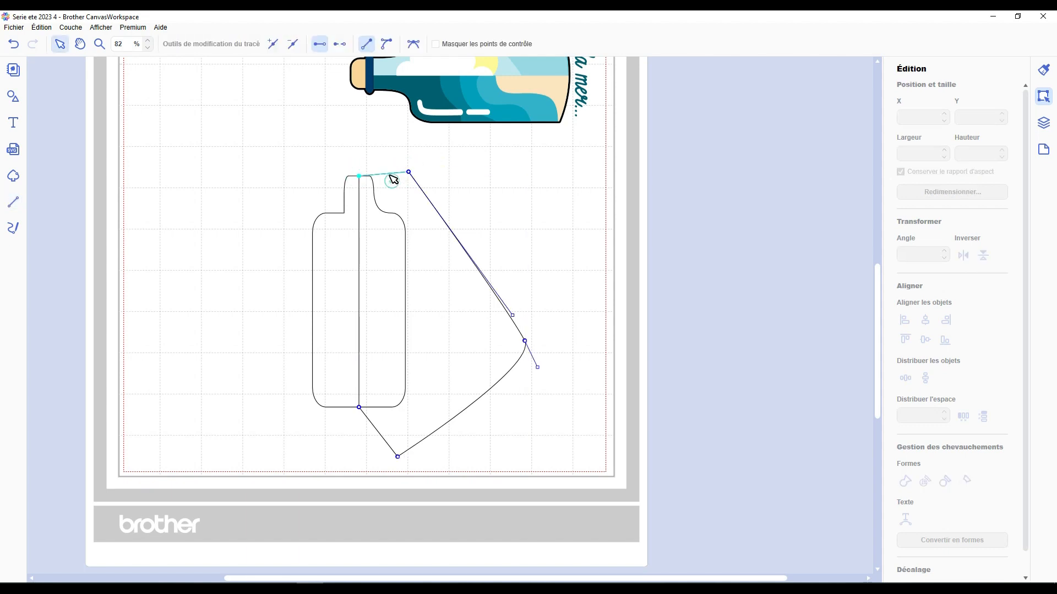
Raise the enclosing shape's top corner above the bottle and split the overlapping shapes along their common lines
drag(408, 172, 399, 149)
drag(255, 223, 528, 341)
click(925, 481)
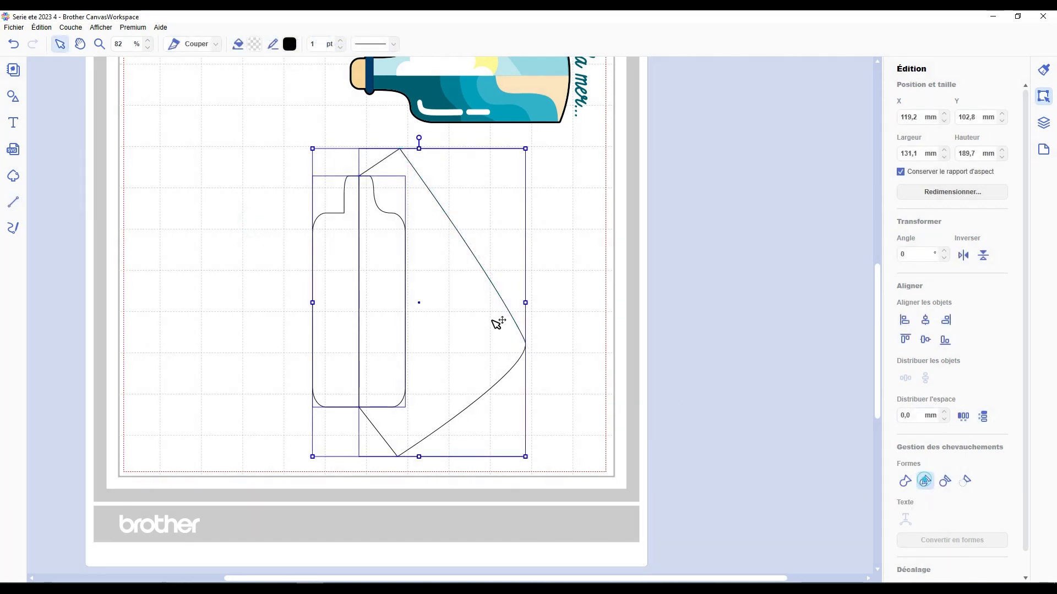
Delete the leftover piece outside the bottle and the bottle's left half, keeping only the right half
click(439, 316)
key(Delete)
click(342, 281)
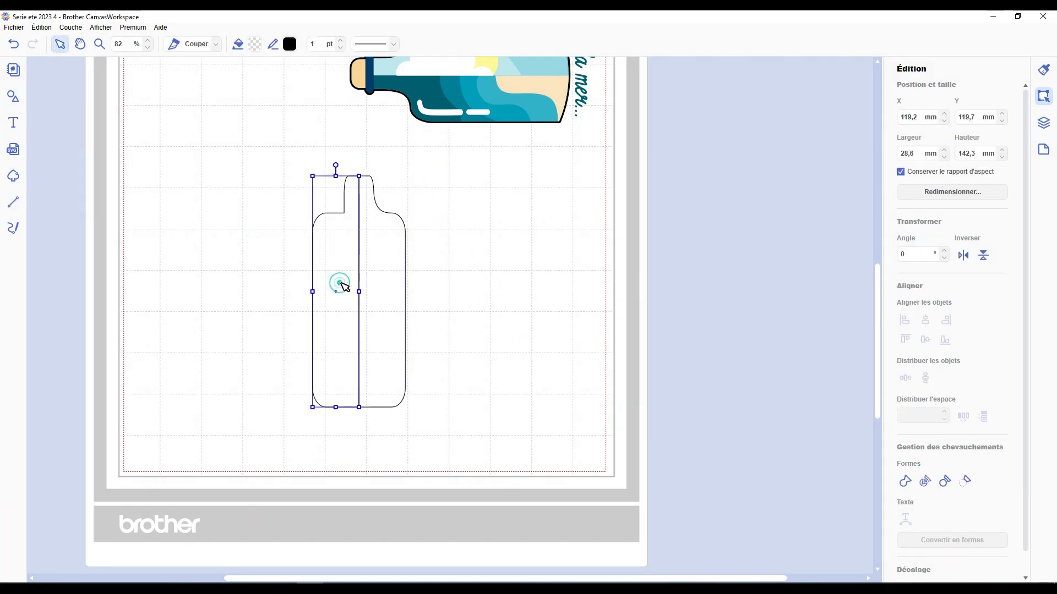
key(Delete)
Duplicate the right half of the bottle, flip the copy horizontally and place it against the original's straight side
click(376, 280)
key(ctrl+d)
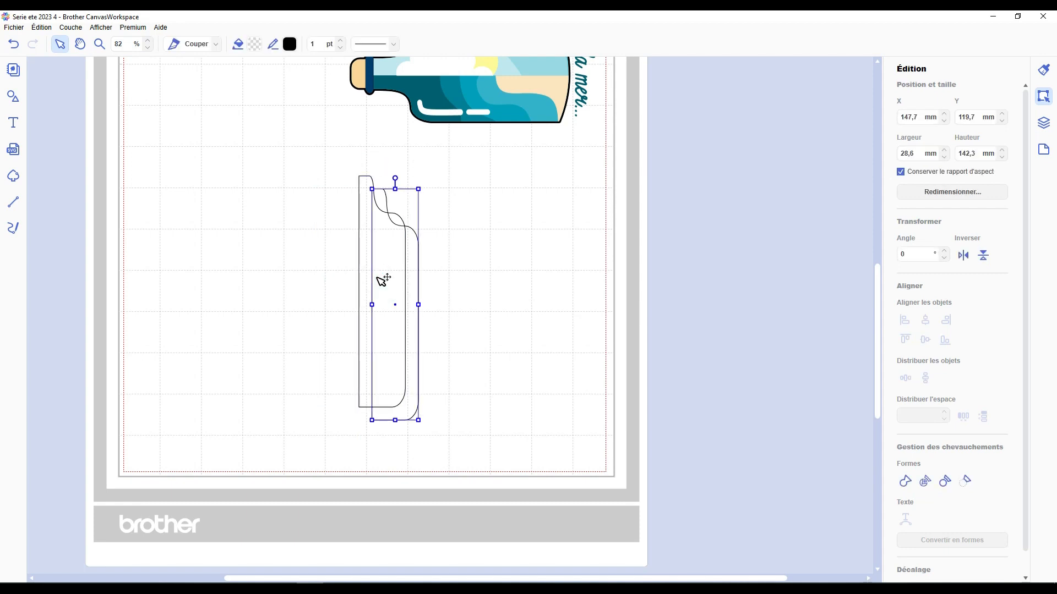
click(963, 258)
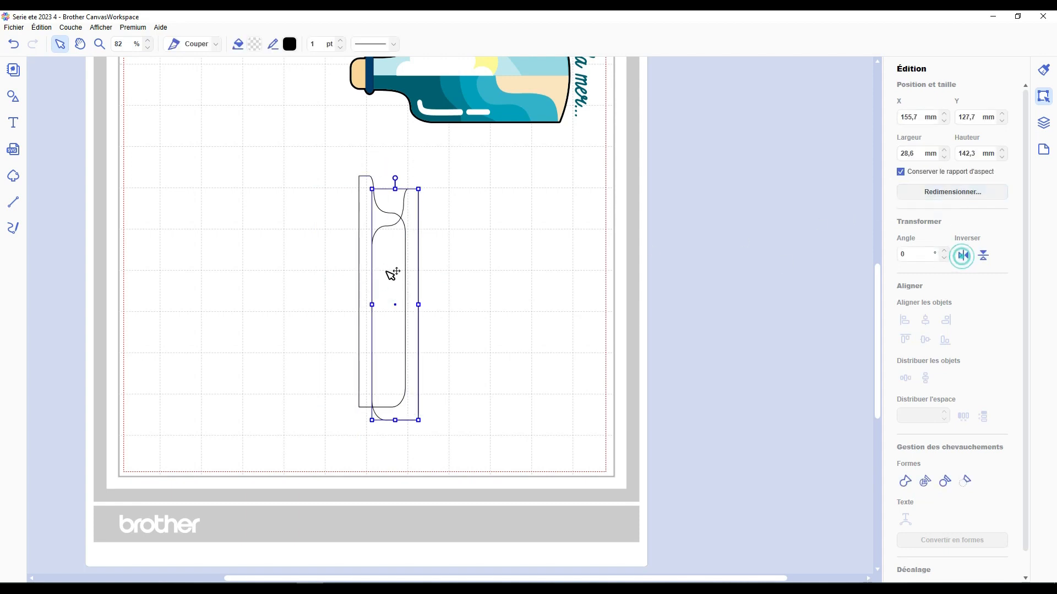
drag(385, 274, 322, 260)
Align both bottle halves on their middles with 0.0 mm horizontal spacing and try to merge them
drag(247, 173, 435, 320)
click(925, 340)
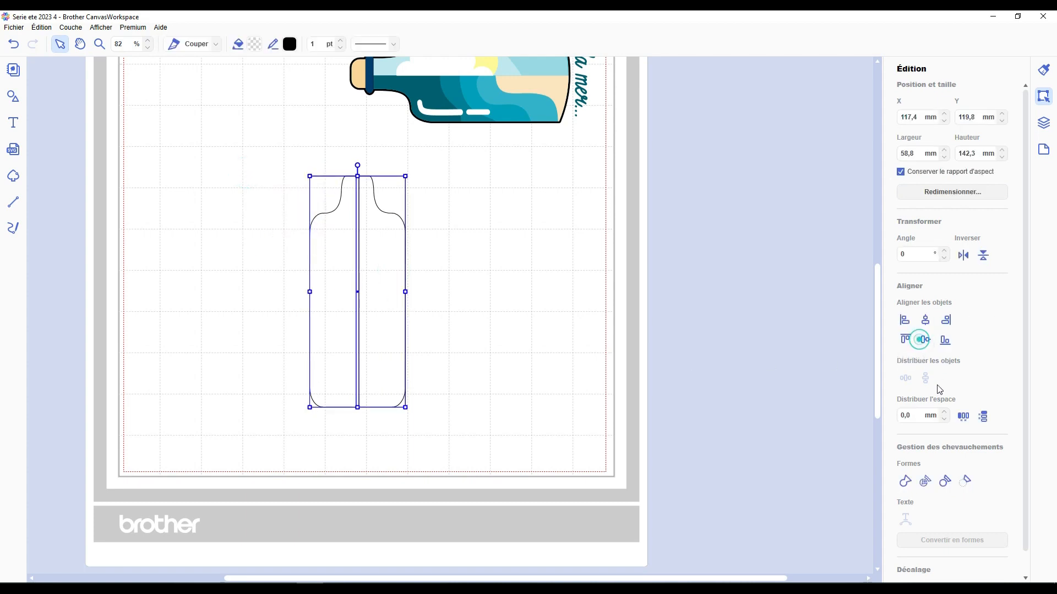
click(964, 417)
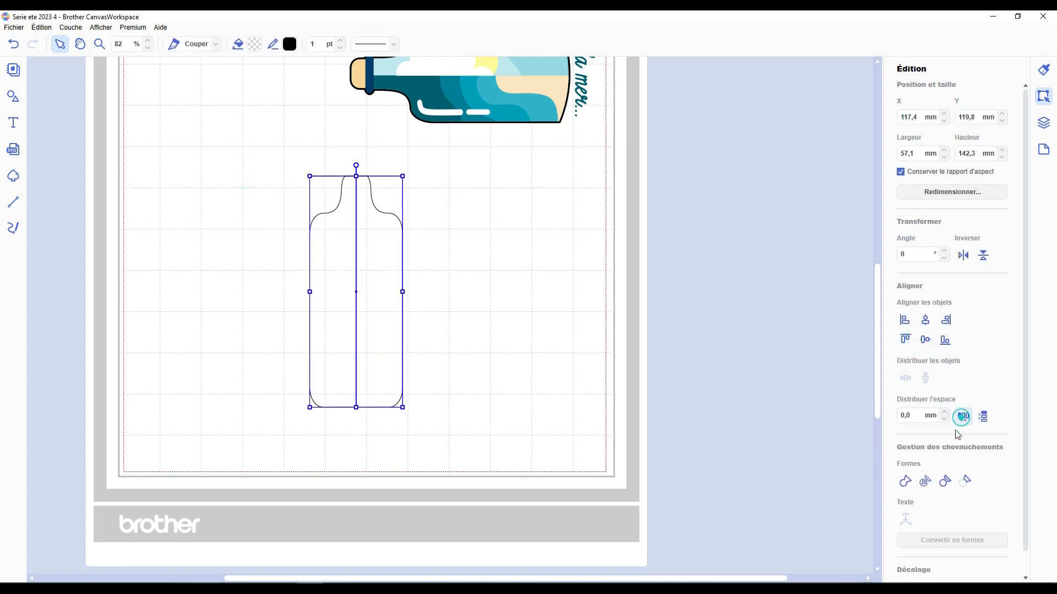
click(905, 482)
click(621, 328)
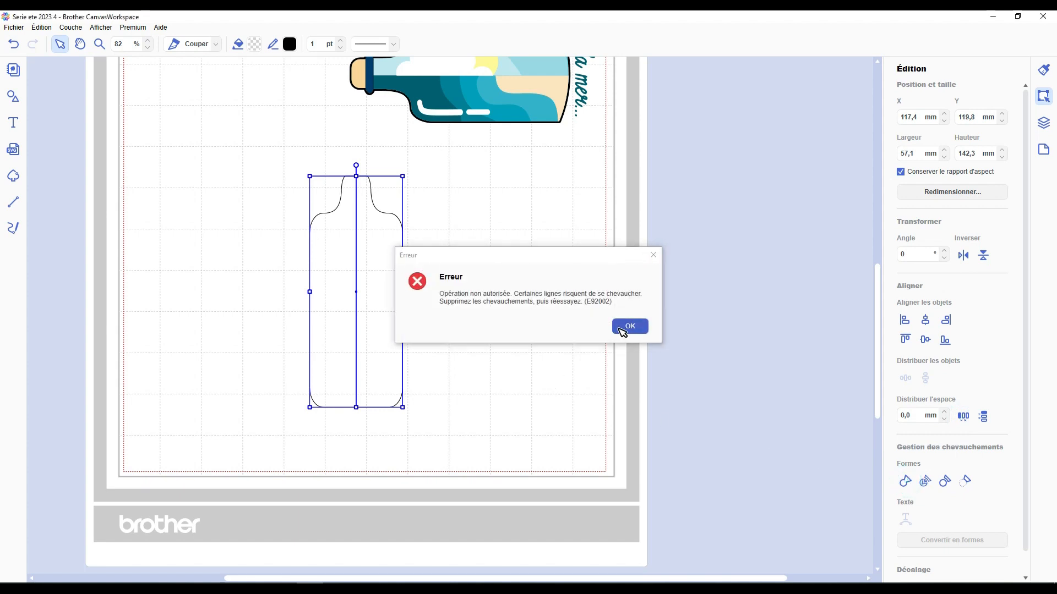
Draw a narrow four-sided shape across the central seam from top to bottom and merge it with the right half
click(442, 310)
click(14, 202)
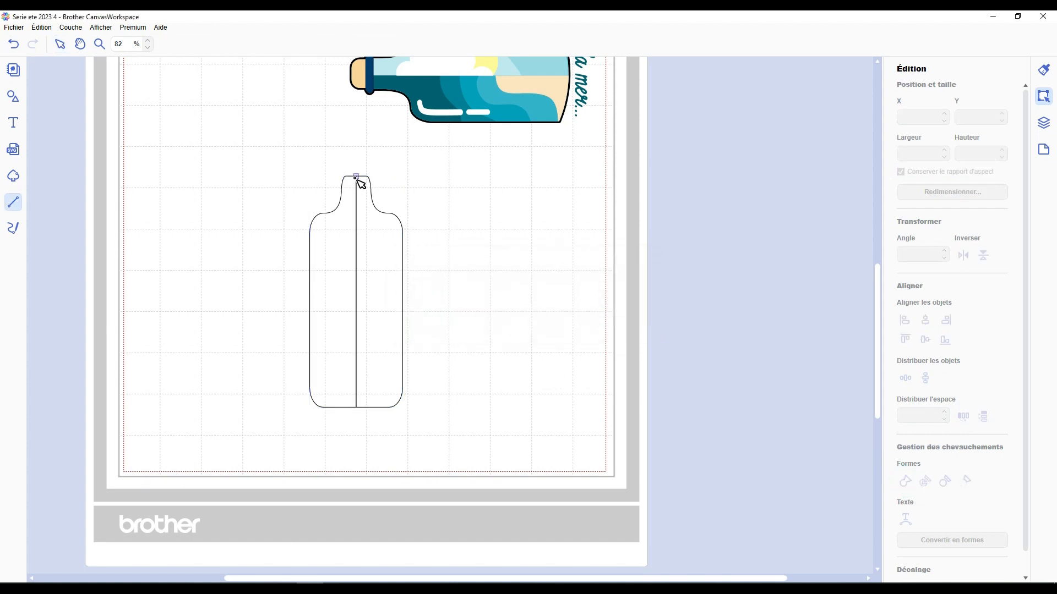
click(382, 287)
click(356, 407)
click(337, 283)
click(356, 176)
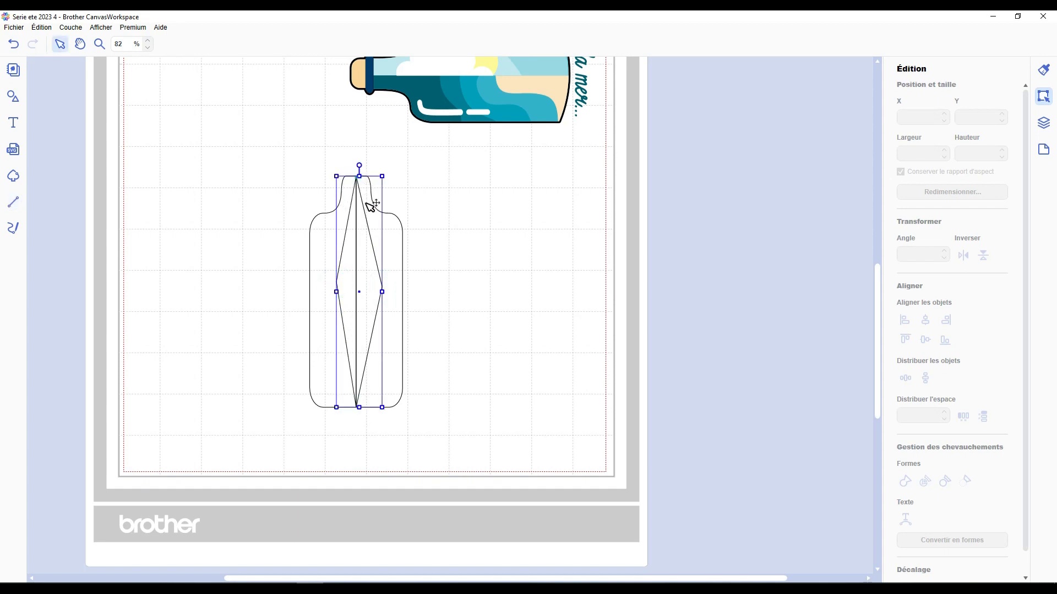
shift+click(402, 264)
click(904, 481)
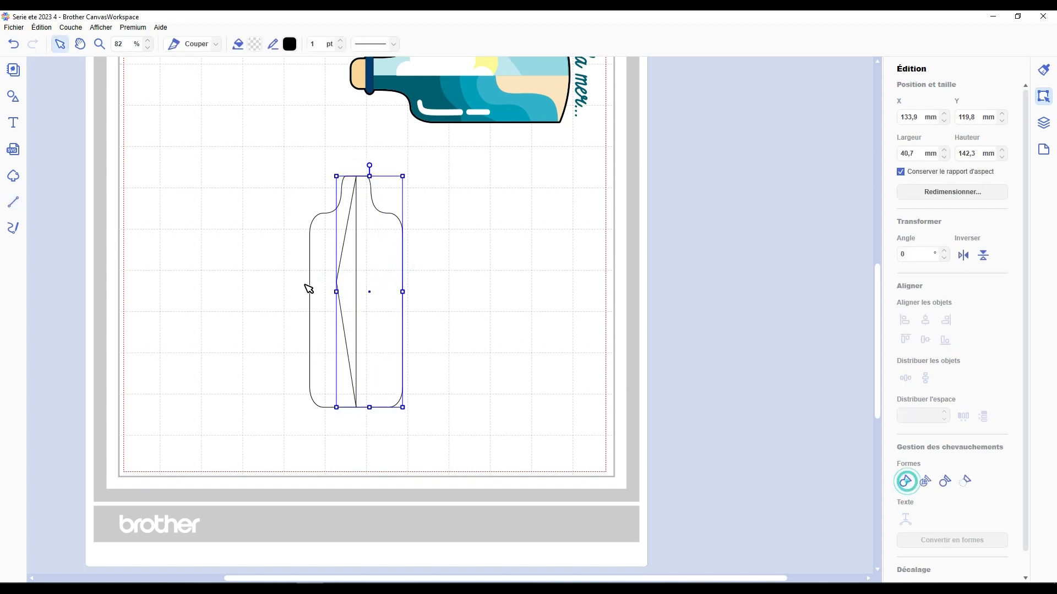
Try to merge the bottle's left half with the combined right-hand shape
click(315, 277)
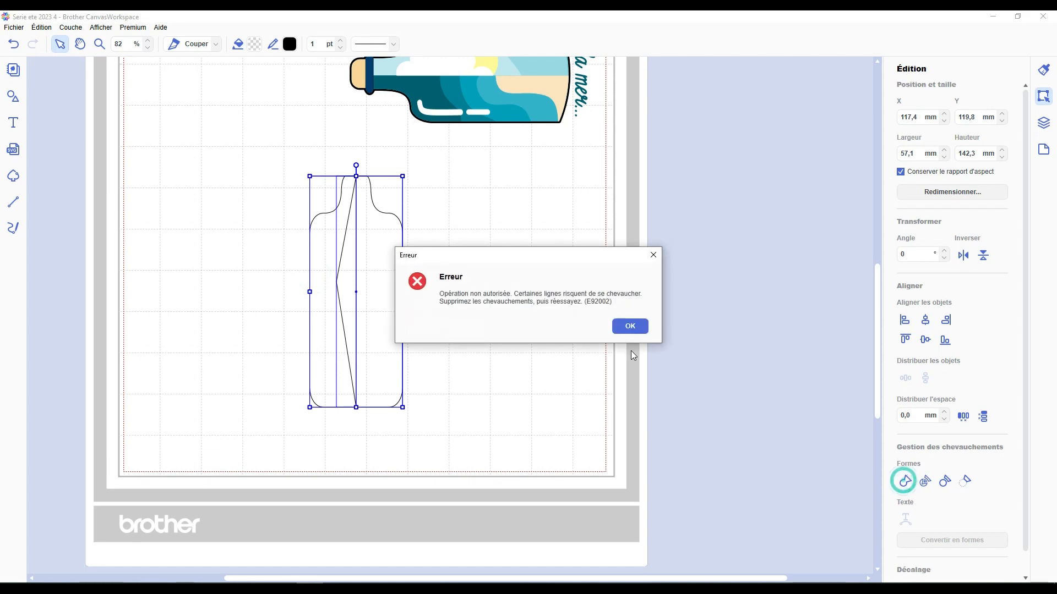
click(631, 331)
scroll(448, 315, up, 5)
drag(493, 578, 387, 576)
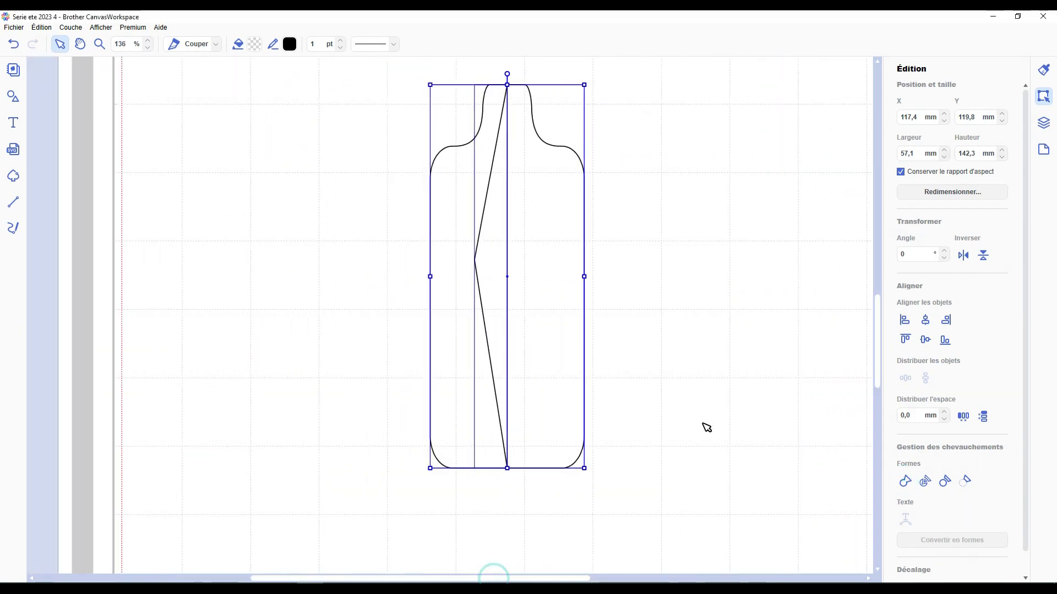
click(702, 423)
Move the left half's top and bottom seam points along the bottle's edges so that it overlaps the right half
scroll(523, 363, up, 3)
click(462, 330)
double_click(479, 308)
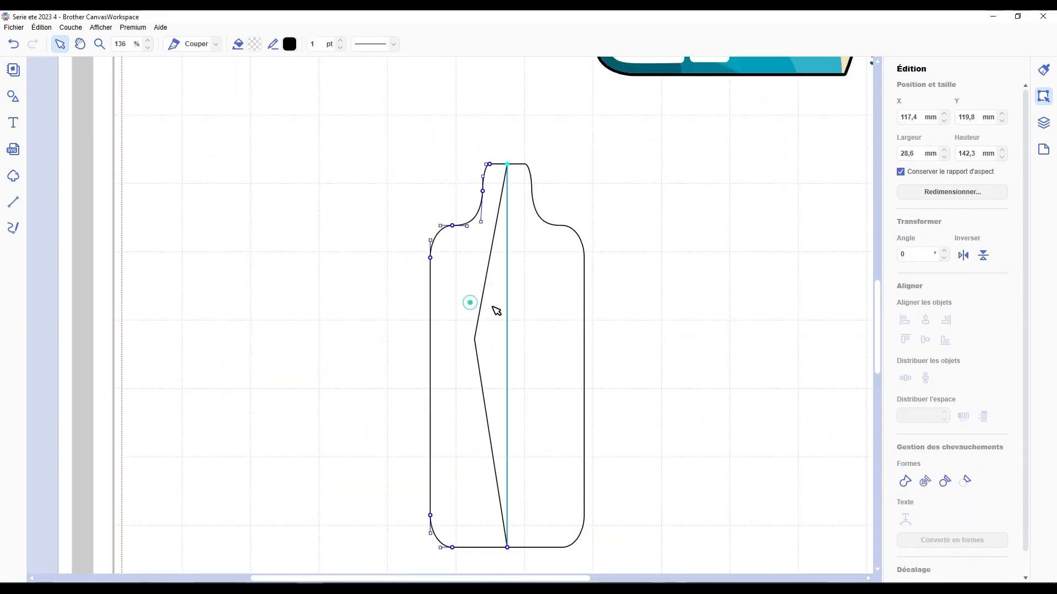
drag(508, 164, 525, 166)
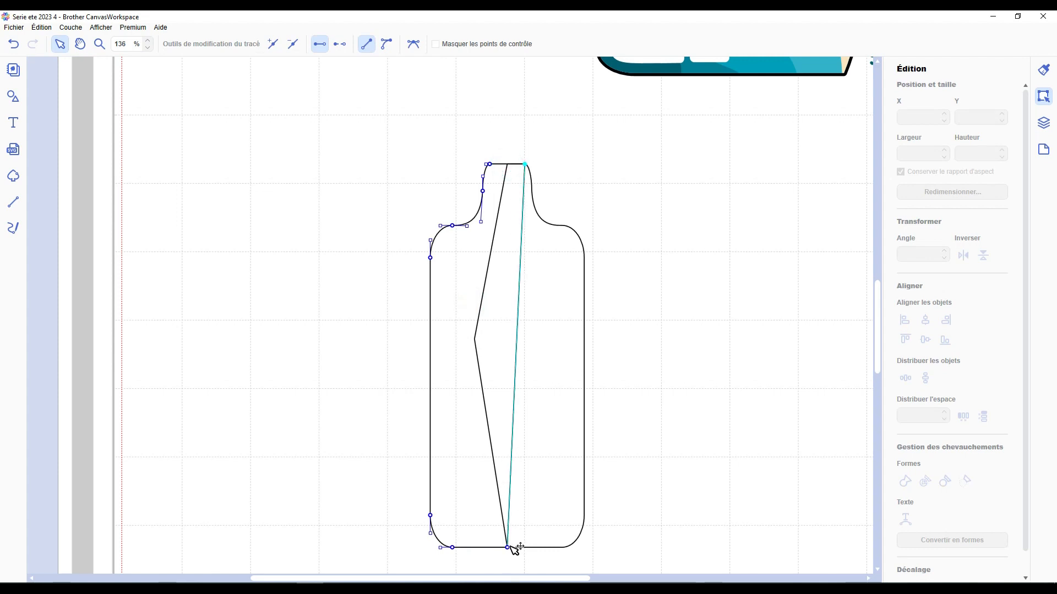
drag(511, 548, 563, 548)
click(660, 431)
Merge the overlapping left and right shapes into one bottle outline
drag(649, 296, 415, 467)
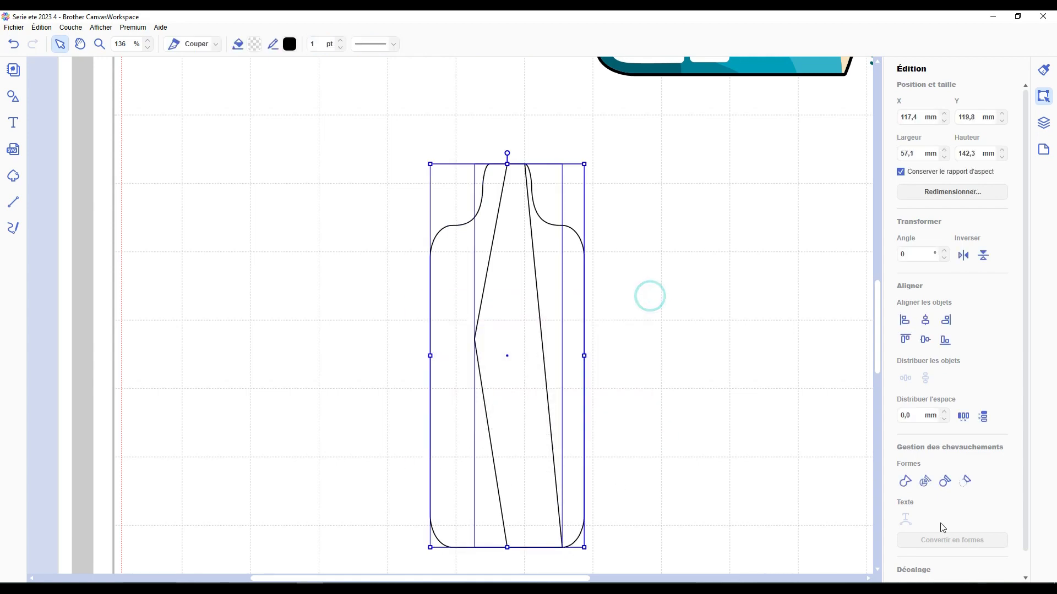
click(904, 481)
click(616, 406)
Rotate the bottle outline to 270° so it lies on its side, and widen it to about 66 mm
scroll(616, 406, down, 3)
click(482, 324)
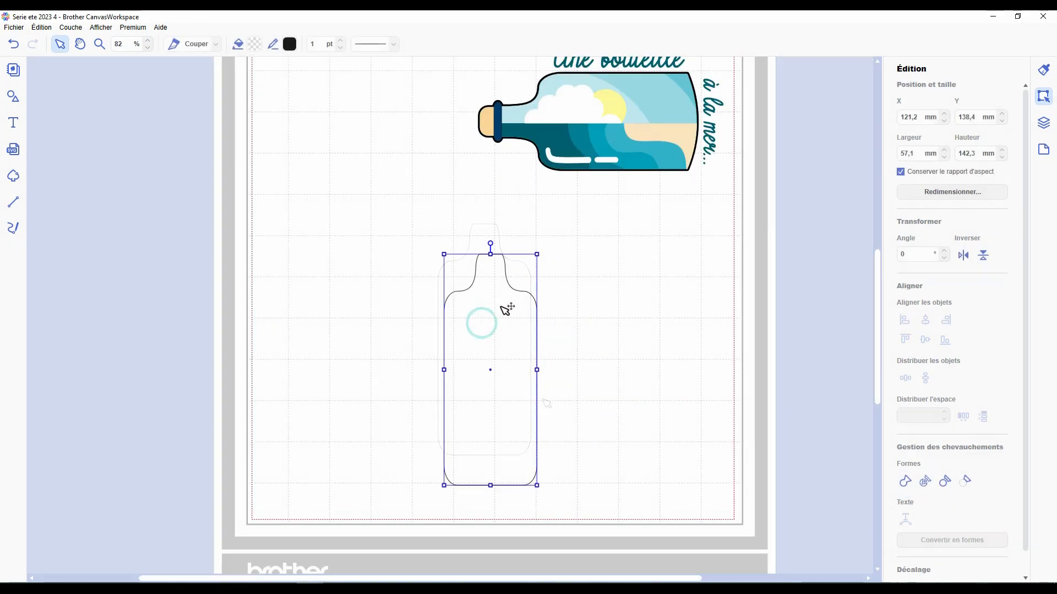
drag(492, 242, 308, 371)
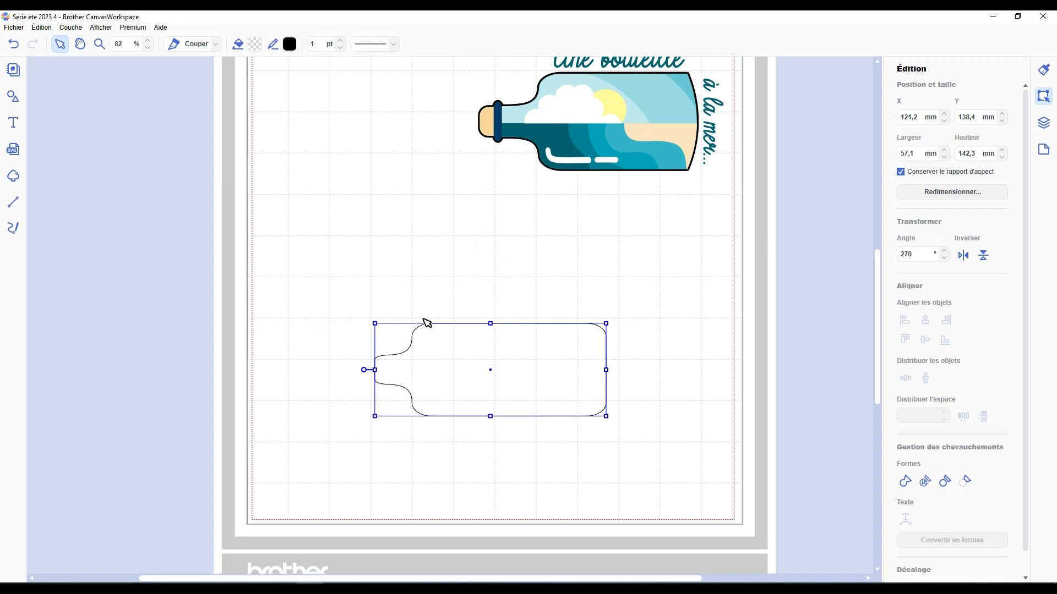
drag(493, 324, 541, 280)
Insert a pill-shaped rectangle for the neck ring, rotate it 90°, shrink it to about 28.1 × 6.8 mm and place it over the neck's end
click(14, 96)
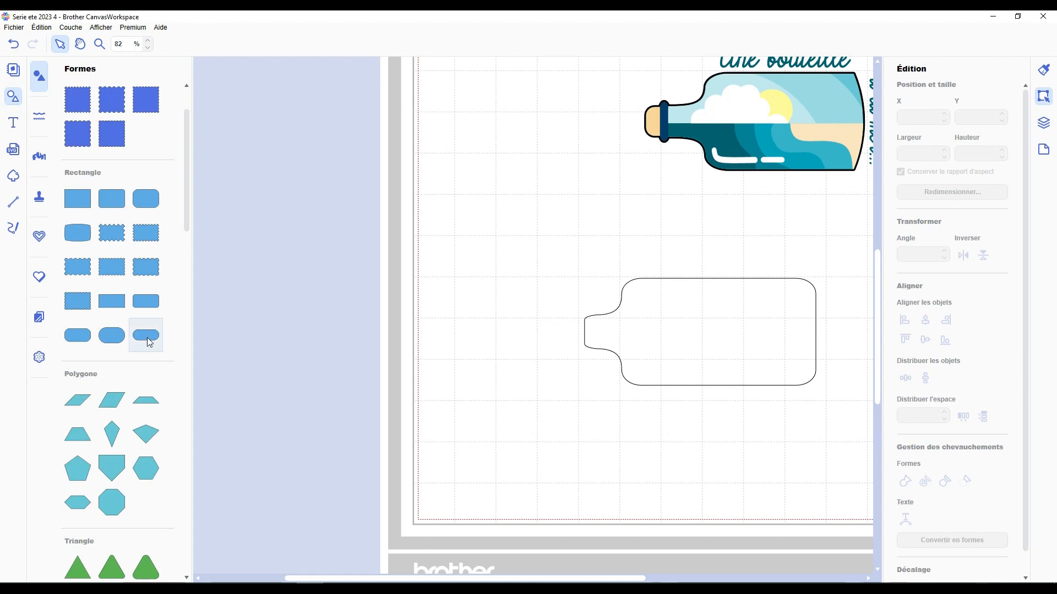
drag(147, 337, 456, 334)
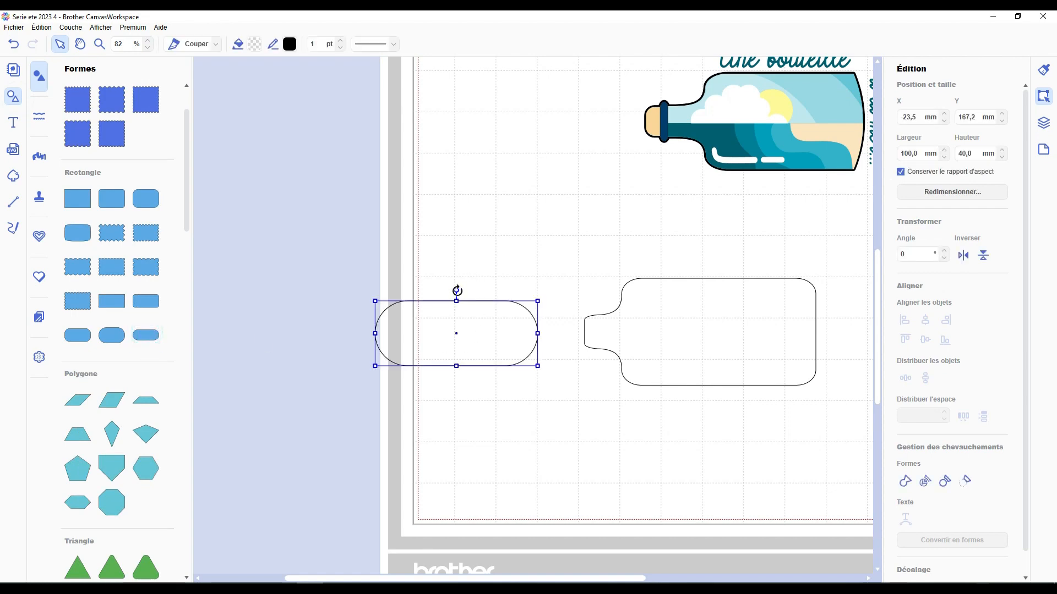
drag(457, 291, 531, 346)
drag(489, 415, 445, 304)
drag(427, 266, 577, 324)
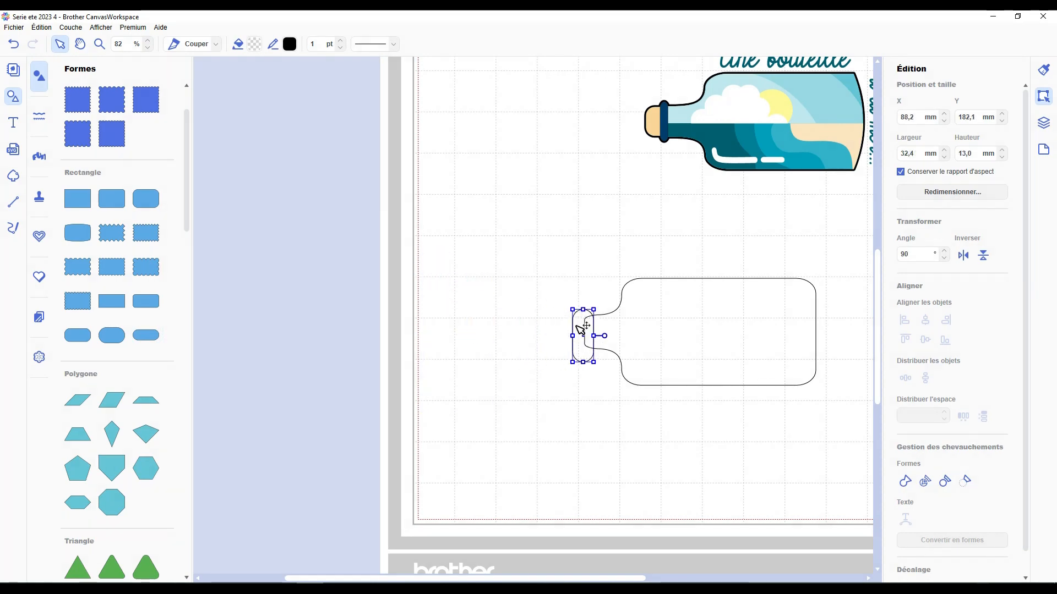
drag(585, 361, 582, 333)
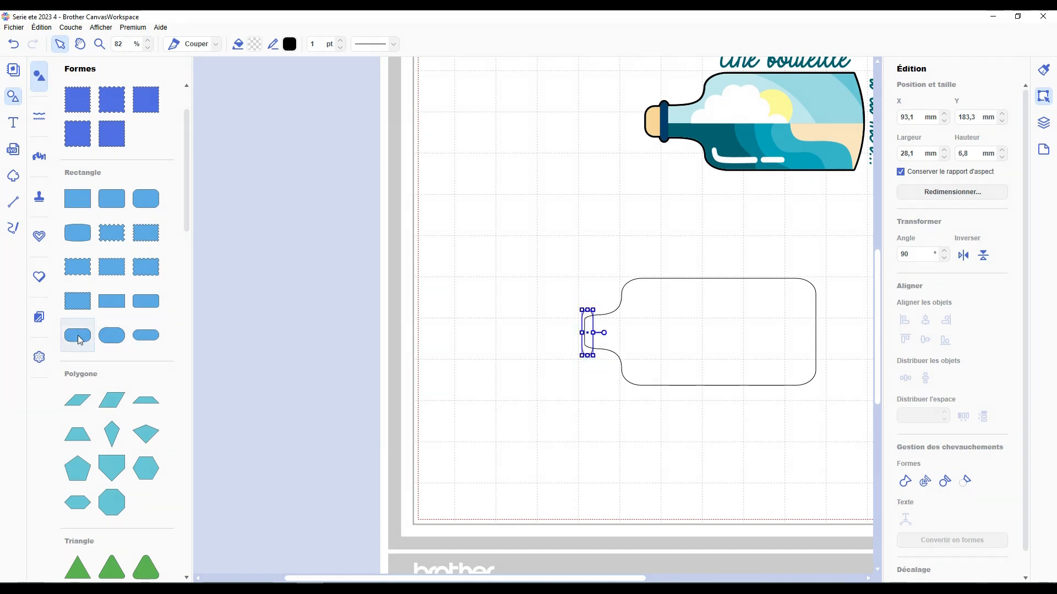
Insert a rounded rectangle for the cork, scale it to about 37.8 × 18.9 mm and shift it so it protrudes from the neck
drag(78, 341, 512, 337)
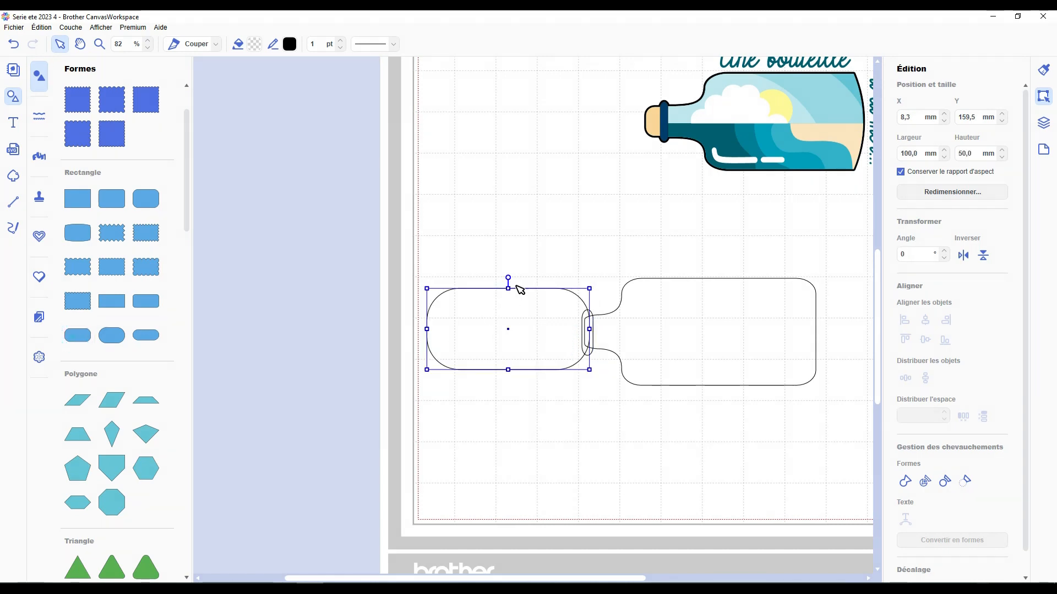
drag(589, 288, 524, 314)
drag(472, 347, 624, 337)
scroll(625, 337, up, 4)
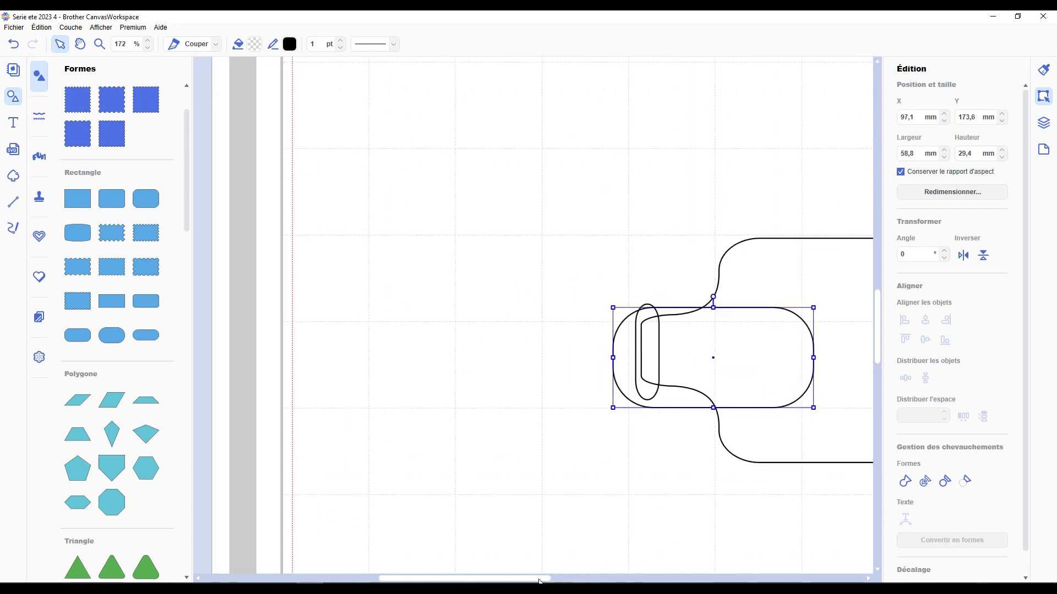
drag(539, 579, 613, 579)
drag(517, 406, 474, 377)
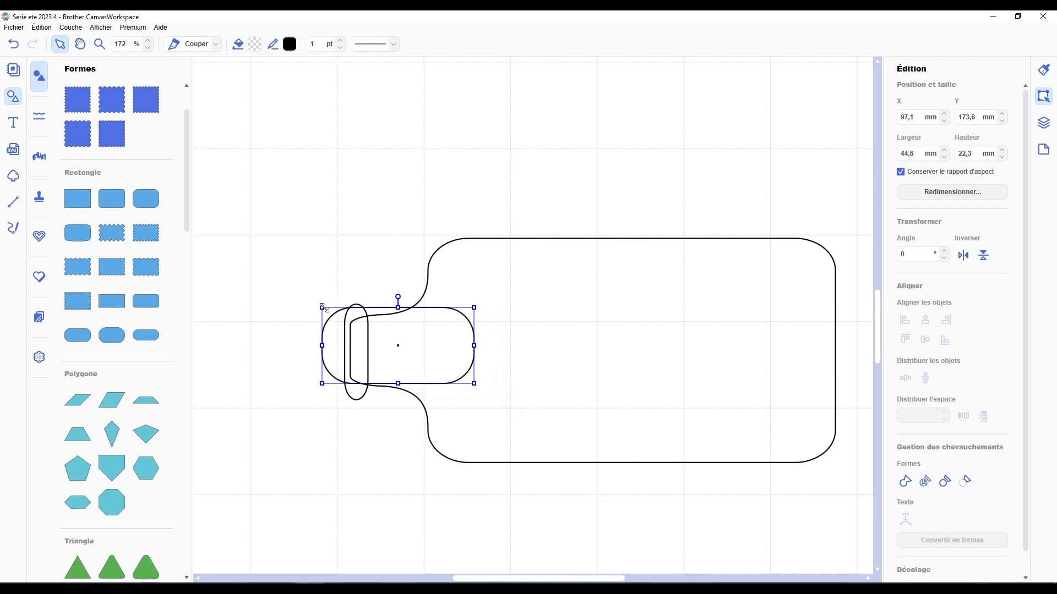
drag(323, 307, 346, 324)
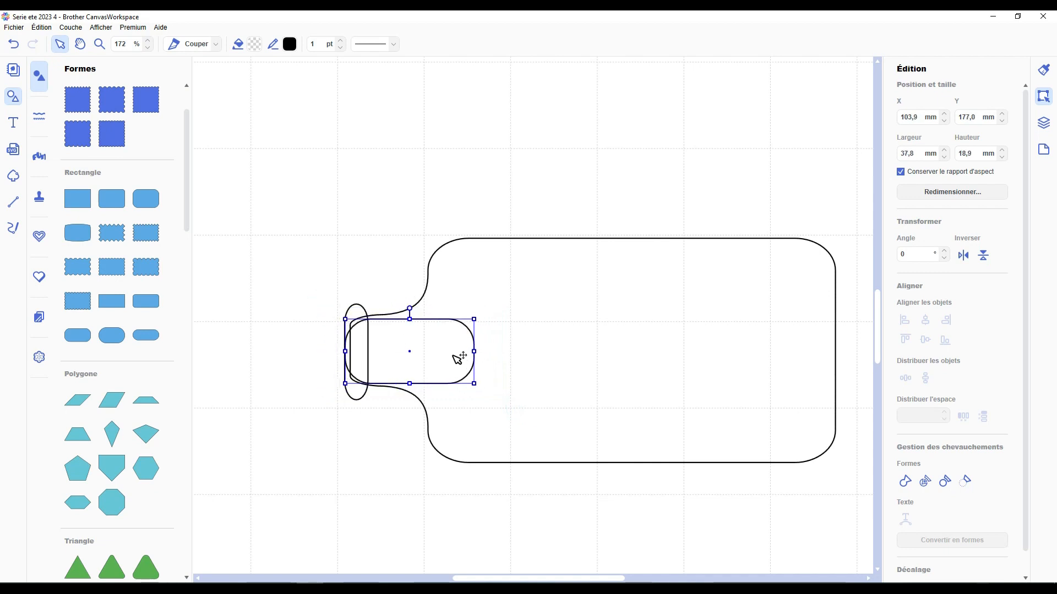
drag(443, 356, 411, 357)
Align the ring, cork and bottle on their horizontal axis and merge them into one outline
drag(369, 254, 443, 345)
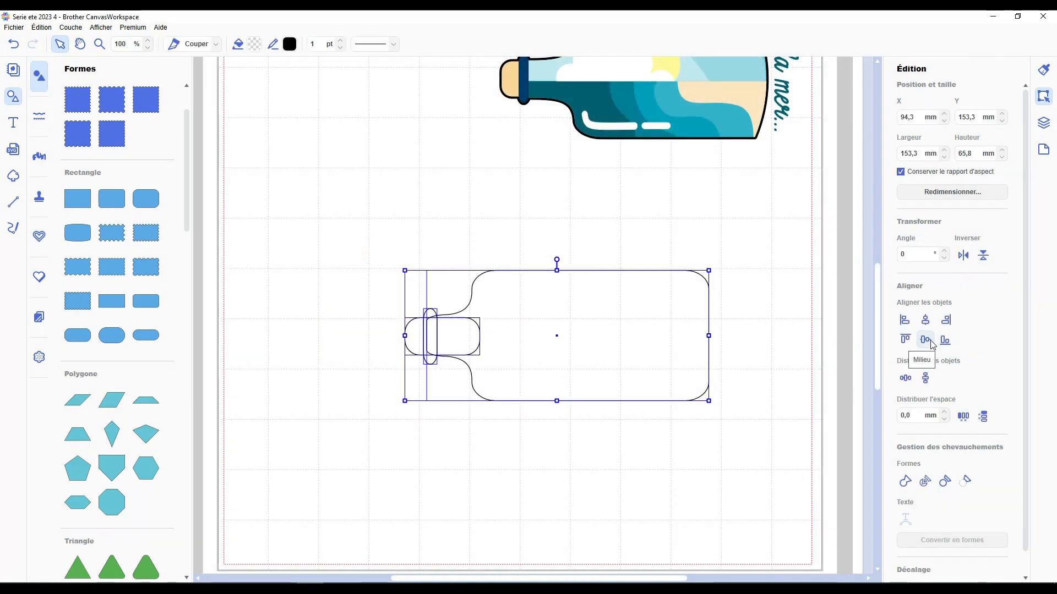
click(905, 482)
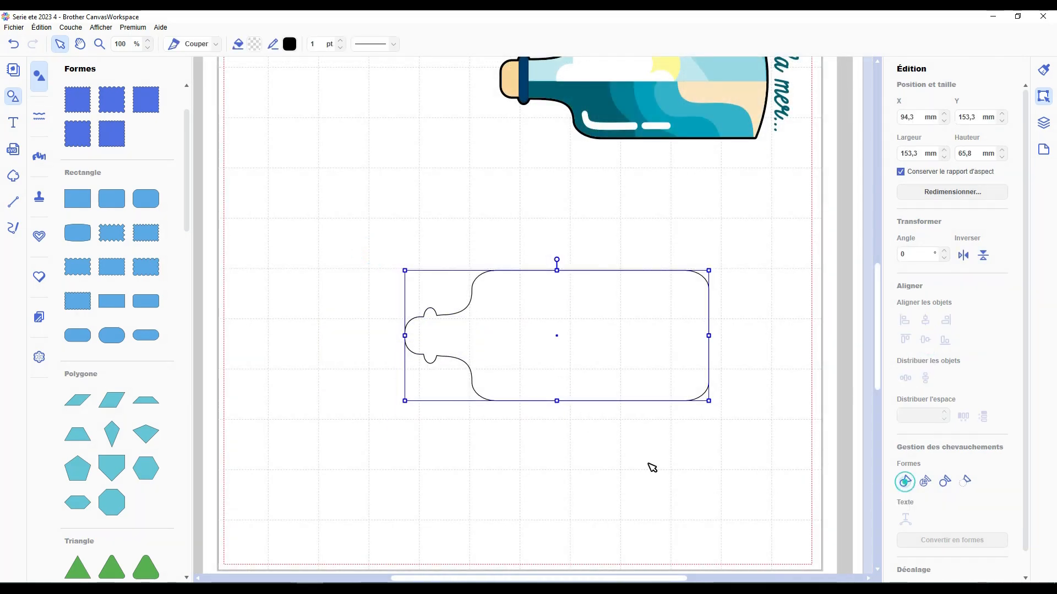
click(648, 464)
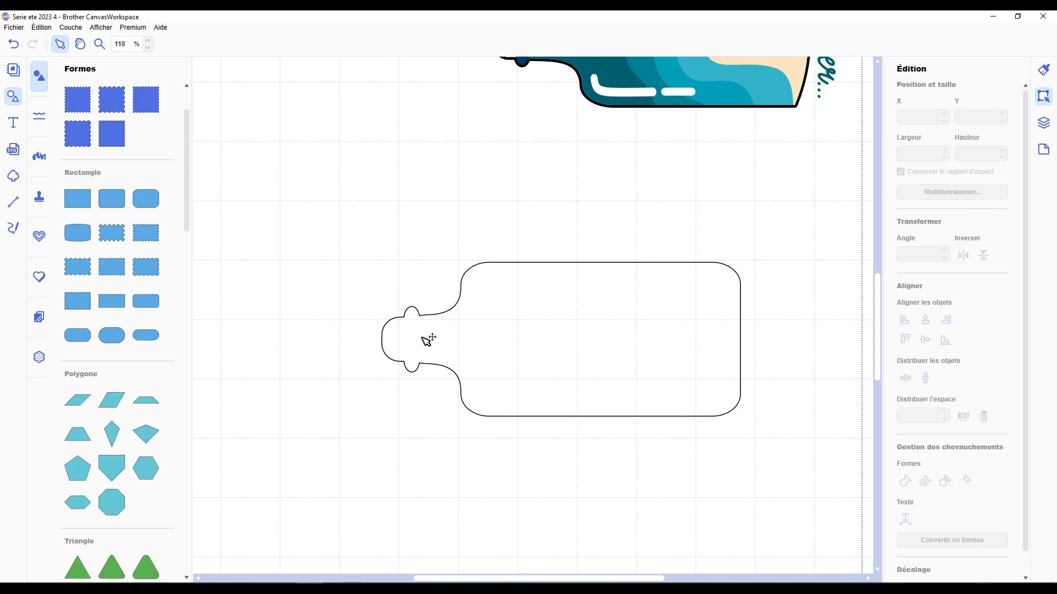
Undo the last merge and shorten the neck ring to about 23.9 mm
key(ctrl+z)
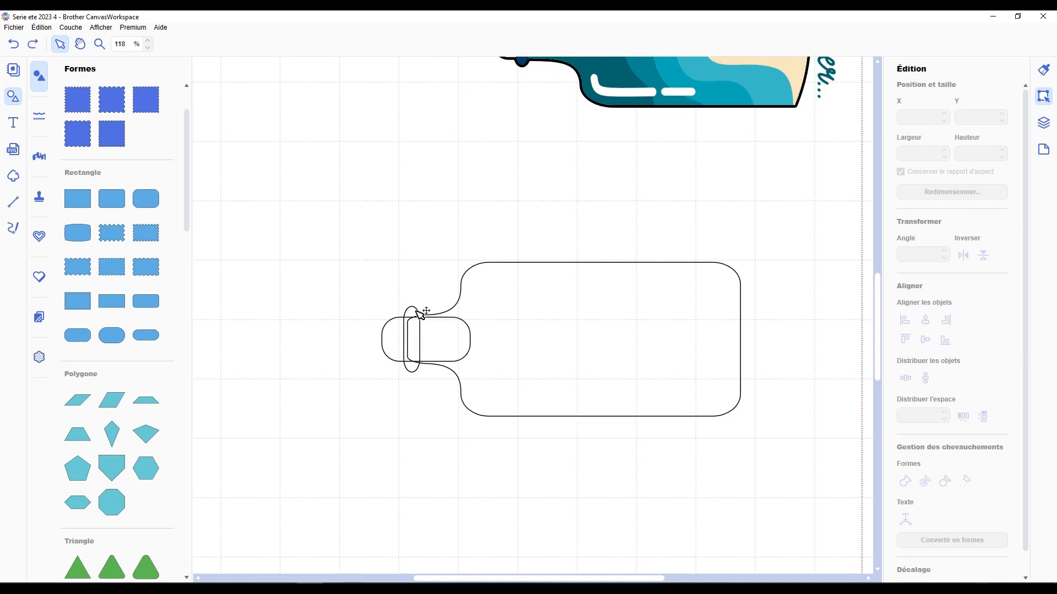
click(418, 341)
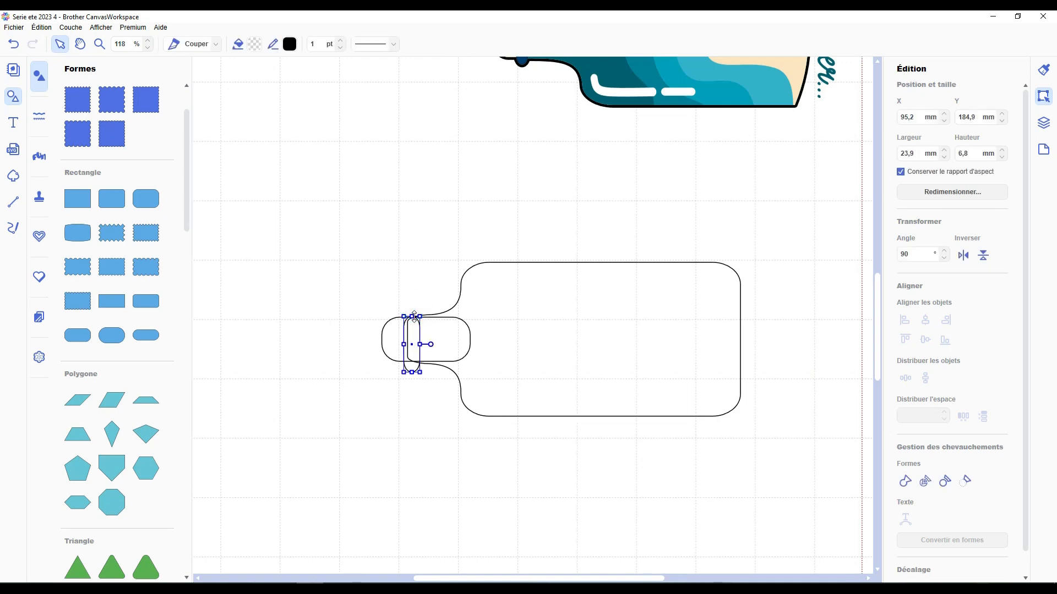
Recenter the shortened ring with the cork and bottle, and combine all three shapes into a single silhouette
drag(345, 279, 542, 421)
click(925, 340)
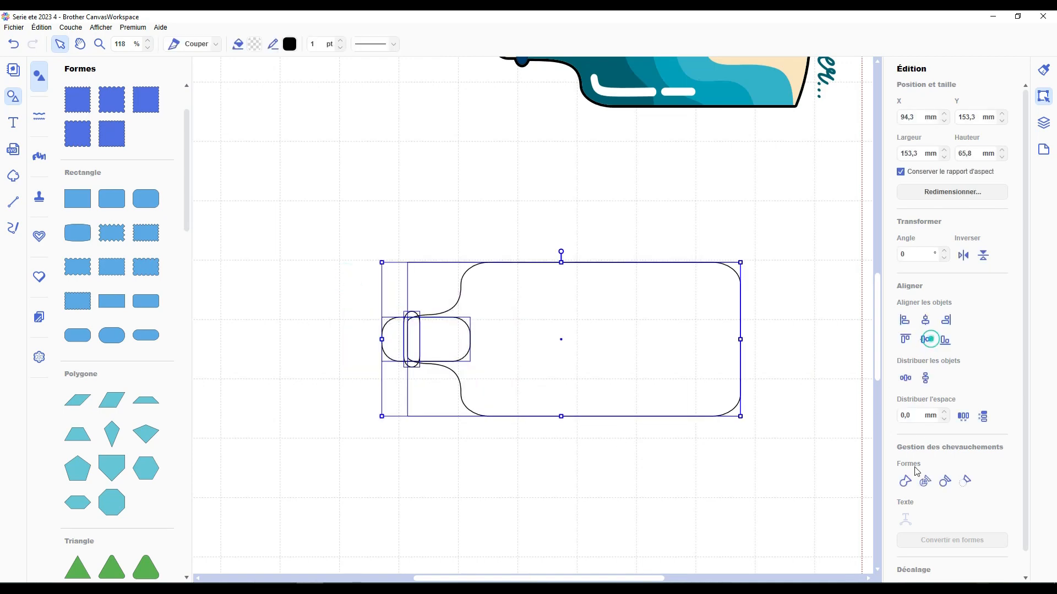
click(905, 482)
click(657, 472)
scroll(613, 471, down, 3)
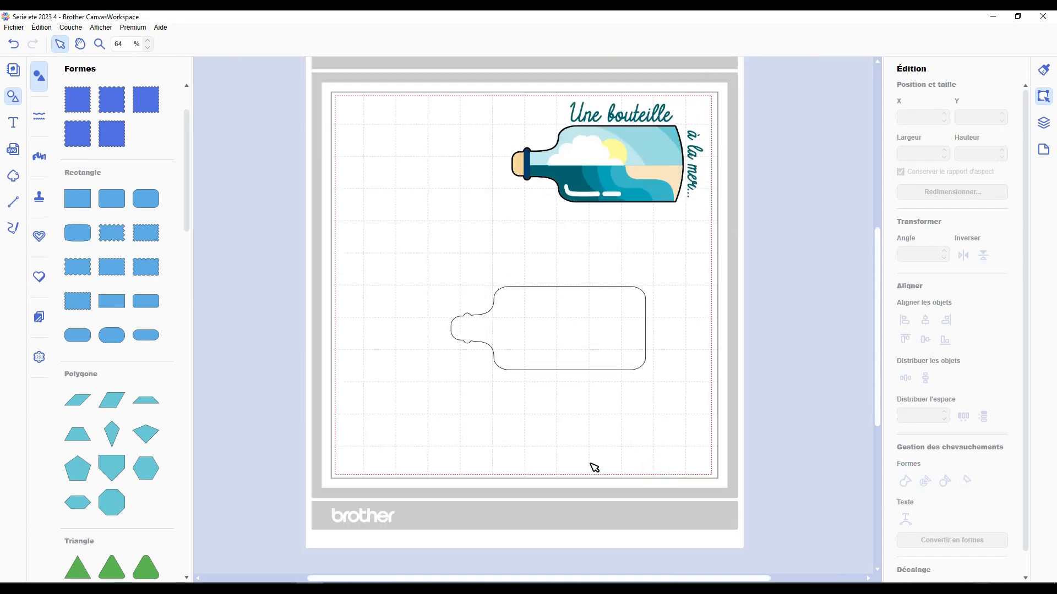
Reposition the bottle, insert a circle, stretch it vertically to about 100 × 207.9 mm and place it over the bottle's base end
click(566, 387)
scroll(167, 361, down, 6)
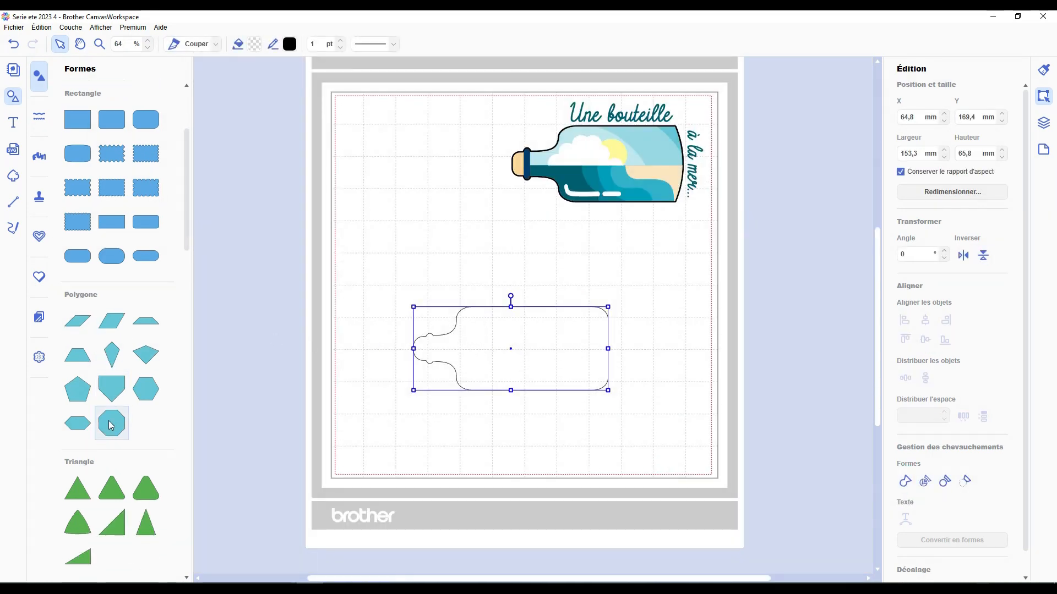
drag(77, 408, 526, 337)
drag(530, 254, 533, 219)
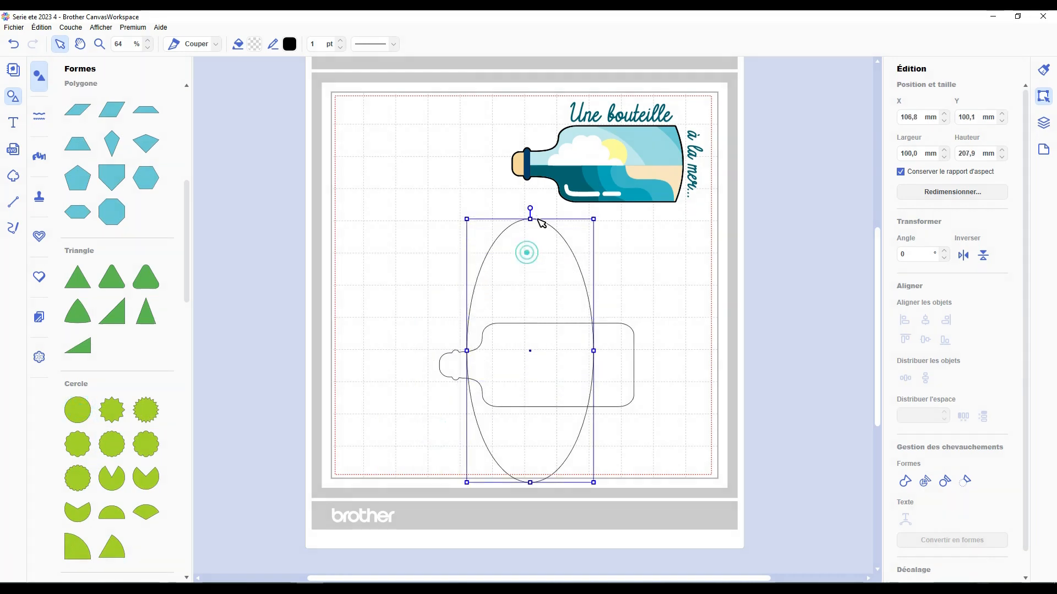
drag(542, 277, 576, 294)
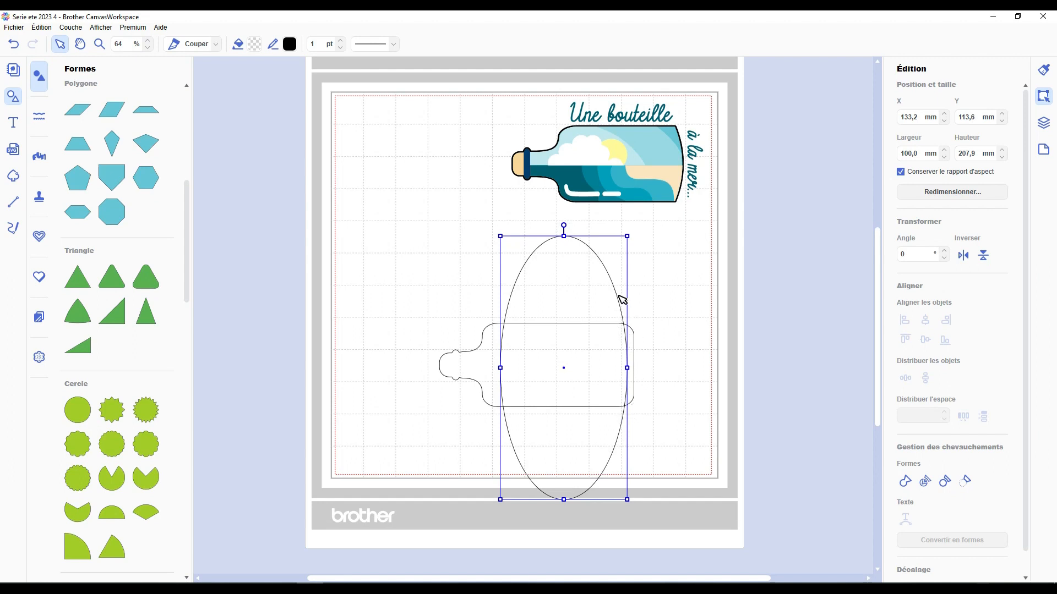
Move the tall ellipse over the bottle body with its curved side short of the base, and align both shapes on their horizontal axis
drag(574, 296, 558, 288)
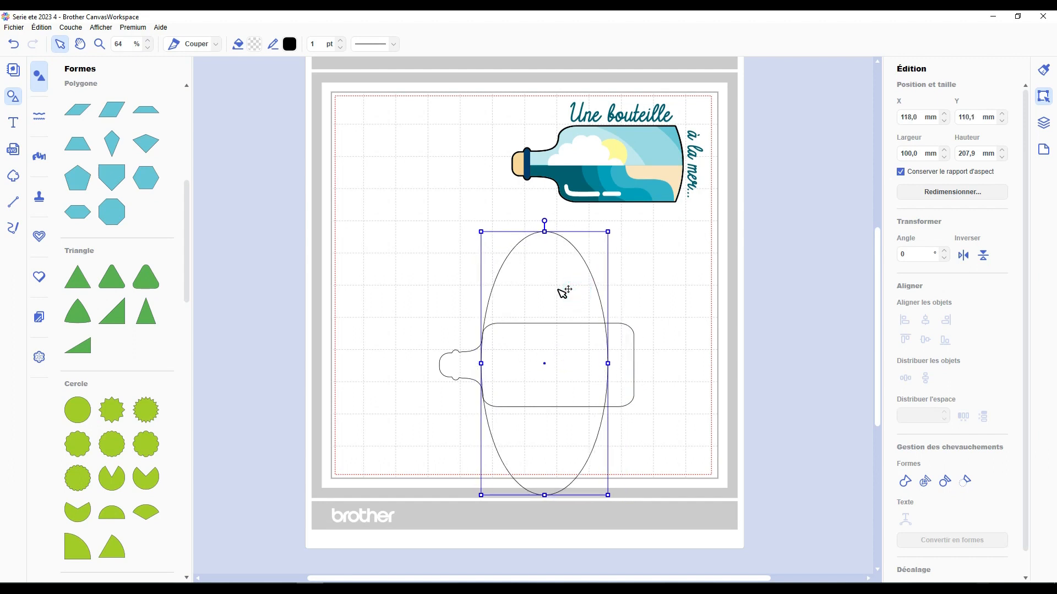
drag(701, 311, 497, 425)
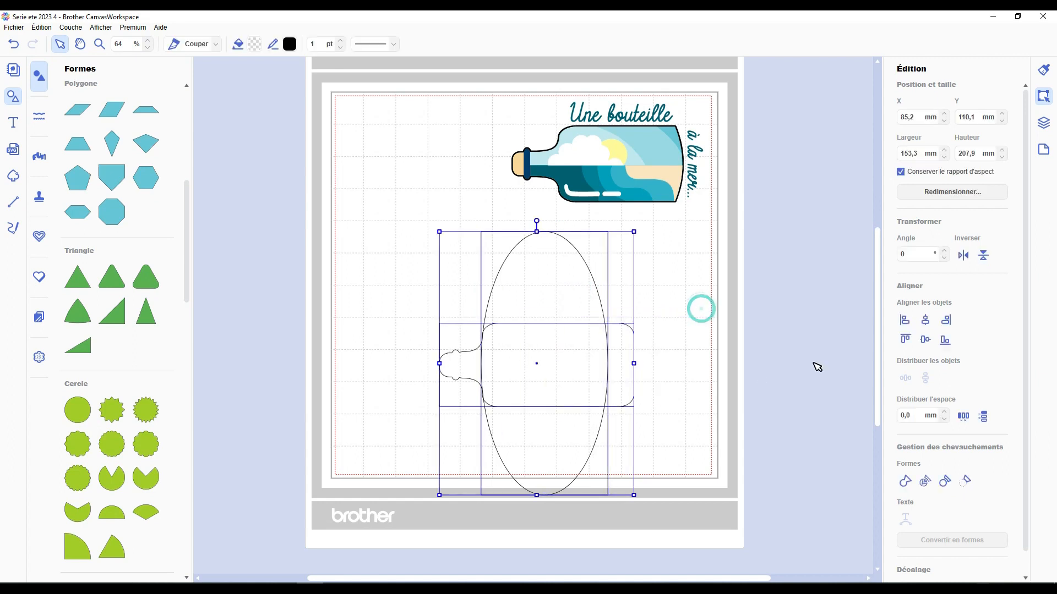
click(925, 340)
click(719, 398)
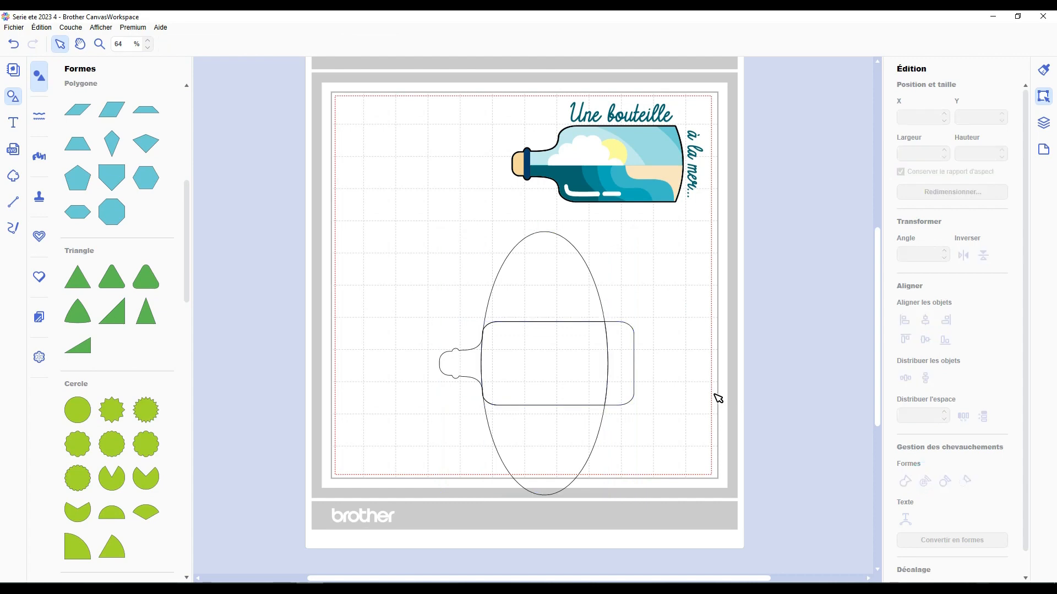
Split the overlapping bottle and ellipse, and delete the bottle's square base end and the ellipse's pieces above and below the body
click(625, 340)
key(Delete)
click(545, 283)
key(Delete)
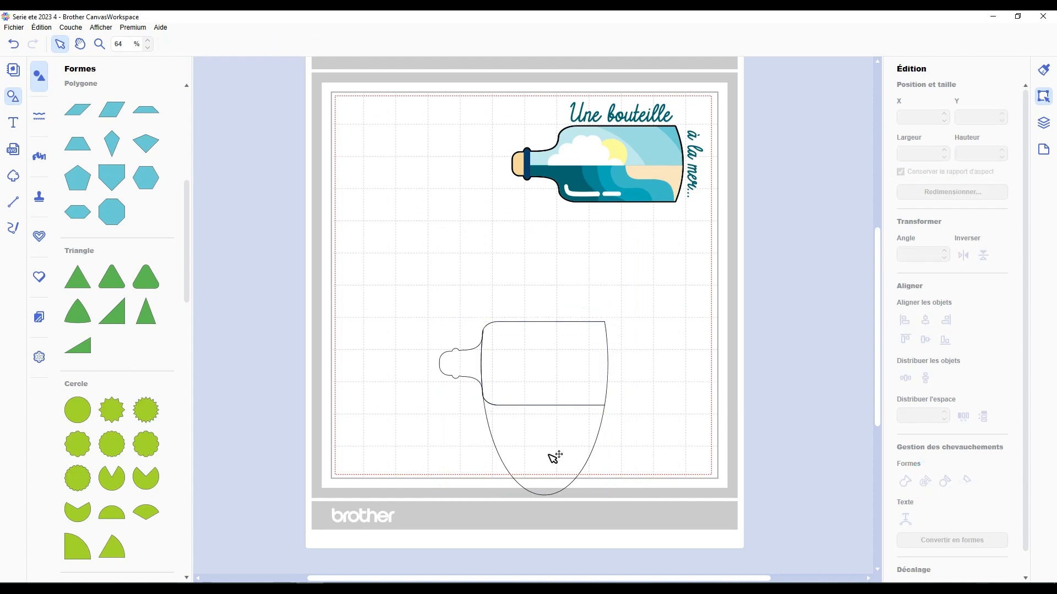
click(548, 455)
key(Delete)
Merge the remaining bottle pieces into one outline and move it up and toward the middle of the mat
drag(669, 482, 418, 348)
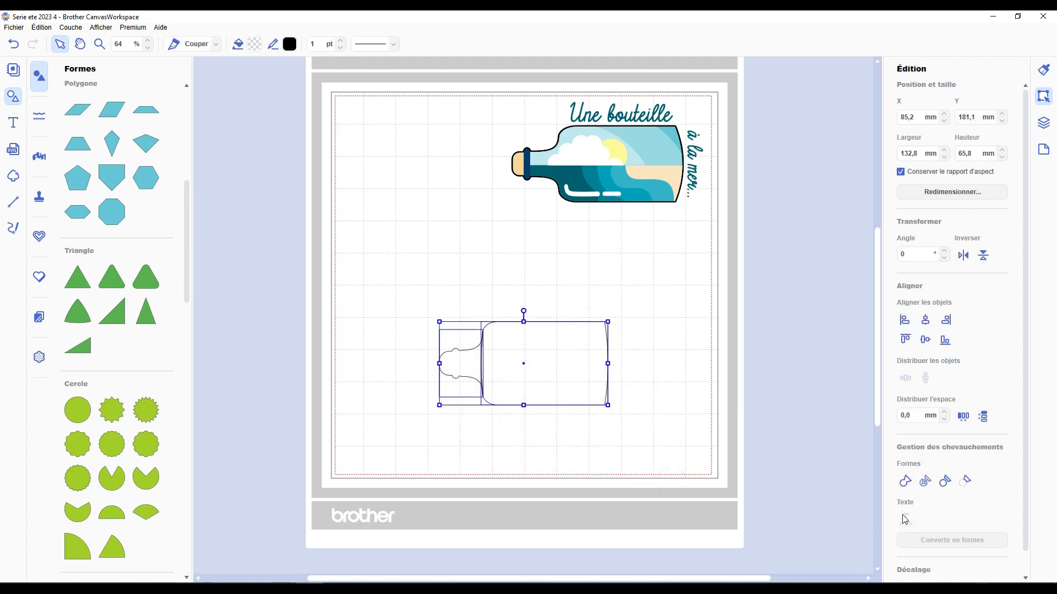
click(909, 479)
click(681, 386)
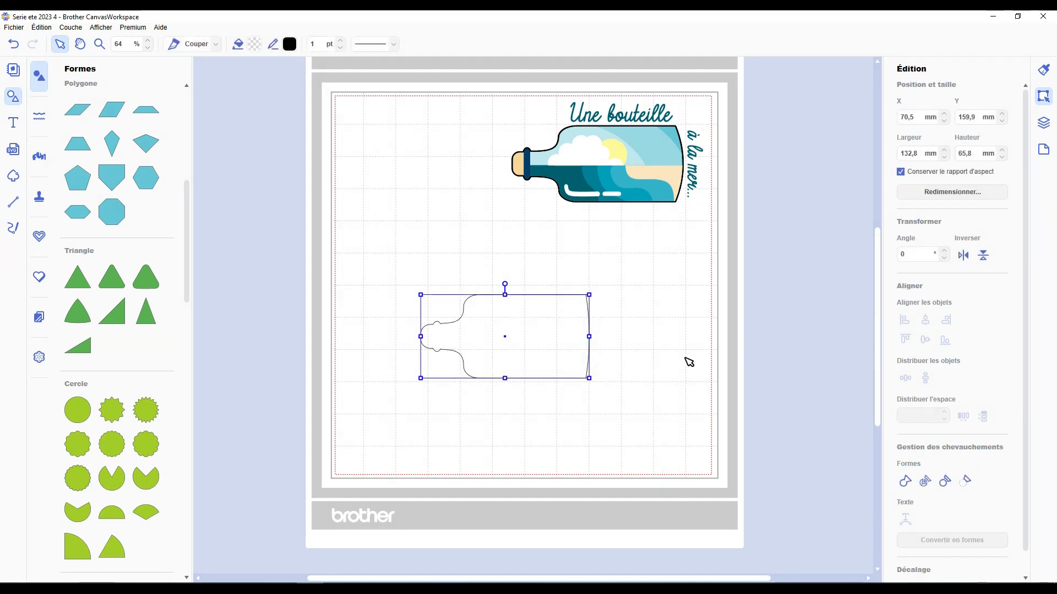
click(685, 360)
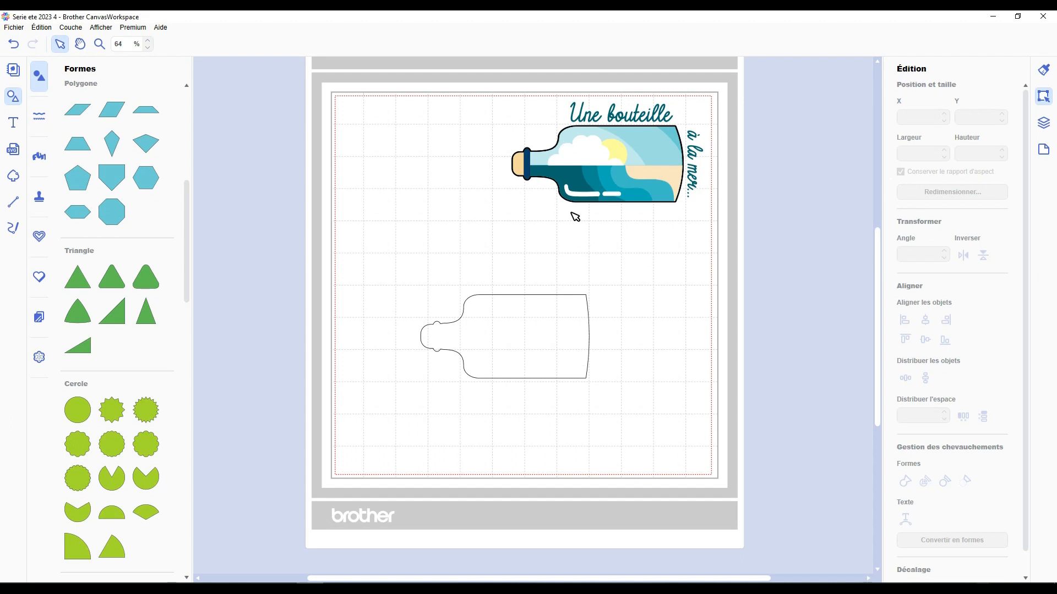
Draw a closed path around the cork, with its straight edge along the joint between cork and neck ring
scroll(455, 359, up, 2)
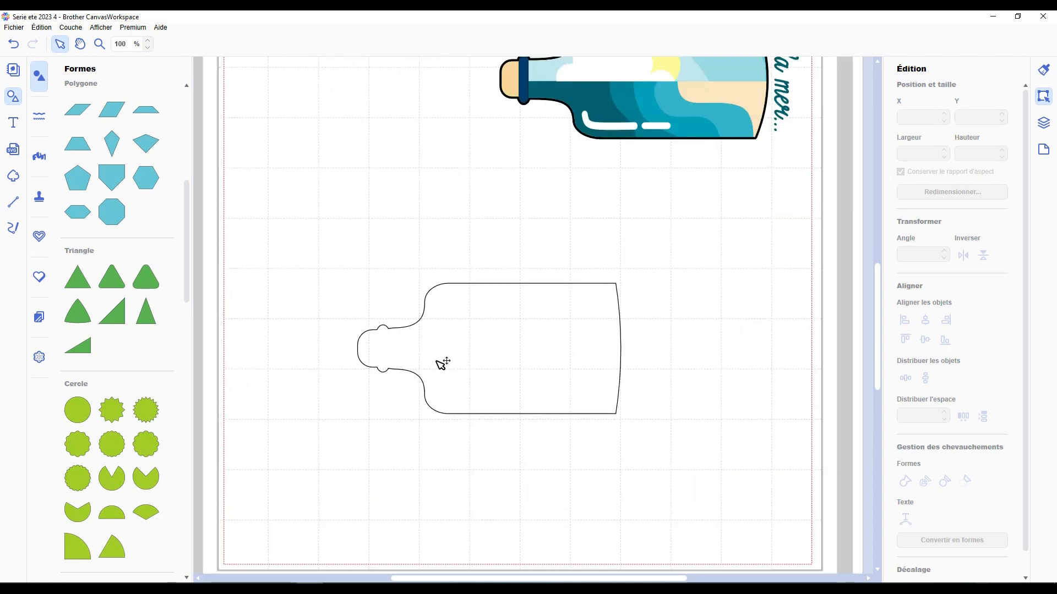
click(13, 202)
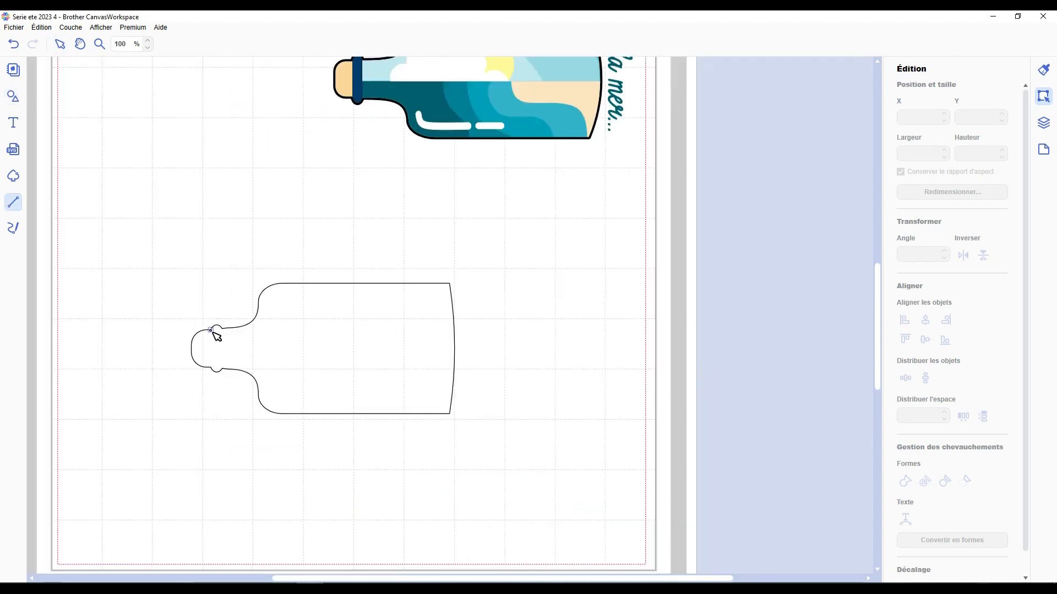
click(210, 330)
click(203, 405)
drag(128, 359, 138, 325)
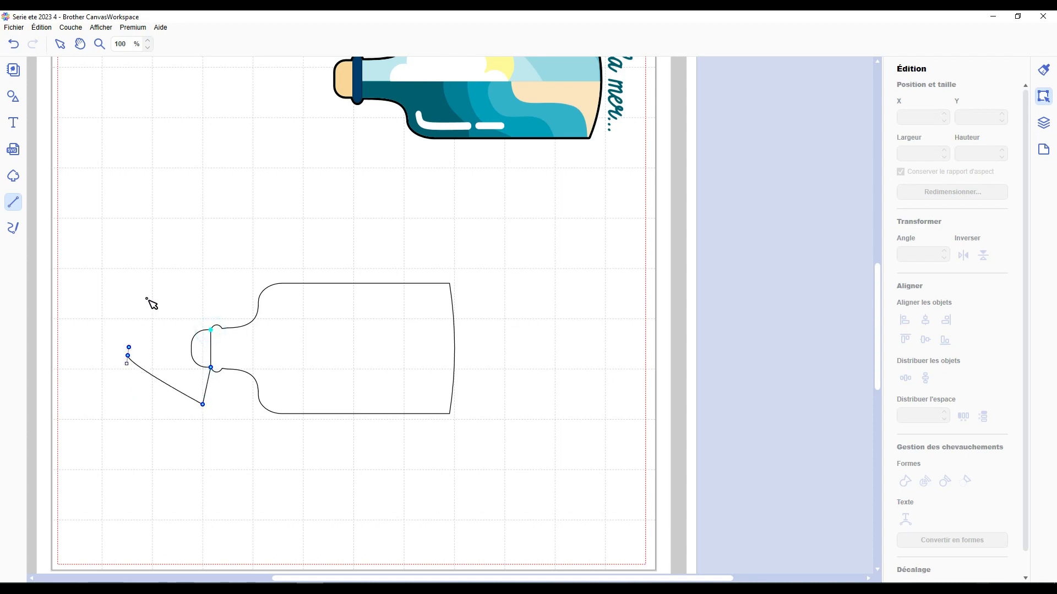
drag(190, 257, 201, 267)
click(210, 330)
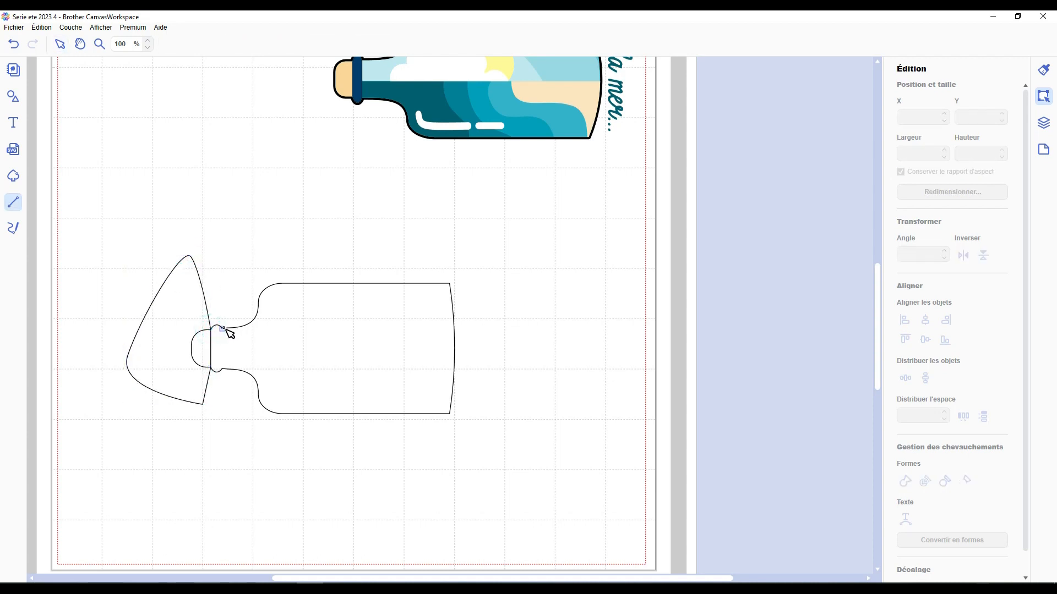
Draw a closed path about 152 × 124 mm around the bottle body, with its straight edge along the joint between ring and neck
click(222, 328)
click(222, 368)
click(441, 476)
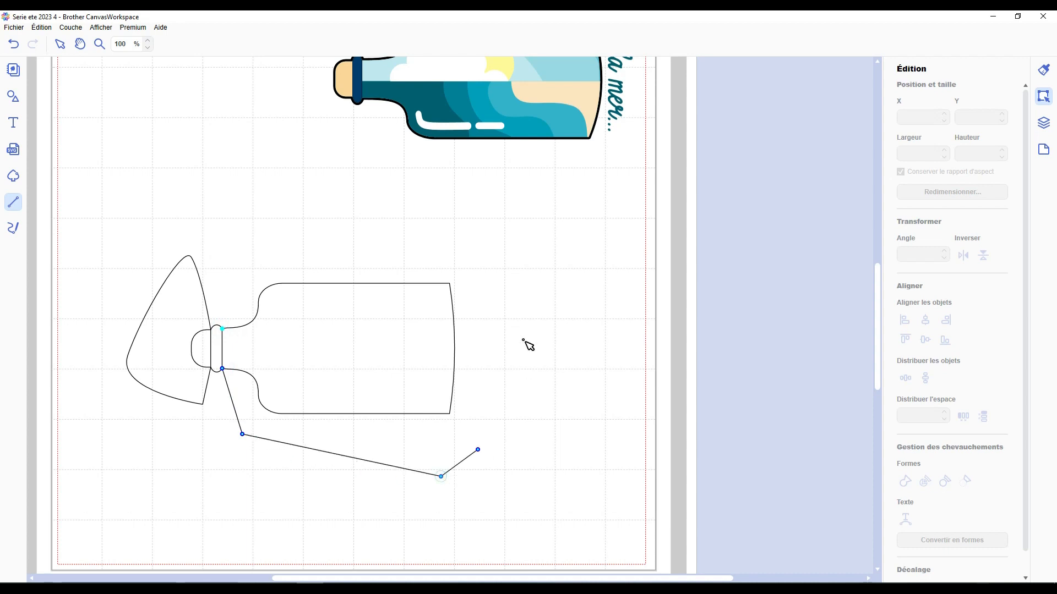
drag(523, 324, 439, 236)
click(435, 231)
click(225, 268)
click(223, 329)
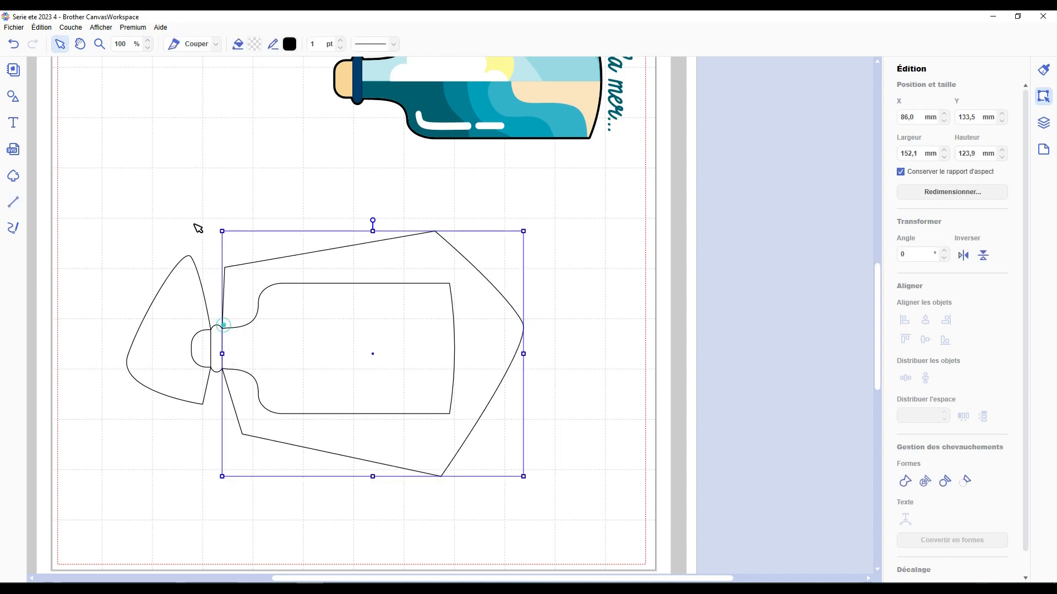
Divide the bottle outline with both paths and delete the excess pieces around the body and the cork
drag(138, 180, 402, 416)
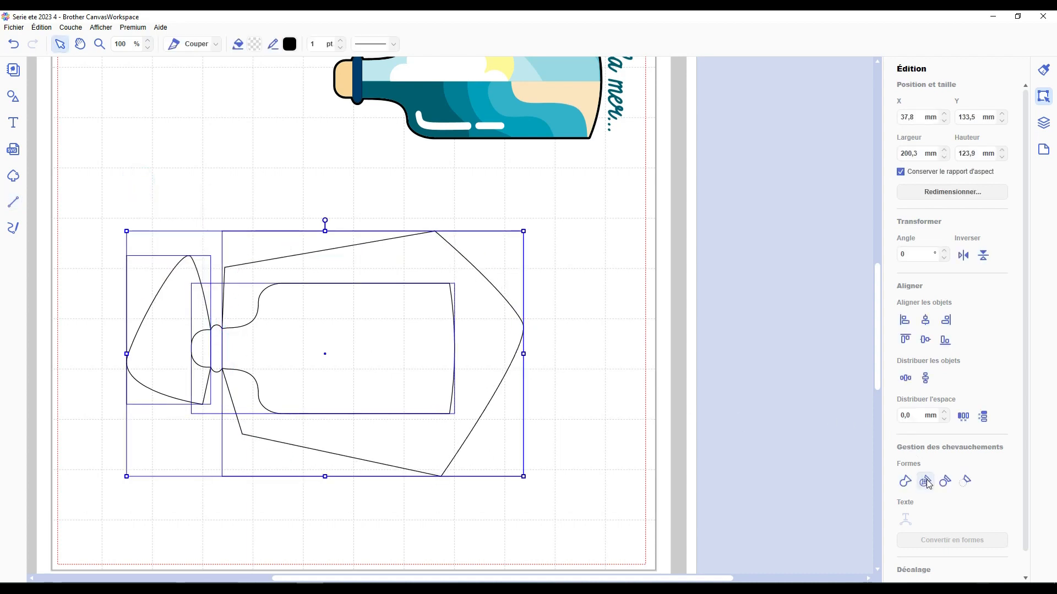
click(677, 281)
click(494, 315)
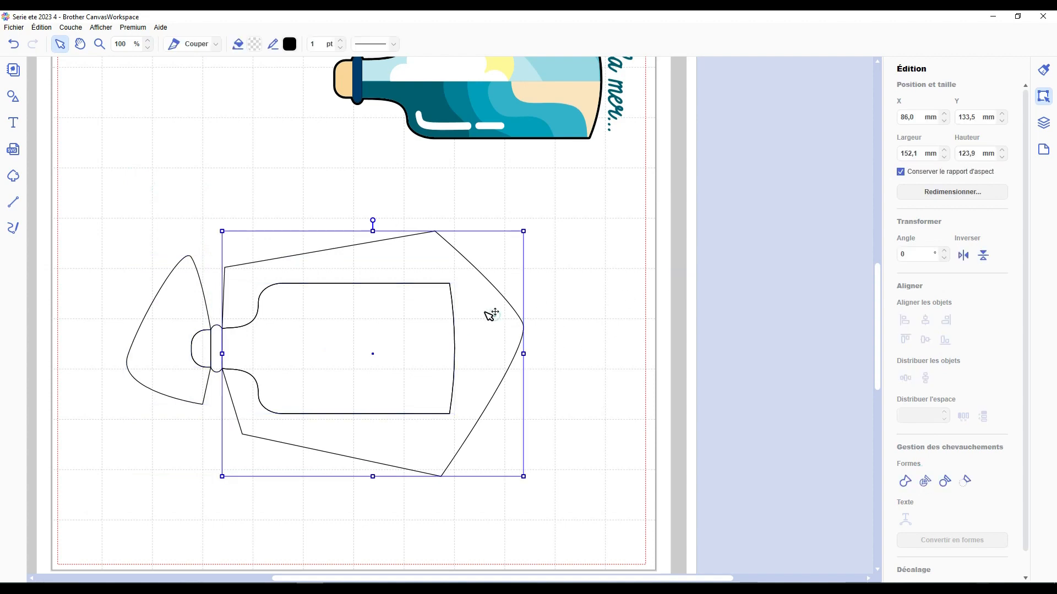
key(Delete)
click(177, 292)
key(Delete)
Duplicate the cork, ring and body, merge the copy into a single silhouette and place it below the original
drag(173, 267, 295, 427)
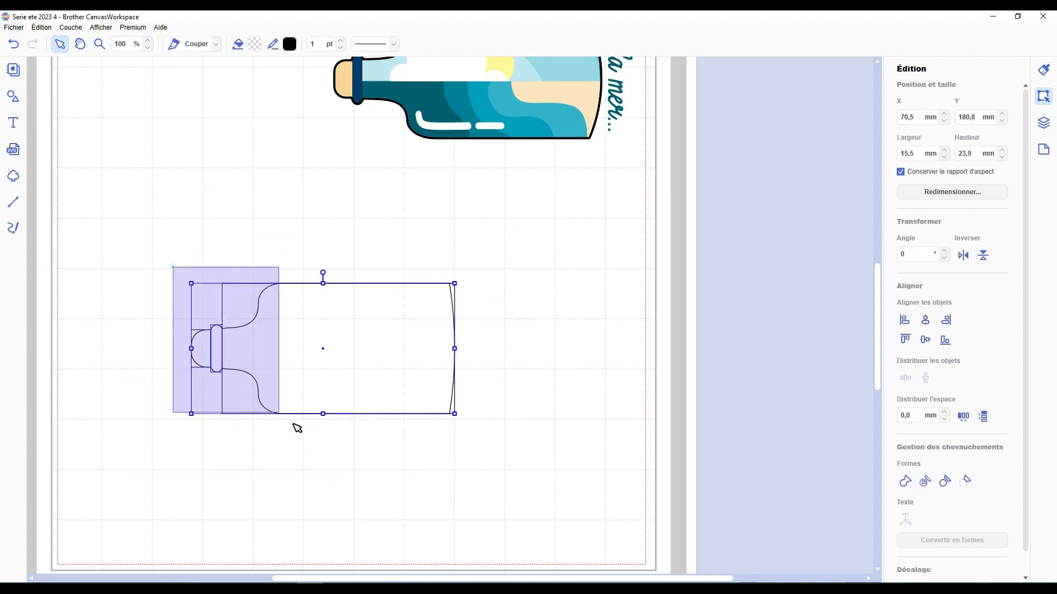
key(ctrl+c)
key(ctrl+v)
drag(323, 343, 498, 492)
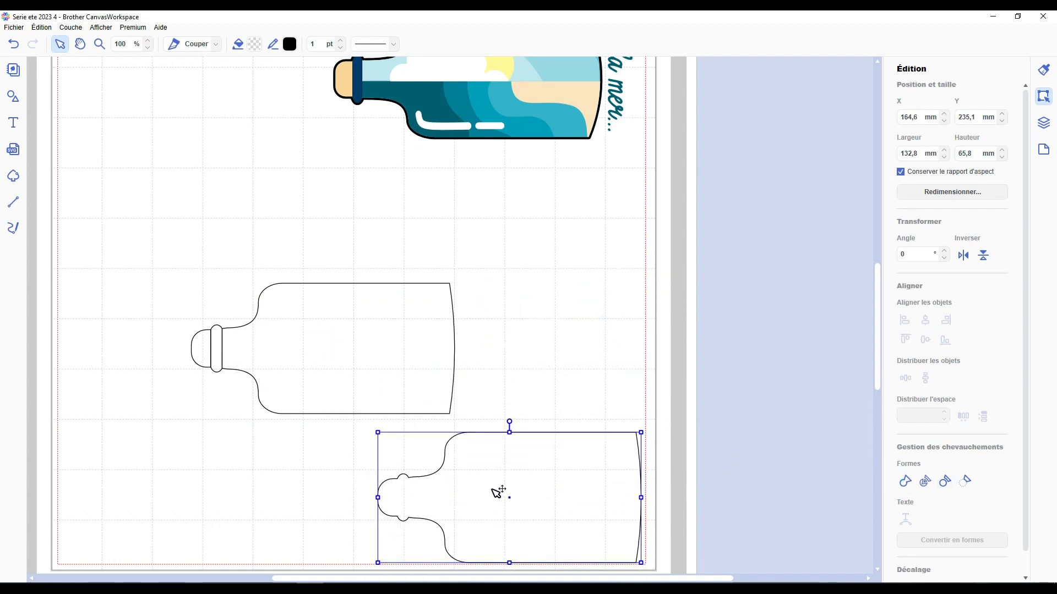
Fill the neck ring dark blue and the cork cream, remove their outlines, and move the silhouette copy off the mat
click(222, 341)
click(255, 44)
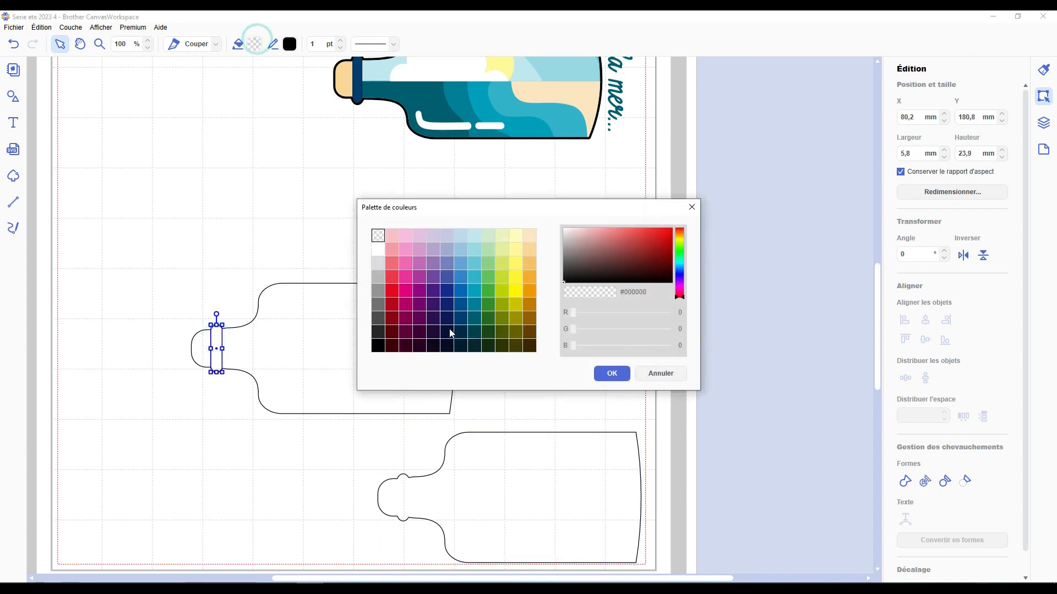
click(444, 316)
click(462, 314)
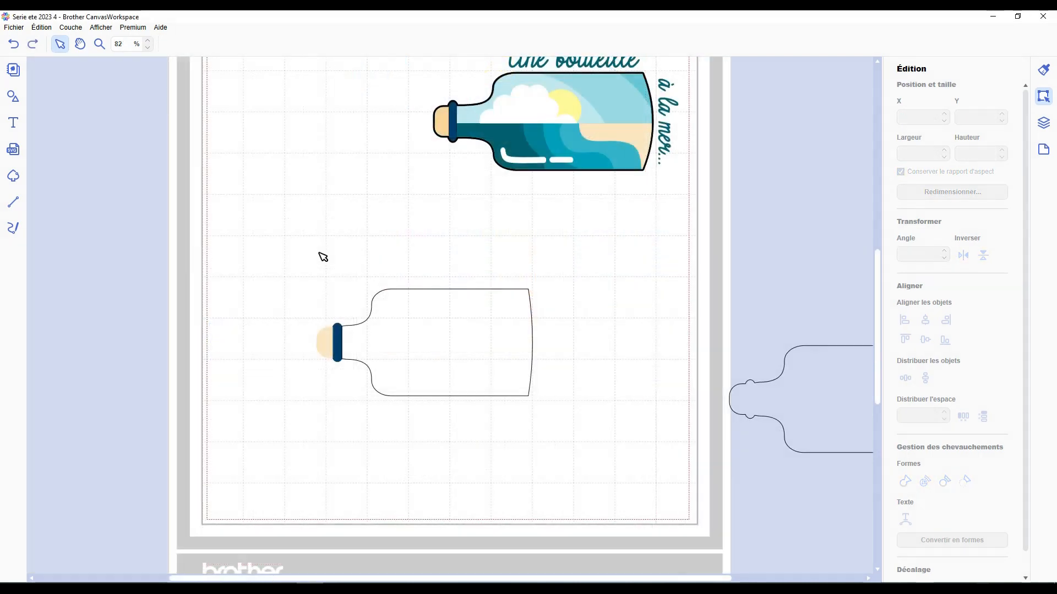
Group the cork and neck ring, and lock the group in the layer list
drag(308, 263, 340, 379)
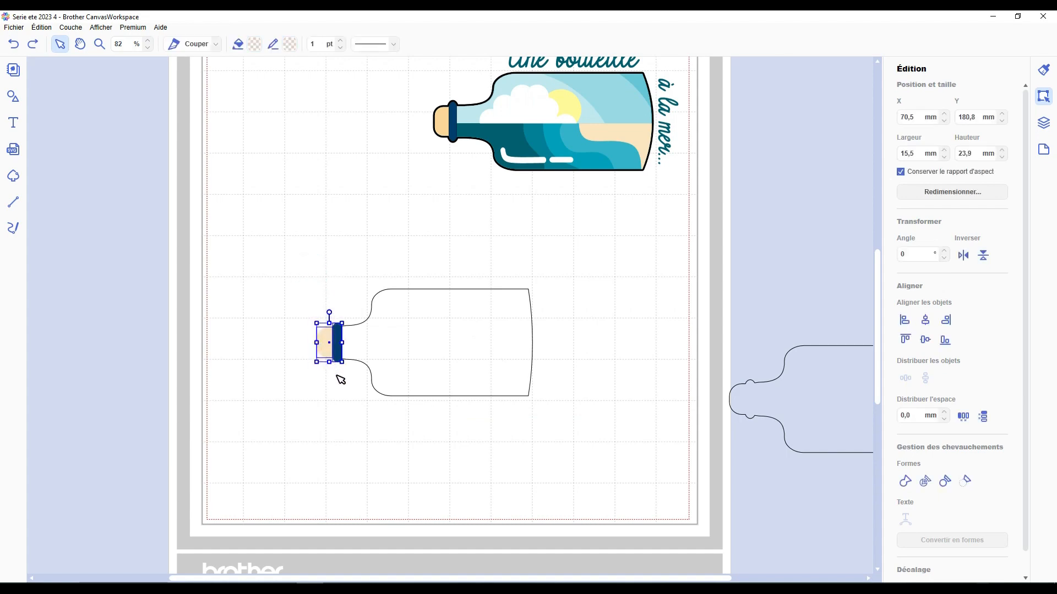
click(352, 398)
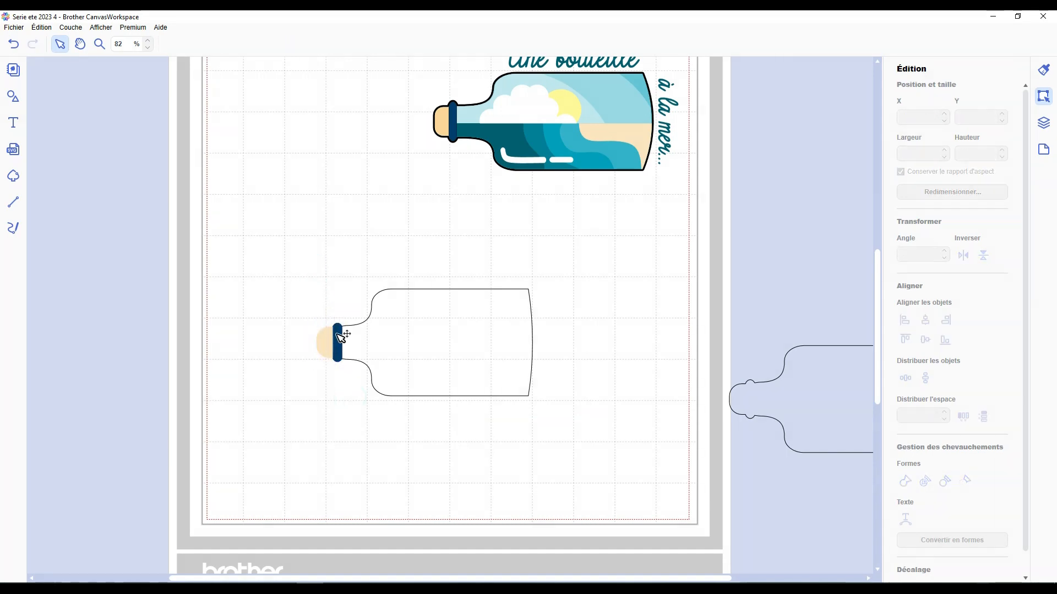
click(1044, 122)
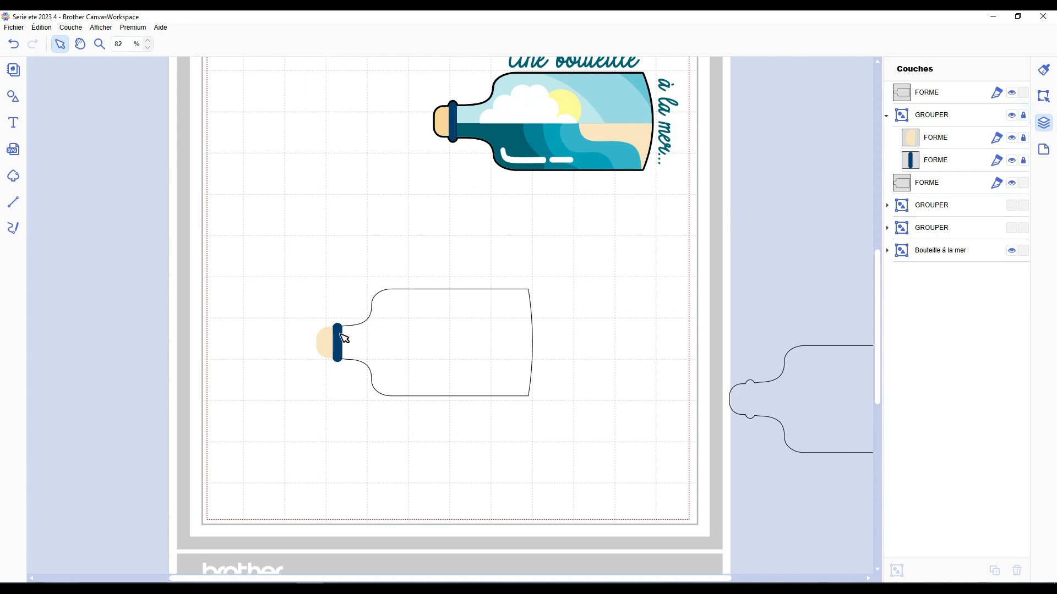
mouse_move(331, 334)
mouse_down()
mouse_move(316, 360)
mouse_move(323, 336)
mouse_up()
Add a midpoint node to the straight neck edge of the bottle body beside the ring
double_click(337, 358)
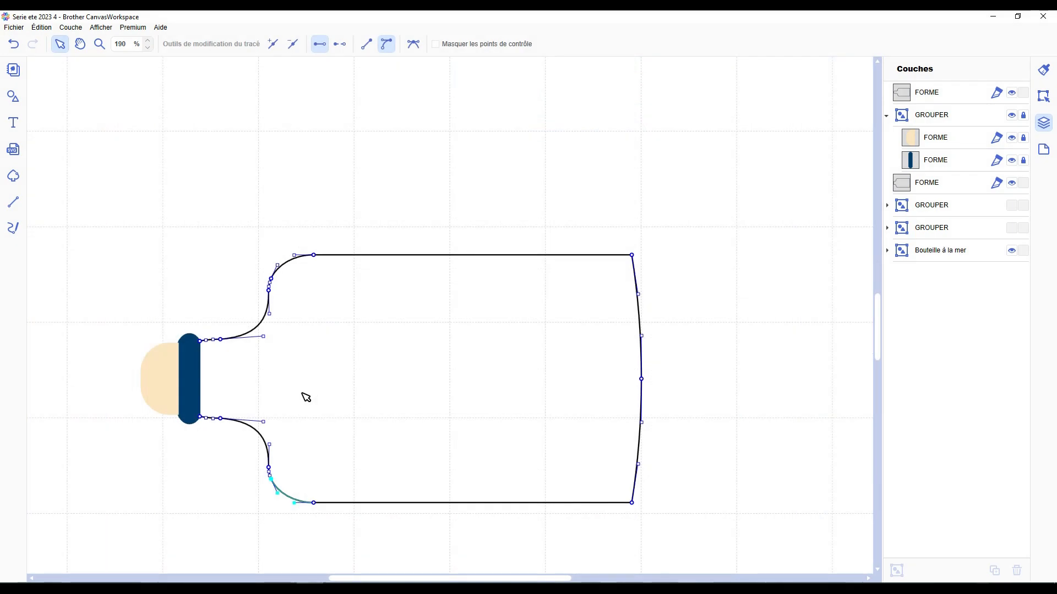
click(200, 418)
shift+click(204, 344)
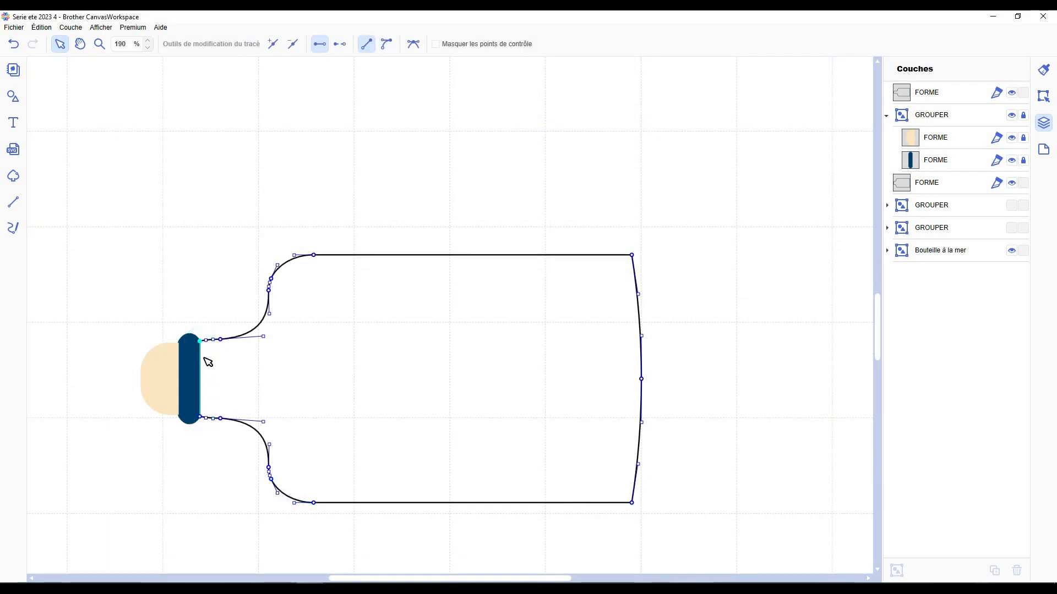
click(273, 44)
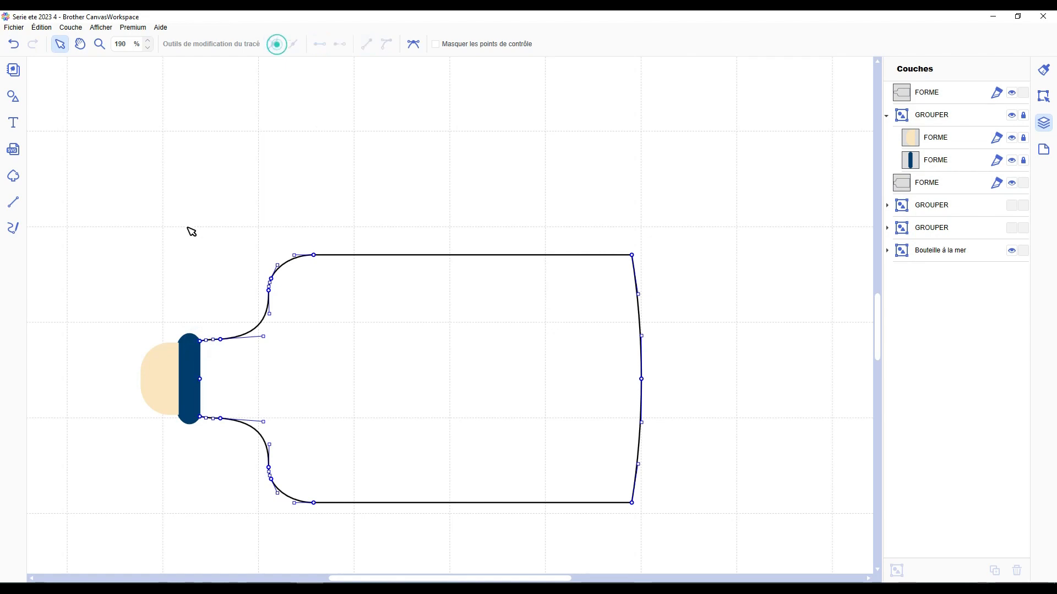
click(187, 227)
Draw a closed path from the neck's midpoint node straight to the base's midpoint and around the lower half of the bottle
scroll(212, 336, down, 3)
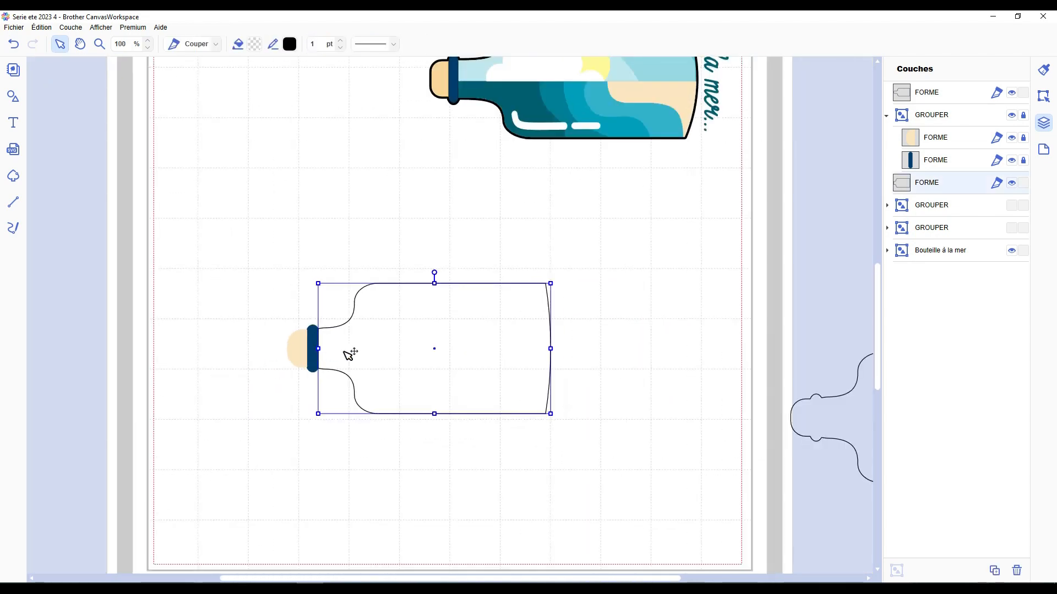
key(p)
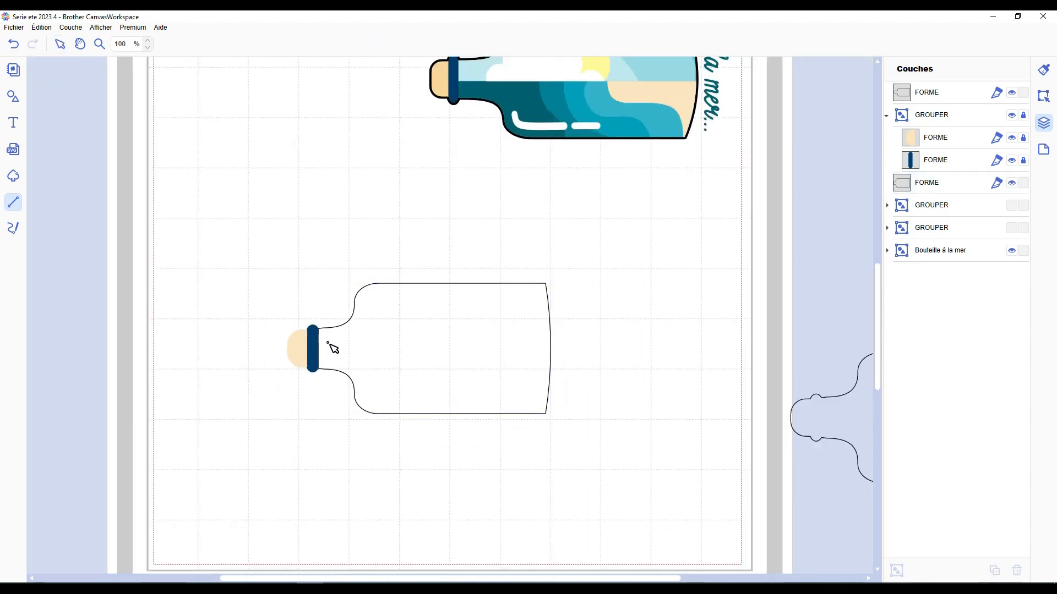
click(319, 349)
click(558, 337)
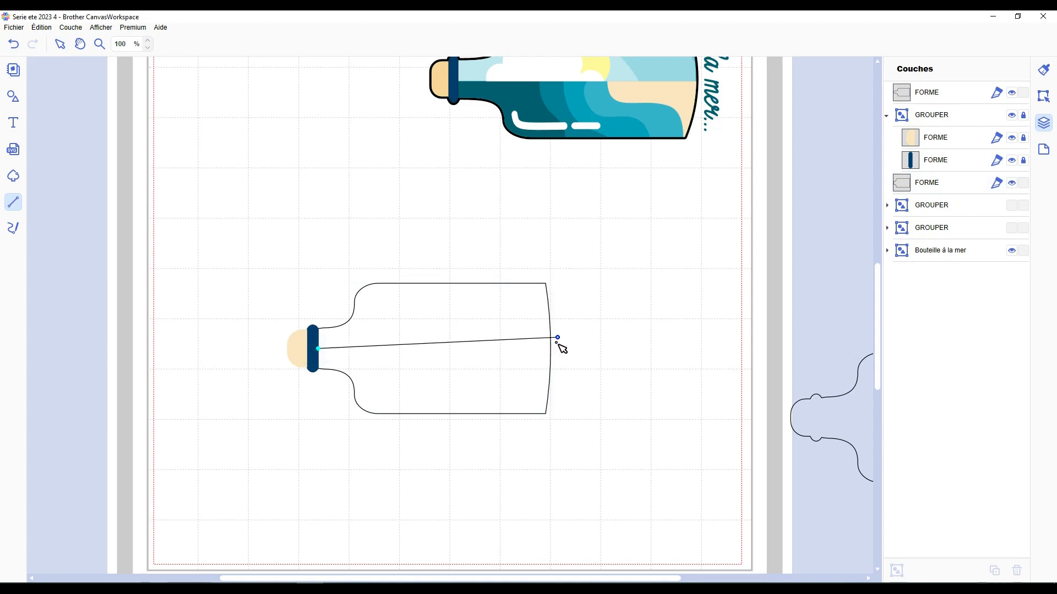
click(551, 349)
click(627, 422)
click(444, 490)
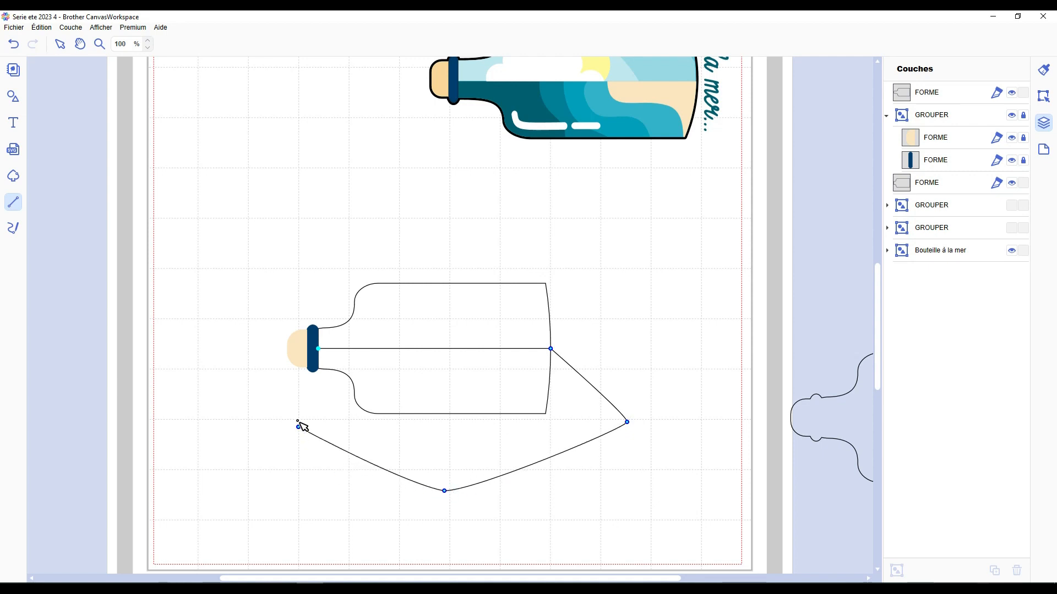
click(297, 426)
click(318, 350)
Divide the bottle body with the path into upper and lower halves and delete the excess piece outside the bottle
drag(353, 246, 448, 457)
click(1043, 99)
click(925, 482)
click(596, 413)
key(Delete)
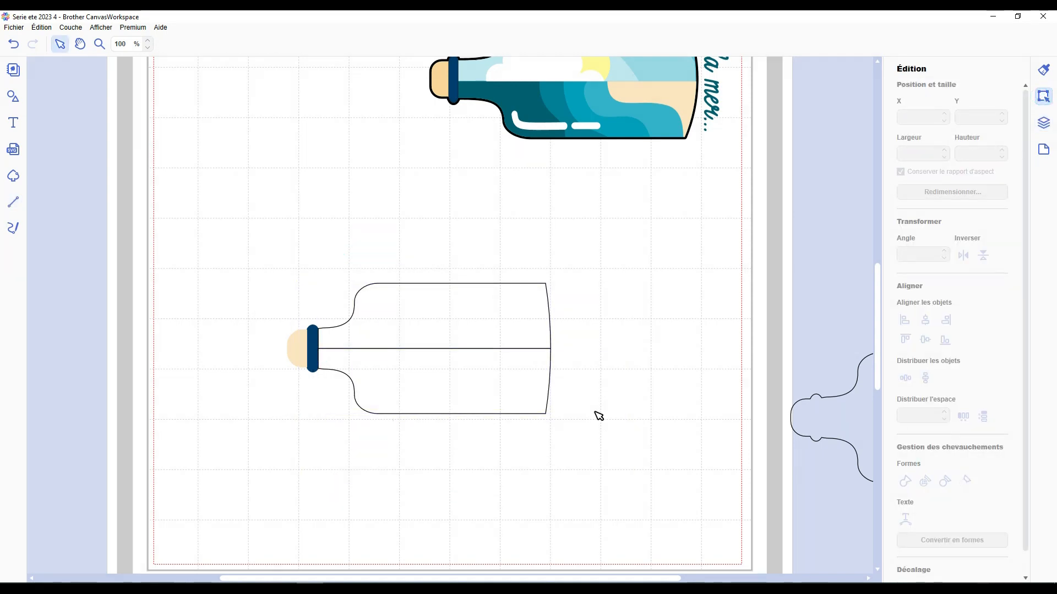
Move the merged silhouette copy closer to the bottle so that it overlaps the edge of the mat
scroll(603, 380, up, 2)
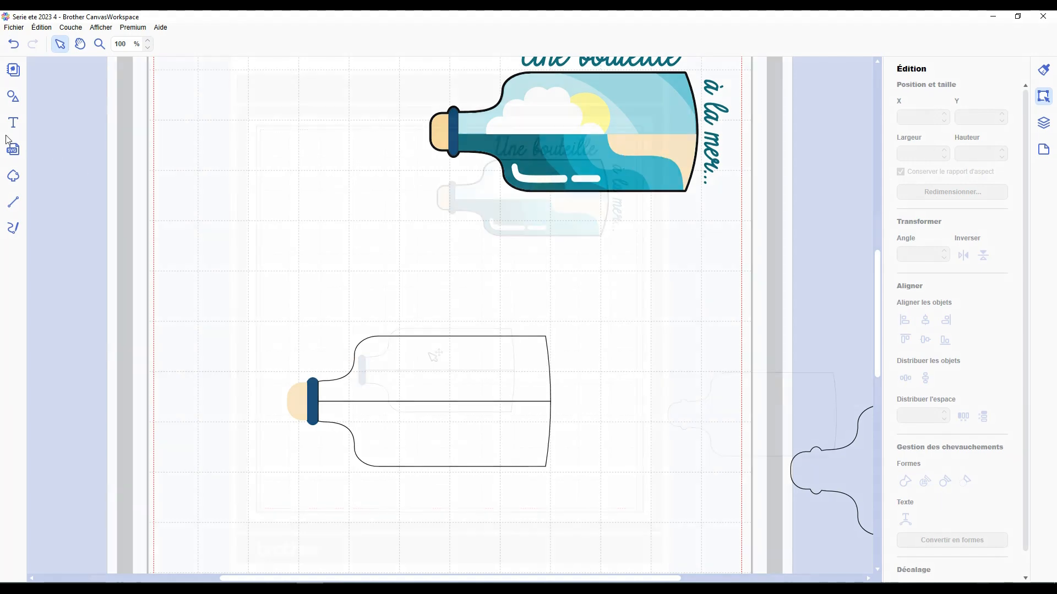
scroll(434, 345, down, 2)
drag(402, 303, 495, 460)
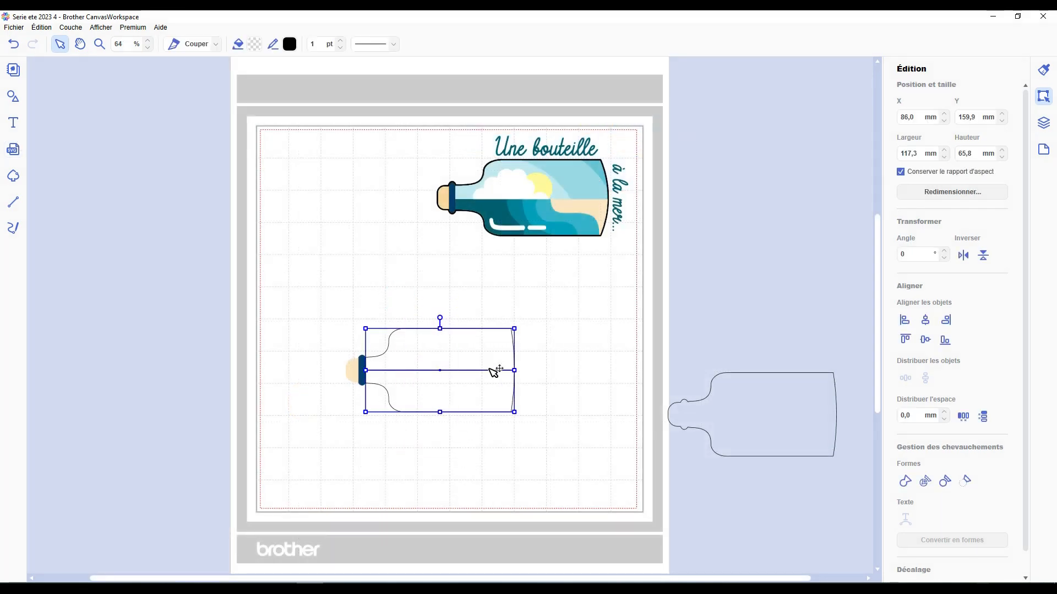
mouse_move(493, 368)
mouse_down()
mouse_move(483, 358)
mouse_move(498, 380)
mouse_up()
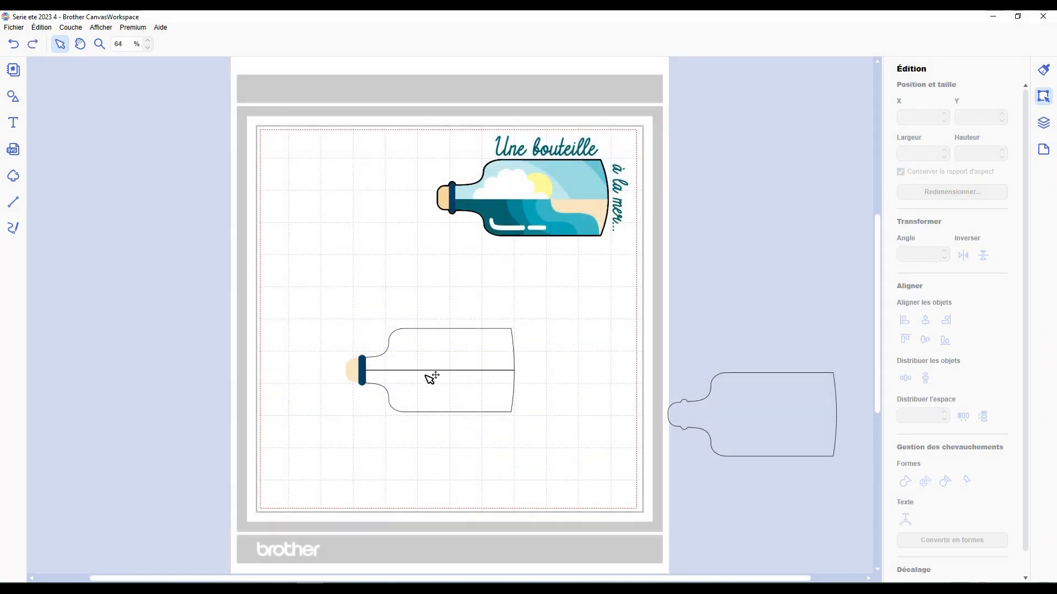
drag(747, 413, 683, 389)
click(587, 302)
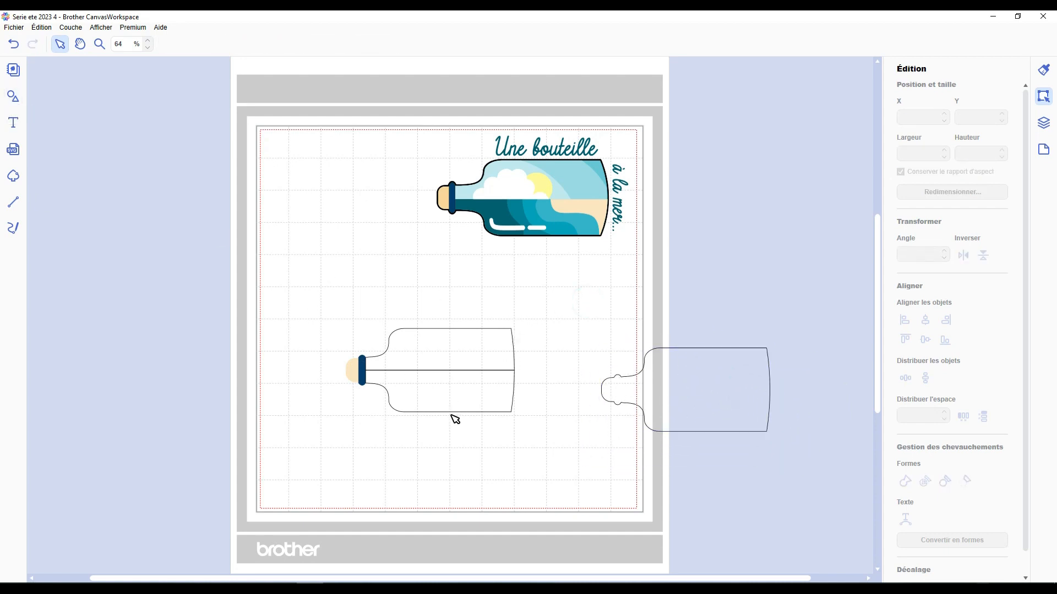
click(451, 392)
drag(460, 387, 464, 451)
key(ctrl+z)
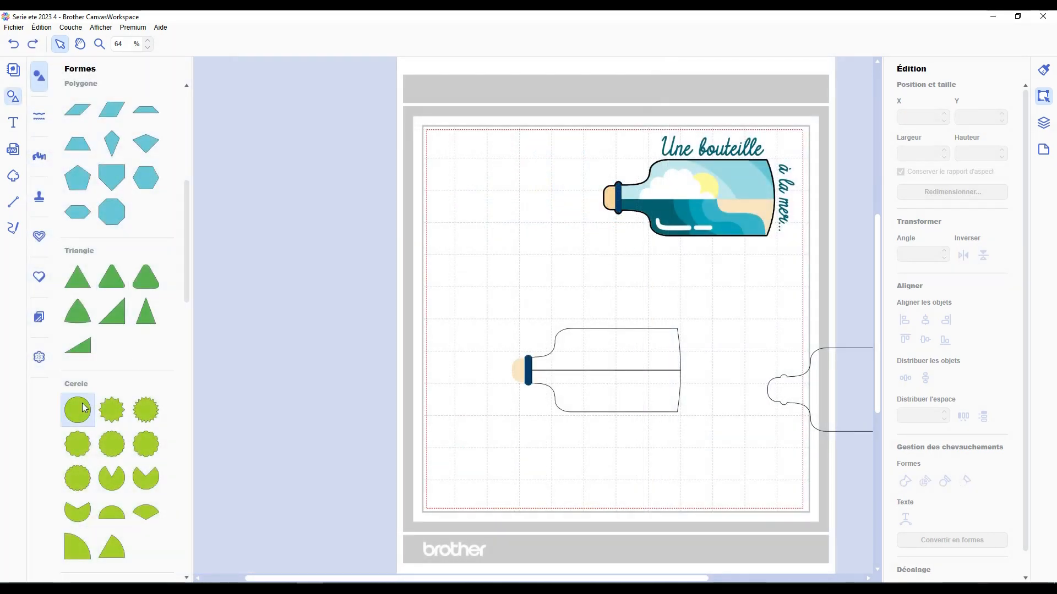
Insert a circle and a two-lobed double-circle shape, then shrink the circle to sun size above the bottle
drag(84, 407, 443, 170)
scroll(105, 401, down, 8)
scroll(104, 402, down, 10)
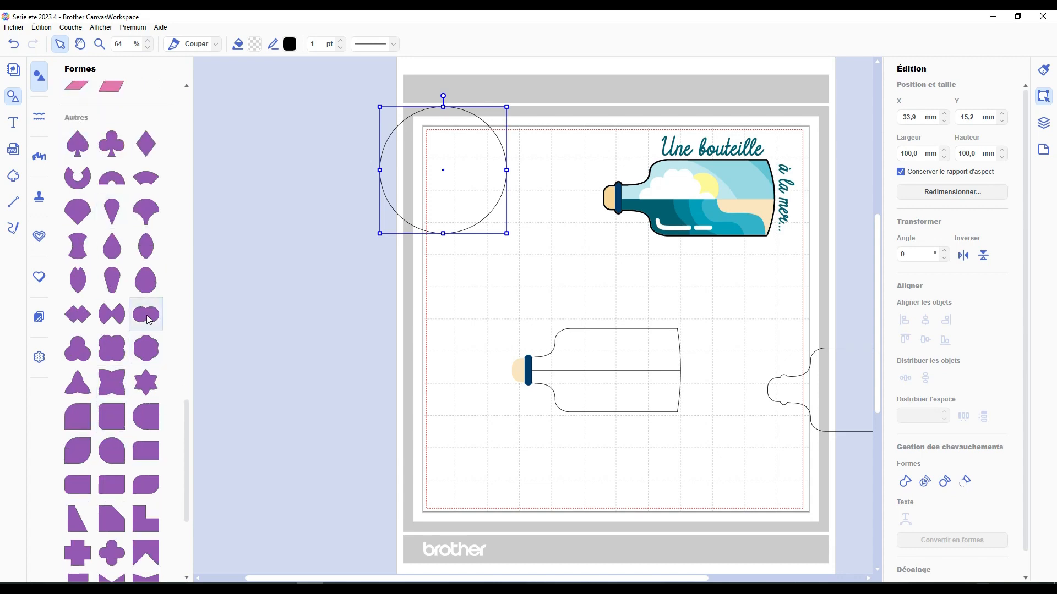
drag(149, 320, 372, 363)
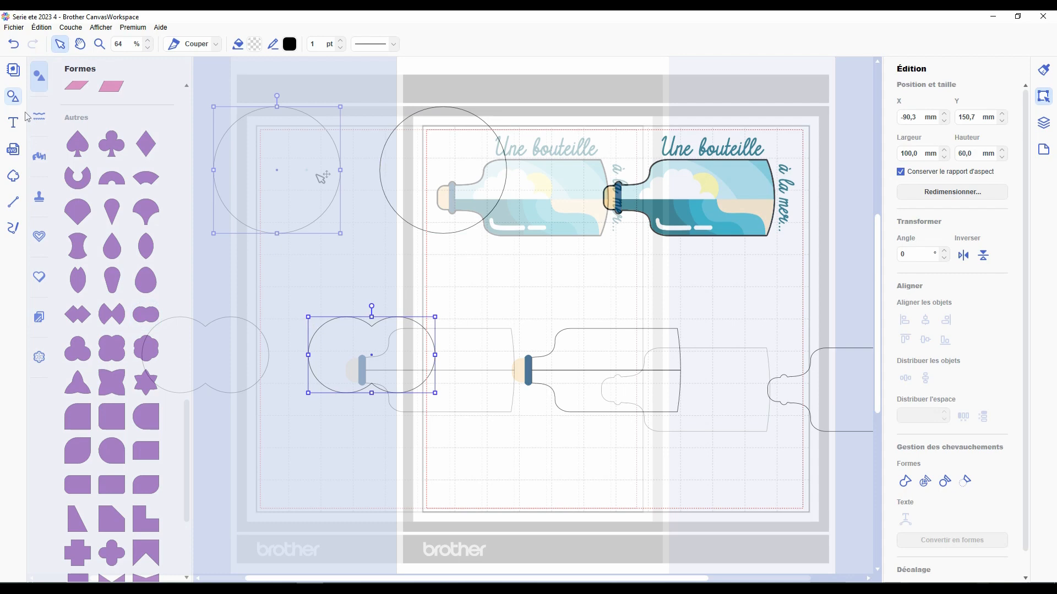
drag(306, 170, 387, 165)
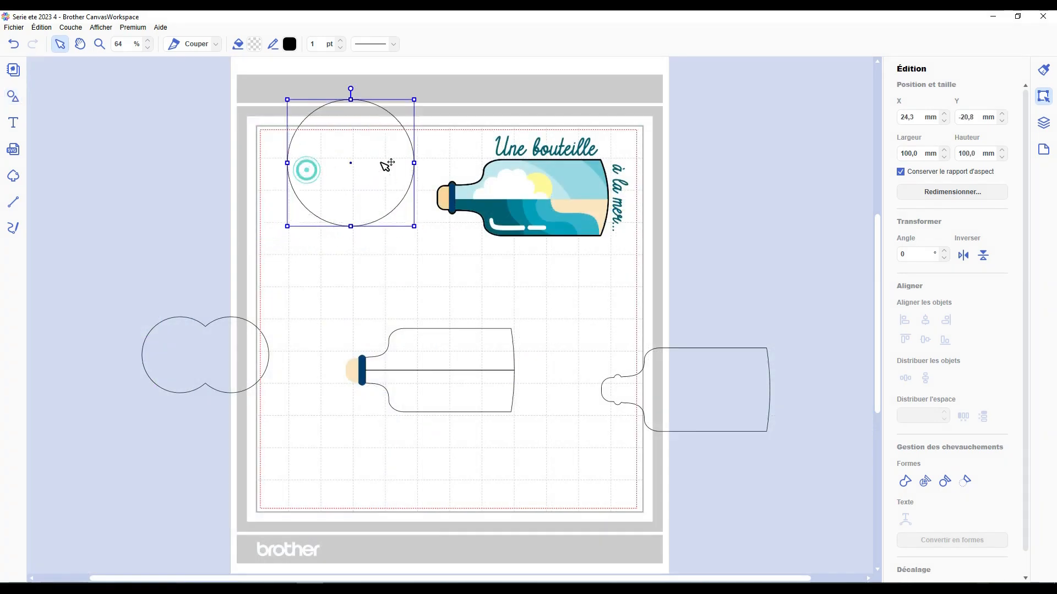
drag(414, 226, 371, 192)
Move the double-circle shape below the mat and arrange six overlapping copies of it in a cloud-shaped pile
drag(242, 354, 196, 301)
scroll(229, 358, down, 8)
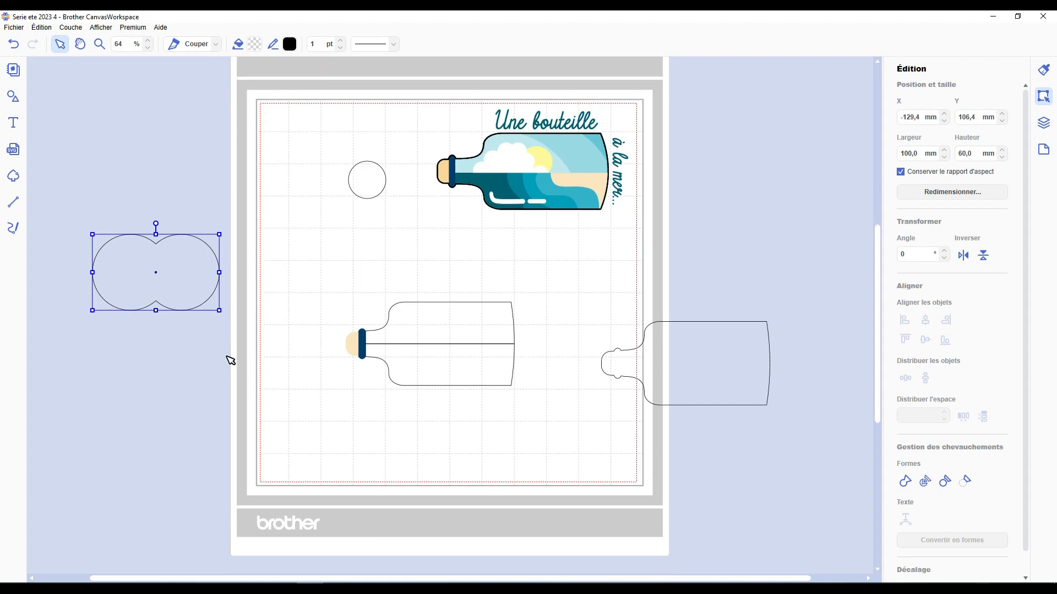
scroll(348, 524, down, 3)
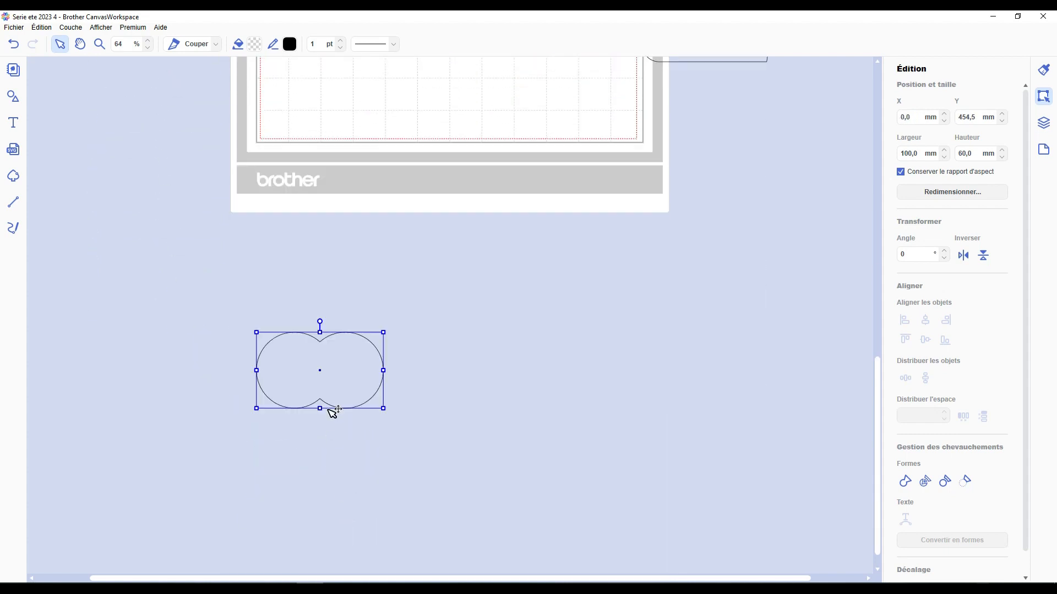
drag(337, 392, 516, 362)
key(ctrl+d)
key(ctrl+d)
drag(517, 363, 525, 353)
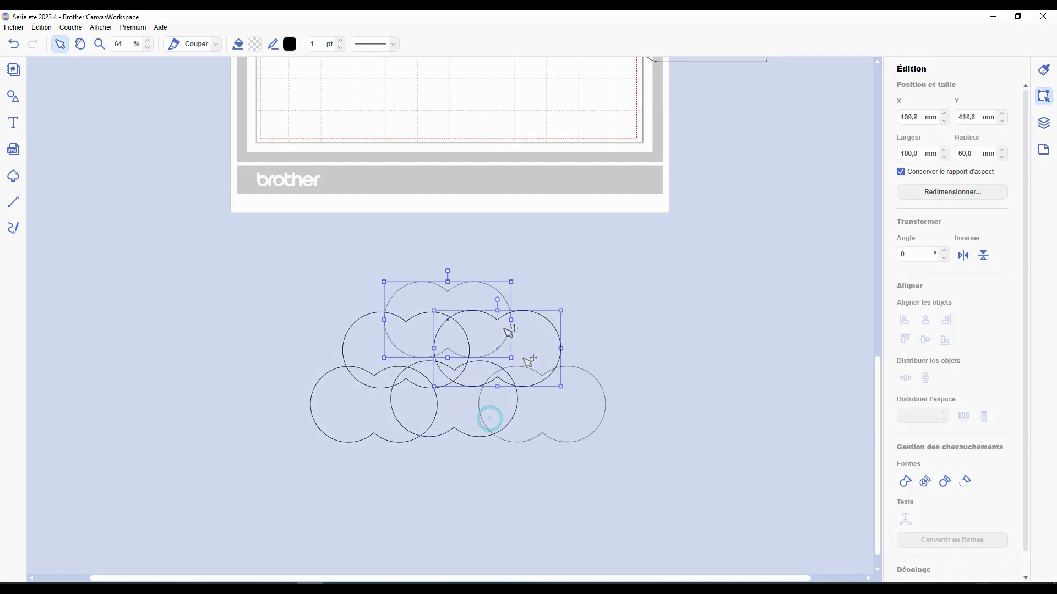
Merge all the overlapping double-circle shapes into a single cloud outline
click(585, 318)
drag(624, 256, 243, 497)
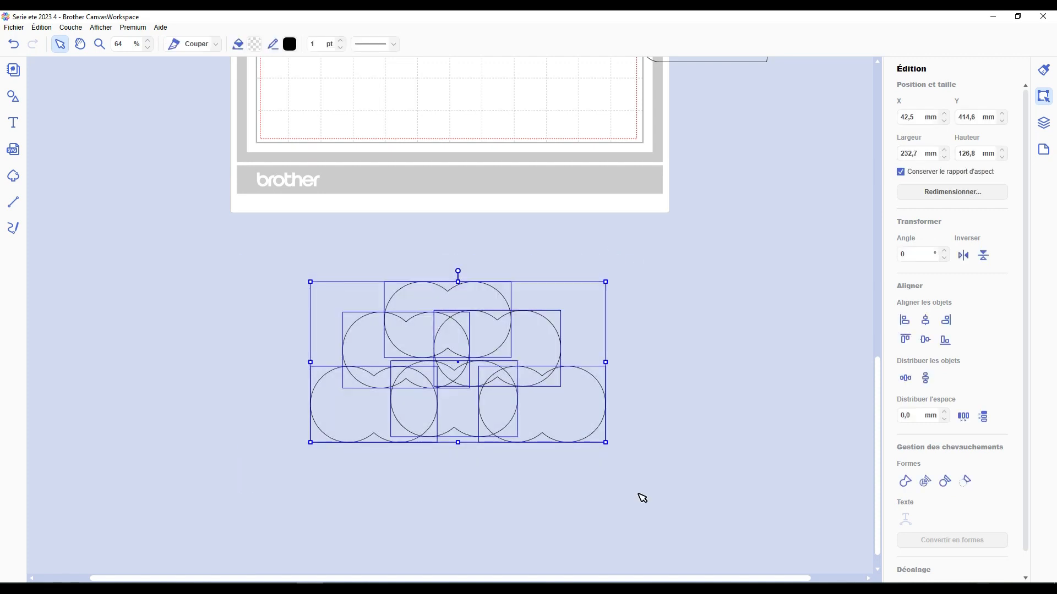
click(905, 484)
Scale the cloud to about 70 mm wide and place it with the small circle overlapping across the bottle's midline
scroll(476, 510, up, 3)
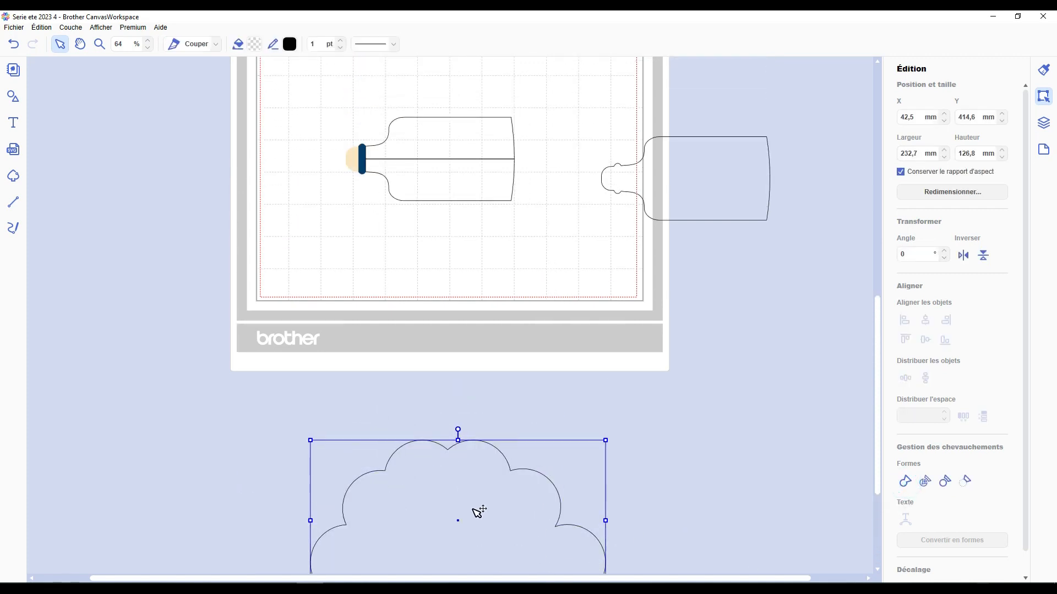
drag(477, 509, 488, 189)
scroll(483, 348, up, 3)
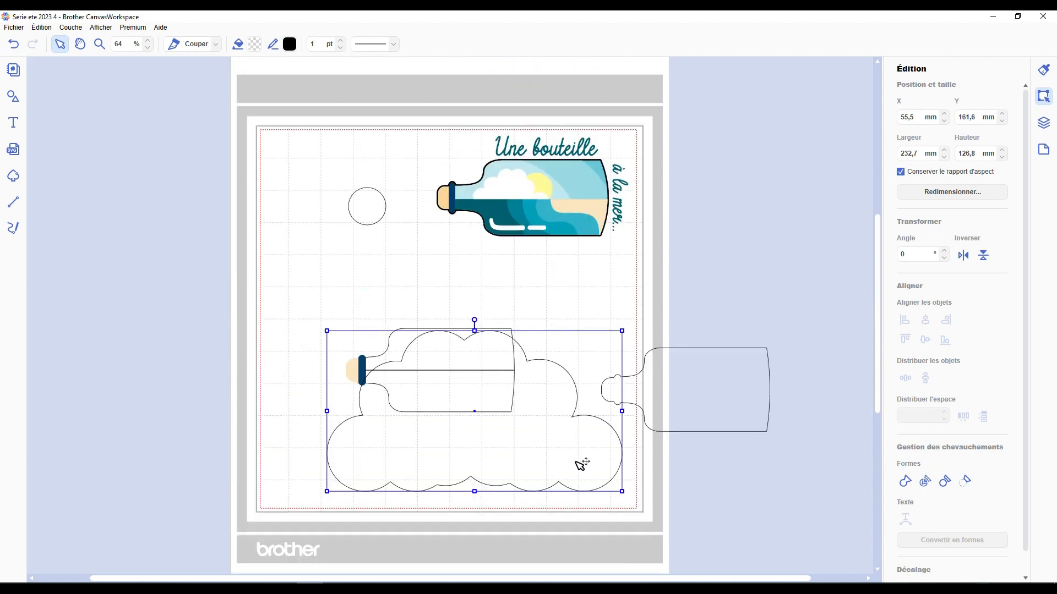
drag(622, 492, 417, 388)
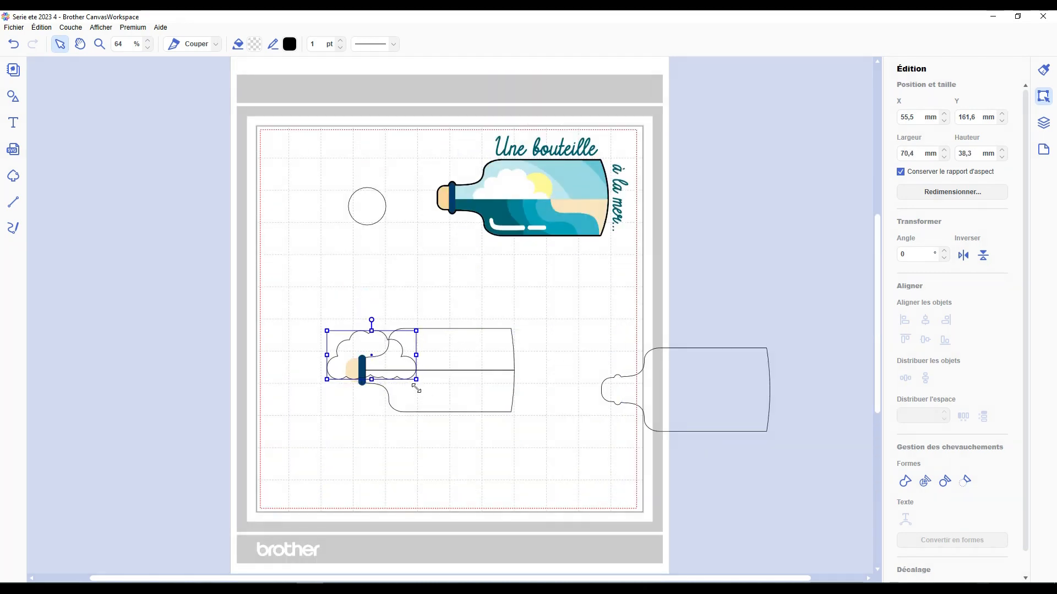
drag(365, 348, 413, 354)
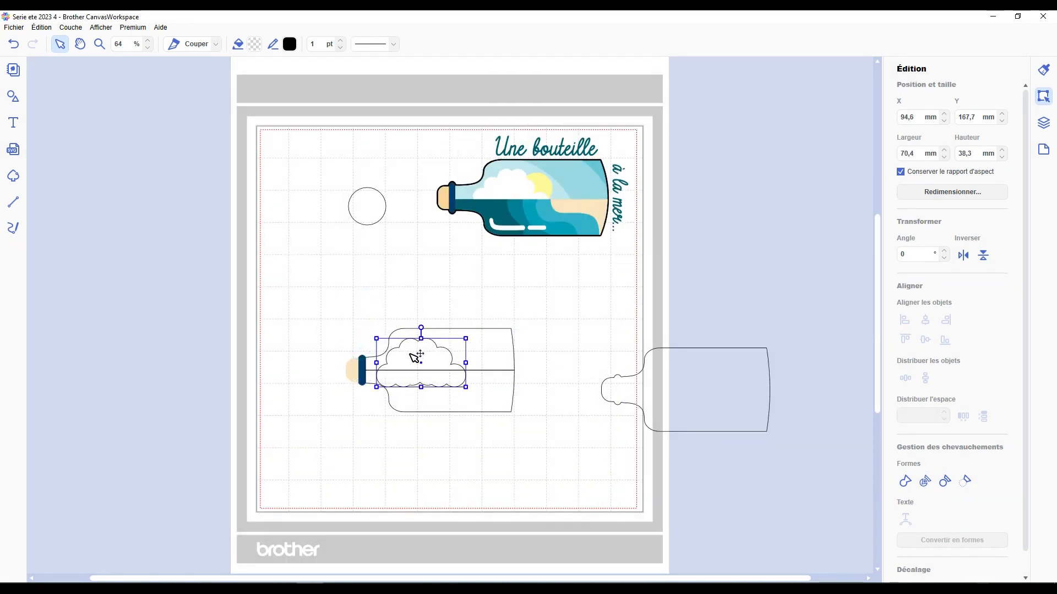
drag(378, 199, 460, 359)
click(567, 336)
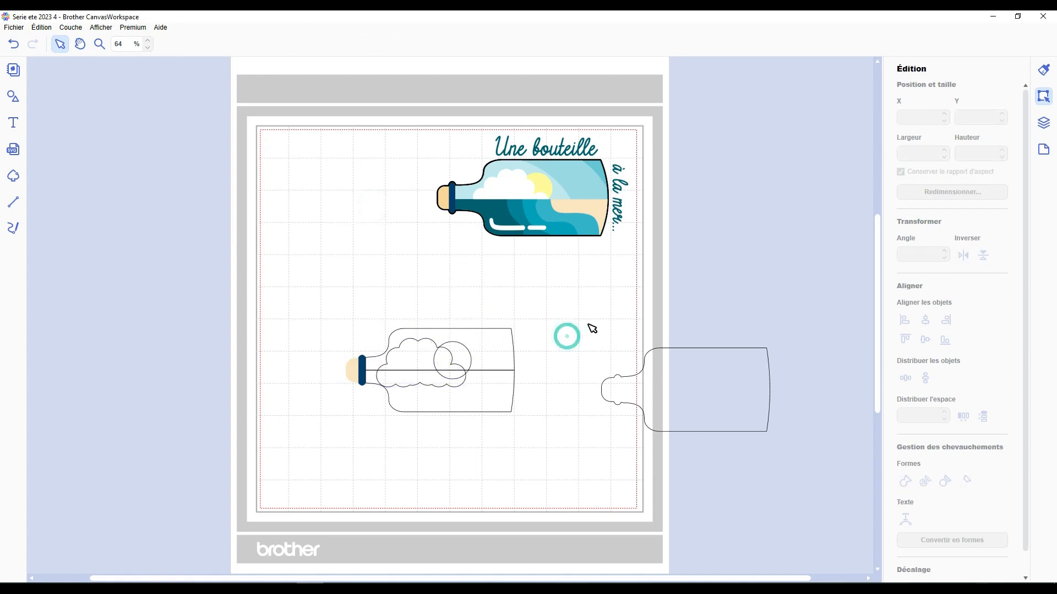
Duplicate the bottle's lower half and align the copy with the original along their left and top edges
scroll(587, 323, up, 5)
click(509, 453)
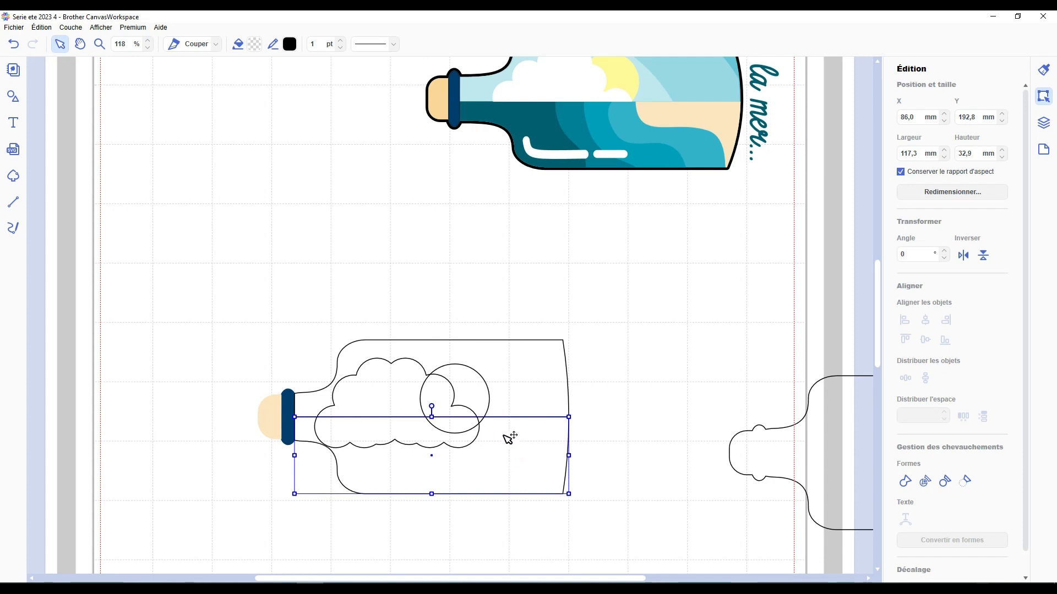
key(ctrl+d)
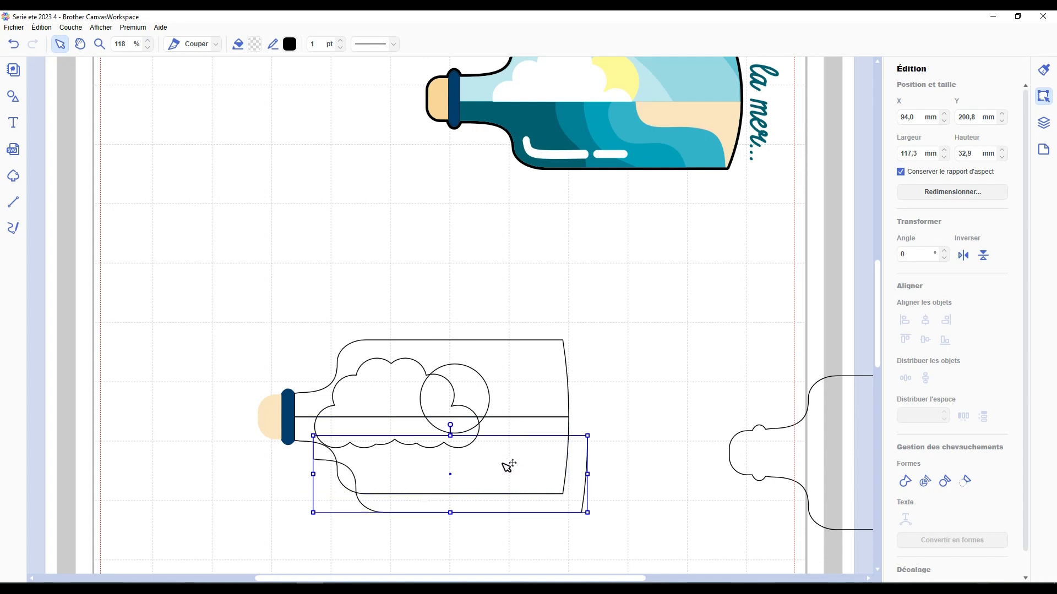
shift+click(308, 434)
click(910, 322)
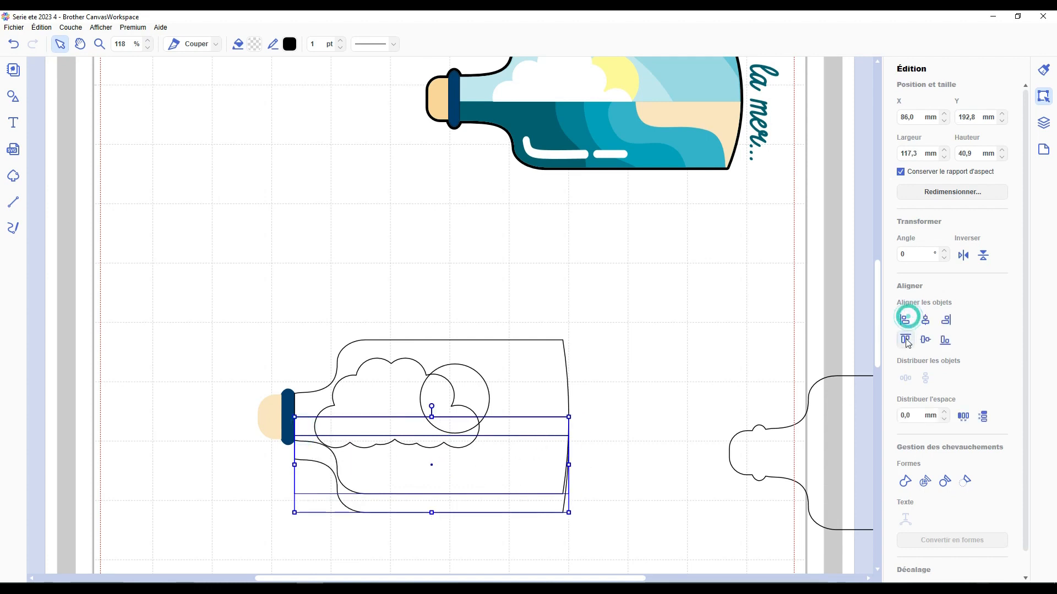
click(907, 340)
click(703, 354)
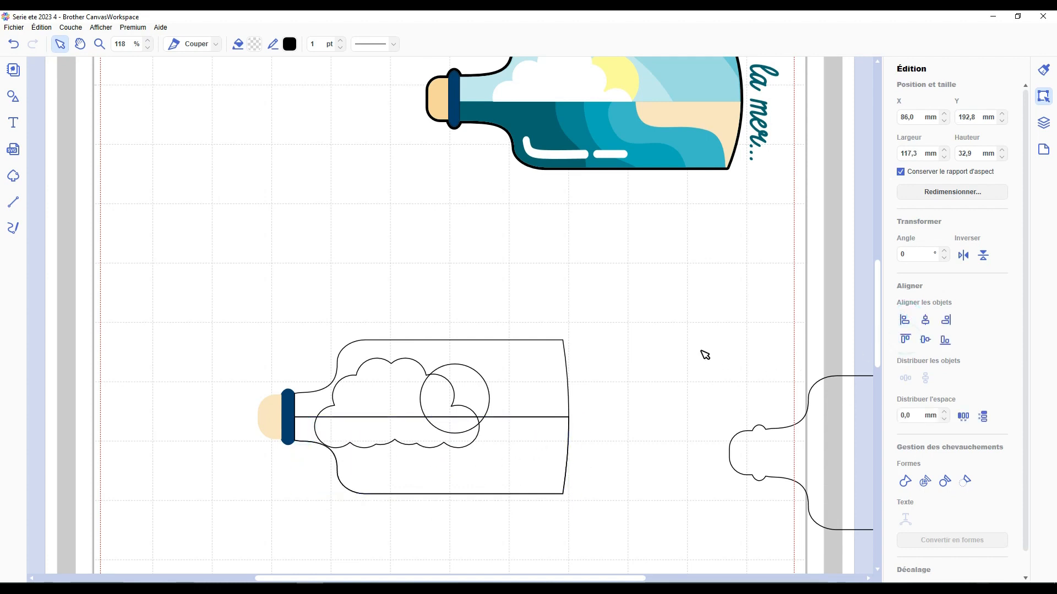
Divide the cloud, circle and lower-half copy where they overlap, and delete the pieces below the bottle's midline
click(521, 460)
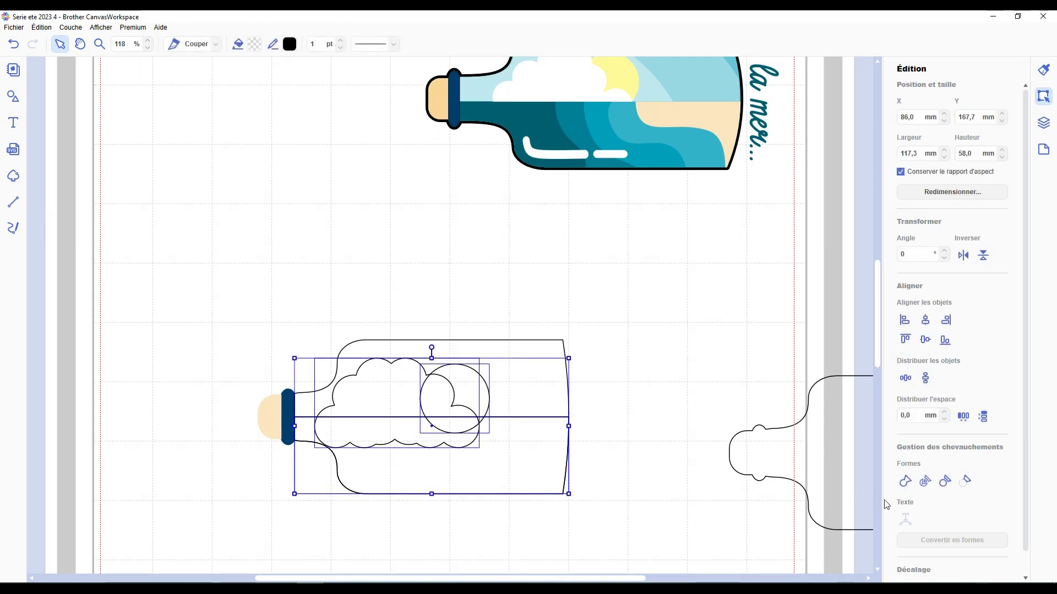
click(665, 372)
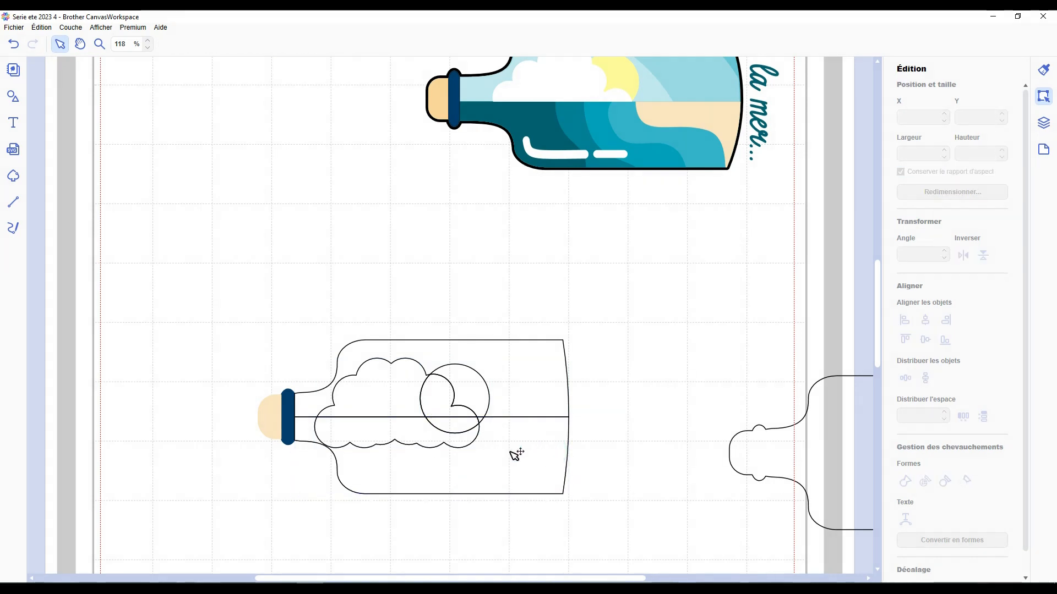
click(418, 433)
key(Delete)
click(451, 423)
key(Delete)
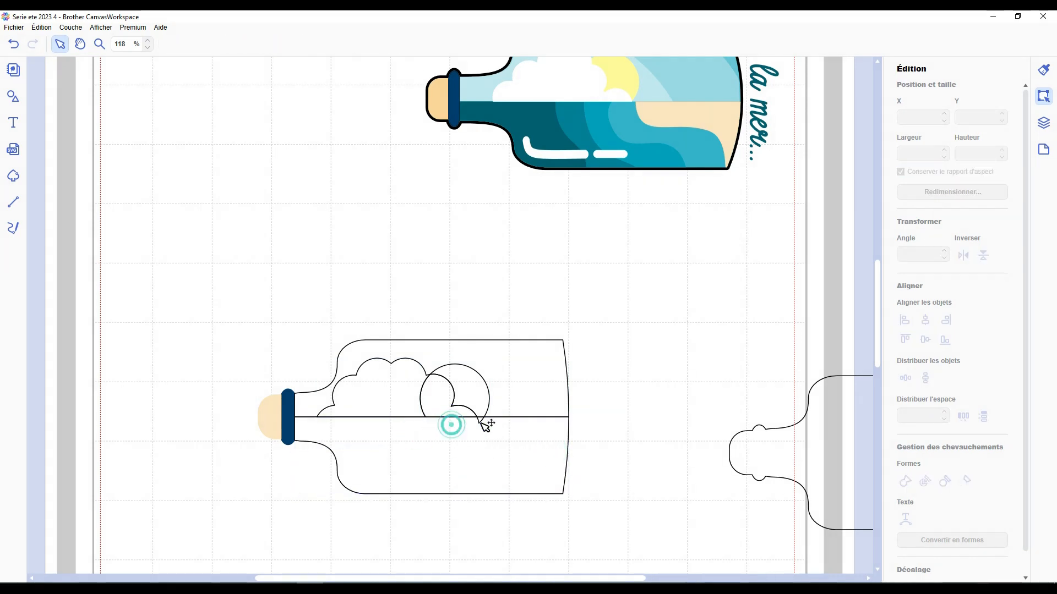
click(481, 419)
key(Delete)
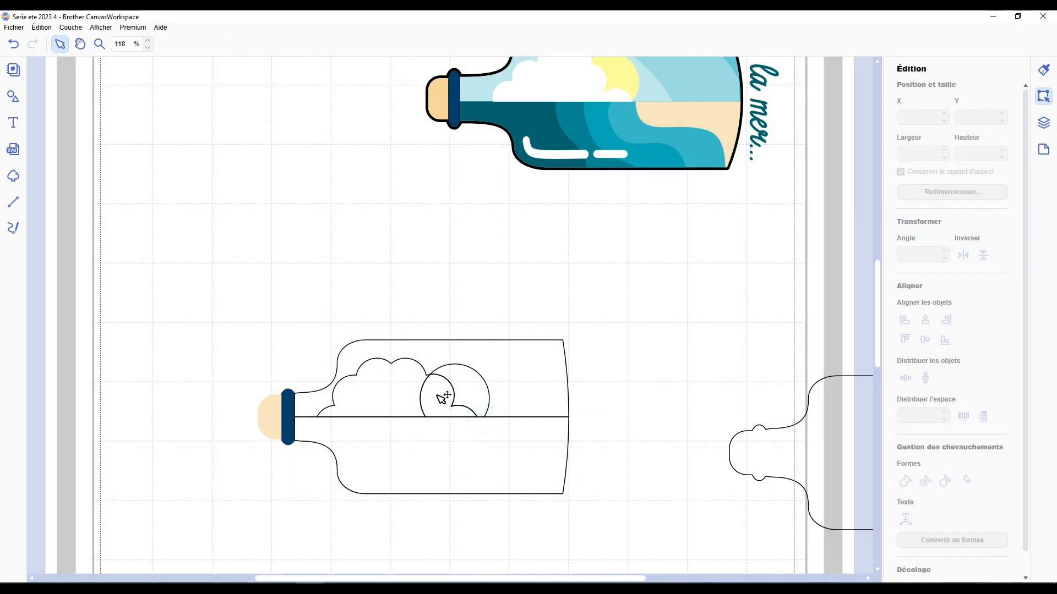
Merge the remaining cloud pieces, including the part overlapping the sun, and fill the cloud with white
click(436, 397)
shift+click(397, 386)
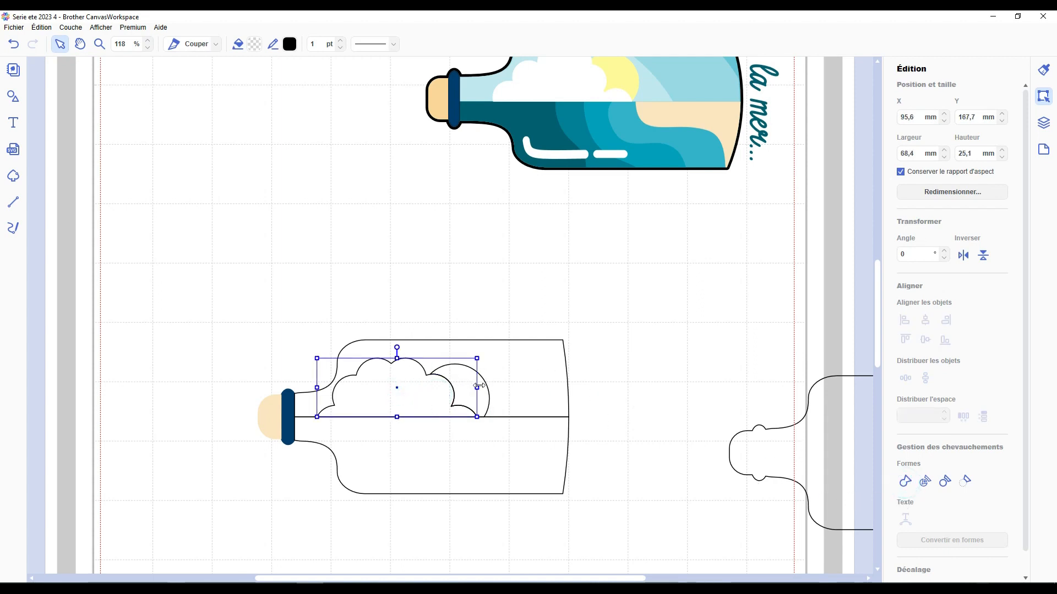
click(242, 44)
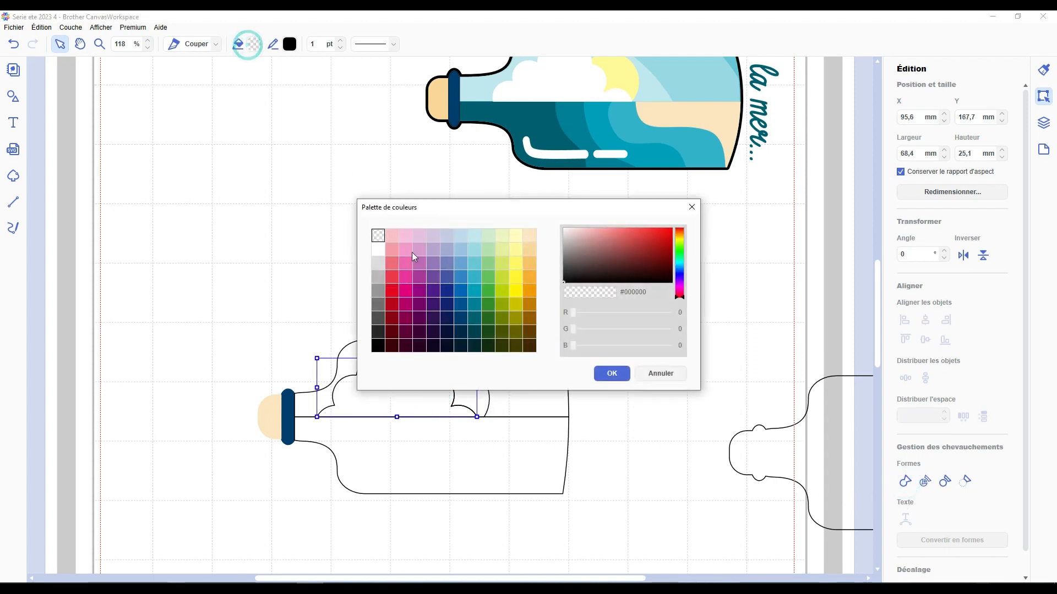
click(378, 249)
click(612, 375)
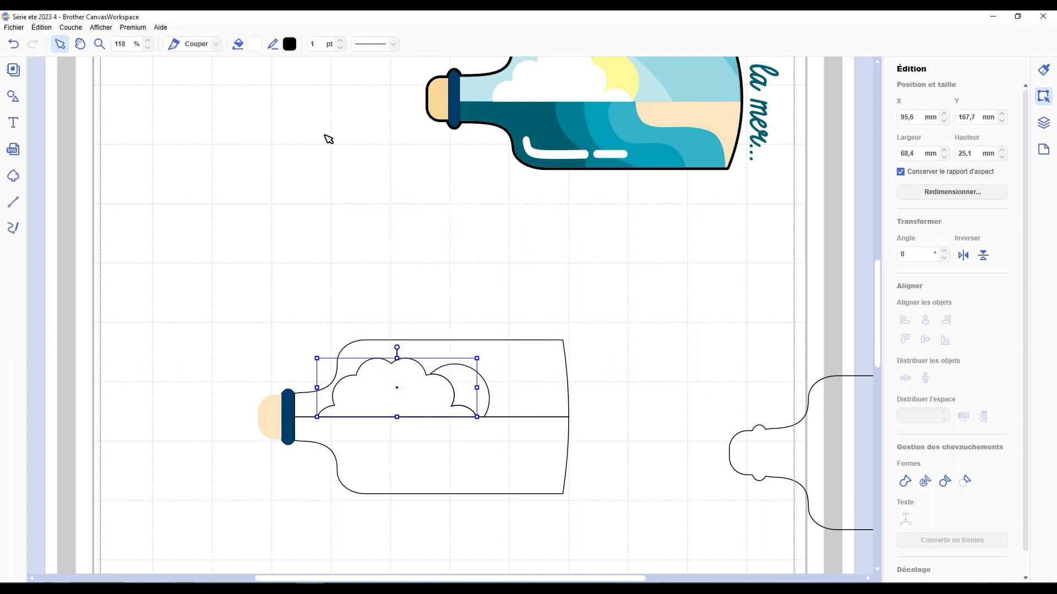
Fill the sun piece behind the cloud with light yellow
click(487, 396)
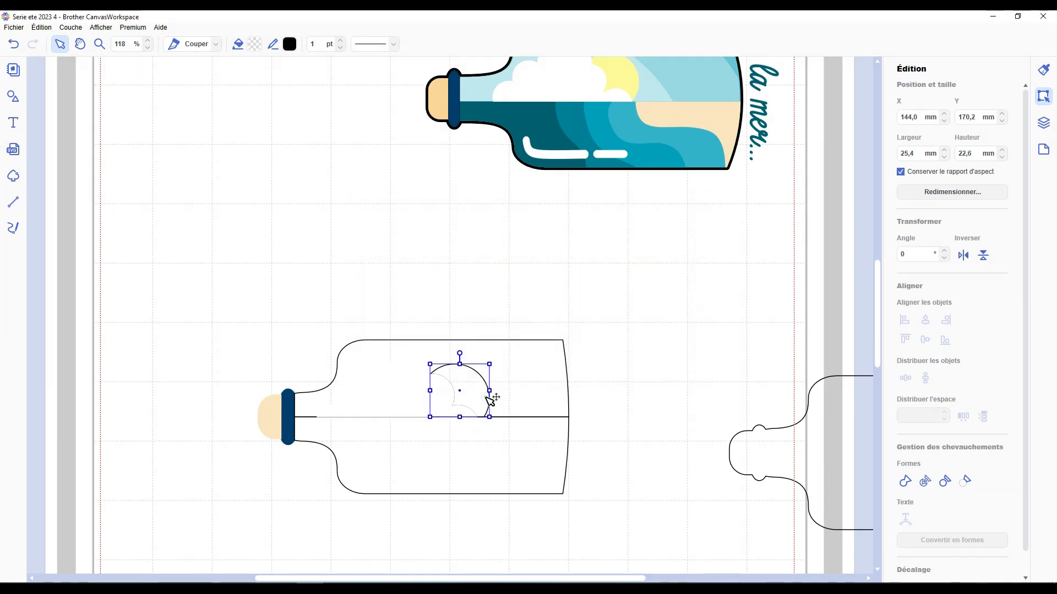
click(252, 44)
click(515, 236)
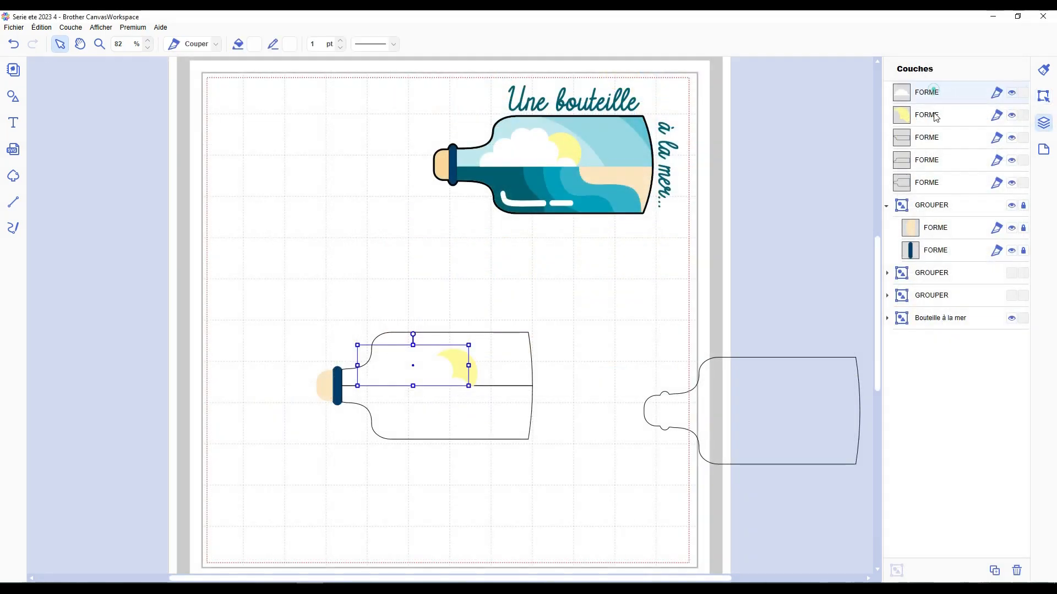
Group the cloud and sun, move the group below the three bottle outlines in the layer order and lock it
click(934, 115)
key(ctrl+g)
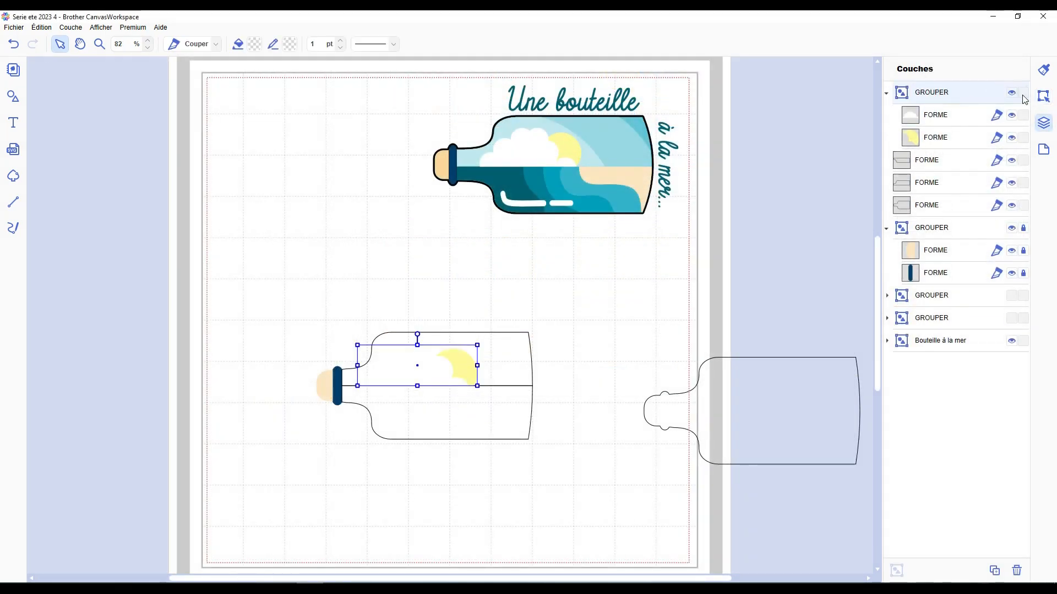
drag(923, 96, 900, 162)
click(886, 185)
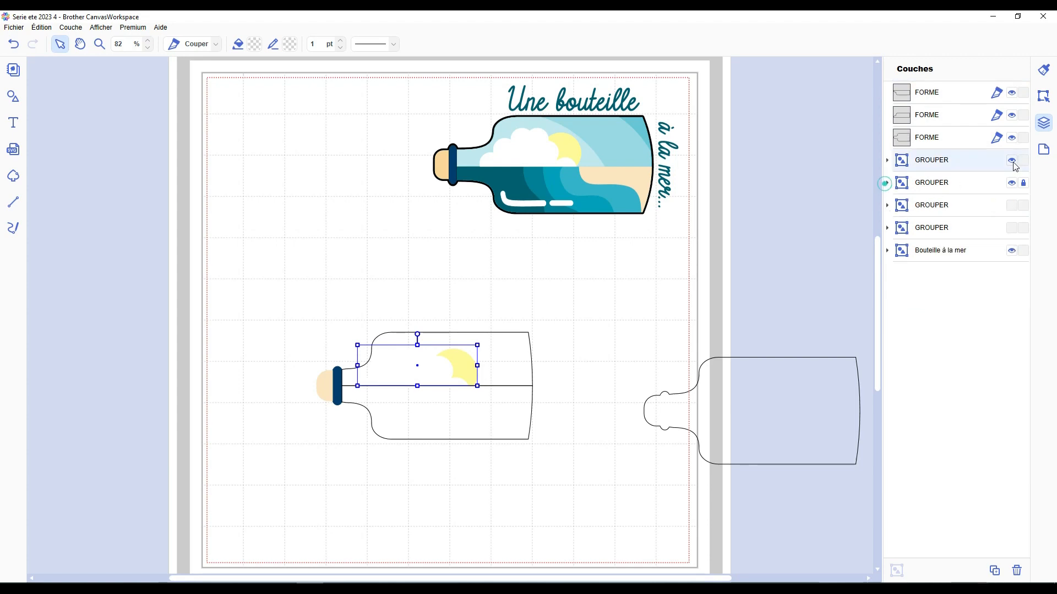
click(1023, 160)
click(545, 320)
drag(441, 366, 491, 352)
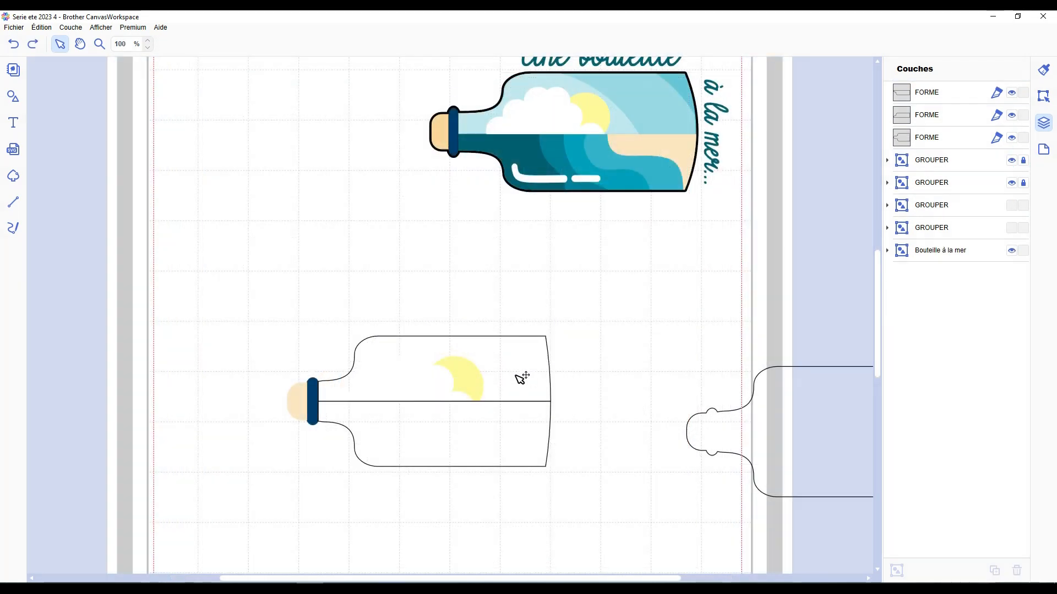
Make two copies of the bottle's upper half and align them with the original along their left and top edges
click(521, 362)
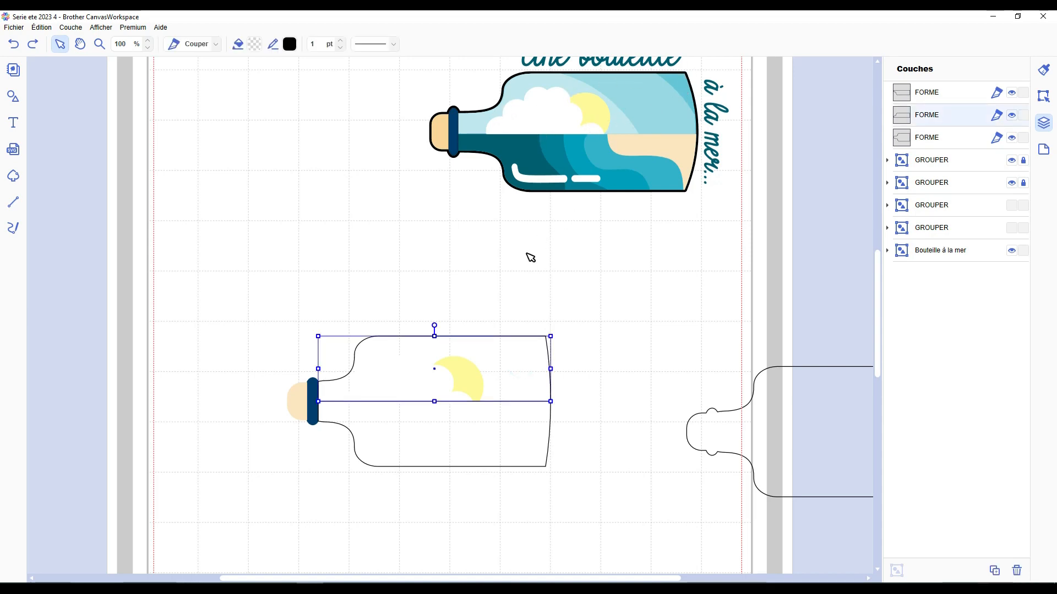
shift+click(935, 92)
click(1043, 95)
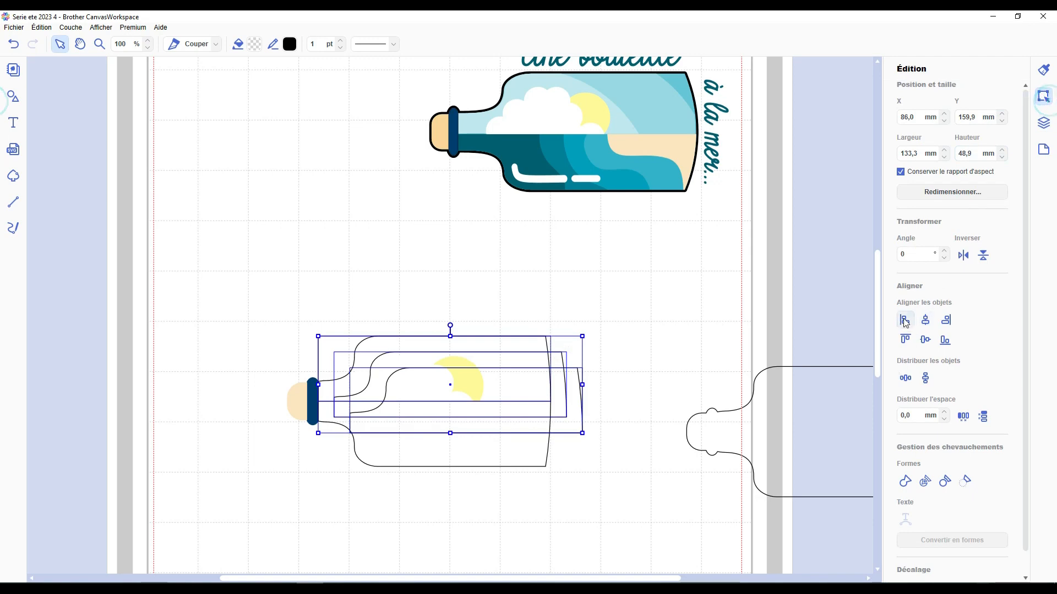
click(905, 340)
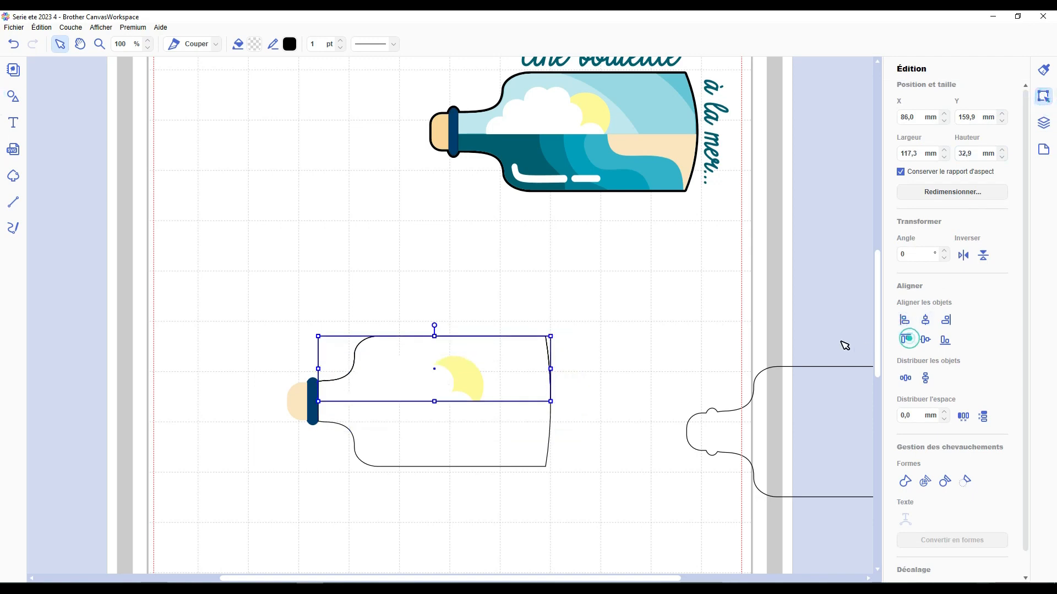
click(623, 341)
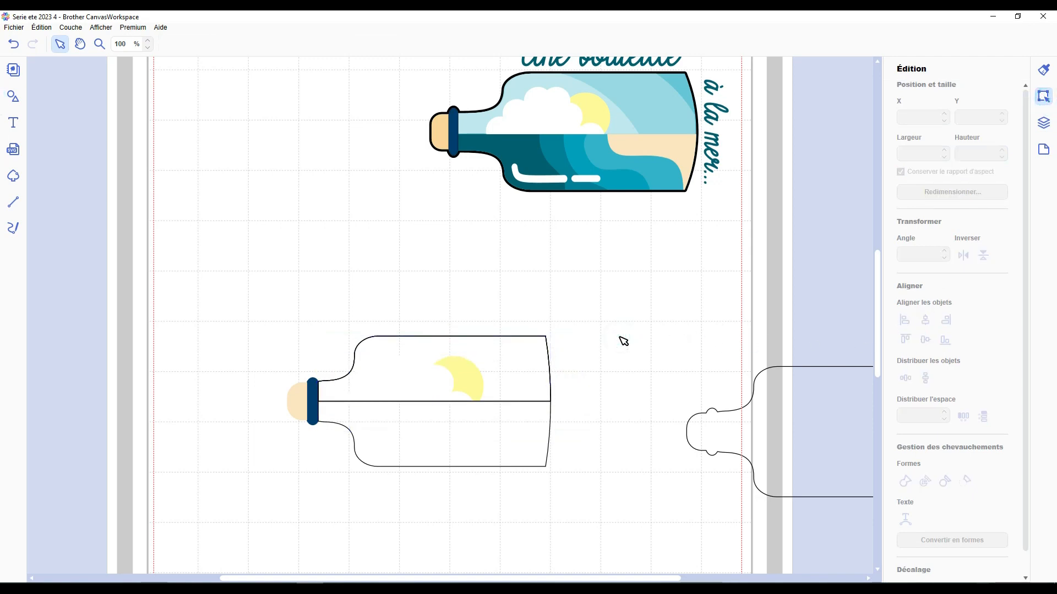
Insert a 100 mm circle and position it over the bottle body around the sun
click(11, 99)
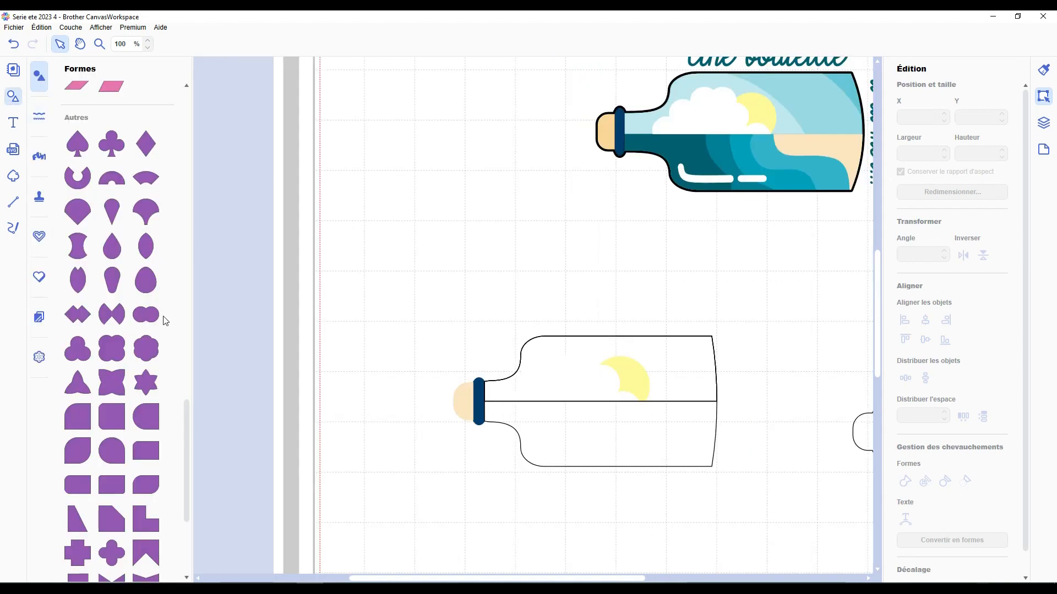
scroll(165, 321, up, 4)
scroll(175, 363, up, 5)
drag(77, 357, 576, 357)
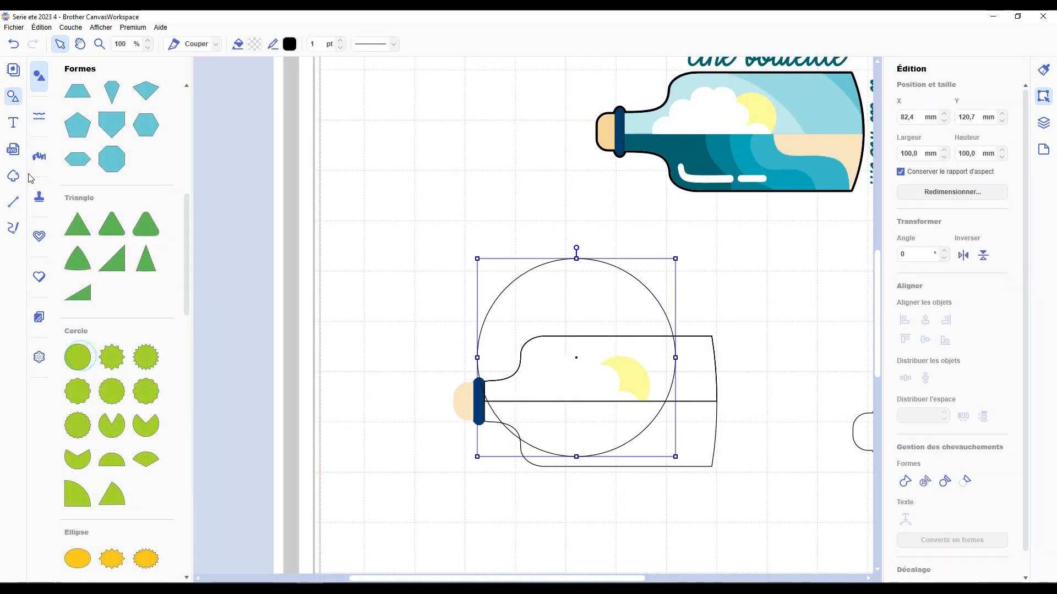
click(12, 96)
drag(445, 289, 477, 331)
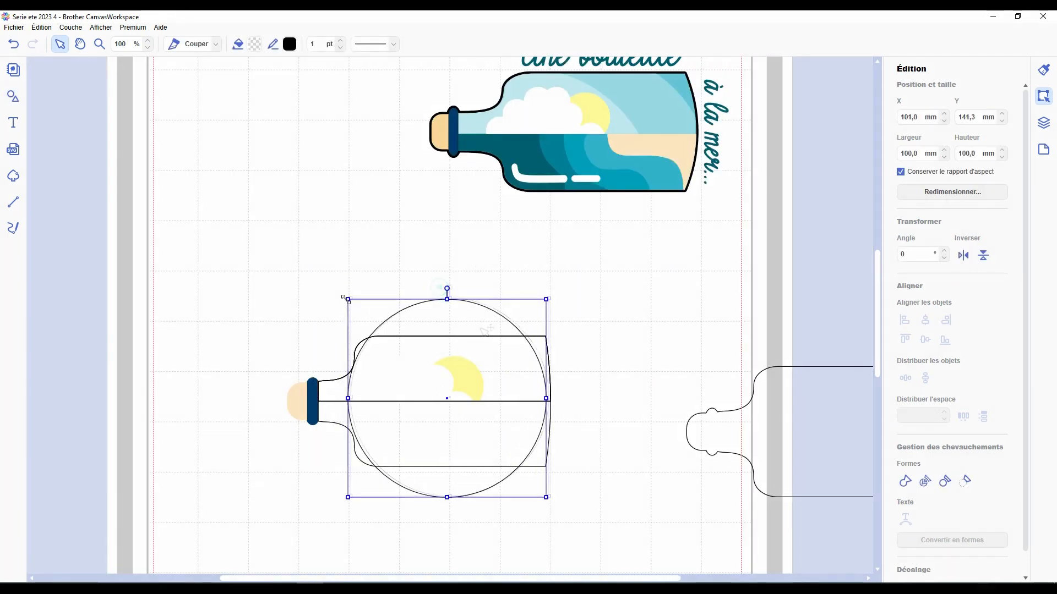
Shrink the circle to about 78.6 mm around the sun, duplicate it and enlarge the copy to about 104 mm around the first
drag(344, 301, 392, 331)
drag(474, 373, 446, 353)
key(ctrl+d)
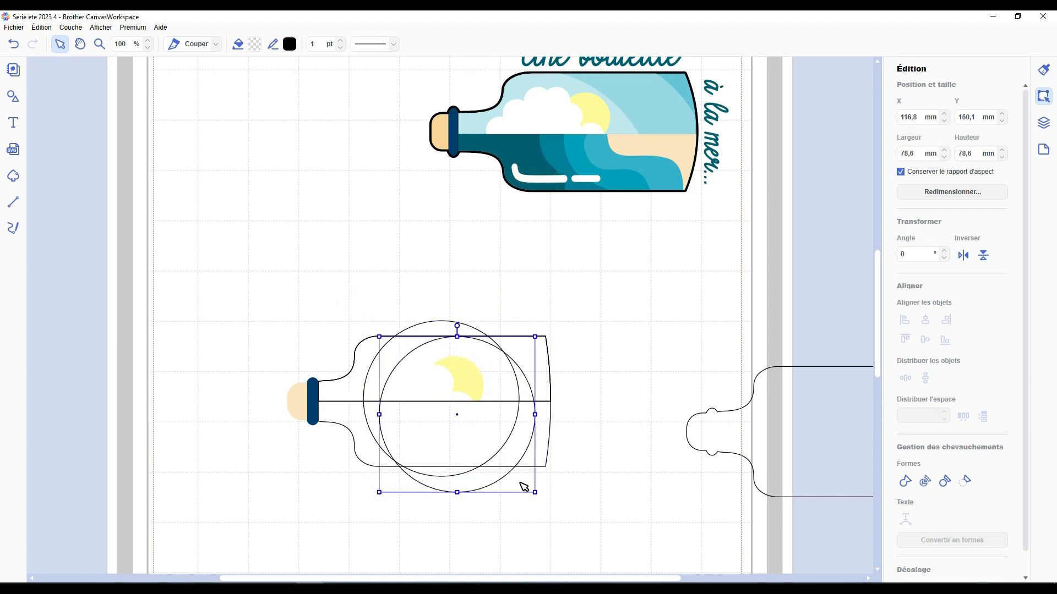
drag(534, 492, 485, 461)
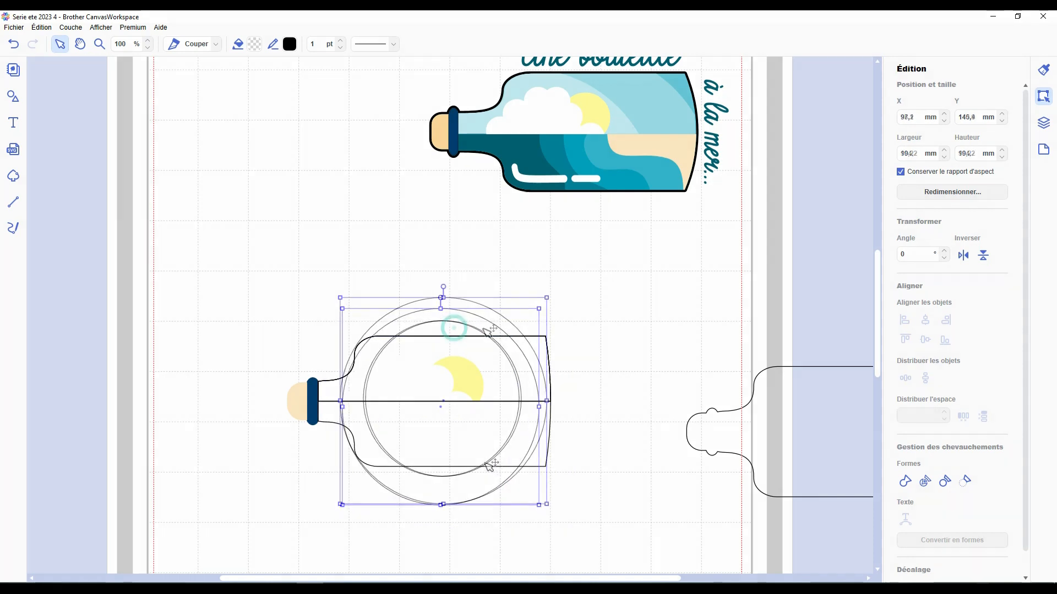
Divide a copy of the bottle's upper half with the large circle and delete the circle pieces lying outside the bottle
shift+click(549, 346)
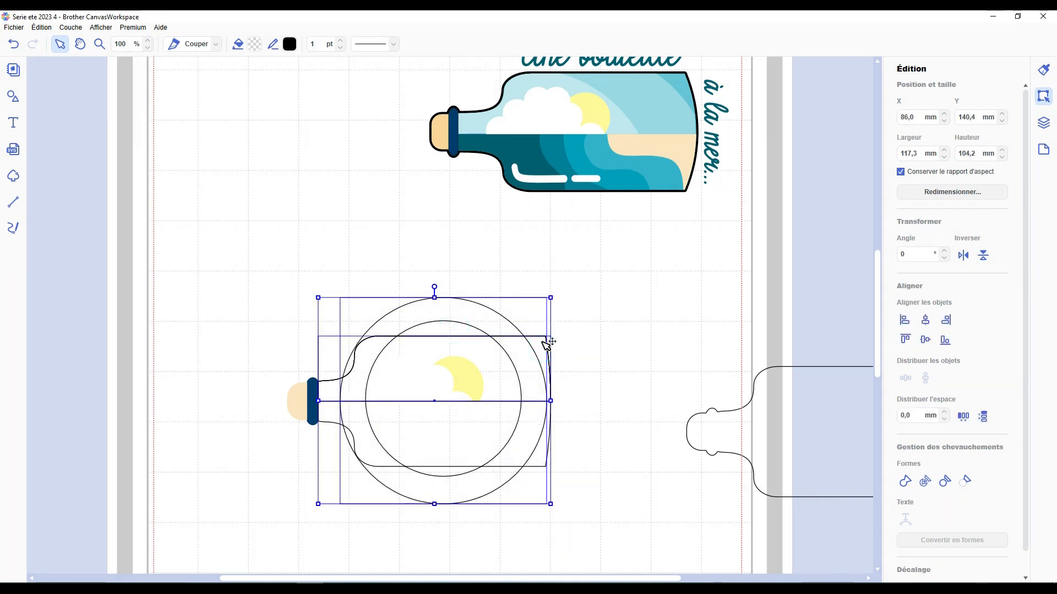
click(925, 481)
click(595, 384)
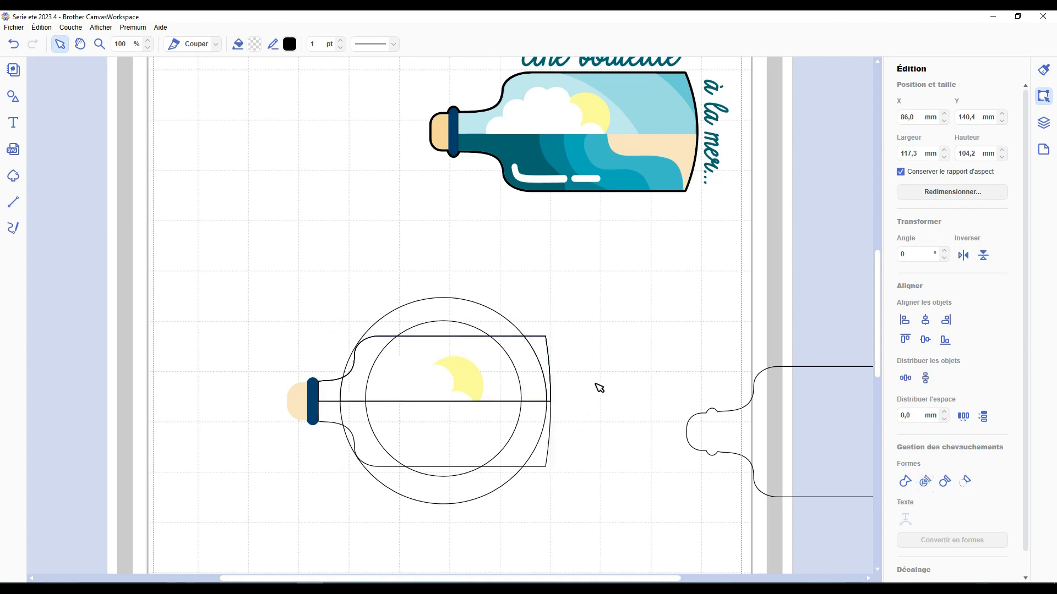
click(545, 346)
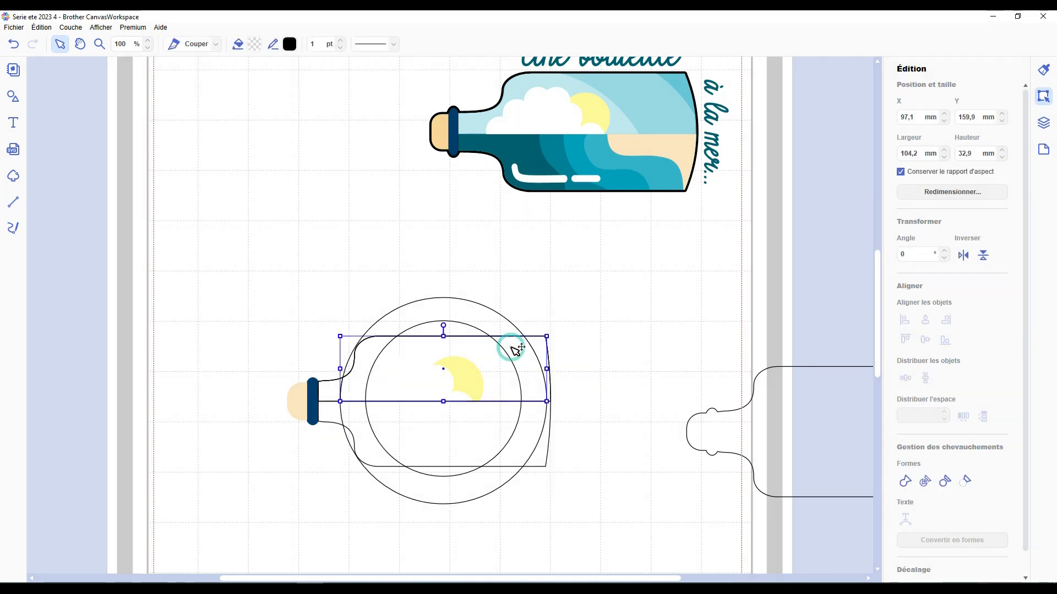
click(504, 321)
key(Delete)
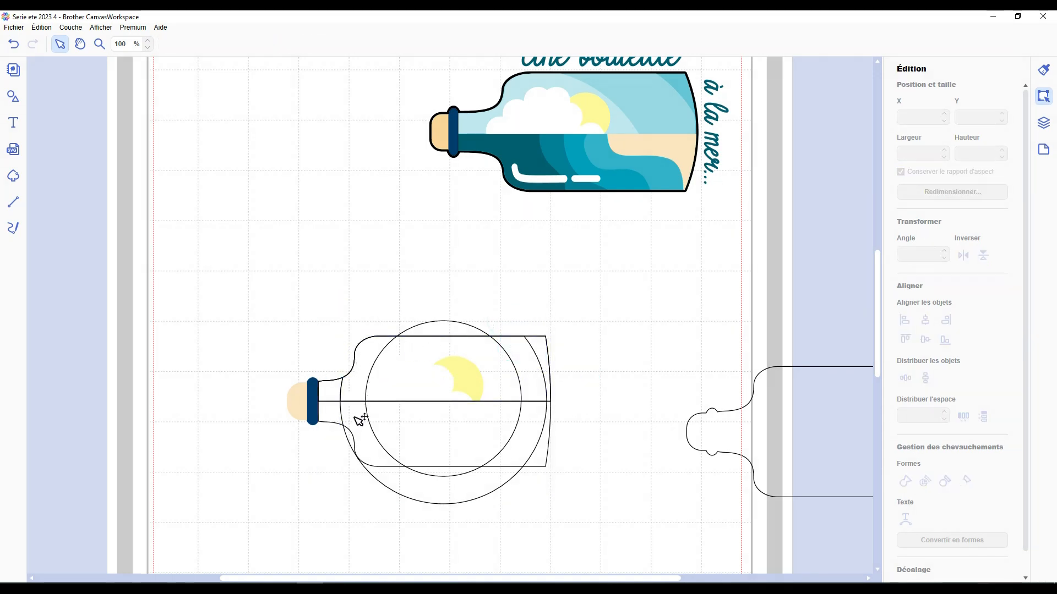
click(355, 419)
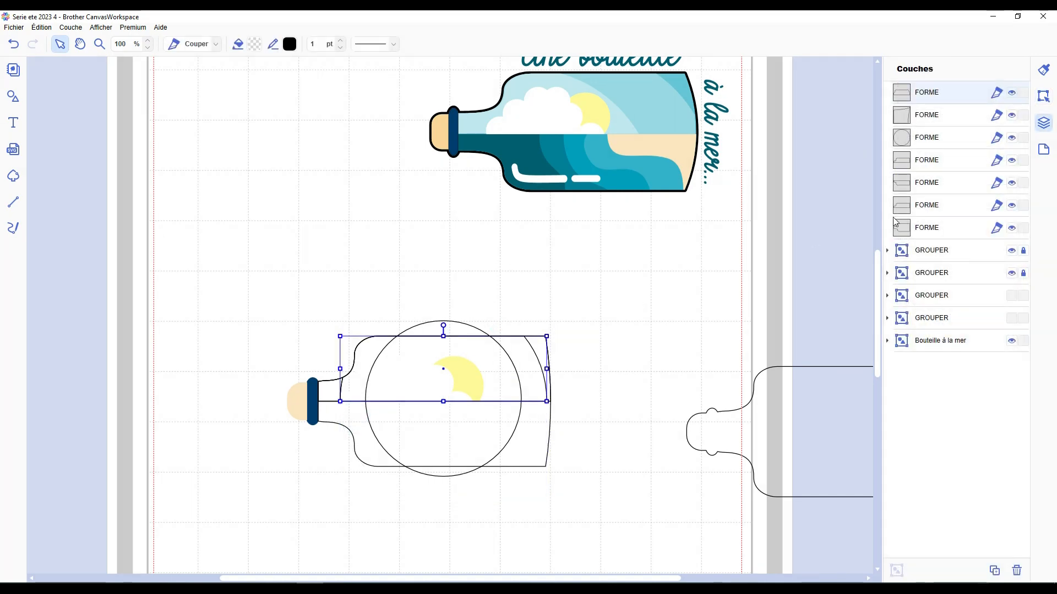
Colour the base upper half medium turquoise and the large-circle sky band lighter turquoise, with outlines in matching colours
click(932, 207)
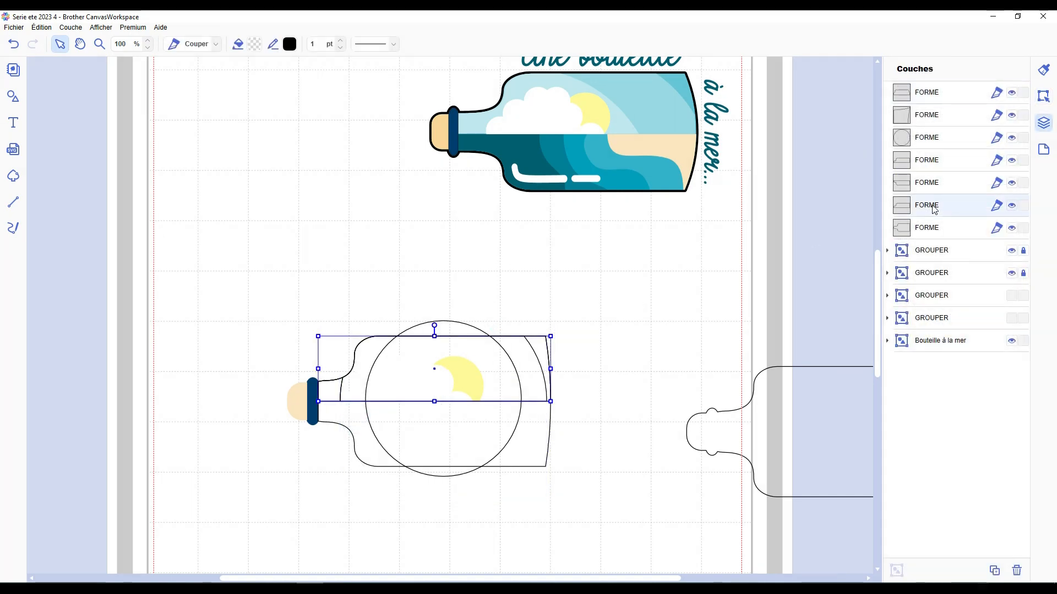
click(256, 44)
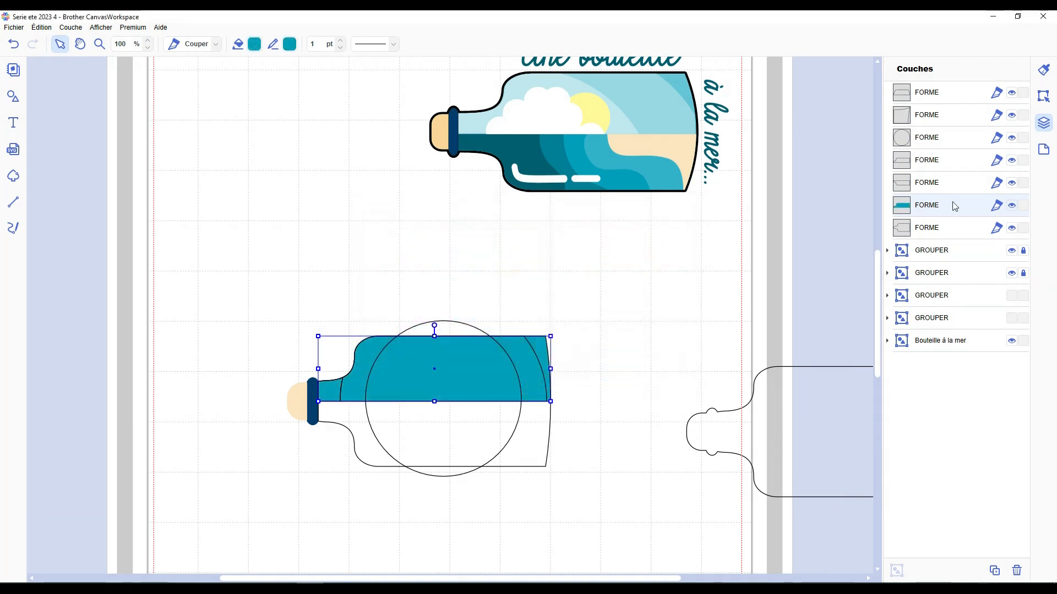
click(943, 93)
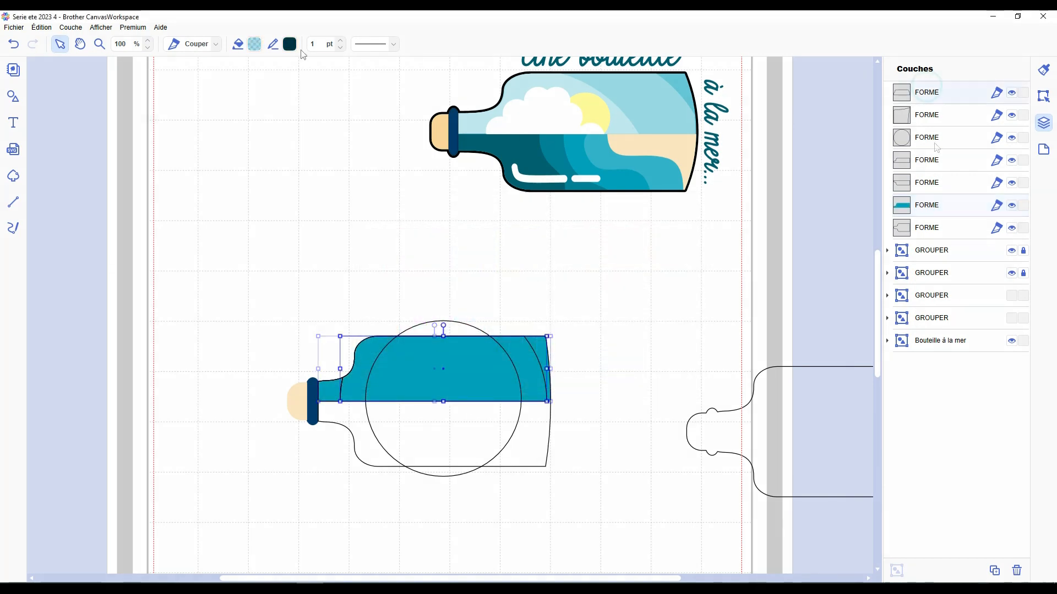
click(255, 44)
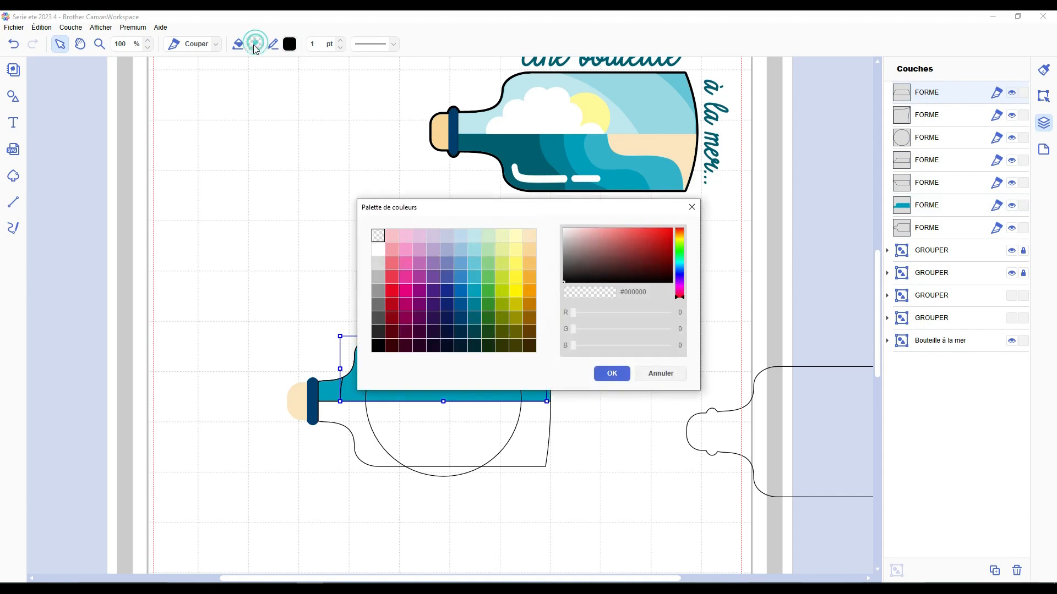
click(476, 268)
click(612, 373)
click(289, 43)
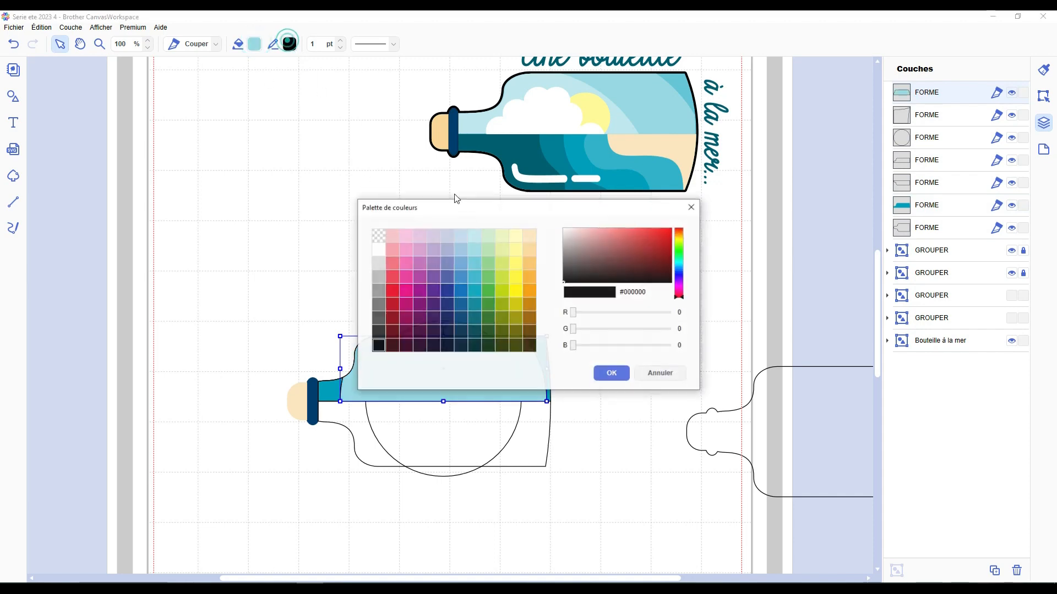
click(477, 249)
click(612, 373)
click(672, 278)
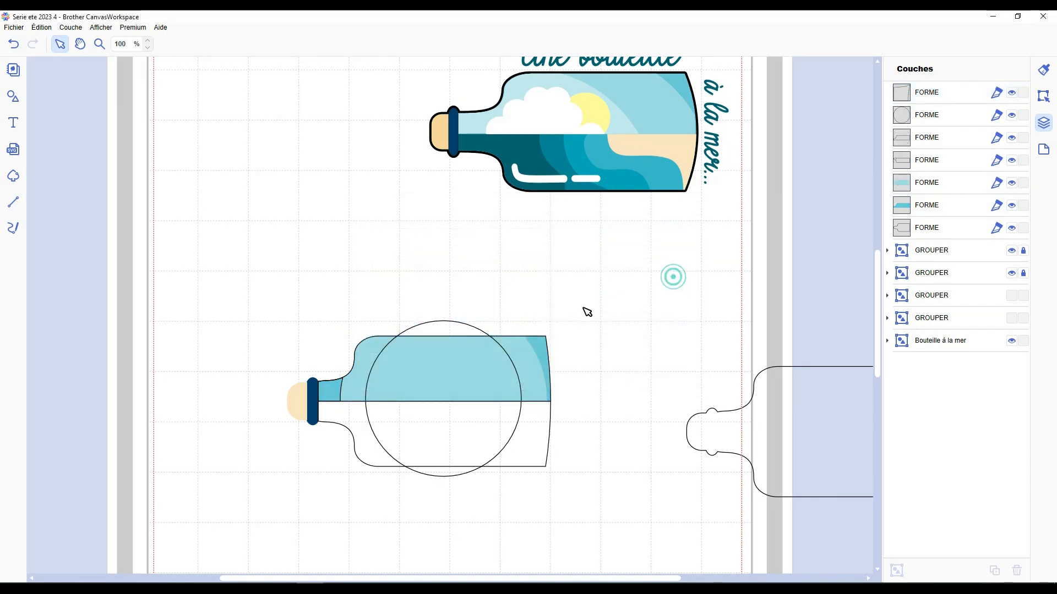
Divide another upper-half copy with the small circle and delete everything except the circle segment inside the upper half
click(453, 334)
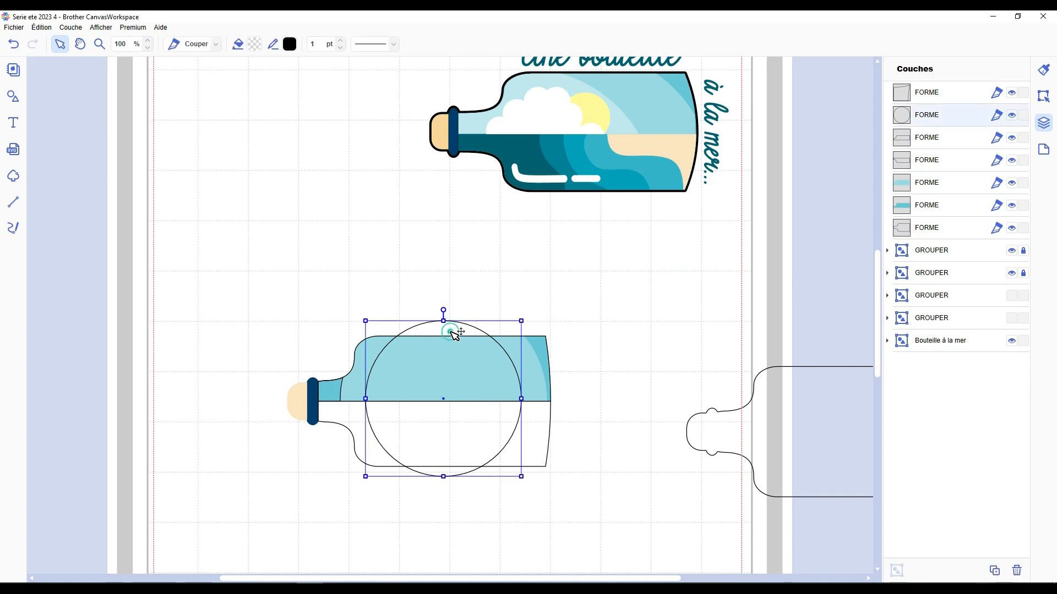
ctrl+click(915, 141)
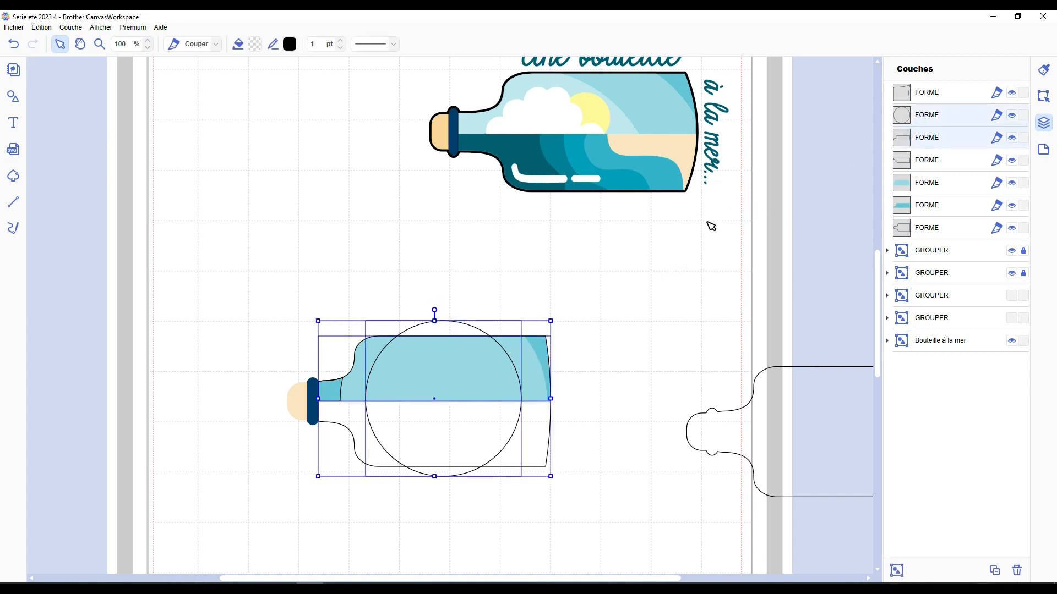
key(ctrl+shift+d)
click(652, 283)
click(444, 329)
key(Delete)
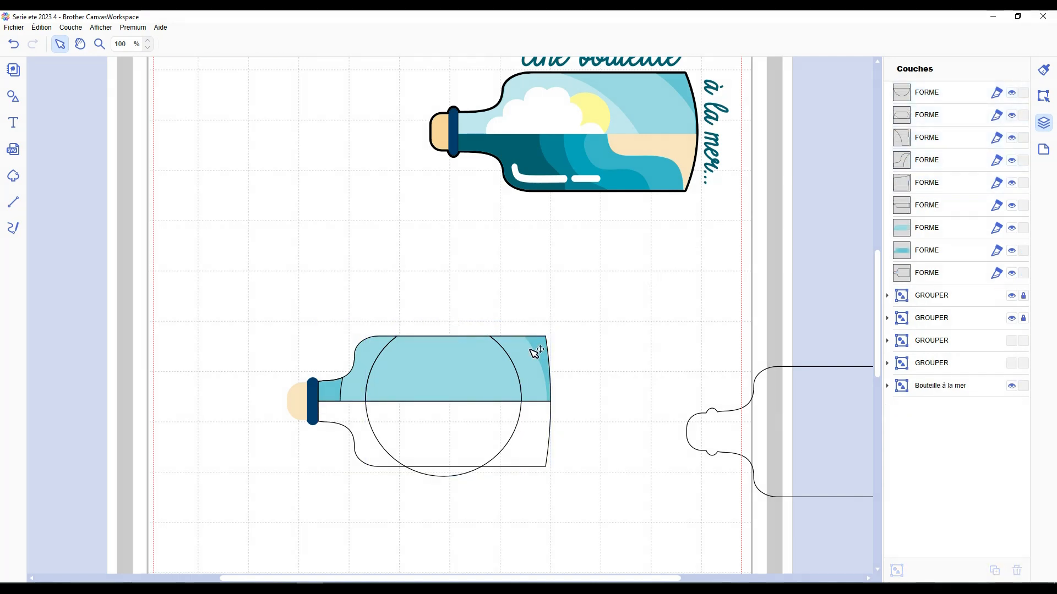
click(530, 351)
key(Delete)
click(364, 348)
key(Delete)
click(391, 382)
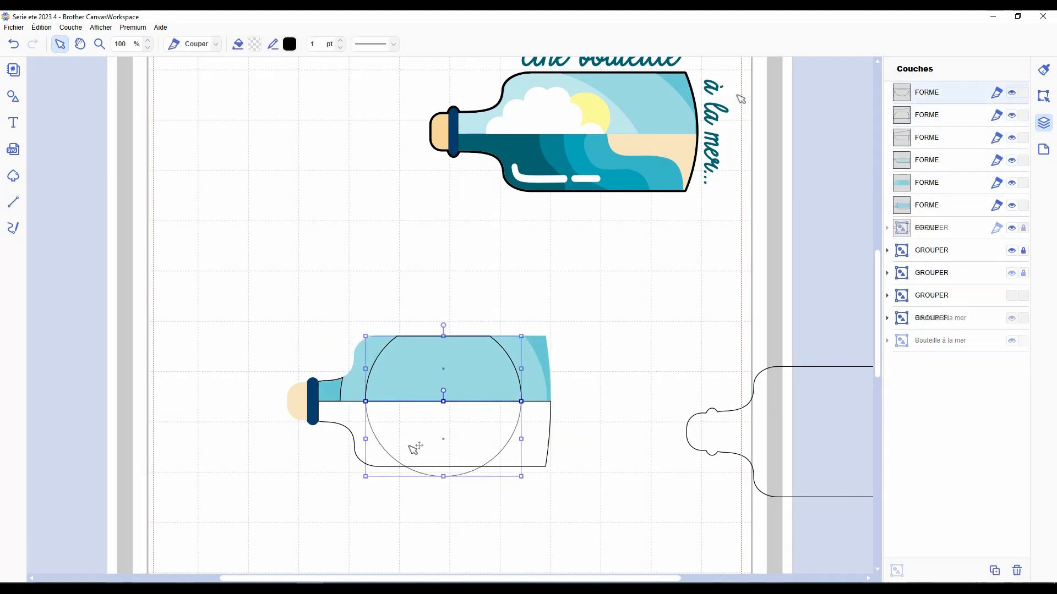
key(Delete)
Colour the small-circle sky segment pale turquoise #BFE7EE without leaving a black outline
click(246, 44)
click(474, 235)
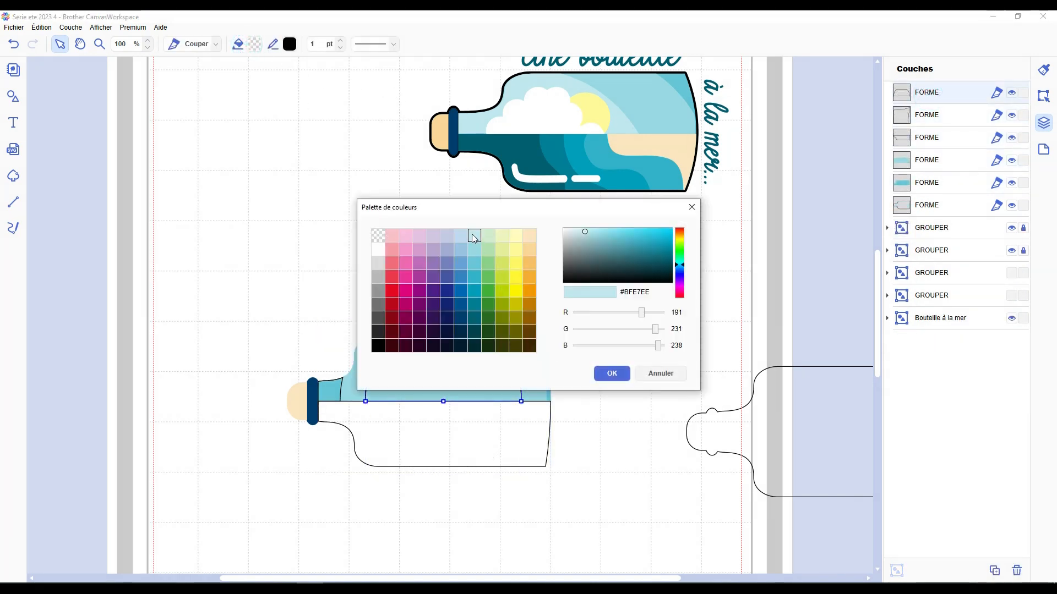
click(623, 377)
Group the three sky bands, move the group below the cloud-and-sun group in the layer order and lock it
drag(917, 91, 926, 175)
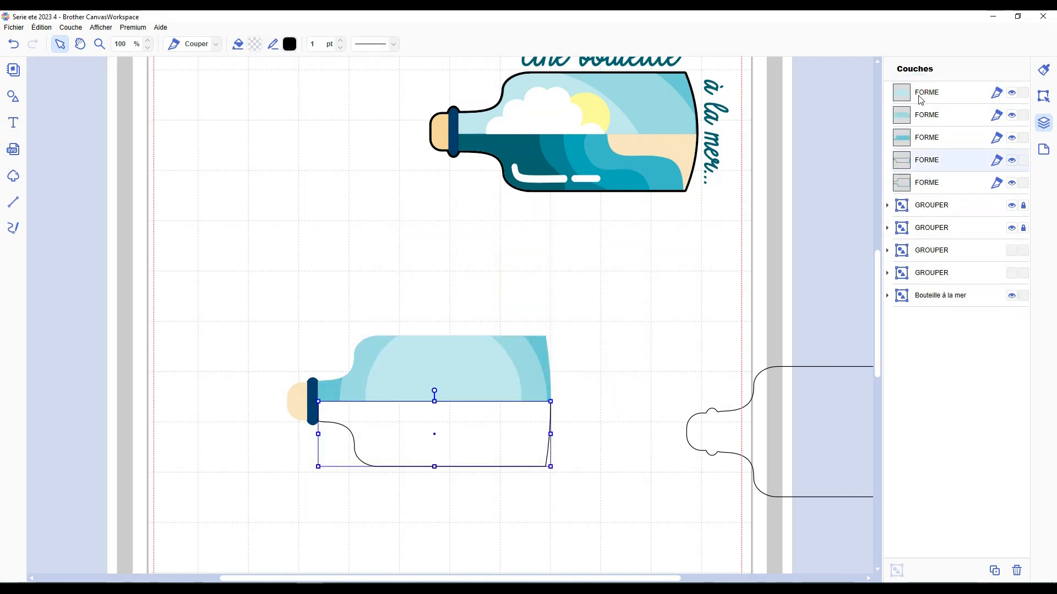
click(920, 97)
ctrl+click(924, 142)
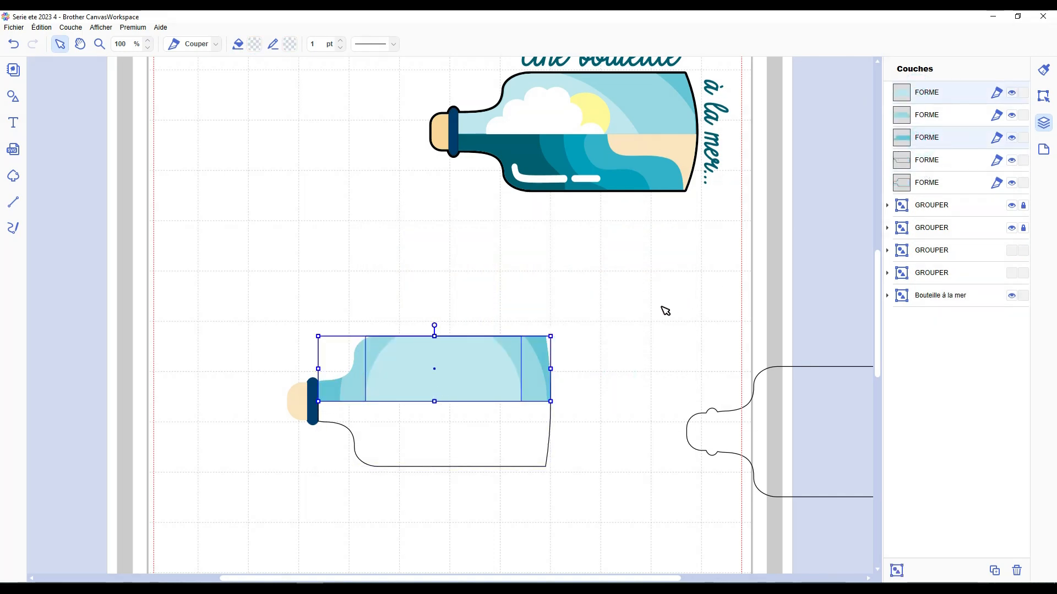
key(ctrl+g)
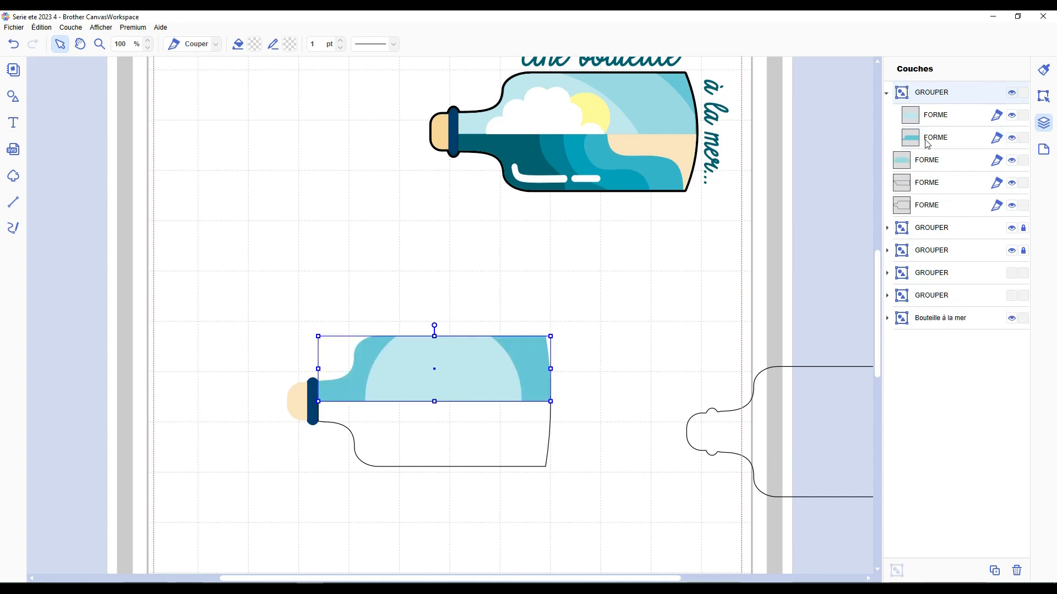
drag(912, 164, 928, 133)
drag(908, 88, 909, 171)
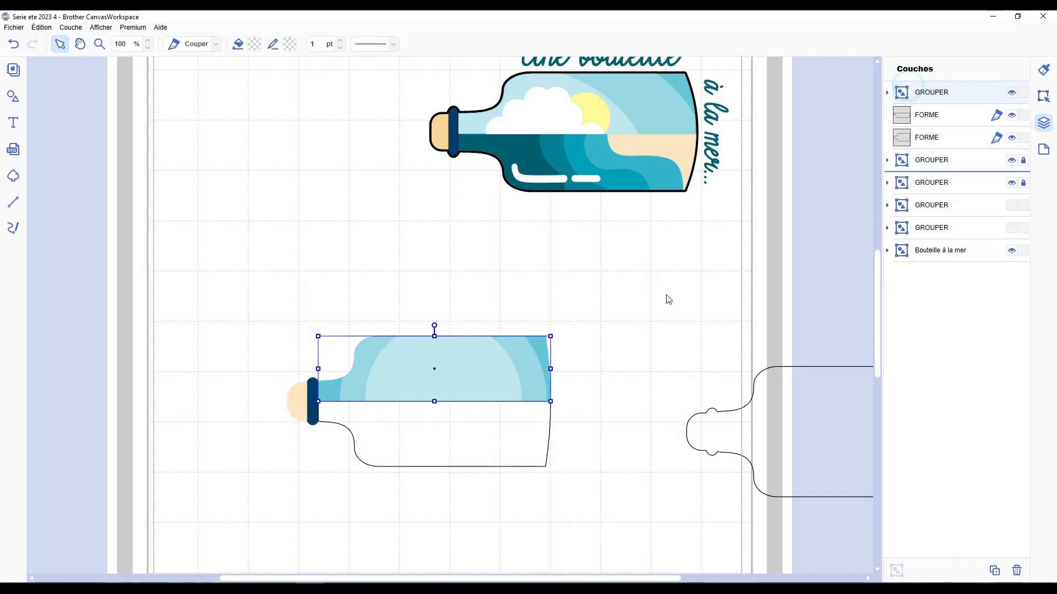
click(600, 305)
Make four copies of the bottle's lower half and align them with the original along their left and top edges
scroll(600, 325, down, 5)
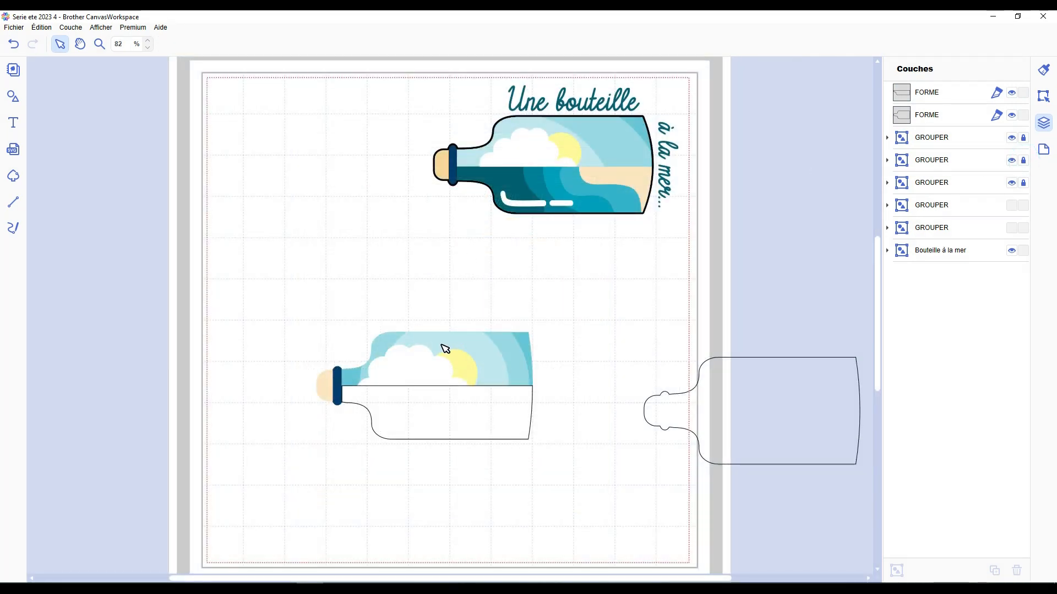
drag(439, 342, 565, 280)
drag(490, 353, 525, 303)
click(477, 420)
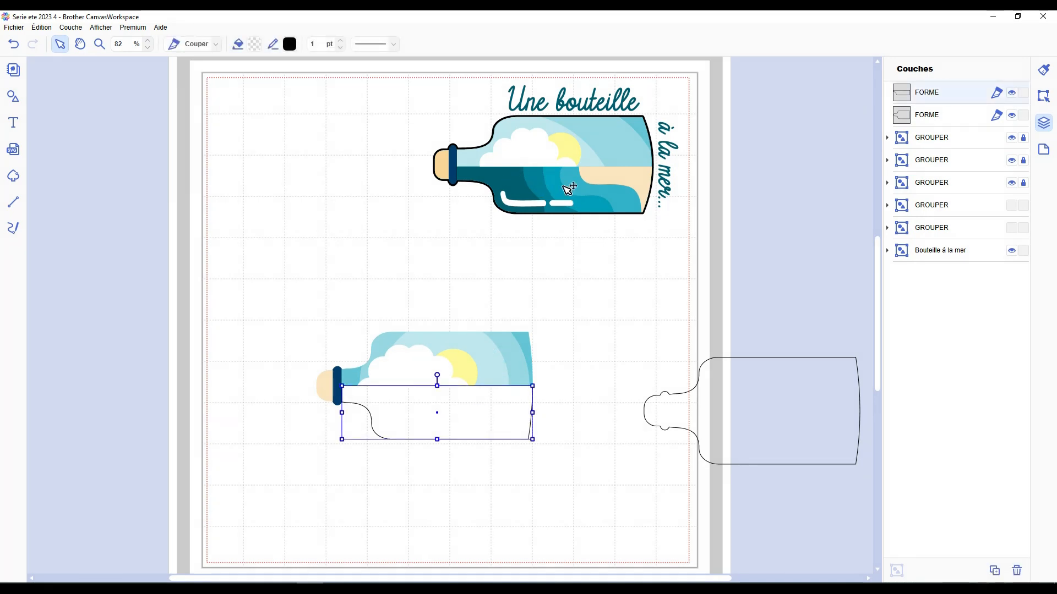
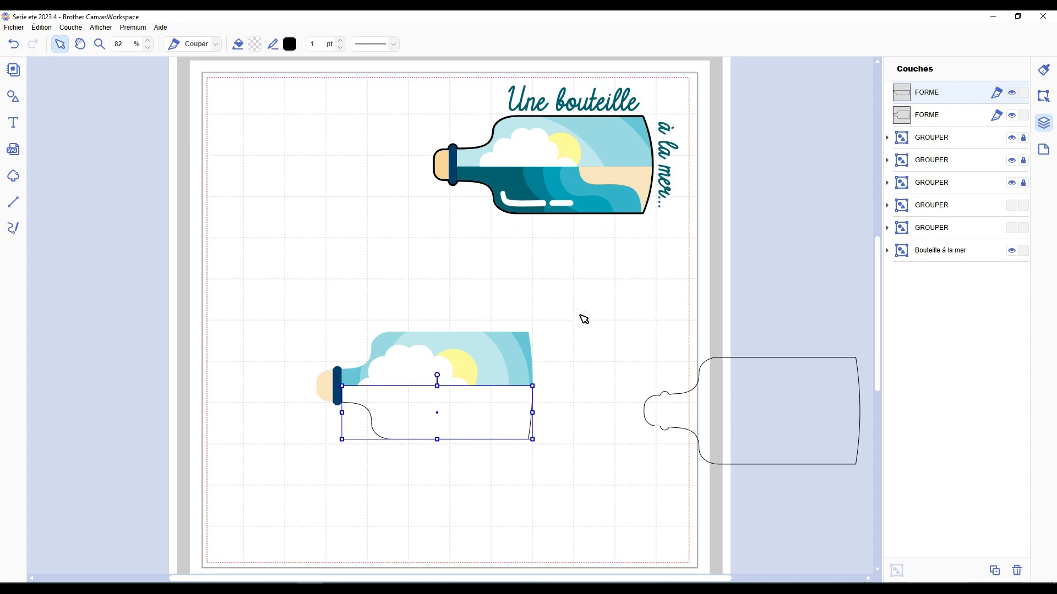
key(ctrl+v)
key(ctrl+v)
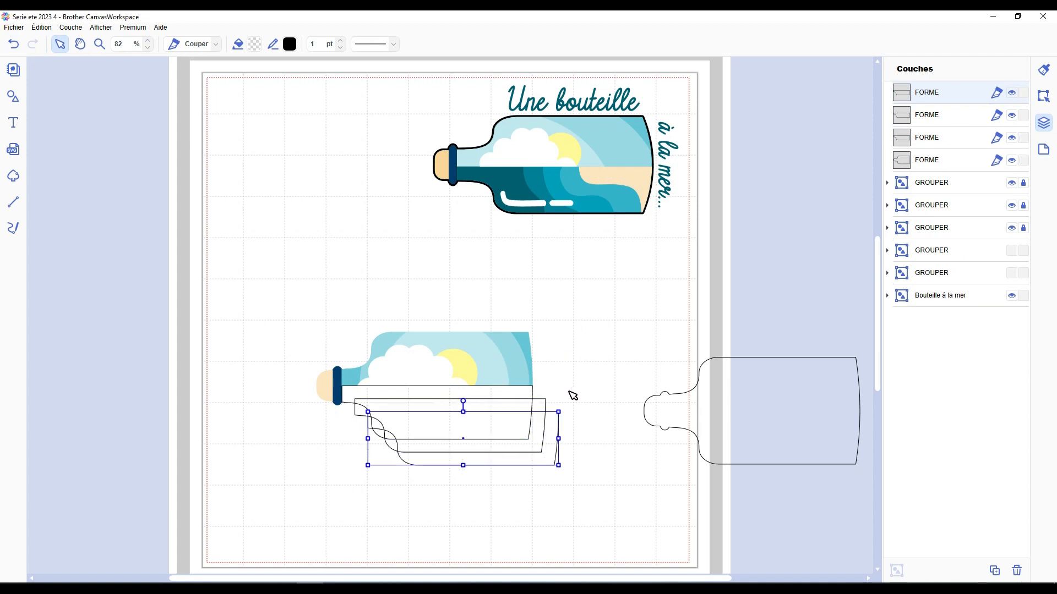
key(ctrl+v)
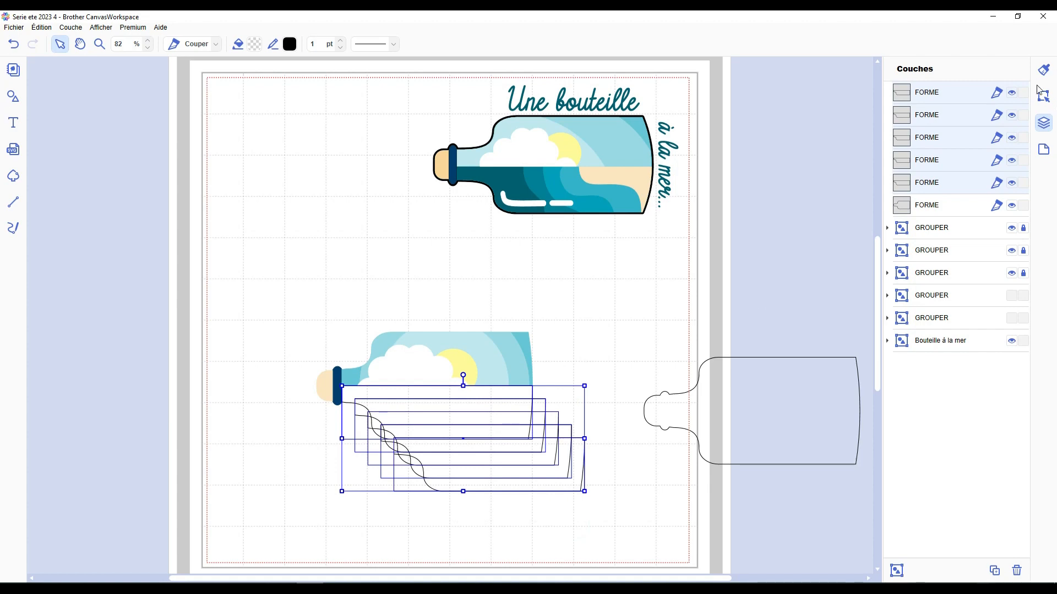
click(1040, 92)
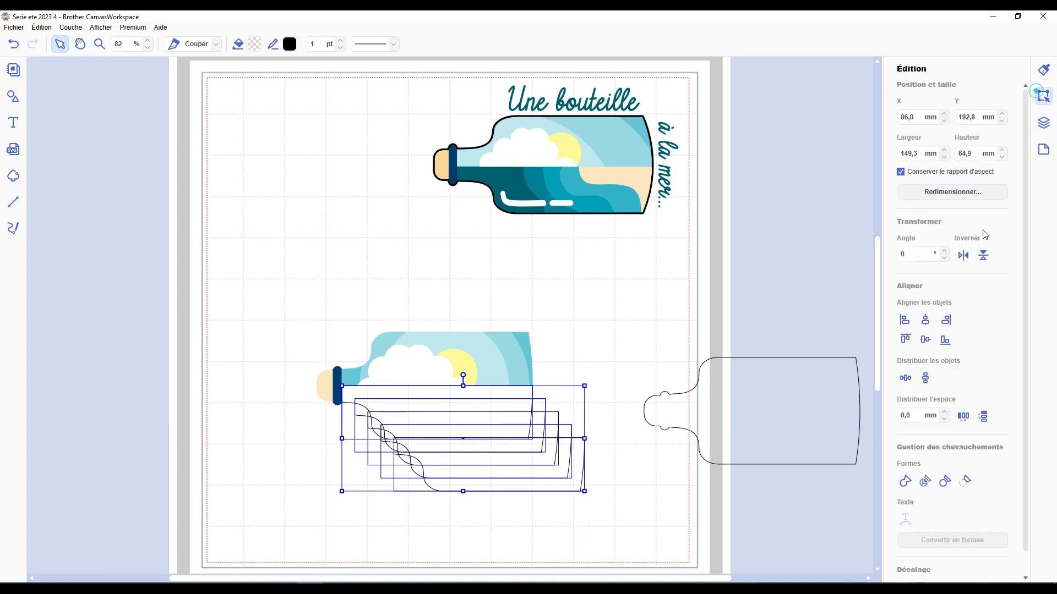
click(905, 320)
click(905, 339)
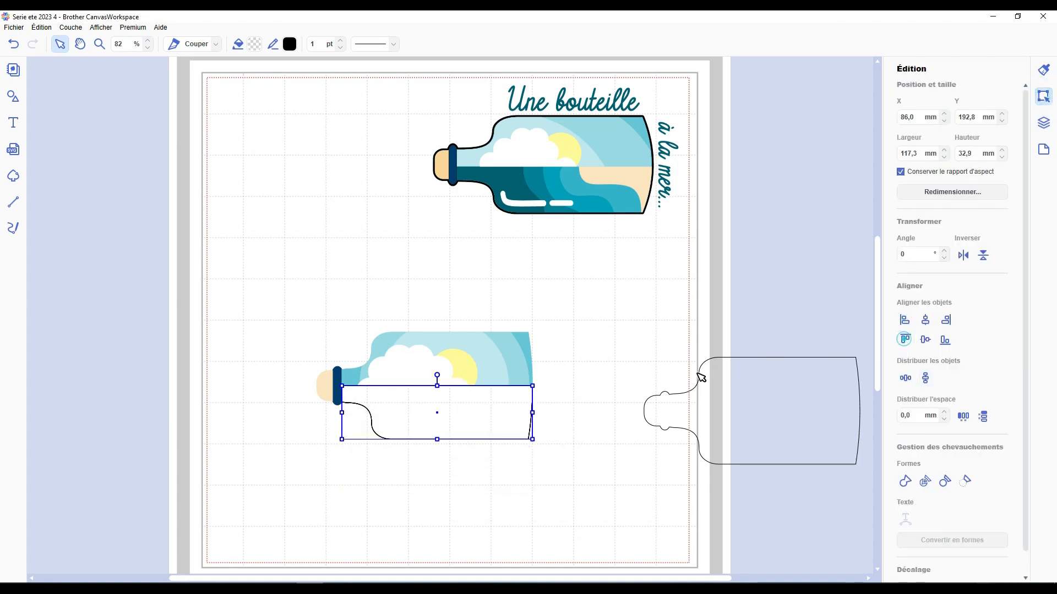
click(572, 351)
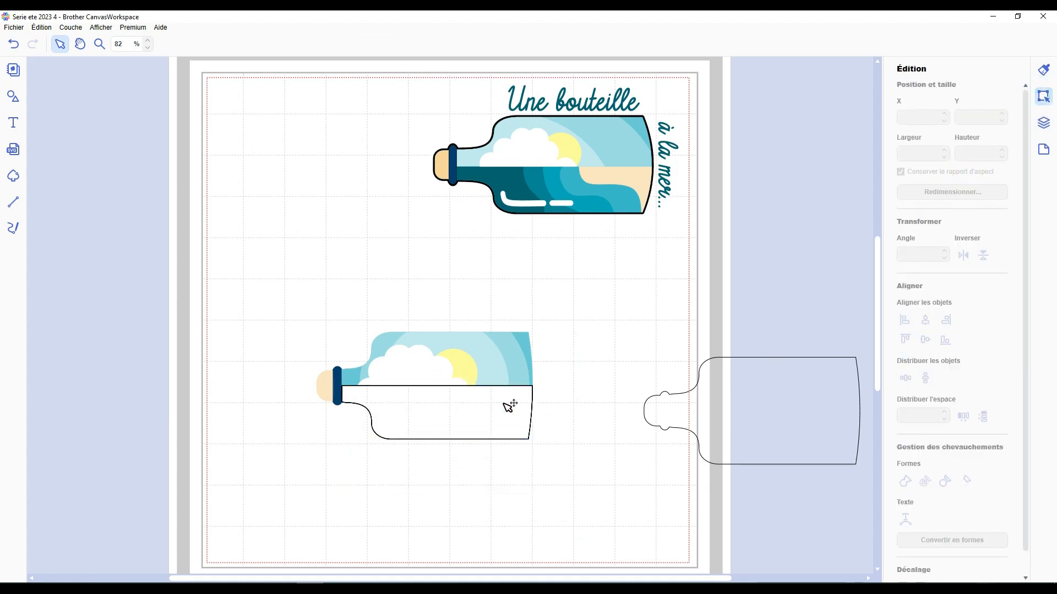
Draw a closed curved beach shape about 70 × 74 mm over the wide end of the bottle's lower half
scroll(486, 462, up, 2)
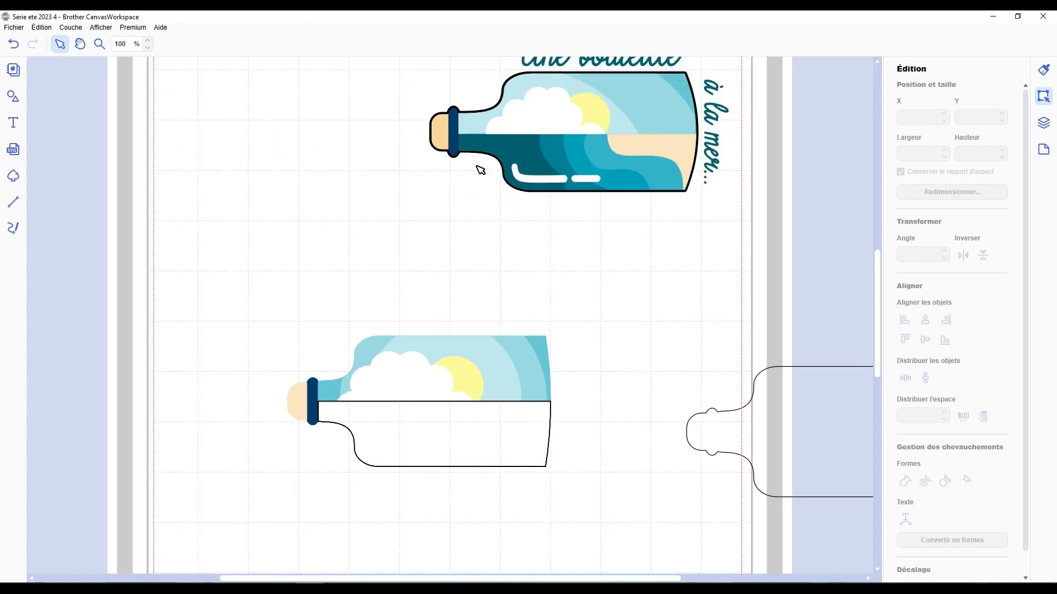
scroll(547, 327, down, 1)
key(l)
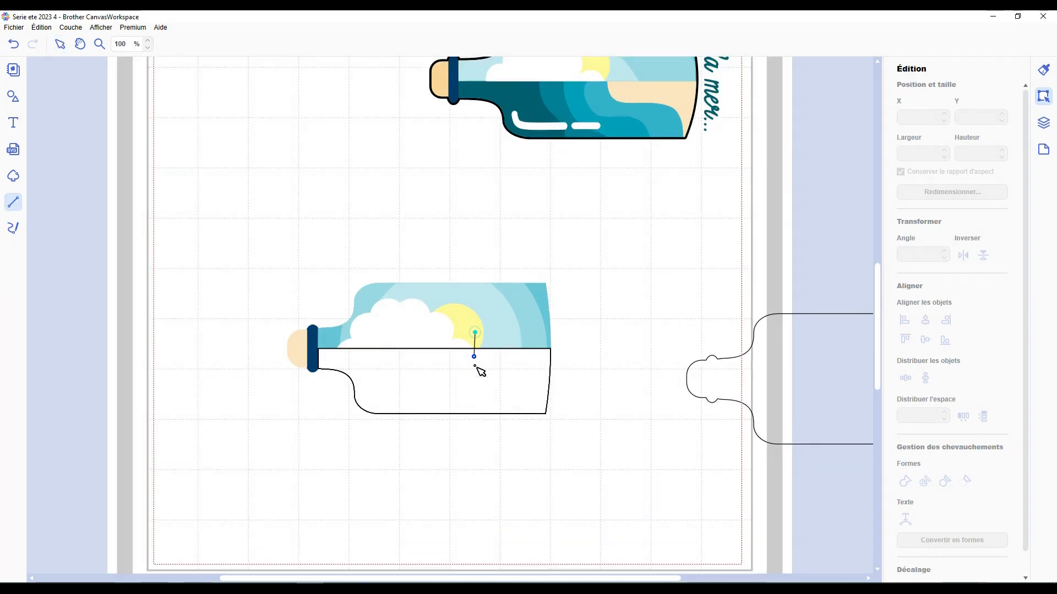
click(474, 365)
click(528, 377)
double_click(518, 448)
click(589, 455)
double_click(601, 312)
click(475, 333)
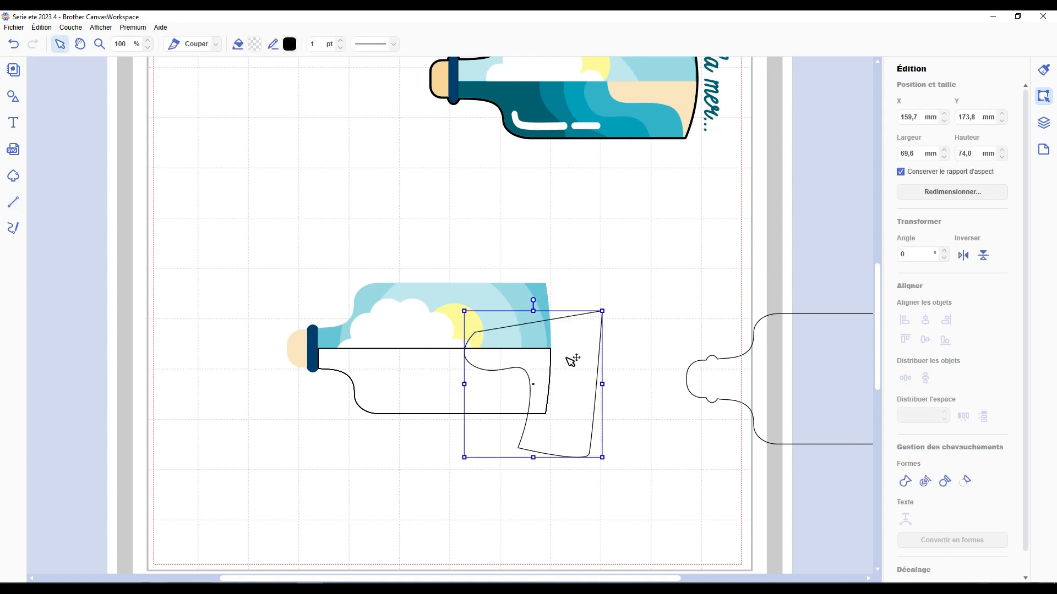
Edit the beach shape's nodes and handles so its wavy edge slopes smoothly down to the bottle's lower-right corner
double_click(567, 358)
drag(518, 448, 541, 455)
click(528, 378)
drag(524, 355, 518, 369)
drag(528, 378, 532, 386)
drag(541, 456, 536, 461)
click(416, 44)
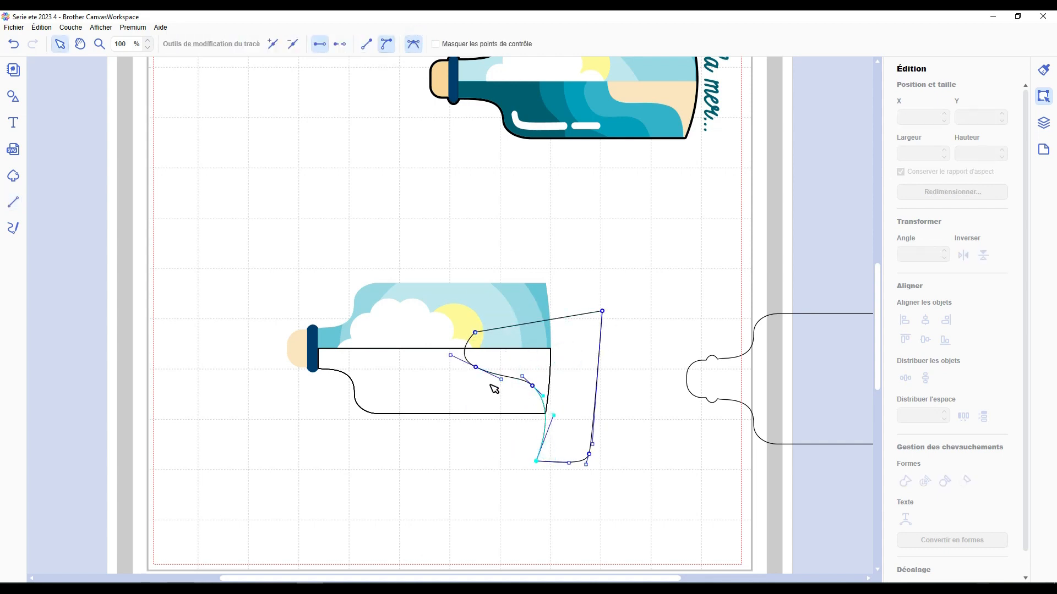
click(656, 276)
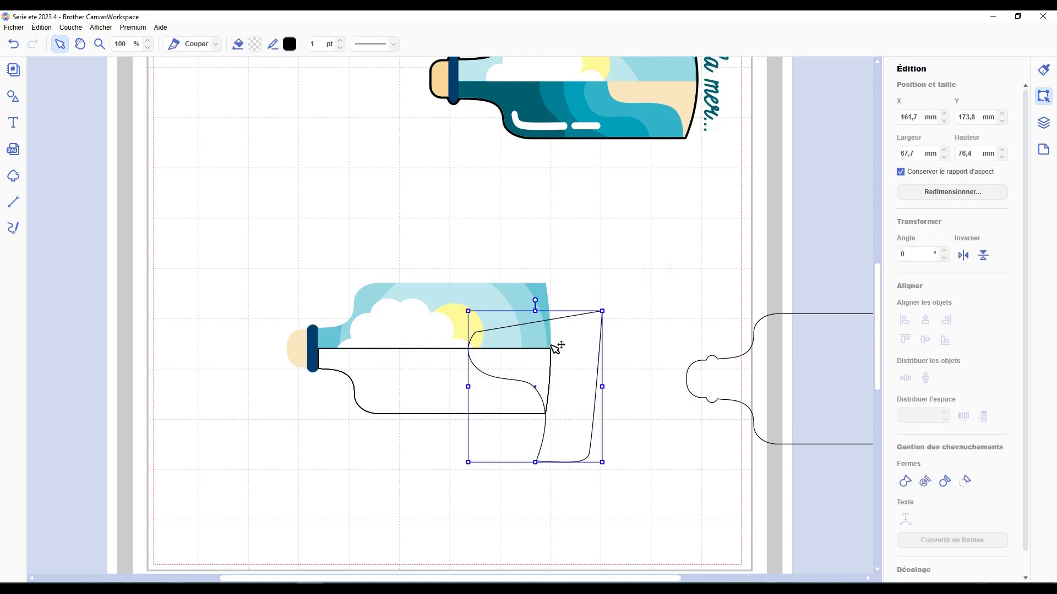
Draw a second closed wavy shape enclosing the beach shape, its curved edge crossing the bottle's lower half slightly nearer the neck
click(660, 283)
scroll(554, 368, up, 1)
click(512, 407)
click(640, 335)
click(13, 202)
click(452, 341)
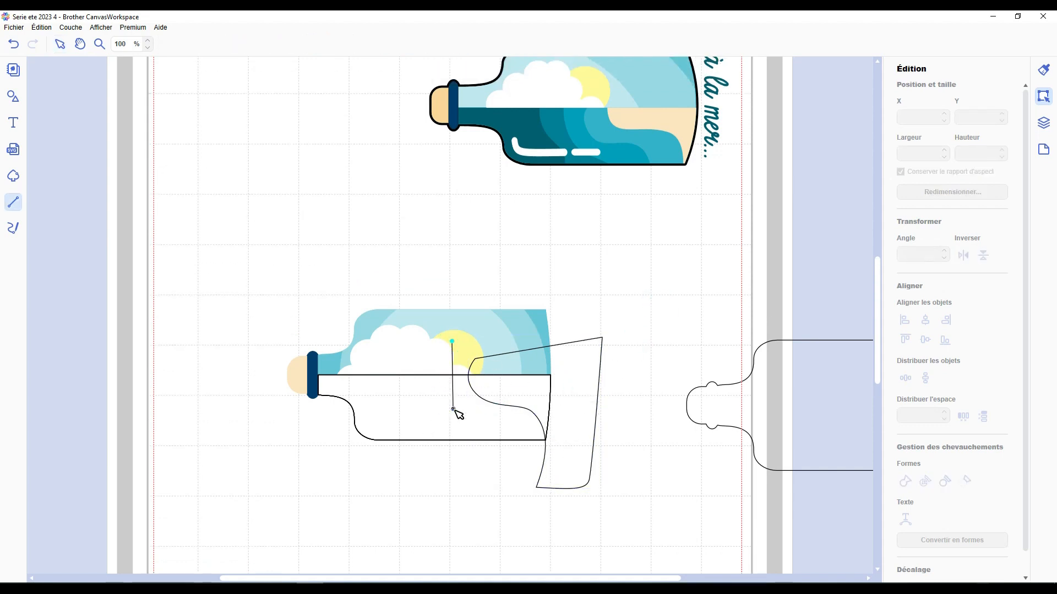
drag(453, 409, 473, 430)
drag(505, 433, 509, 460)
click(481, 507)
click(607, 514)
click(629, 292)
double_click(458, 342)
click(473, 252)
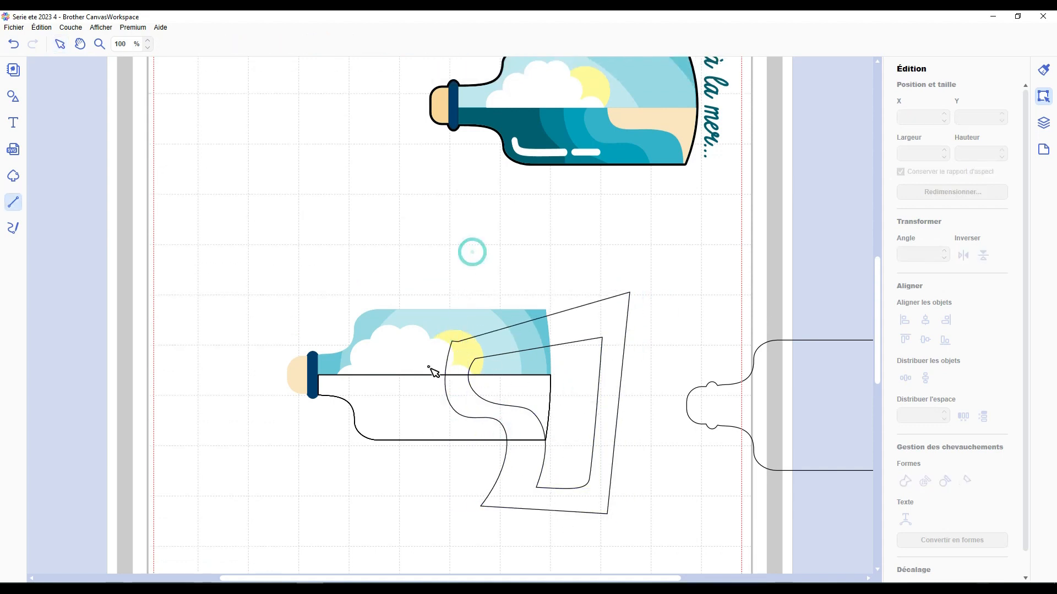
Draw a third closed shape around the previous two, its wavy edge one sea band closer to the bottle's neck
click(426, 354)
drag(425, 415, 467, 449)
click(438, 489)
drag(508, 536, 527, 534)
click(626, 508)
click(653, 269)
click(465, 307)
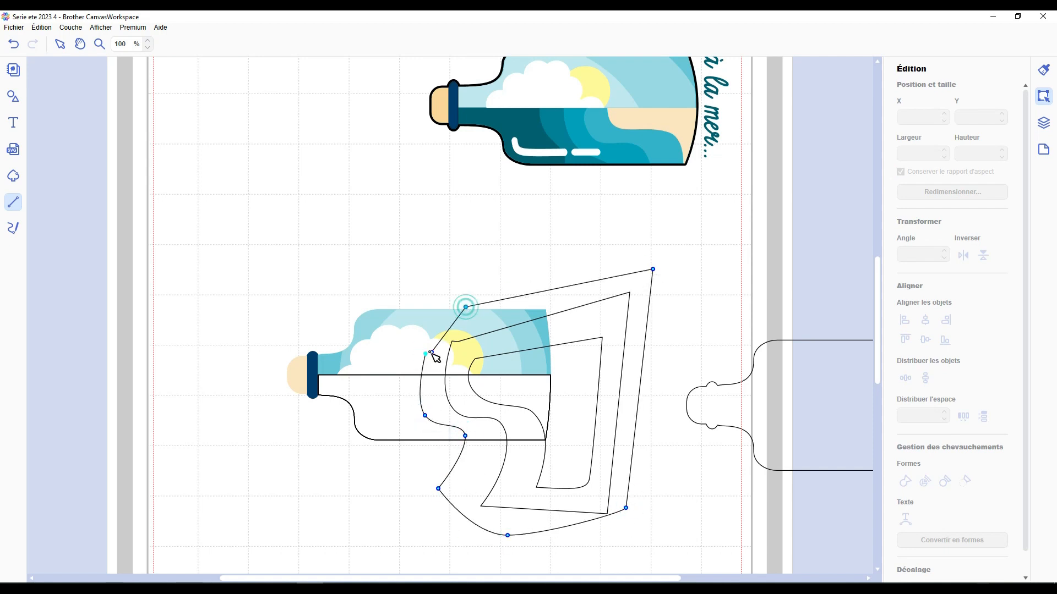
click(426, 354)
Draw the outermost closed wavy shape for the sea bands, its edge crossing the bottle below the cloud
drag(394, 424, 426, 465)
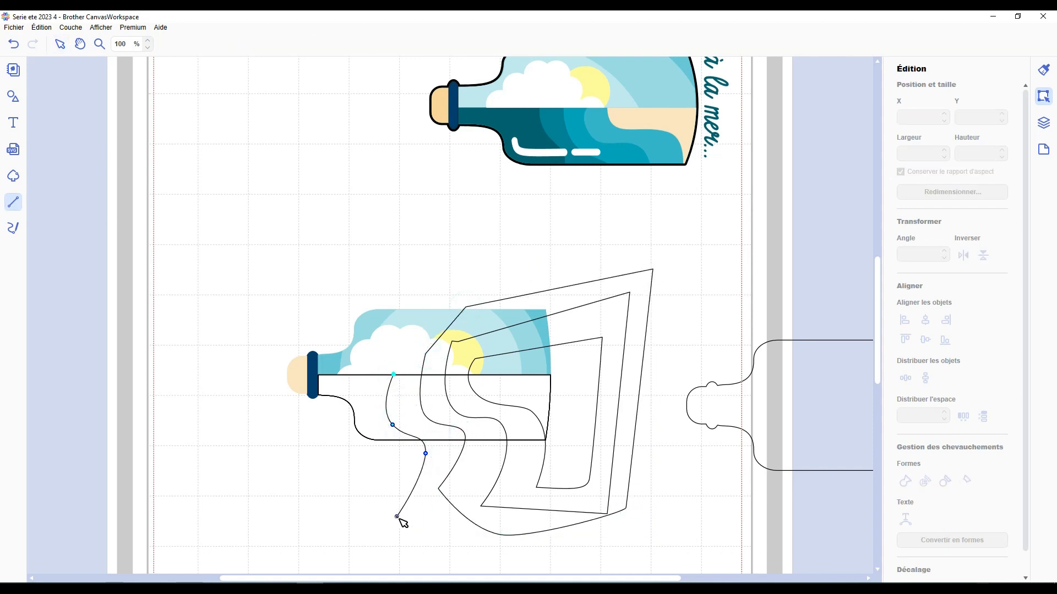
click(397, 516)
click(576, 544)
click(679, 344)
drag(560, 249, 552, 252)
click(393, 375)
click(326, 473)
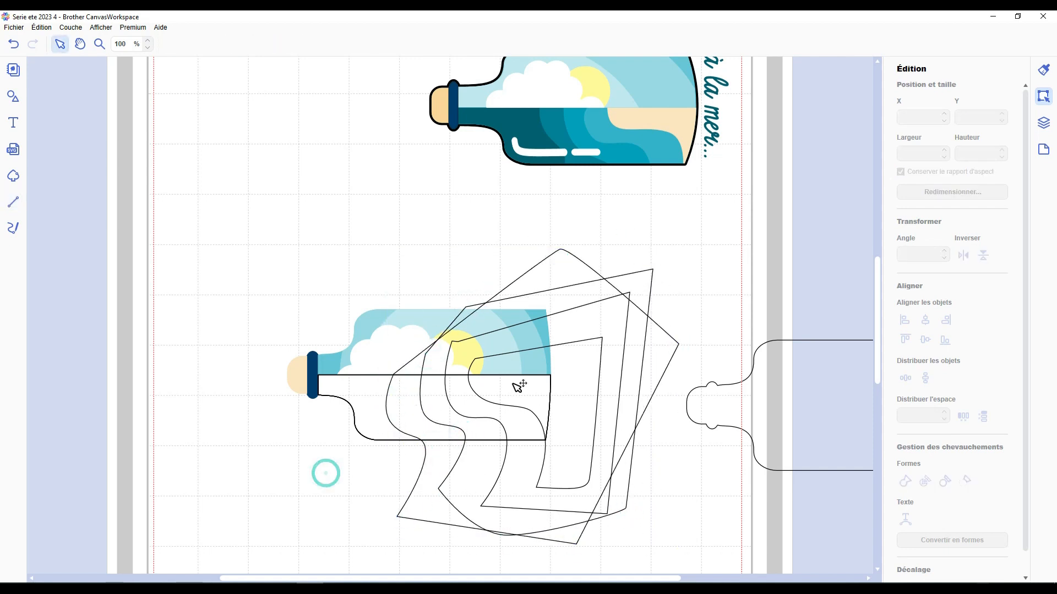
Trim the outermost wavy shape with a copy of the bottle's lower half, keeping only the part inside the bottle
click(387, 402)
click(925, 481)
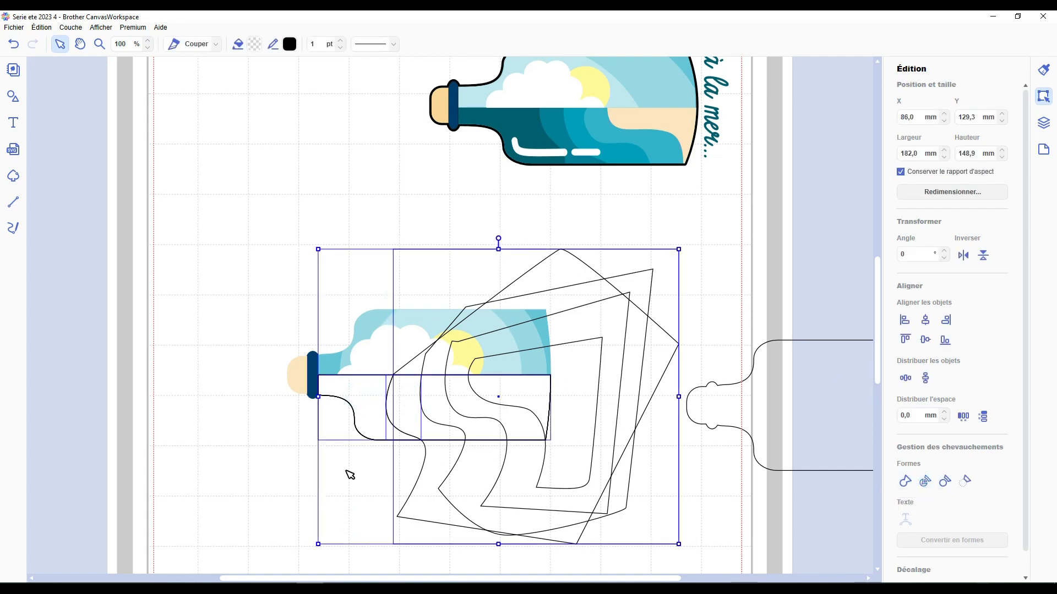
shift+click(407, 396)
key(Delete)
Fill and outline the trimmed outermost band in dark teal and move it below the uncoloured shapes in the layer order
click(1044, 123)
click(926, 89)
click(257, 44)
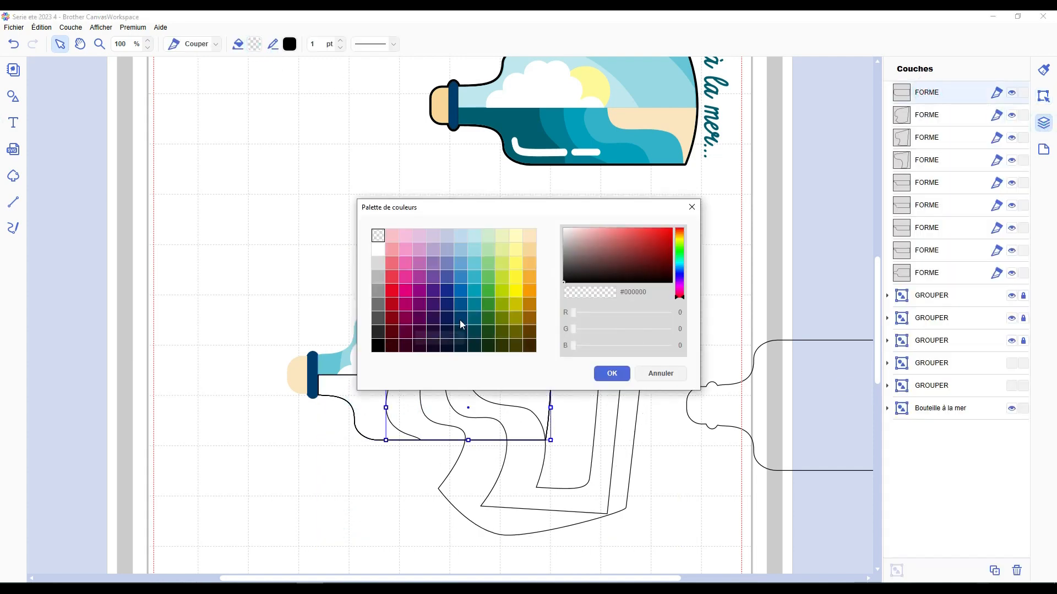
click(474, 304)
click(611, 373)
click(291, 41)
click(474, 304)
click(611, 373)
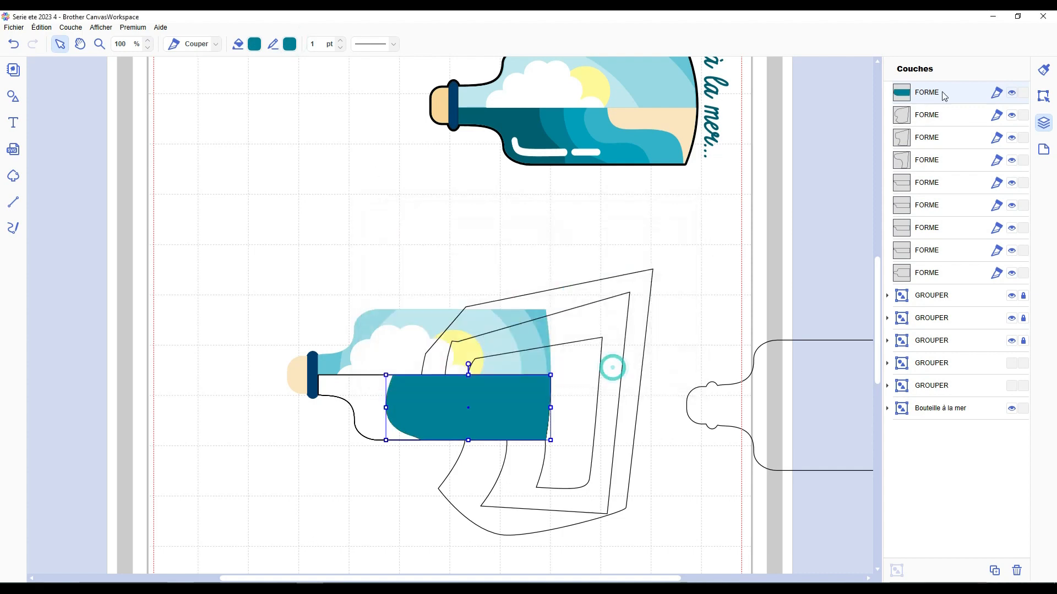
drag(943, 93, 928, 252)
Colour the fill and outline of the bottle's lower half behind that band in the darkest teal
click(257, 44)
click(611, 373)
click(290, 44)
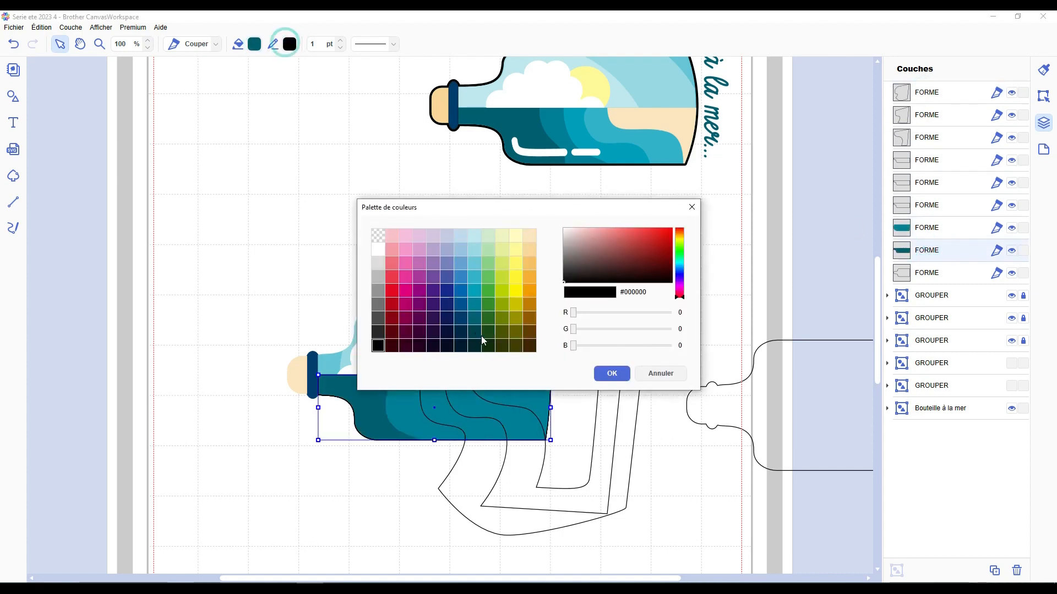
click(474, 304)
click(611, 373)
Trim the second-largest wavy shape to the bottle's lower half and remove the leftover
click(468, 325)
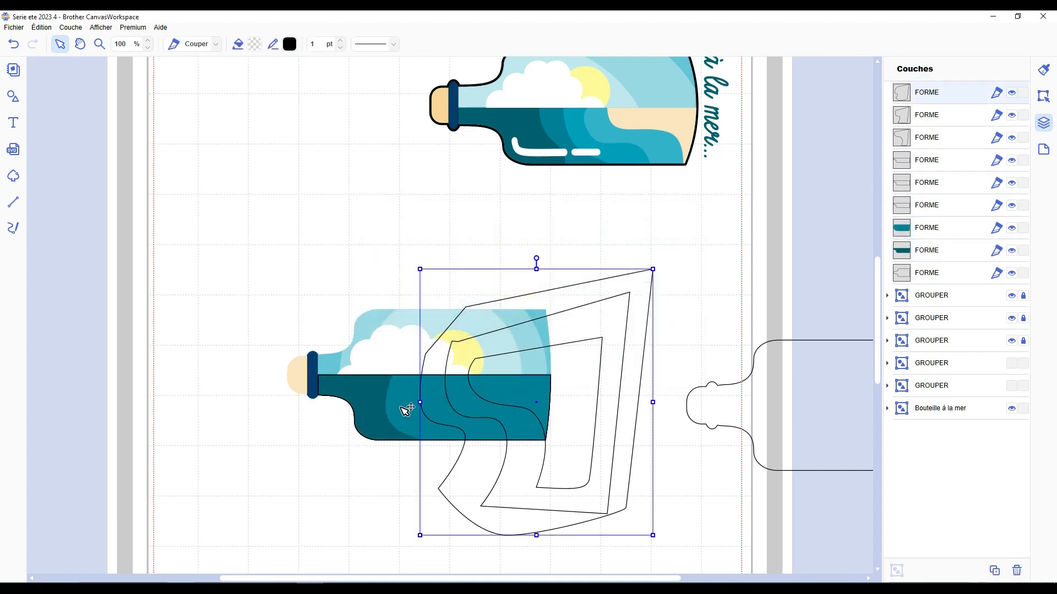
shift+click(404, 408)
key(ctrl+shift+d)
shift+click(438, 393)
key(Delete)
click(436, 399)
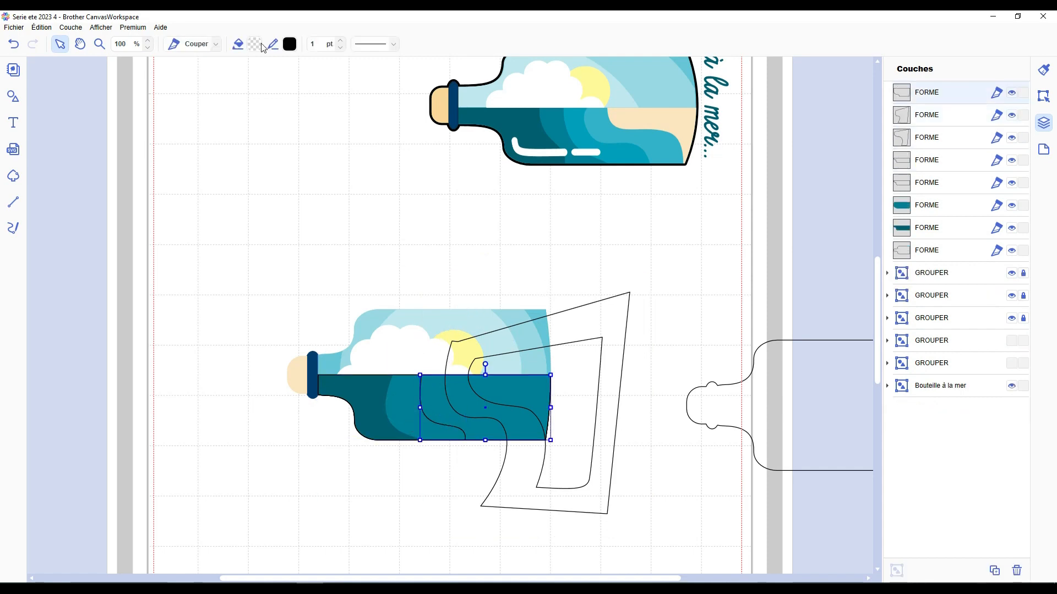
Fill and outline the newly trimmed band in bright turquoise and place it directly above the dark teal band in the layers
click(254, 44)
click(475, 291)
click(611, 373)
click(288, 43)
click(474, 290)
click(602, 370)
drag(951, 95, 954, 190)
click(601, 245)
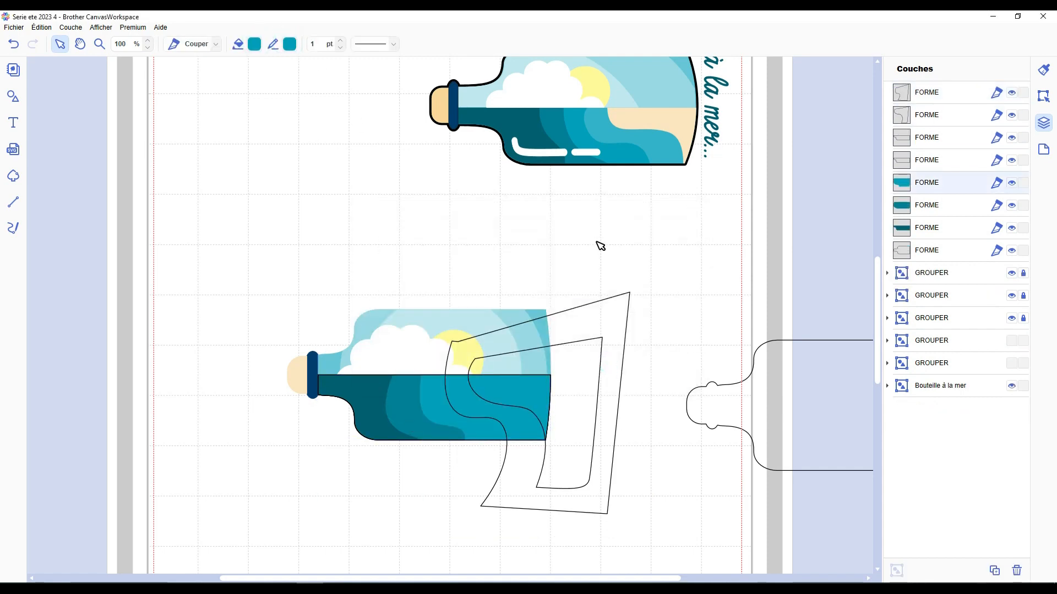
Trim the wavy shape surrounding the beach to the bottle's lower half
click(512, 325)
shift+click(427, 398)
key(ctrl+shift+d)
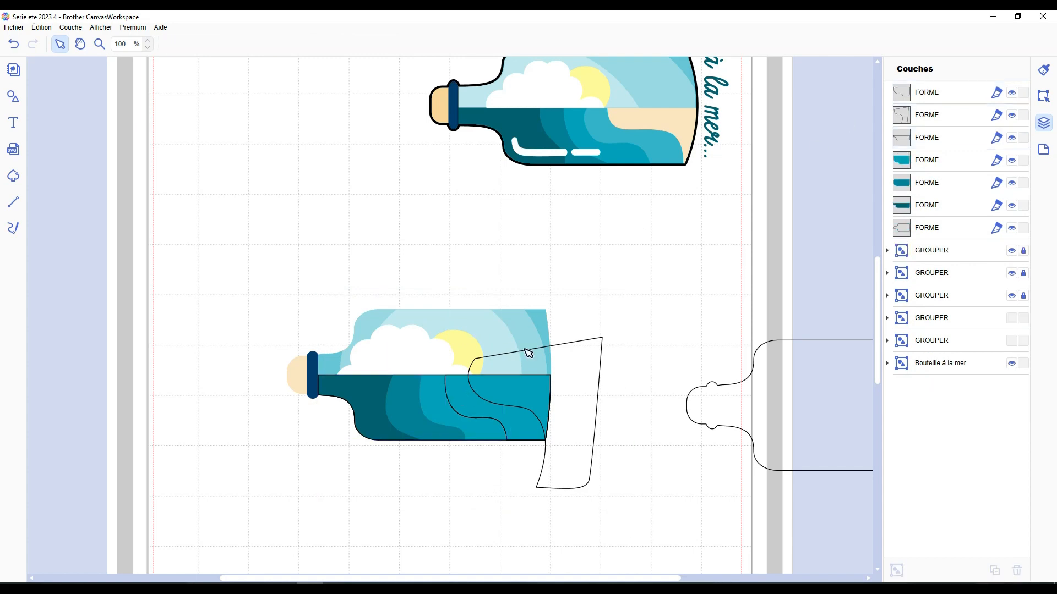
Colour this sea band light turquoise #66C5D6 and place it above the turquoise band in the layer order
click(254, 44)
click(473, 264)
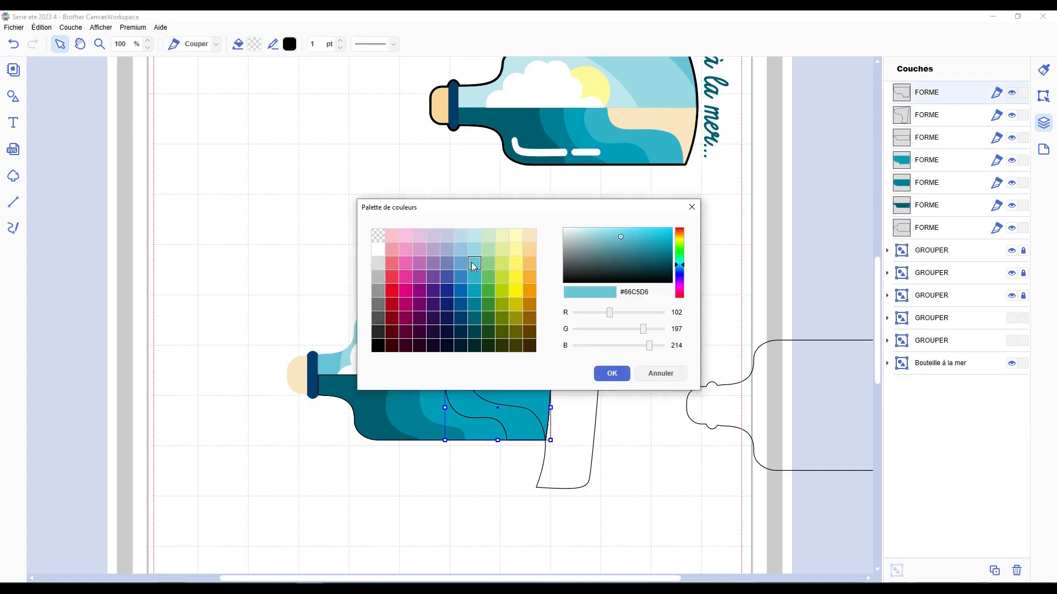
click(611, 373)
click(924, 116)
drag(909, 141, 927, 91)
Trim the beach shape with the remaining copies of the bottle's lower half so only the part inside the bottle stays
click(573, 396)
shift+click(430, 418)
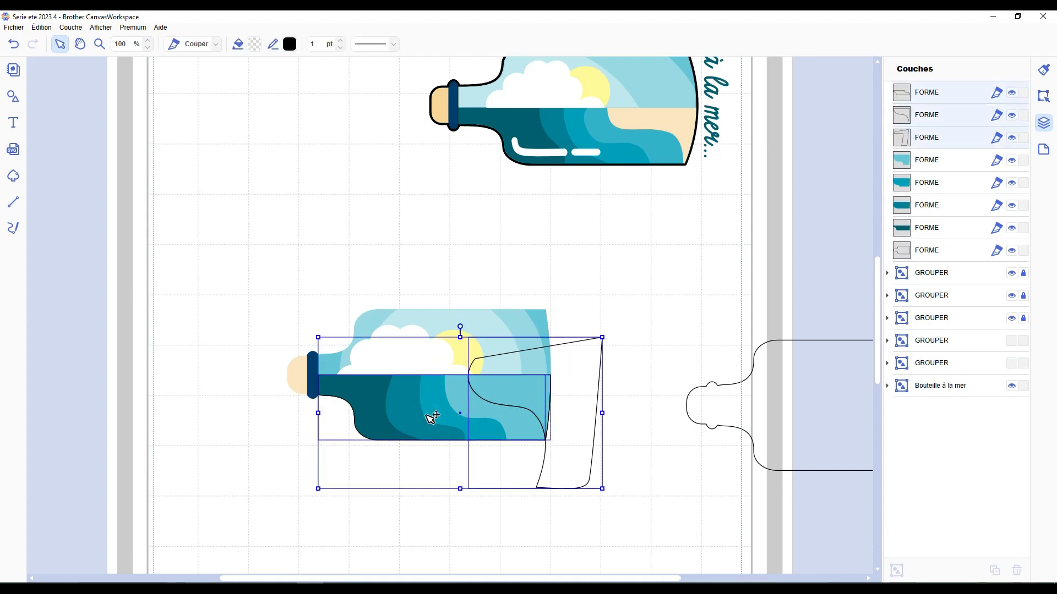
key(ctrl+i)
Set the beach's fill and outline to the pale sand colour
click(255, 43)
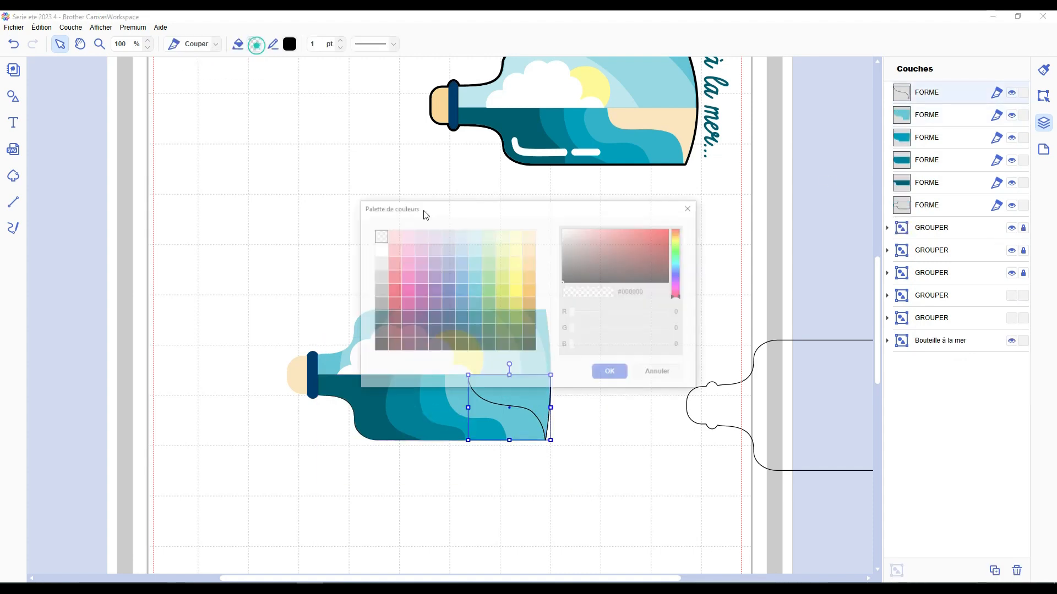
click(527, 236)
click(611, 372)
click(289, 44)
click(527, 235)
click(612, 372)
click(610, 373)
Group the beach with the darkest sea shape
scroll(614, 343, up, 2)
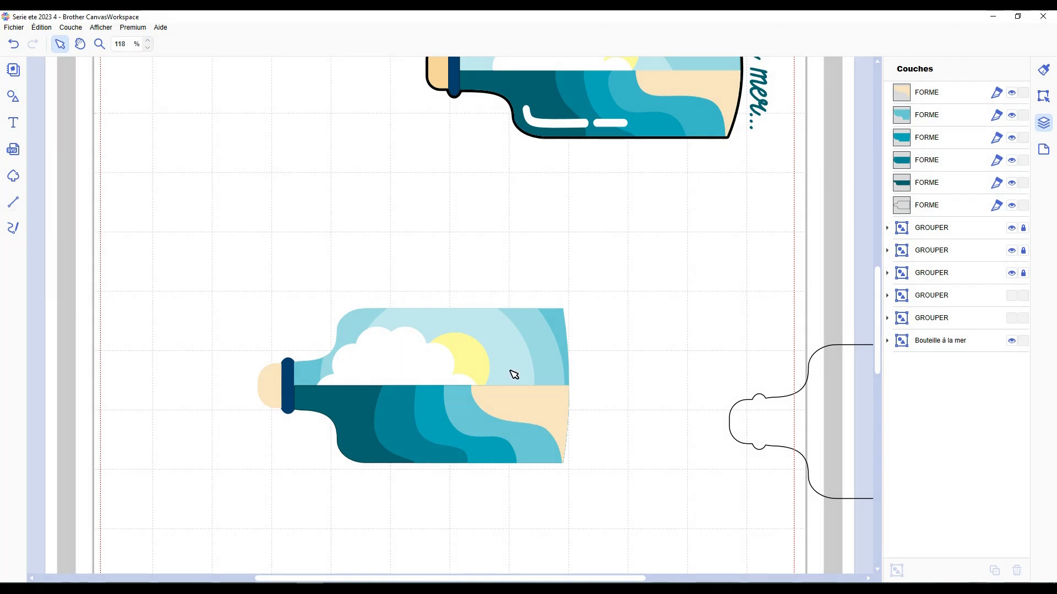
scroll(514, 375, down, 2)
click(960, 92)
ctrl+click(948, 181)
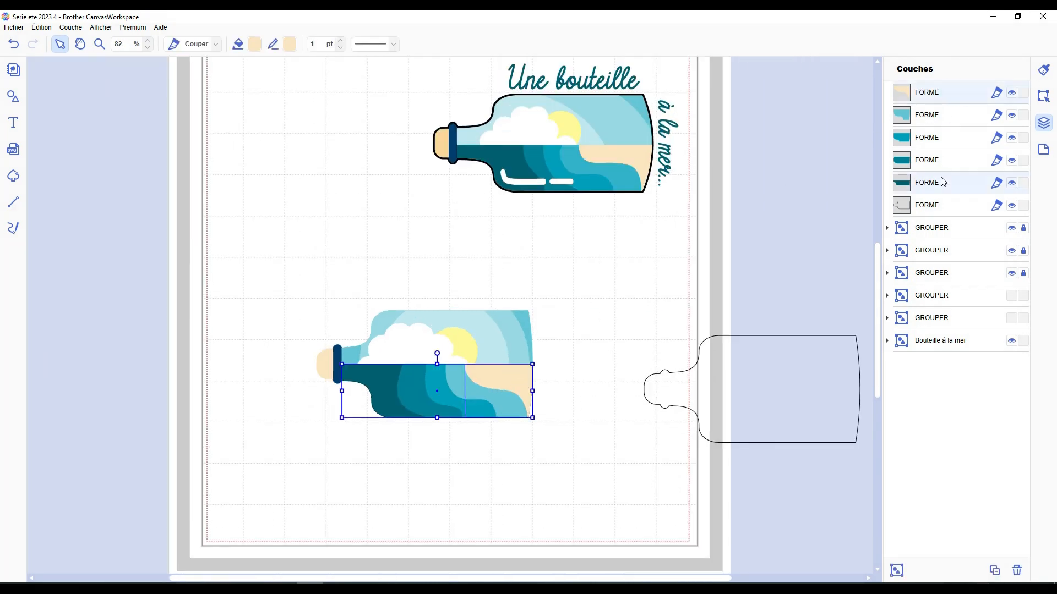
key(ctrl+g)
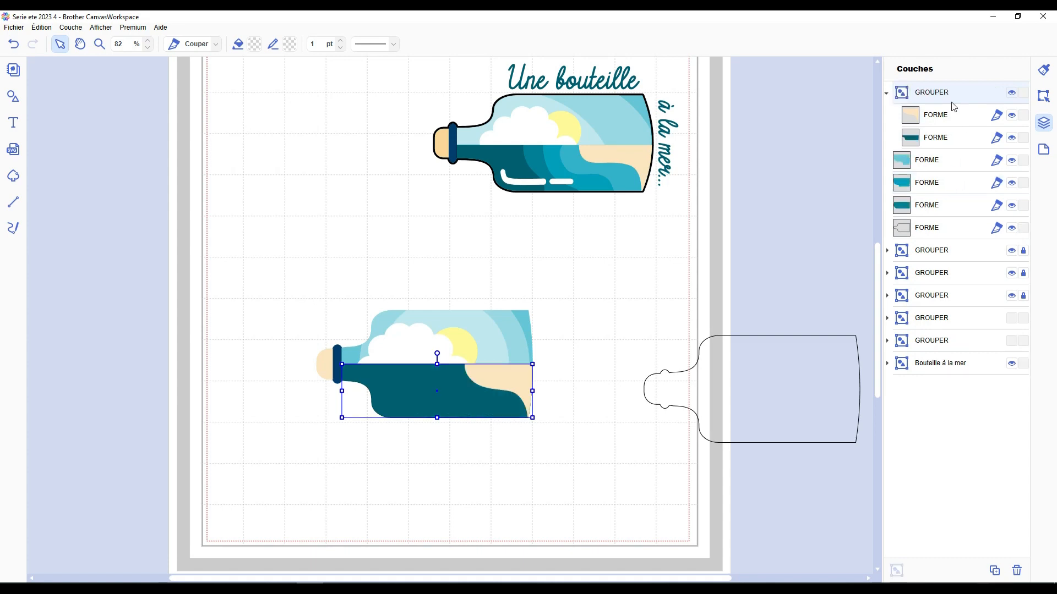
Add the three remaining sea bands to the beach group and lock the group beneath the bottle outline layer
click(922, 159)
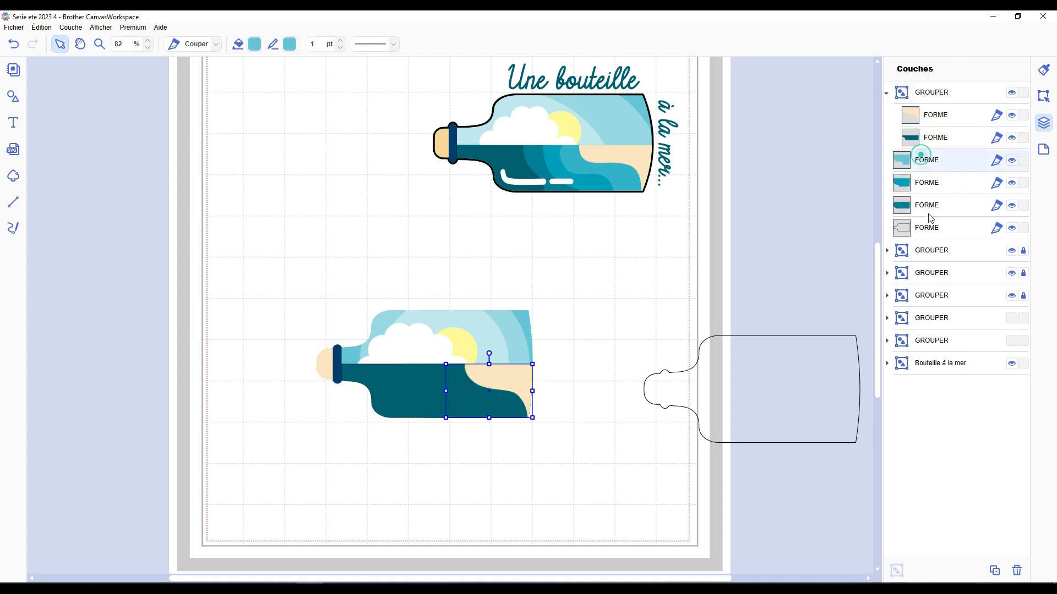
ctrl+click(927, 207)
ctrl+click(928, 185)
drag(927, 163, 933, 132)
click(1023, 118)
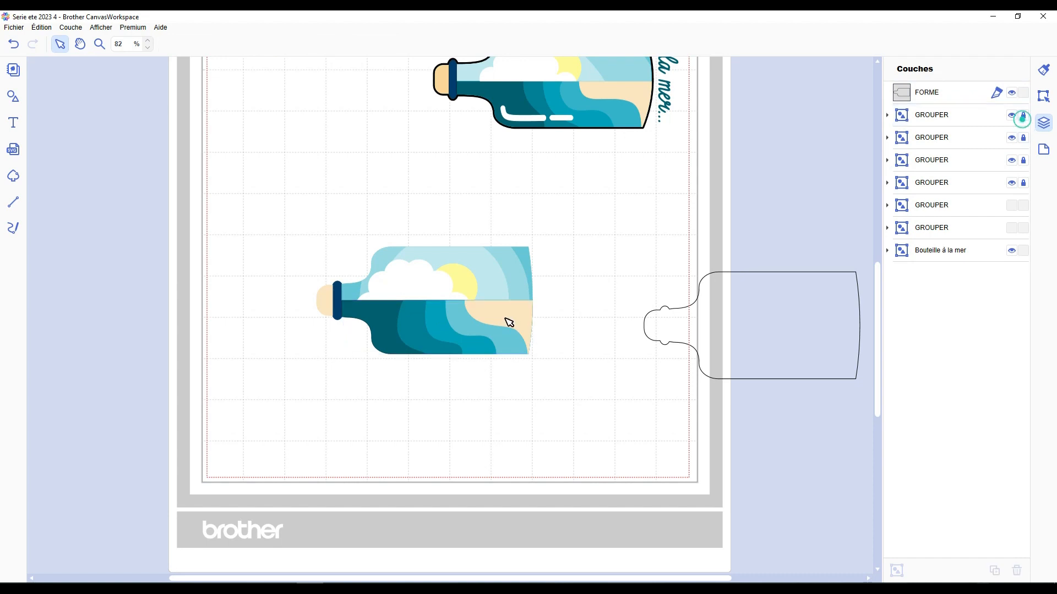
drag(488, 287, 438, 354)
drag(398, 281, 454, 347)
drag(306, 281, 370, 312)
Draw a curved open highlight line along the bottle's lower shoulder corner and a short horizontal line beside its end
scroll(456, 404, up, 1)
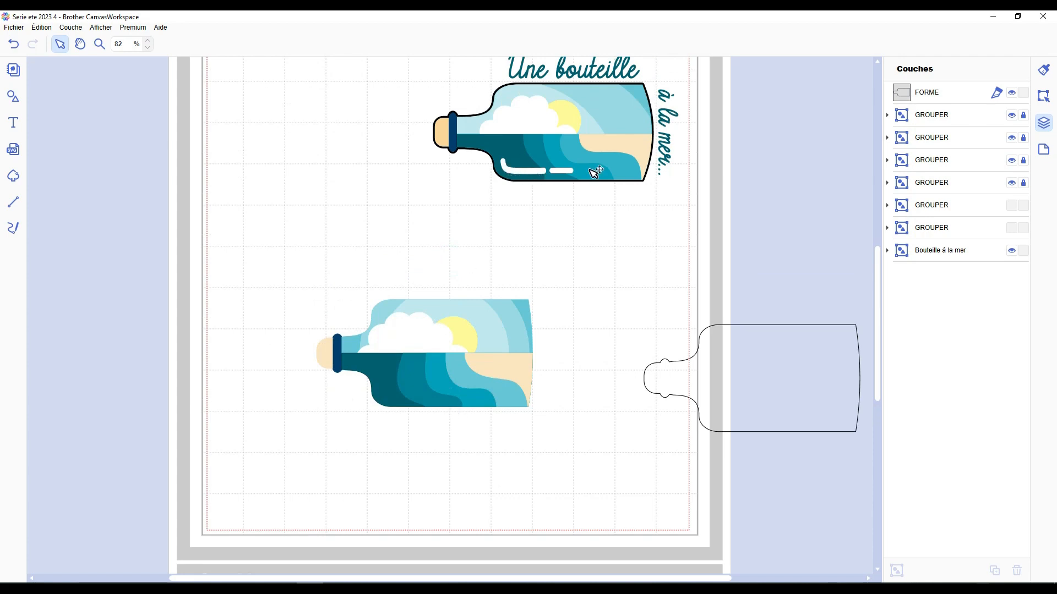
click(13, 202)
click(383, 386)
drag(407, 401, 440, 403)
click(437, 400)
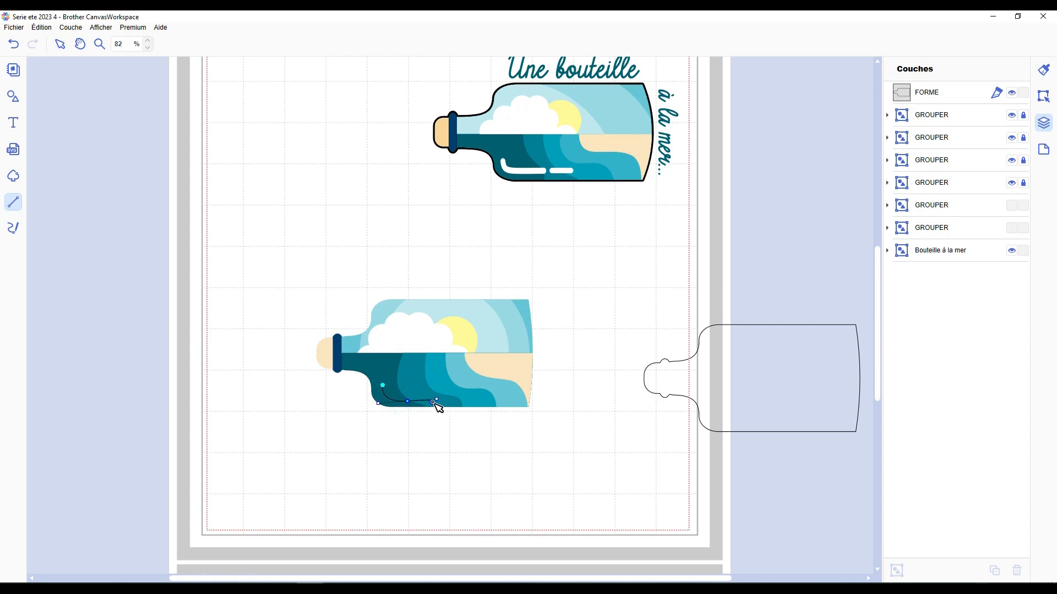
double_click(432, 401)
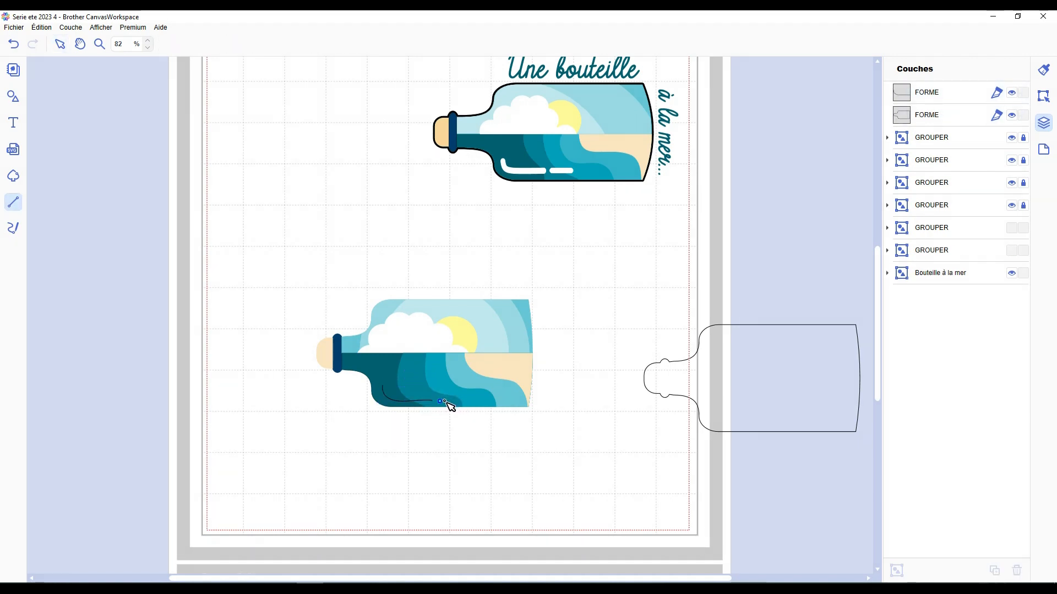
drag(448, 403, 471, 403)
double_click(467, 400)
Edit the curved highlight line's nodes so it runs straight down, bends smoothly and continues as a level line
scroll(407, 456, up, 5)
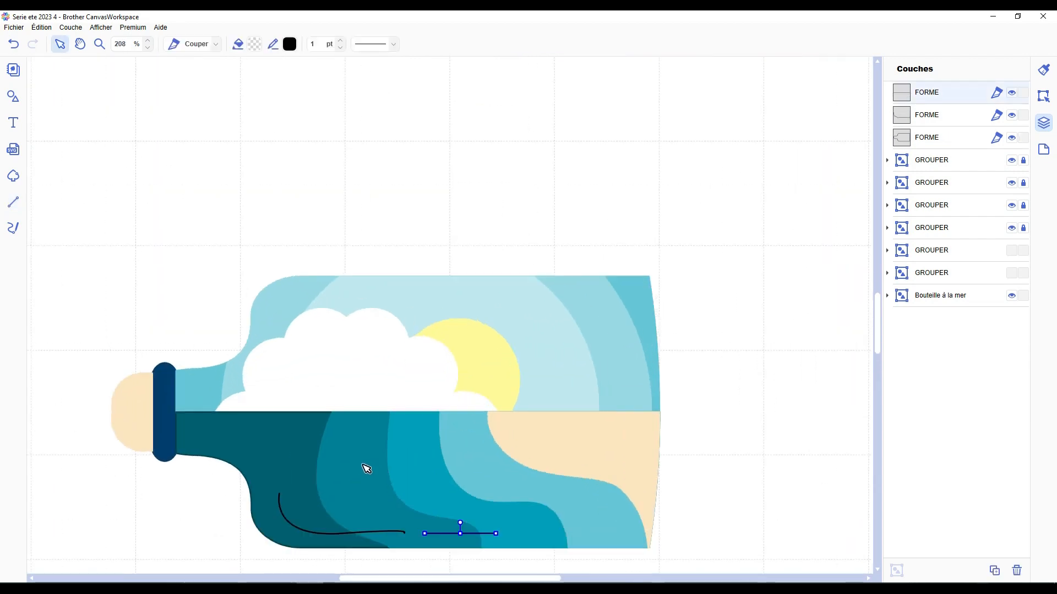
scroll(366, 467, down, 1)
click(286, 462)
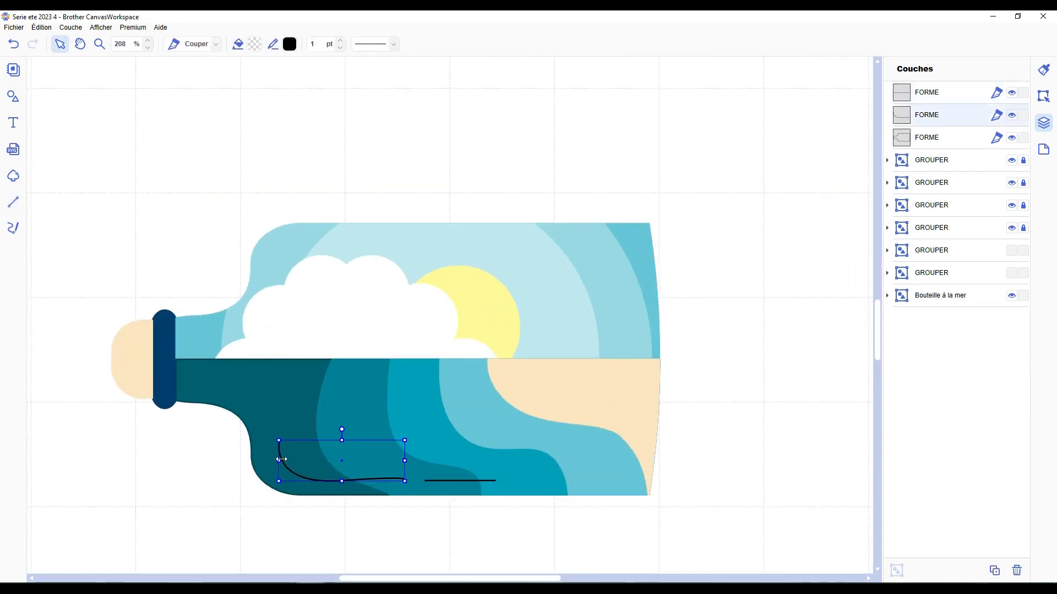
double_click(287, 466)
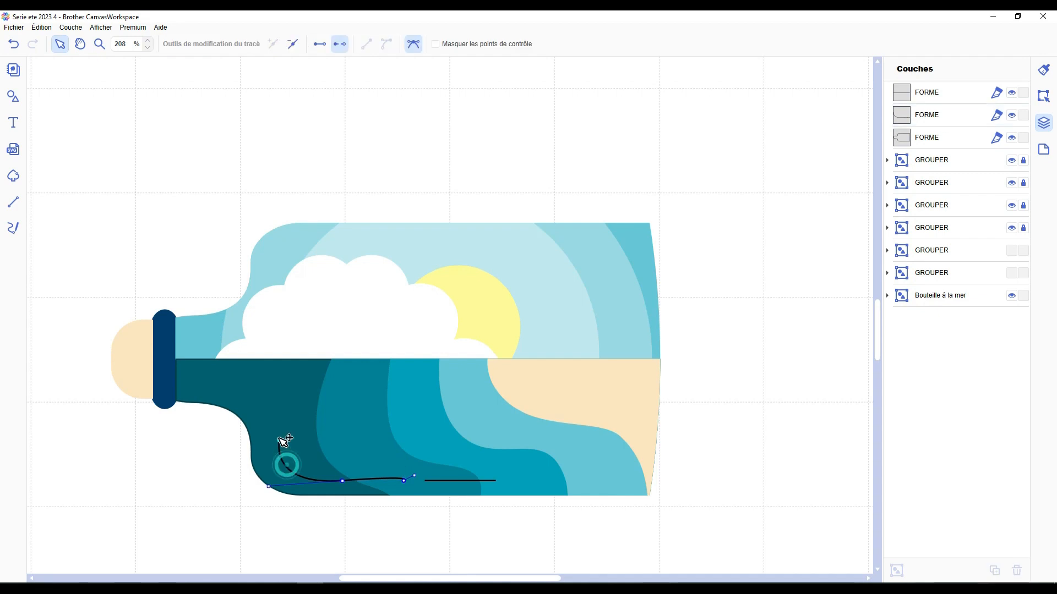
scroll(381, 488, down, 3)
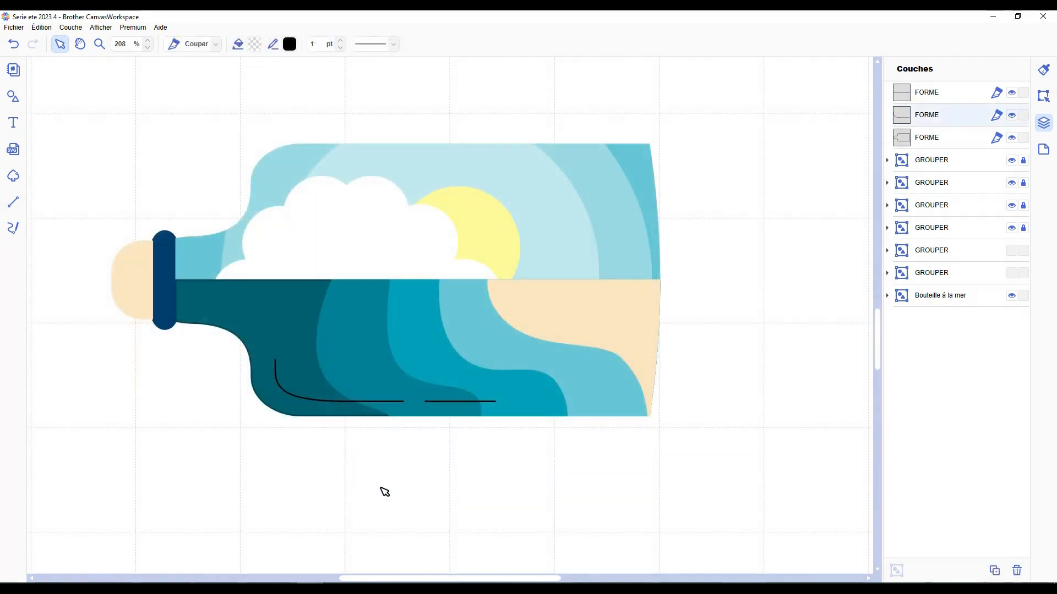
click(380, 488)
Offset both highlight lines together to create rounded outlines about 4 mm thick
click(440, 401)
shift+click(388, 402)
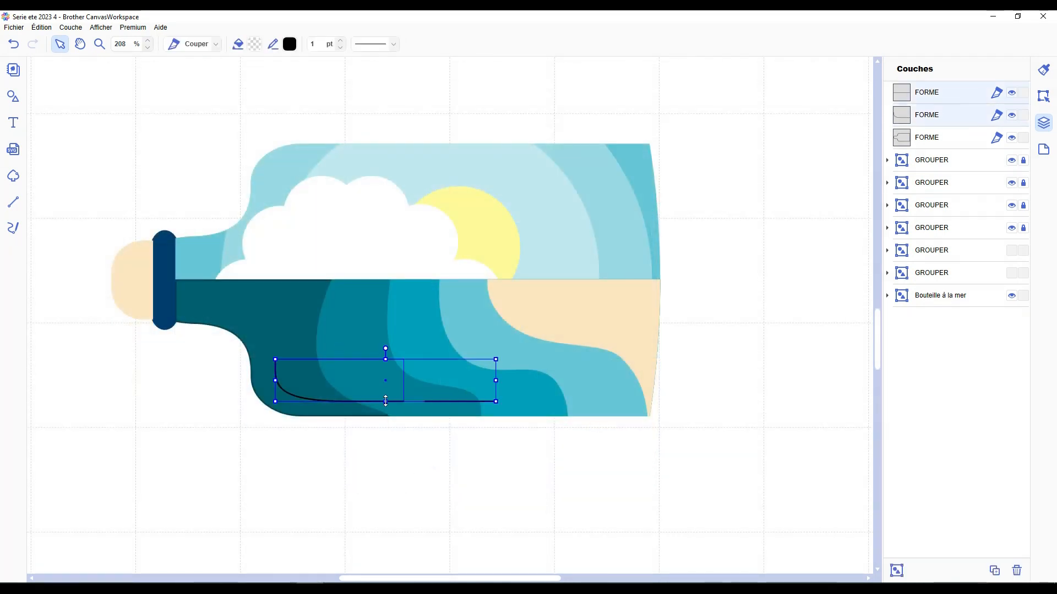
click(1043, 96)
scroll(979, 389, down, 1)
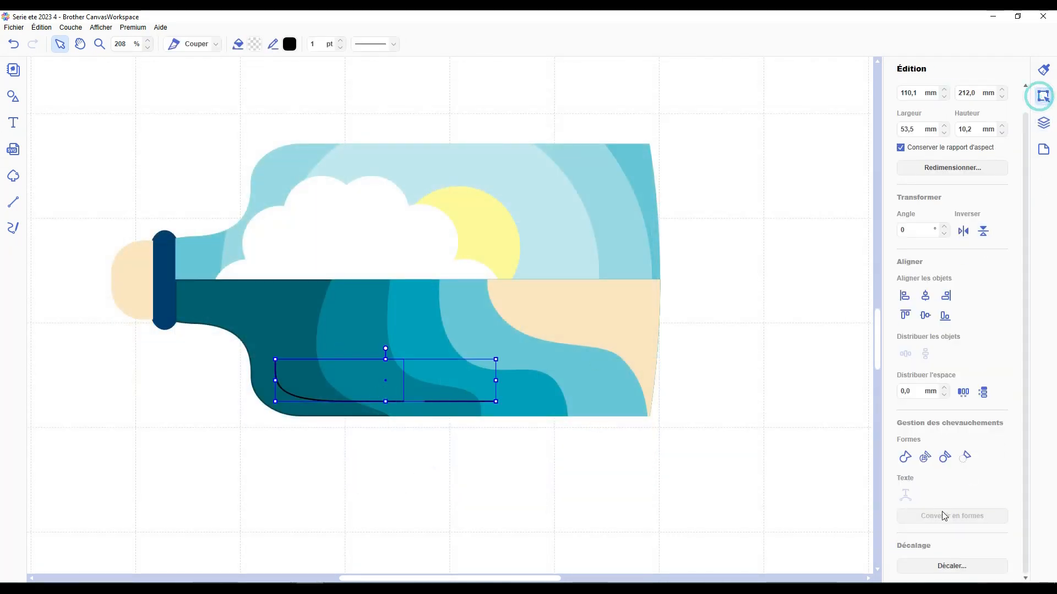
click(950, 566)
click(592, 395)
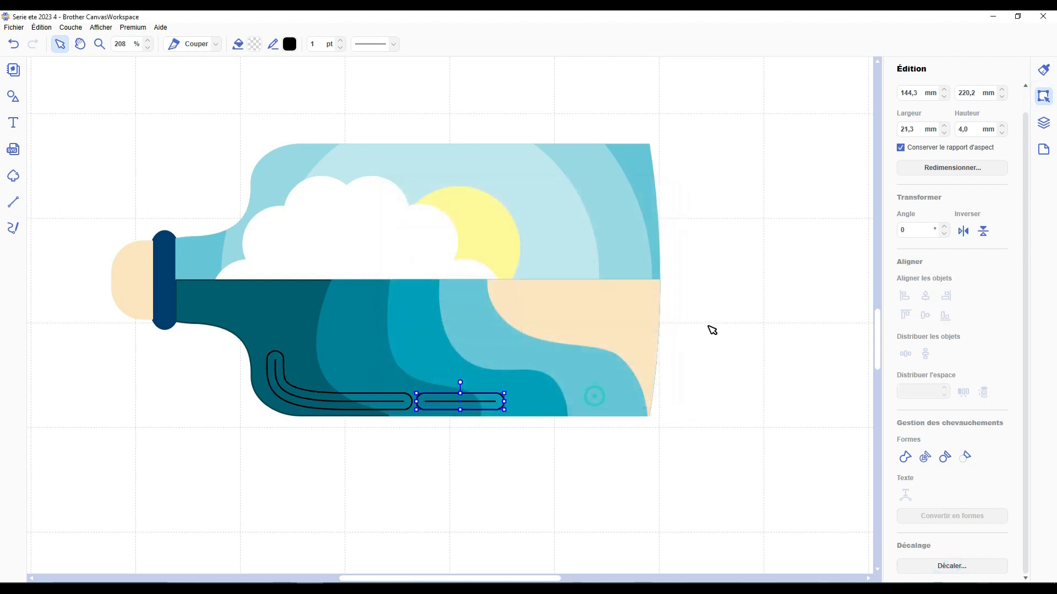
Delete the two original centre lines inside the highlight outlines
click(1043, 123)
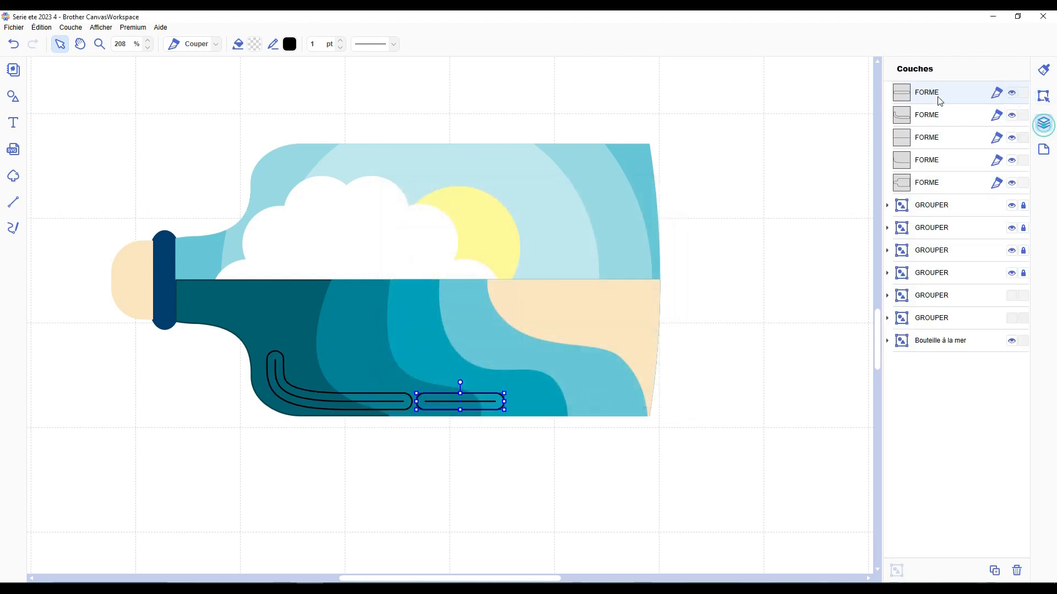
click(926, 137)
key(Delete)
click(926, 138)
key(Delete)
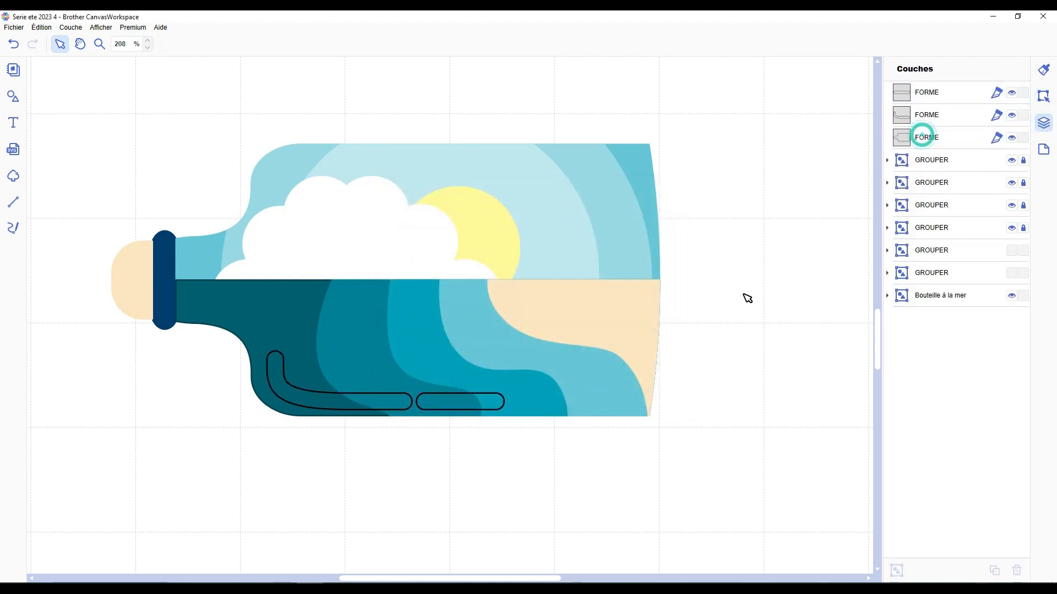
Scale both highlight outlines down together and nudge the short one away from the curved one to widen the gap
click(435, 409)
shift+click(369, 405)
drag(504, 410, 439, 394)
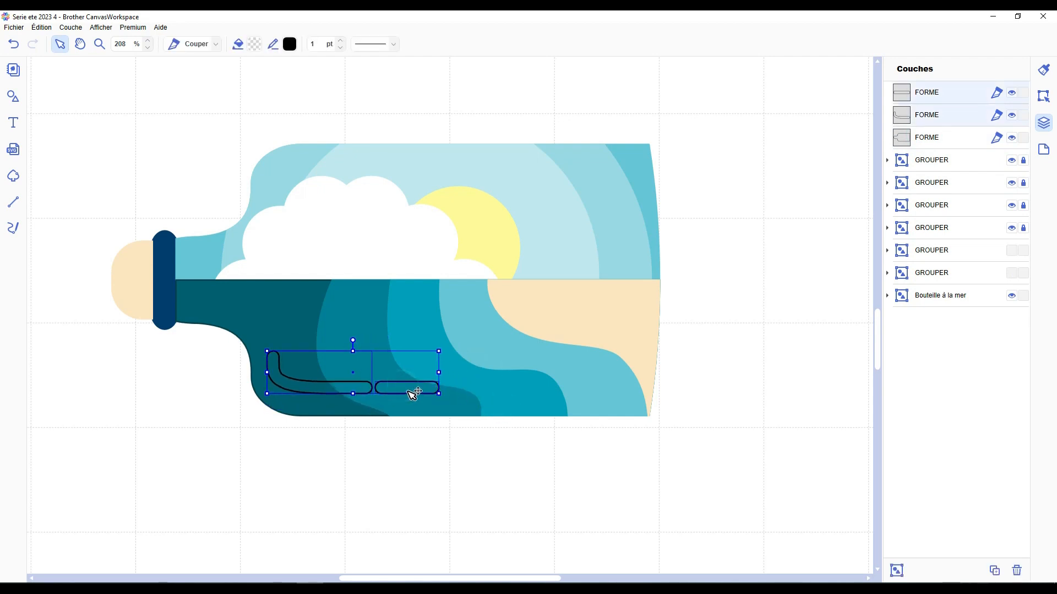
click(561, 434)
click(426, 391)
key(Right)
key(Right)
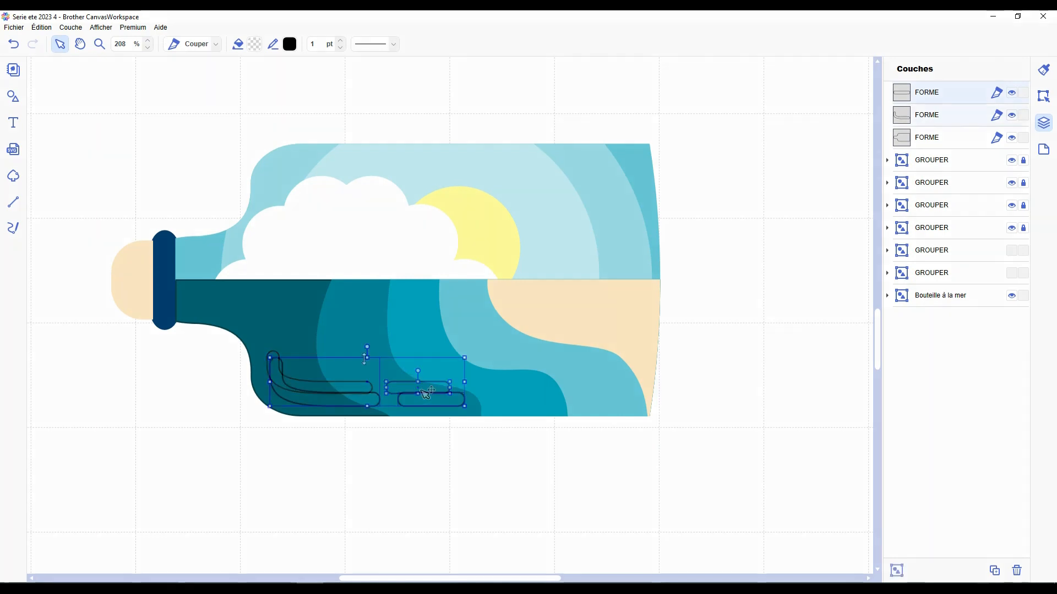
Position both highlight outlines along the bottle's lower edge and fill them with white
drag(366, 358, 358, 399)
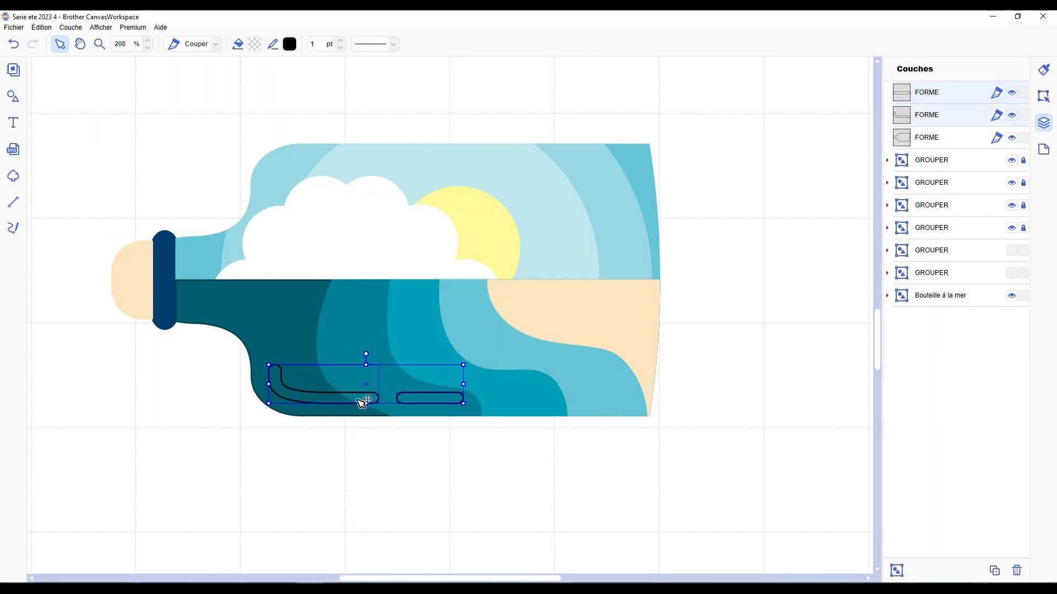
click(254, 44)
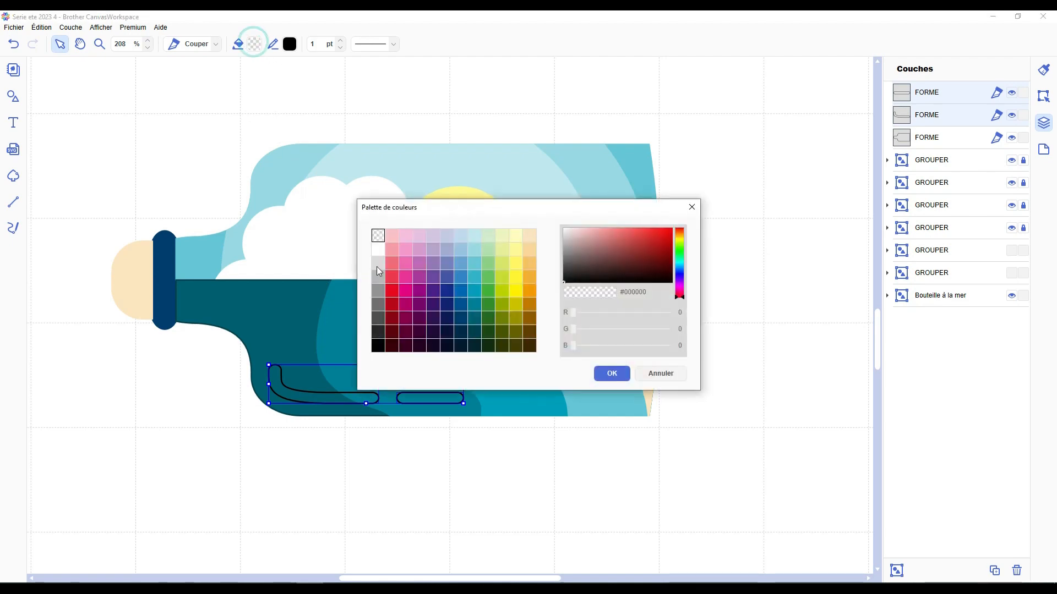
click(377, 249)
click(607, 372)
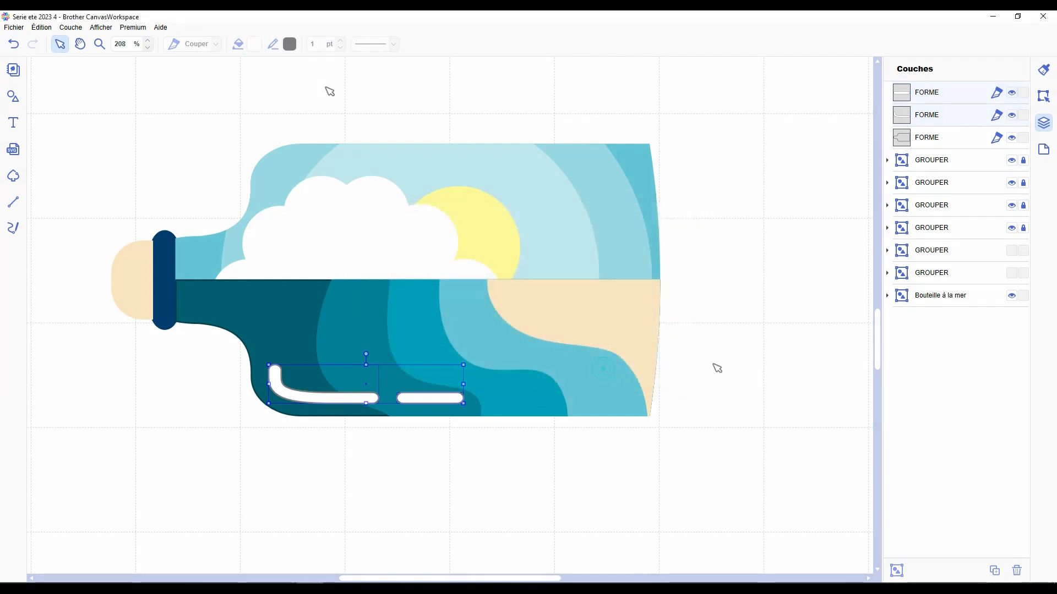
click(713, 363)
Group the two white highlight shapes together
scroll(640, 454, down, 9)
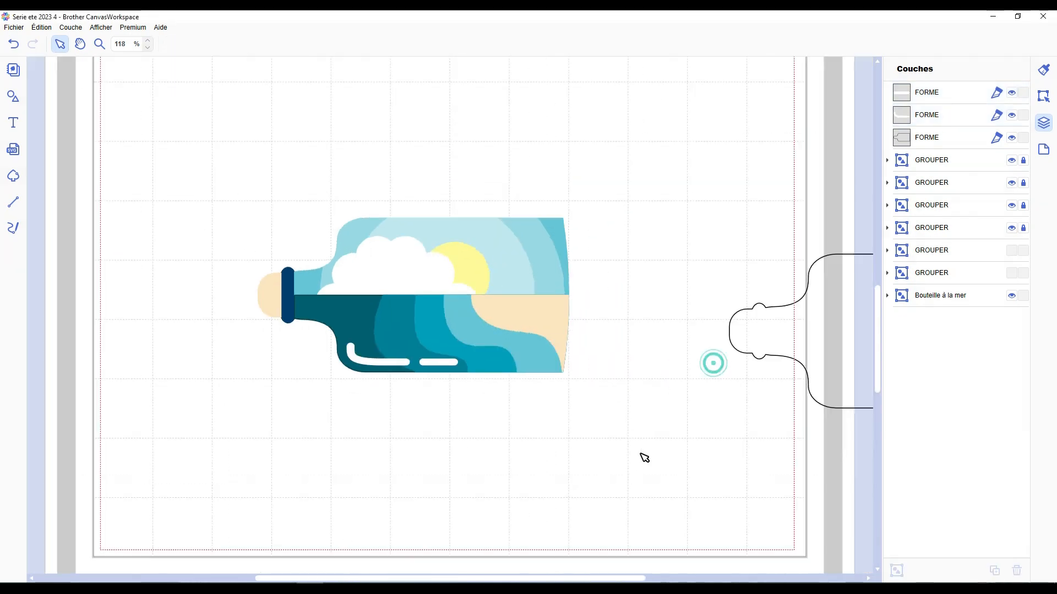
scroll(633, 454, down, 4)
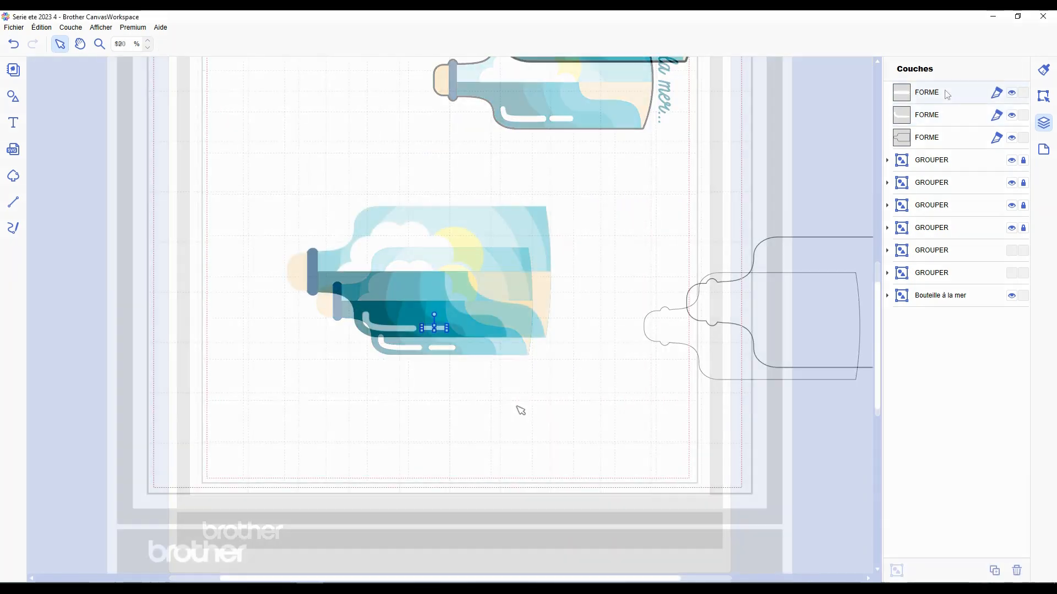
click(935, 115)
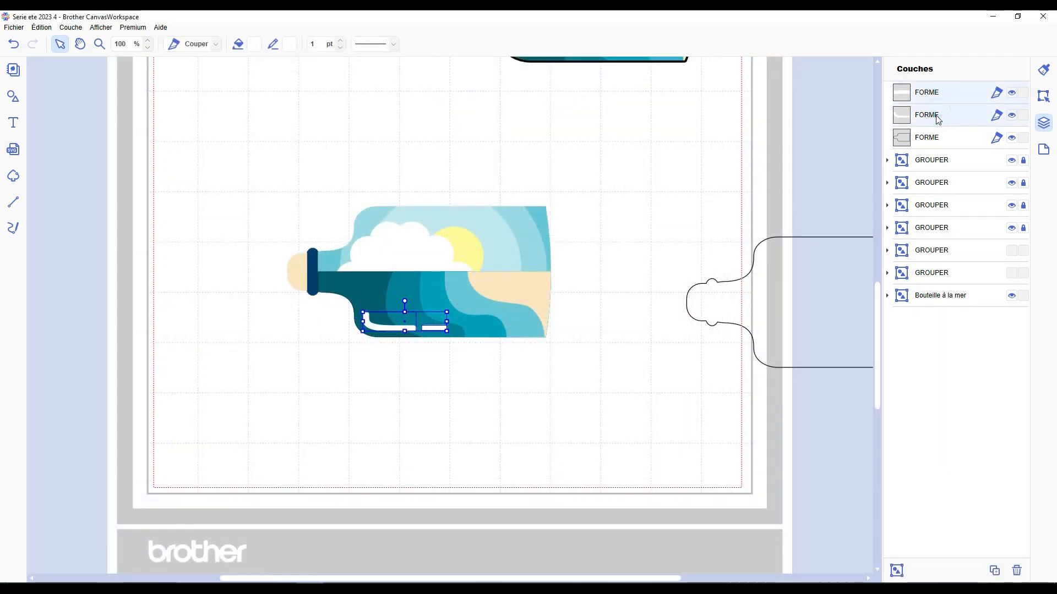
key(ctrl+g)
click(886, 93)
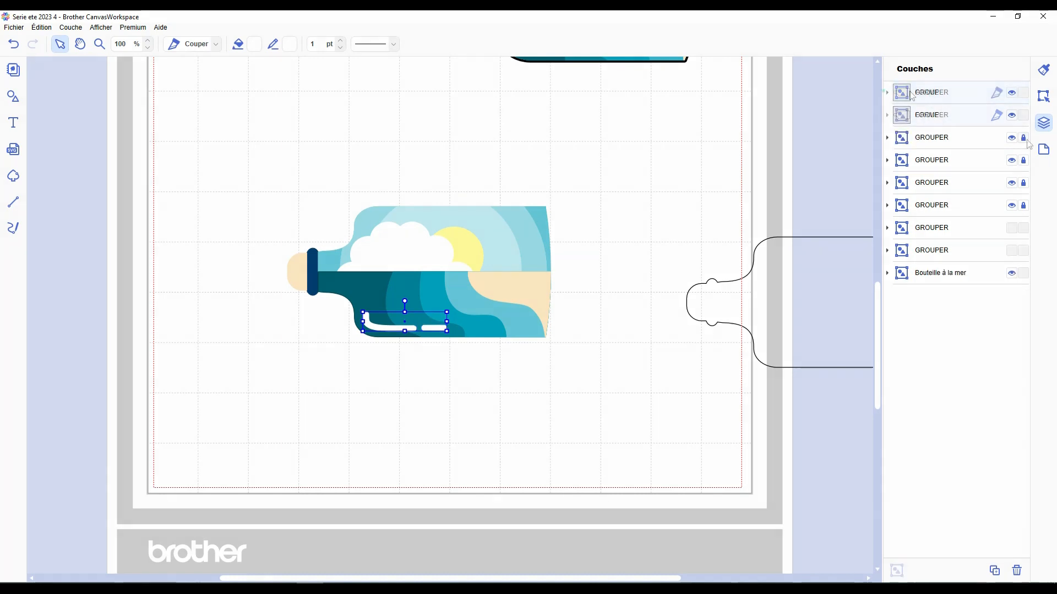
Unlock the four locked groups and combine all the coloured bottle parts, including the highlights, into one group
click(1023, 137)
click(1023, 159)
click(1023, 182)
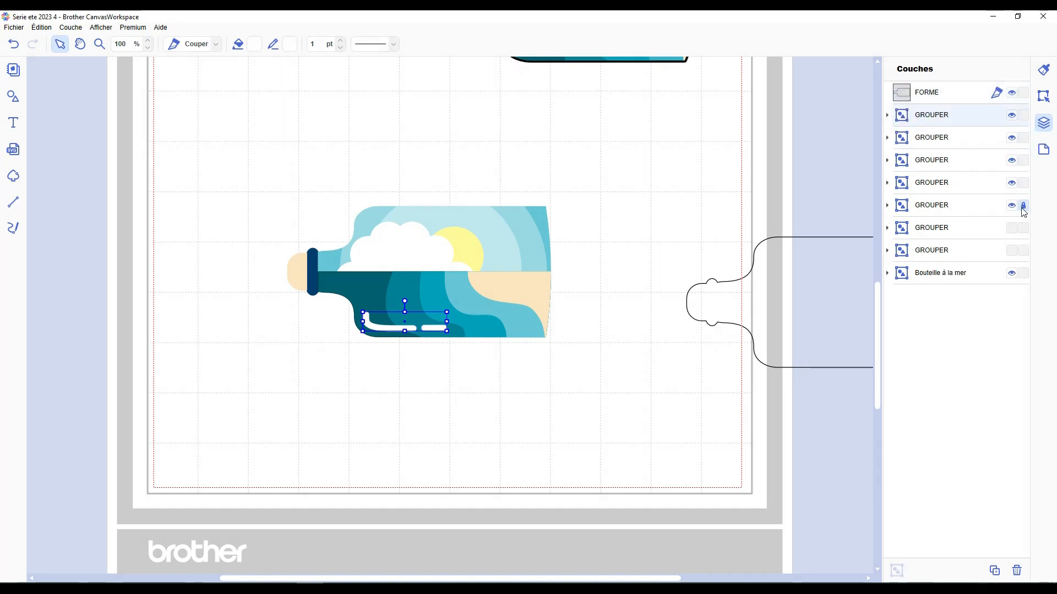
click(1023, 204)
drag(610, 157, 231, 394)
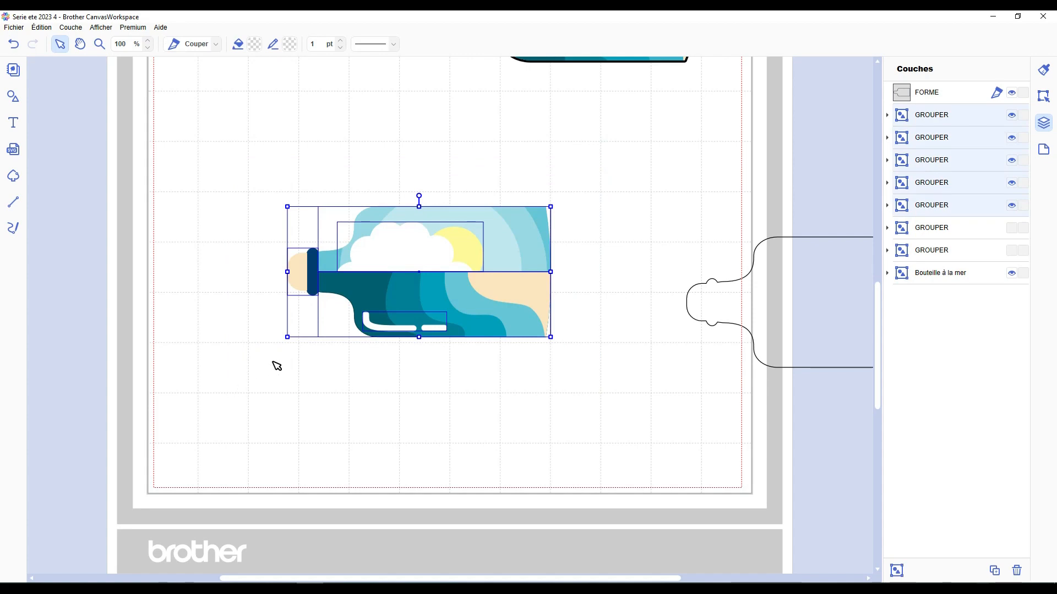
key(ctrl+g)
Bring the bottle outline over the coloured bottle group and align both on their horizontal and vertical centres
click(464, 400)
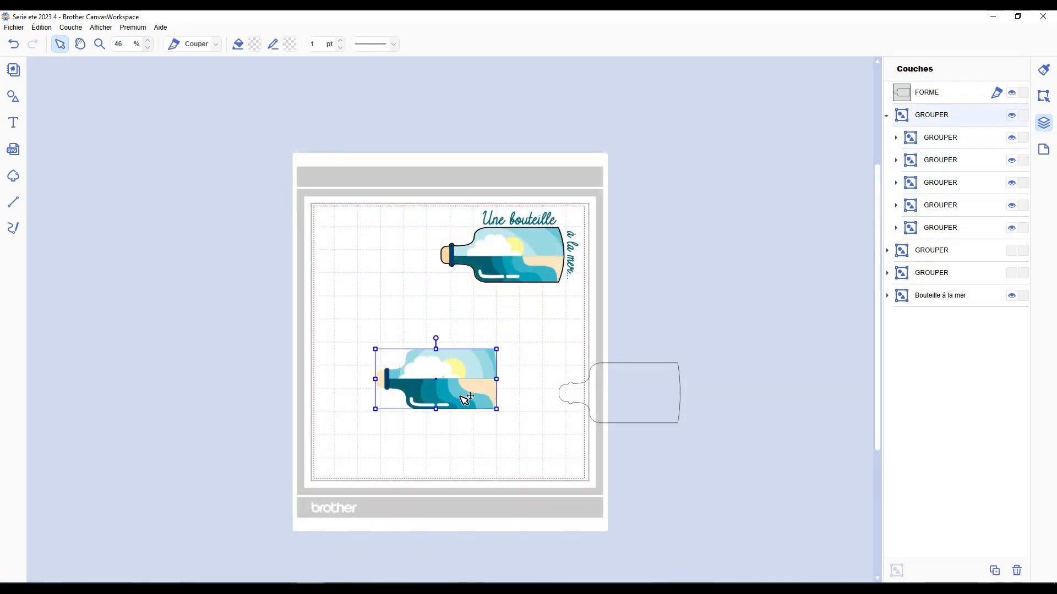
mouse_move(465, 397)
mouse_down()
mouse_move(460, 413)
mouse_move(467, 387)
mouse_up()
scroll(467, 388, up, 3)
drag(733, 443, 477, 408)
drag(415, 308, 441, 375)
click(1046, 97)
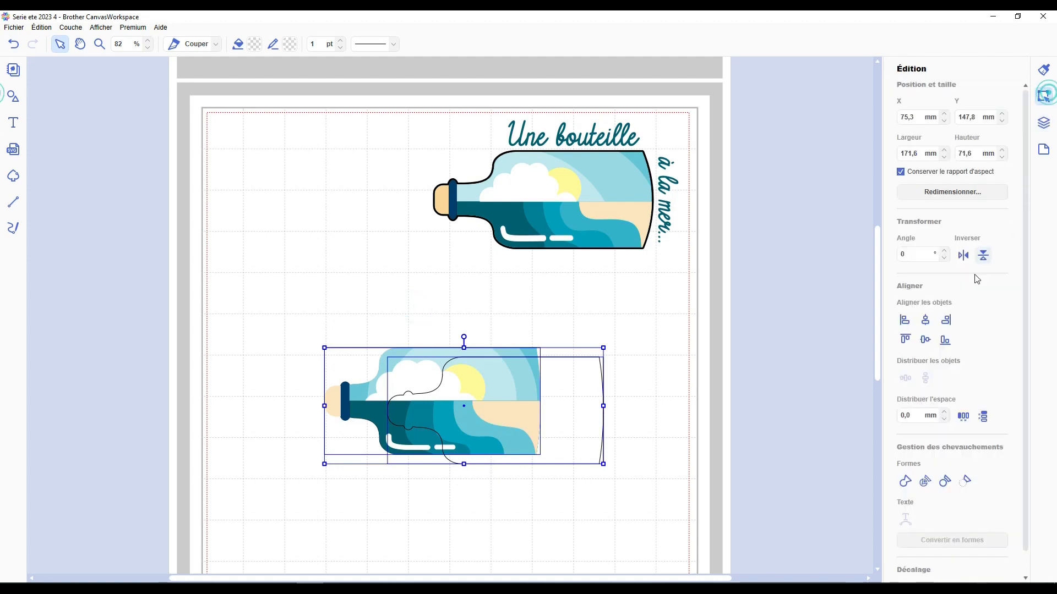
click(925, 320)
click(925, 340)
click(623, 372)
Offset the bottle outline 1 mm outward with rounded corners, leaving the original line unmodified
click(507, 396)
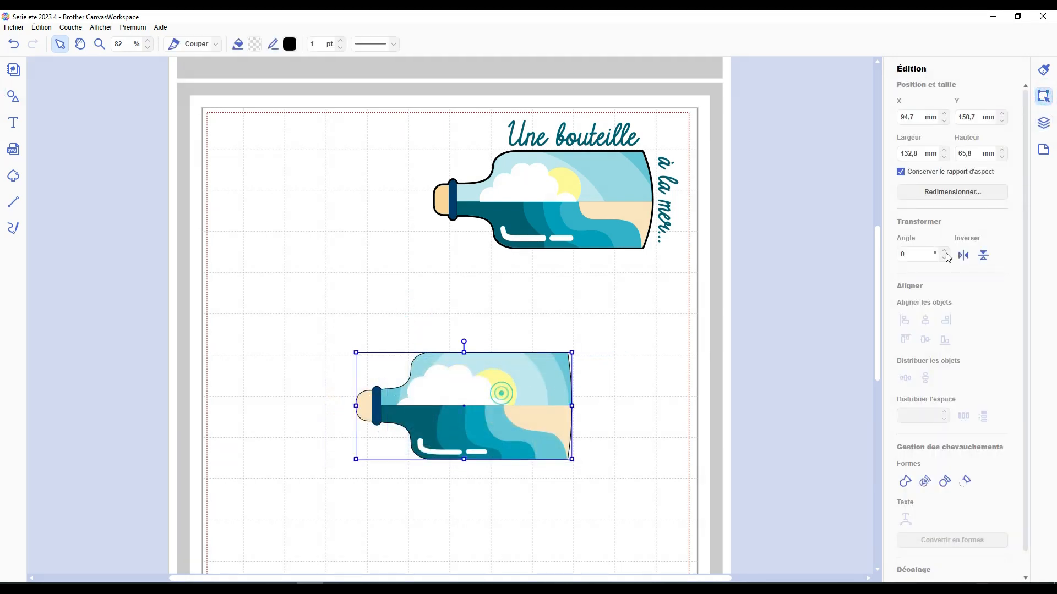
click(1043, 122)
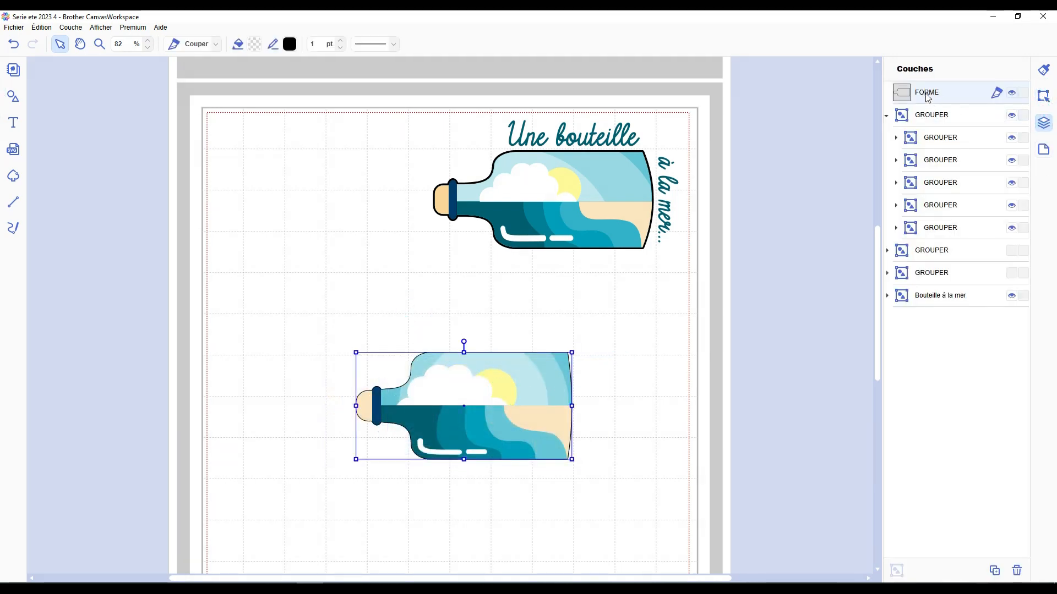
click(1043, 95)
scroll(938, 573, down, 1)
click(940, 567)
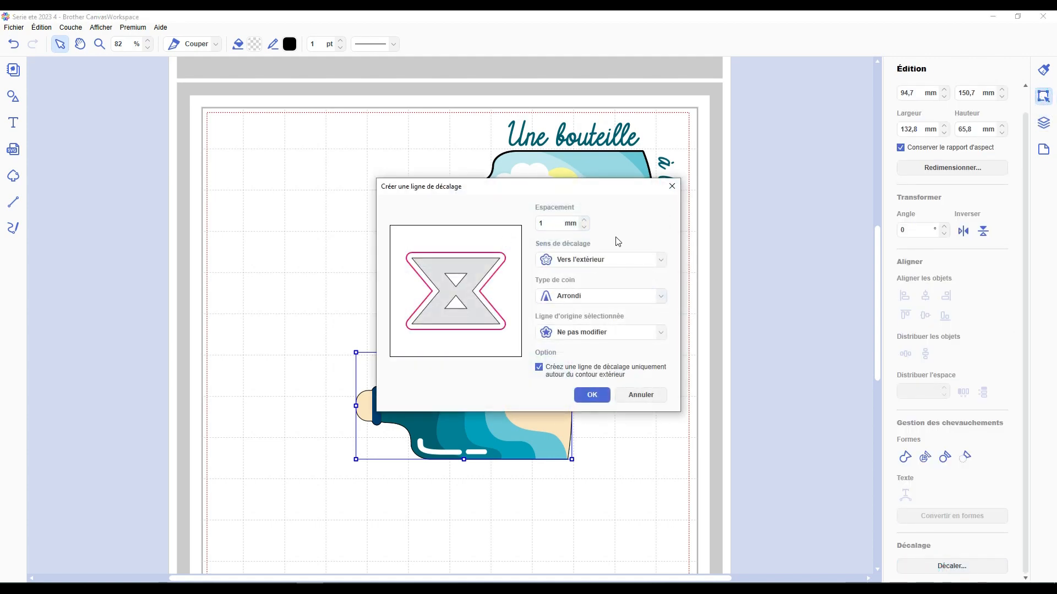
click(592, 393)
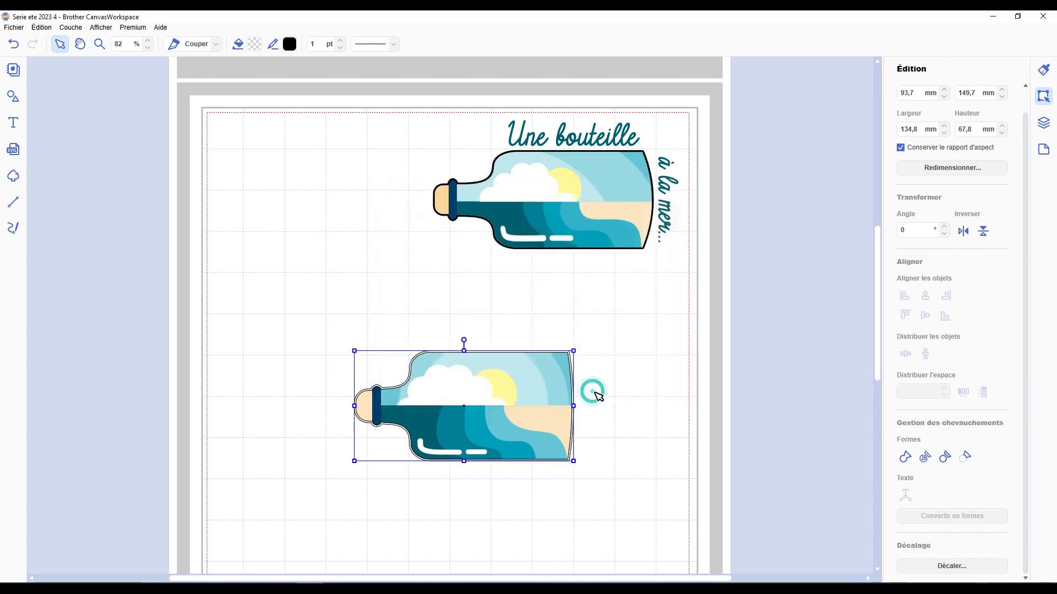
Delete the original bottle outline inside the new offset line
click(1043, 123)
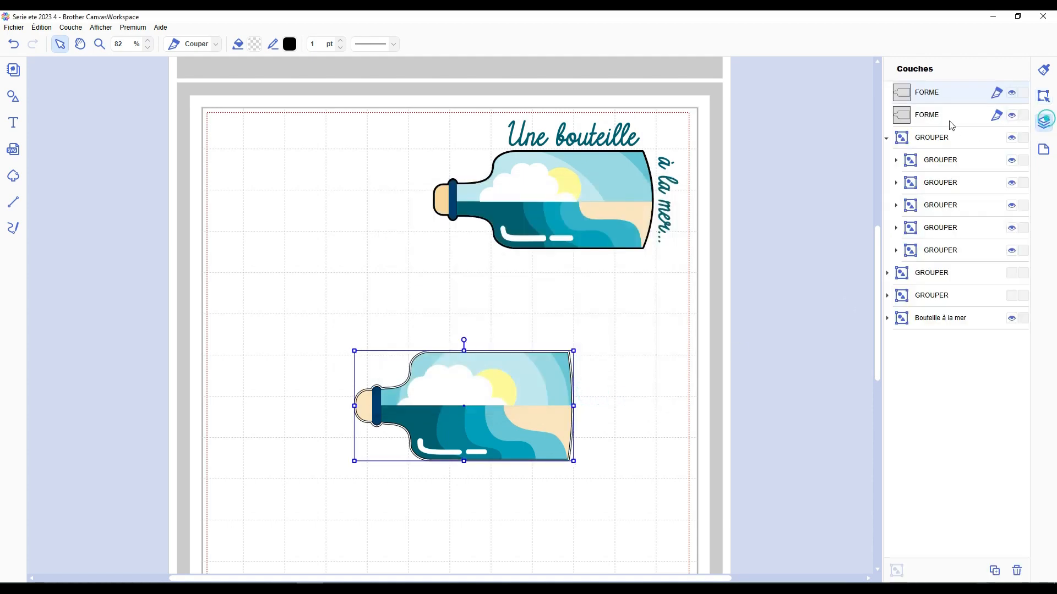
click(939, 115)
key(Delete)
Fill the offset bottle outline with black
click(938, 95)
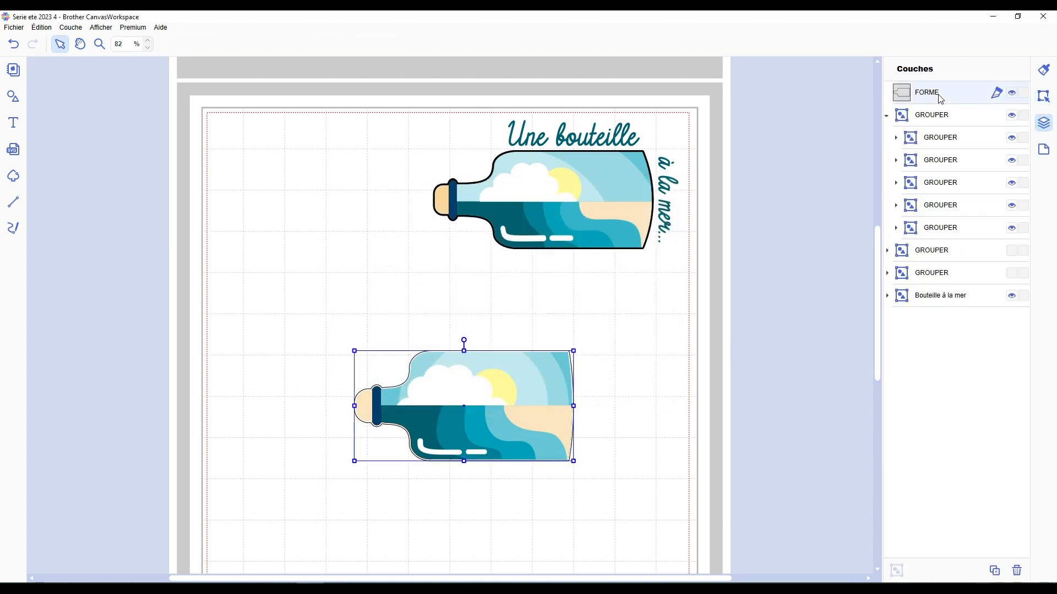
click(254, 43)
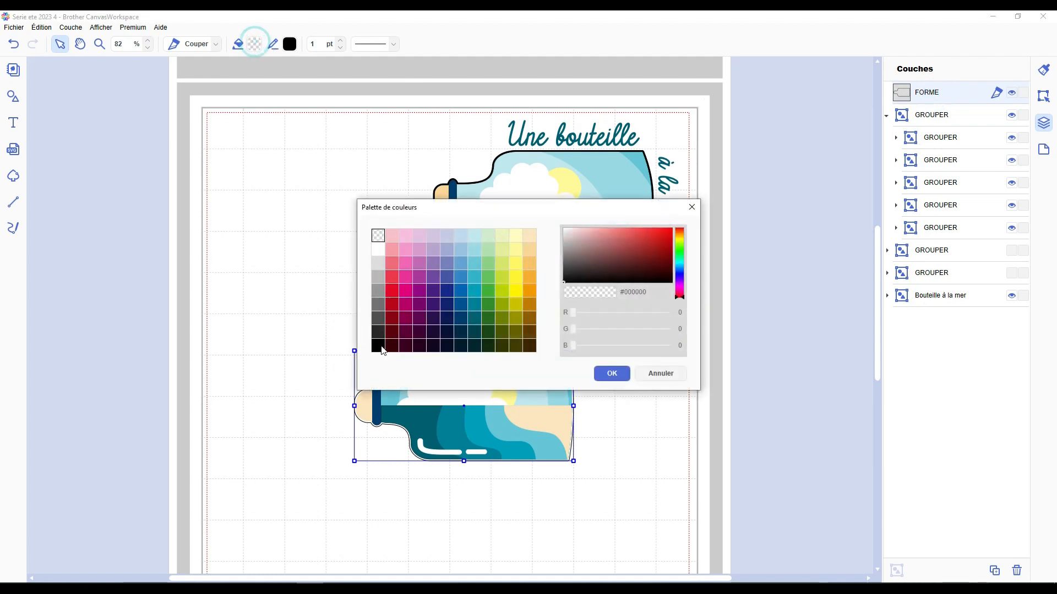
click(379, 346)
click(608, 370)
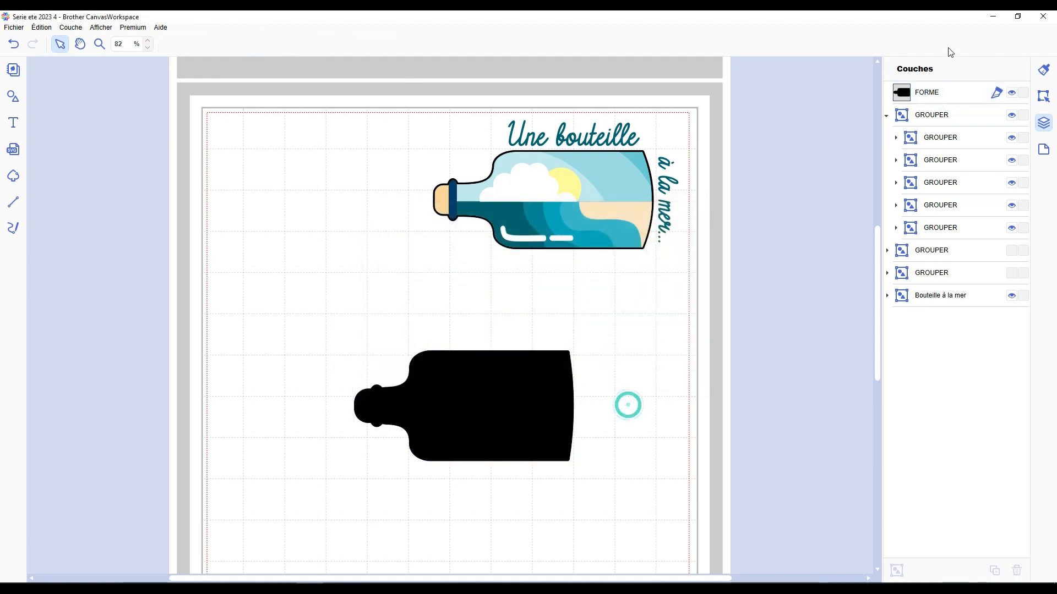
Move the black bottle silhouette into the coloured bottle group, beneath all its other layers
click(886, 115)
click(886, 115)
drag(911, 95, 909, 238)
click(657, 371)
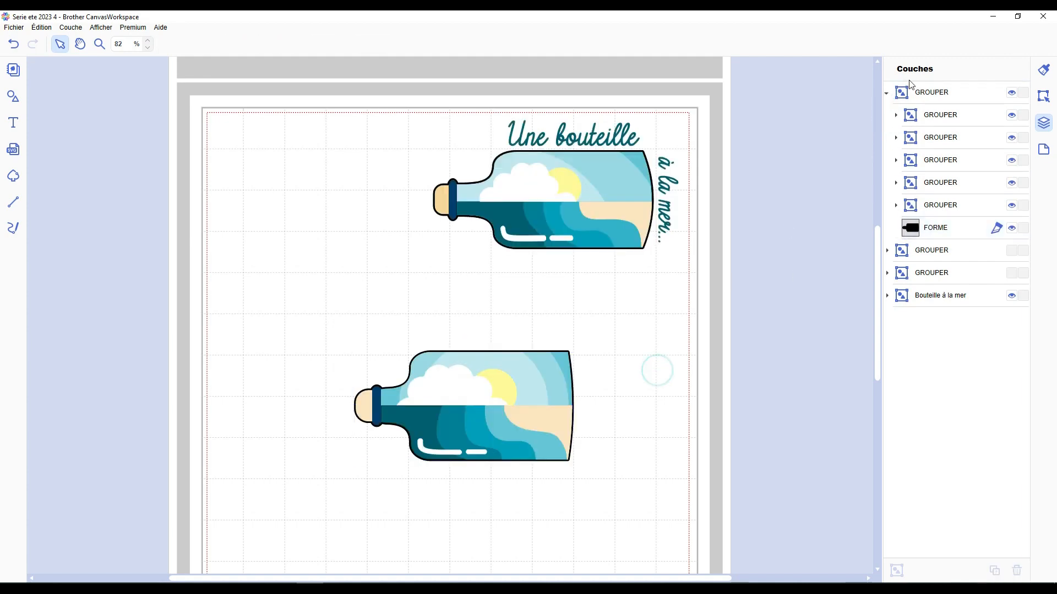
click(623, 373)
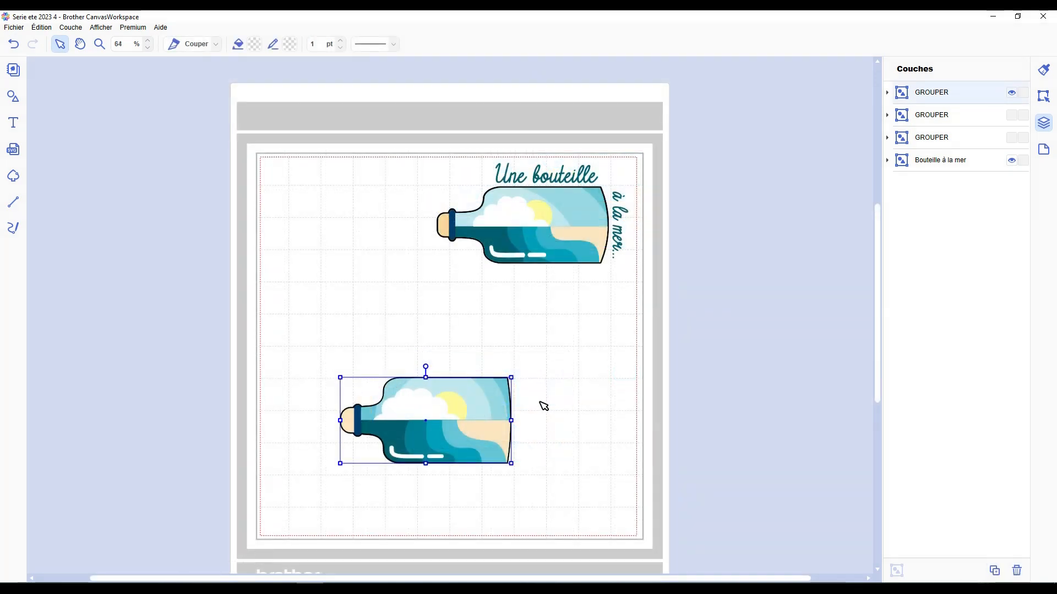
Add two separate texts, "Une bouteille" and "à la mer...", in the blank area beside the bottle
scroll(554, 406, down, 2)
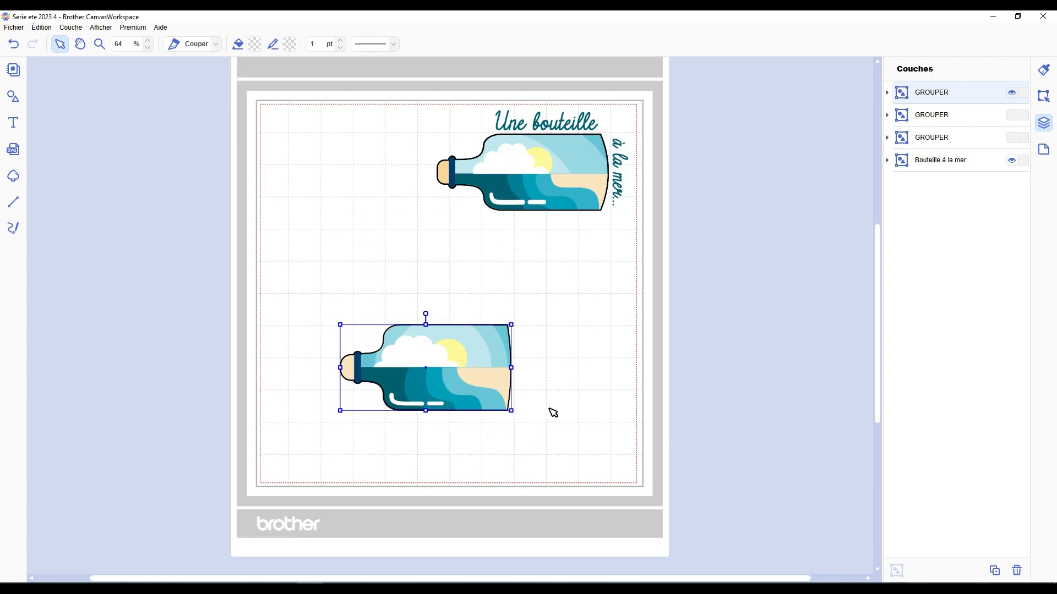
key(t)
click(559, 328)
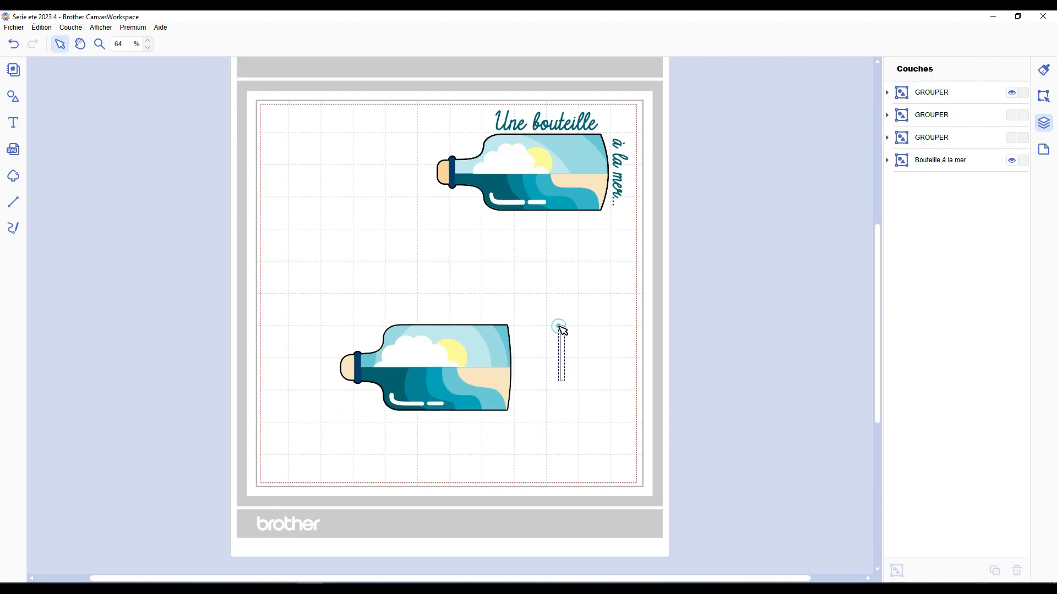
text(Une bouteille)
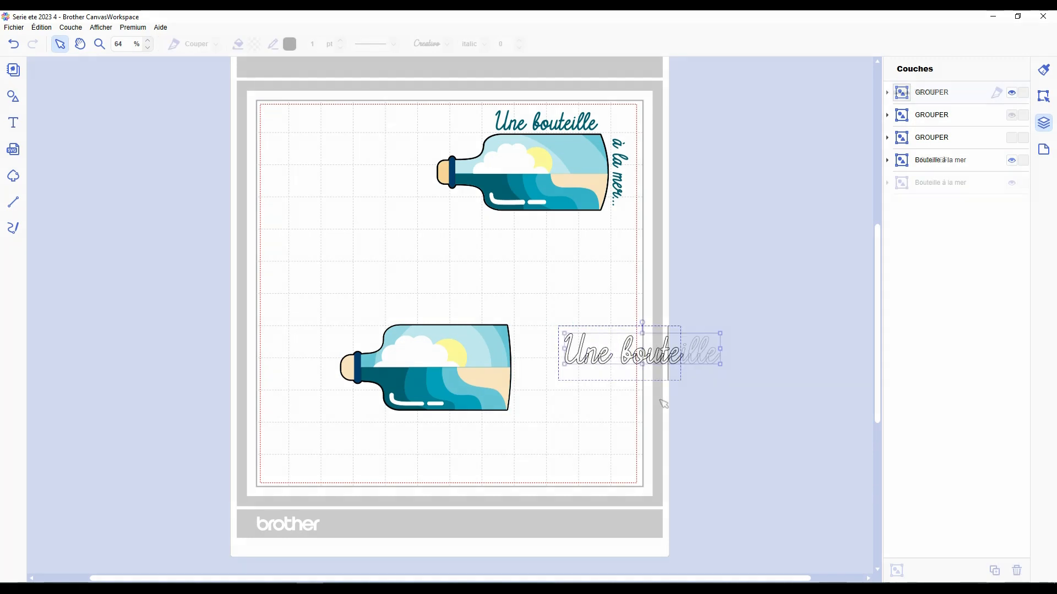
click(625, 416)
text(à l)
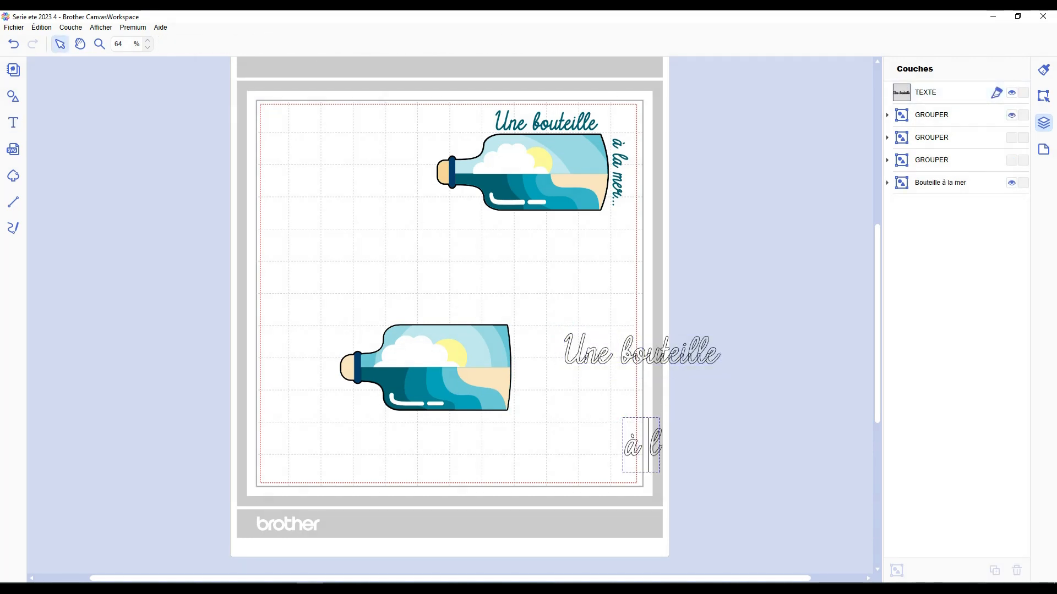
text(a mer...)
click(716, 246)
Merge the overlapping letters of "Une bouteille" and "à la mer..." so each text becomes one shape
click(677, 343)
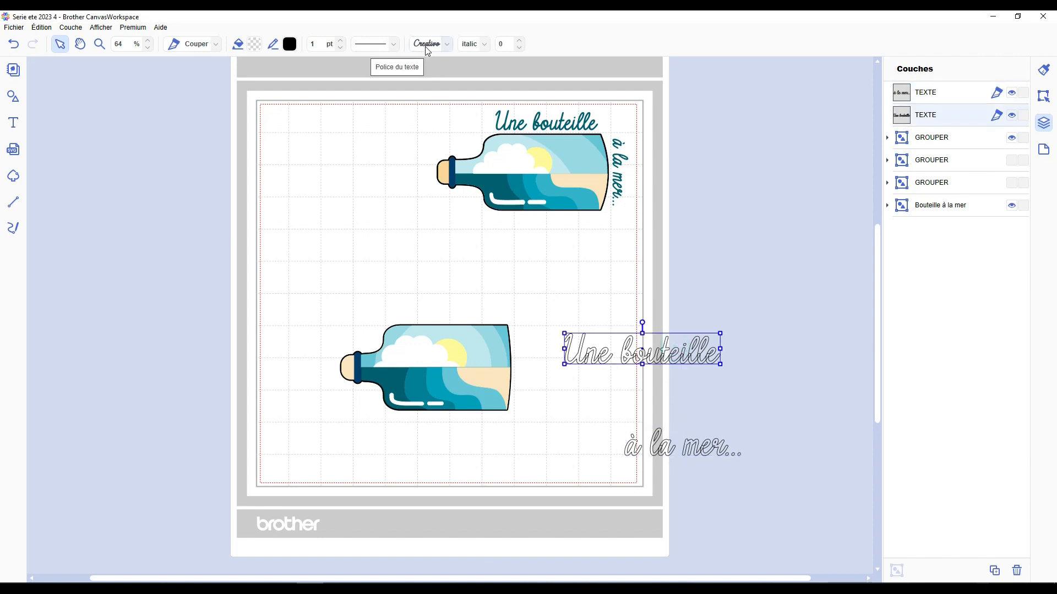
click(1043, 96)
click(906, 487)
click(688, 444)
click(905, 482)
Fill both lettering shapes with dark teal and make their outlines transparent
drag(767, 488, 674, 306)
click(255, 44)
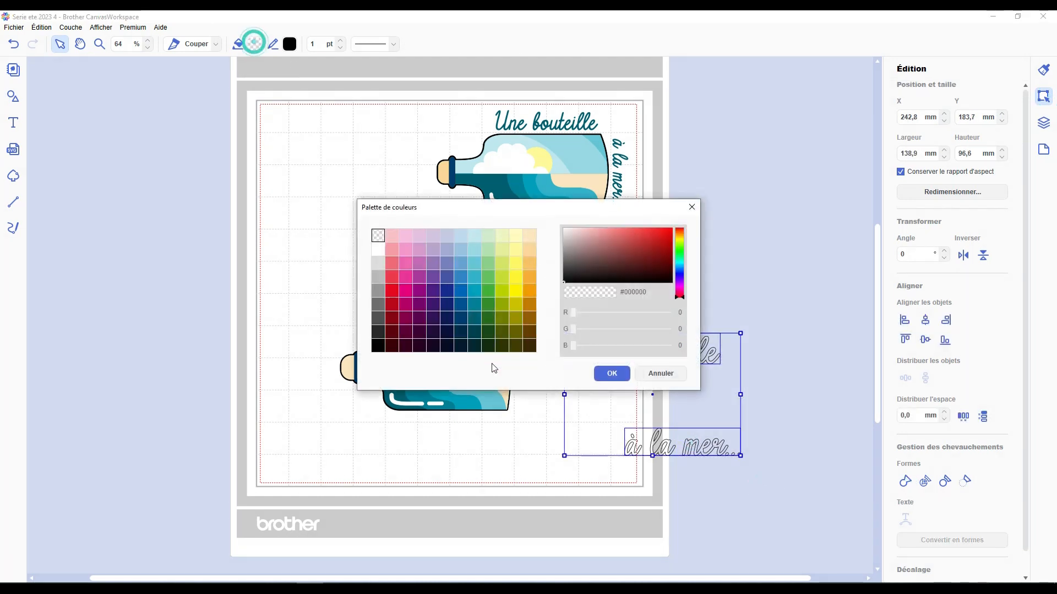
click(475, 318)
click(611, 373)
click(289, 44)
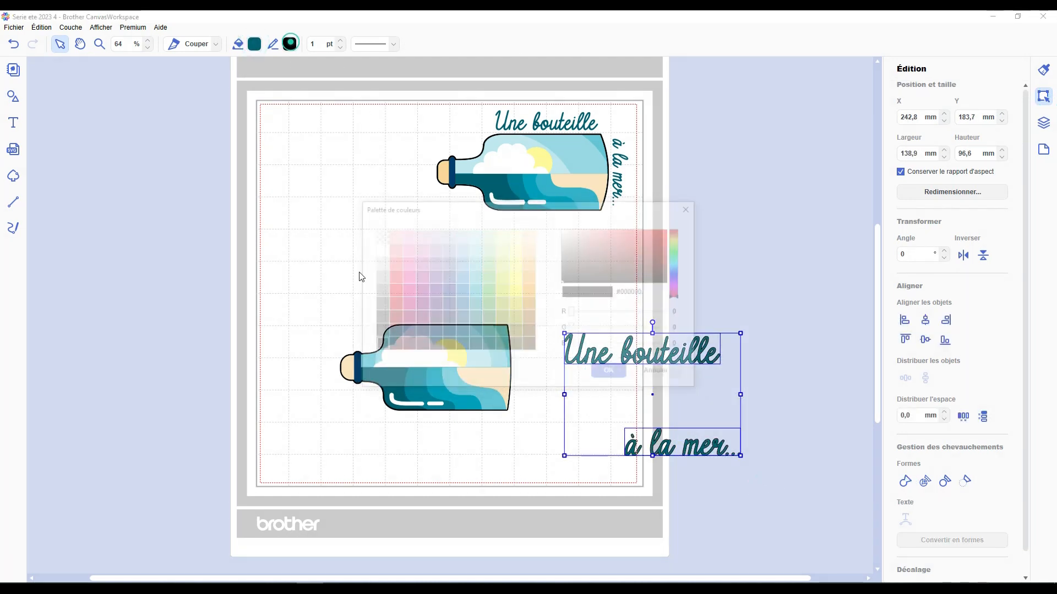
click(377, 235)
click(611, 373)
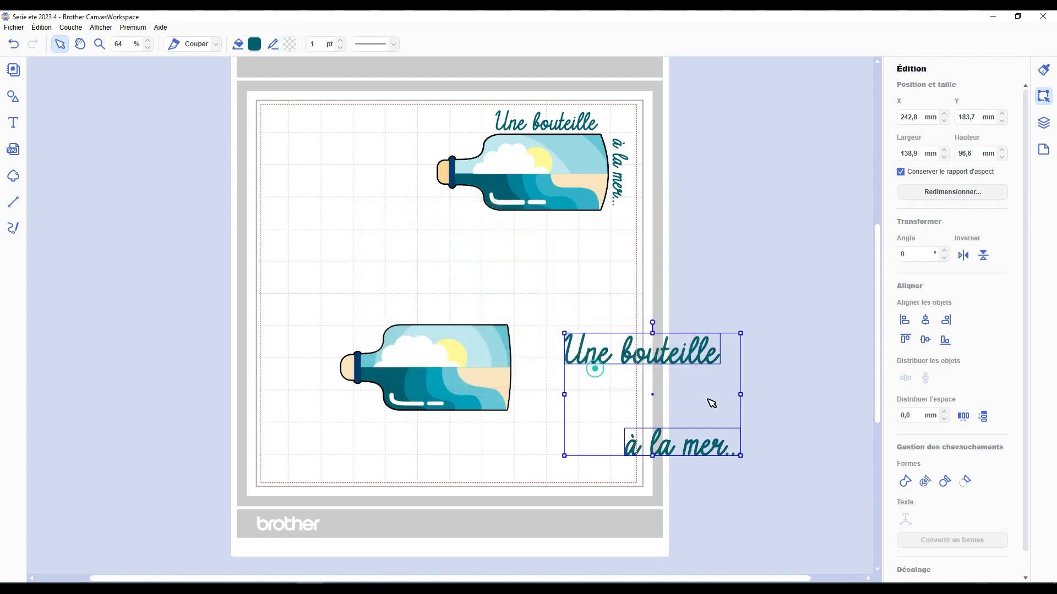
Fit "Une bouteille" above the bottle, run "à la mer..." vertically along its base, and group the lettering with the bottle
drag(664, 346, 495, 313)
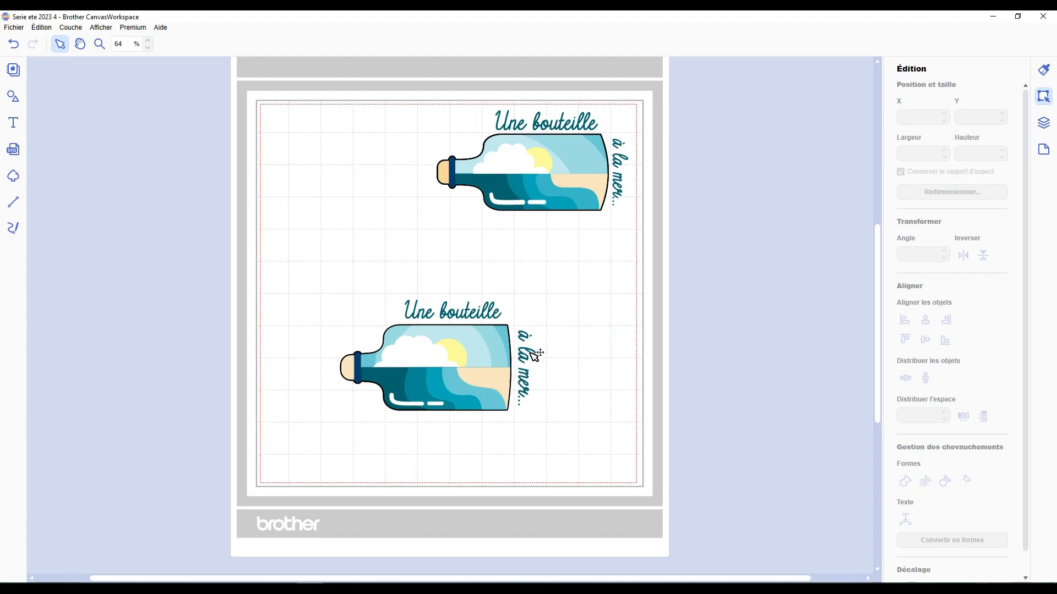
click(533, 355)
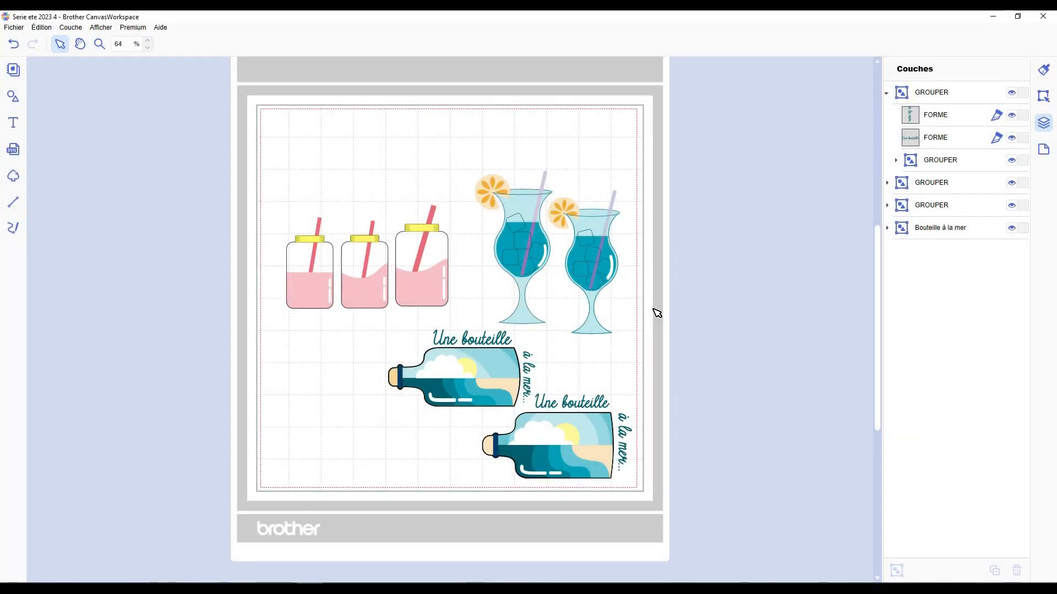